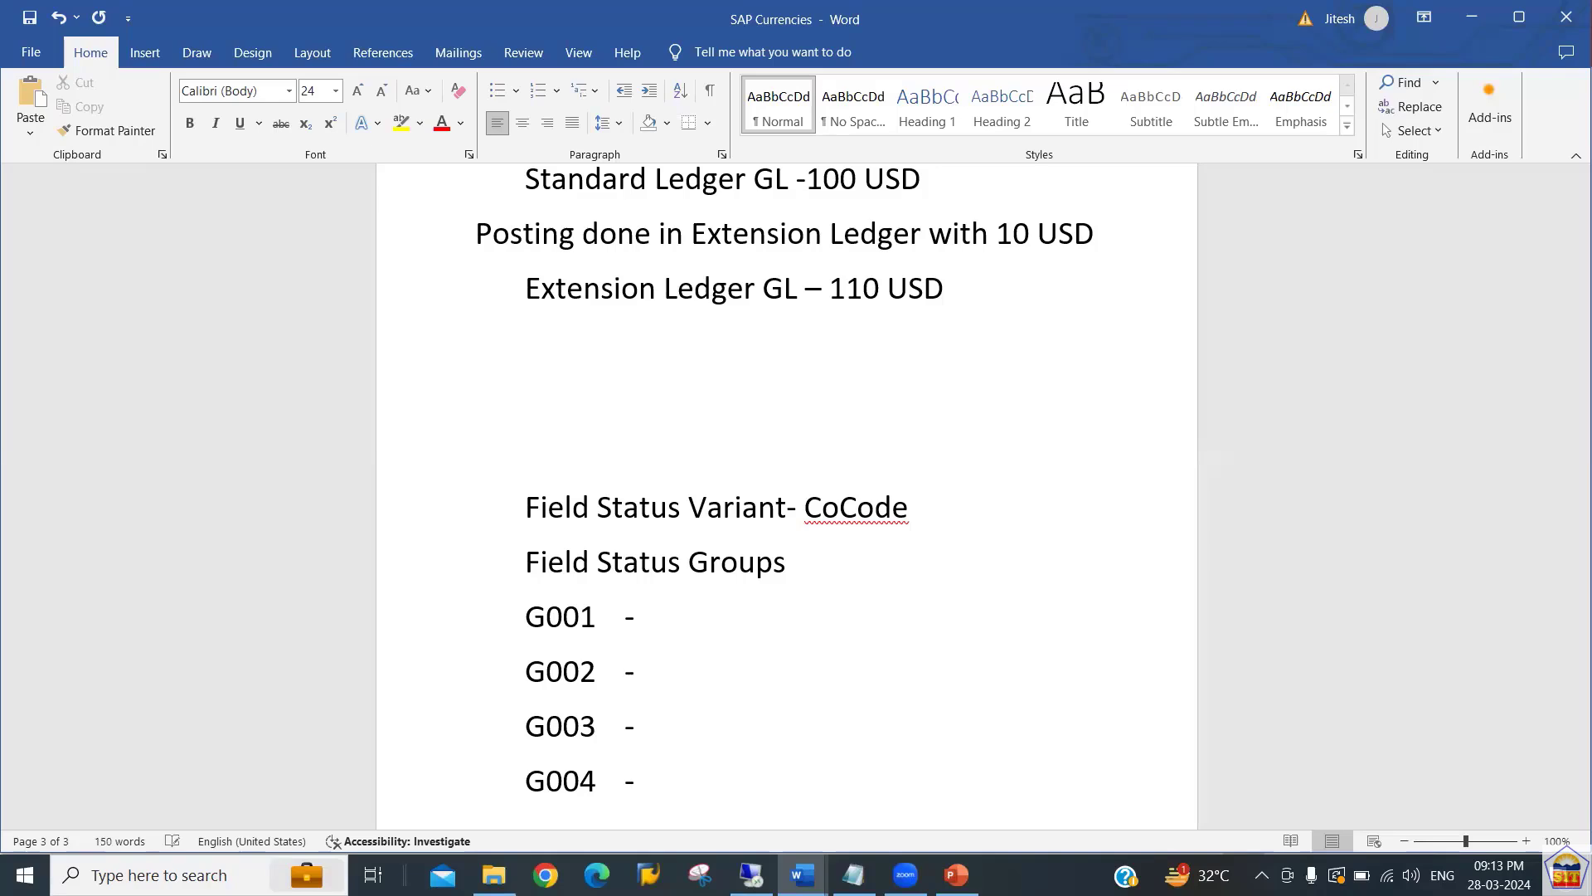
# Add the descriptions General, Cost, Bank and Clearing after groups G001–G004 in the Word notes.
pyautogui.press('Up')
pyautogui.press('Up')
pyautogui.press('Up')
pyautogui.press('Tab')
pyautogui.write('General')
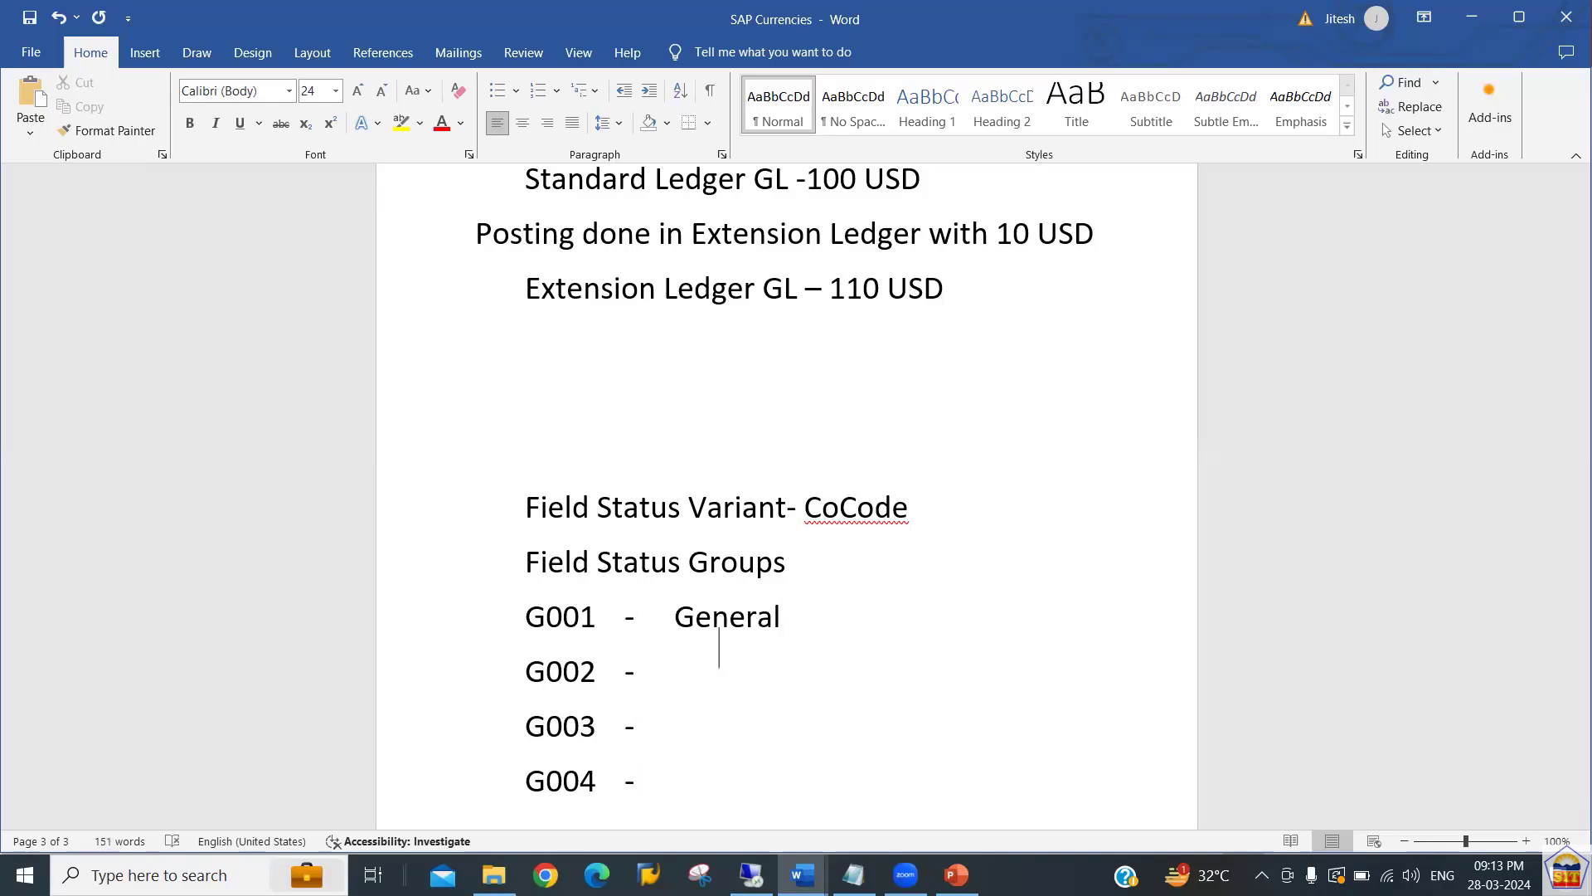
pyautogui.press('Down')
pyautogui.press('Tab')
pyautogui.write('Cost')
pyautogui.press('Down')
pyautogui.press('Tab')
pyautogui.write('Bank')
pyautogui.press('Down')
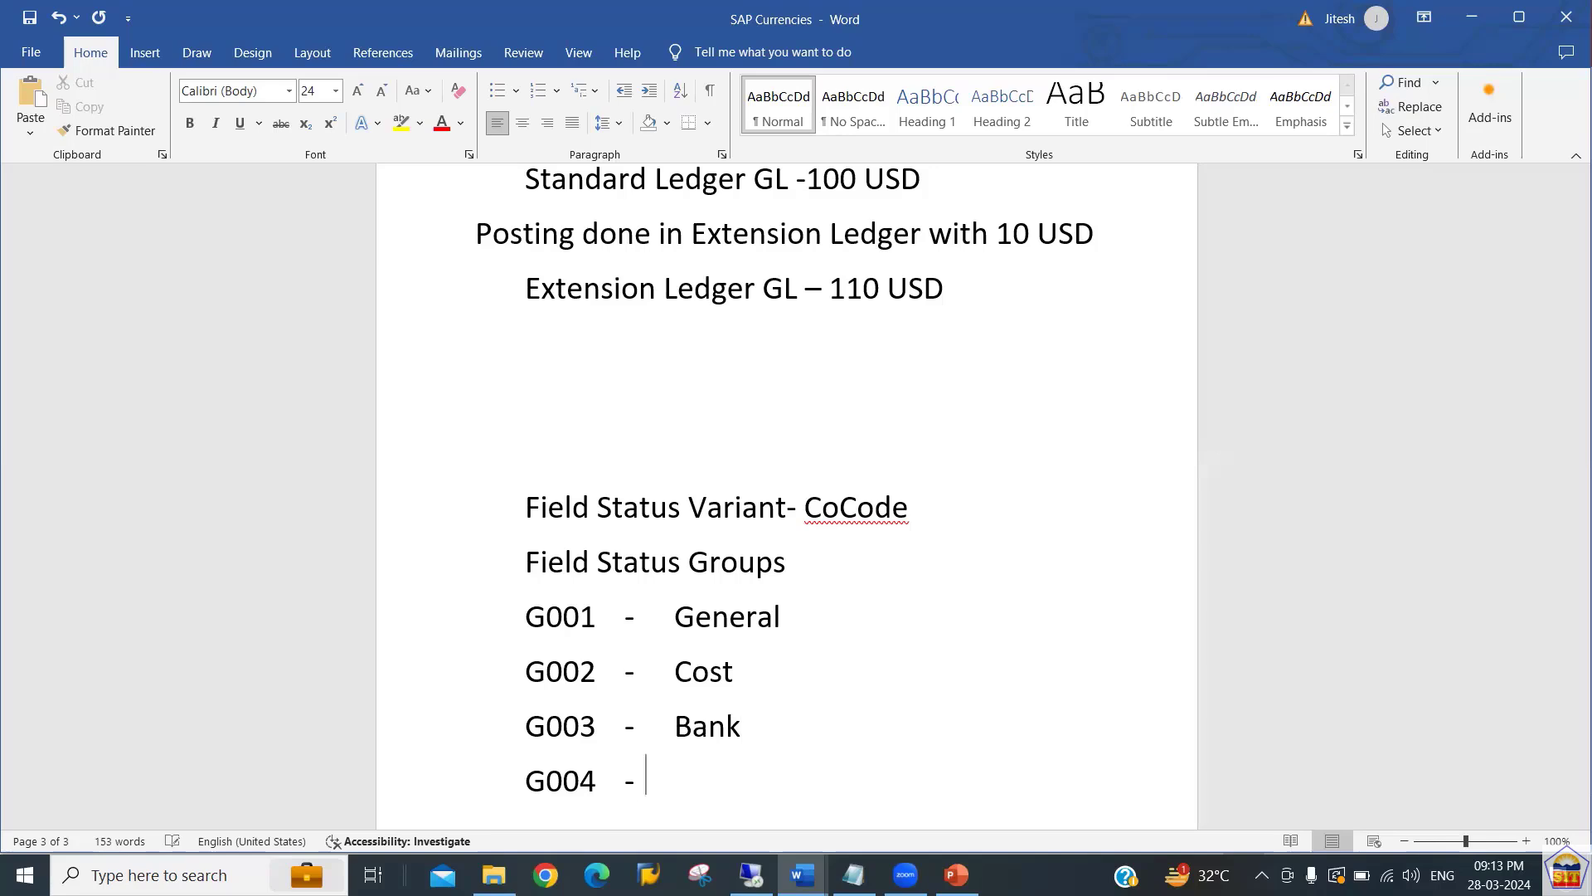
pyautogui.press('BackSpace')
pyautogui.press('Tab')
pyautogui.write('Clearing')
# Add a new line 'G005 - Material A/c' below the G004 Clearing entry.
pyautogui.press('Return')
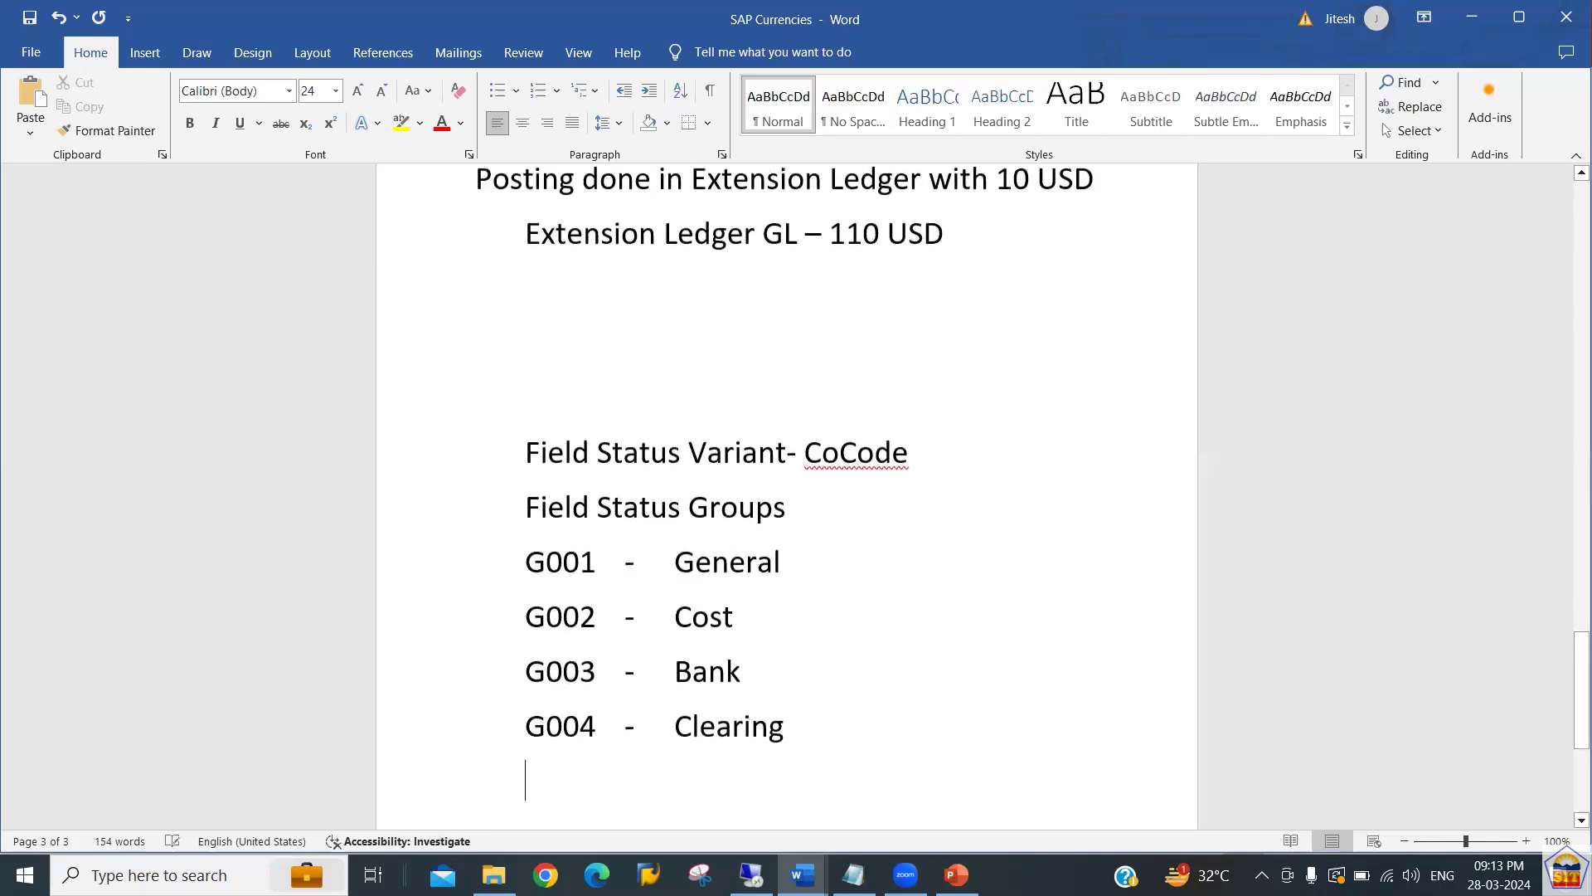
pyautogui.write('G005')
pyautogui.press('Tab')
pyautogui.write('-')
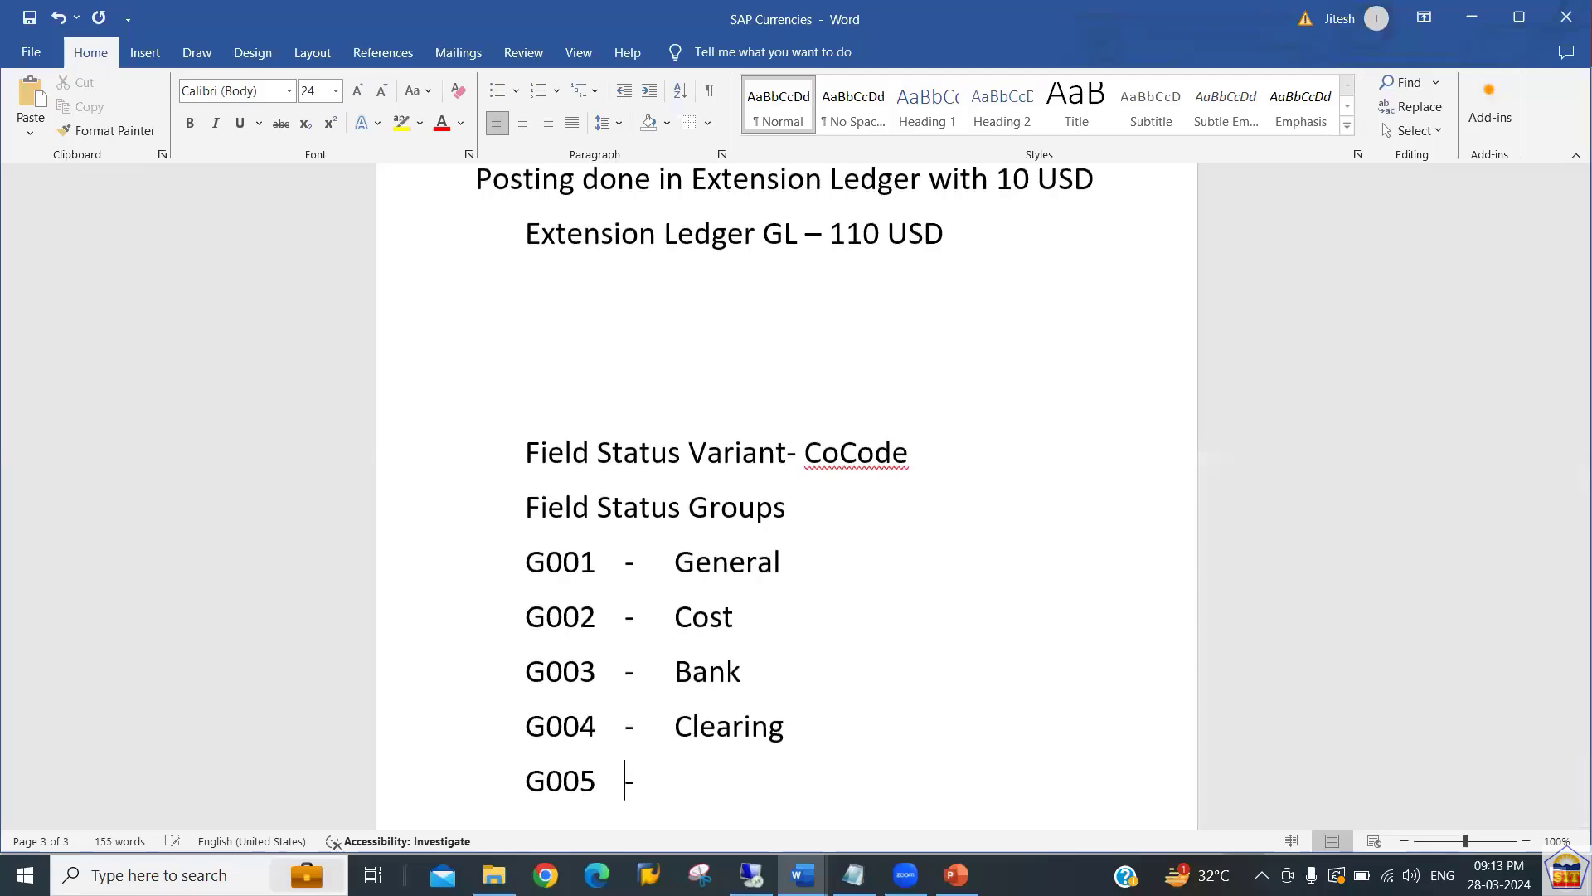
pyautogui.press('Tab')
pyautogui.write('Material ')
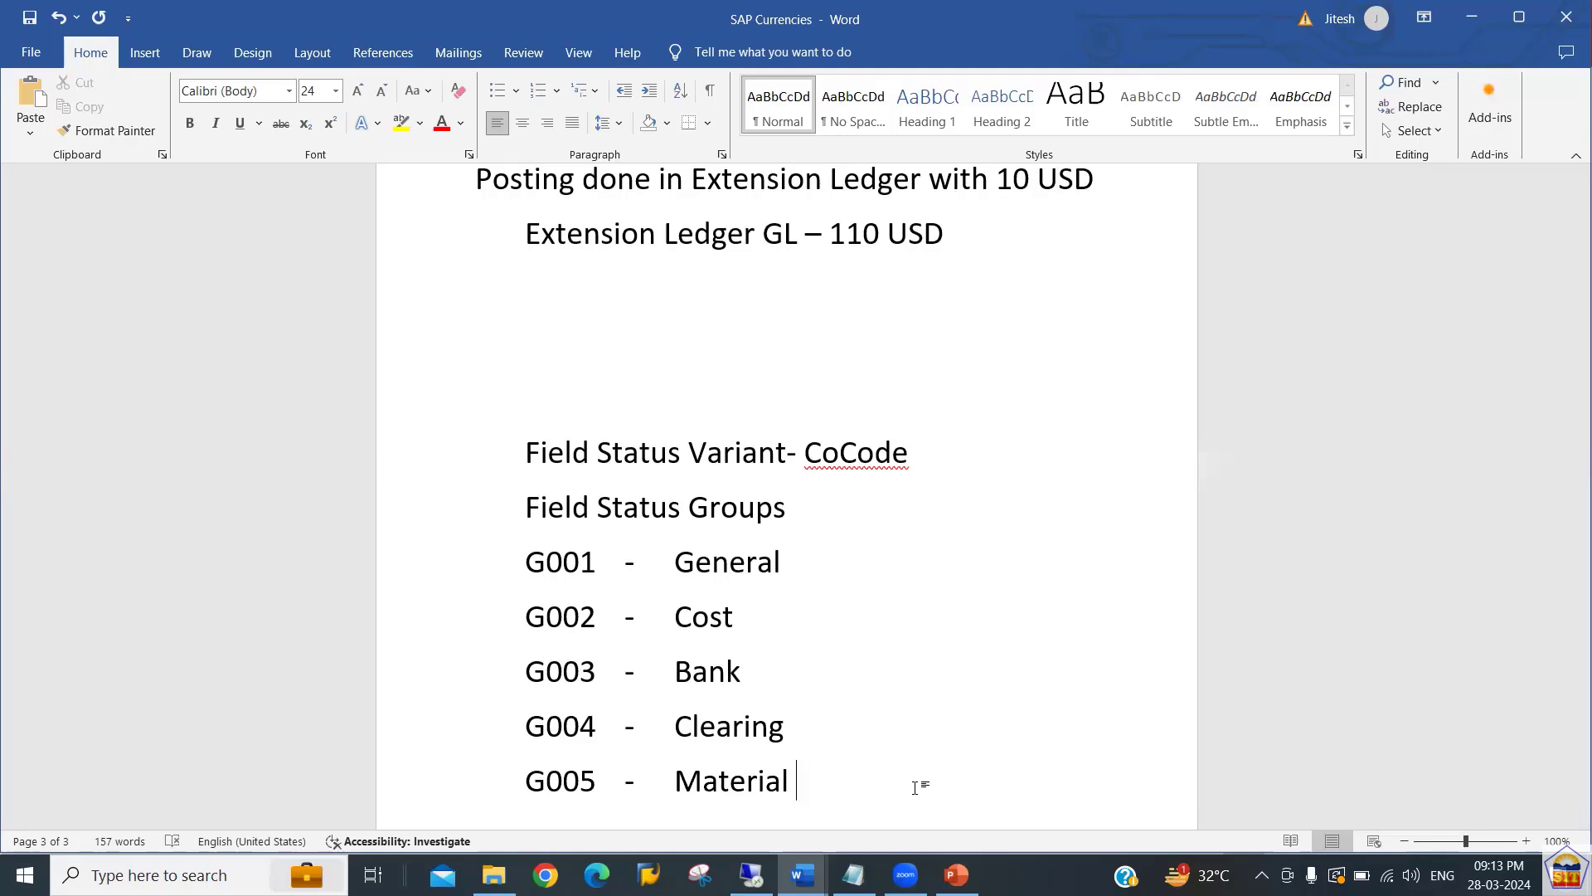
pyautogui.write('A/c')
pyautogui.hotkey('shift', 'Up')
pyautogui.hotkey('shift', 'Up')
pyautogui.hotkey('shift', 'Up')
pyautogui.hotkey('shift', 'Up')
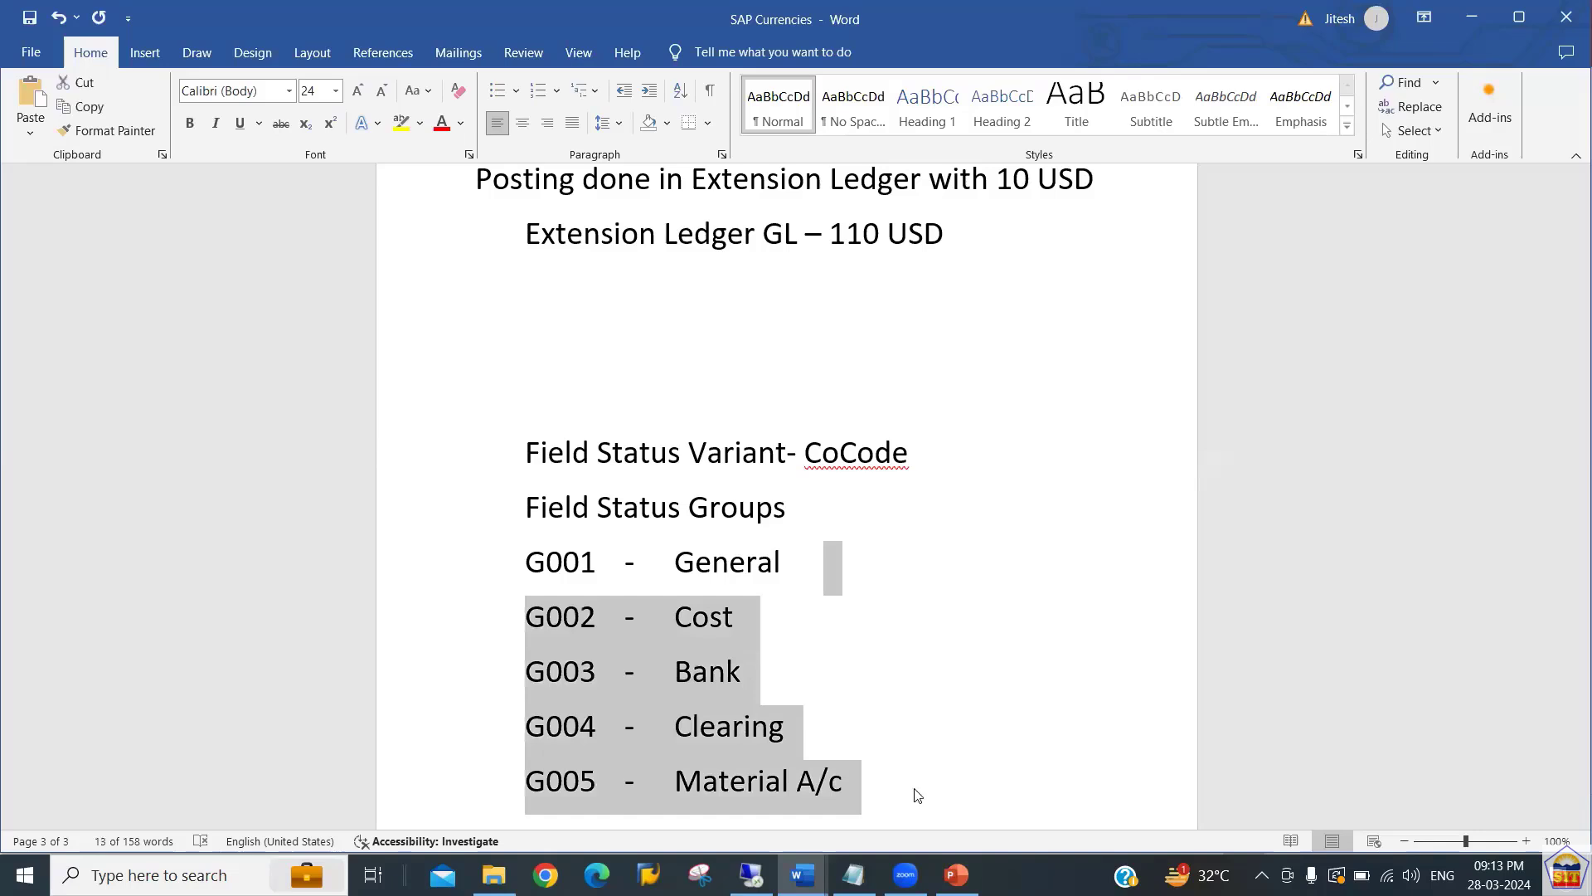
pyautogui.press('Up')
pyautogui.press('Up')
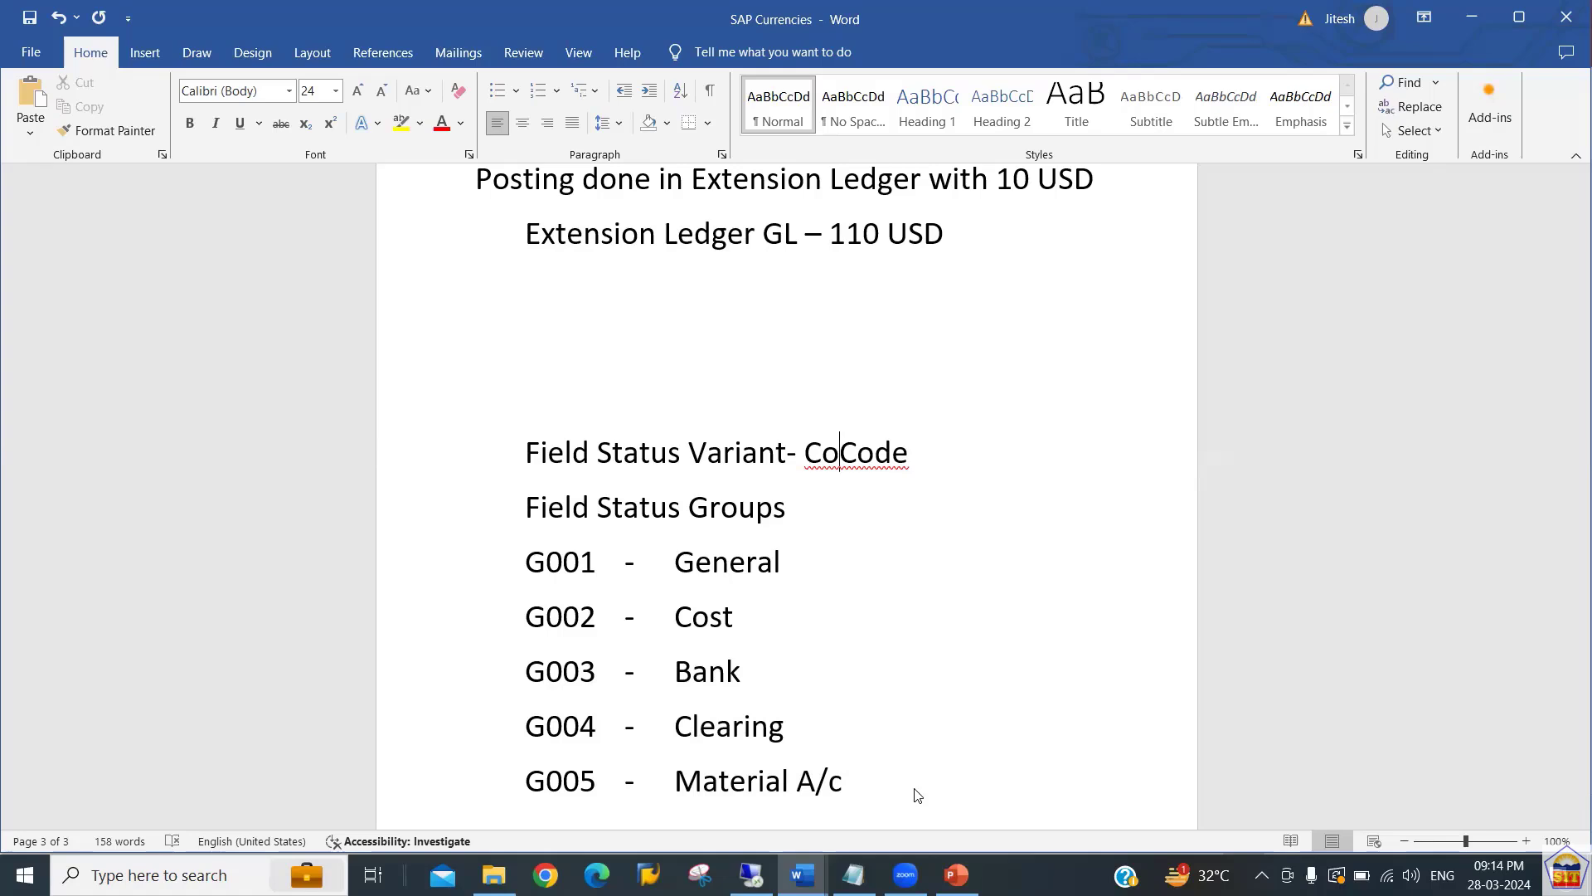
# Insert the line '70- Suppress/Required/Optional' under G001 General in the notes.
pyautogui.press('Down')
pyautogui.press('Down')
pyautogui.press('Return')
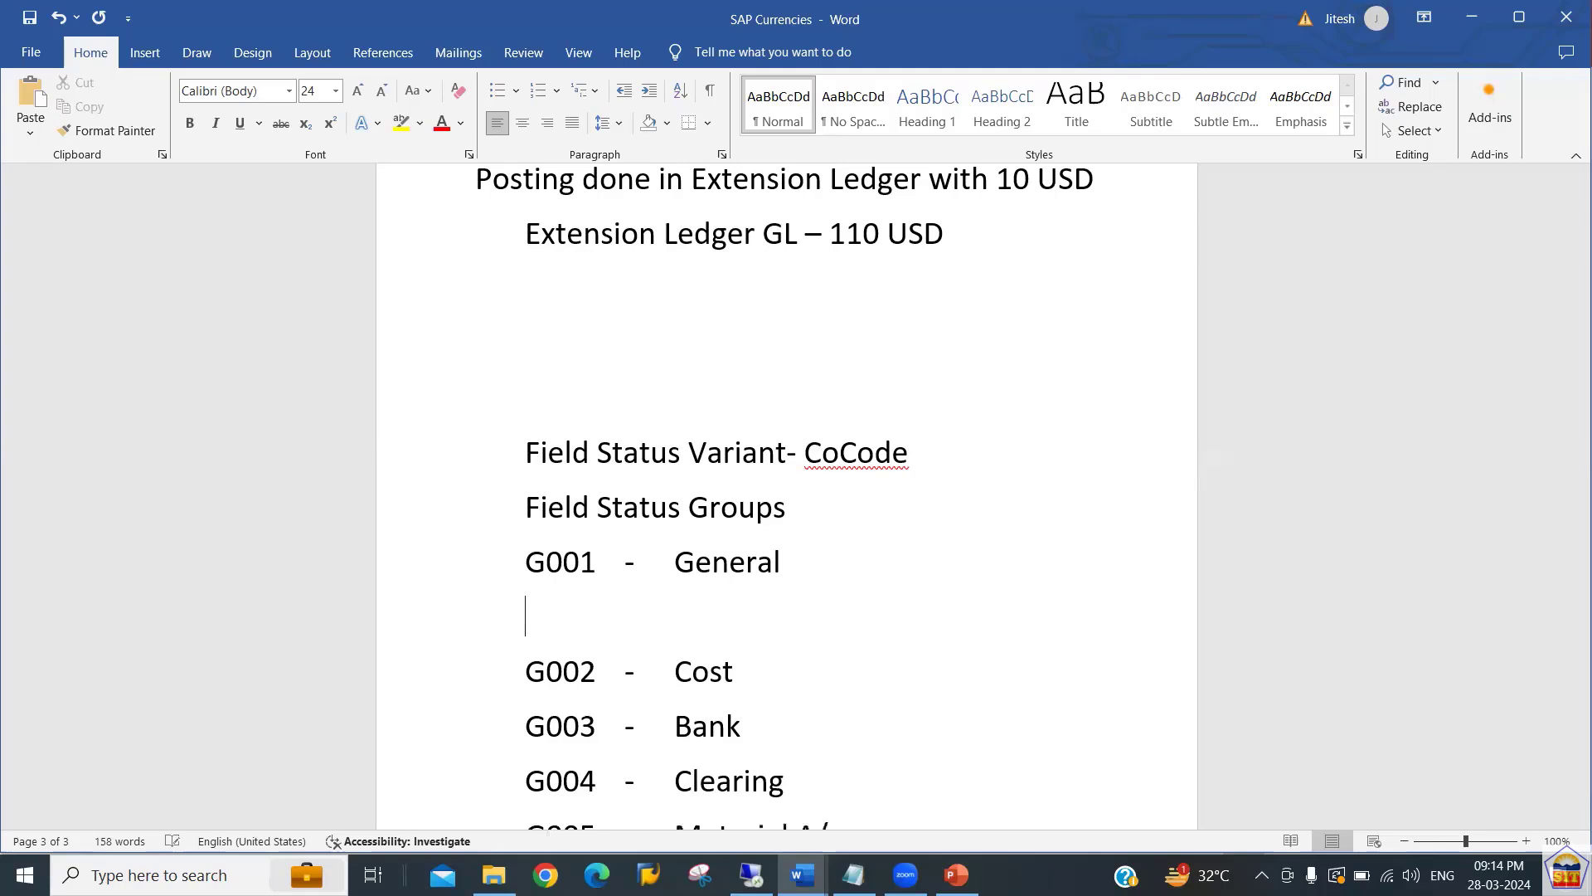
pyautogui.write('70- Supp')
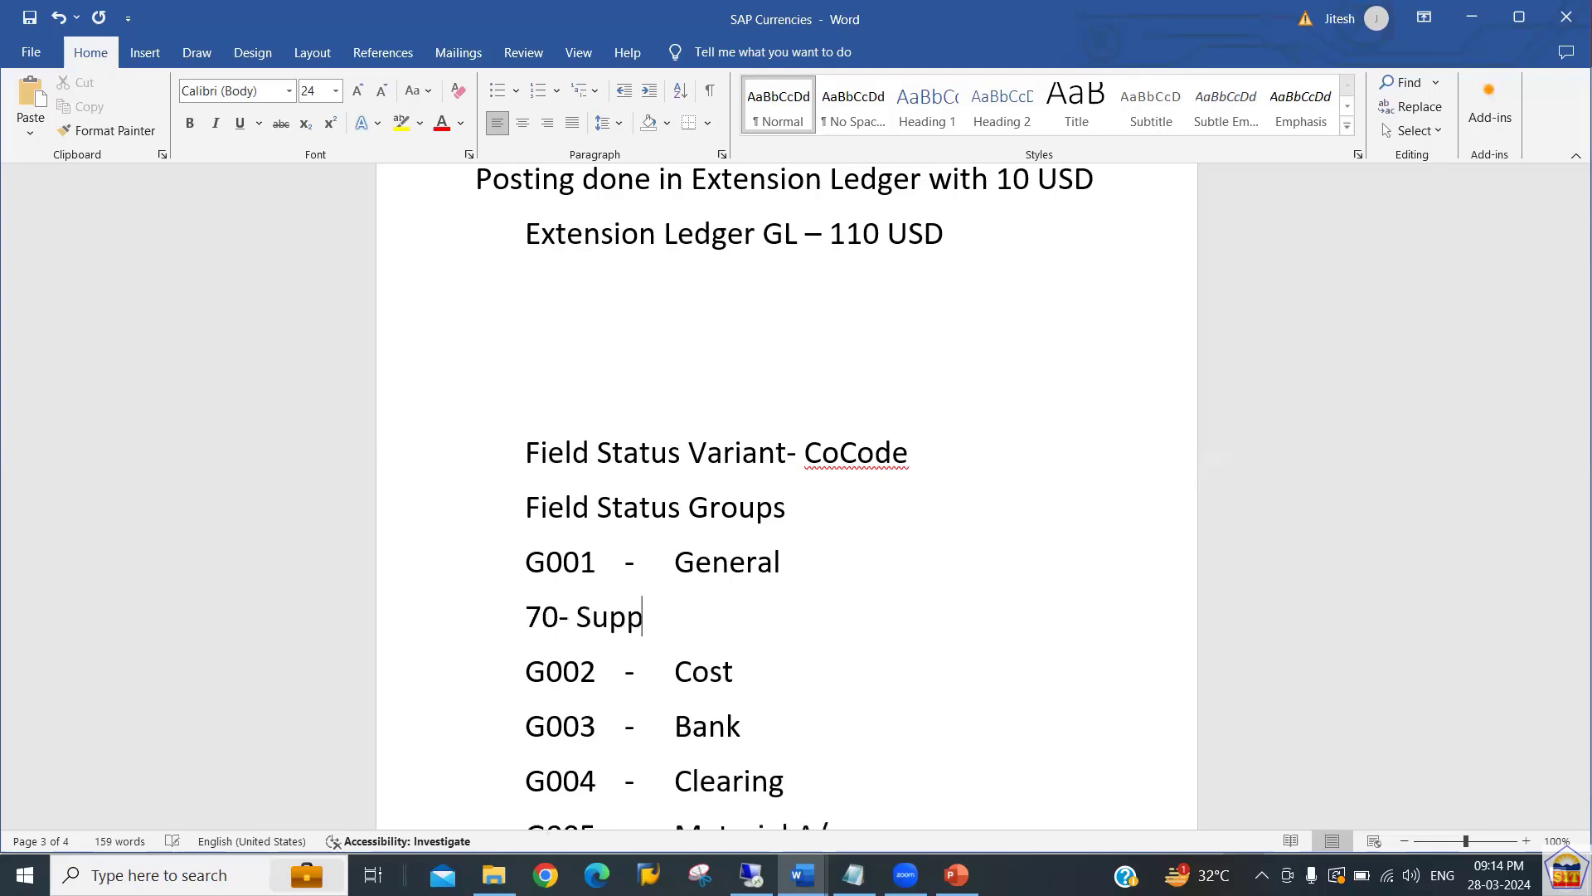
pyautogui.write('ress/RE')
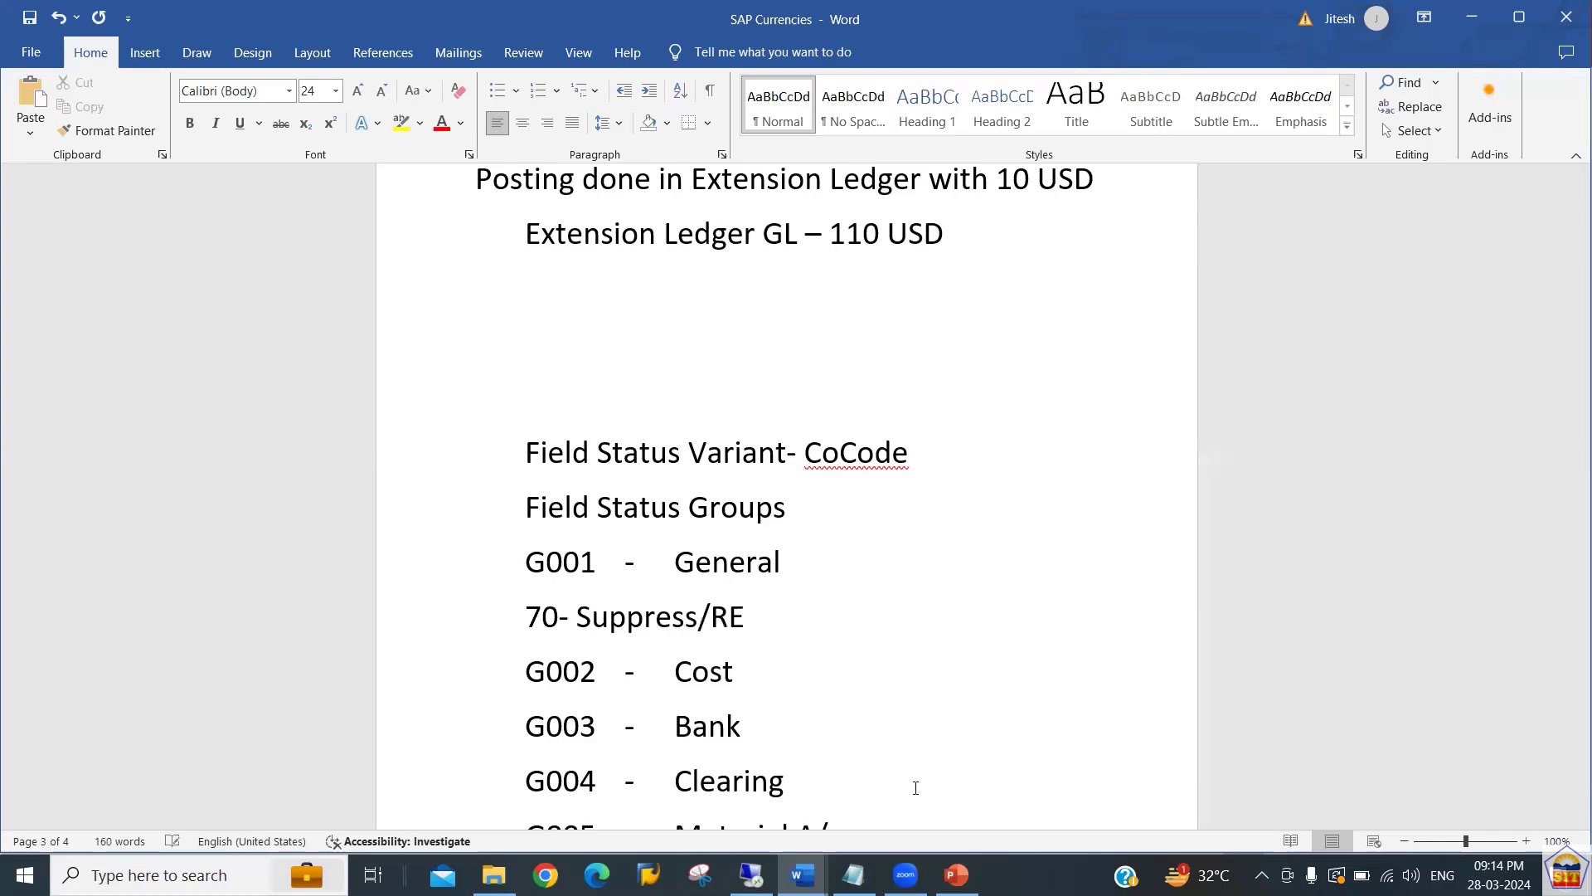
pyautogui.press('BackSpace')
pyautogui.write('equired/')
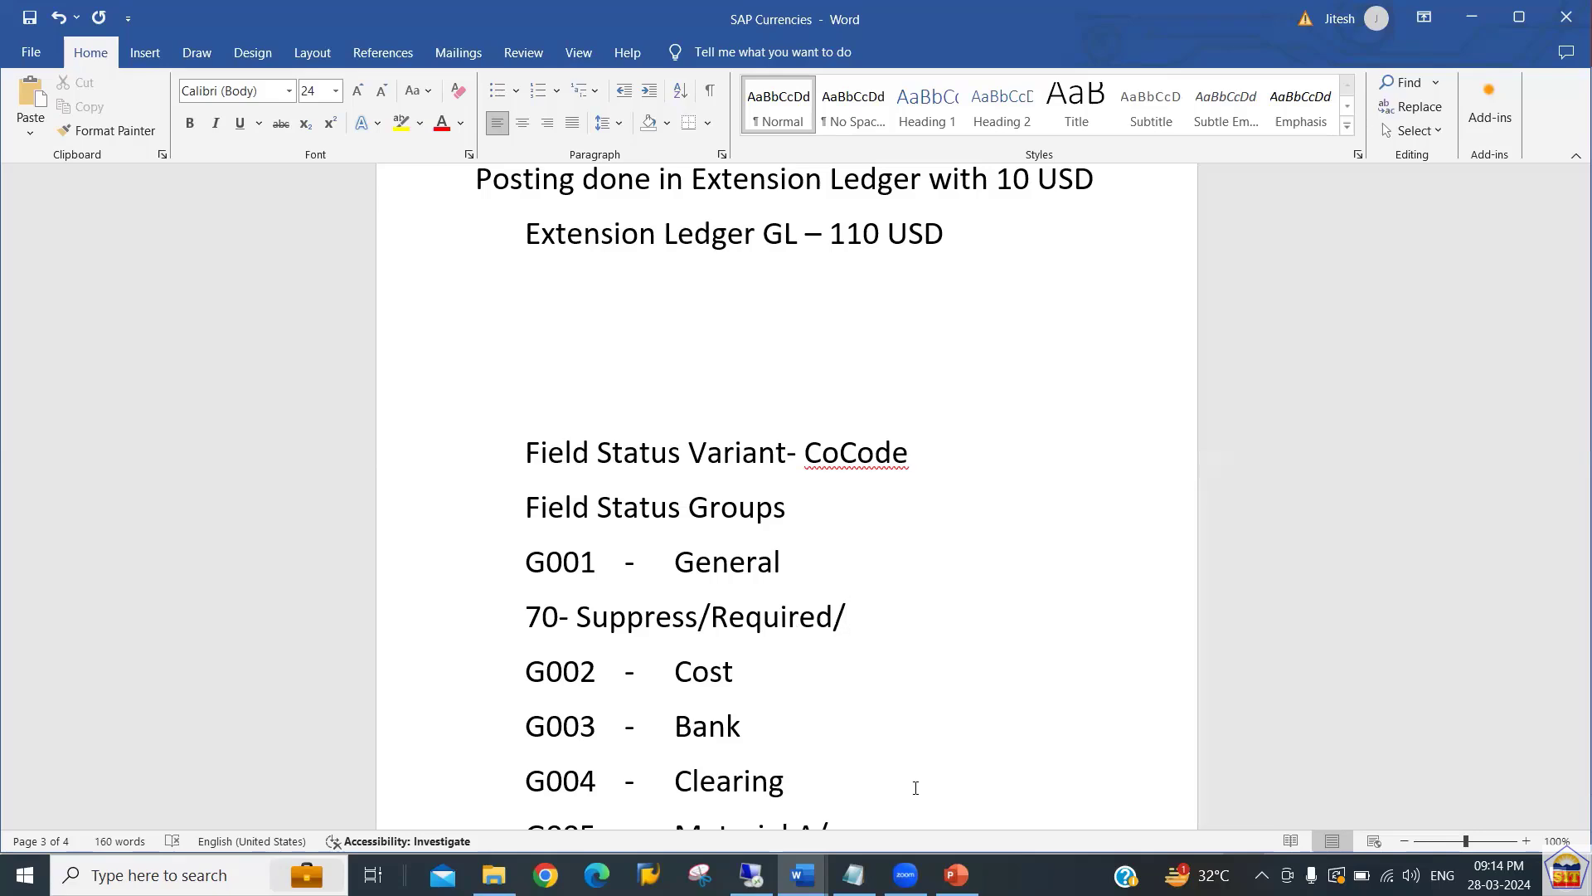
pyautogui.write('Optional')
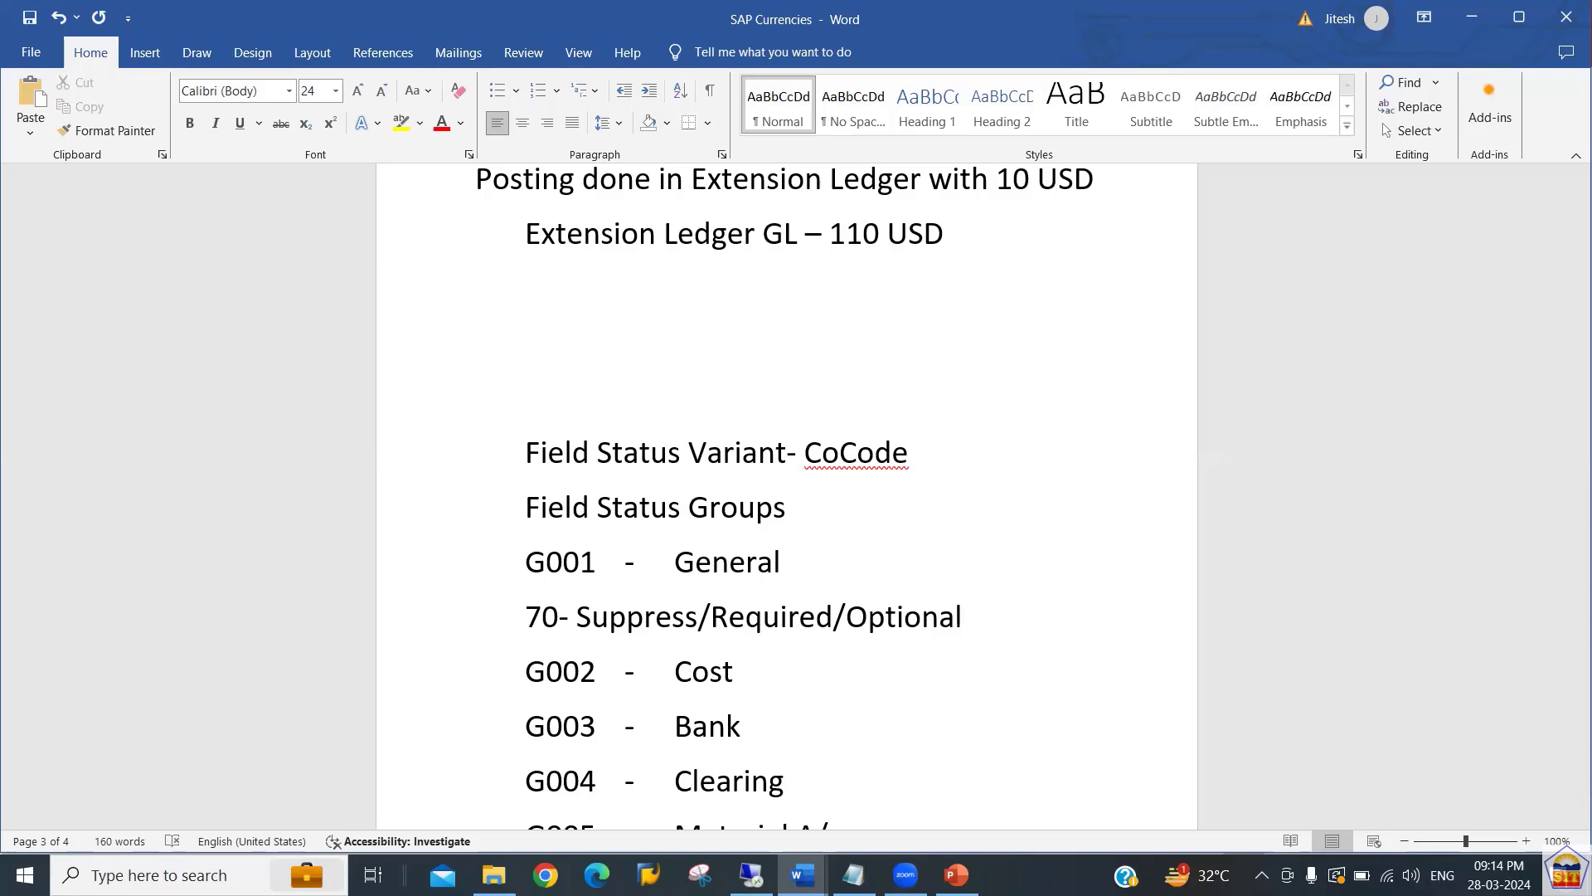
# Review the field status group lines in the notes, then switch back to the SAP session.
pyautogui.click(824, 562)
pyautogui.click(964, 616)
pyautogui.click(742, 671)
pyautogui.click(964, 616)
pyautogui.click(795, 506)
pyautogui.press('Left')
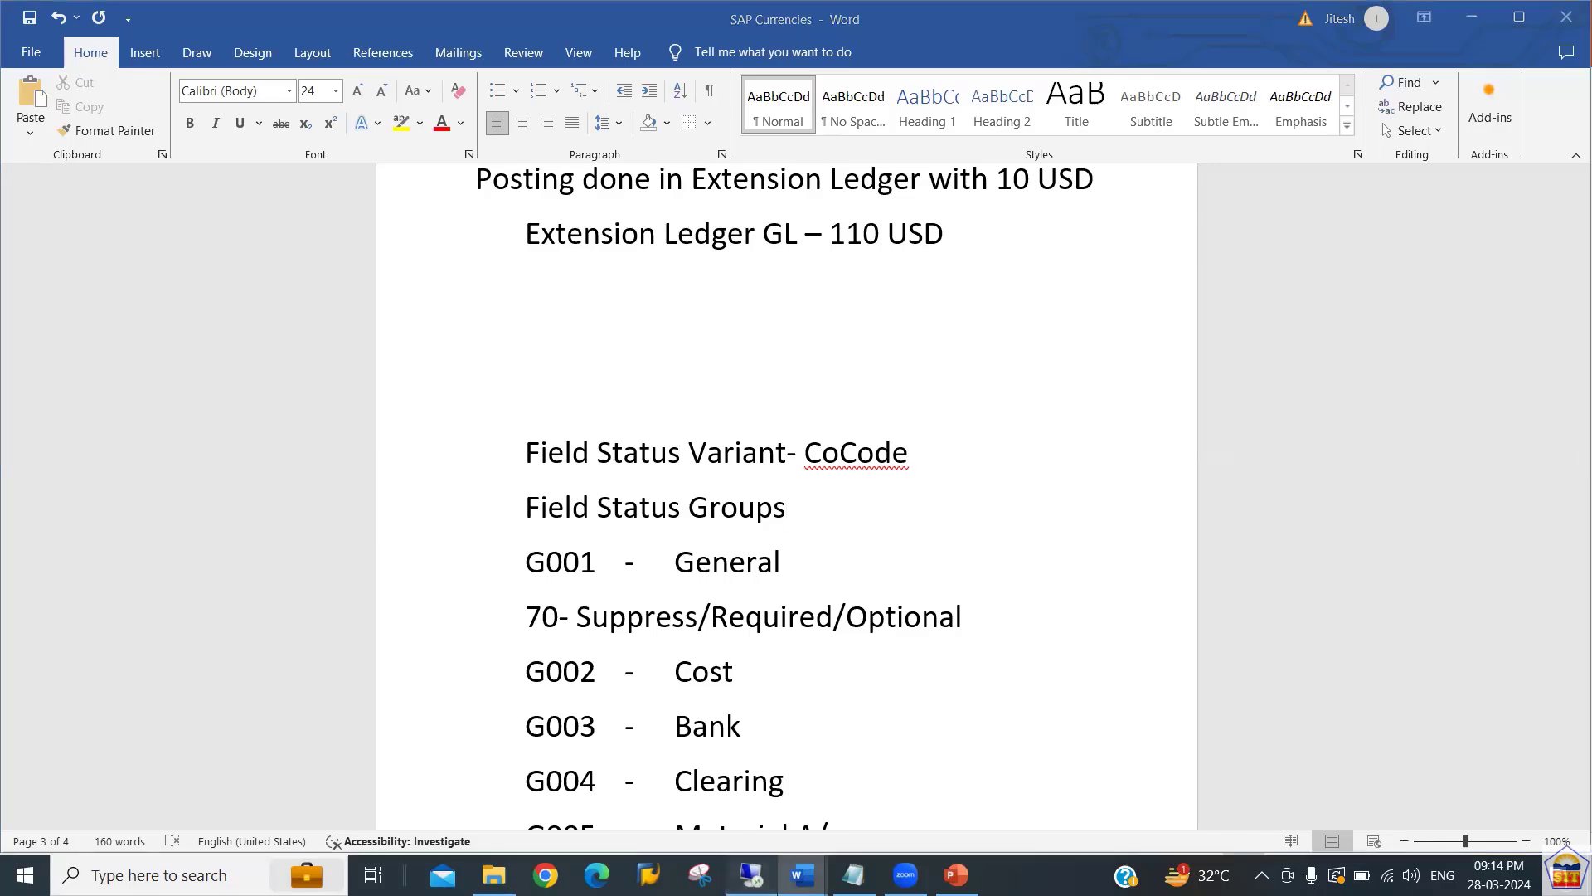
pyautogui.click(750, 875)
# Run /nobc4 and display the field status groups of variant 0001.
pyautogui.click(134, 61)
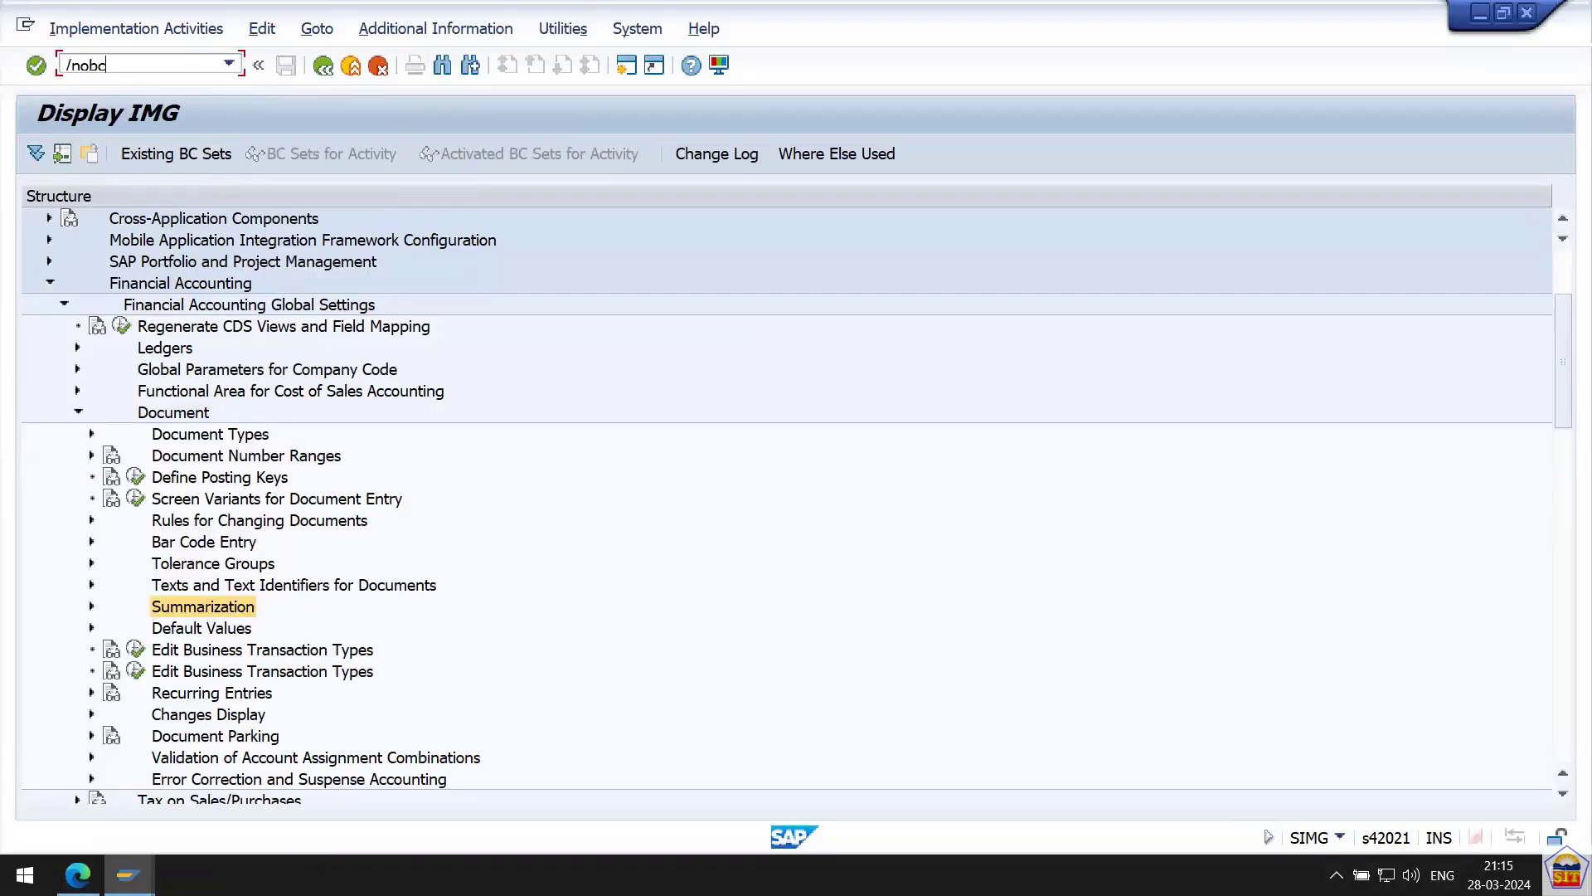
pyautogui.write('4')
pyautogui.press('Return')
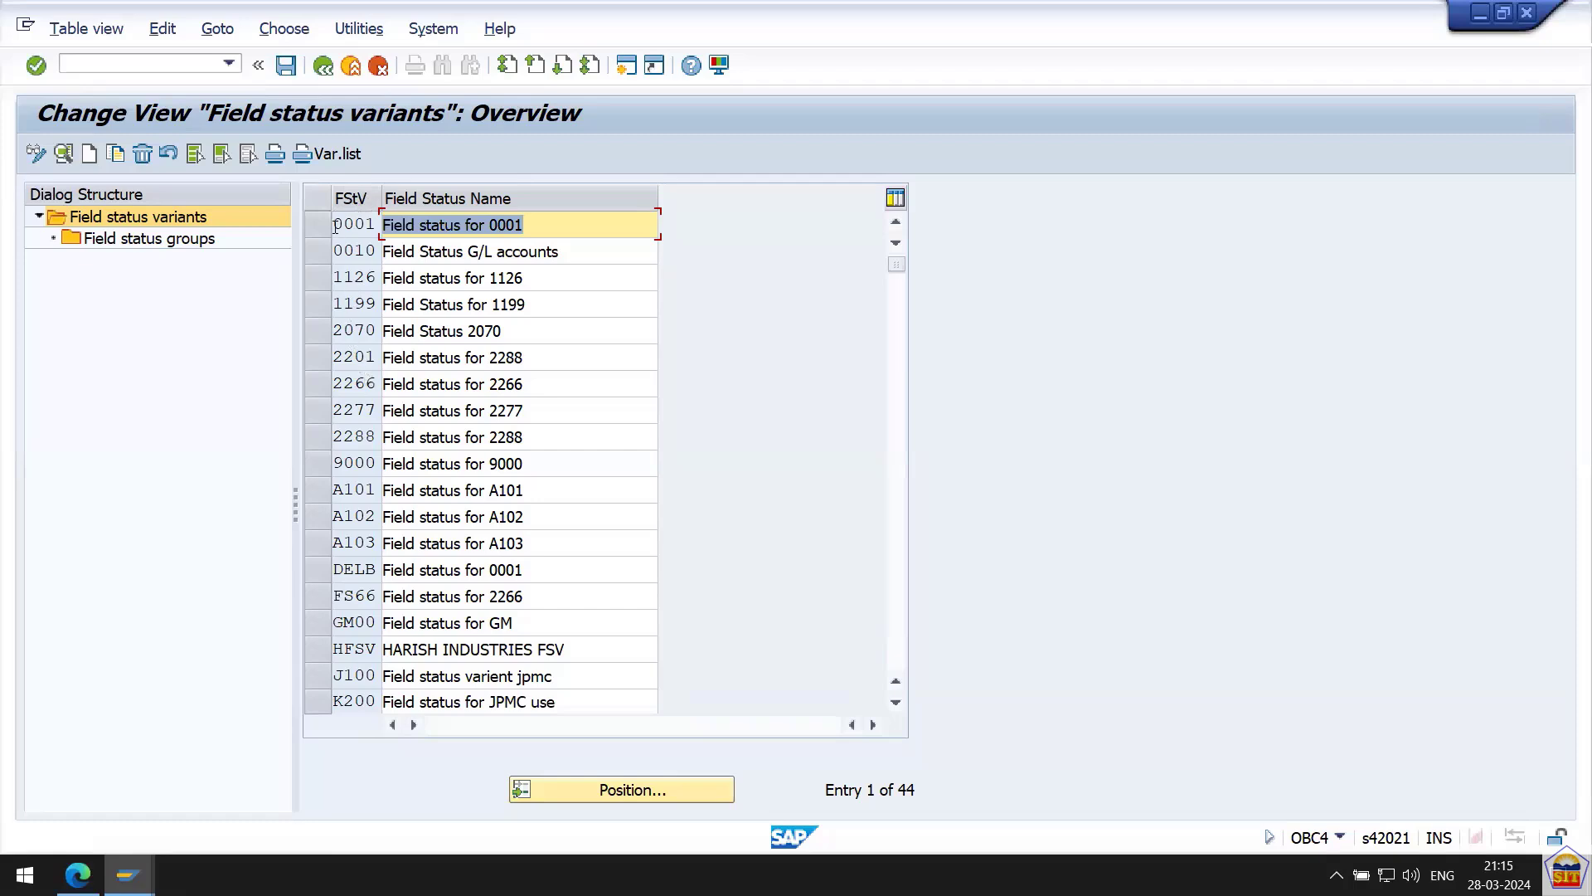
pyautogui.hotkey('shift', 'Tab')
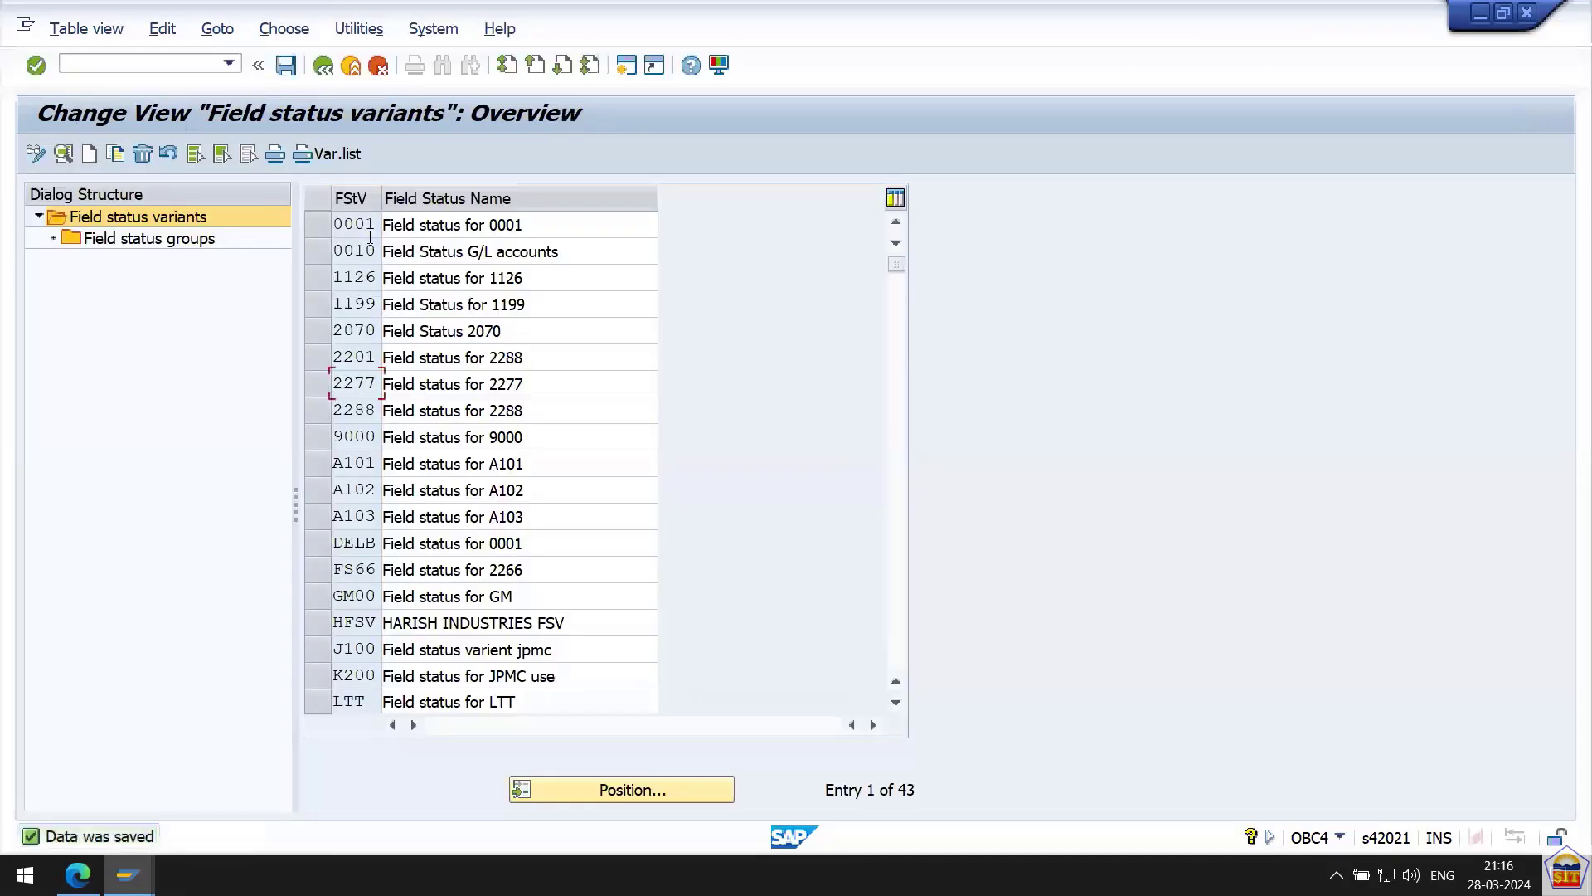
pyautogui.moveTo(334, 225); pyautogui.dragTo(378, 223)
pyautogui.click(322, 230)
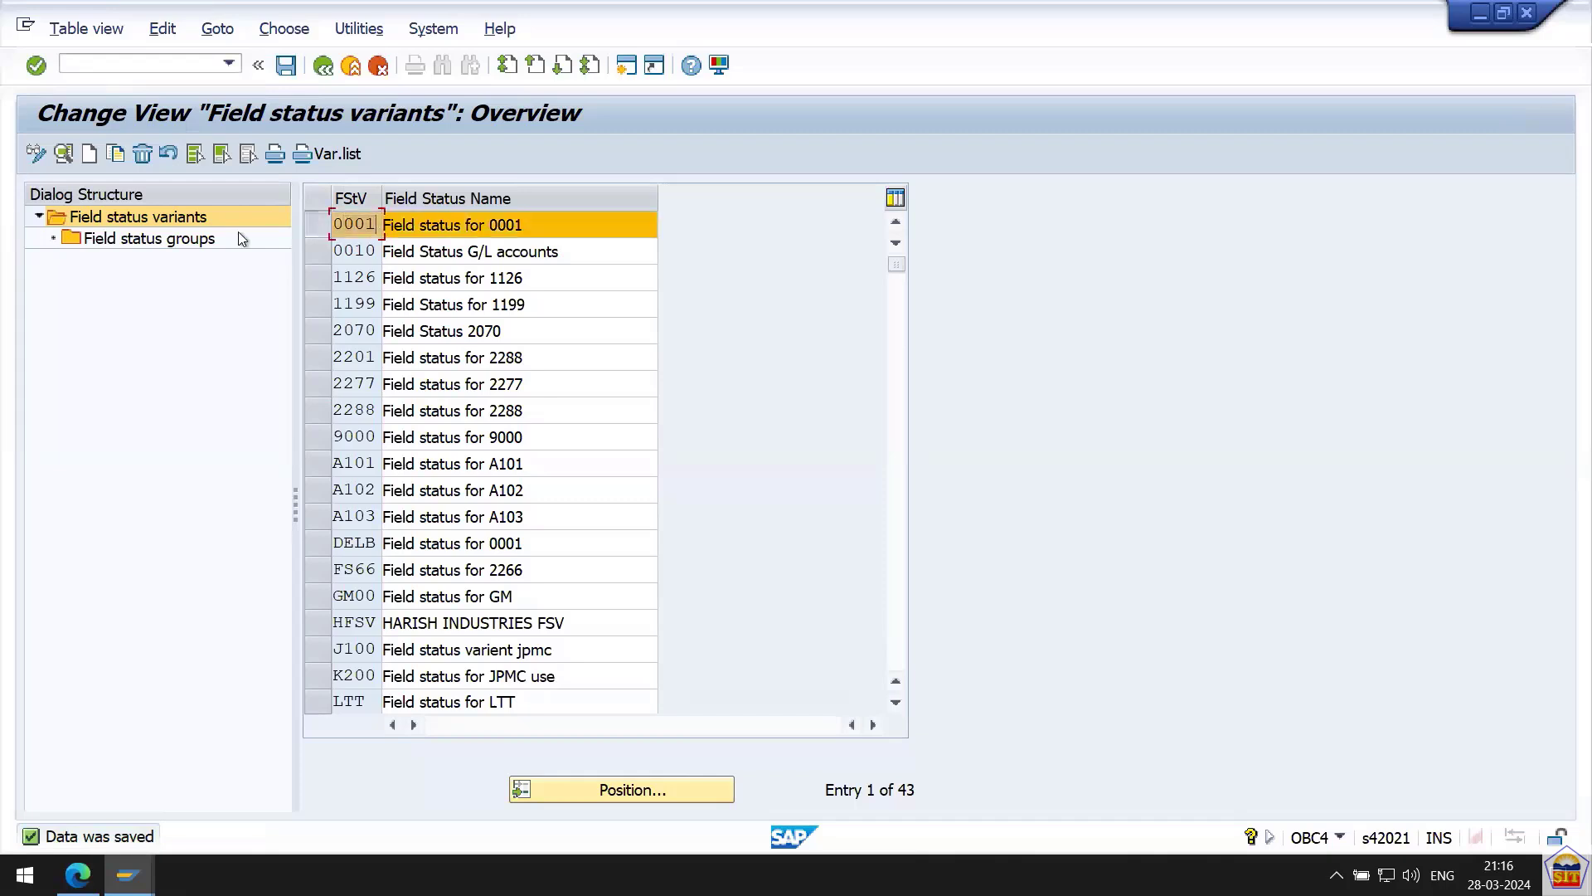
pyautogui.doubleClick(191, 239)
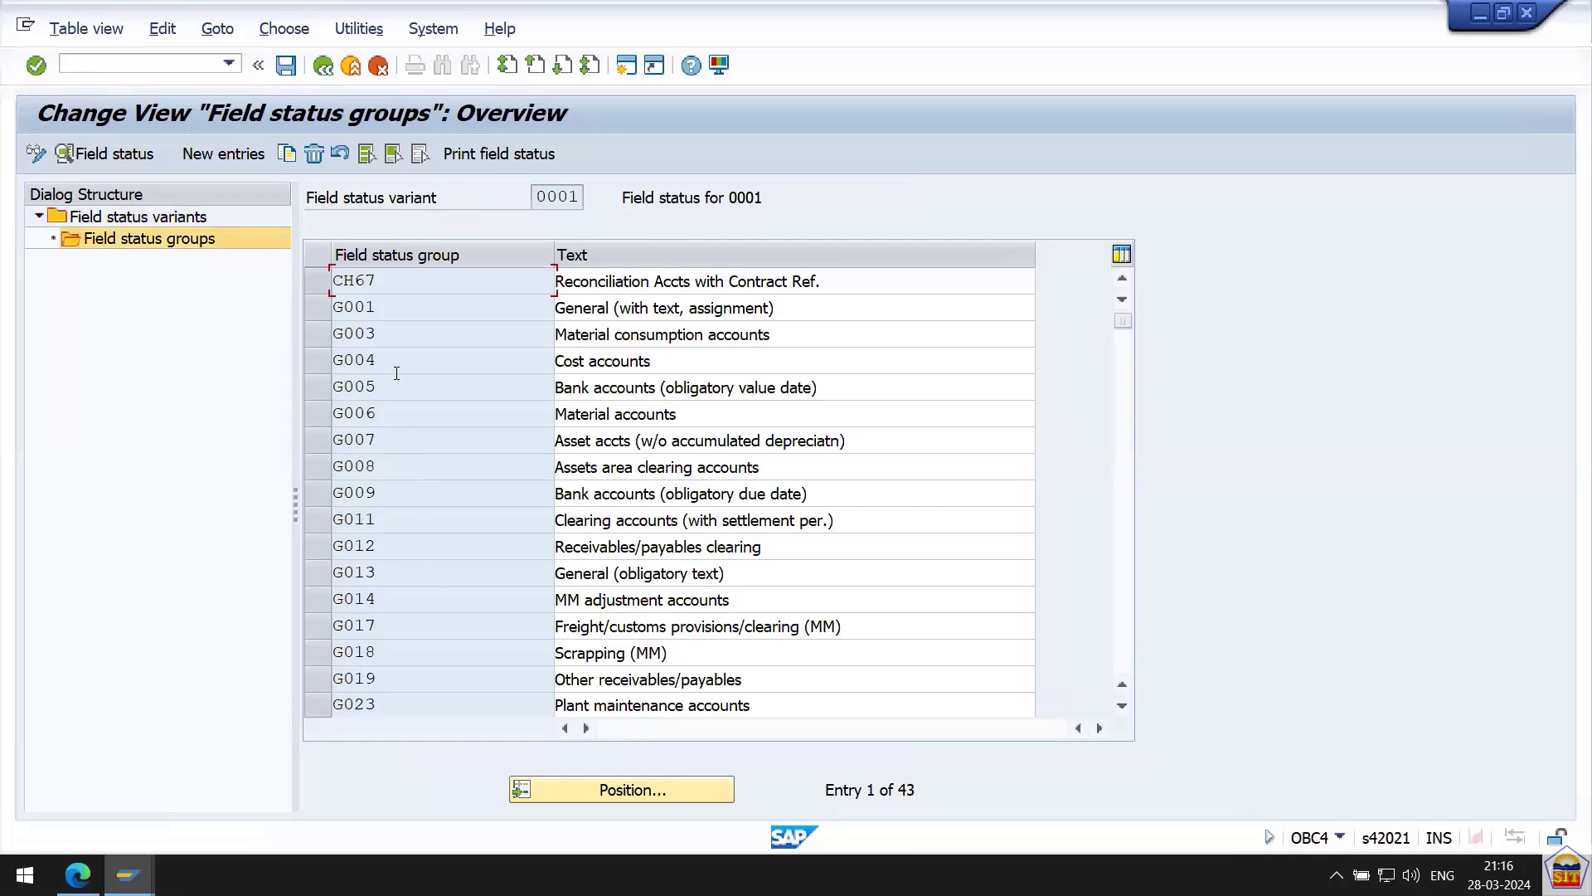
# Open group G001 General of variant 0001 and review its General Data Suppress/Req./Opt. statuses.
pyautogui.click(388, 307)
pyautogui.moveTo(388, 307); pyautogui.dragTo(290, 312)
pyautogui.click(414, 332)
pyautogui.doubleClick(390, 308)
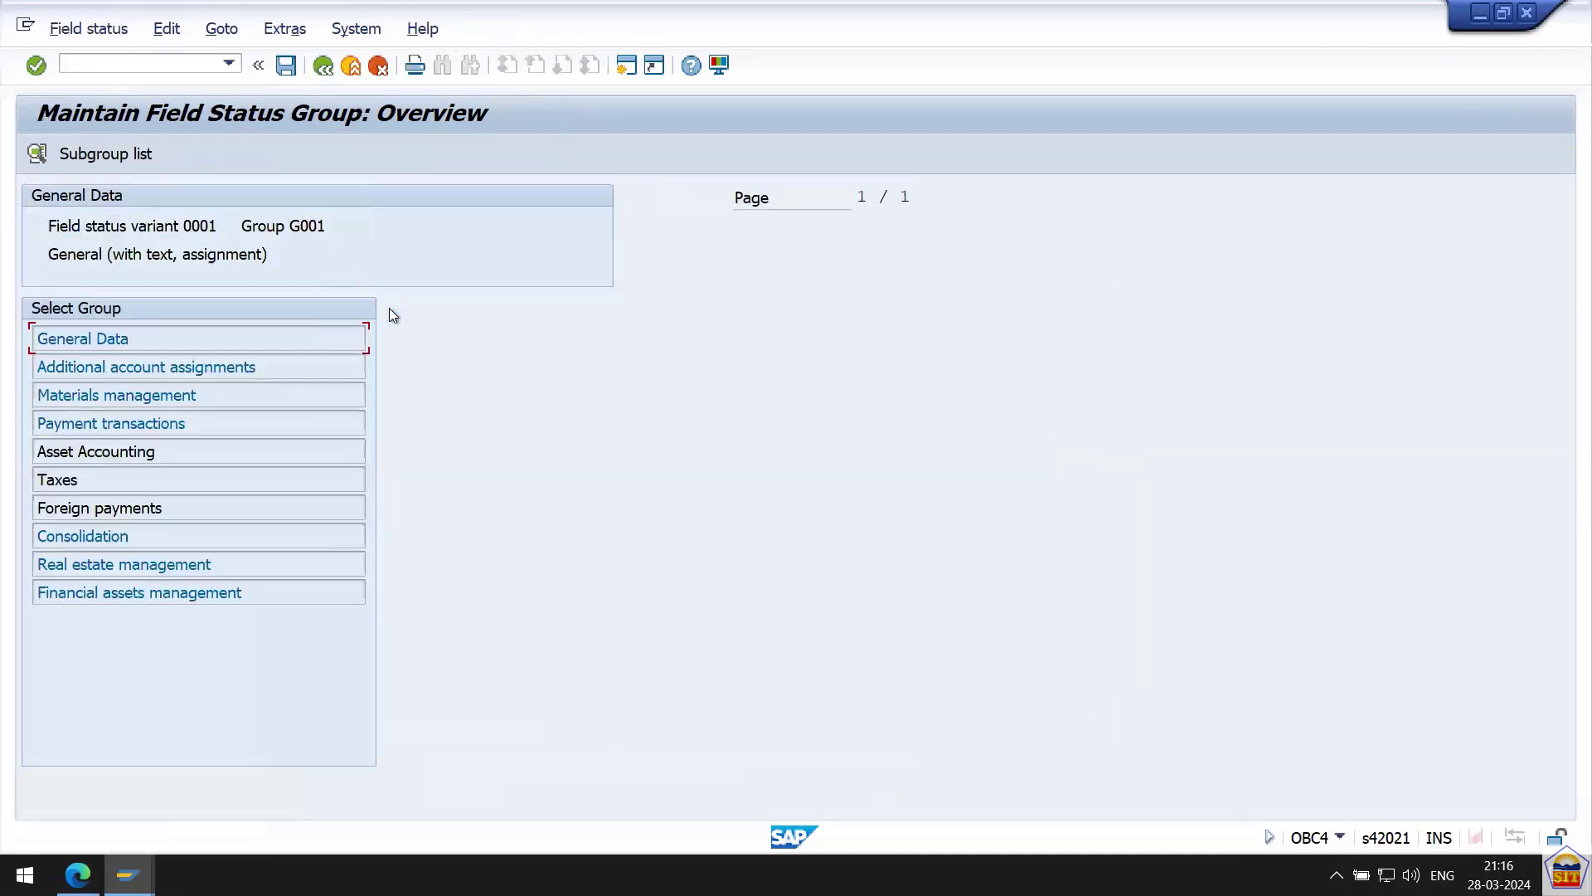
pyautogui.click(97, 336)
pyautogui.click(116, 395)
pyautogui.moveTo(73, 335); pyautogui.dragTo(184, 367)
pyautogui.moveTo(63, 395); pyautogui.dragTo(97, 429)
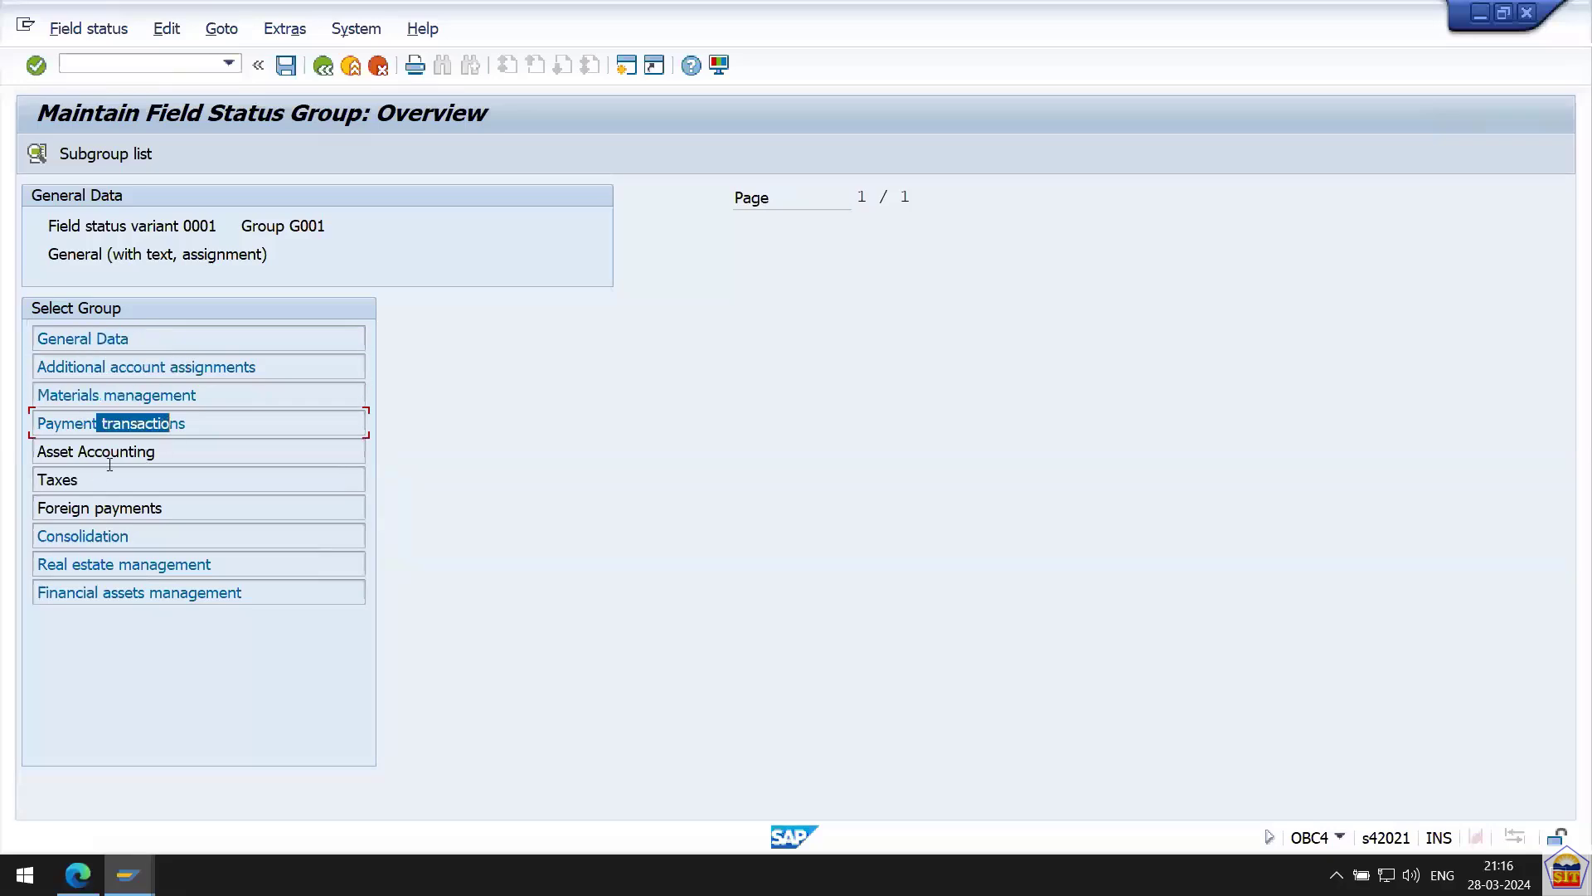
pyautogui.doubleClick(138, 338)
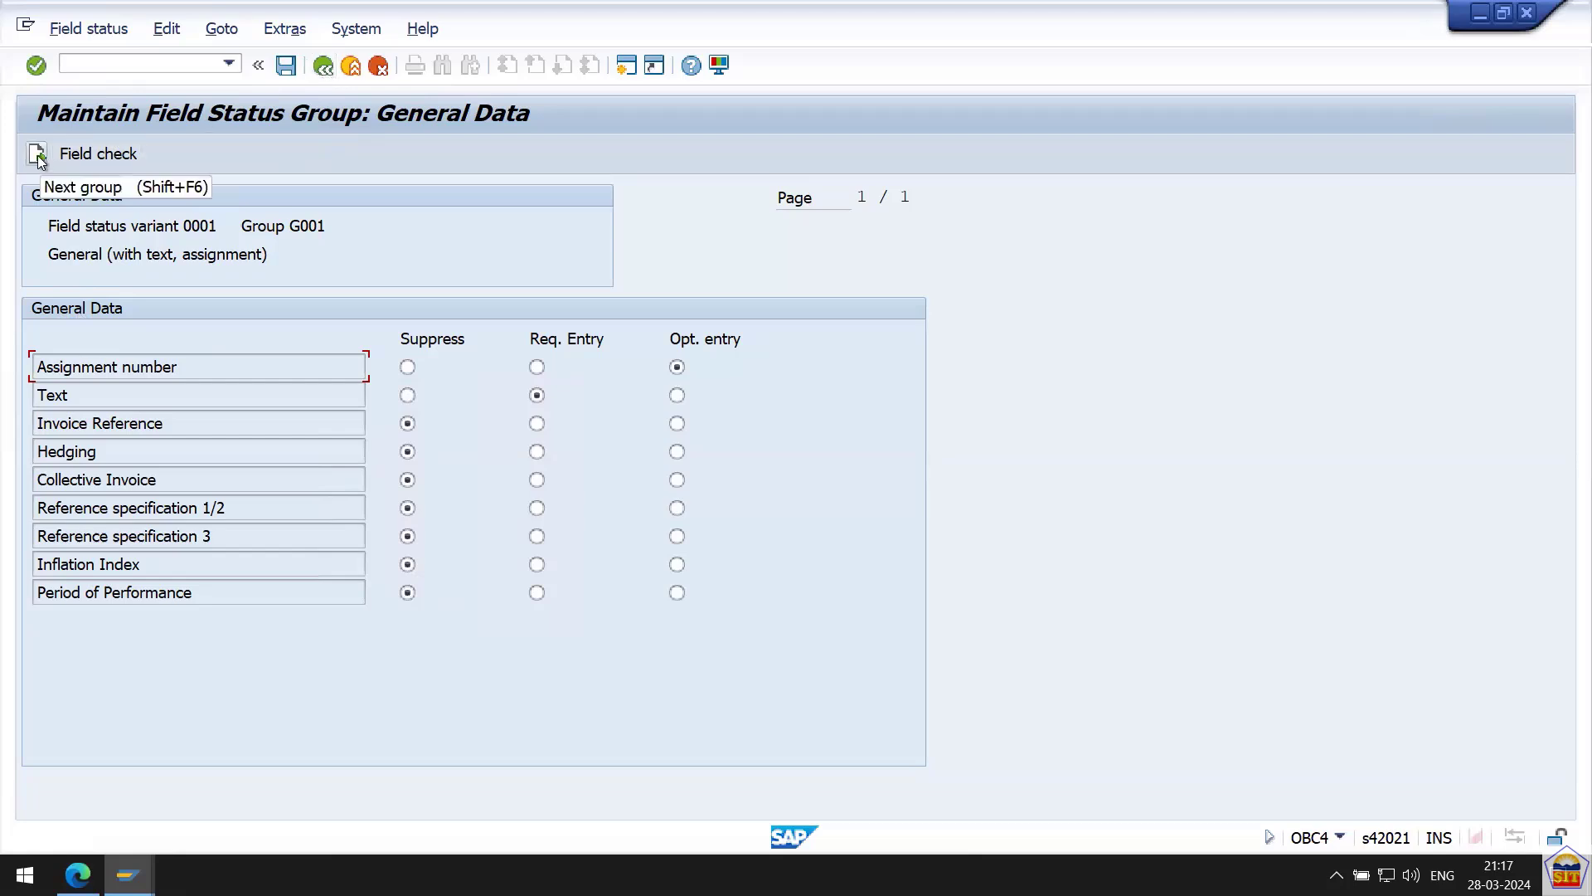
pyautogui.click(324, 66)
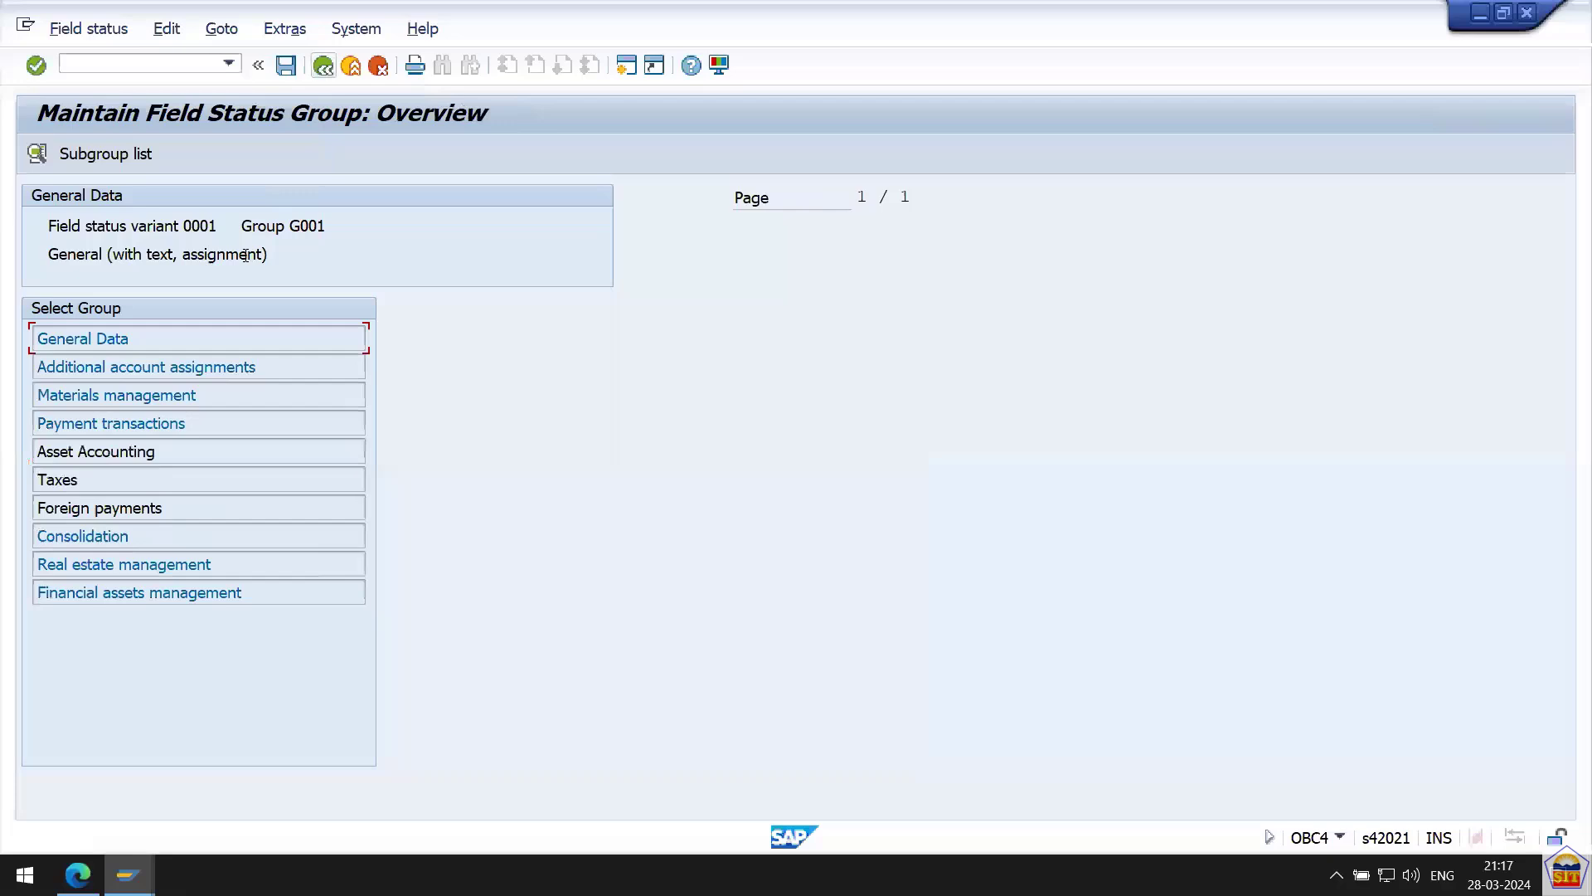
# Review G001's Payment transactions field statuses, then reopen the G001 group overview.
pyautogui.doubleClick(78, 427)
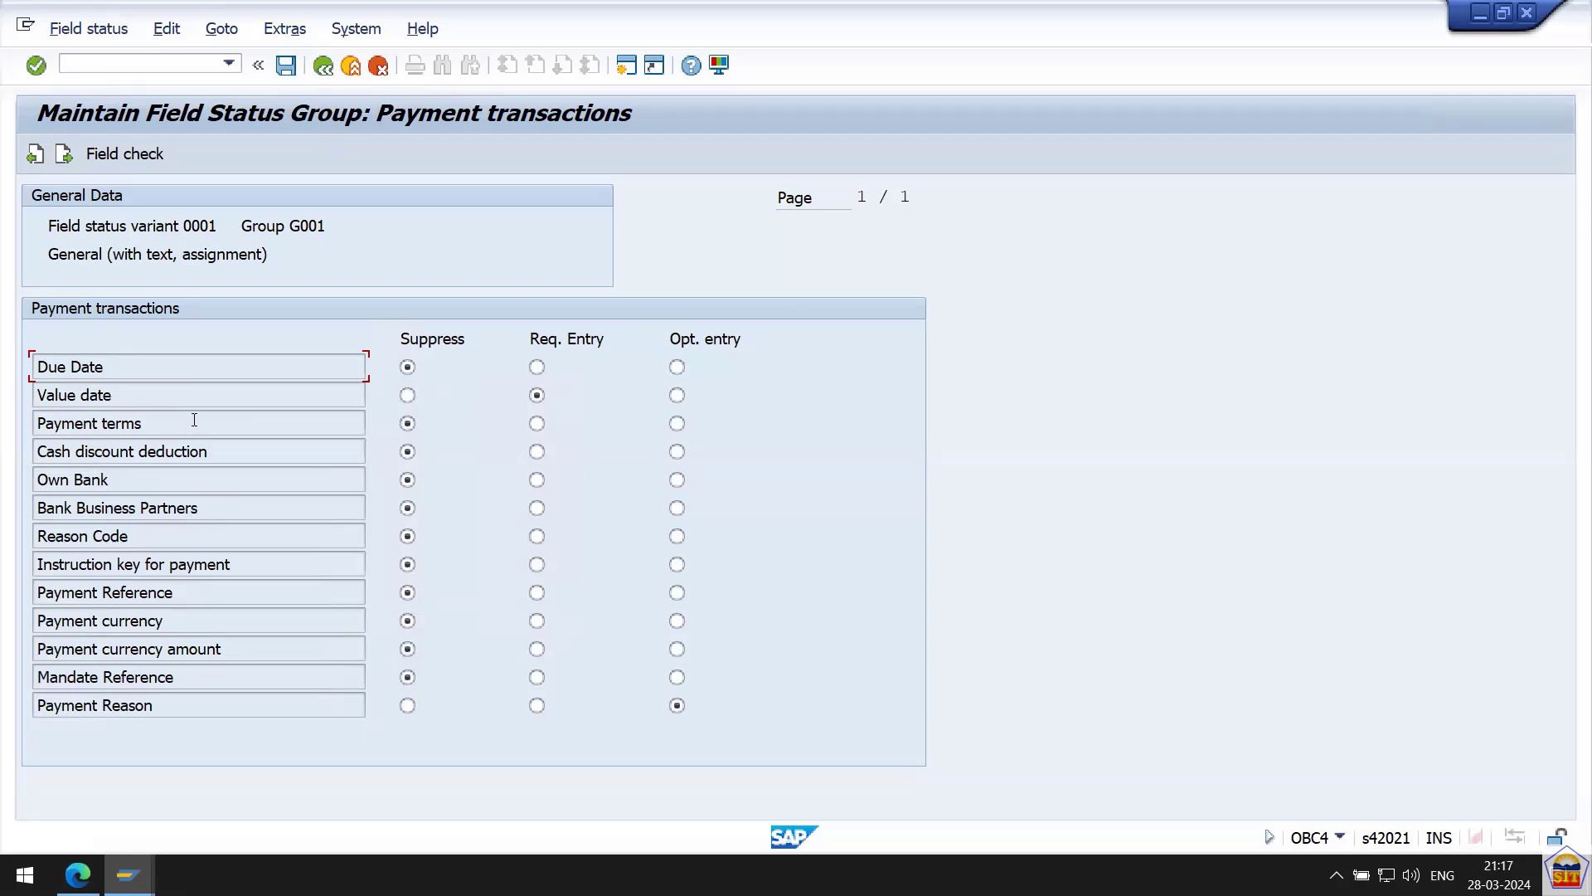
pyautogui.click(323, 66)
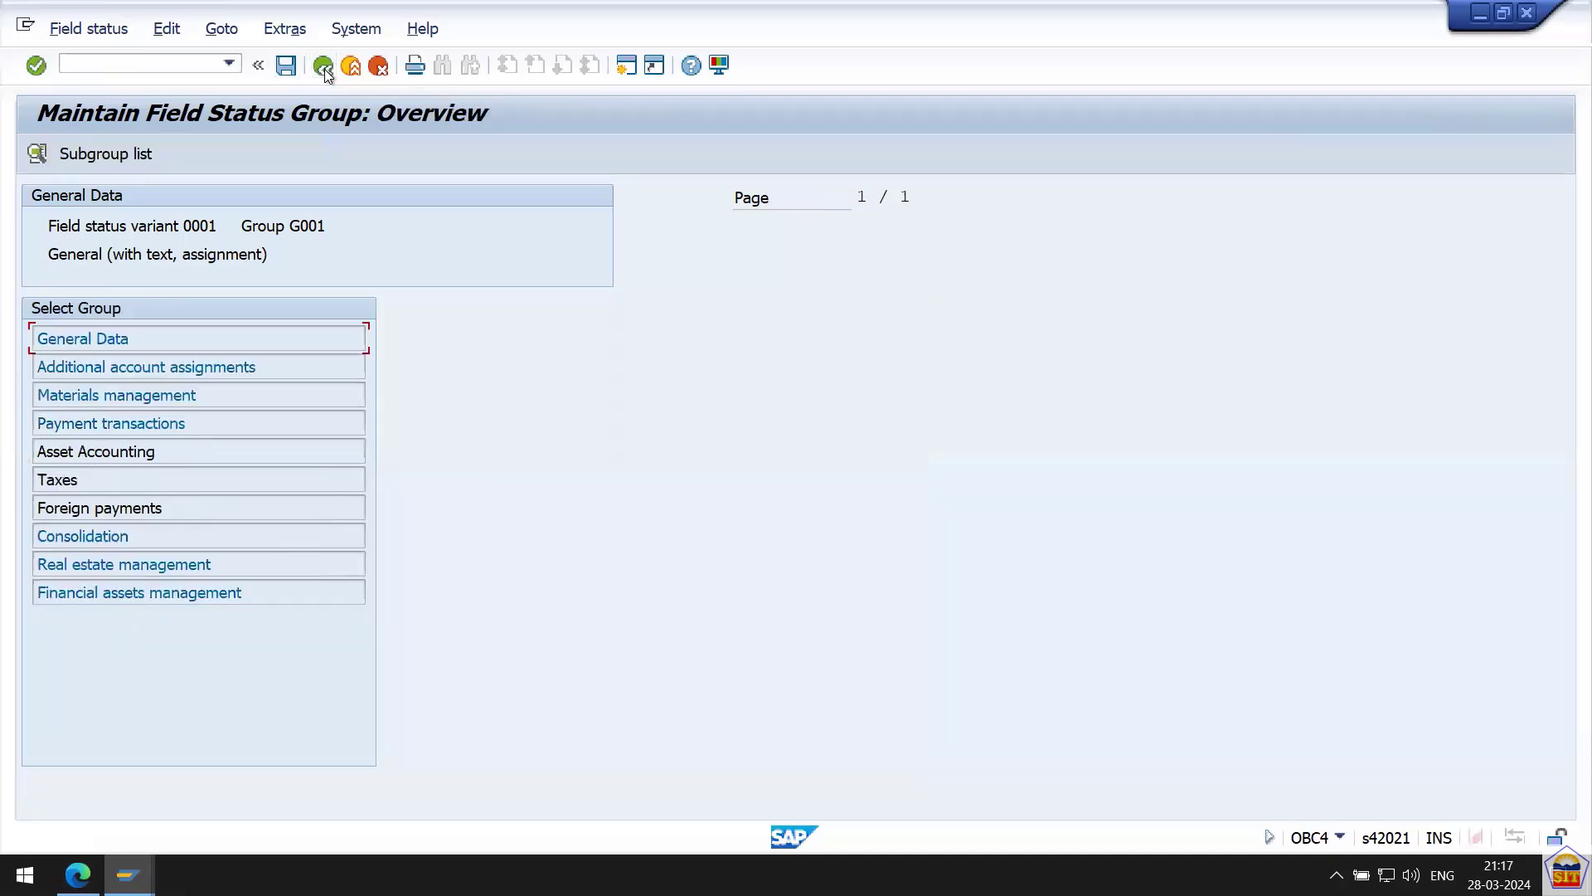
pyautogui.click(324, 66)
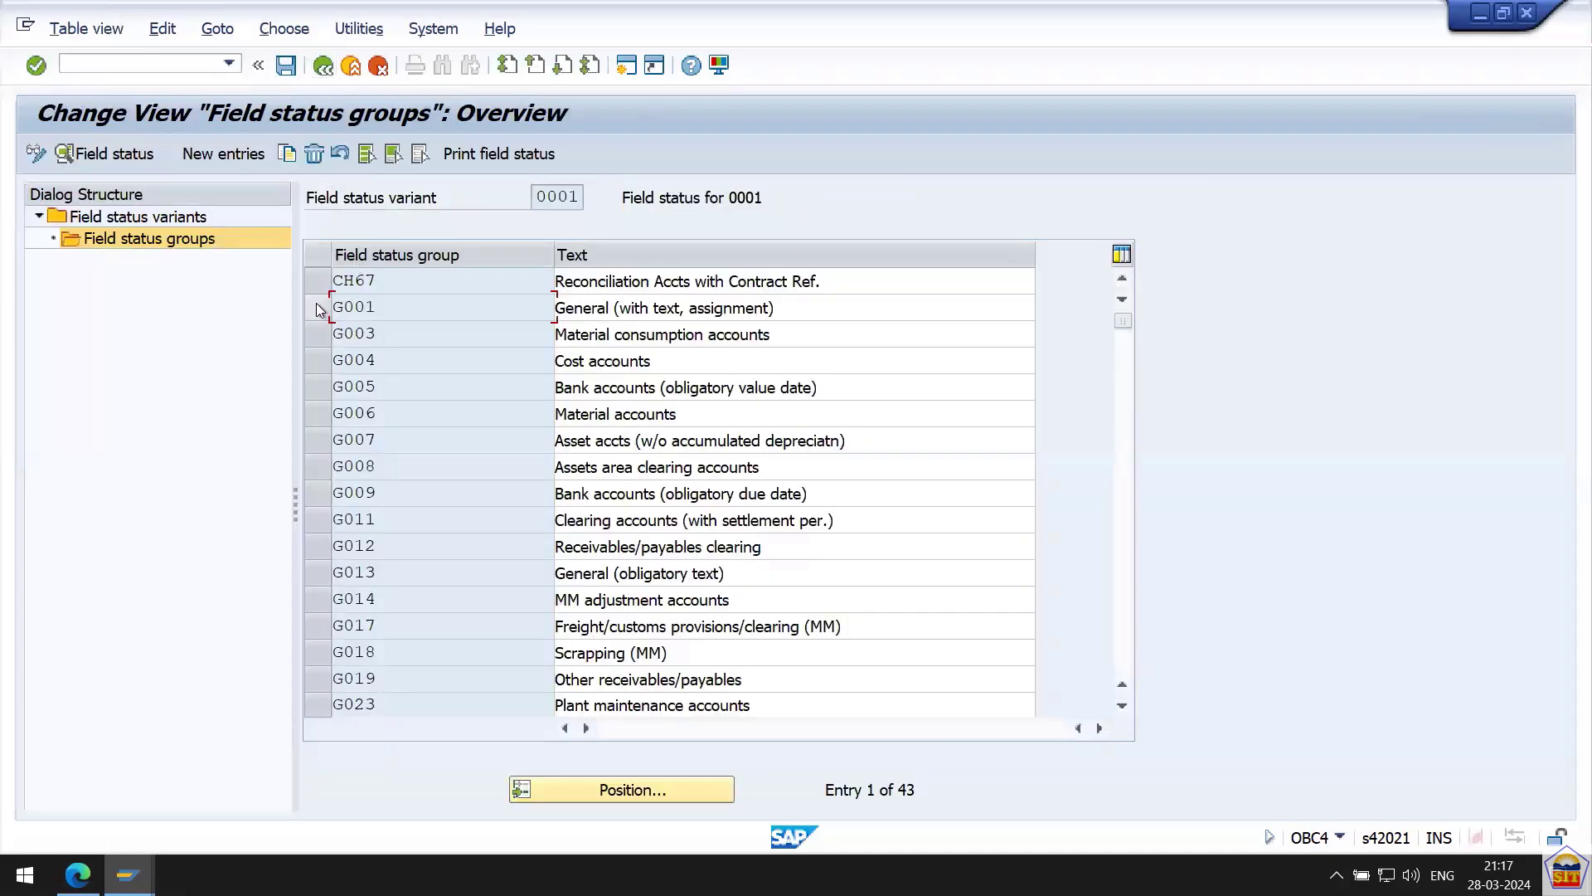
pyautogui.click(319, 310)
pyautogui.doubleClick(341, 305)
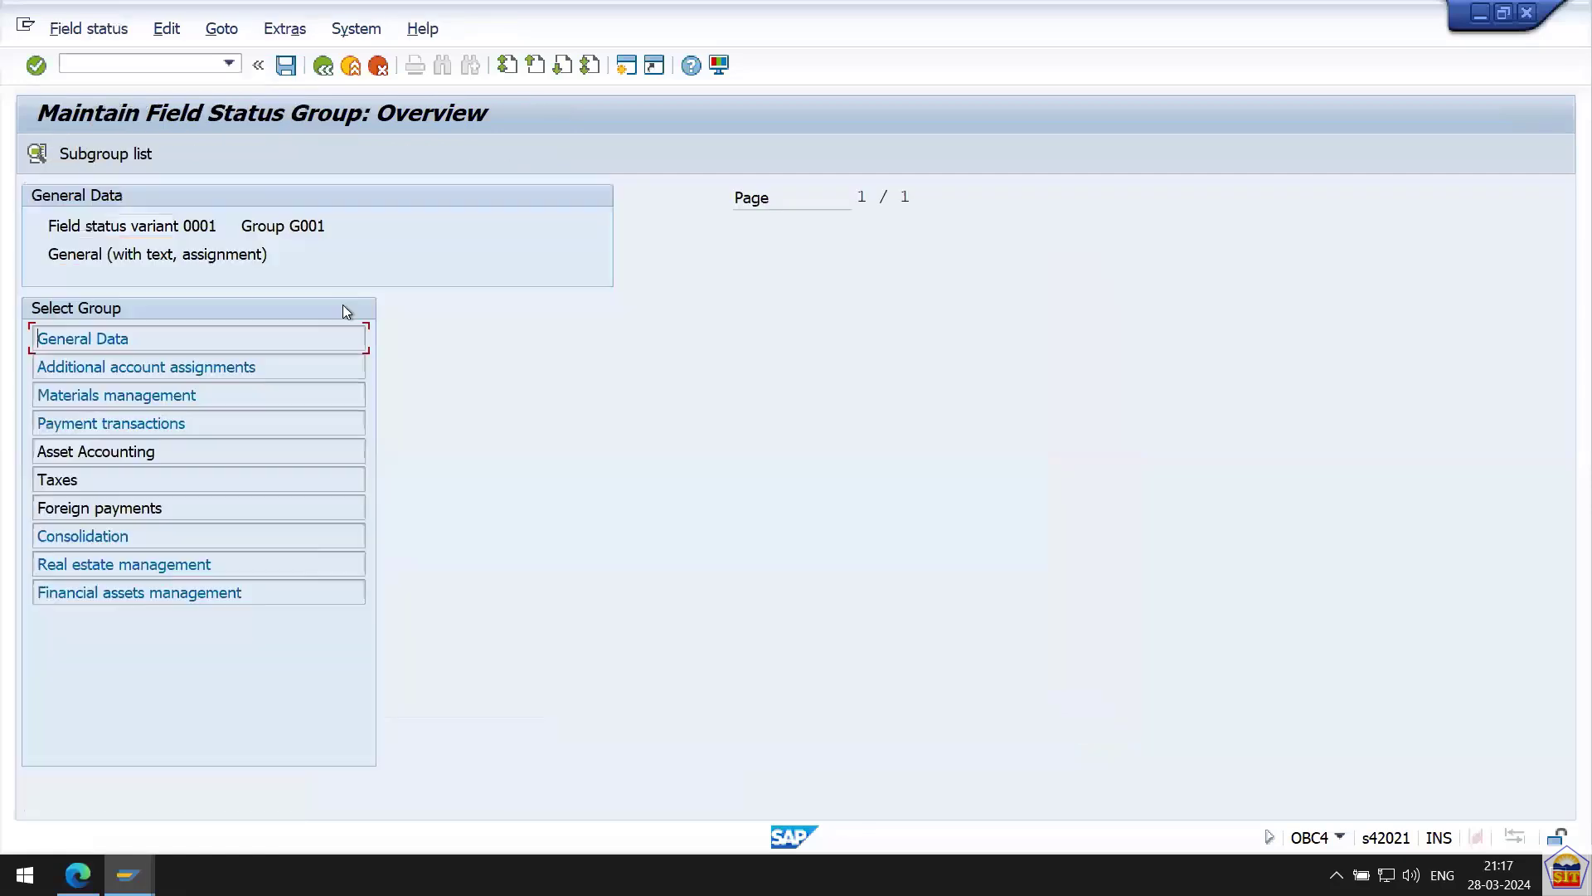
# Page through G001's Additional account assignments statuses and return to the field status groups list.
pyautogui.doubleClick(136, 366)
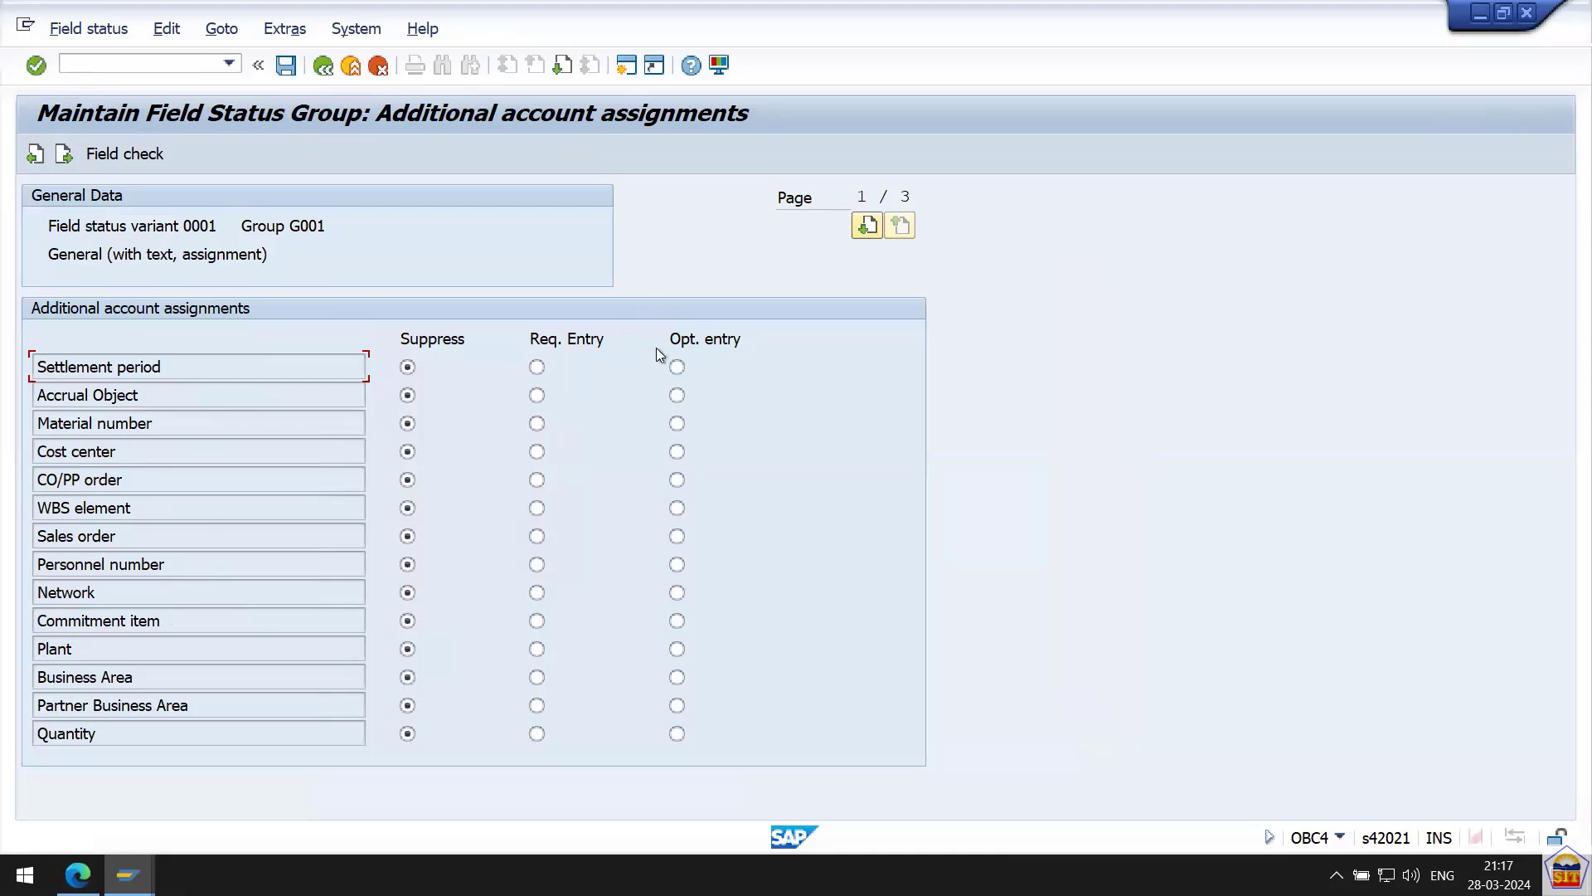
pyautogui.click(867, 227)
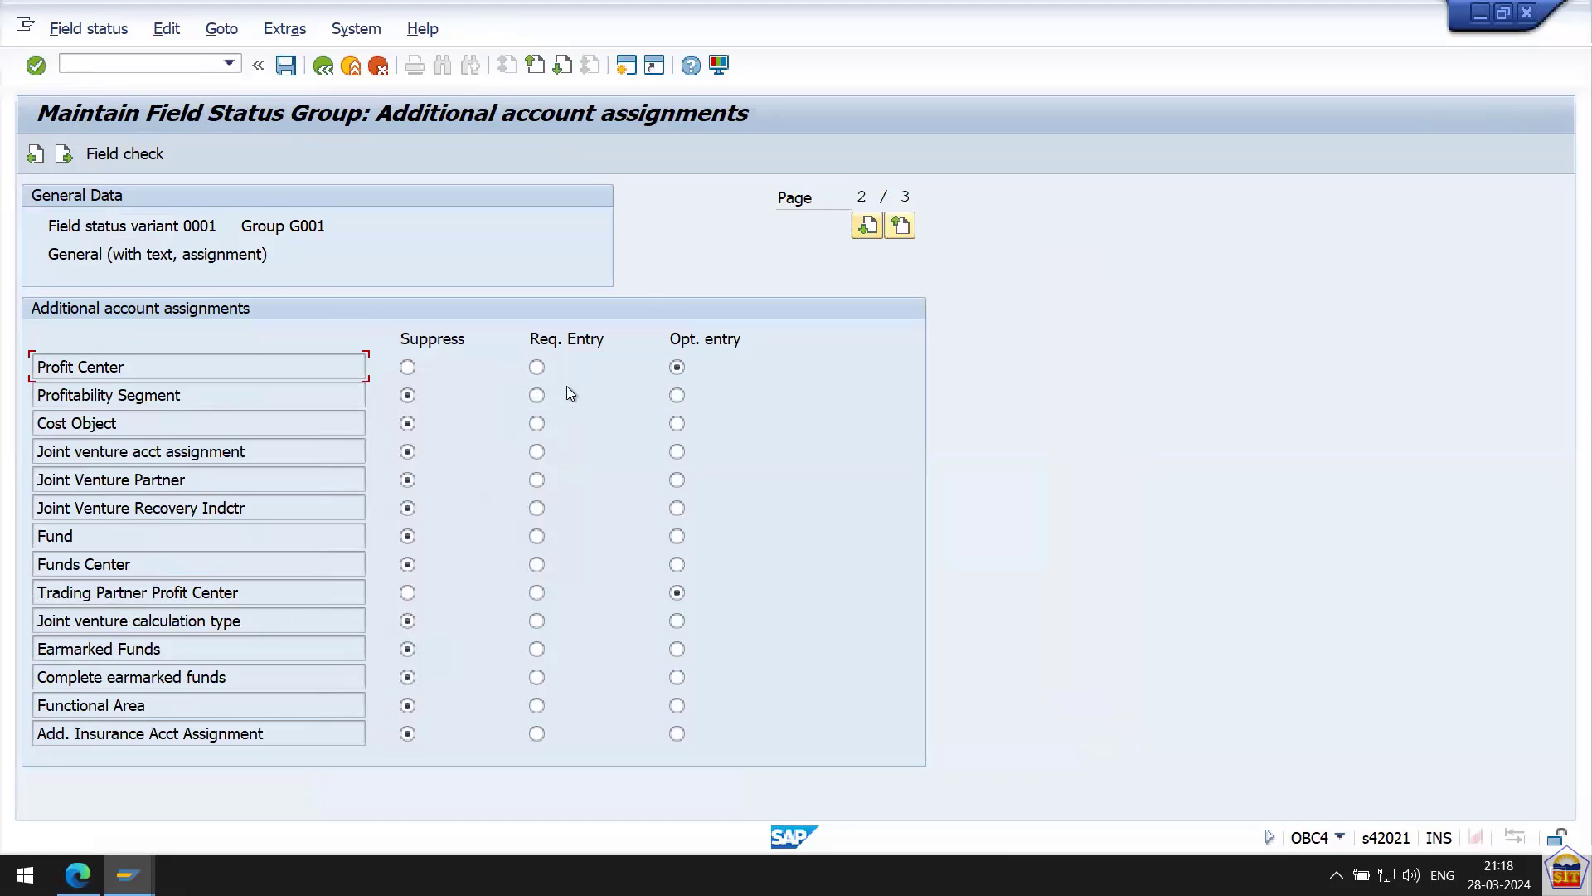
pyautogui.click(867, 226)
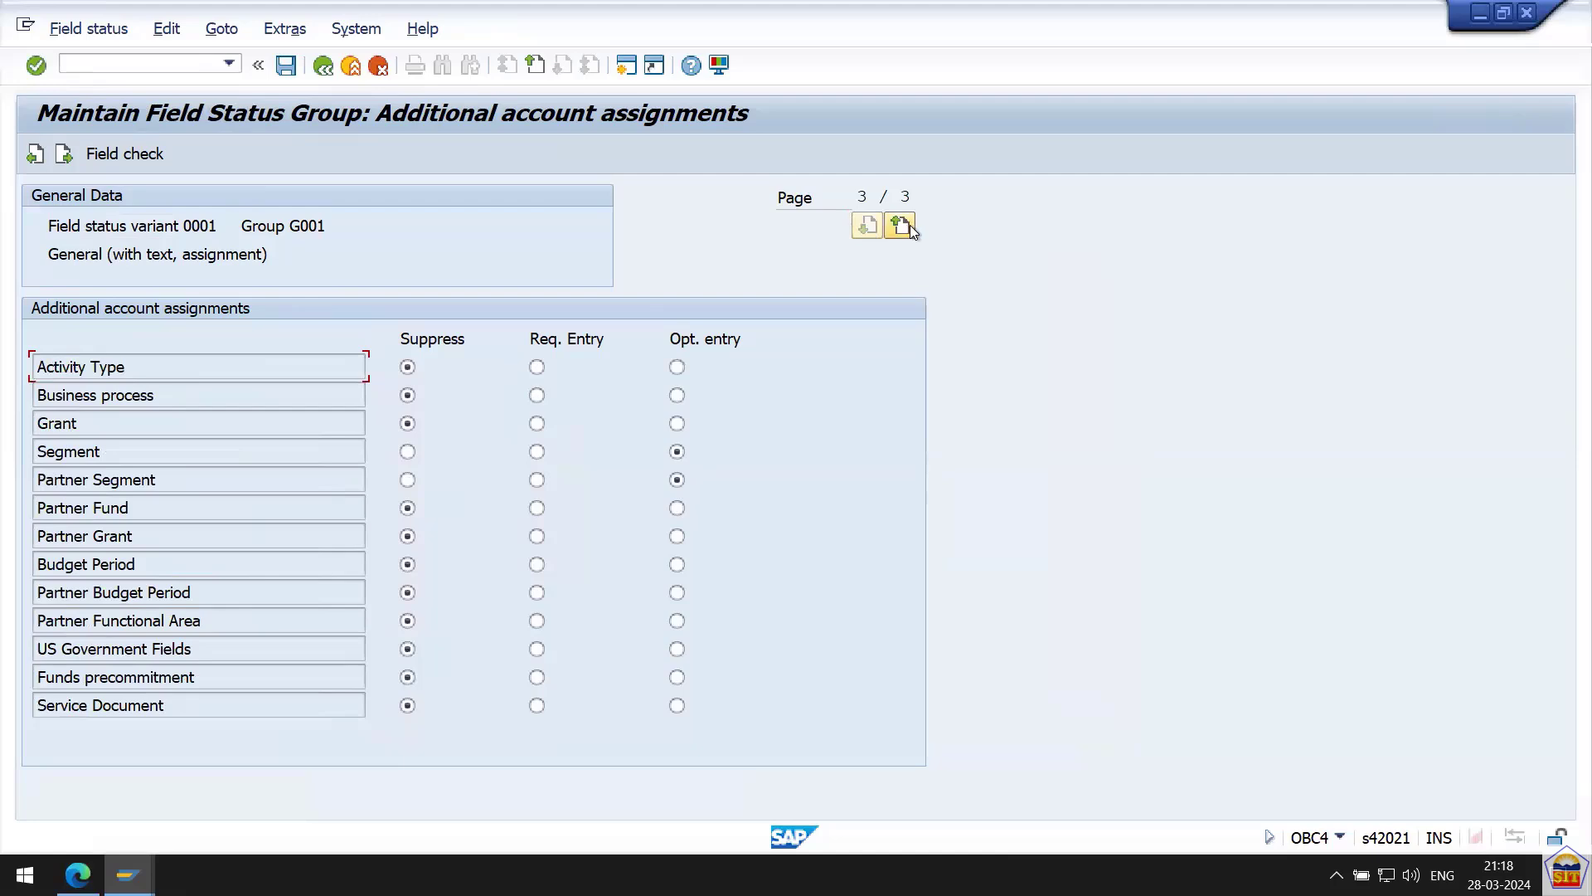
pyautogui.click(901, 227)
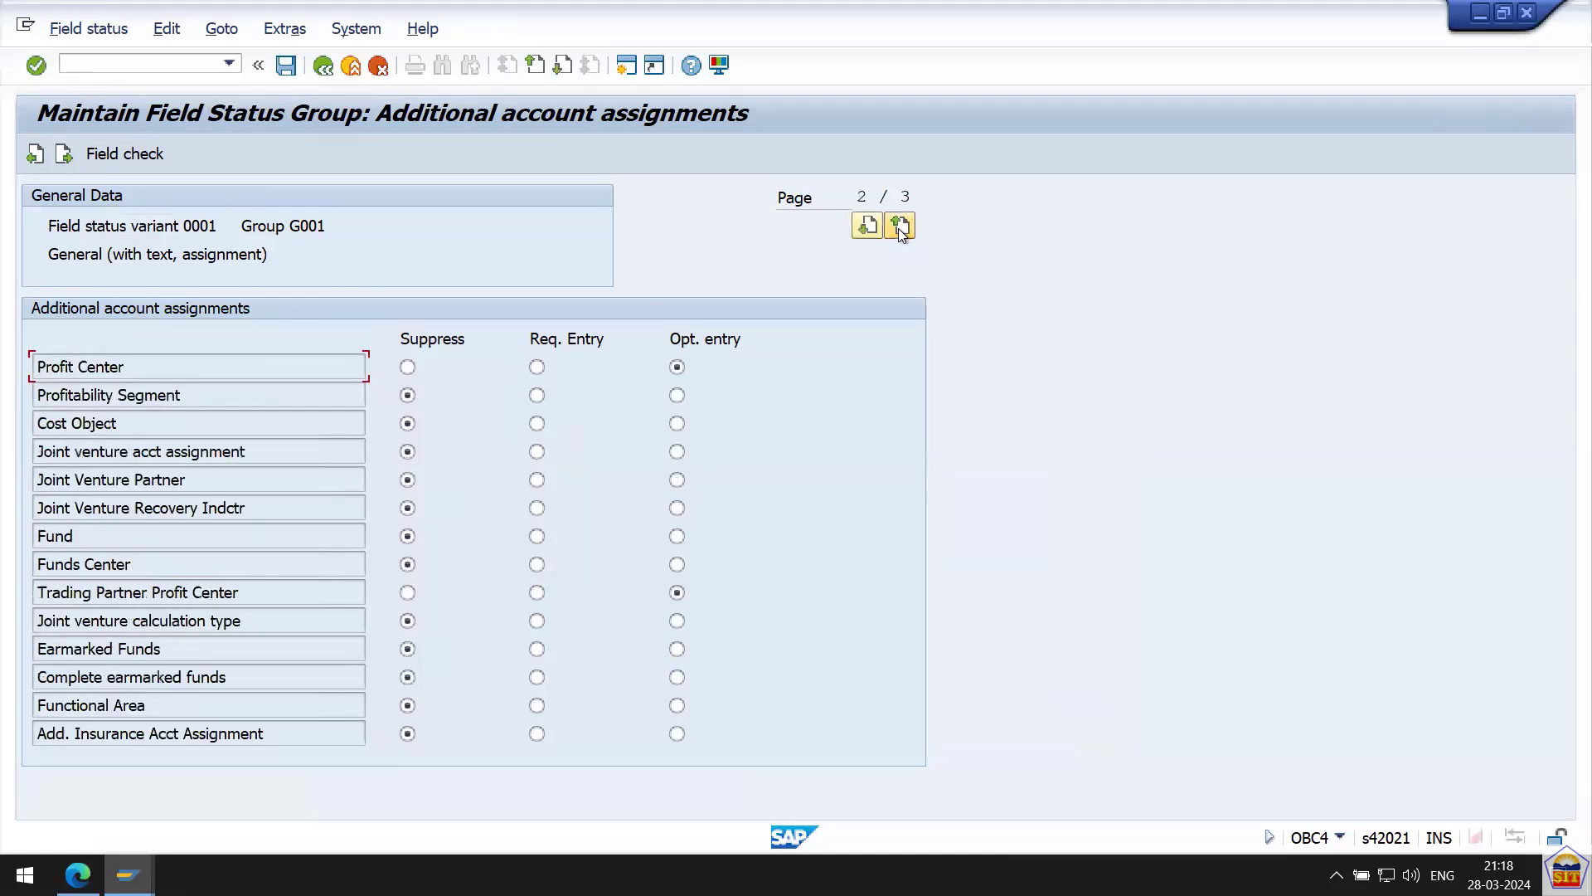
pyautogui.click(901, 226)
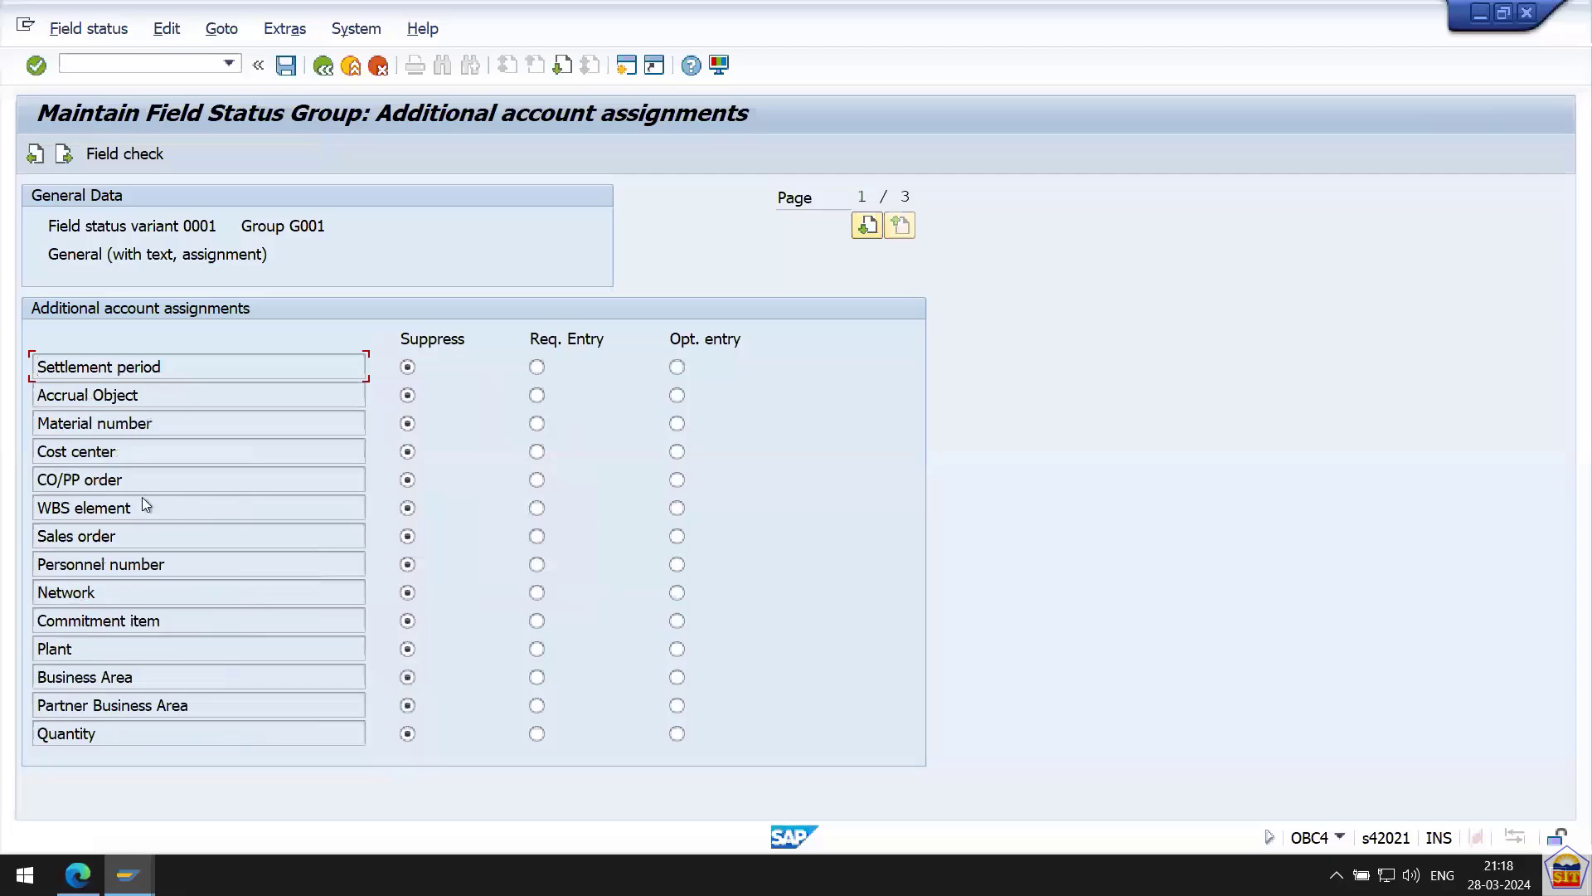
pyautogui.click(323, 67)
pyautogui.click(323, 67)
pyautogui.click(323, 66)
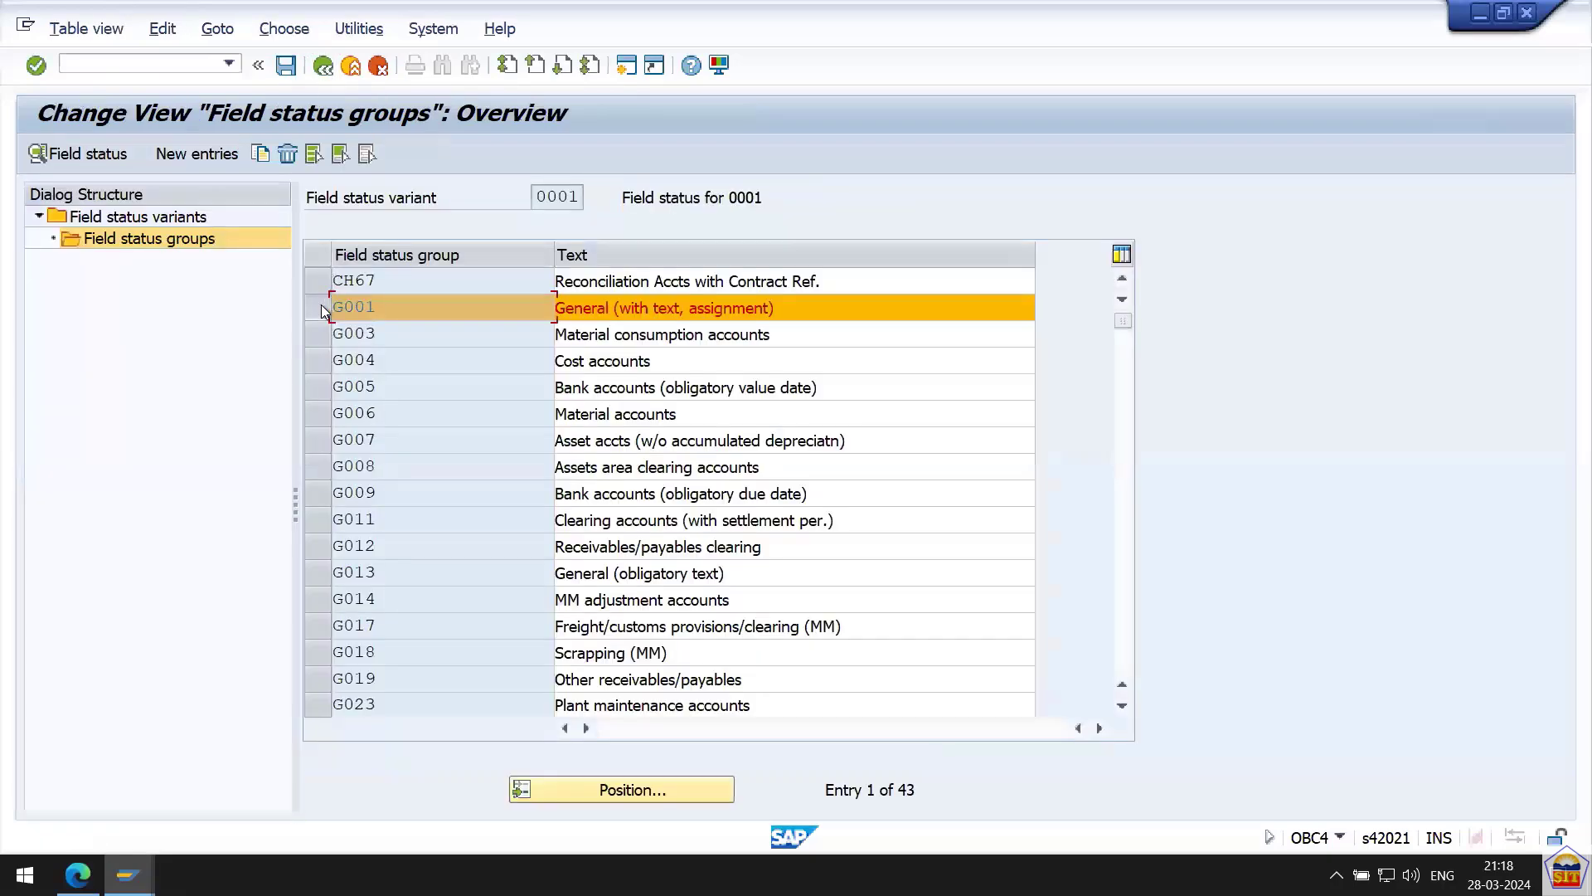
# Copy variant 0001 as 2266 'Field status for 2266' with all 43 dependent entries, and save.
pyautogui.click(323, 66)
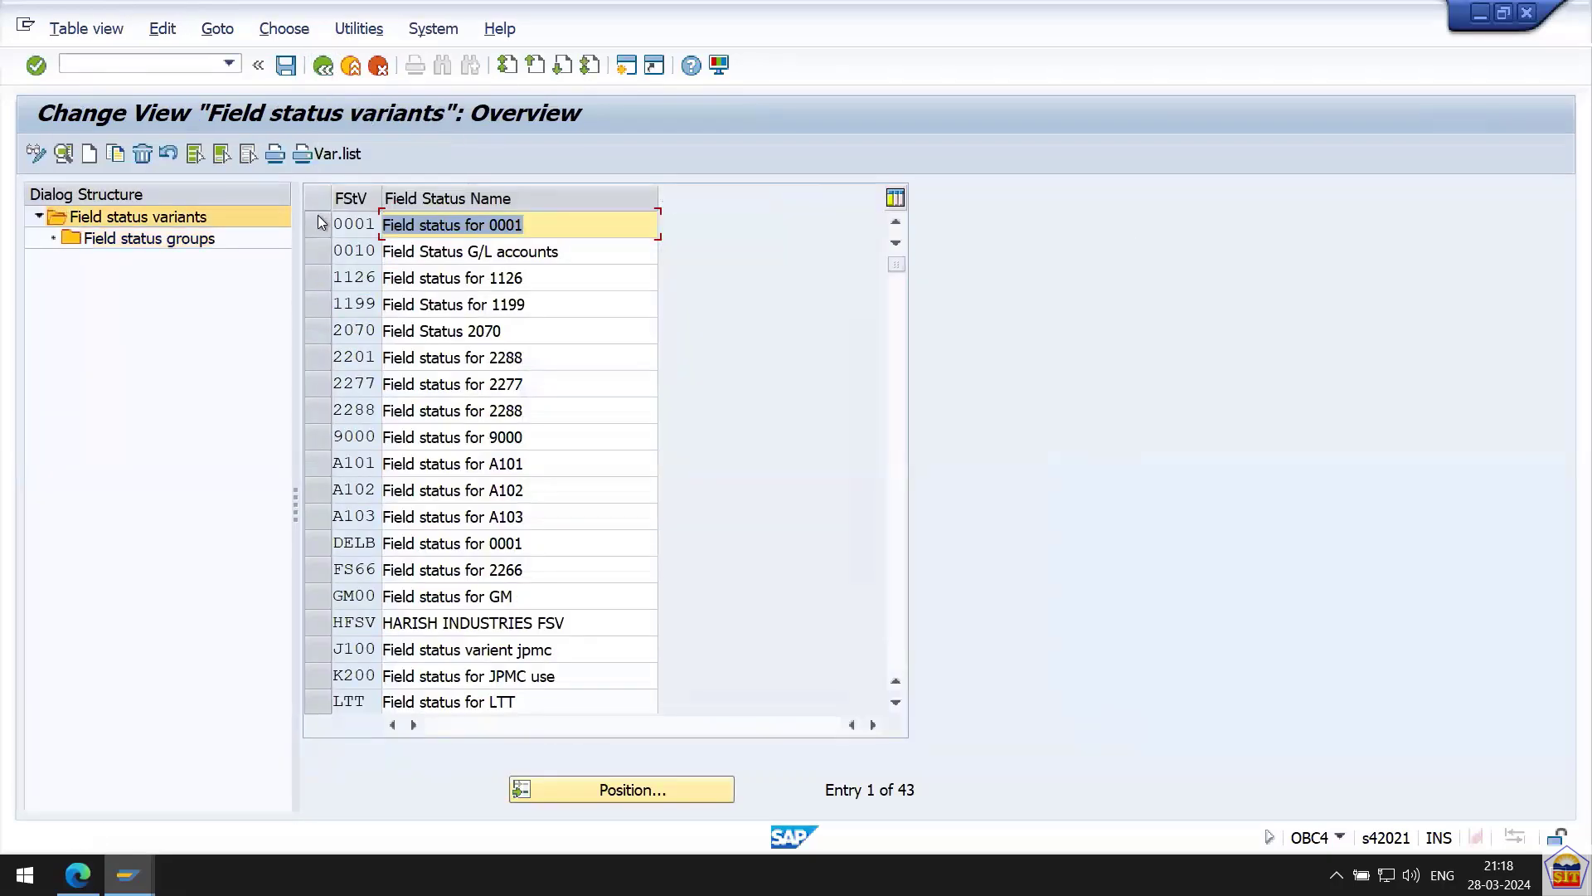
pyautogui.click(320, 226)
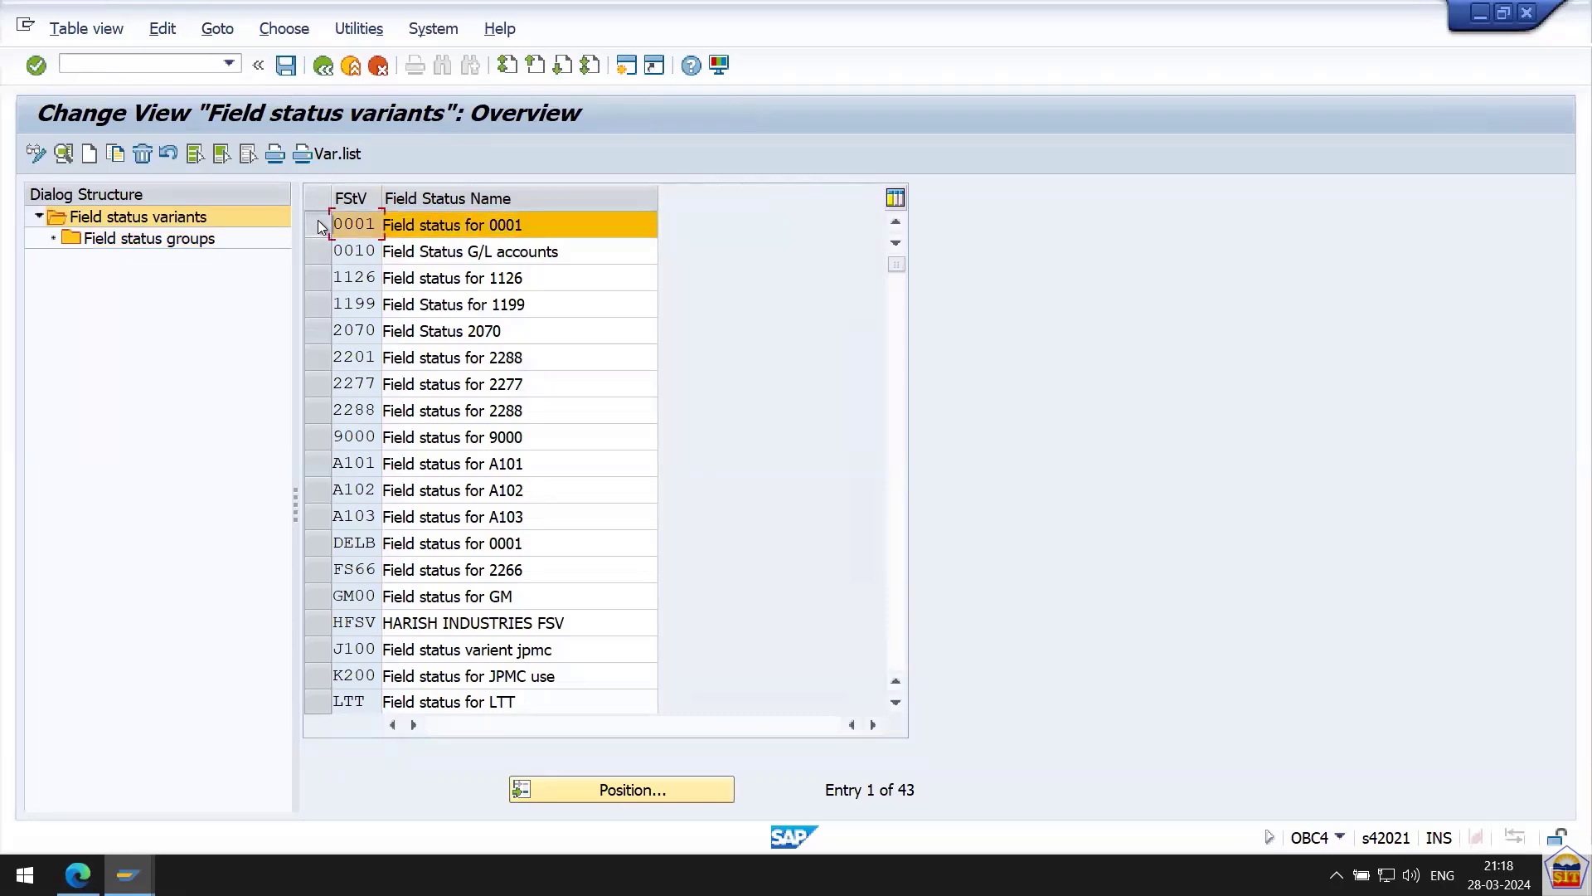
pyautogui.click(116, 154)
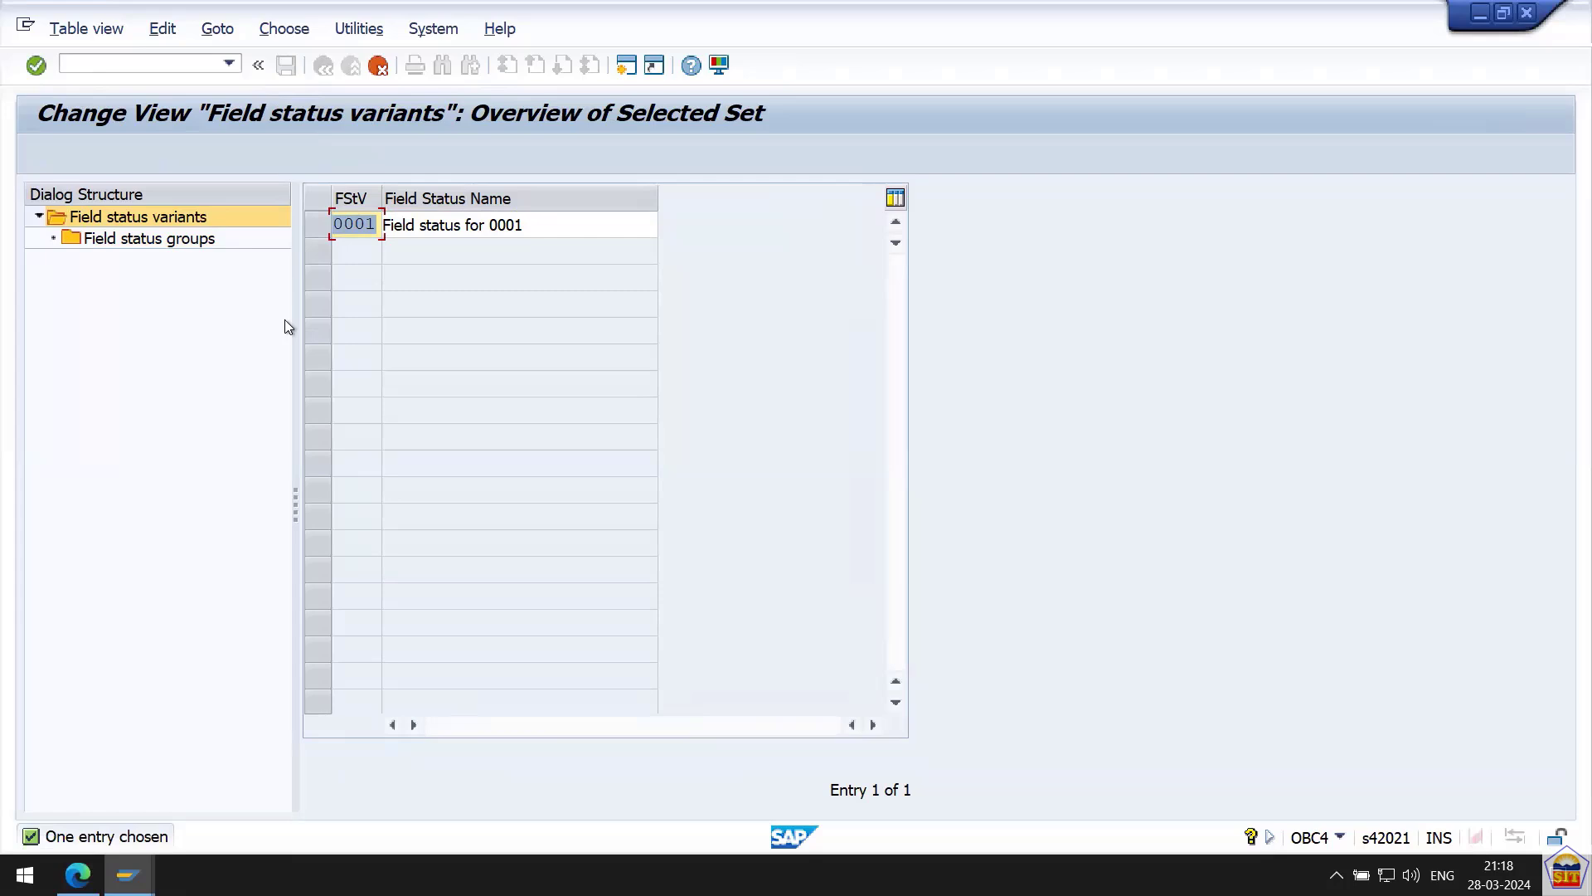
pyautogui.write('2266')
pyautogui.press('Tab')
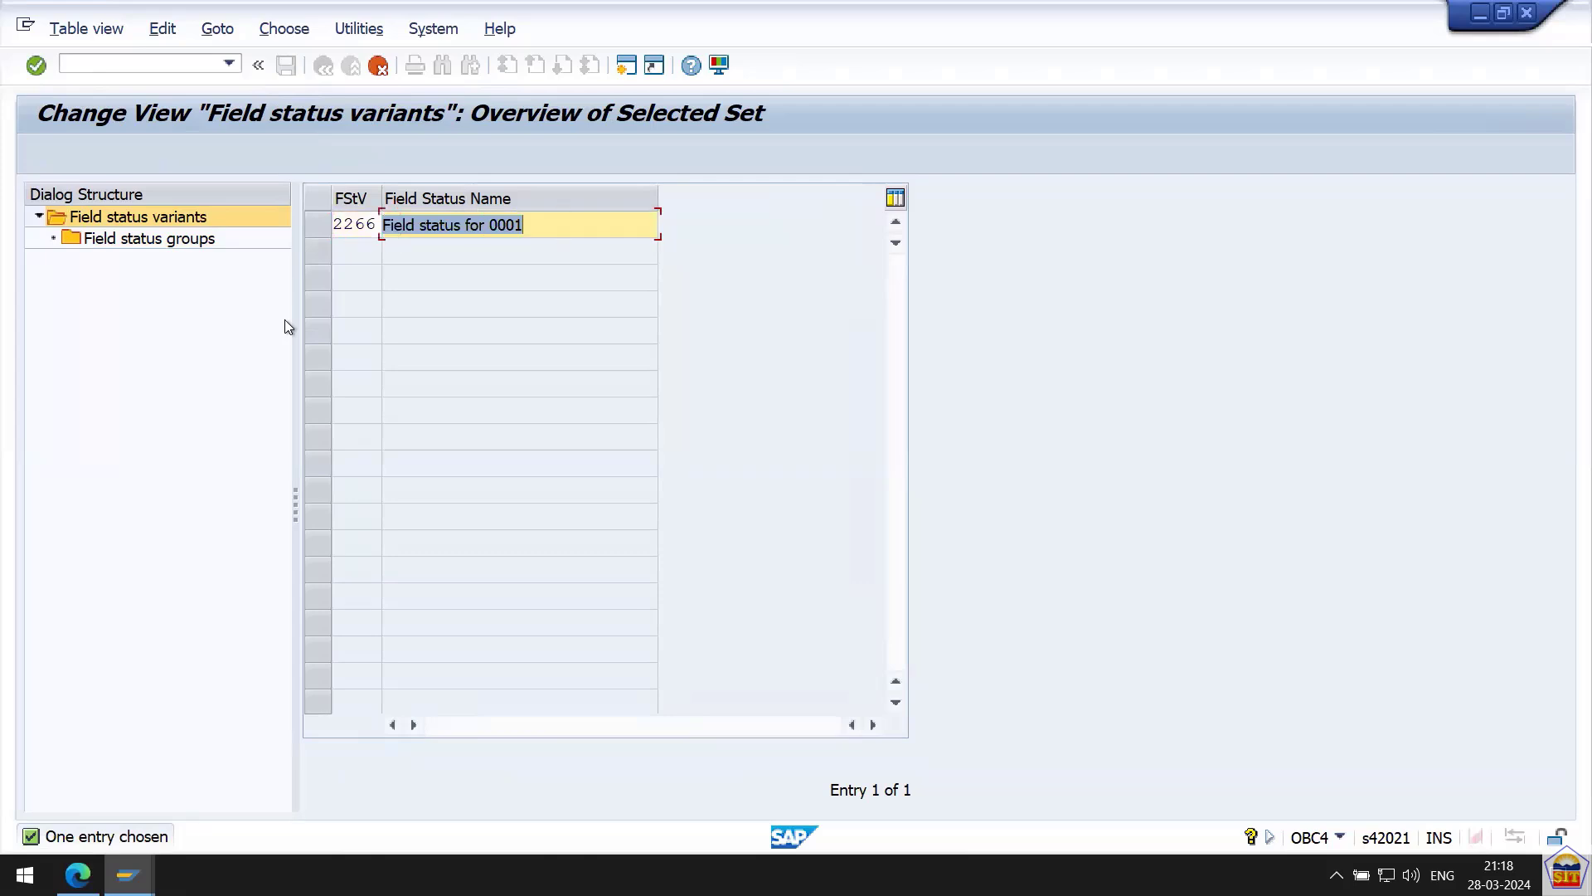
pyautogui.press('End')
pyautogui.press('BackSpace')
pyautogui.press('BackSpace')
pyautogui.press('BackSpace')
pyautogui.press('BackSpace')
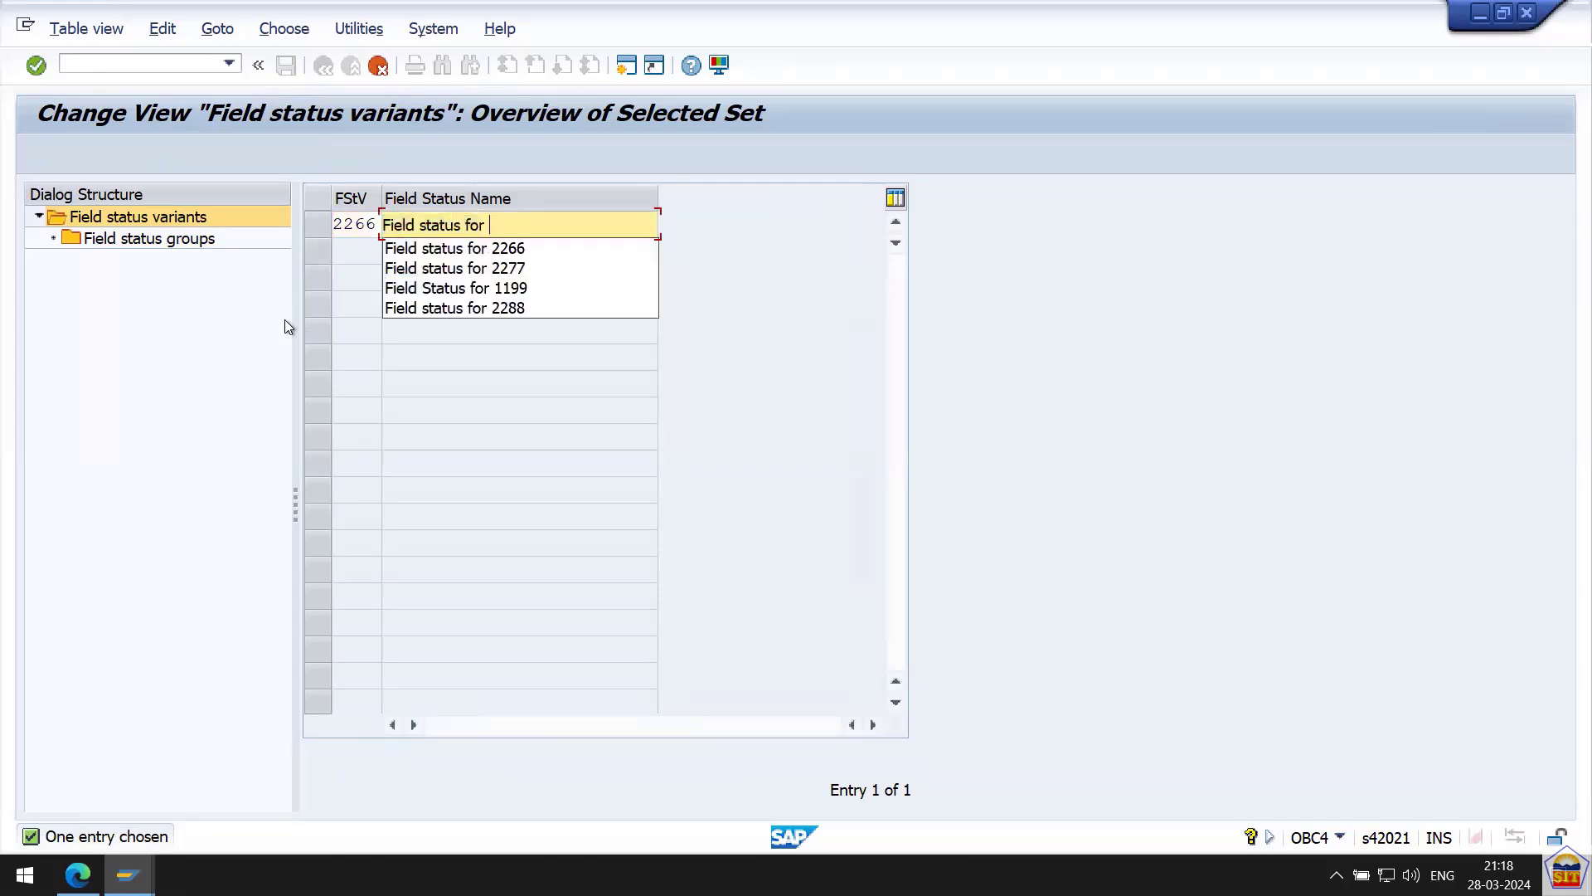
pyautogui.write('2266')
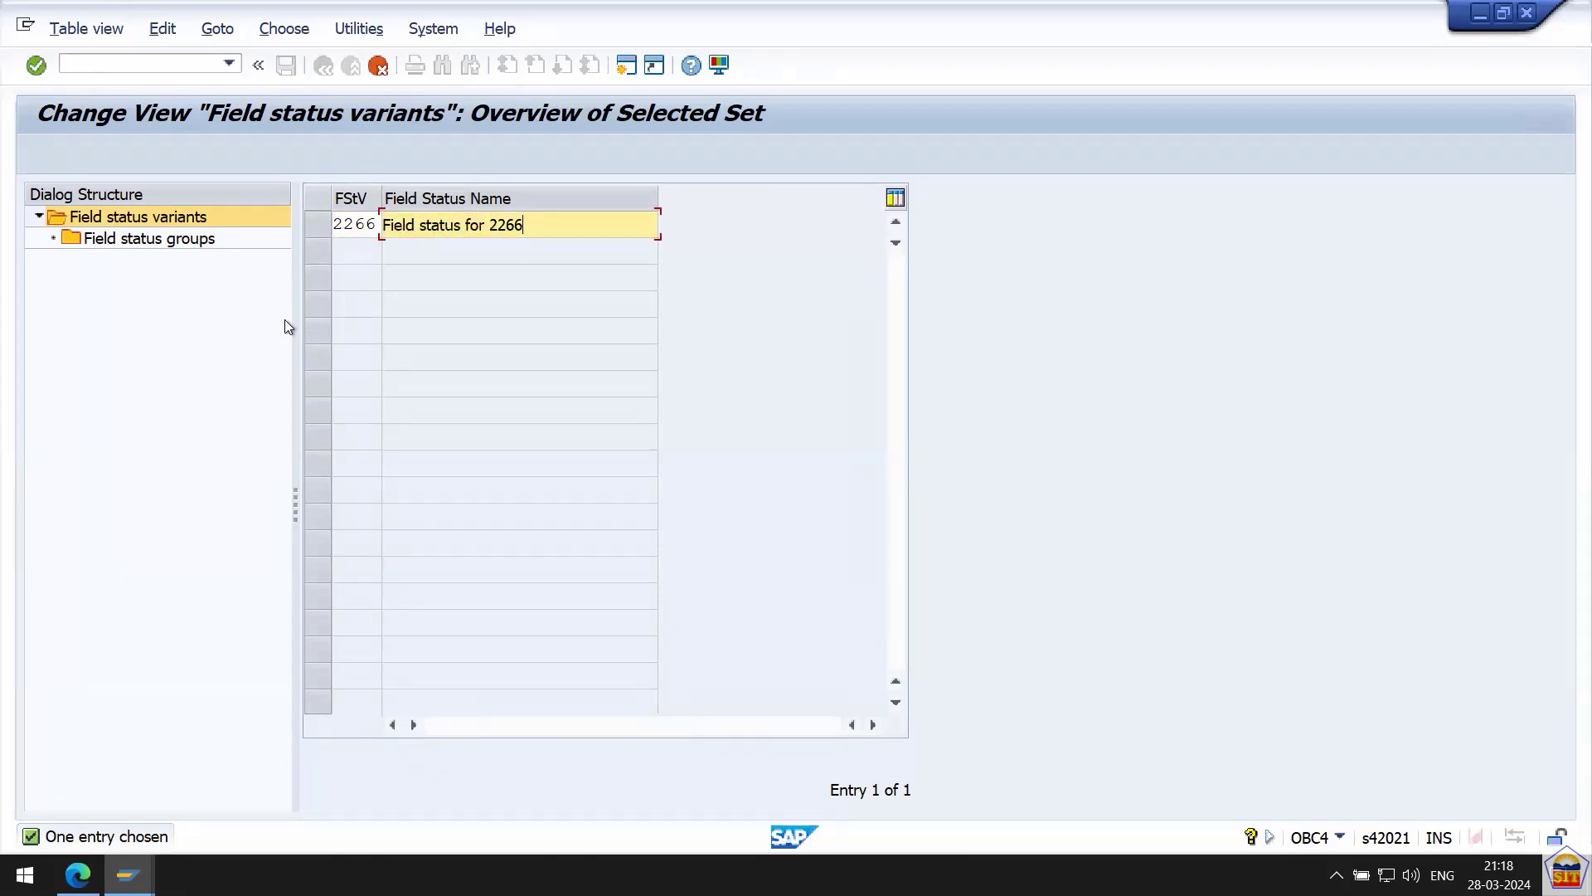
pyautogui.press('Return')
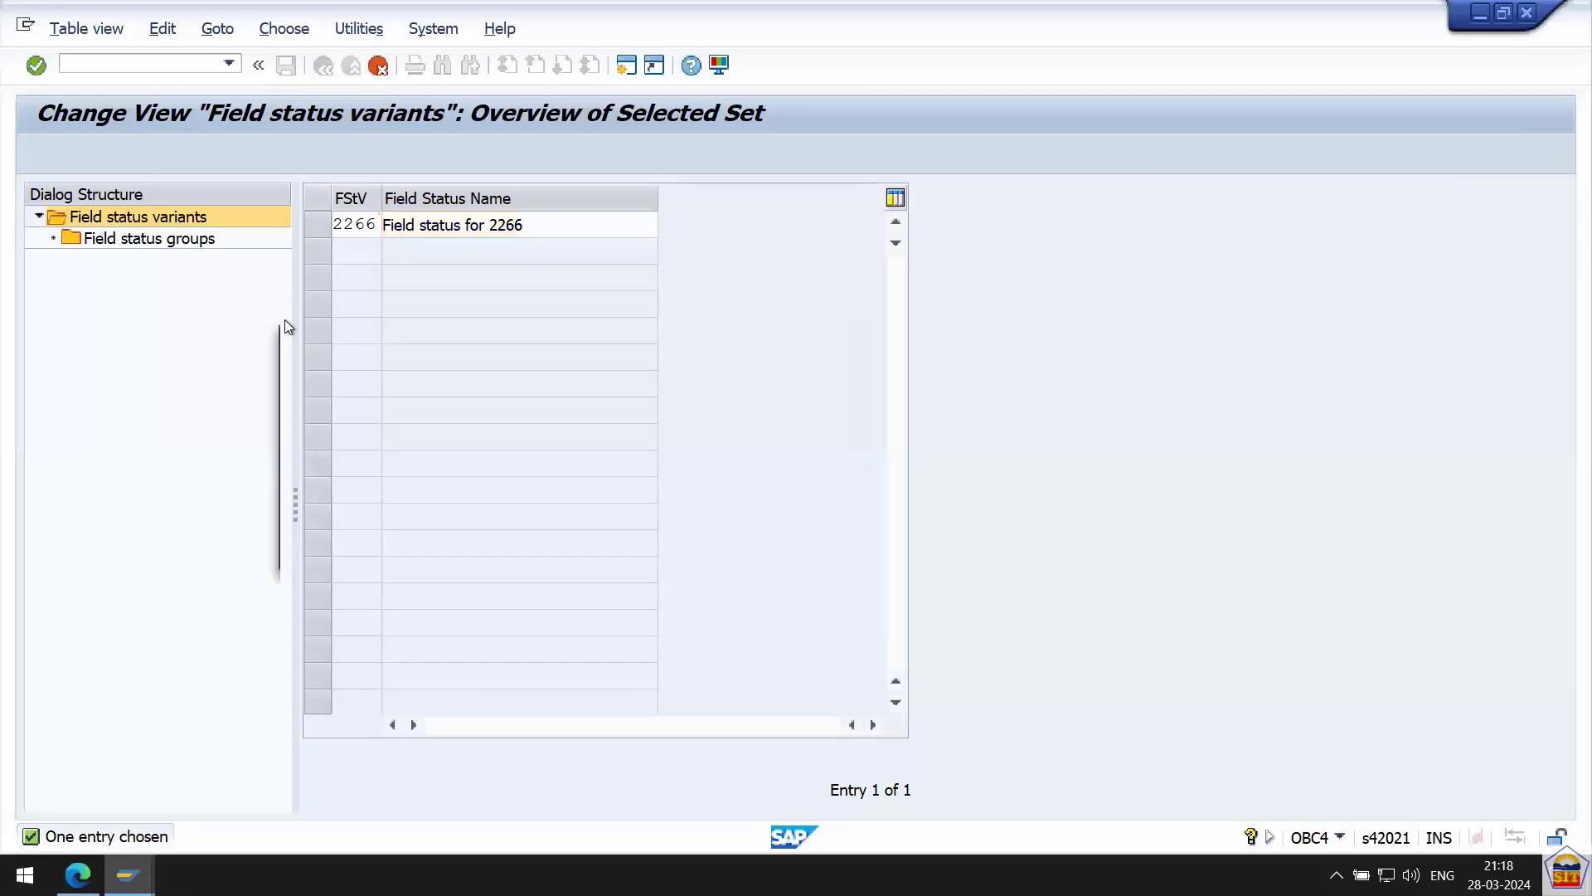
pyautogui.press('Return')
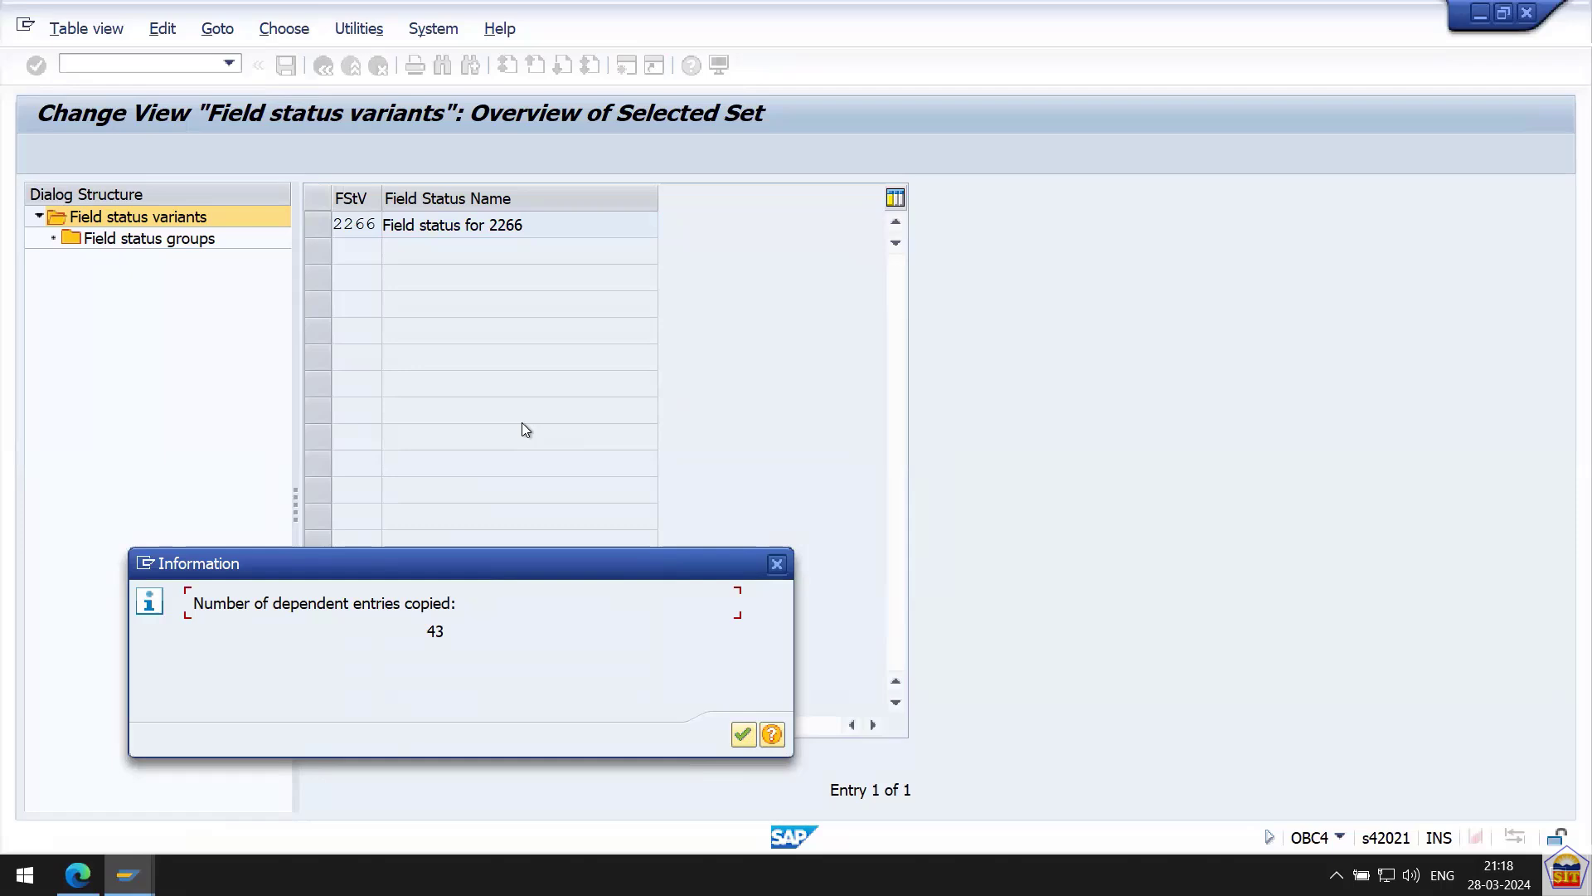
pyautogui.press('Return')
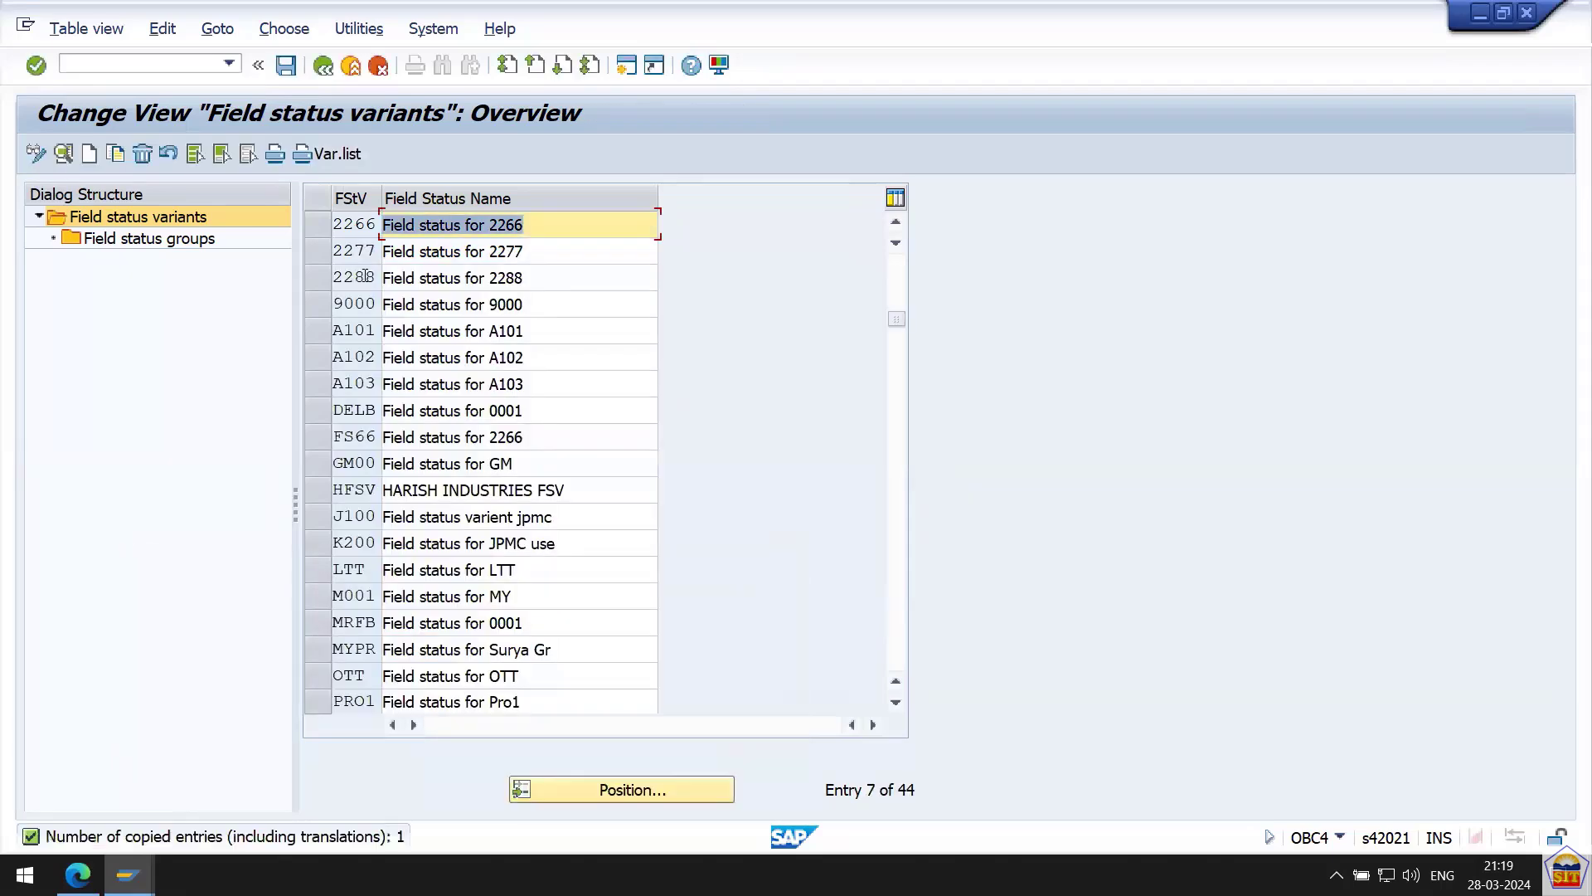
pyautogui.hotkey('ctrl', 's')
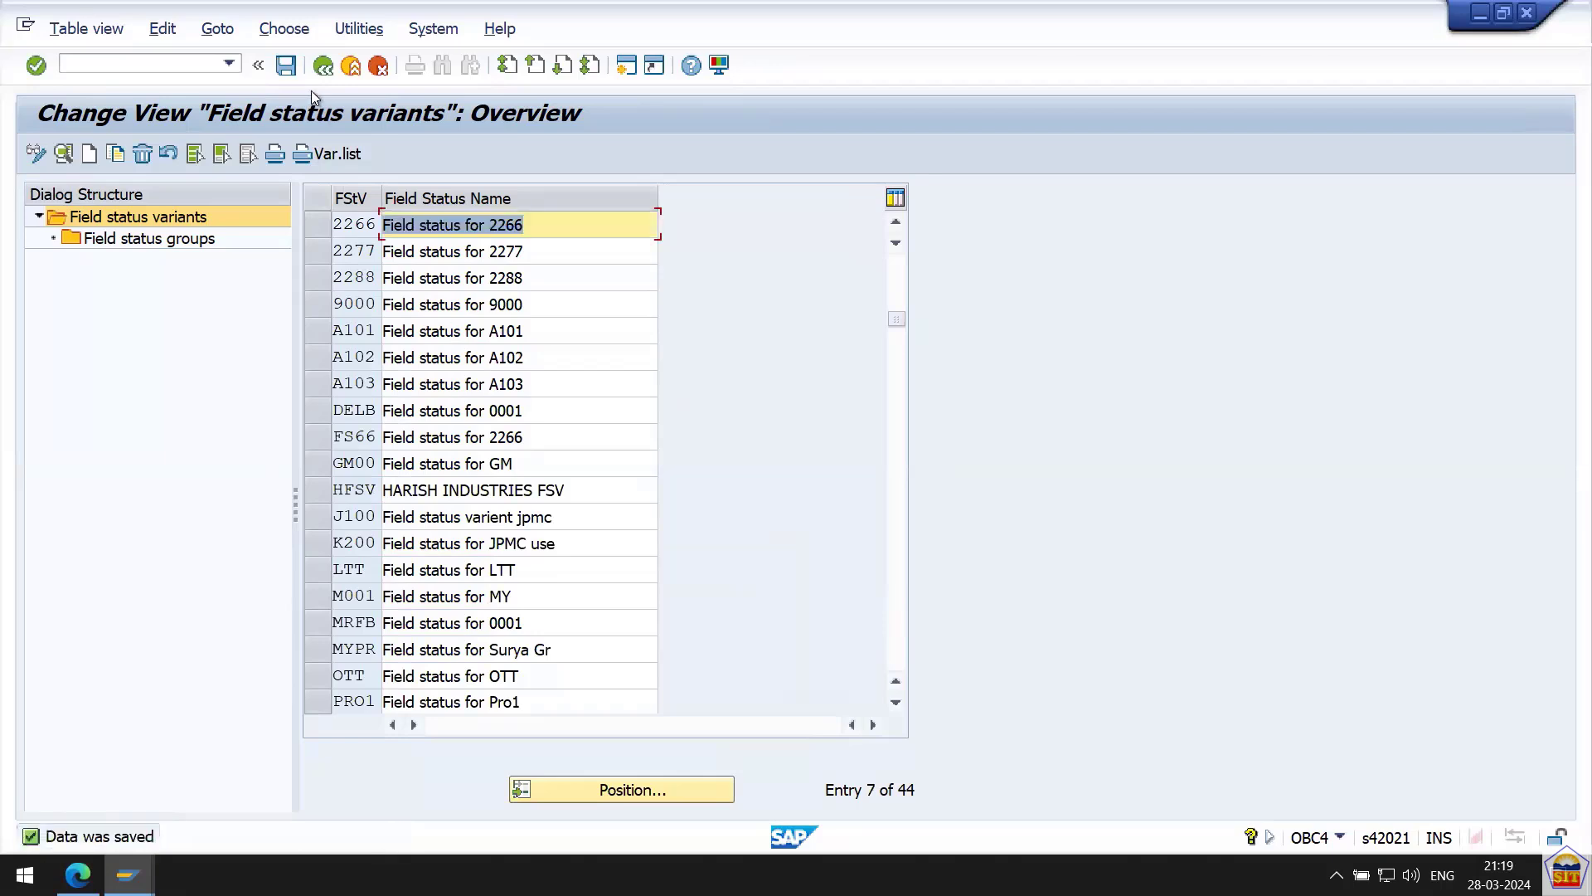
# In variant 2266, set G001's General Data Text field to optional entry and save.
pyautogui.click(322, 227)
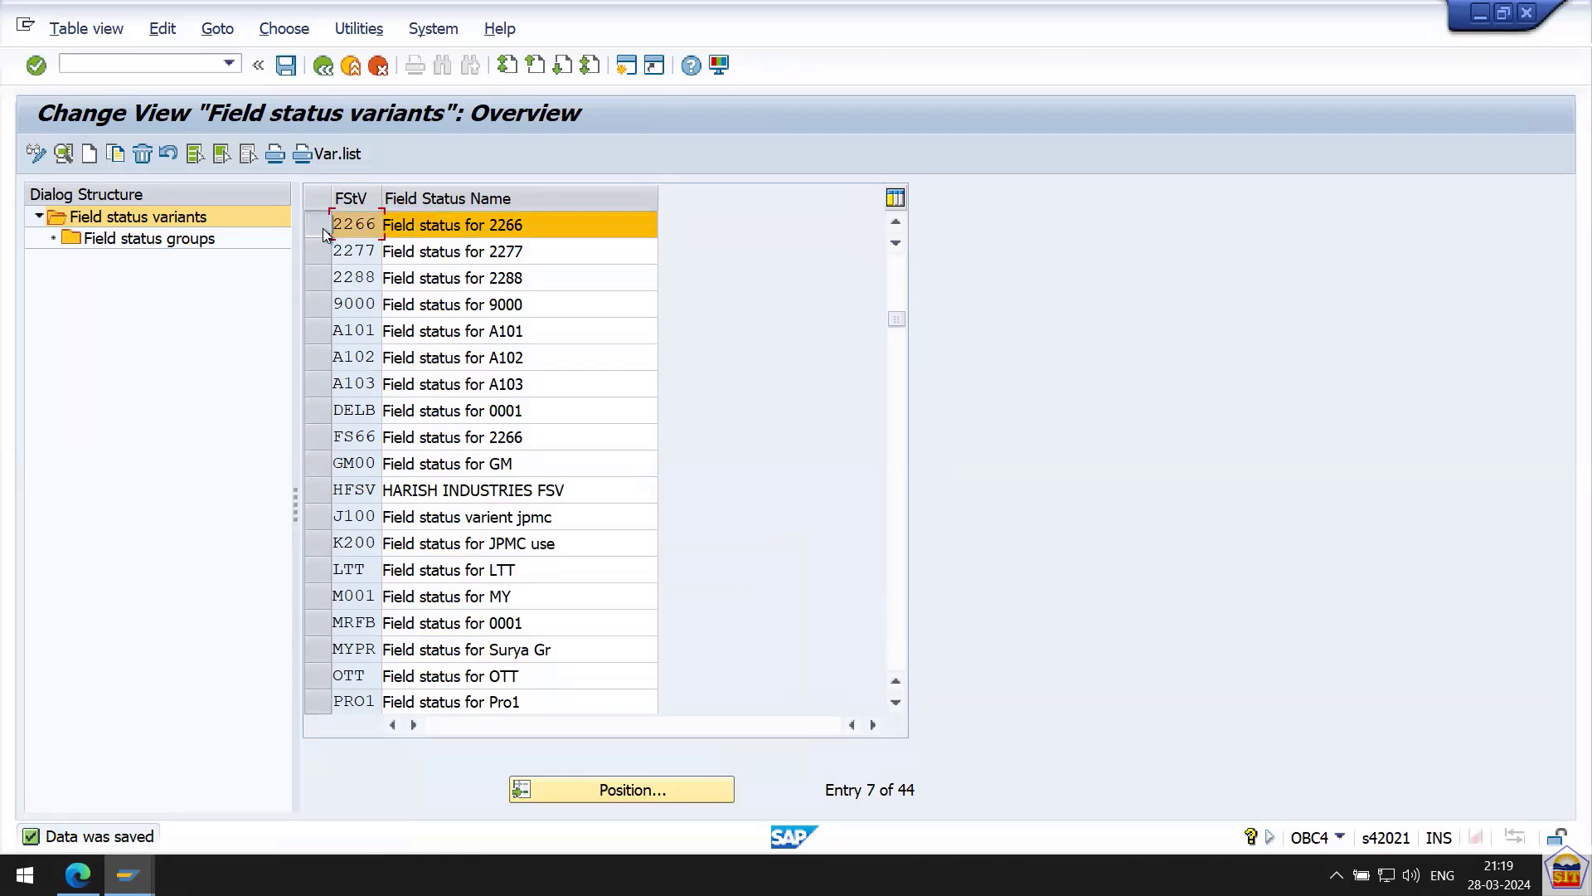
pyautogui.doubleClick(163, 246)
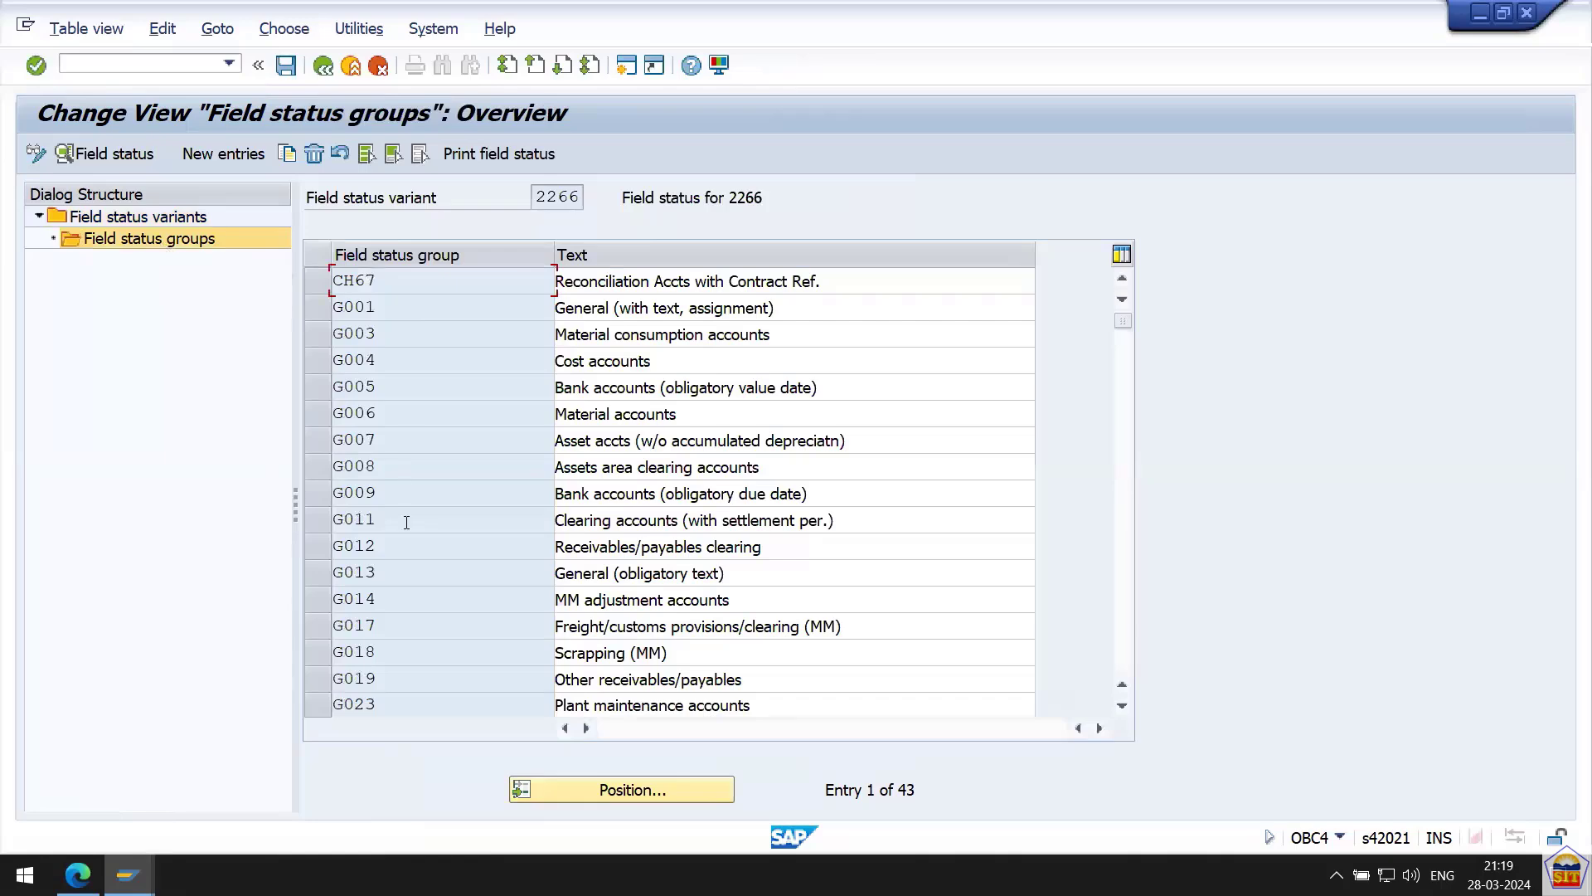
pyautogui.click(1123, 622)
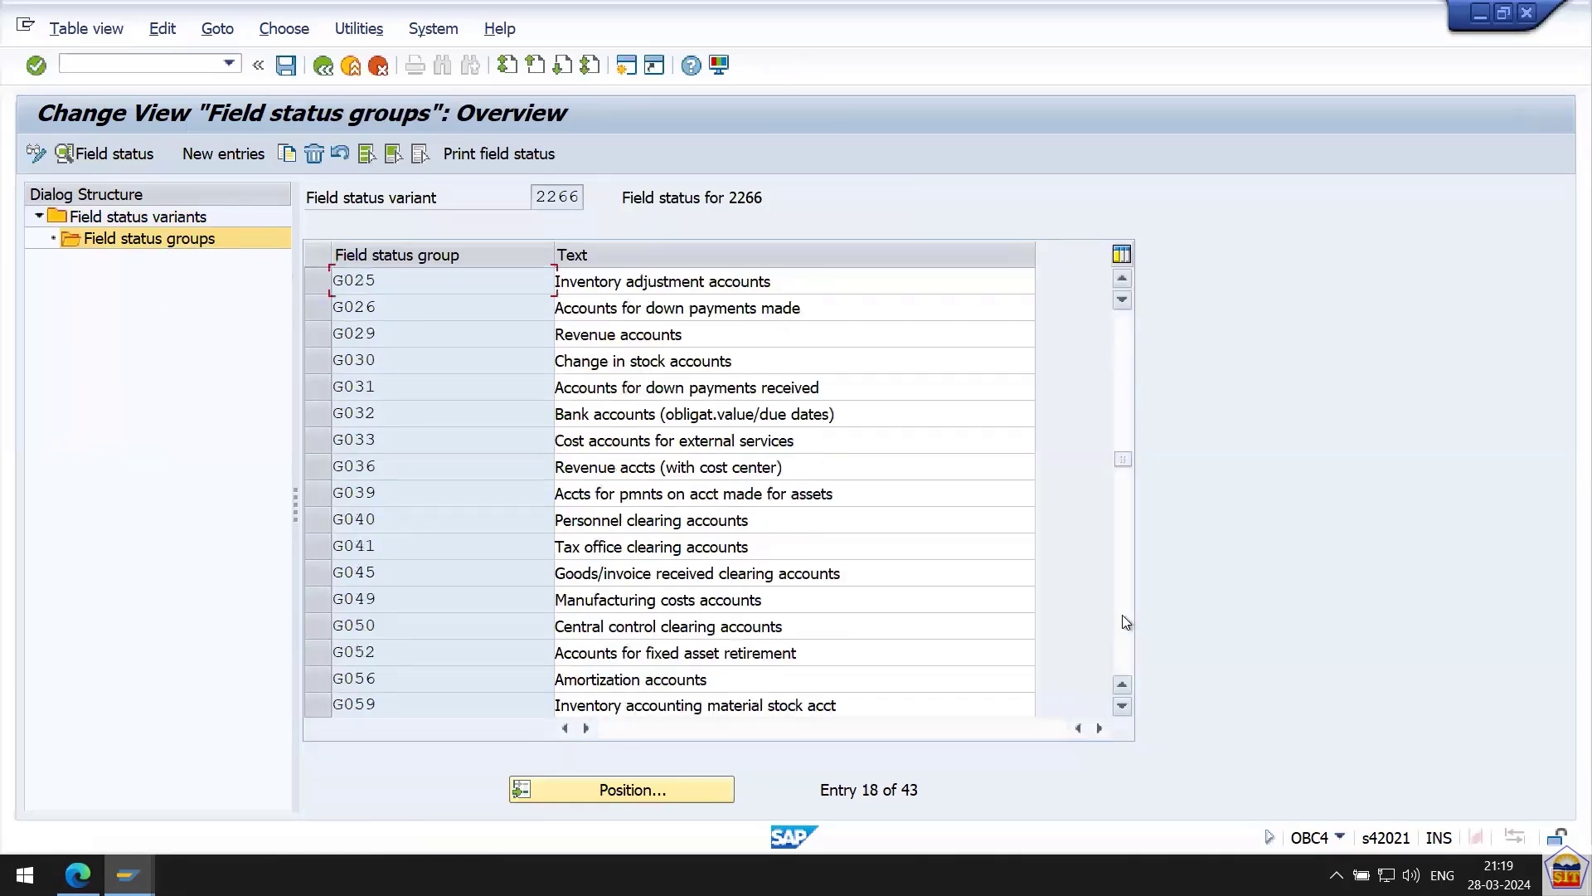
pyautogui.click(1122, 622)
pyautogui.click(1123, 362)
pyautogui.click(1123, 362)
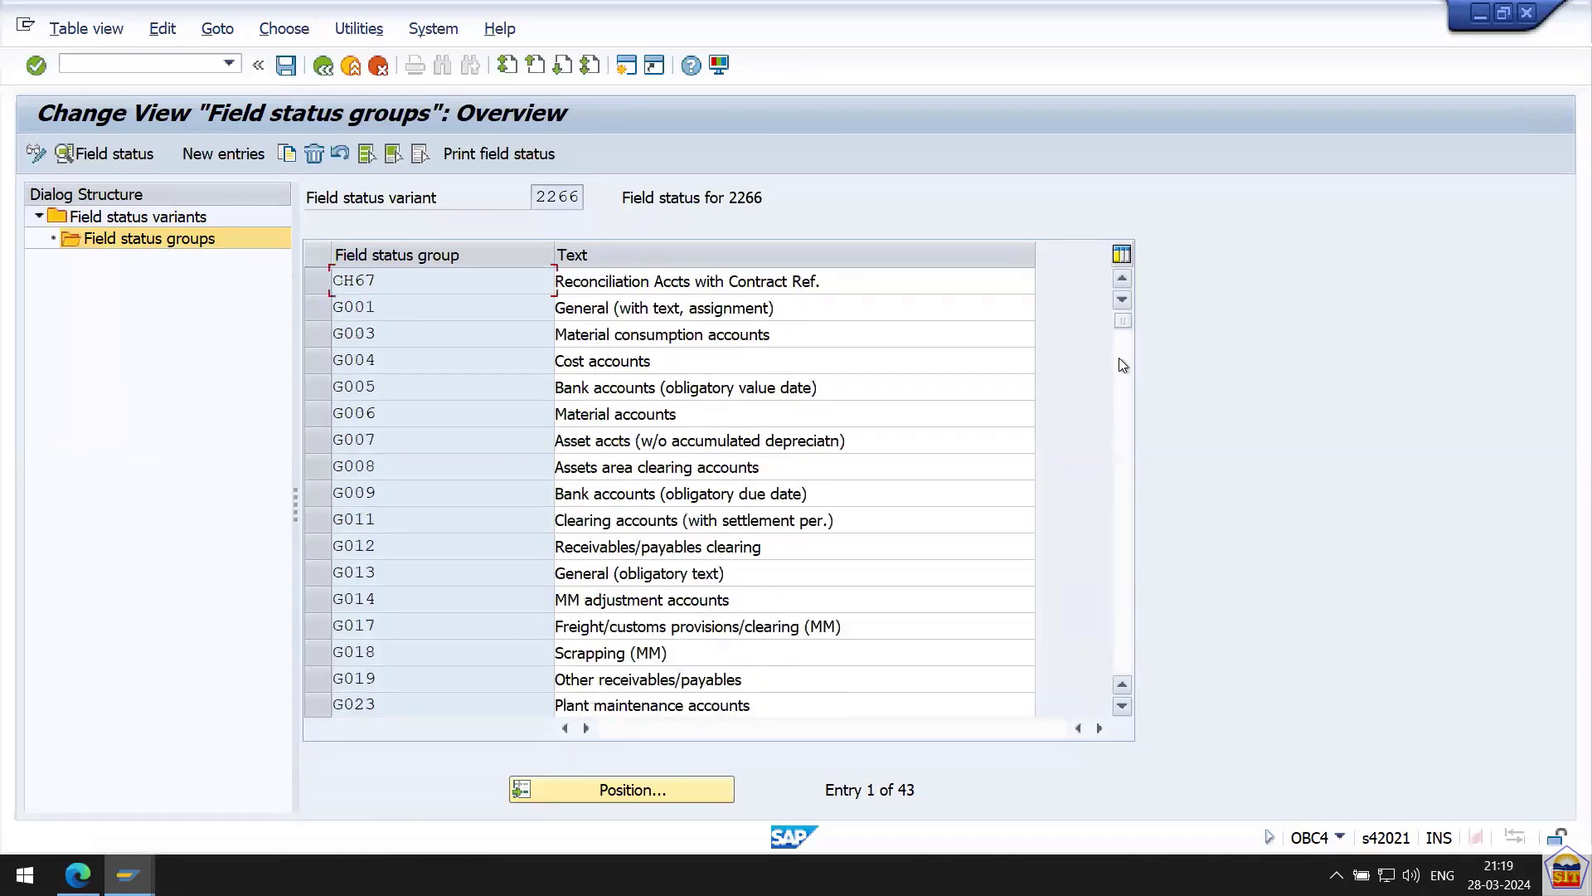
pyautogui.doubleClick(377, 307)
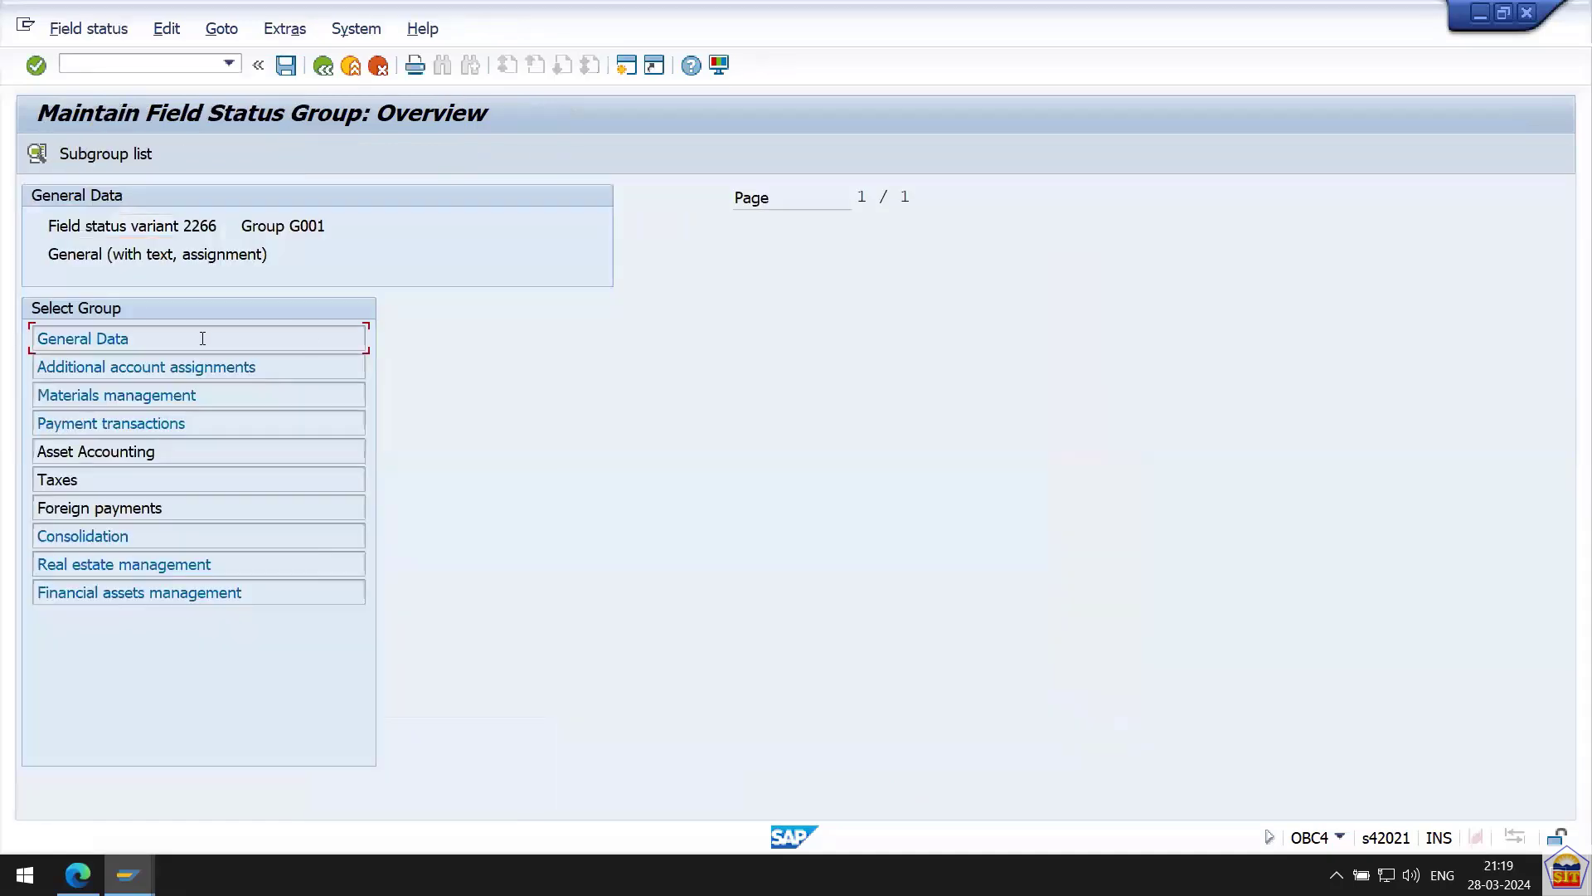
pyautogui.doubleClick(201, 338)
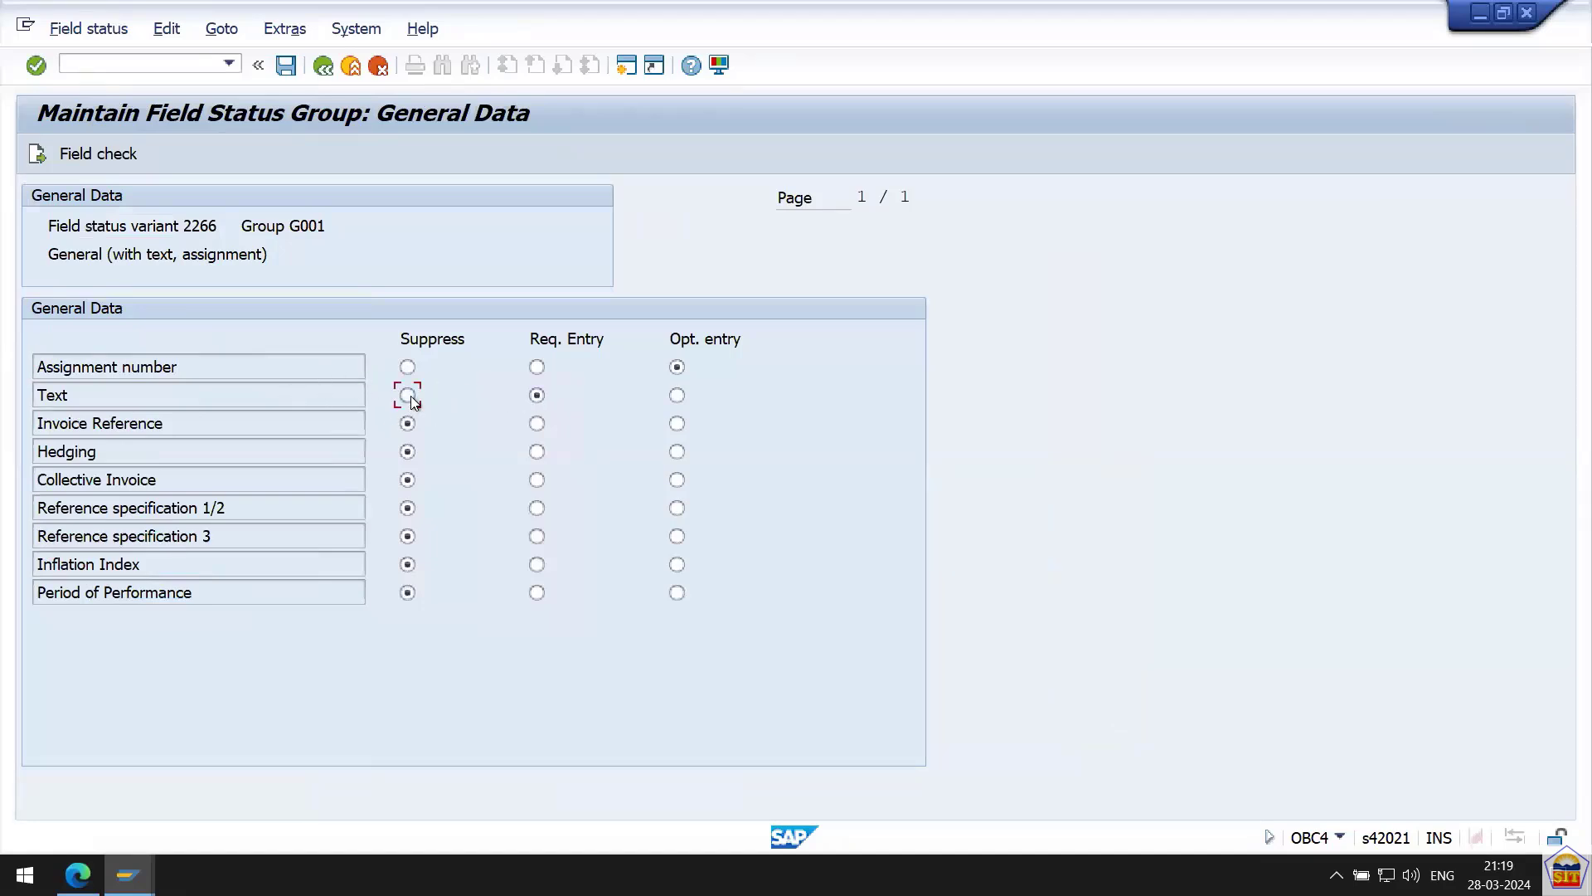
pyautogui.click(537, 396)
pyautogui.click(678, 395)
pyautogui.click(290, 64)
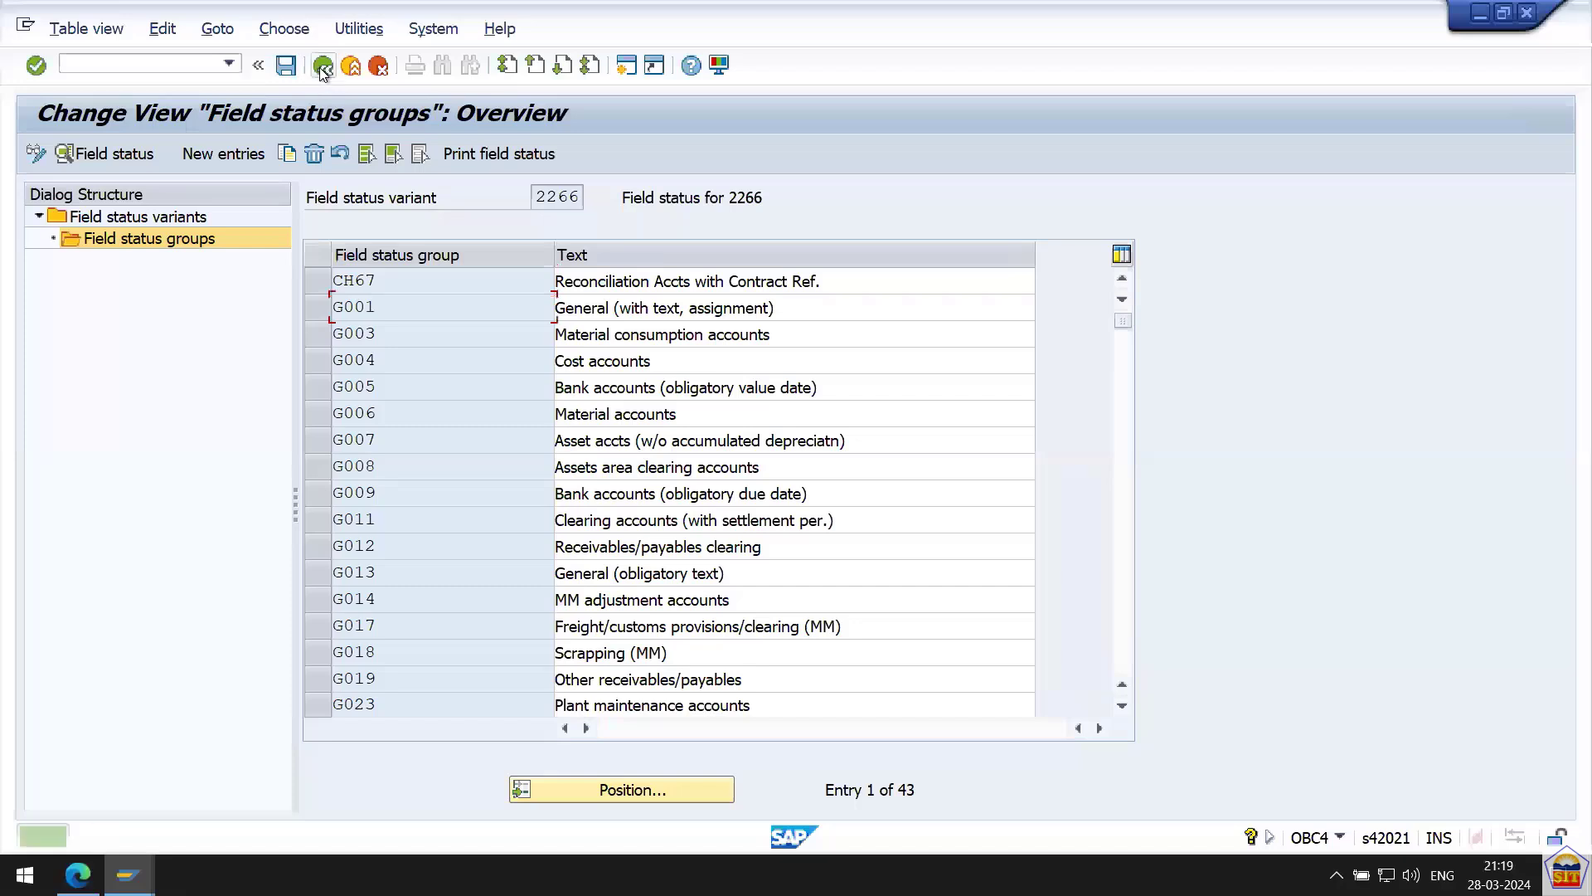
# Review G004's General Data field statuses, then return to the field status variants list.
pyautogui.doubleClick(384, 365)
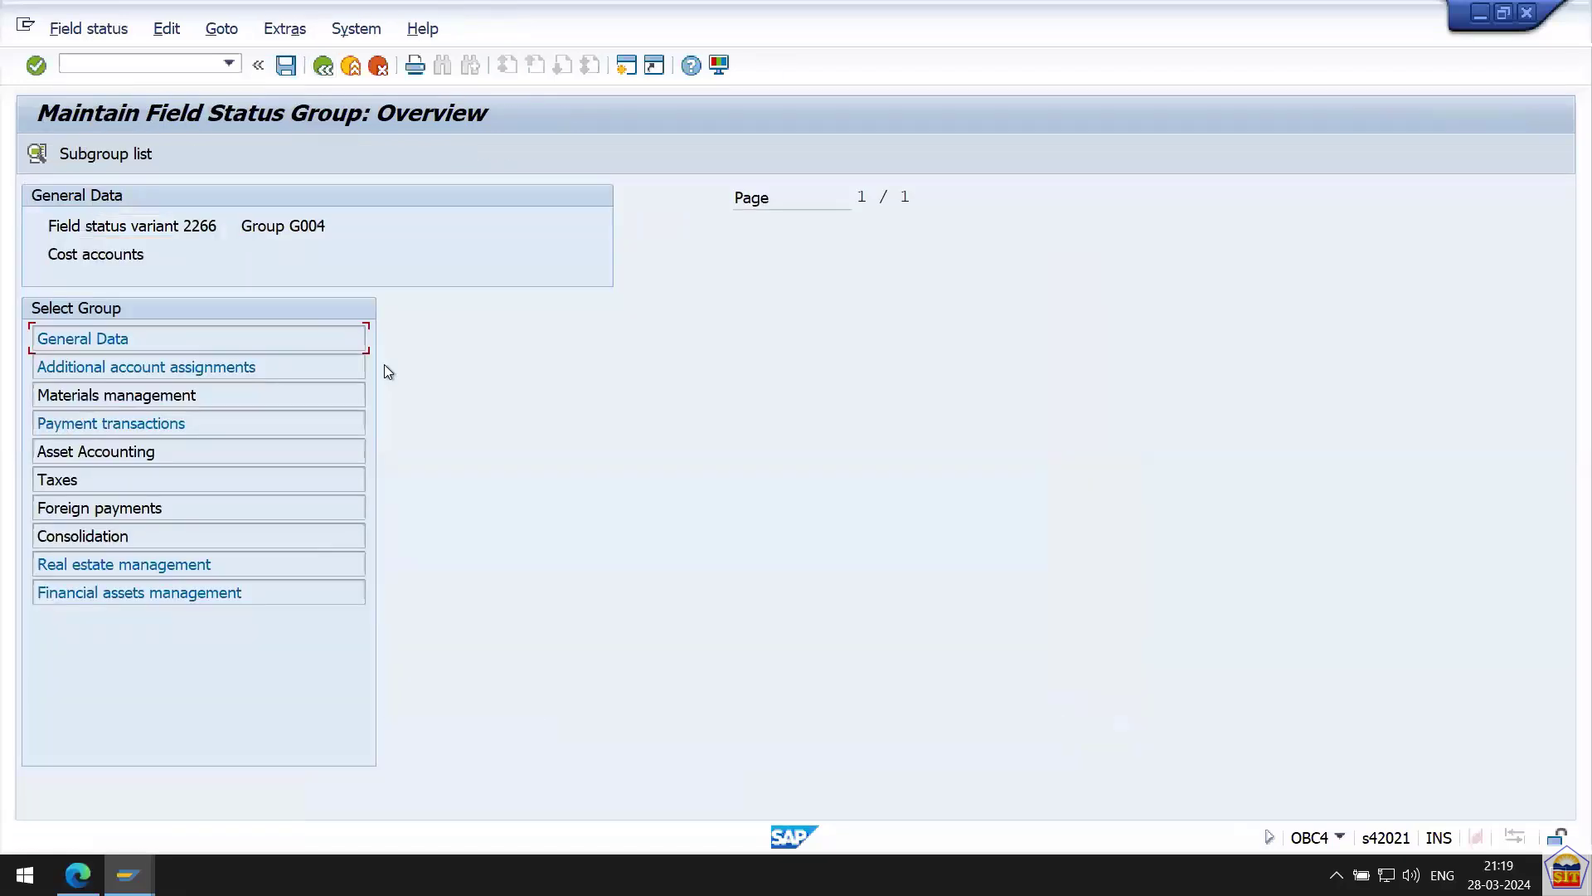
pyautogui.doubleClick(211, 341)
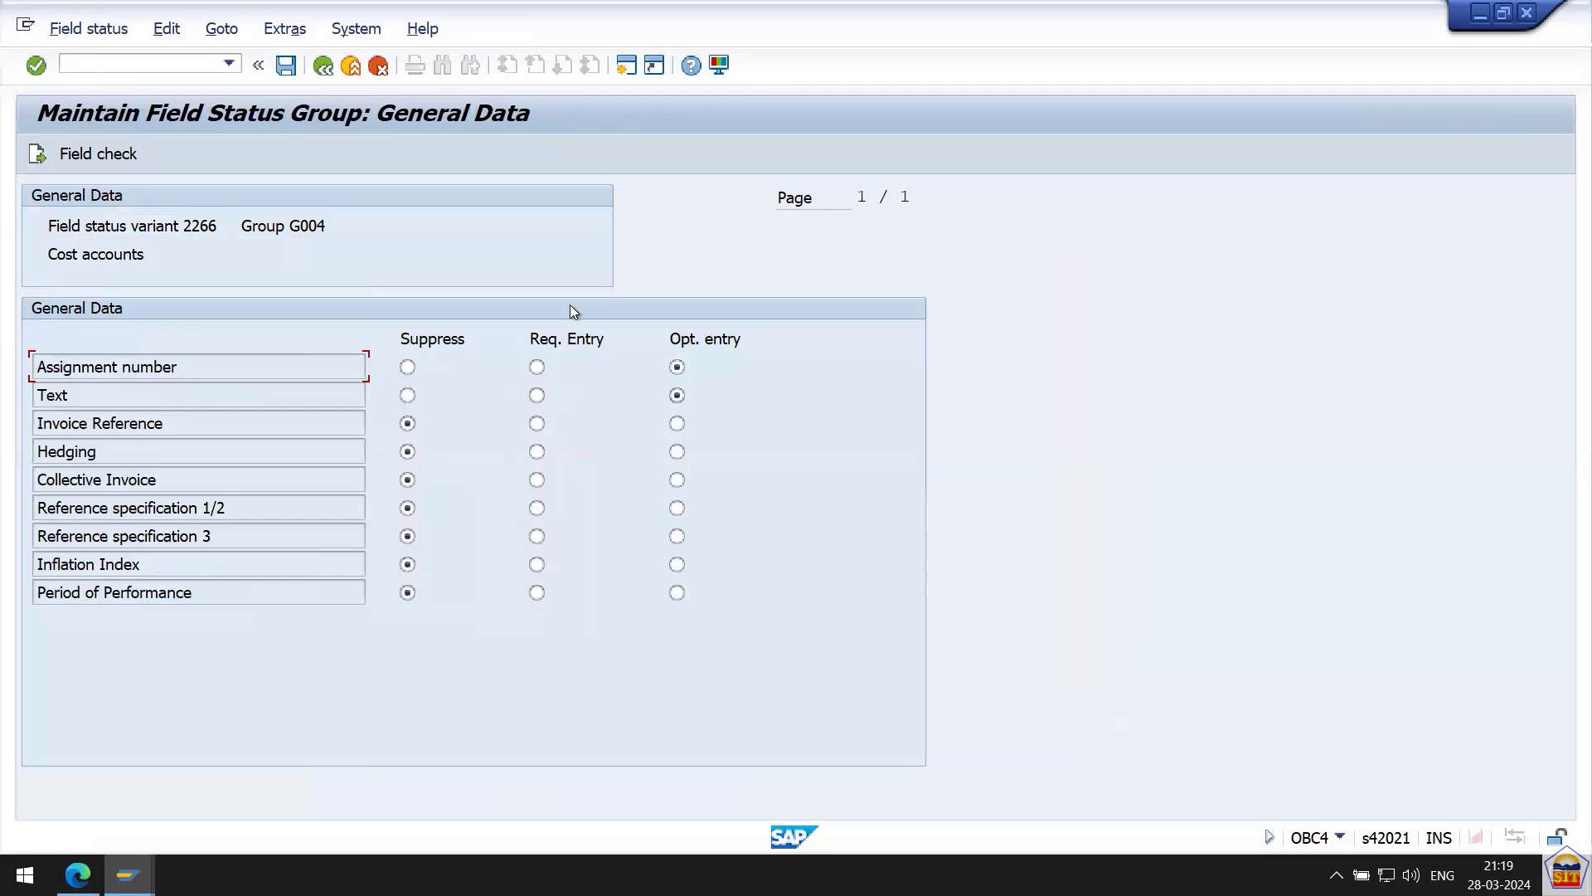
pyautogui.click(323, 65)
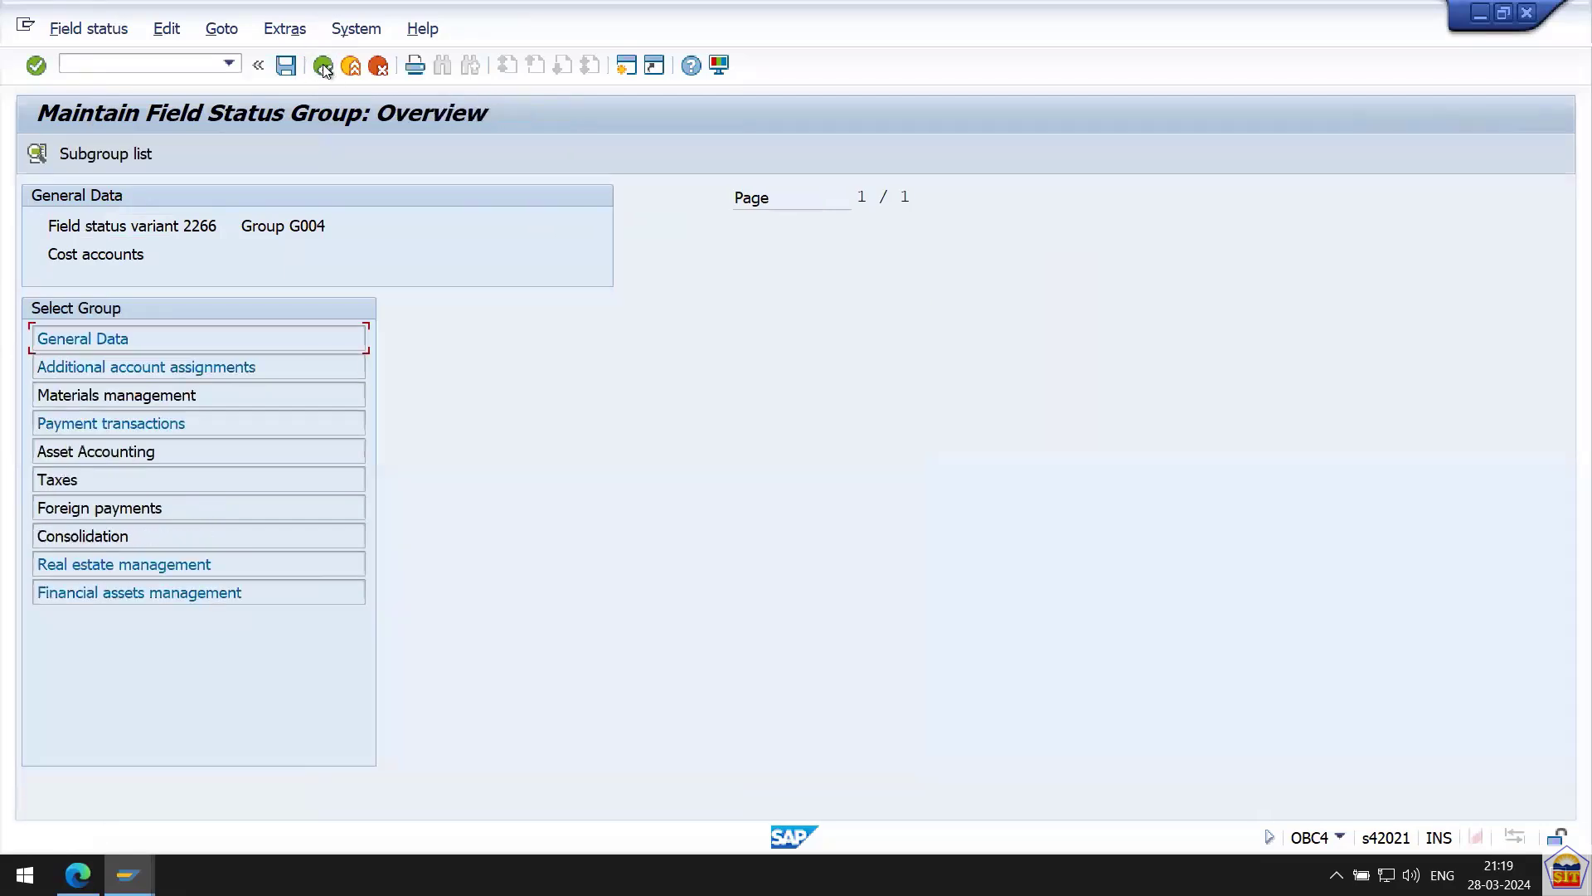
pyautogui.click(322, 66)
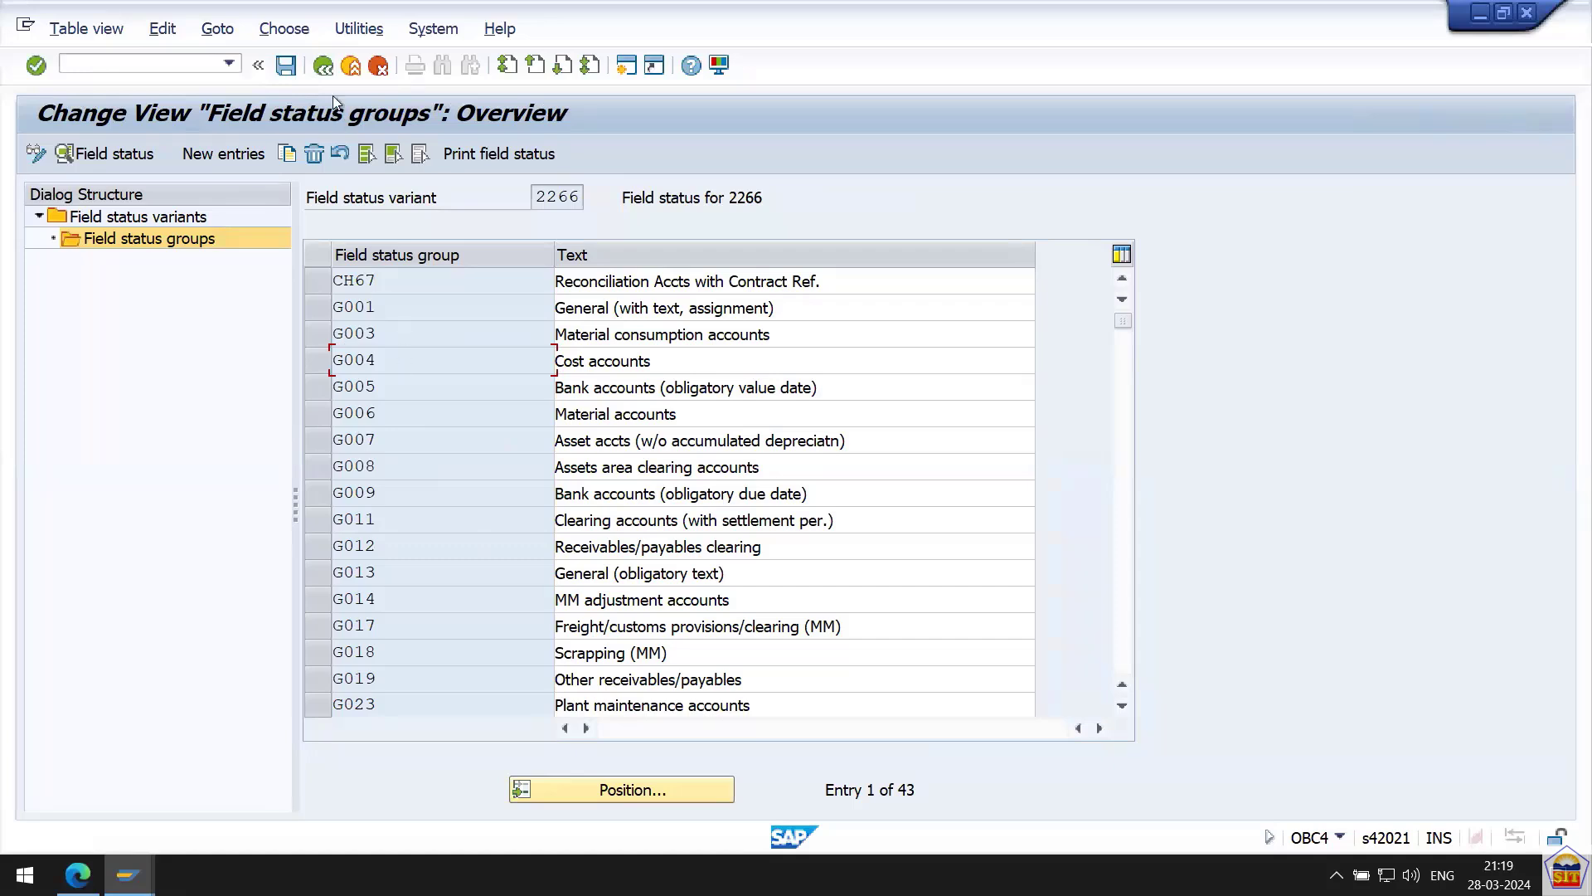
pyautogui.click(323, 66)
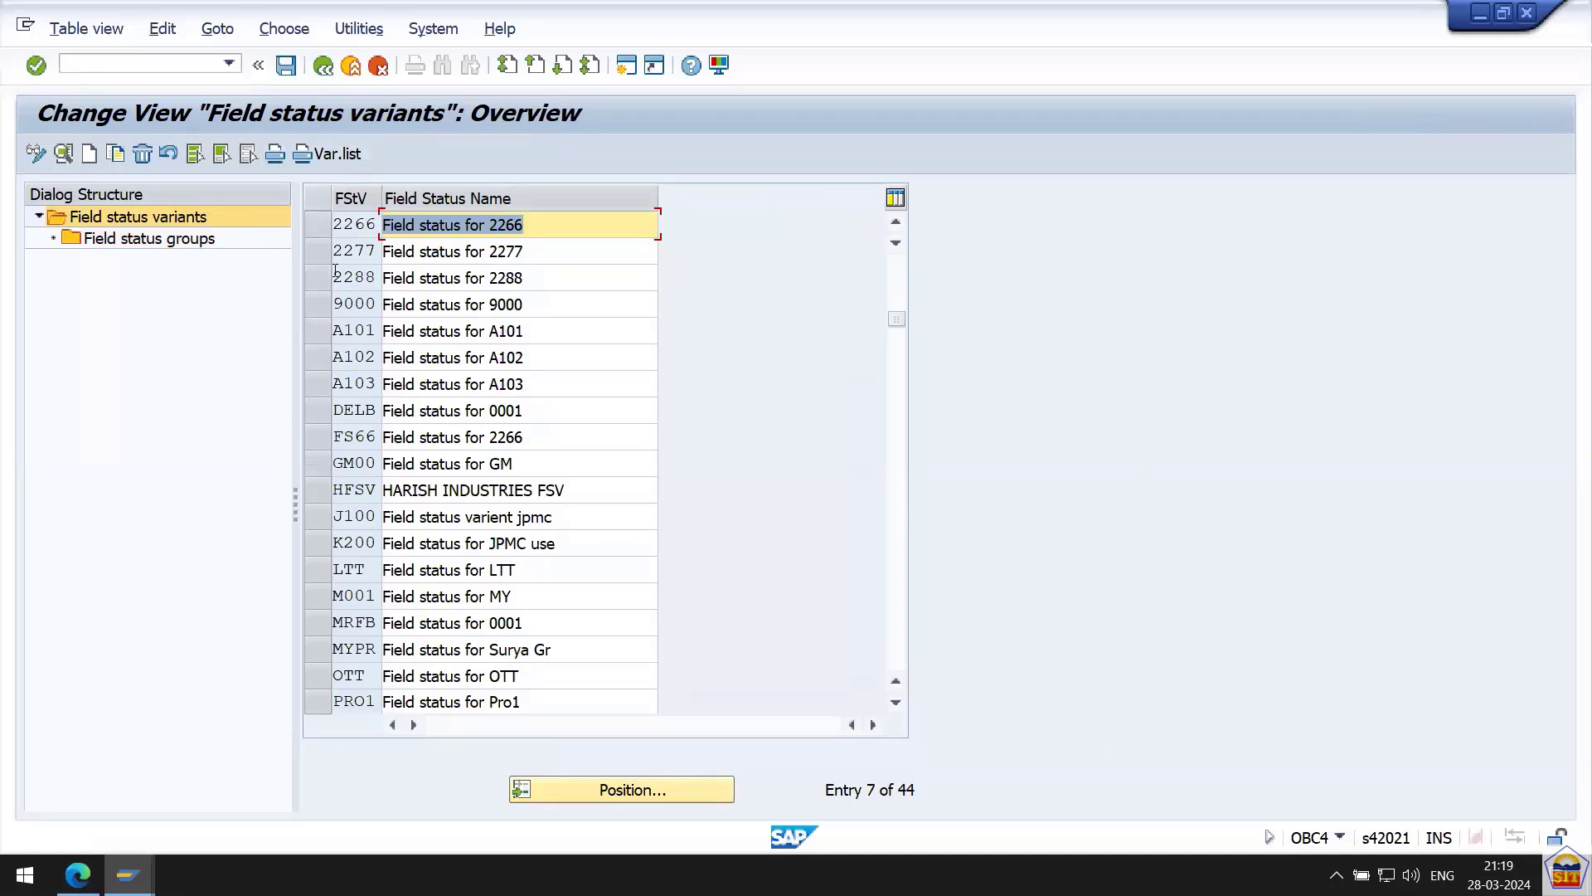
# Create and save variant 66FS named 'Field status for 2266', then open its empty field status groups.
pyautogui.click(90, 154)
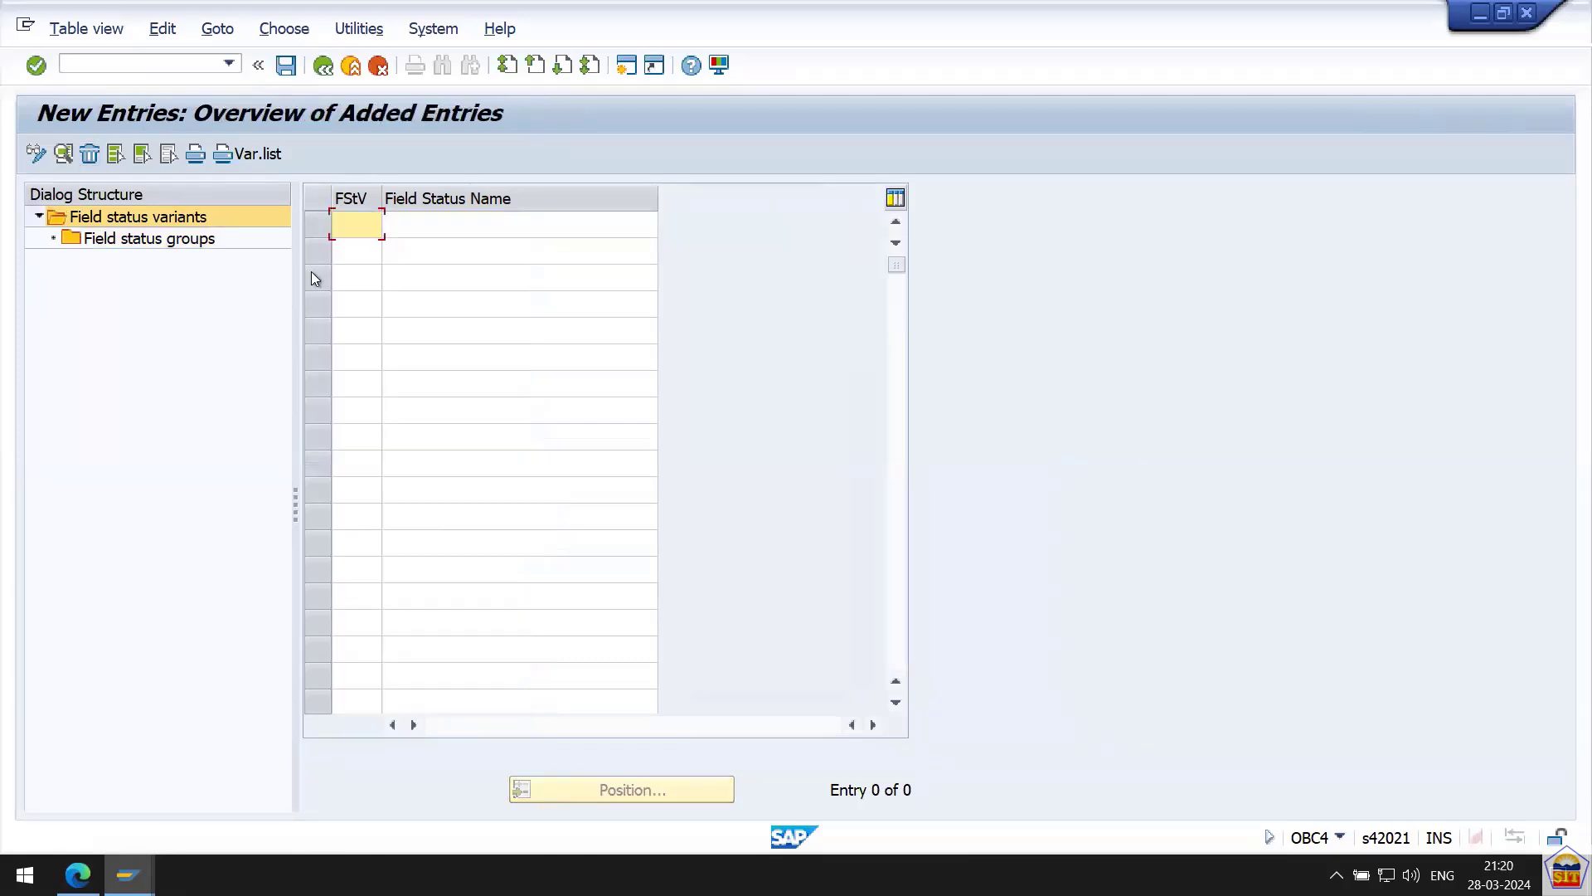
pyautogui.press('BackSpace')
pyautogui.press('BackSpace')
pyautogui.write('66FS')
pyautogui.press('Tab')
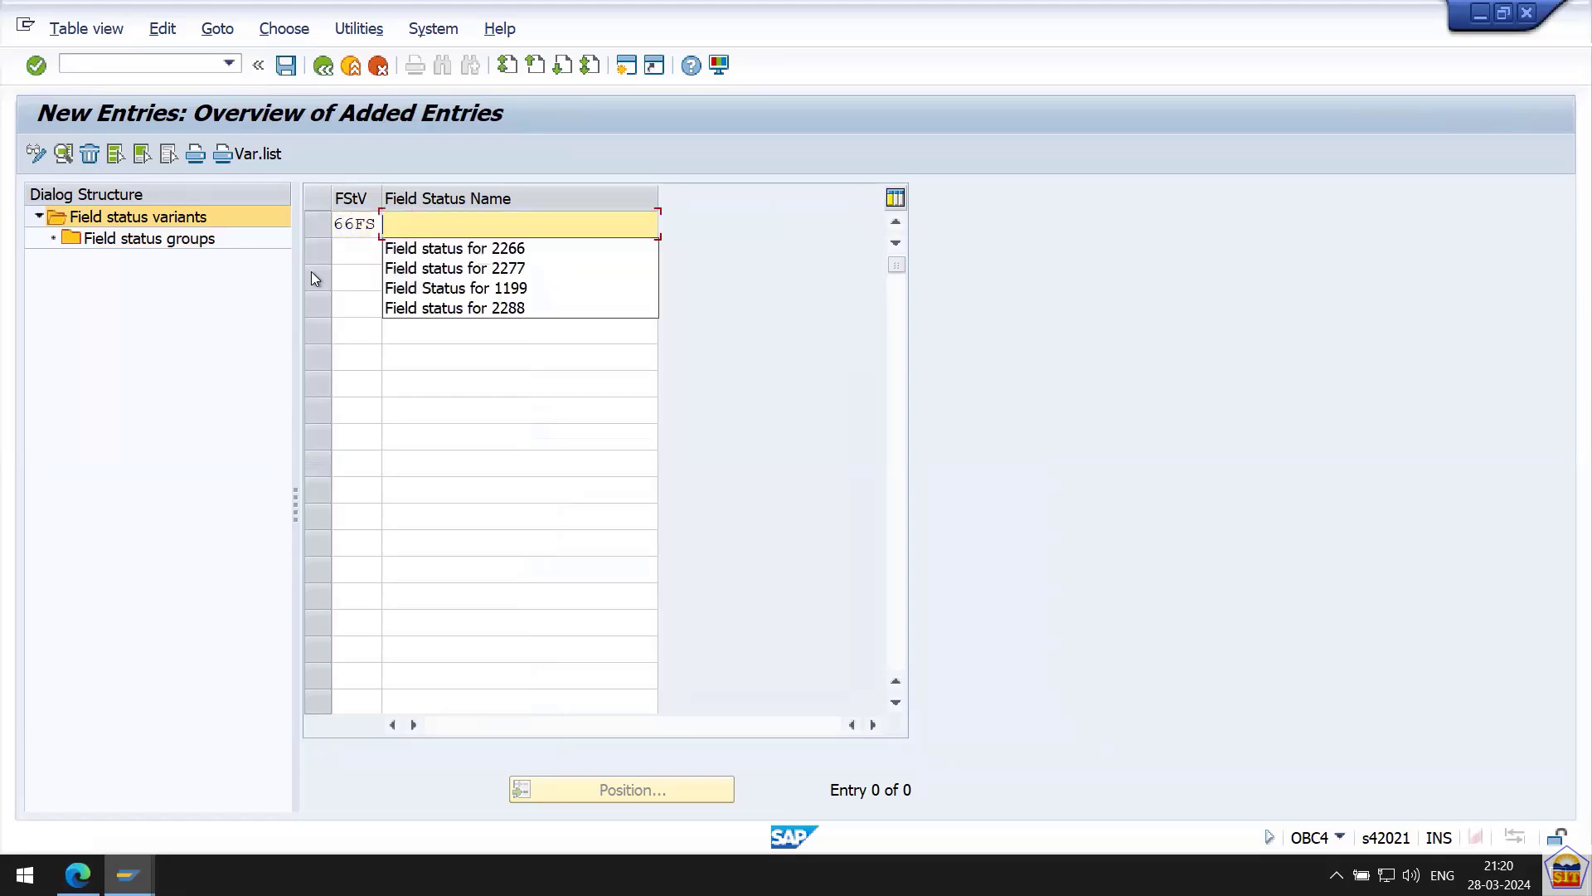
pyautogui.press('Down')
pyautogui.press('Return')
pyautogui.press('Return')
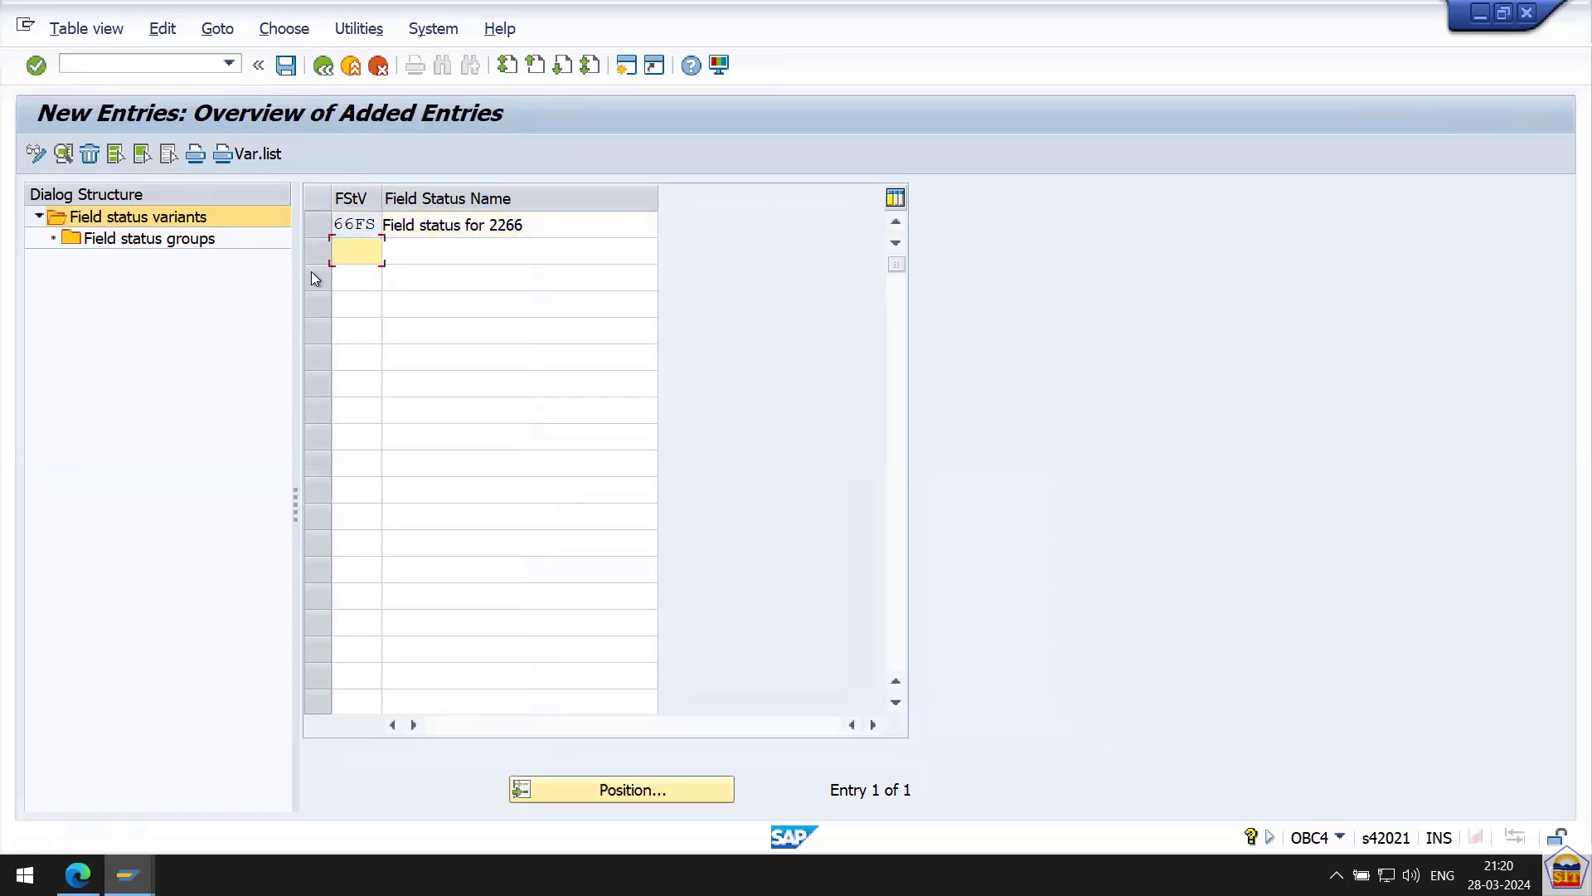
pyautogui.hotkey('ctrl', 's')
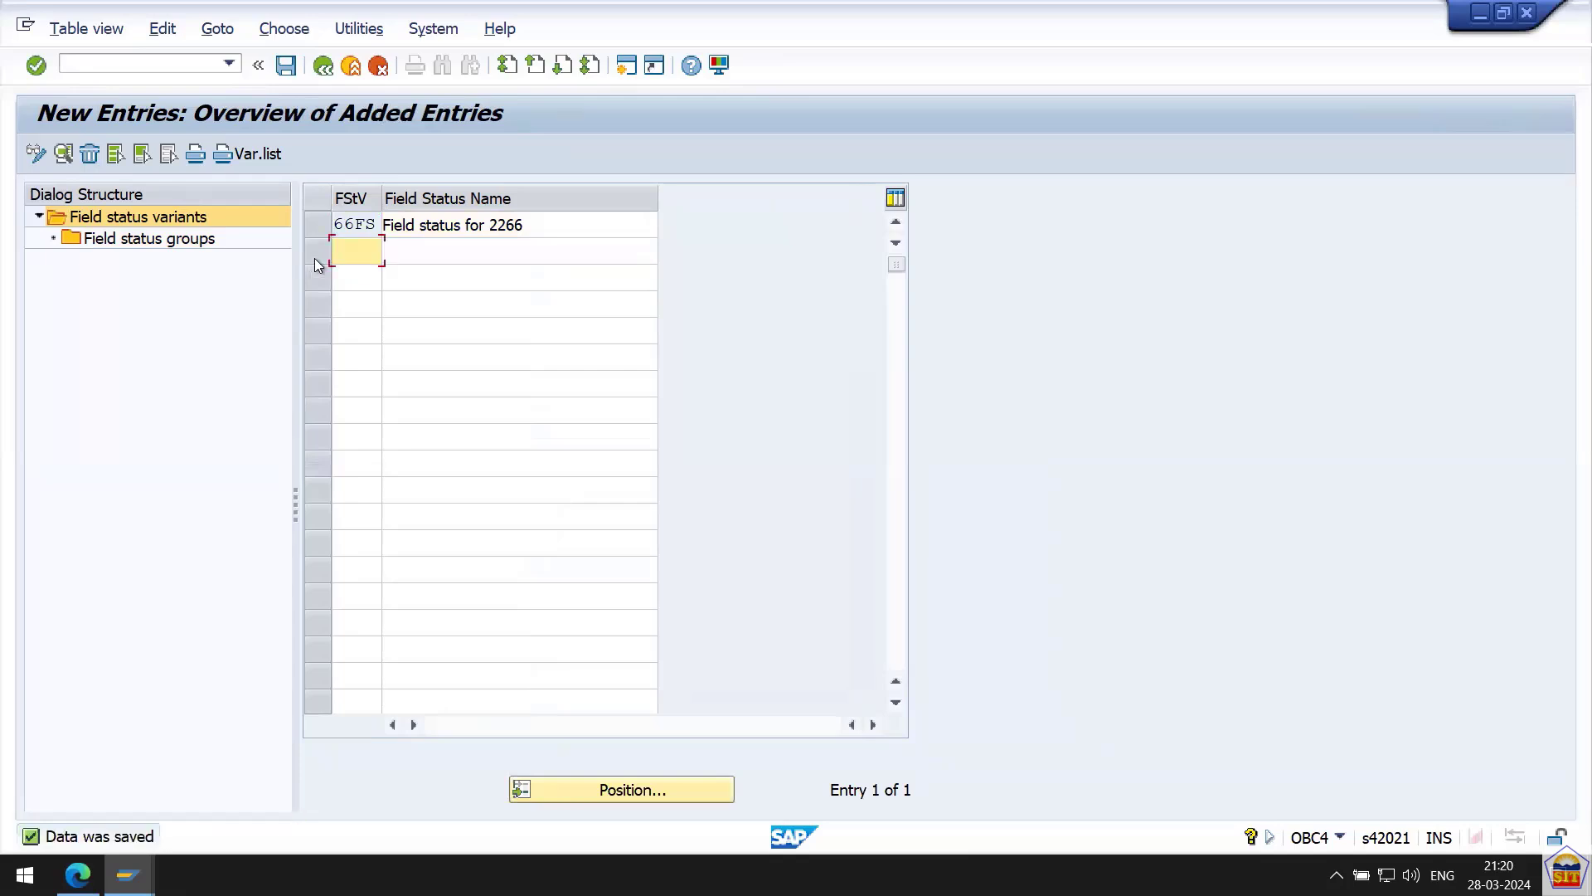
pyautogui.click(320, 227)
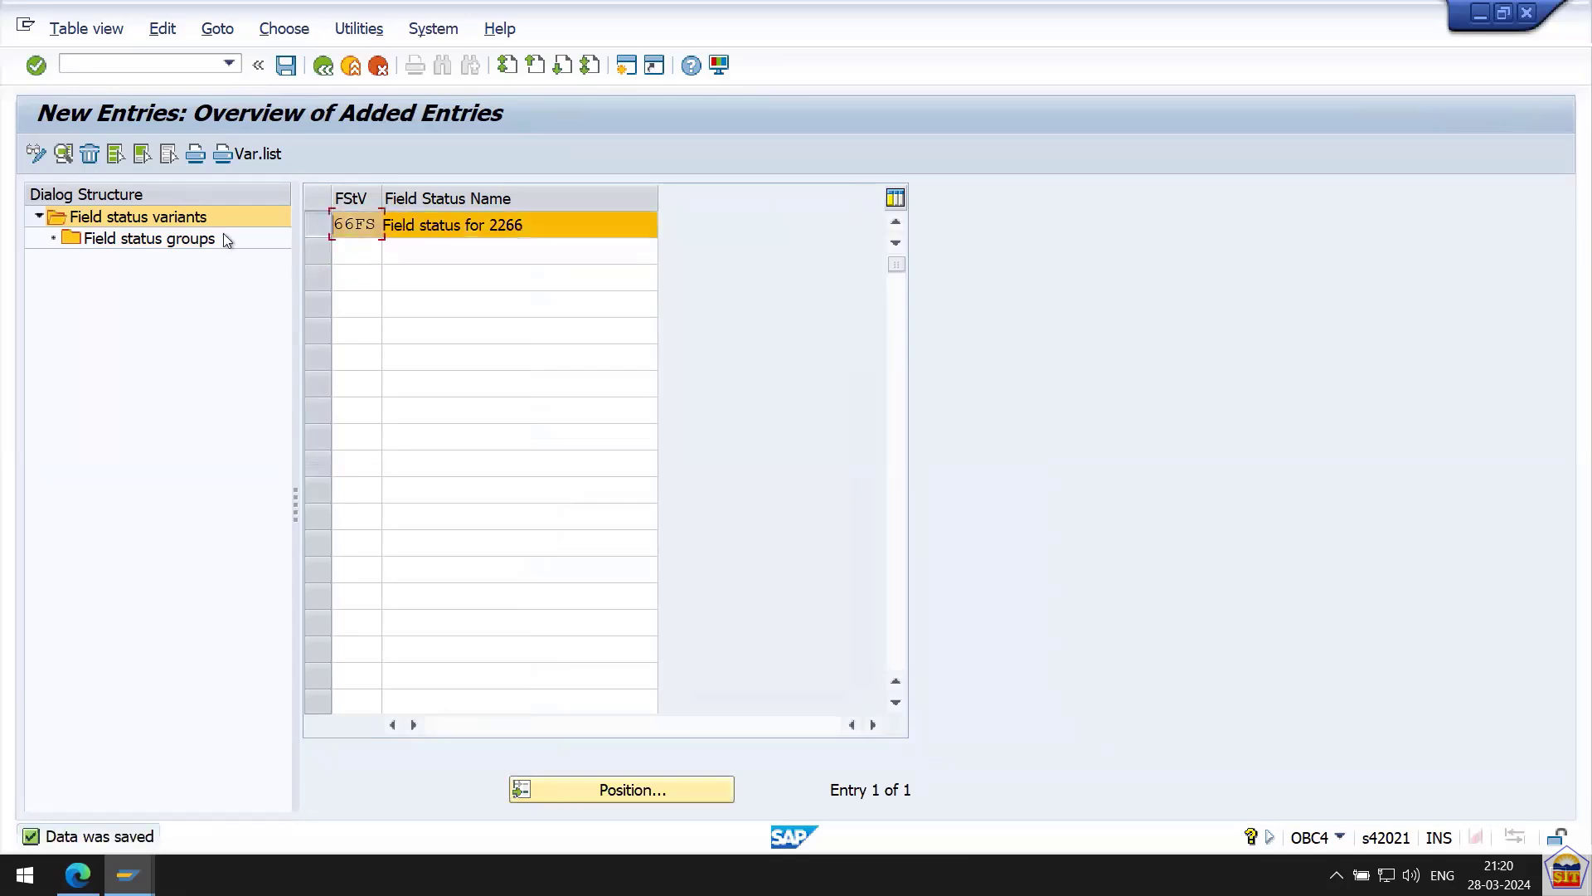
pyautogui.doubleClick(173, 239)
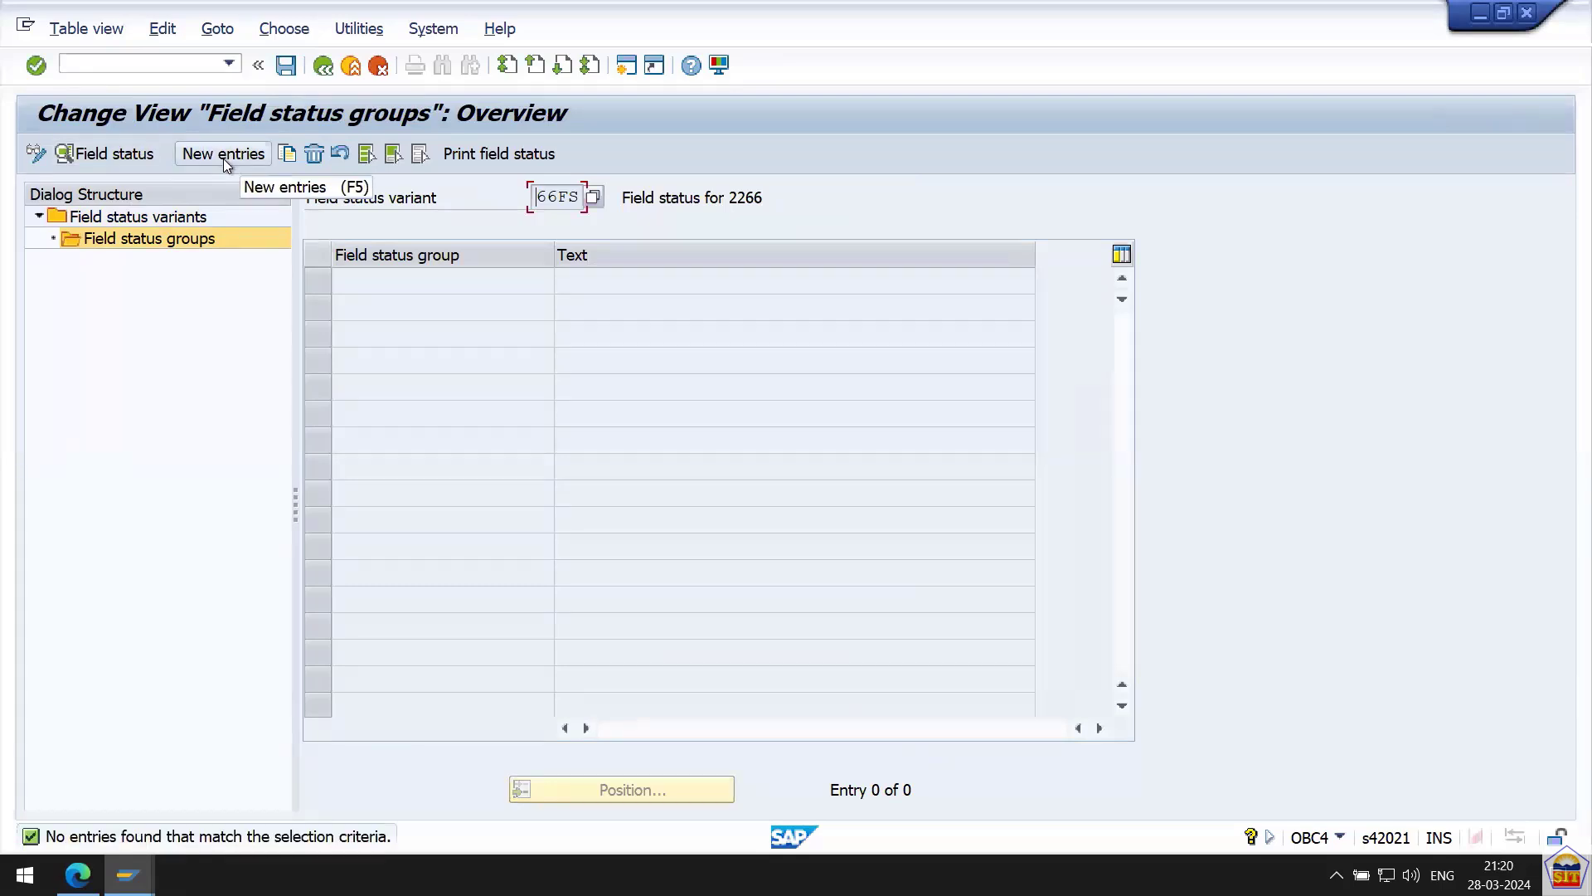
# Add new field status groups g001, g002, g003 and g004 to variant 66FS.
pyautogui.click(222, 158)
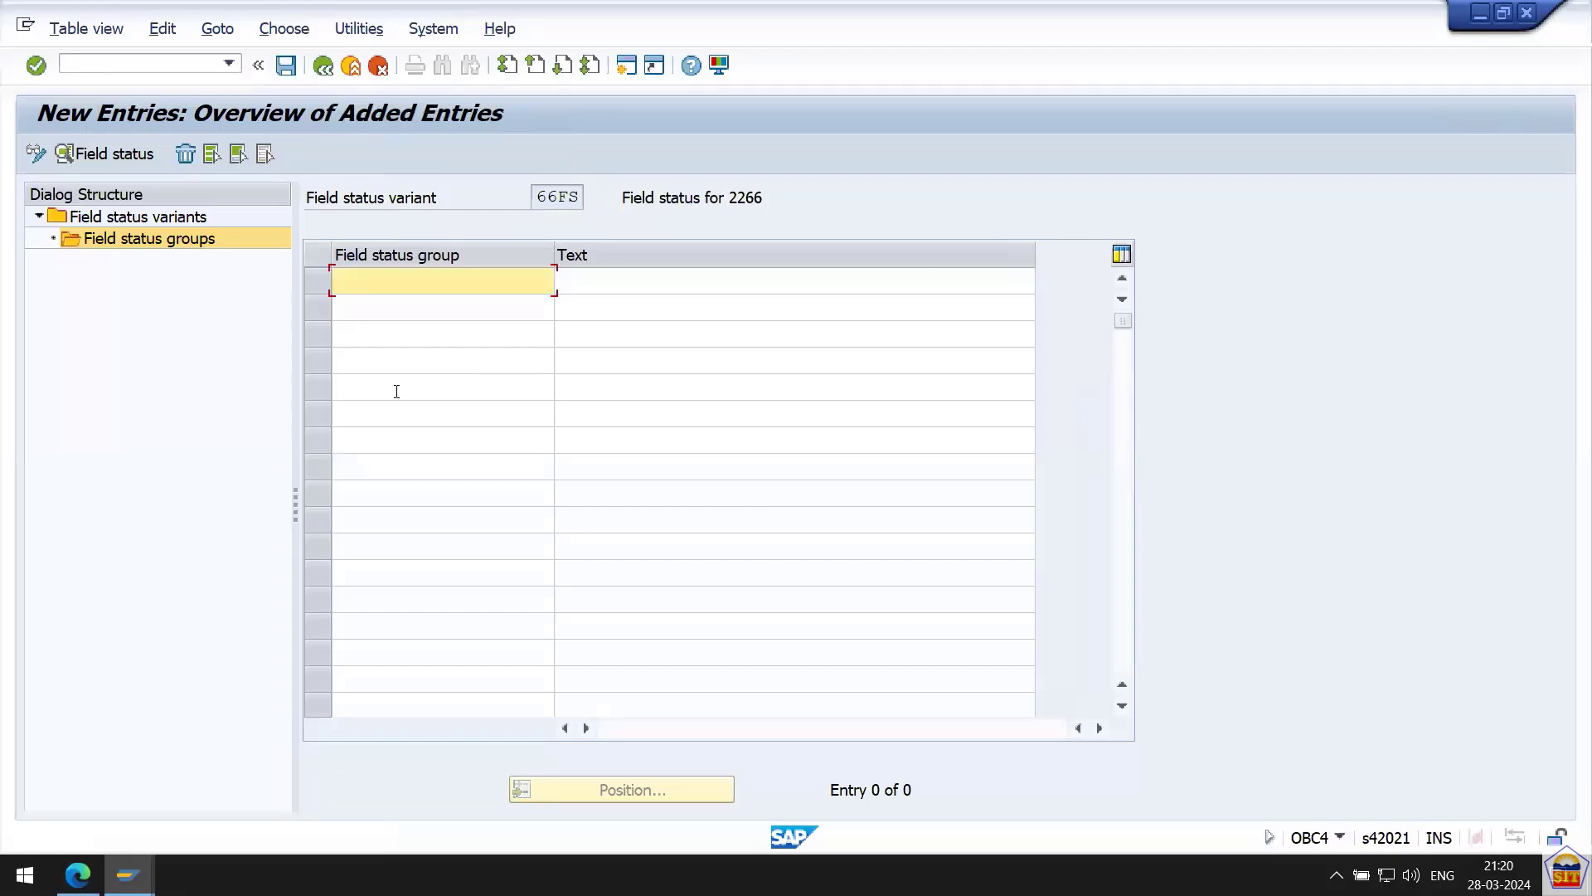
pyautogui.write('g')
pyautogui.press('Down')
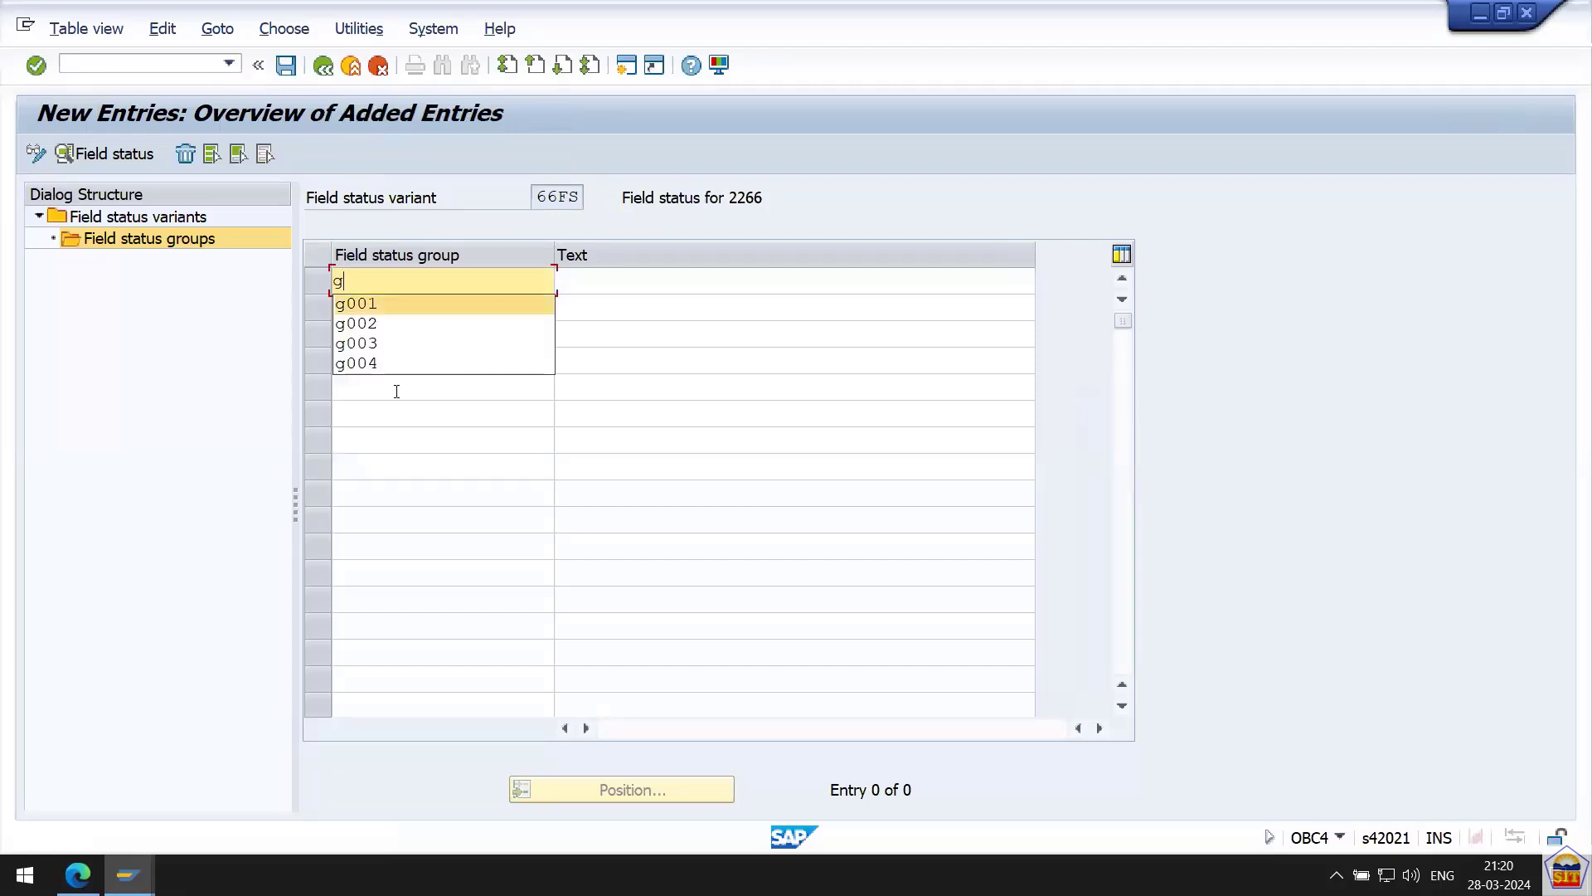
pyautogui.press('Return')
pyautogui.press('Down')
pyautogui.write('g002')
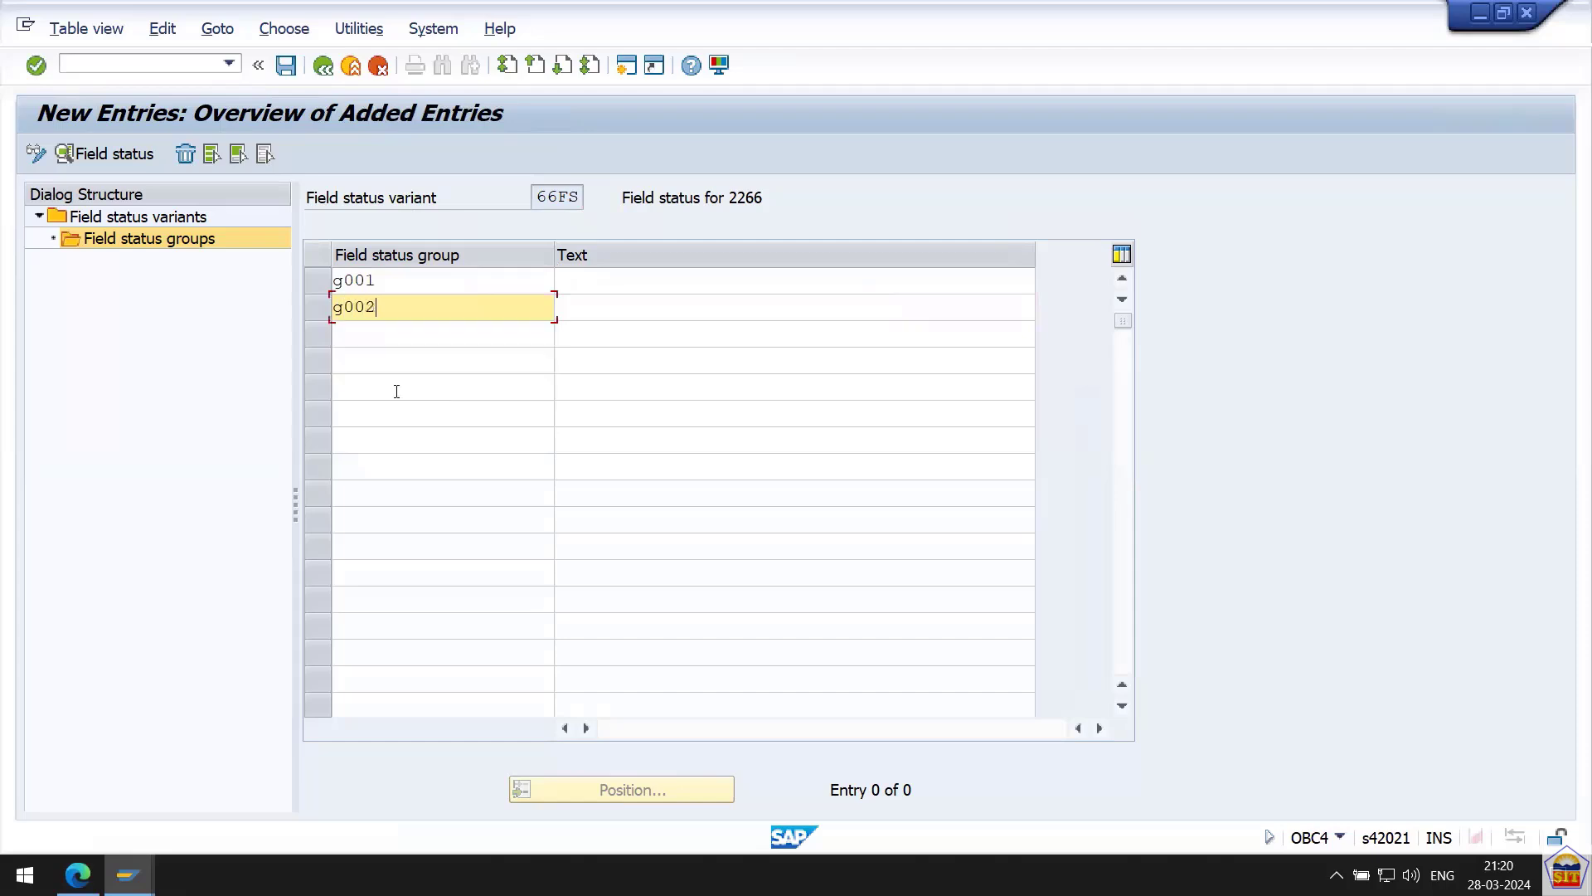
pyautogui.press('Down')
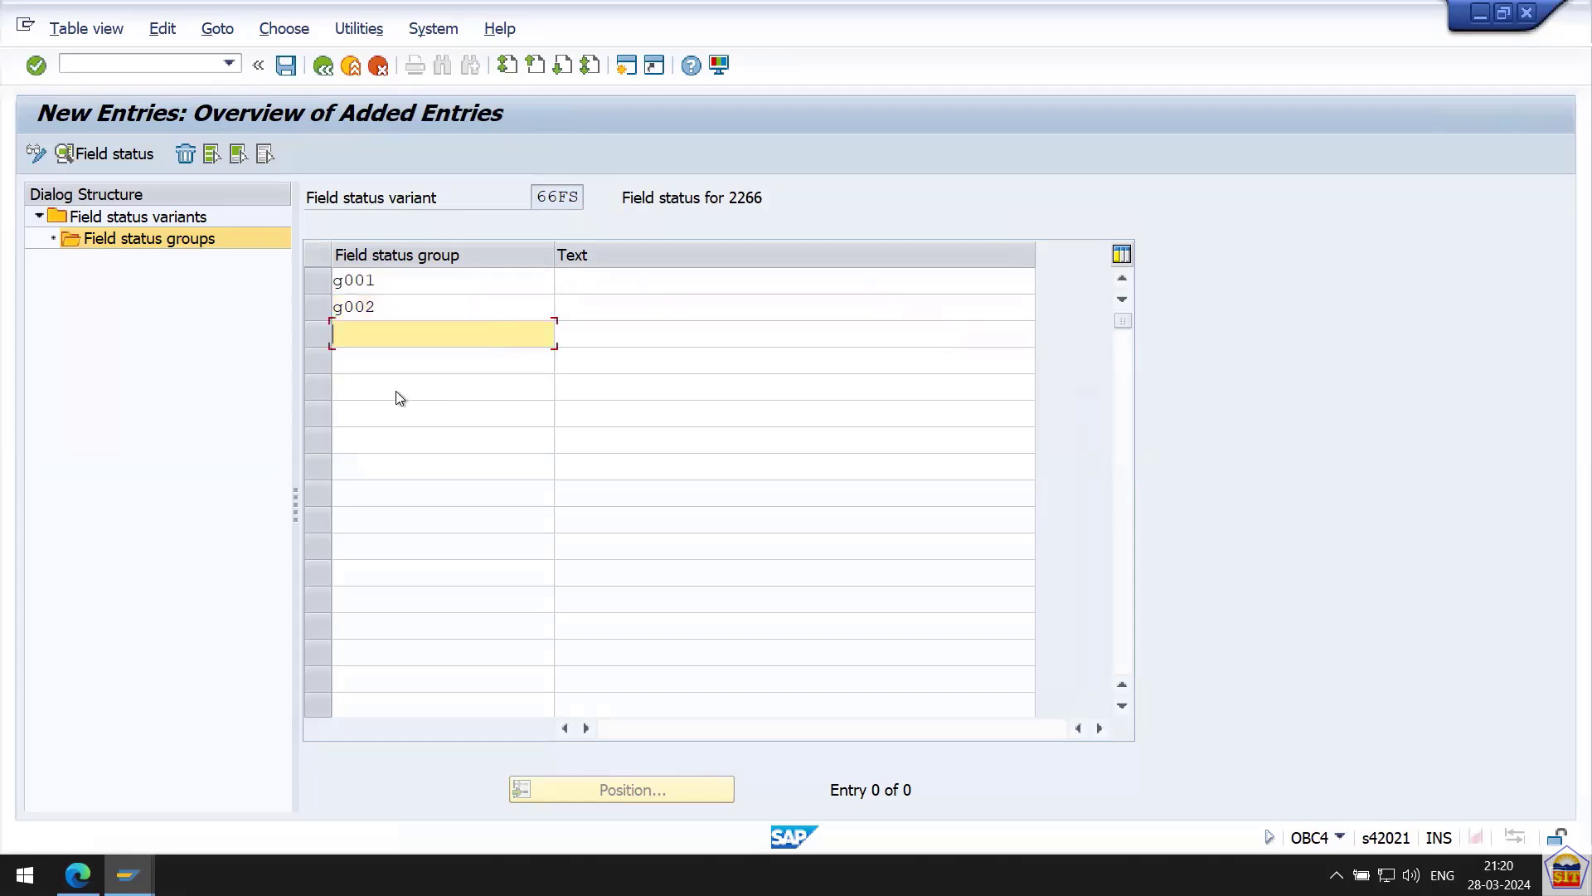
pyautogui.write('g003')
pyautogui.press('Tab')
pyautogui.press('Down')
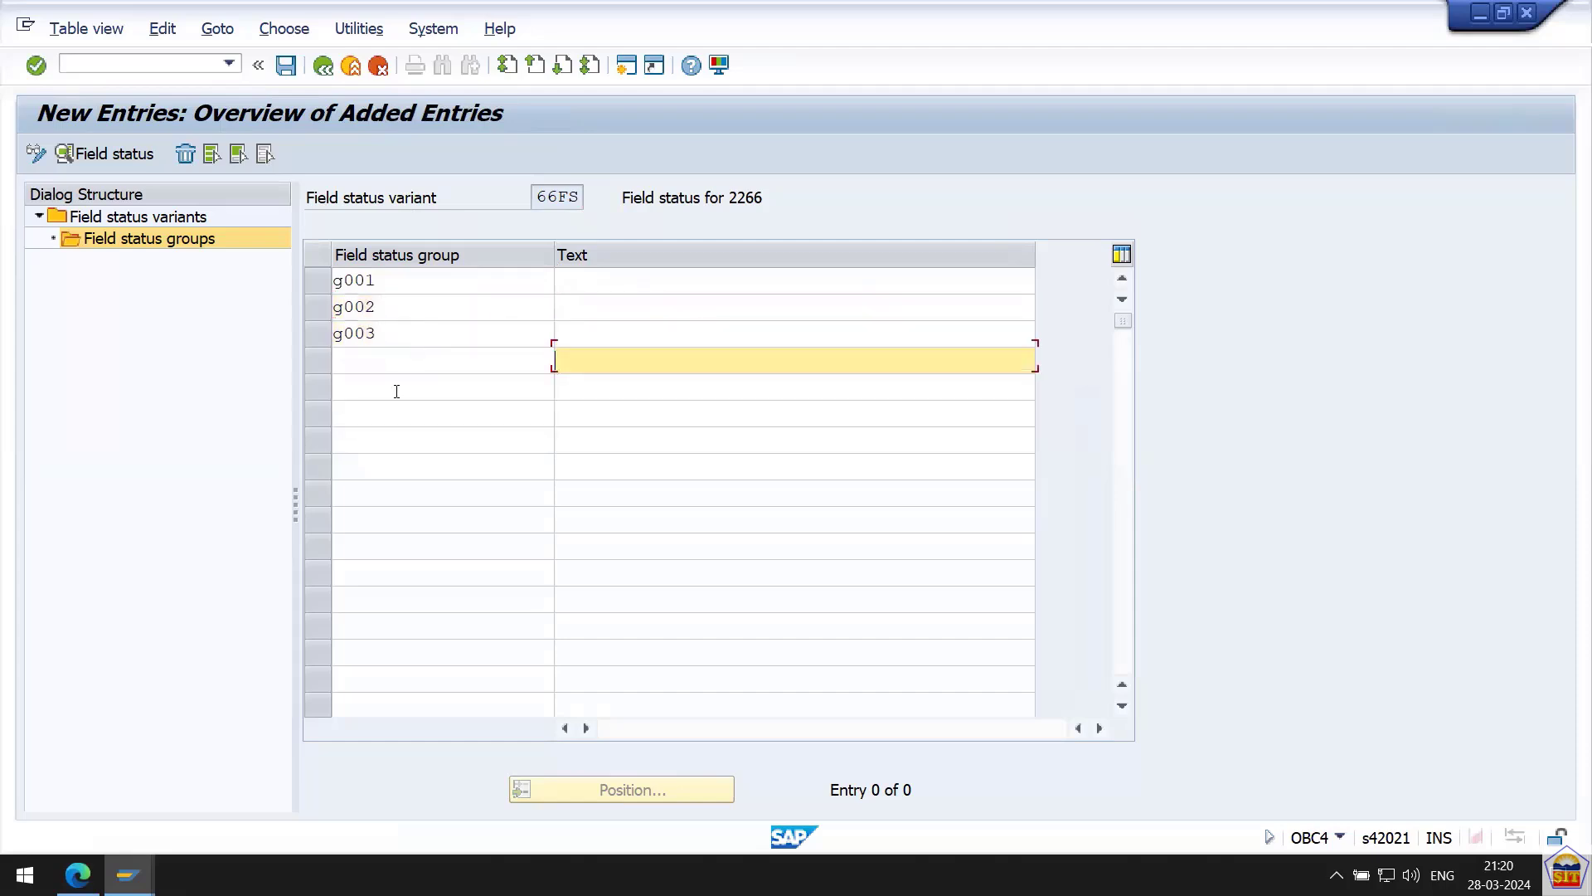
pyautogui.hotkey('shift', 'Tab')
pyautogui.write('g004')
pyautogui.press('Tab')
# Describe the groups as General A/c, Clearing A/c, Material A/c and Bank A/c, then open G001.
pyautogui.press('Up')
pyautogui.press('Up')
pyautogui.press('Up')
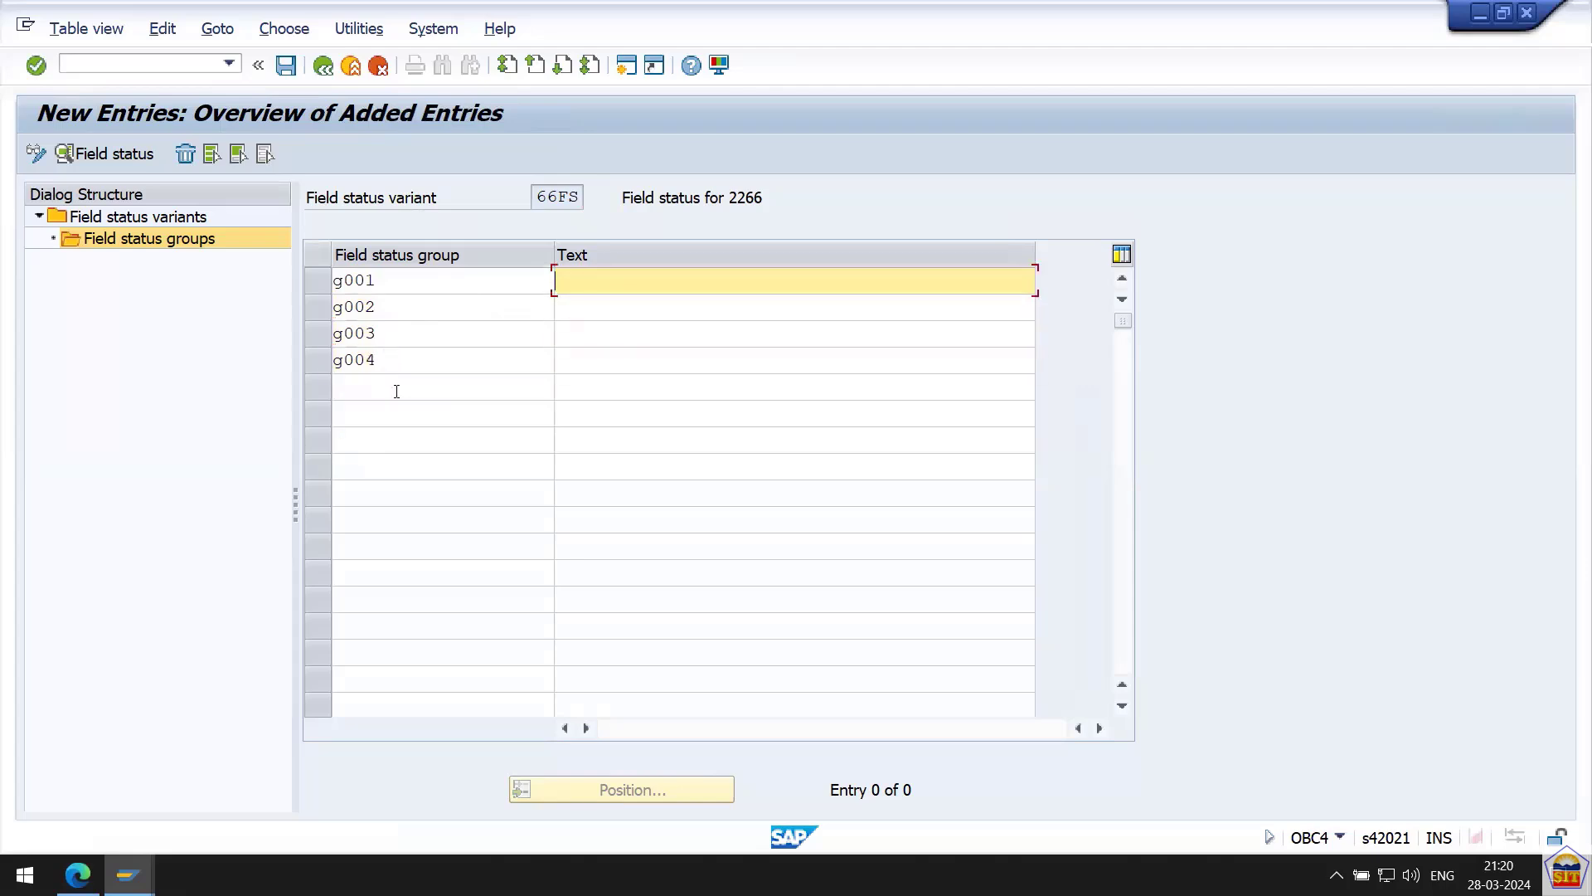
pyautogui.write('Gener')
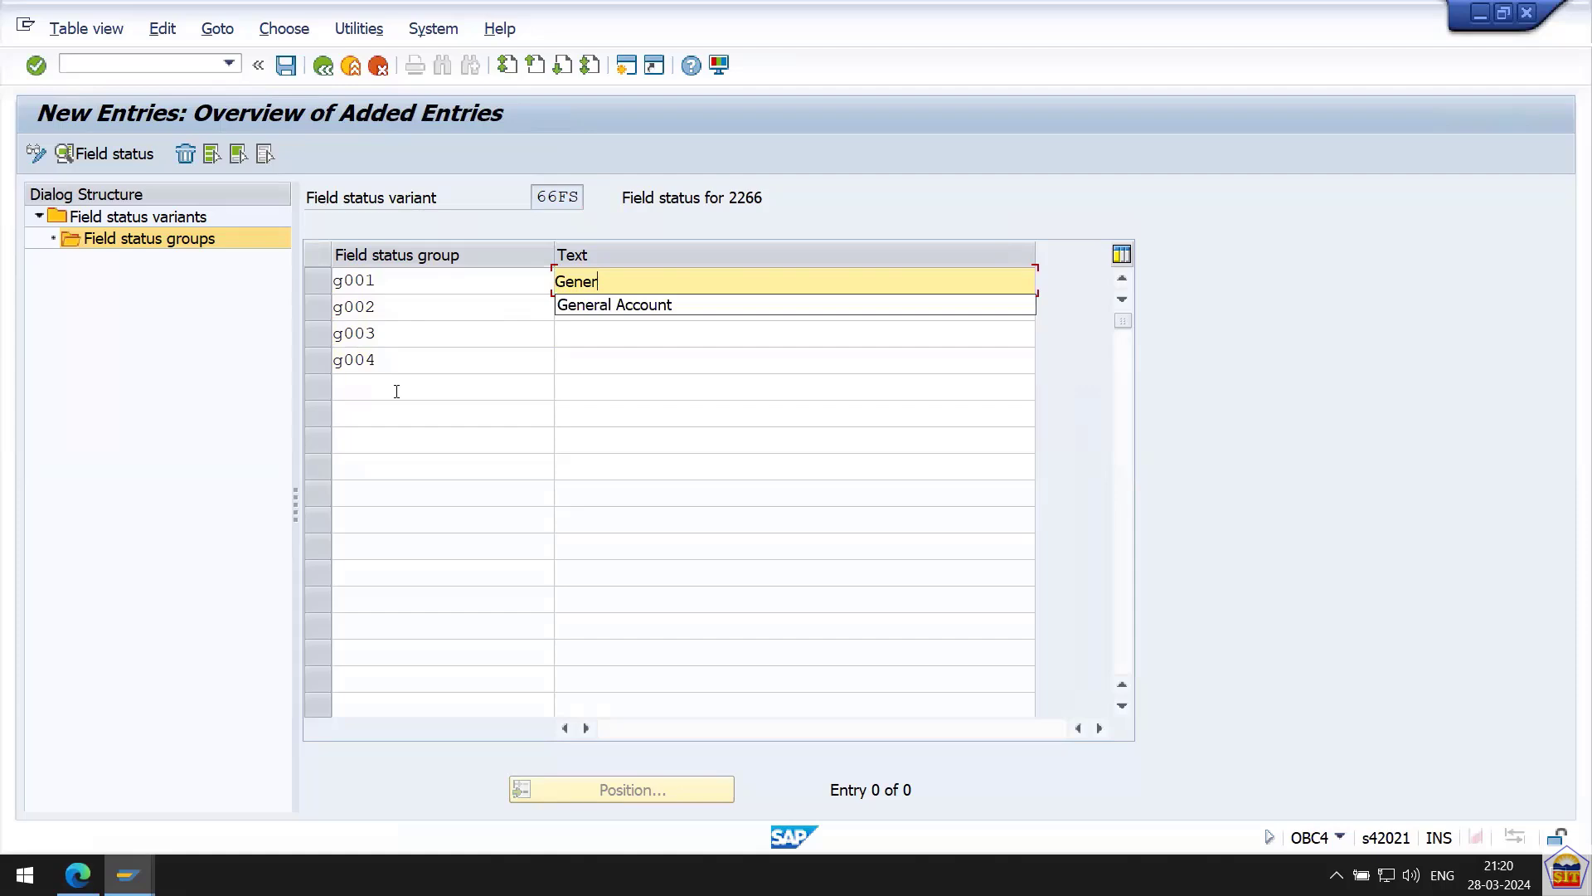
pyautogui.write('al A/c')
pyautogui.press('Tab')
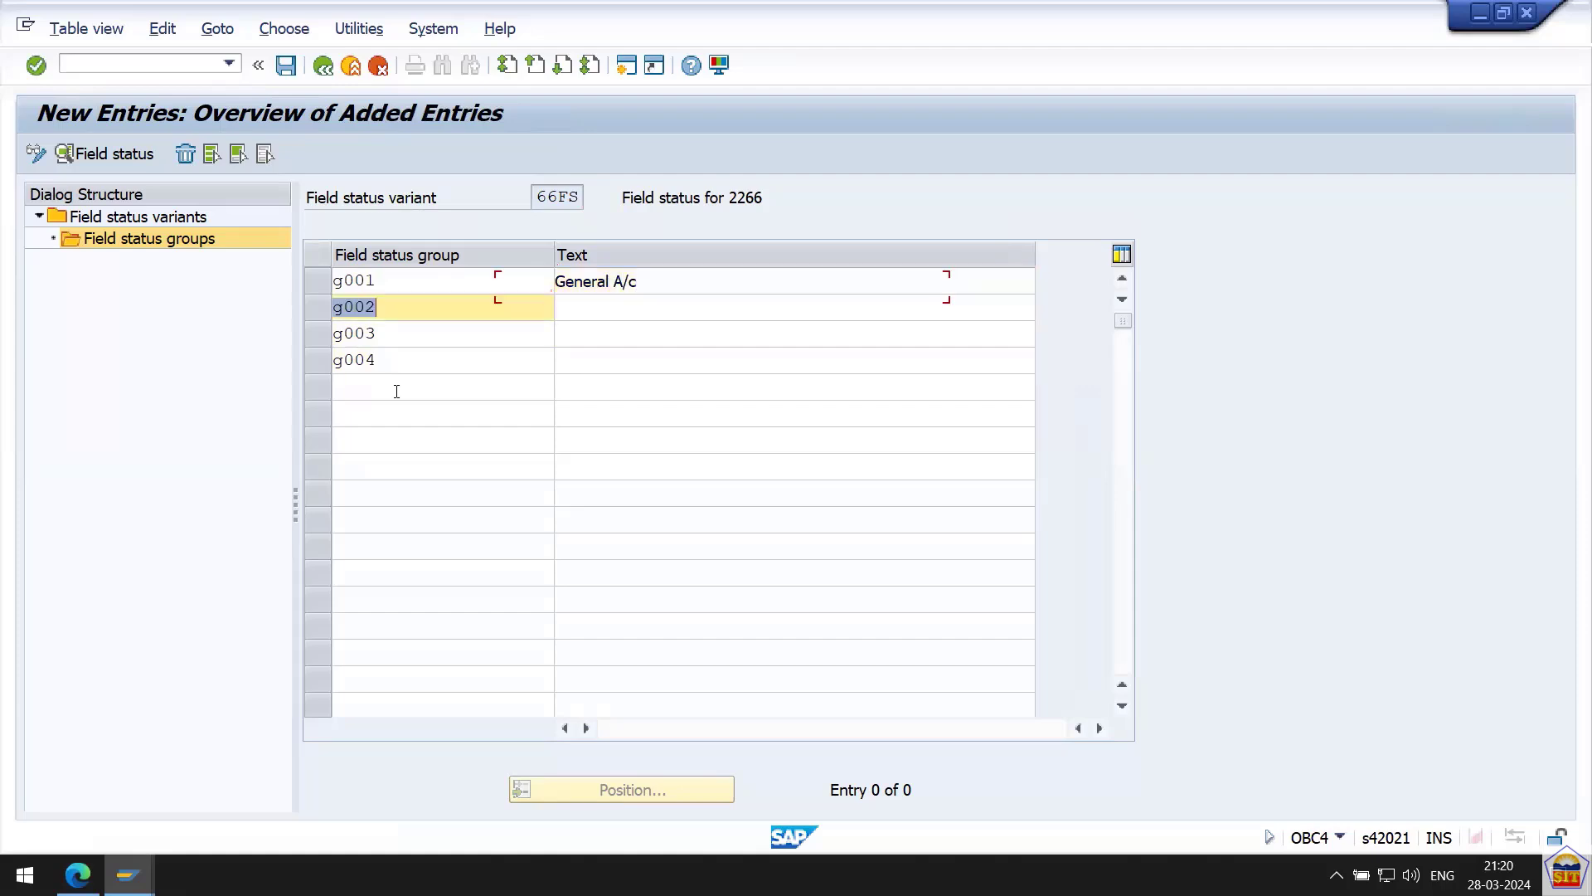
pyautogui.press('Tab')
pyautogui.write('Cleari')
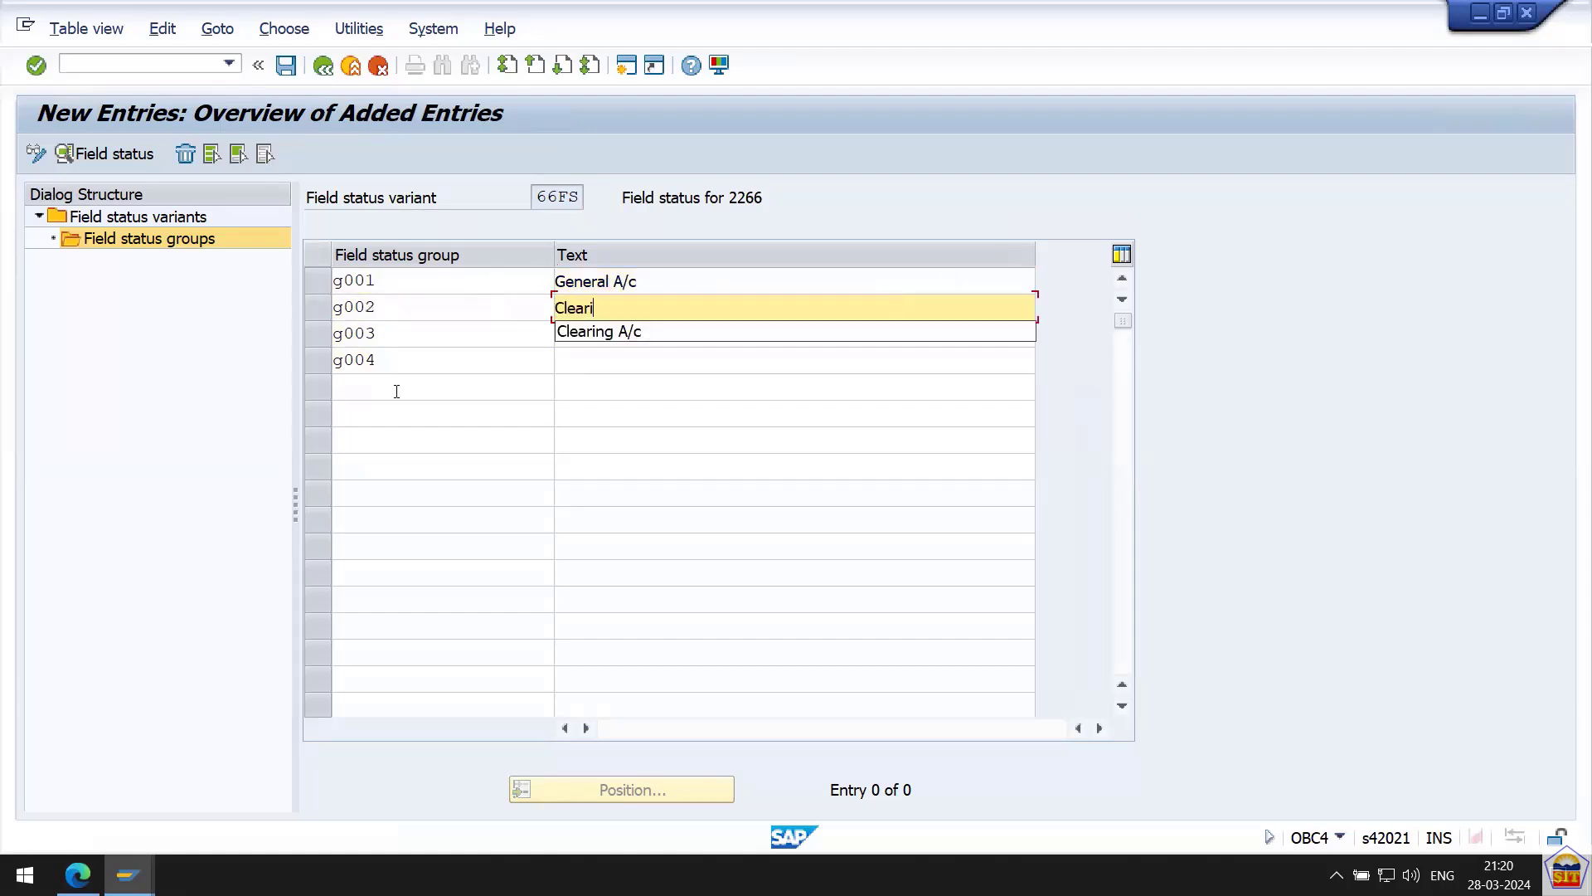
pyautogui.write('ng A/c')
pyautogui.press('Tab')
pyautogui.press('Tab')
pyautogui.press('Tab')
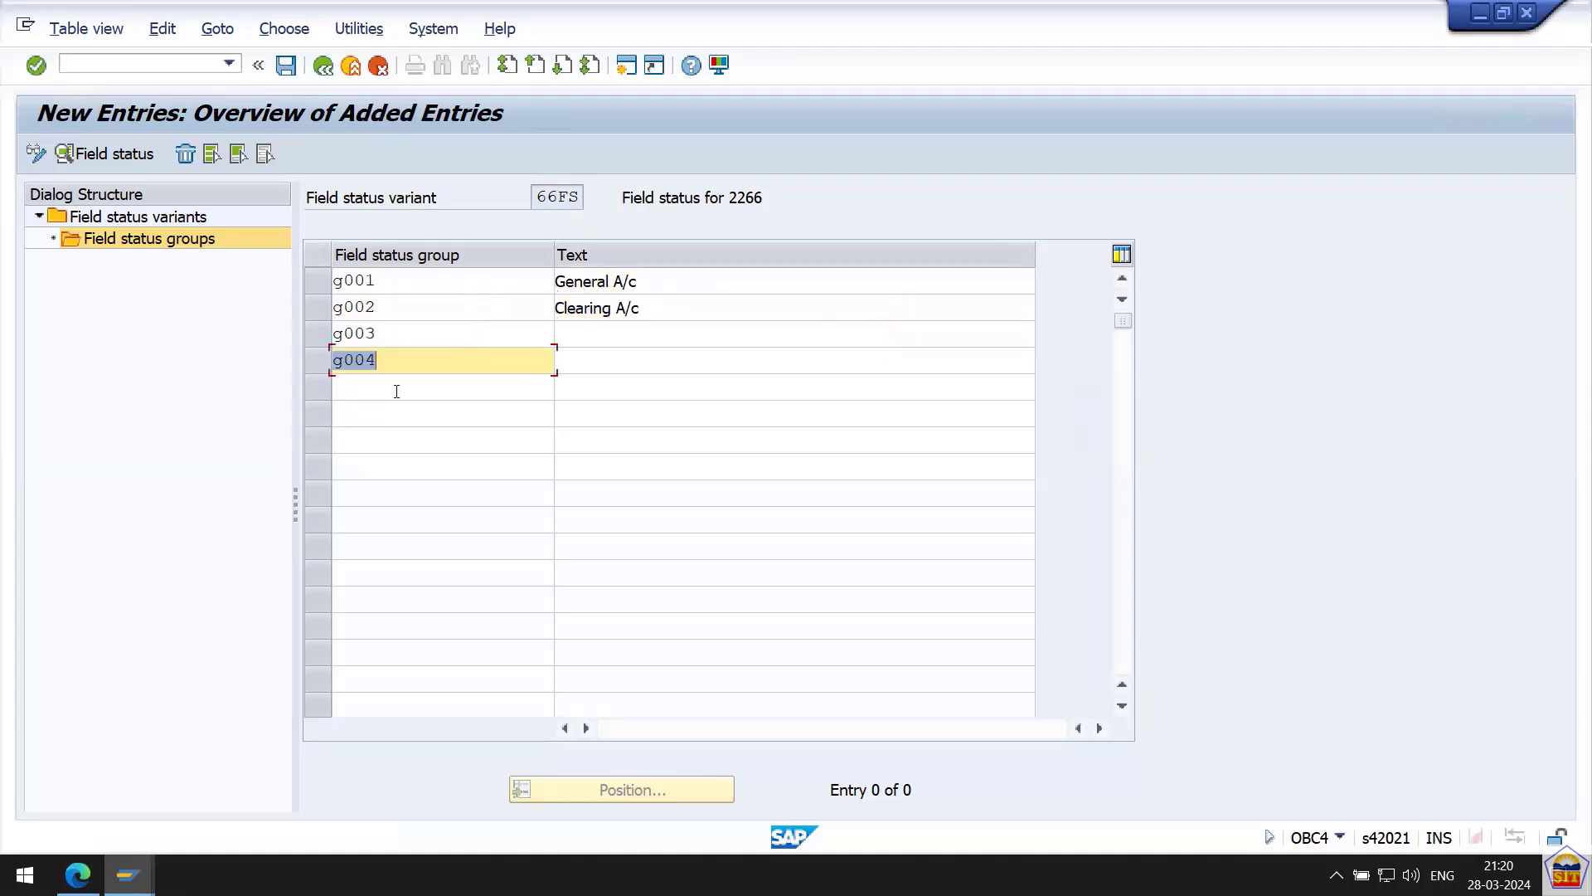
pyautogui.hotkey('shift', 'Tab')
pyautogui.write('Mat')
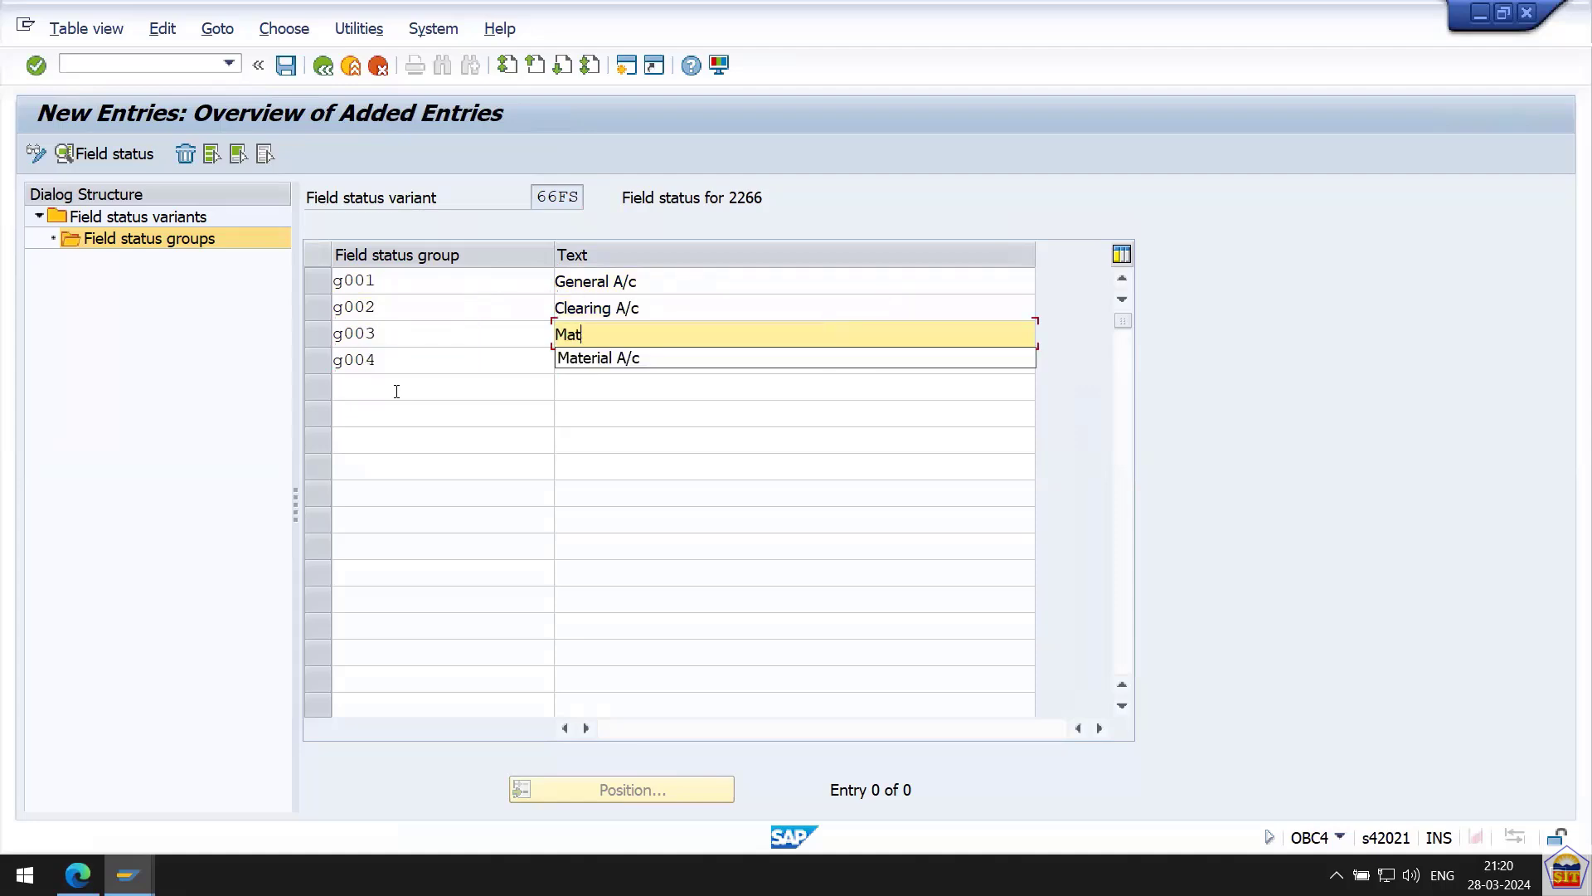
pyautogui.press('Down')
pyautogui.press('Return')
pyautogui.press('Tab')
pyautogui.click(396, 391)
pyautogui.hotkey('shift', 'Tab')
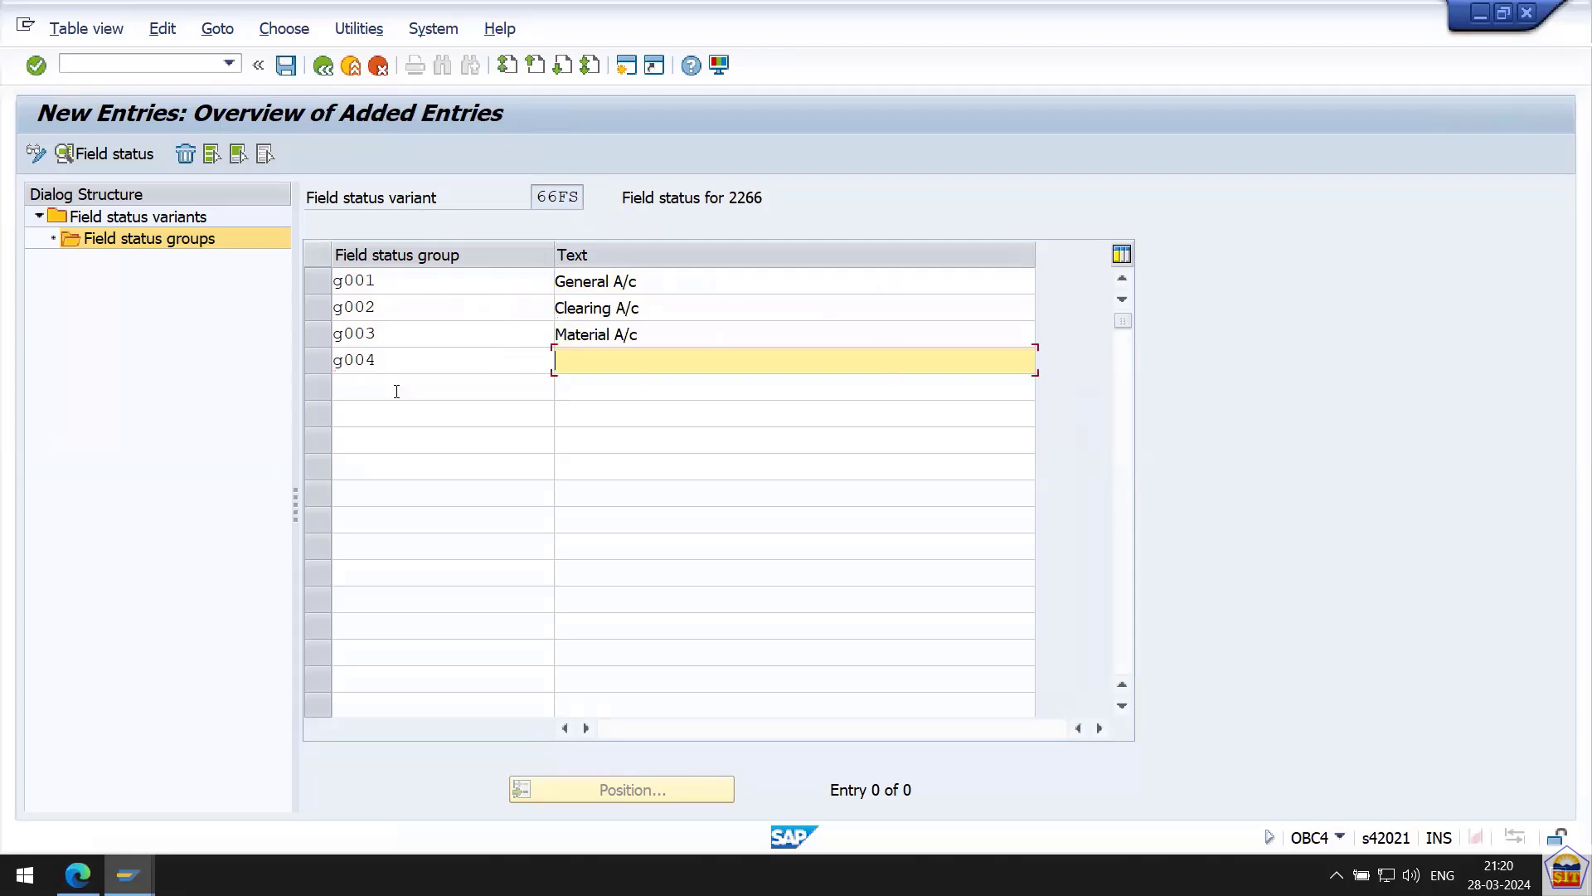
pyautogui.write('Bank A/c')
pyautogui.press('Return')
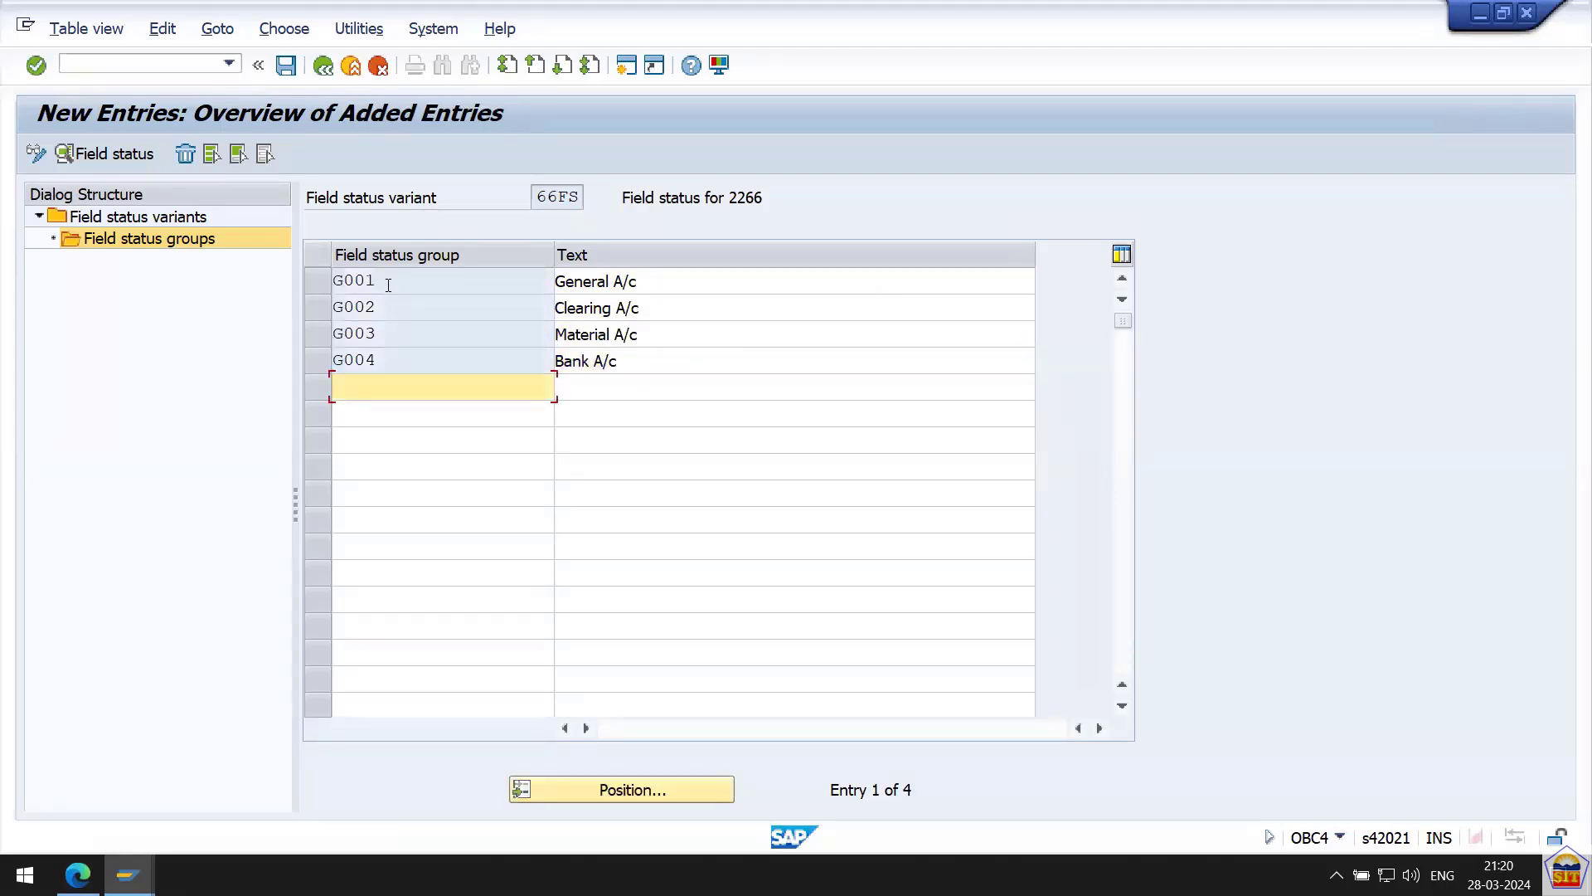
pyautogui.doubleClick(388, 285)
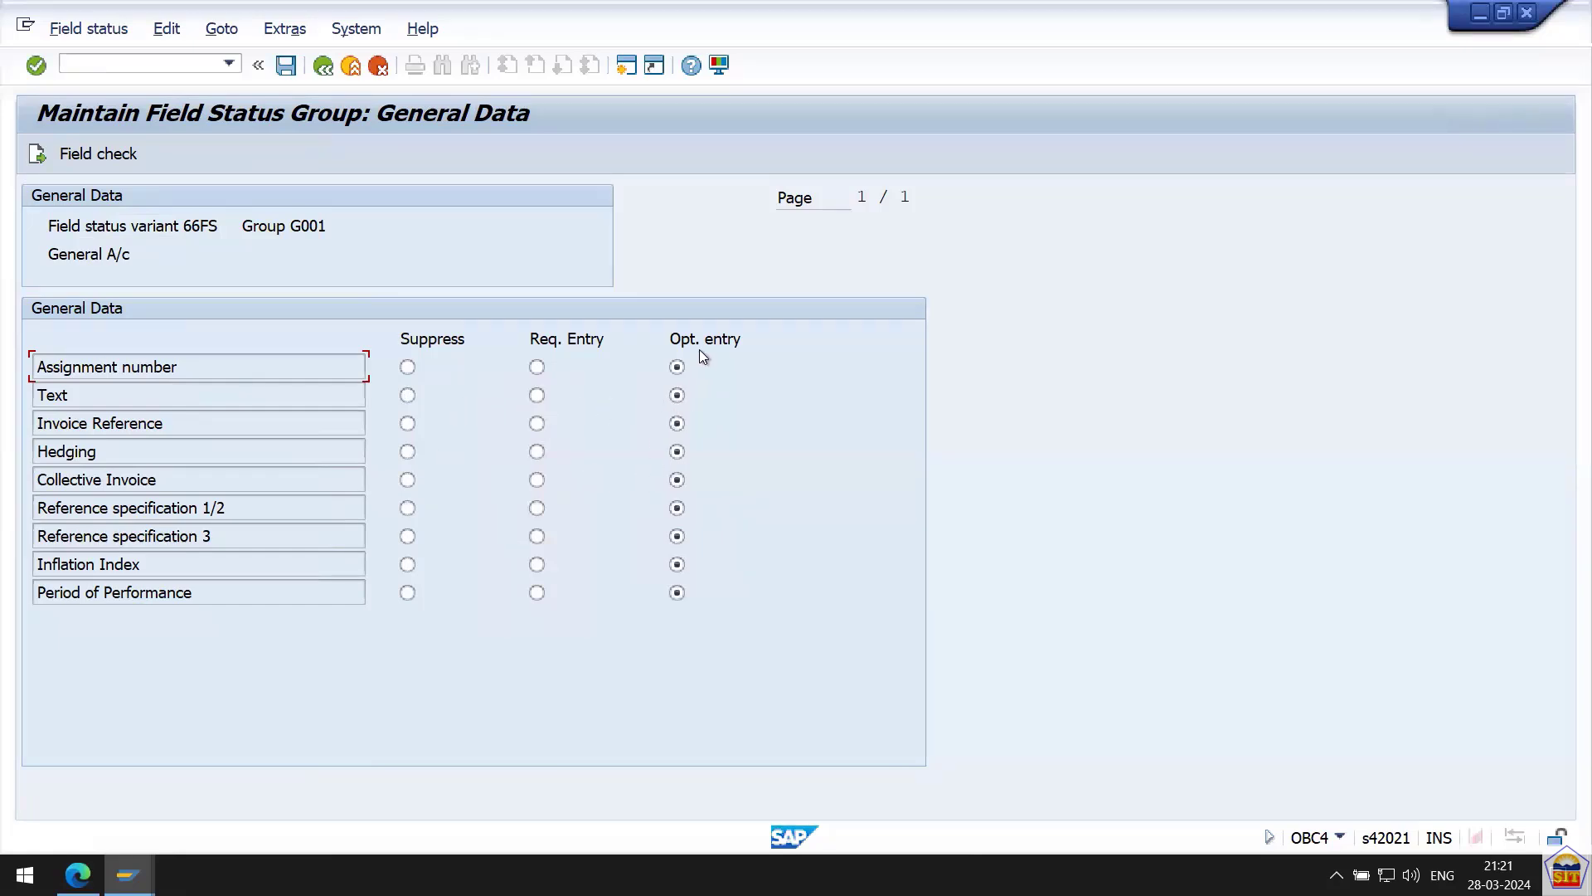
# View and close the Assignment number field check, then flip through G001's field group pages.
pyautogui.click(93, 157)
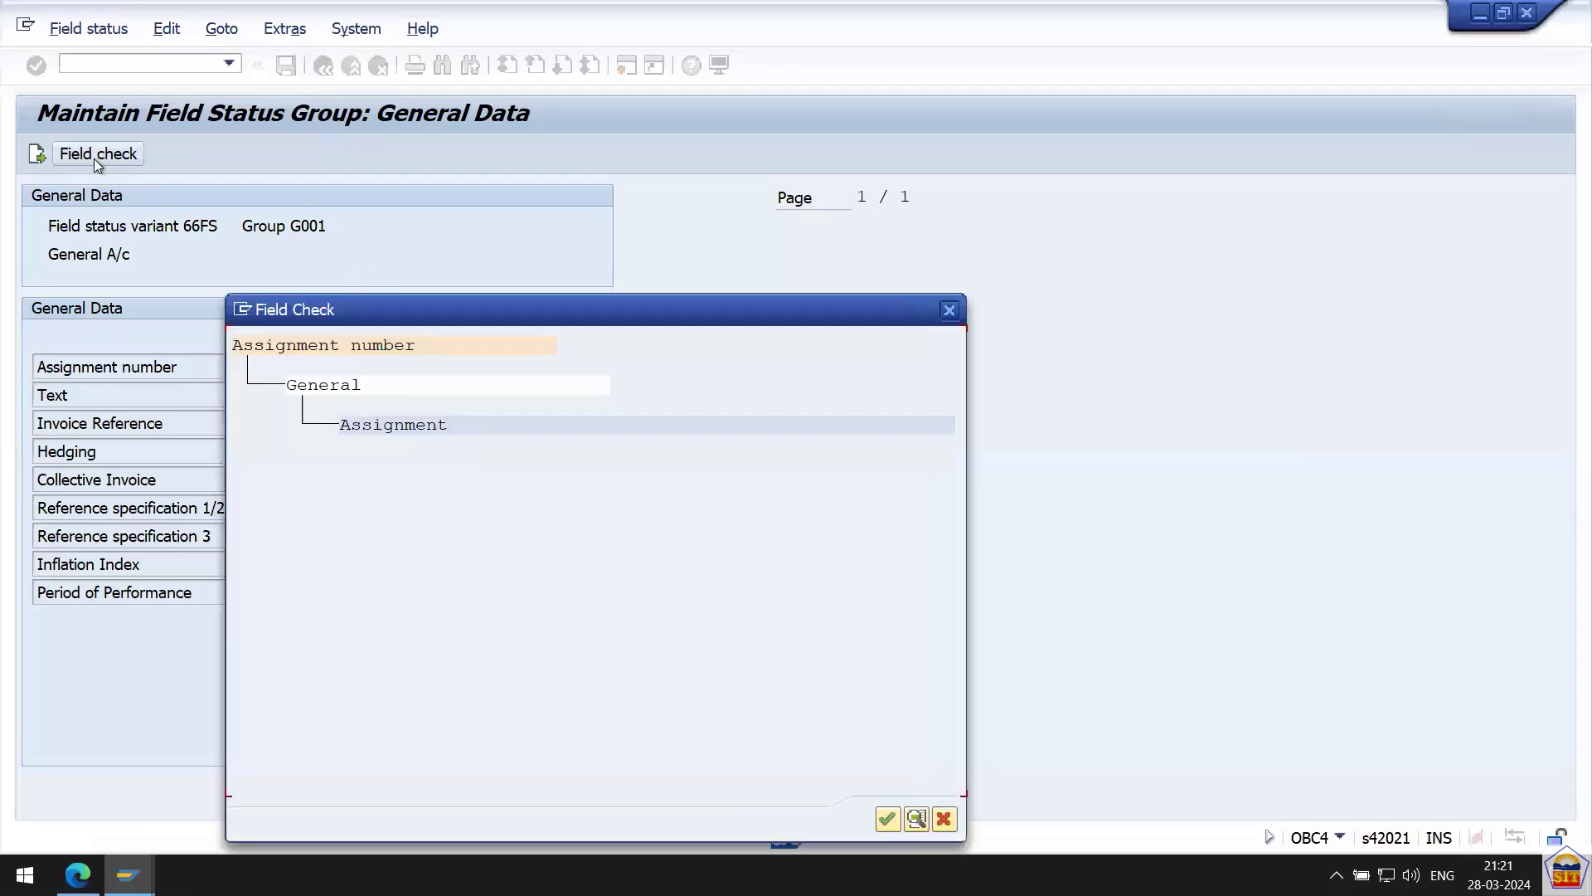
pyautogui.click(949, 309)
pyautogui.click(36, 155)
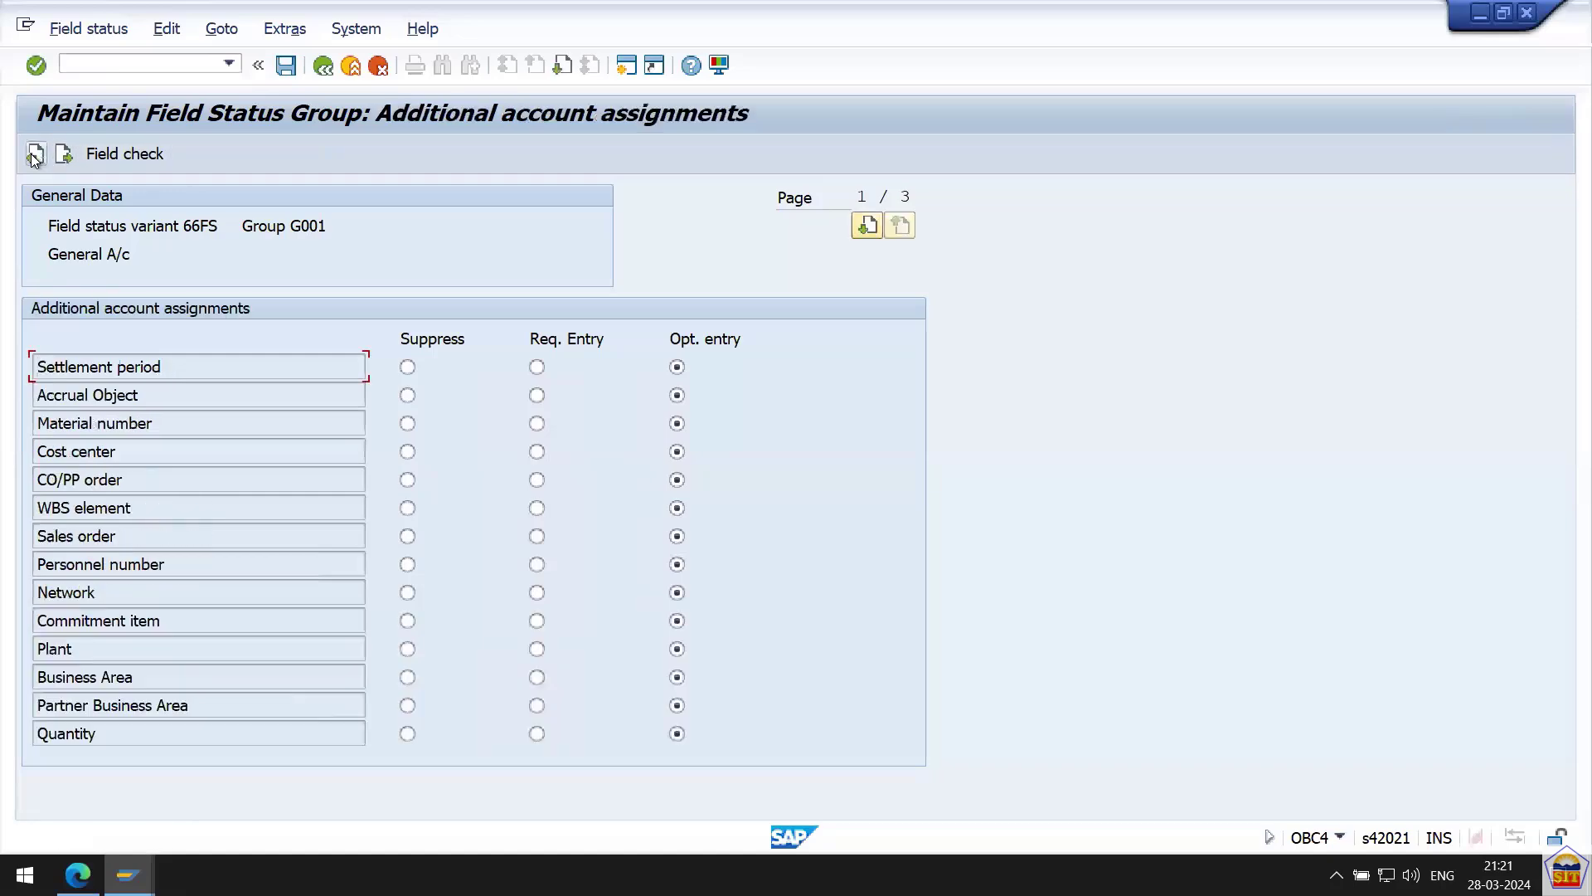
pyautogui.click(36, 155)
pyautogui.click(36, 155)
pyautogui.click(35, 155)
# Cycle to G001's Additional account assignments group, then bring up the Word notes.
pyautogui.hotkey('shift', 'F6')
pyautogui.hotkey('shift', 'F7')
pyautogui.hotkey('shift', 'F6')
pyautogui.hotkey('shift', 'F7')
pyautogui.click(35, 155)
pyautogui.click(1480, 12)
# Delete the blank lines above the Step 7.2 heading in the Word Basic Settings notes.
pyautogui.click(718, 790)
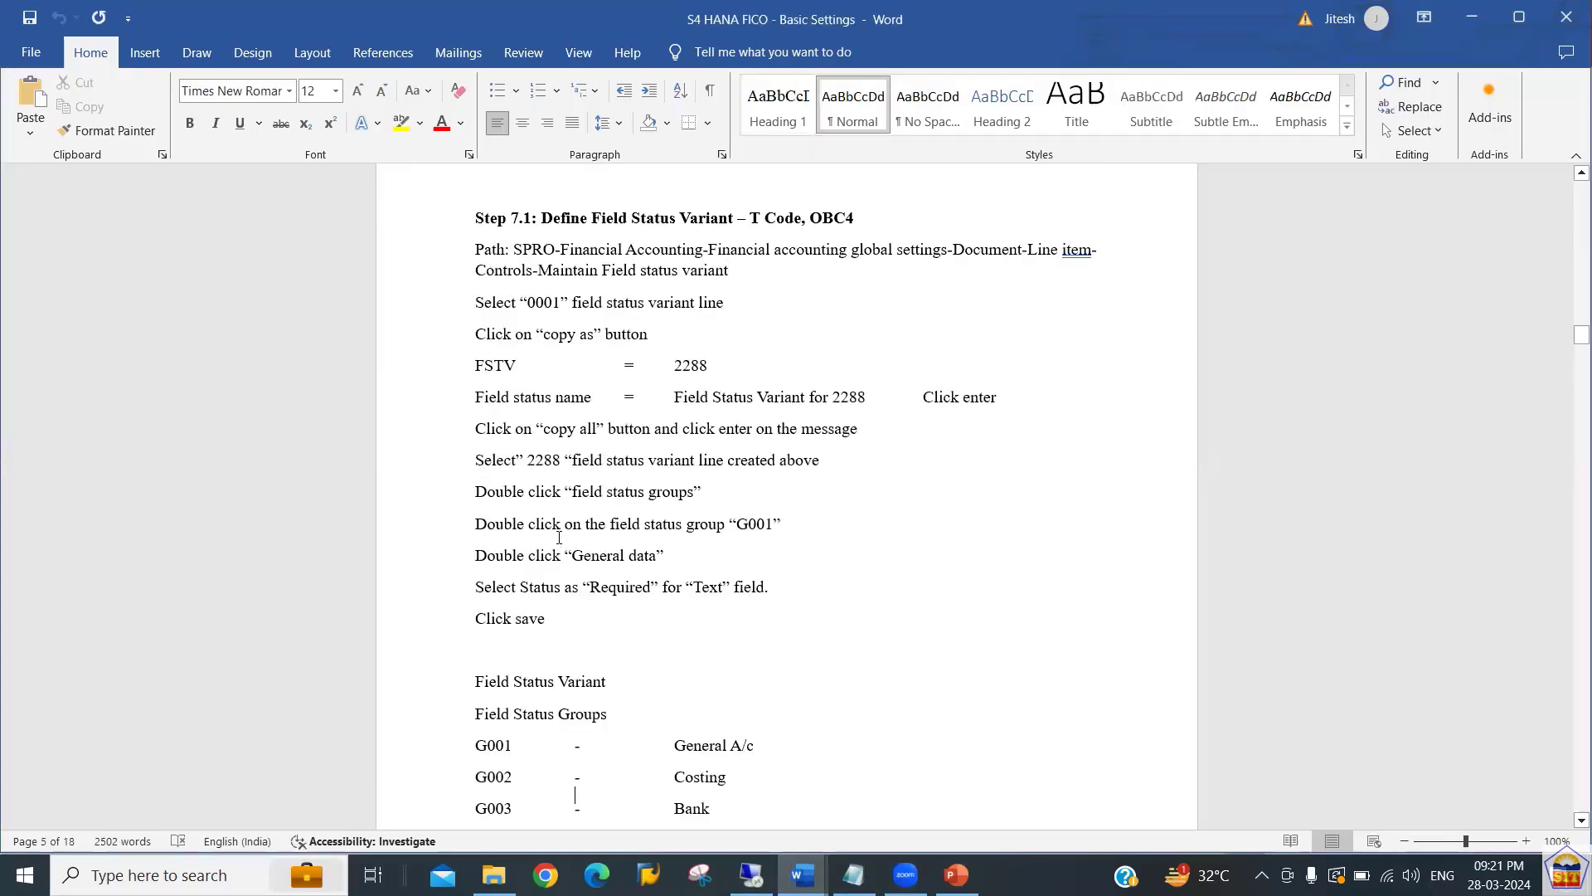
pyautogui.scroll(-10, 559, 537)
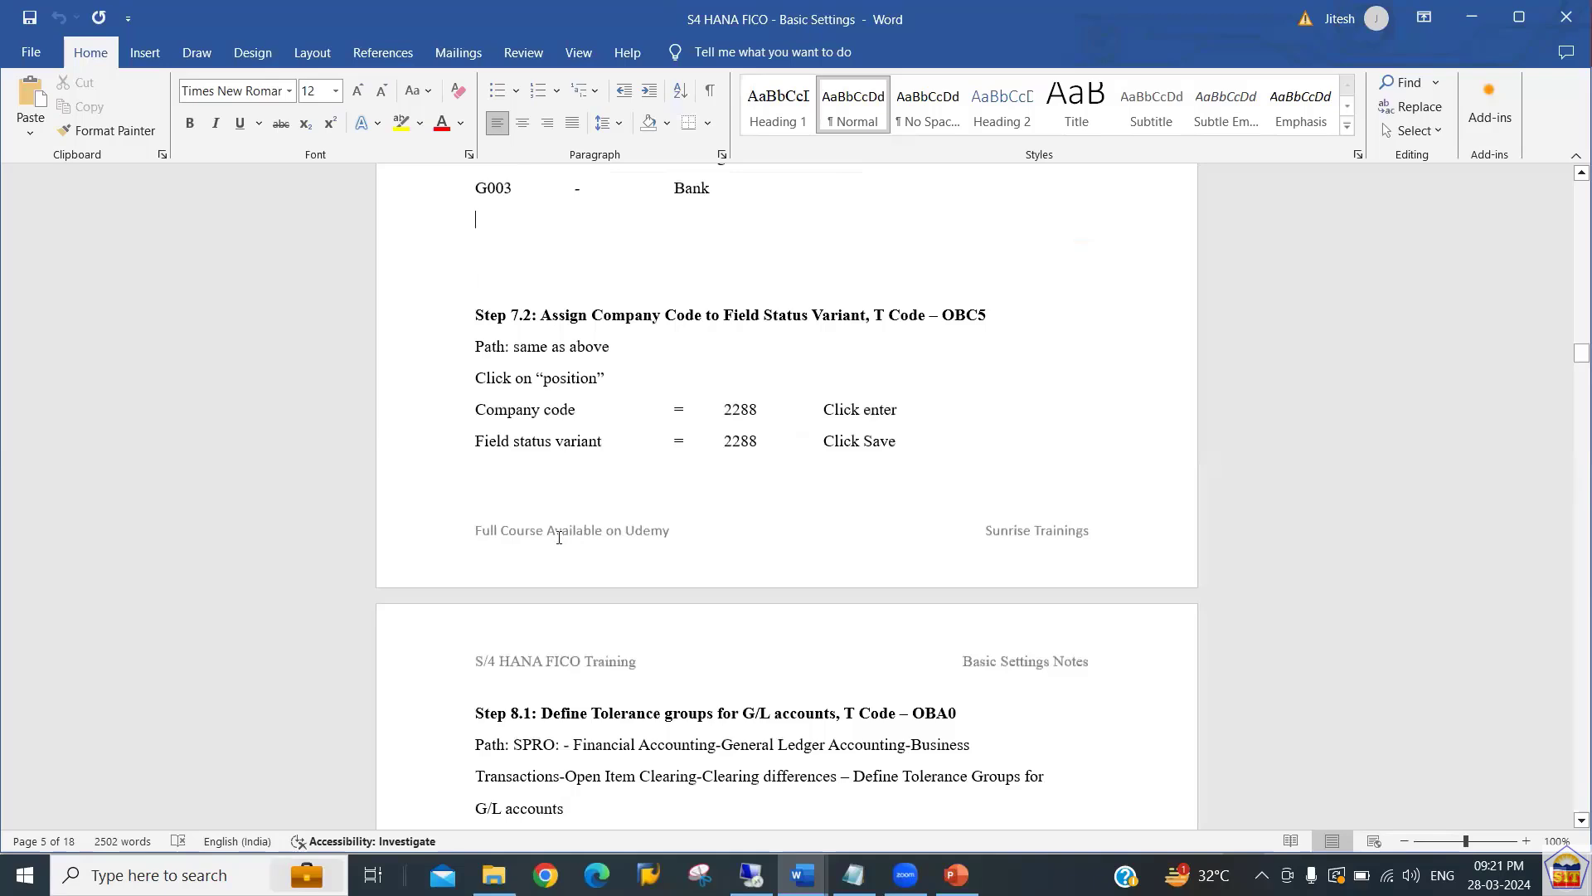
pyautogui.scroll(1, 559, 538)
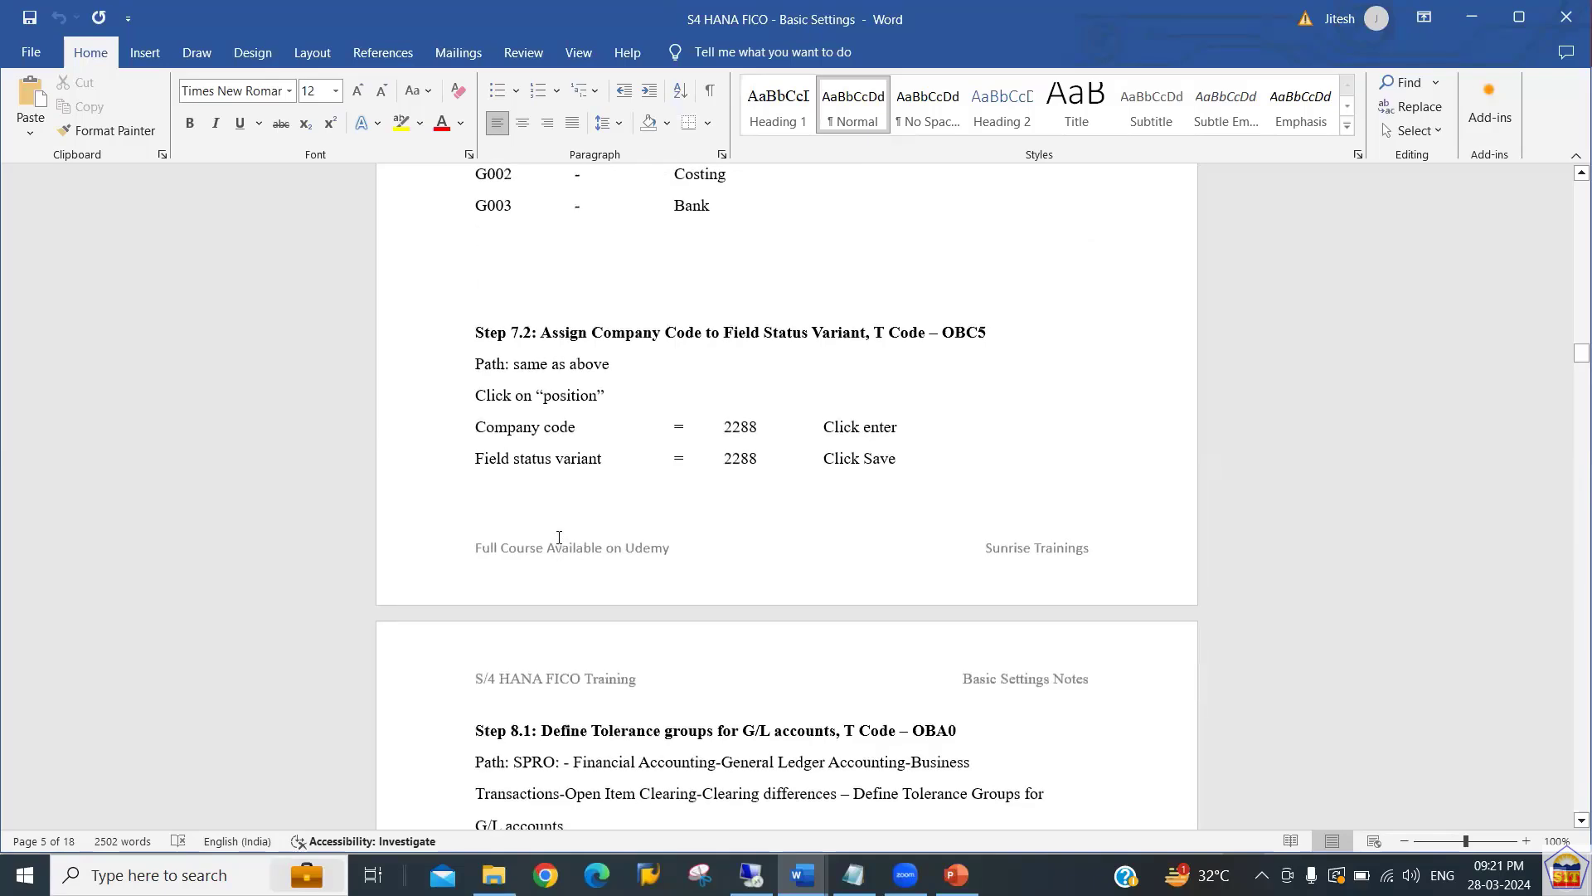
pyautogui.press('BackSpace')
pyautogui.press('BackSpace')
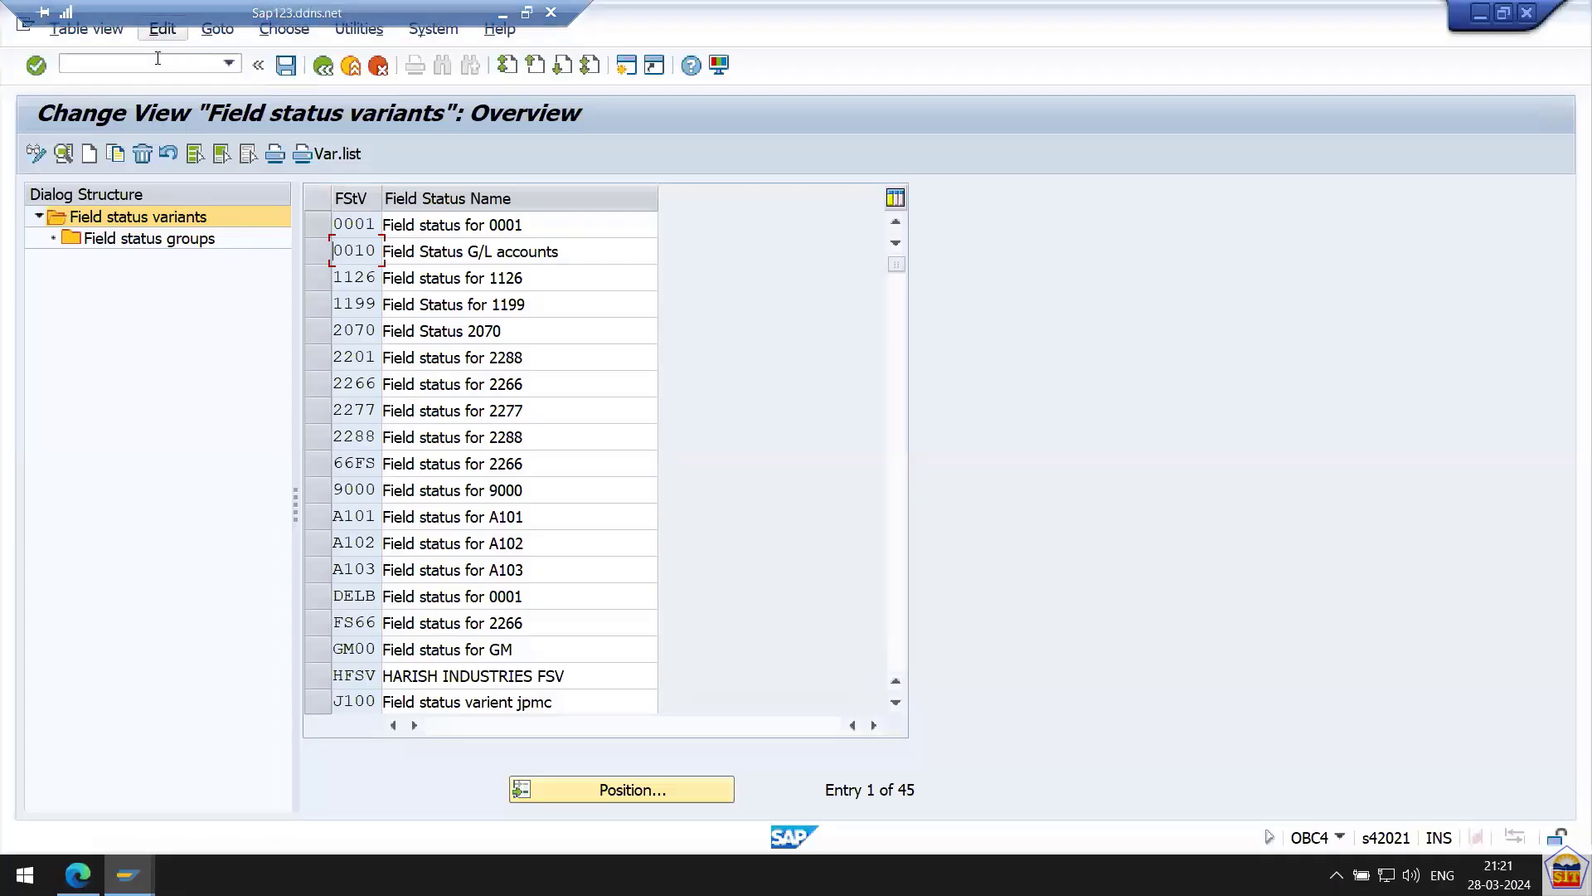
# Open OBC5 and position the company code table on 2266.
pyautogui.write('/no')
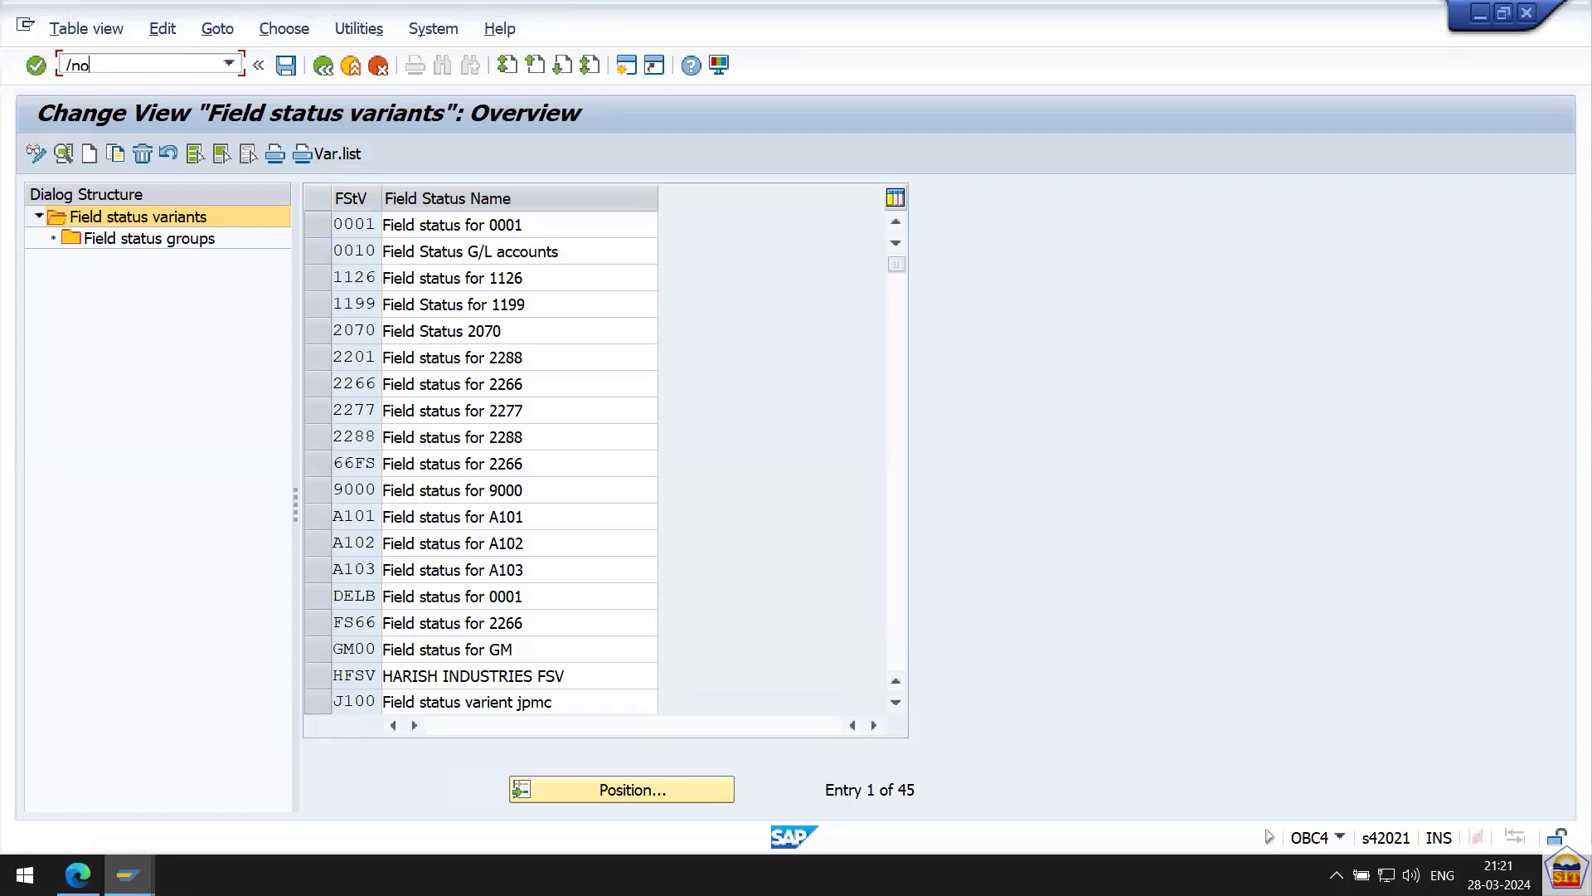
pyautogui.write('bc5')
pyautogui.press('Return')
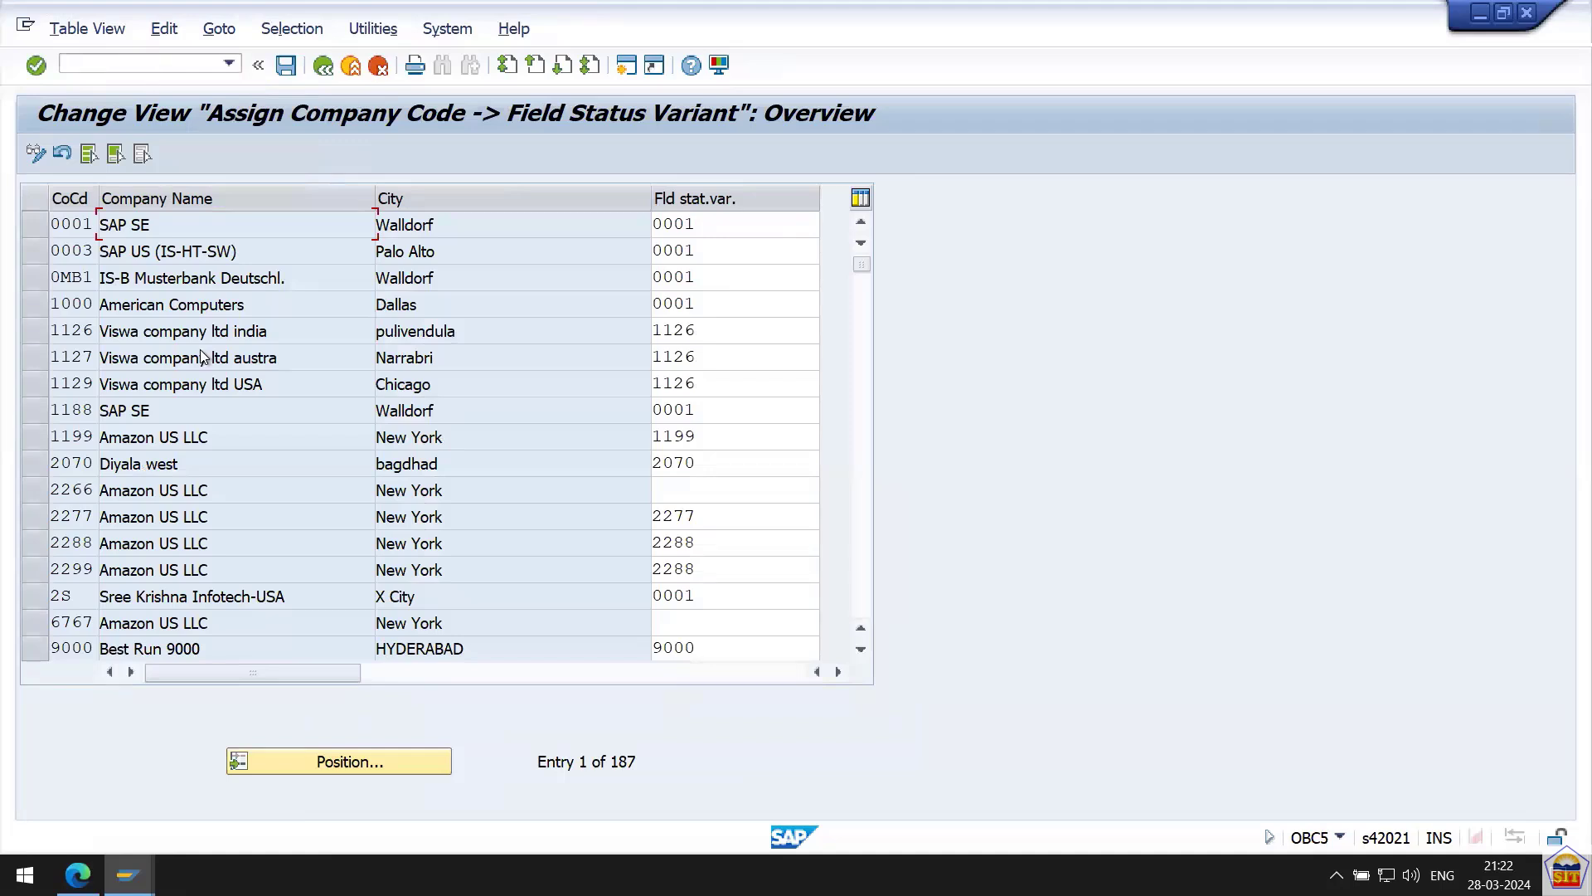
pyautogui.click(365, 761)
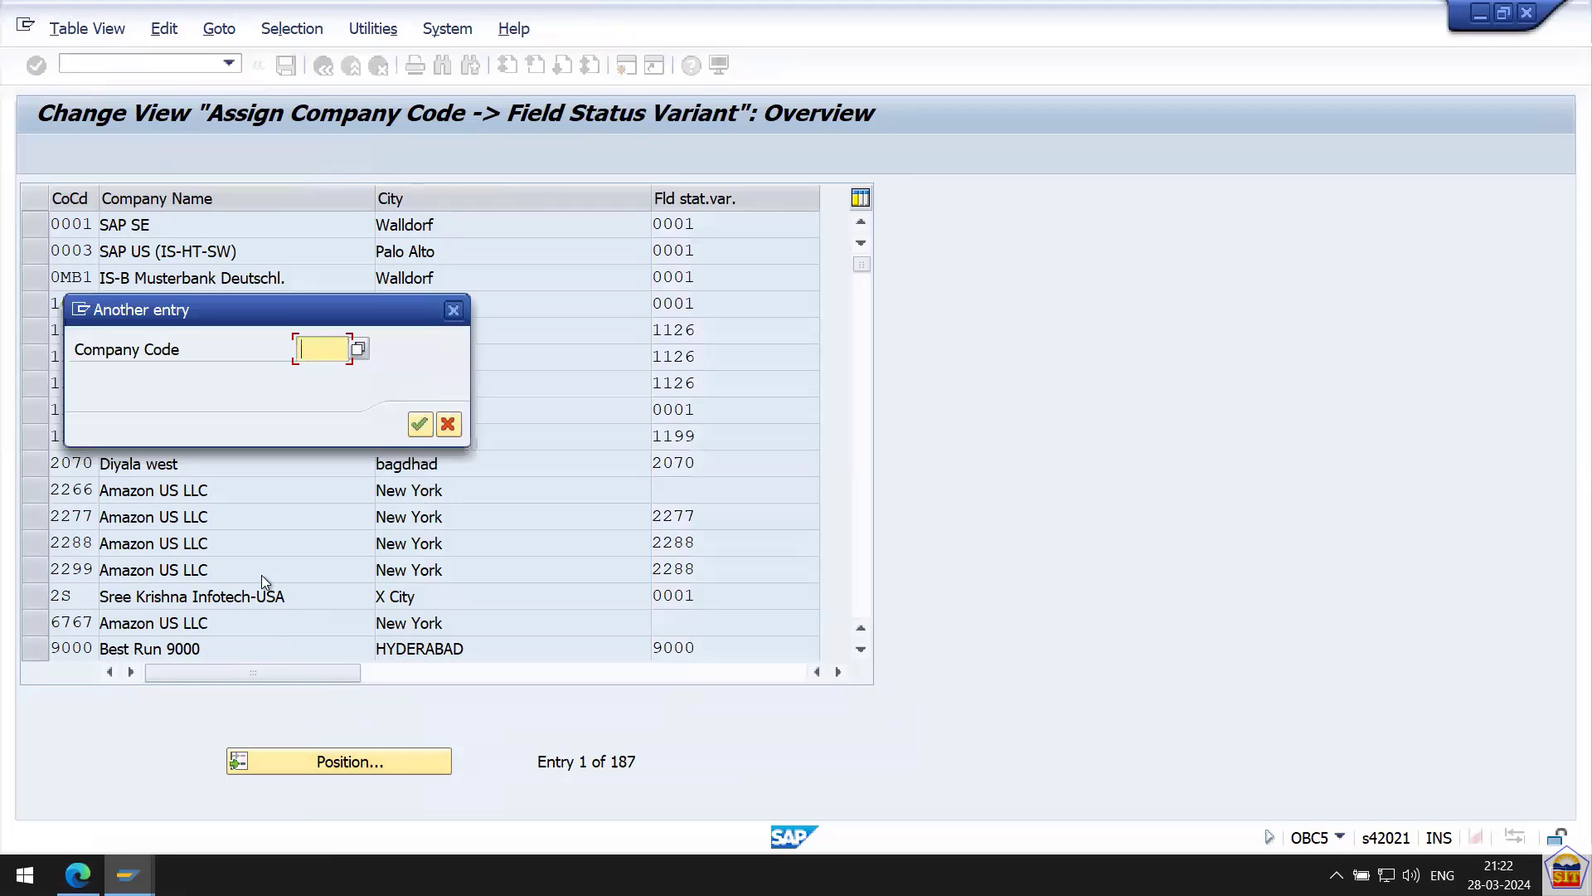
pyautogui.write('2266')
pyautogui.press('Return')
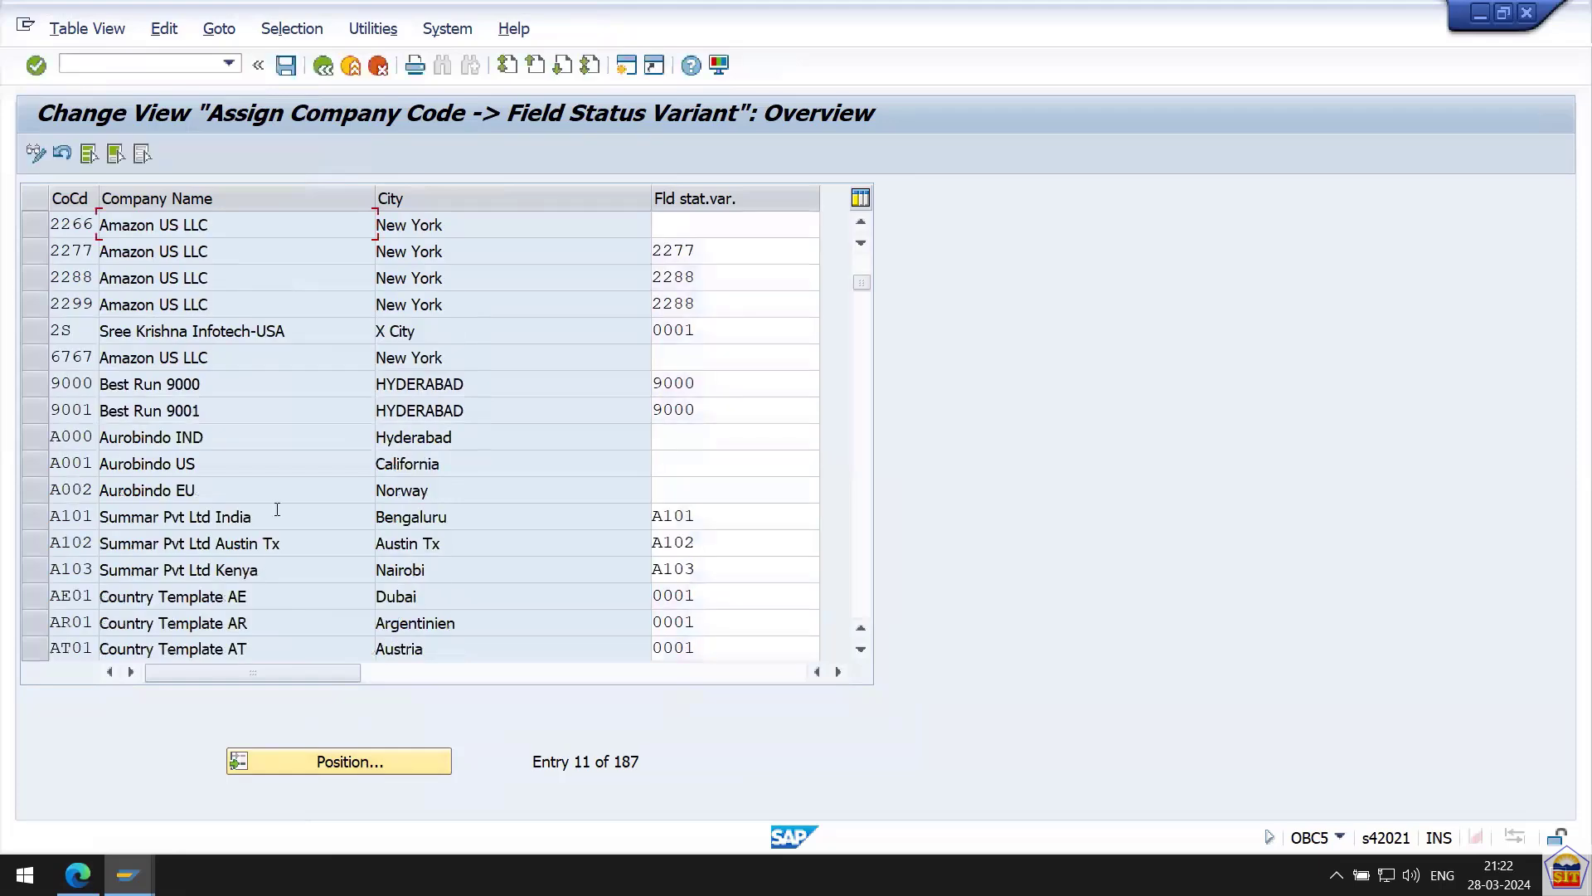
# Enter field status variant 2266 for company code 2266 and save under the Enterprise Structure for 2266 request.
pyautogui.click(692, 226)
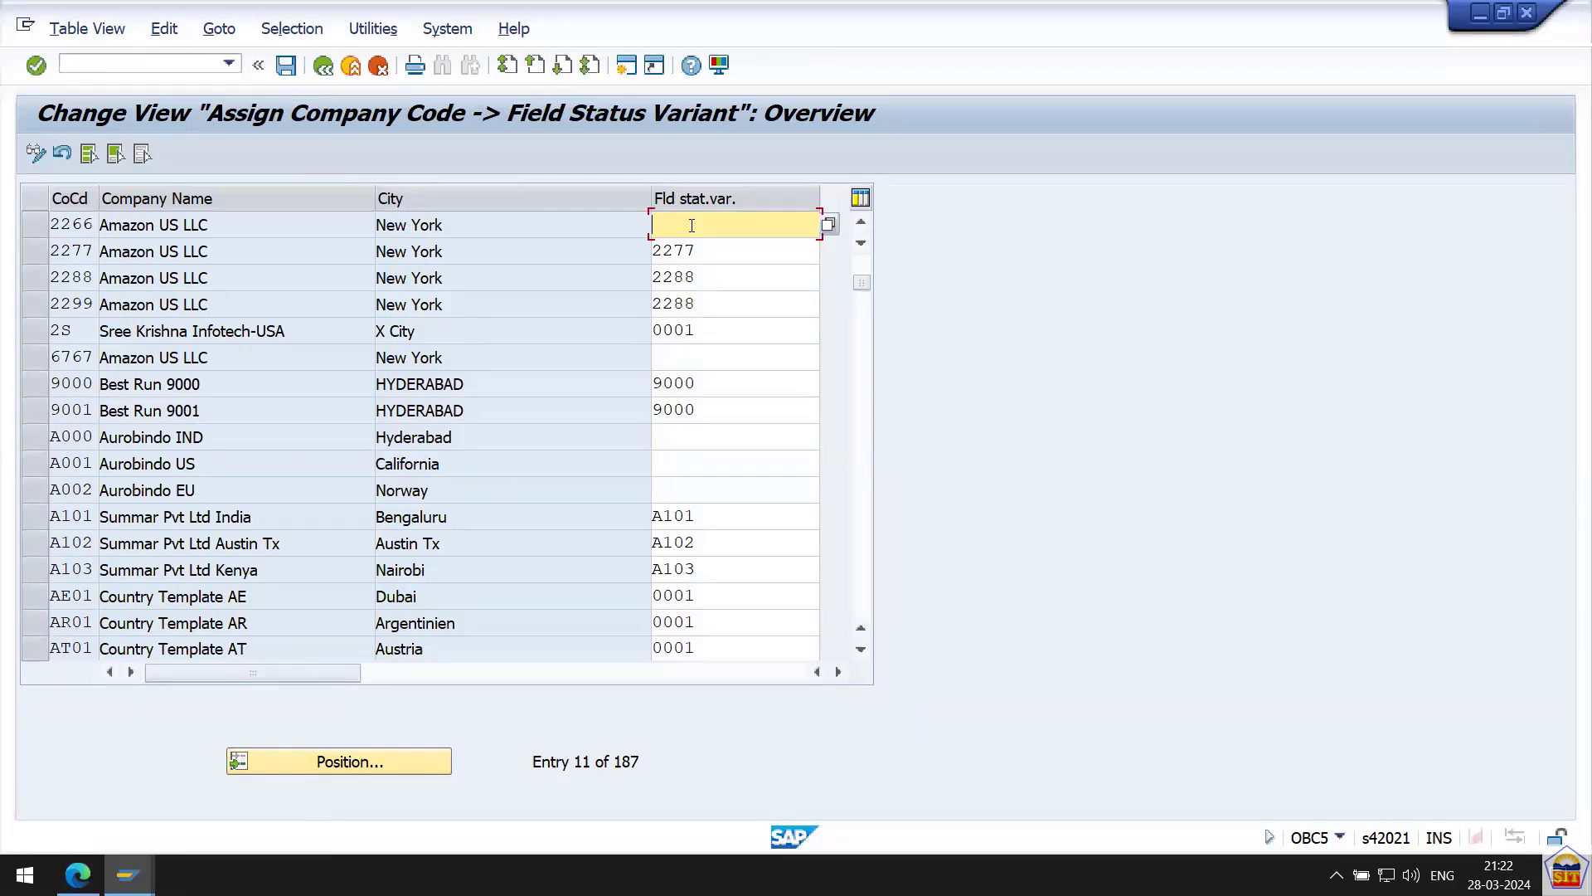
pyautogui.write('2266')
pyautogui.hotkey('ctrl', 's')
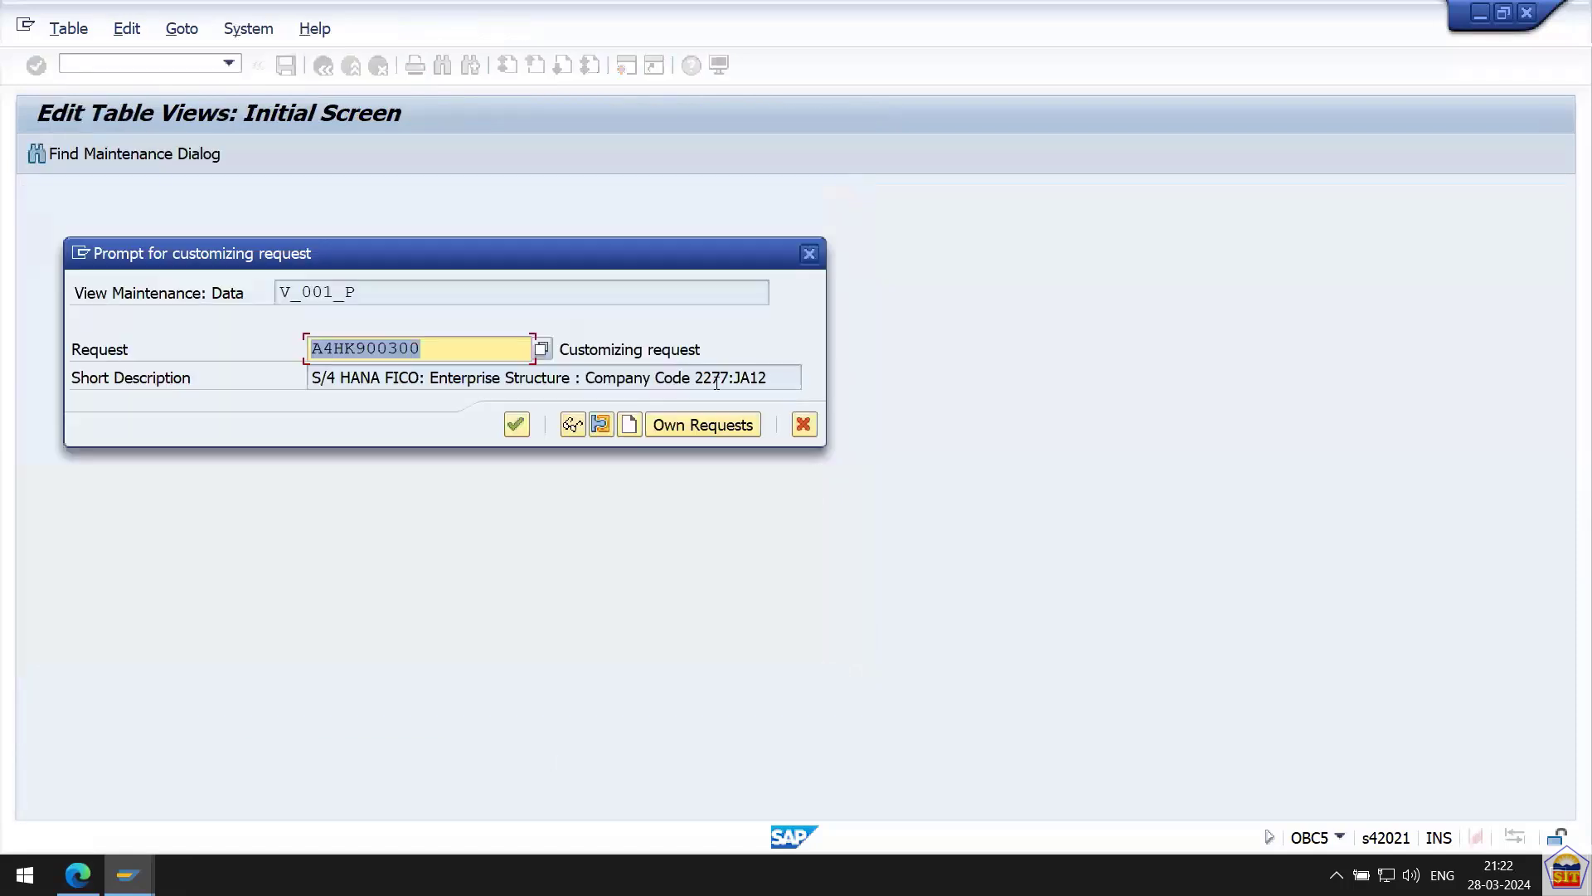
pyautogui.click(683, 422)
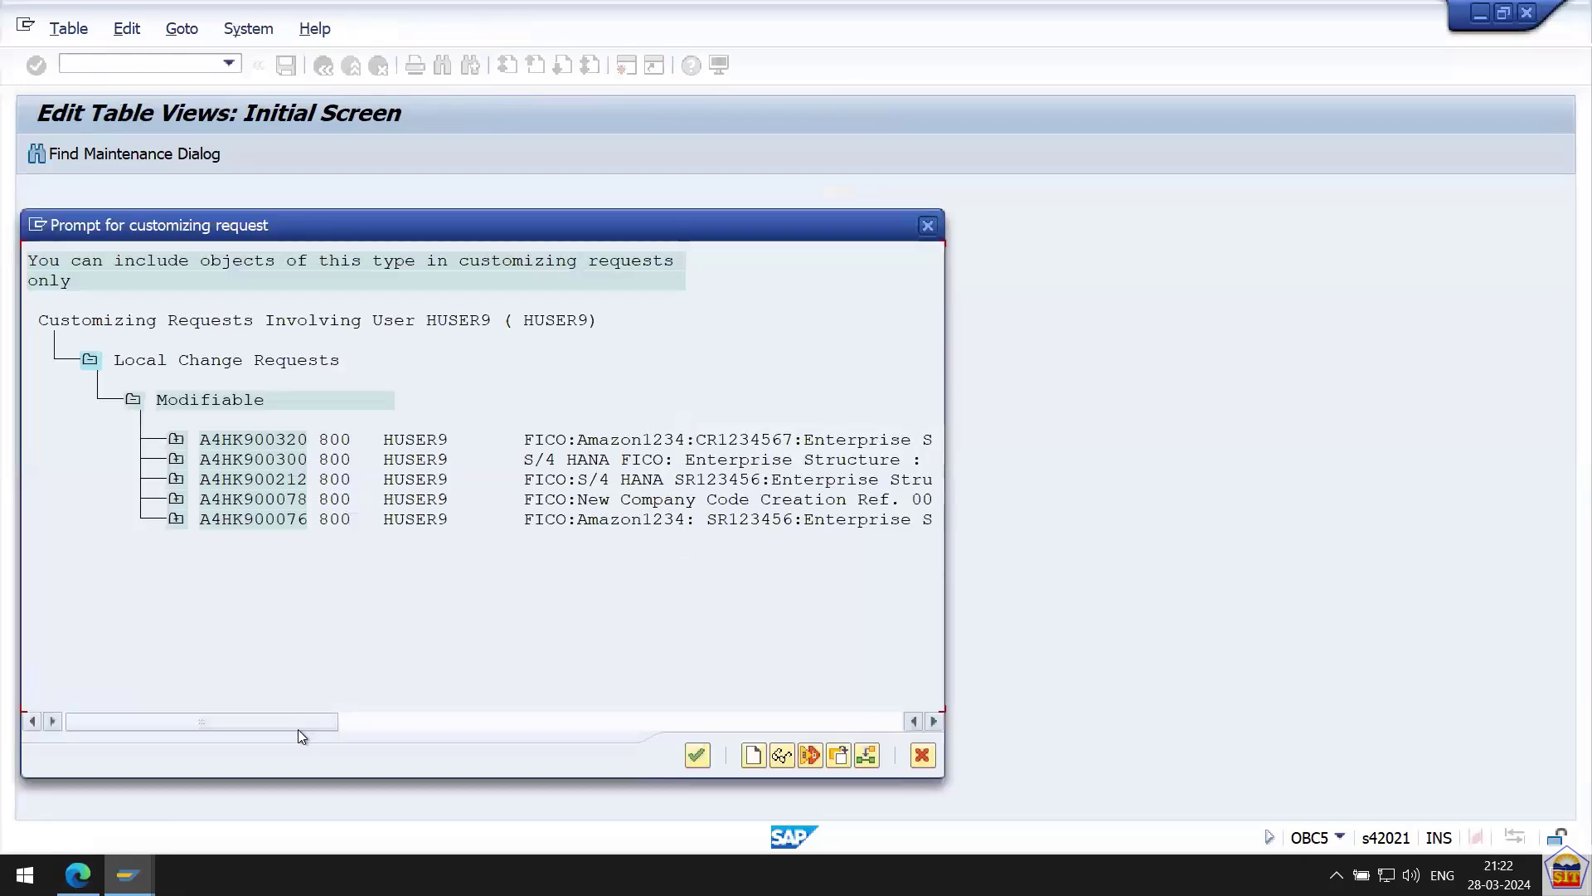
pyautogui.moveTo(297, 729); pyautogui.dragTo(391, 731)
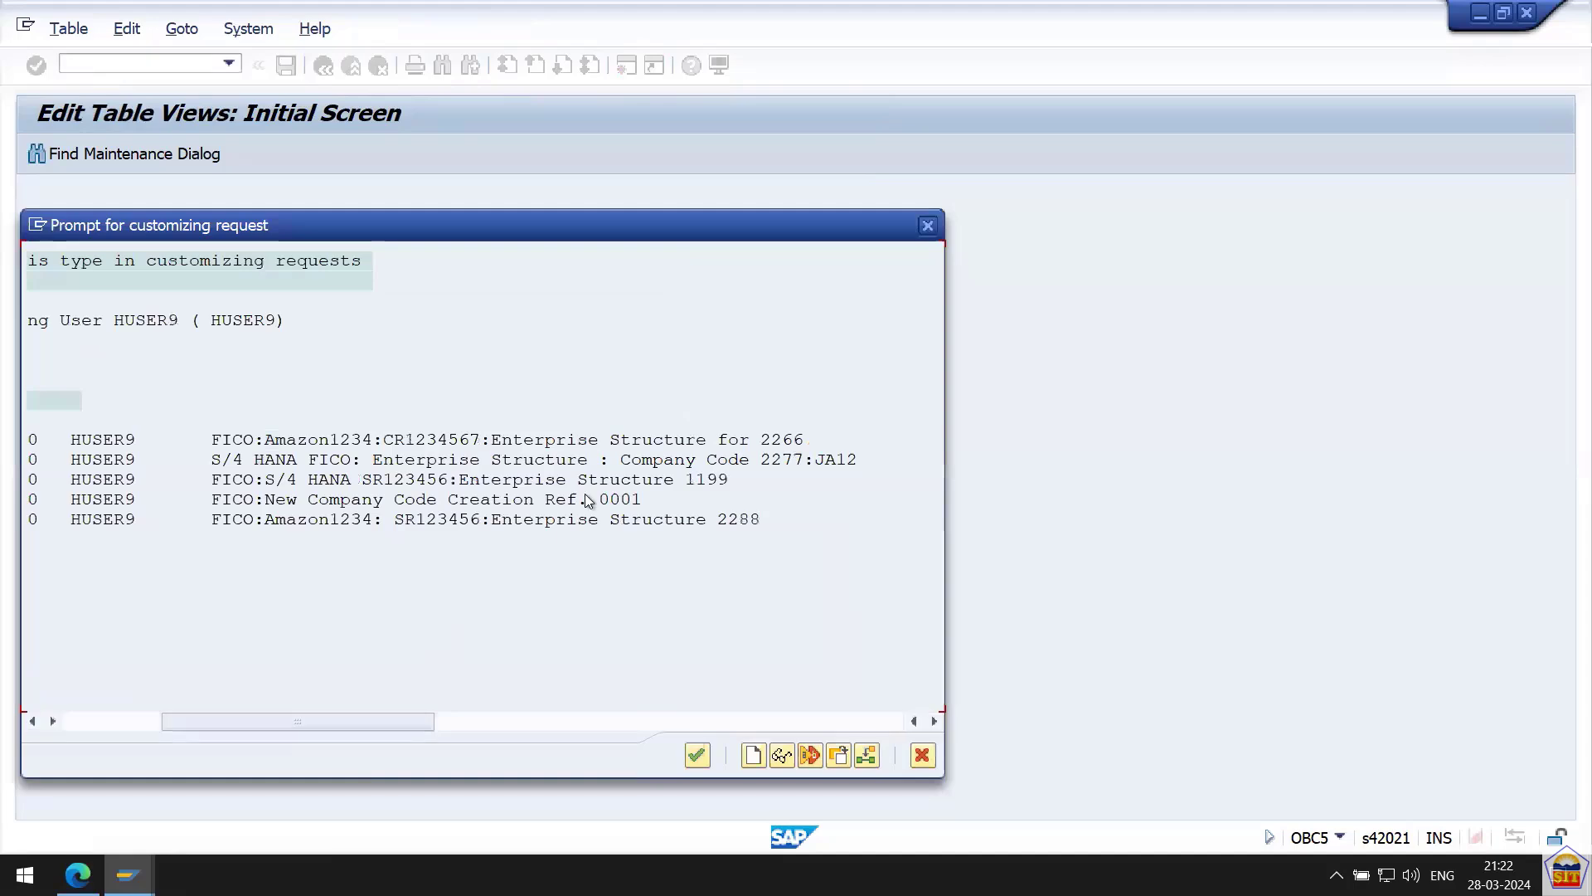
pyautogui.doubleClick(700, 441)
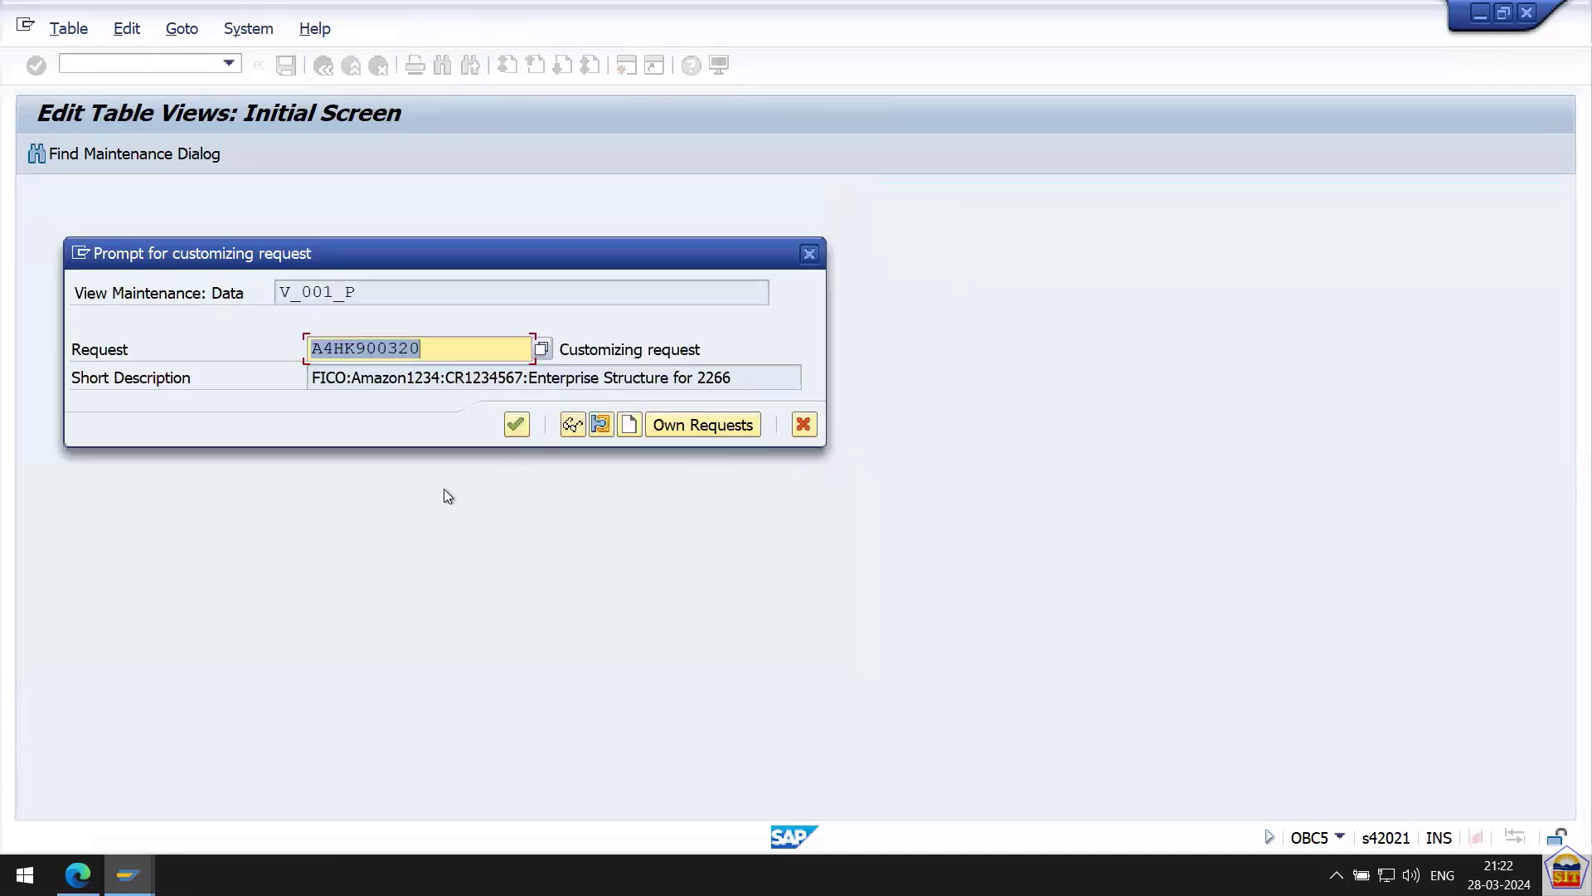
pyautogui.press('Return')
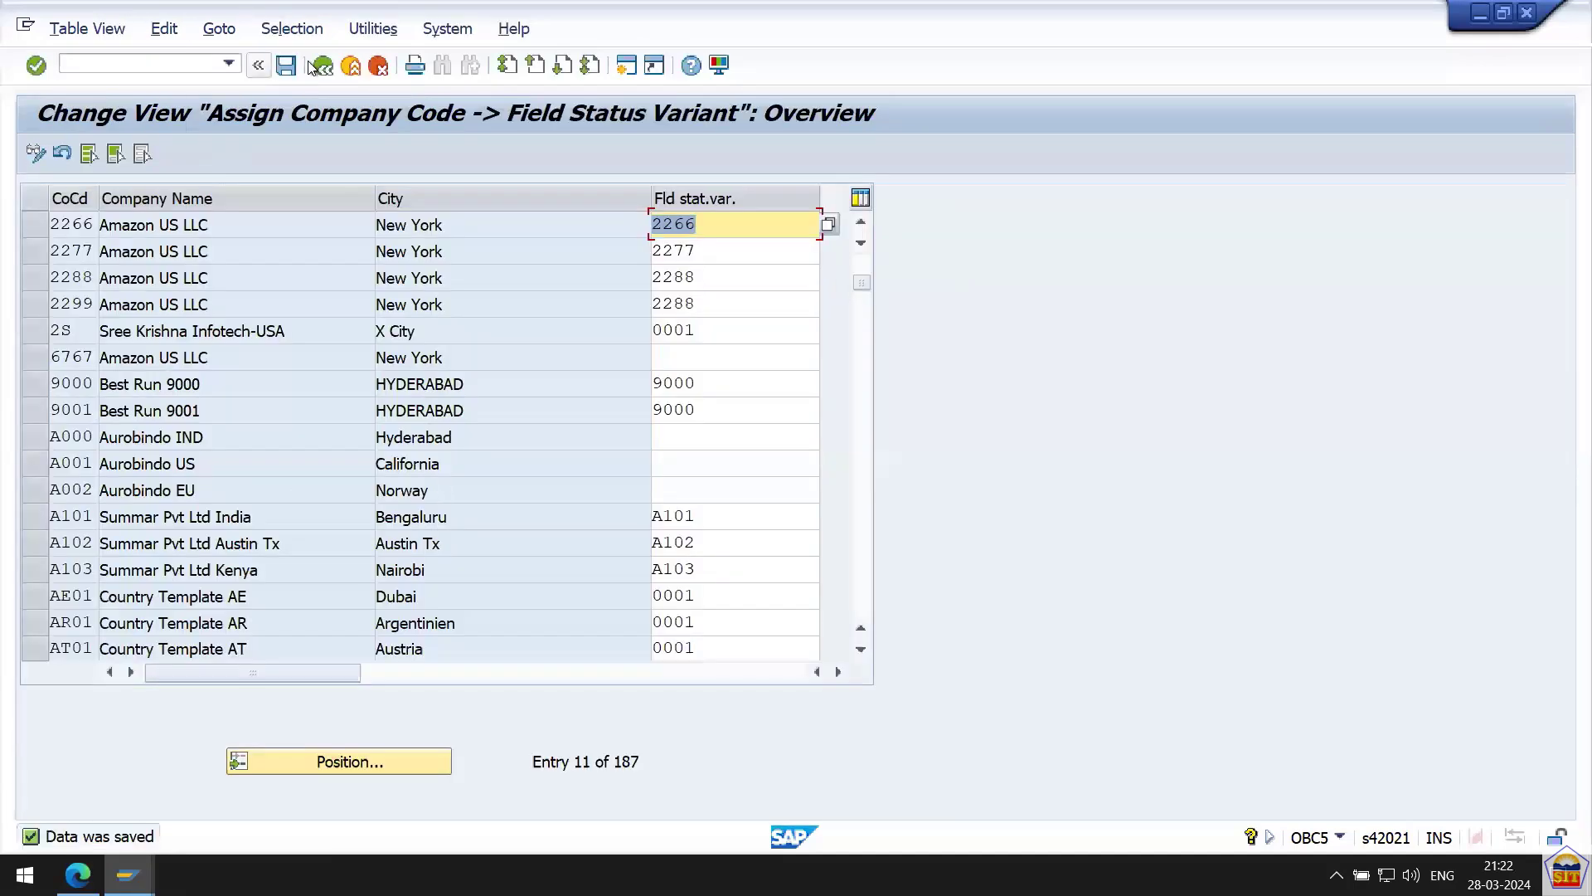
pyautogui.click(326, 69)
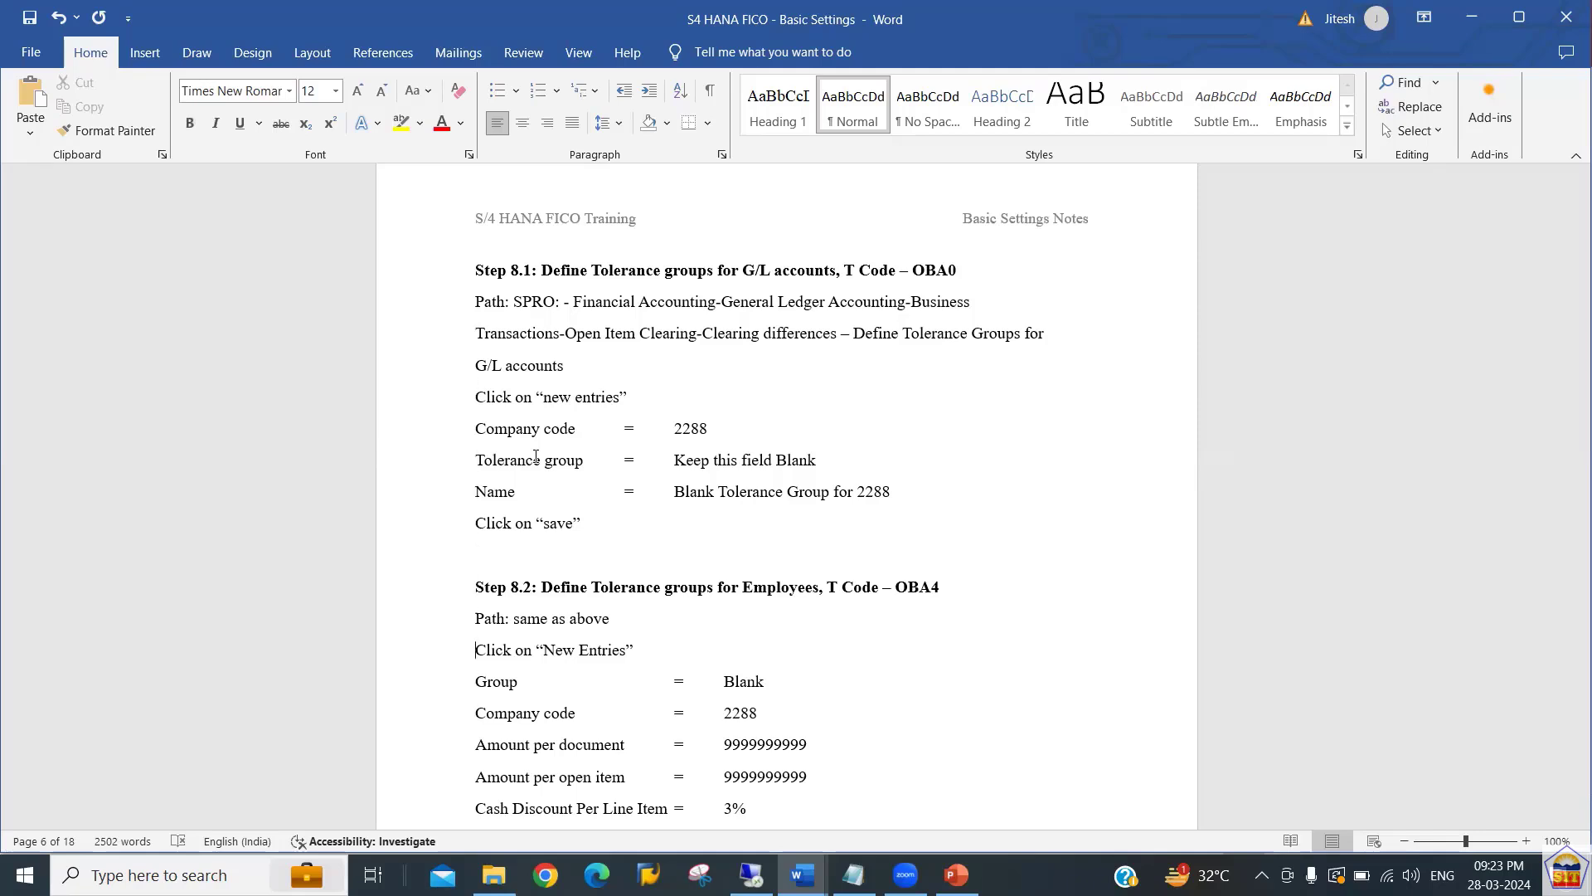
# Read the Step 8.1 OBA0 notes, from the Tolerance group line to the Path line.
pyautogui.press('Up')
pyautogui.press('Up')
pyautogui.press('Up')
pyautogui.press('Up')
pyautogui.press('Up')
pyautogui.press('Up')
pyautogui.press('Down')
# Go over the Step 8.1 G/L tolerance-group lines in the notes.
pyautogui.scroll(3, 535, 456)
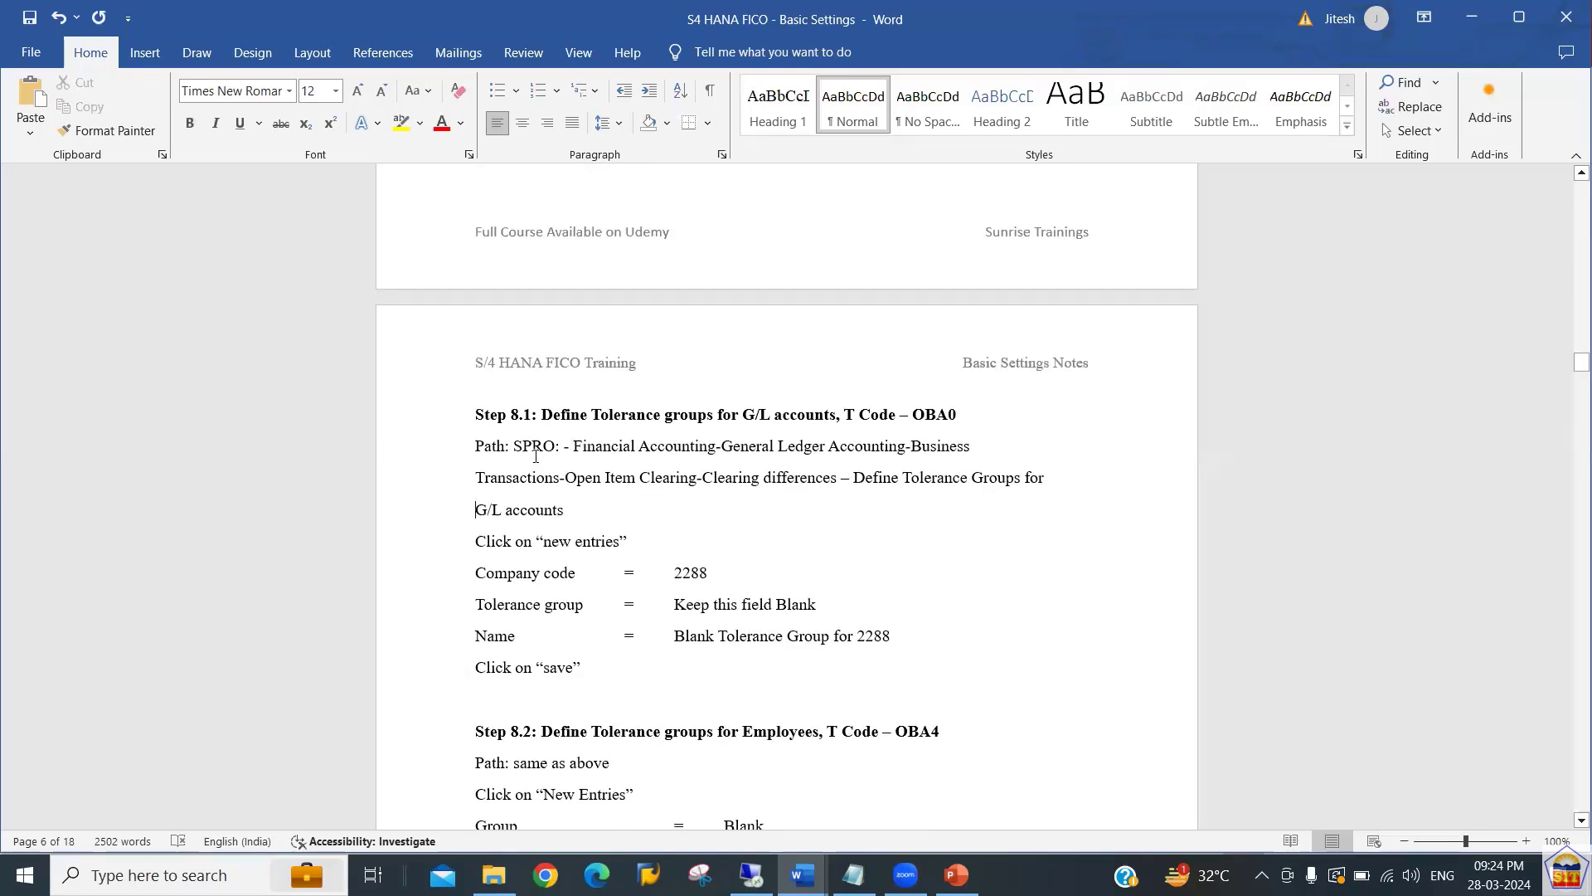
pyautogui.press('Down')
pyautogui.press('Down')
pyautogui.press('Down')
pyautogui.press('Down')
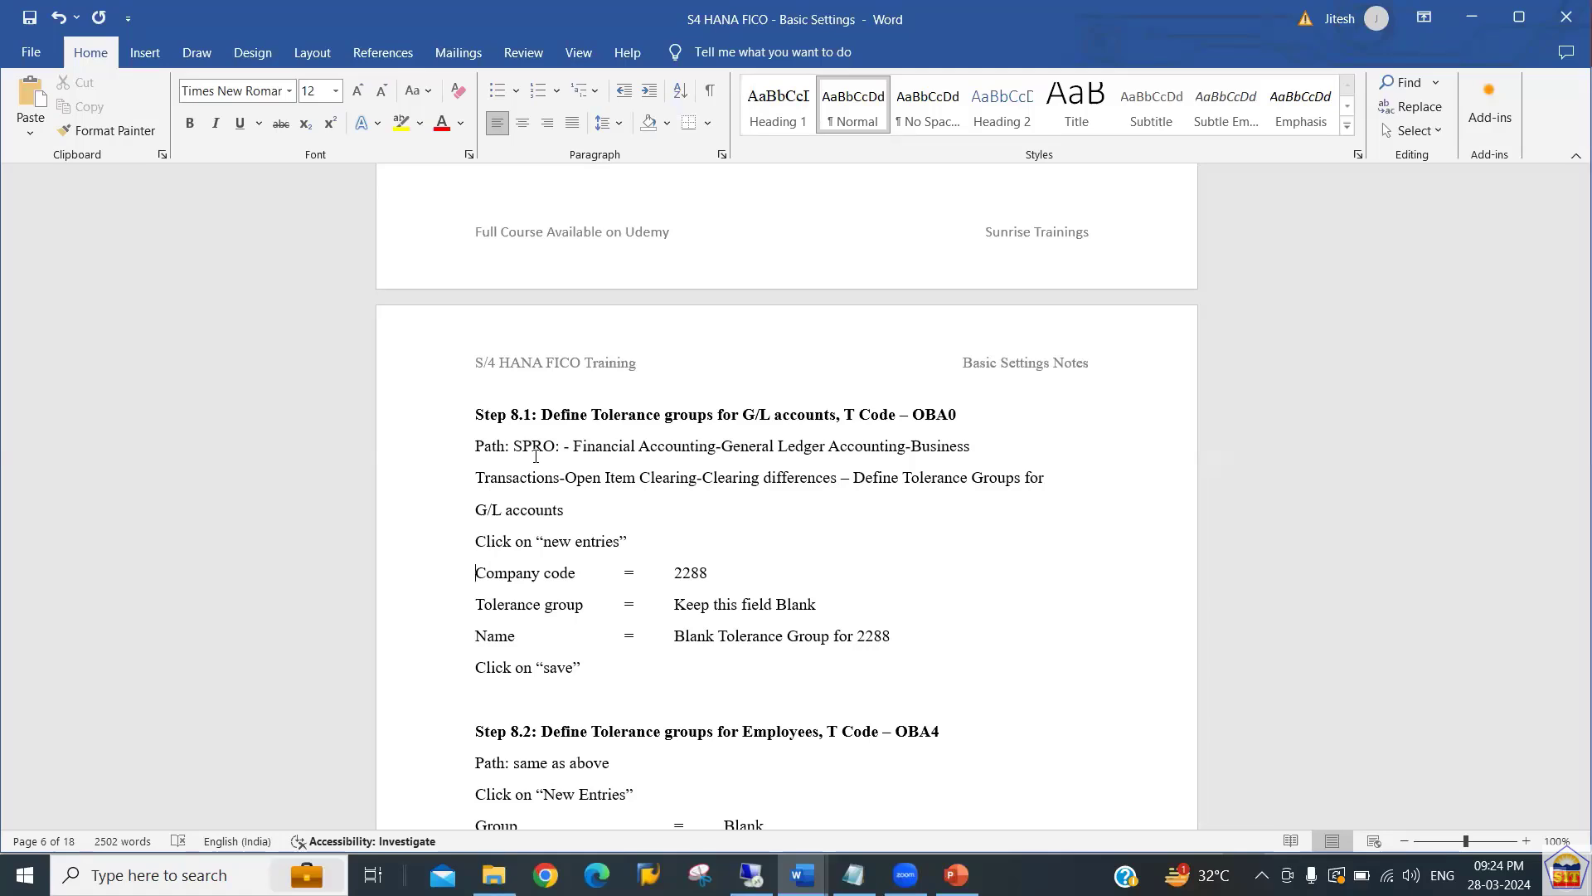
pyautogui.press('Down')
pyautogui.press('Down')
pyautogui.press('Down')
pyautogui.press('Down')
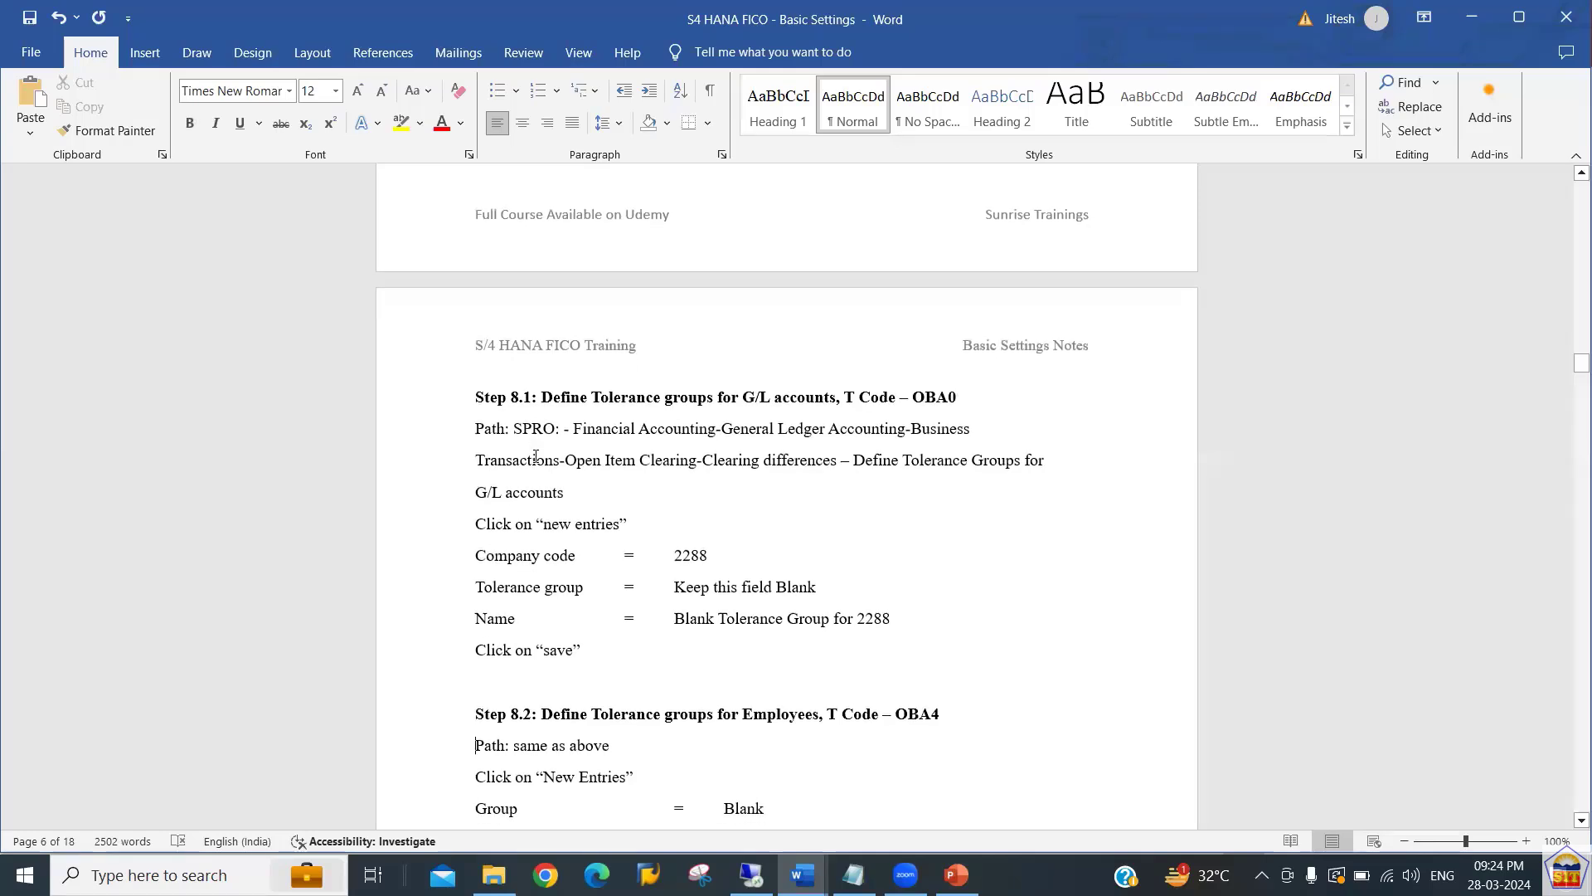
pyautogui.press('Up')
pyautogui.press('Up')
pyautogui.press('Up')
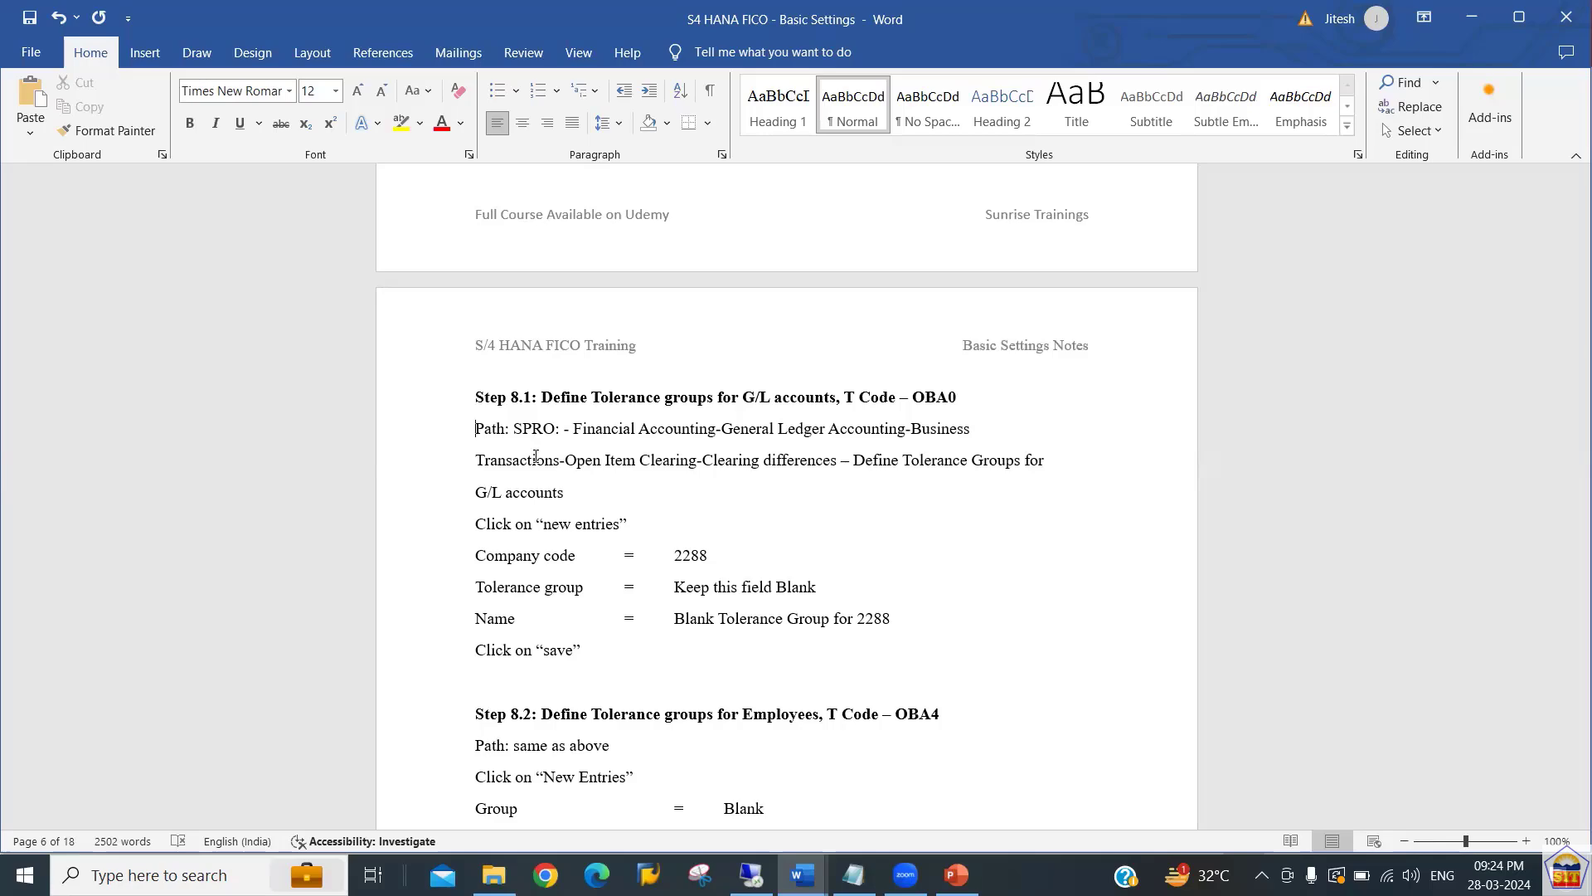
# Run OBA0 in the SAP session and browse the 88 existing G/L tolerance groups.
pyautogui.hotkey('alt', 'Tab')
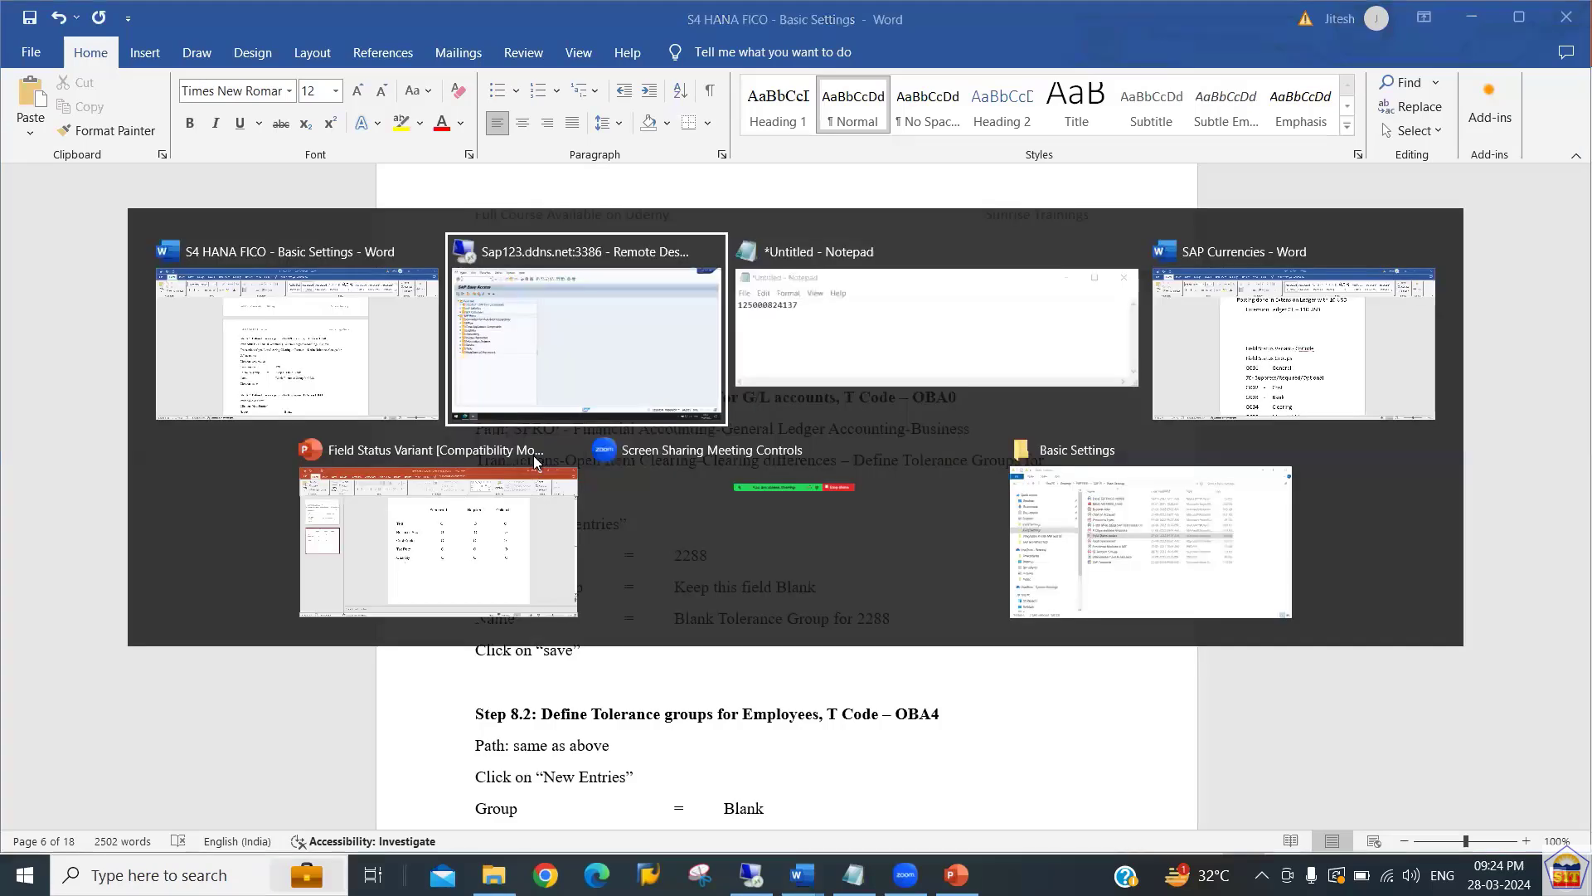
pyautogui.write('/noba0')
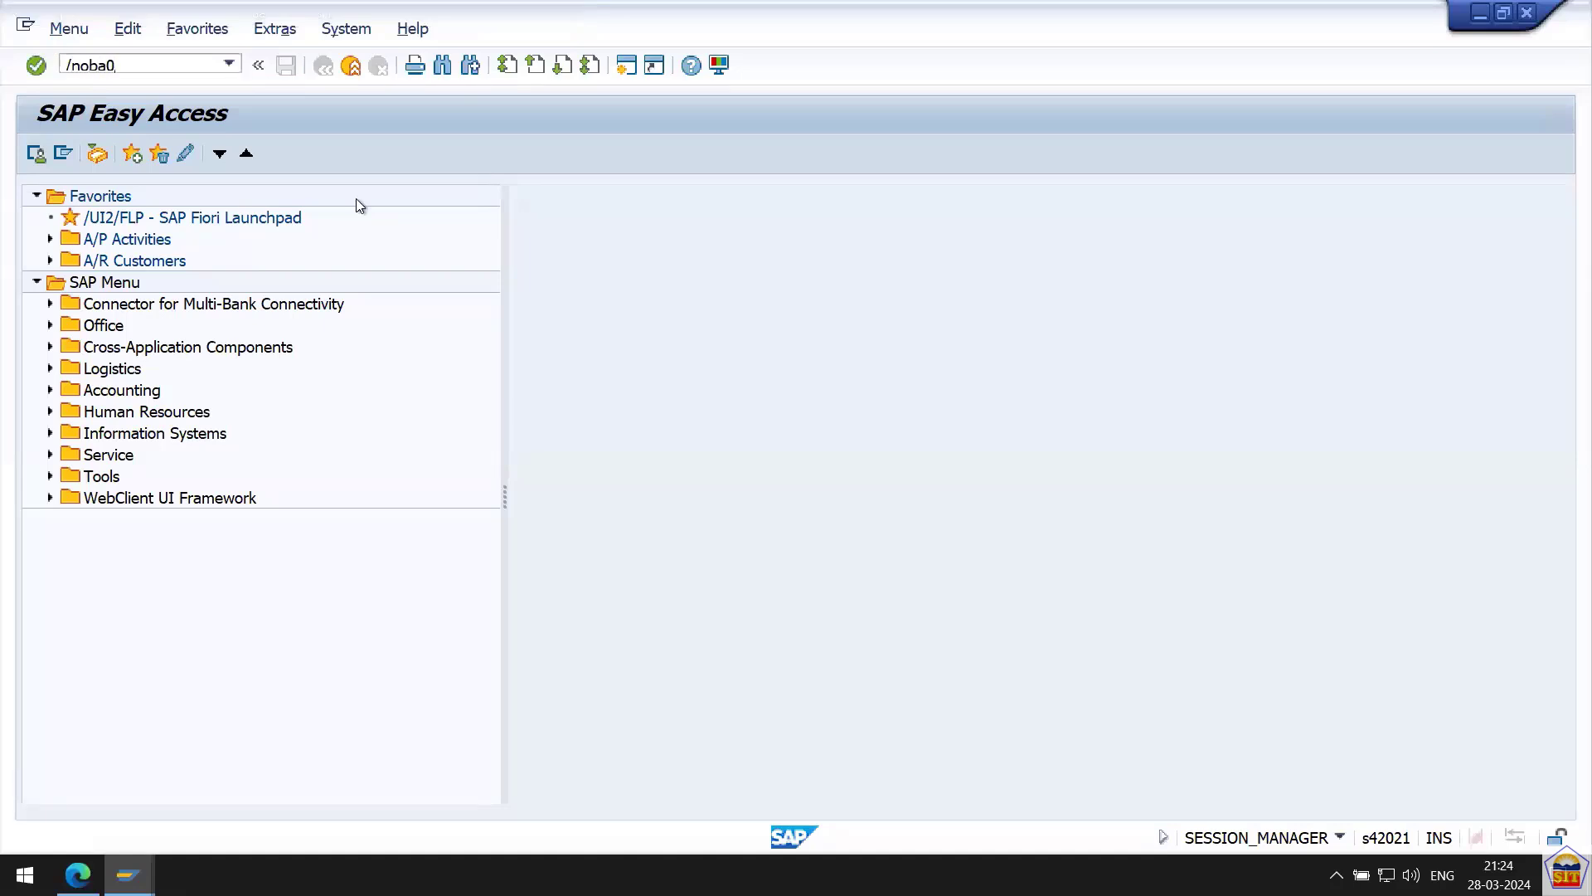
pyautogui.press('Return')
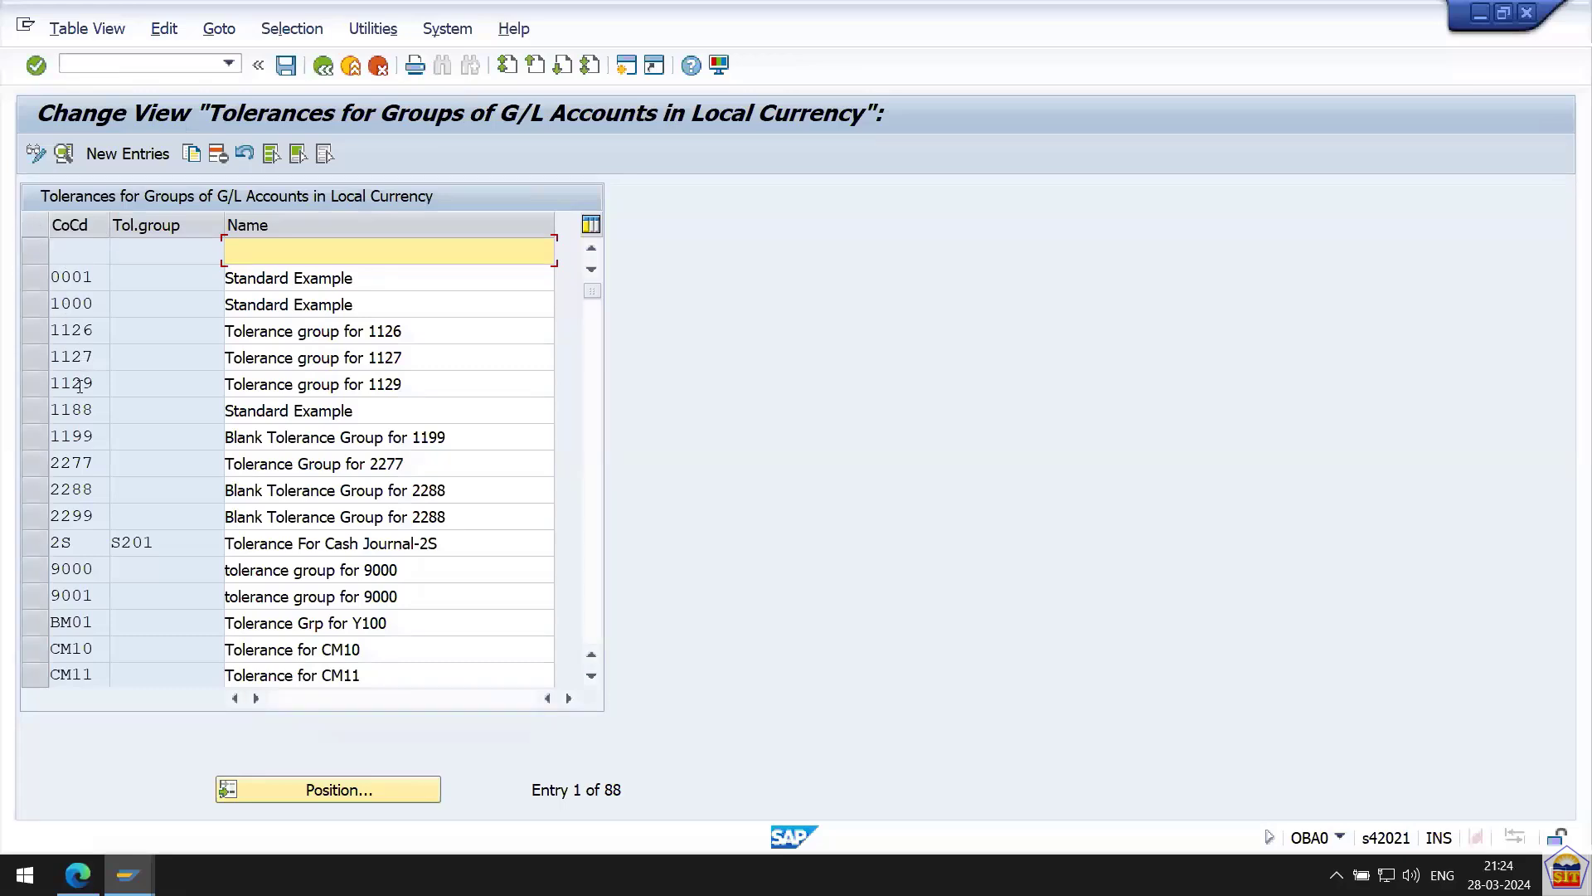
pyautogui.click(153, 340)
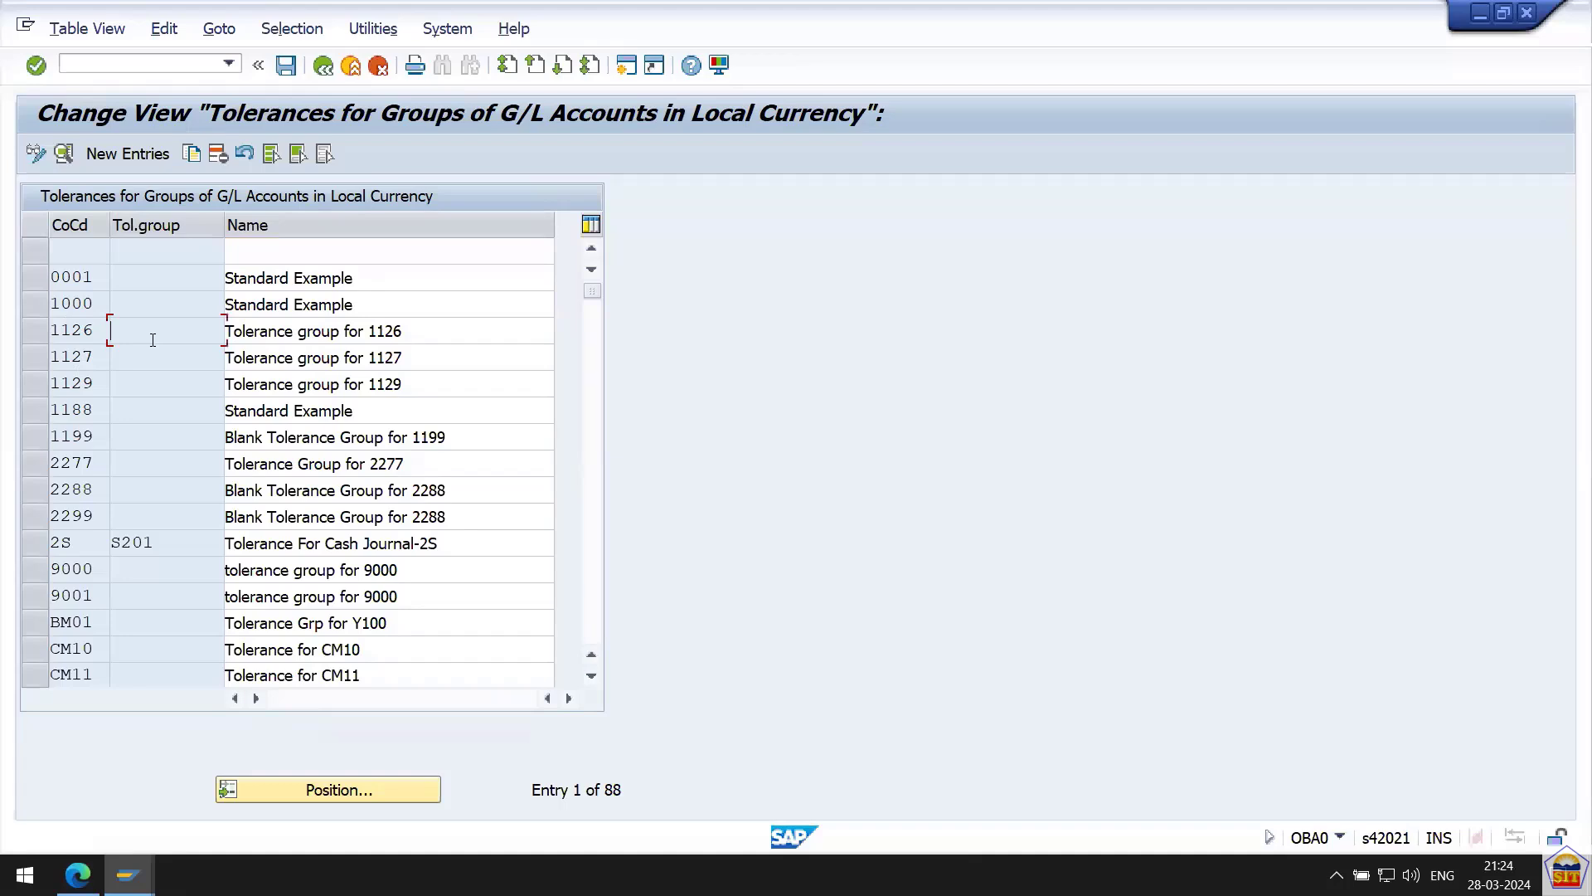
pyautogui.press('Down')
pyautogui.press('Down')
pyautogui.press('Down')
pyautogui.press('Down')
pyautogui.press('Down')
pyautogui.press('Down')
pyautogui.press('Down')
pyautogui.press('Down')
# Create a tolerance group for company code 2266 described 'Blank Tolerance Group for 2266'.
pyautogui.click(141, 153)
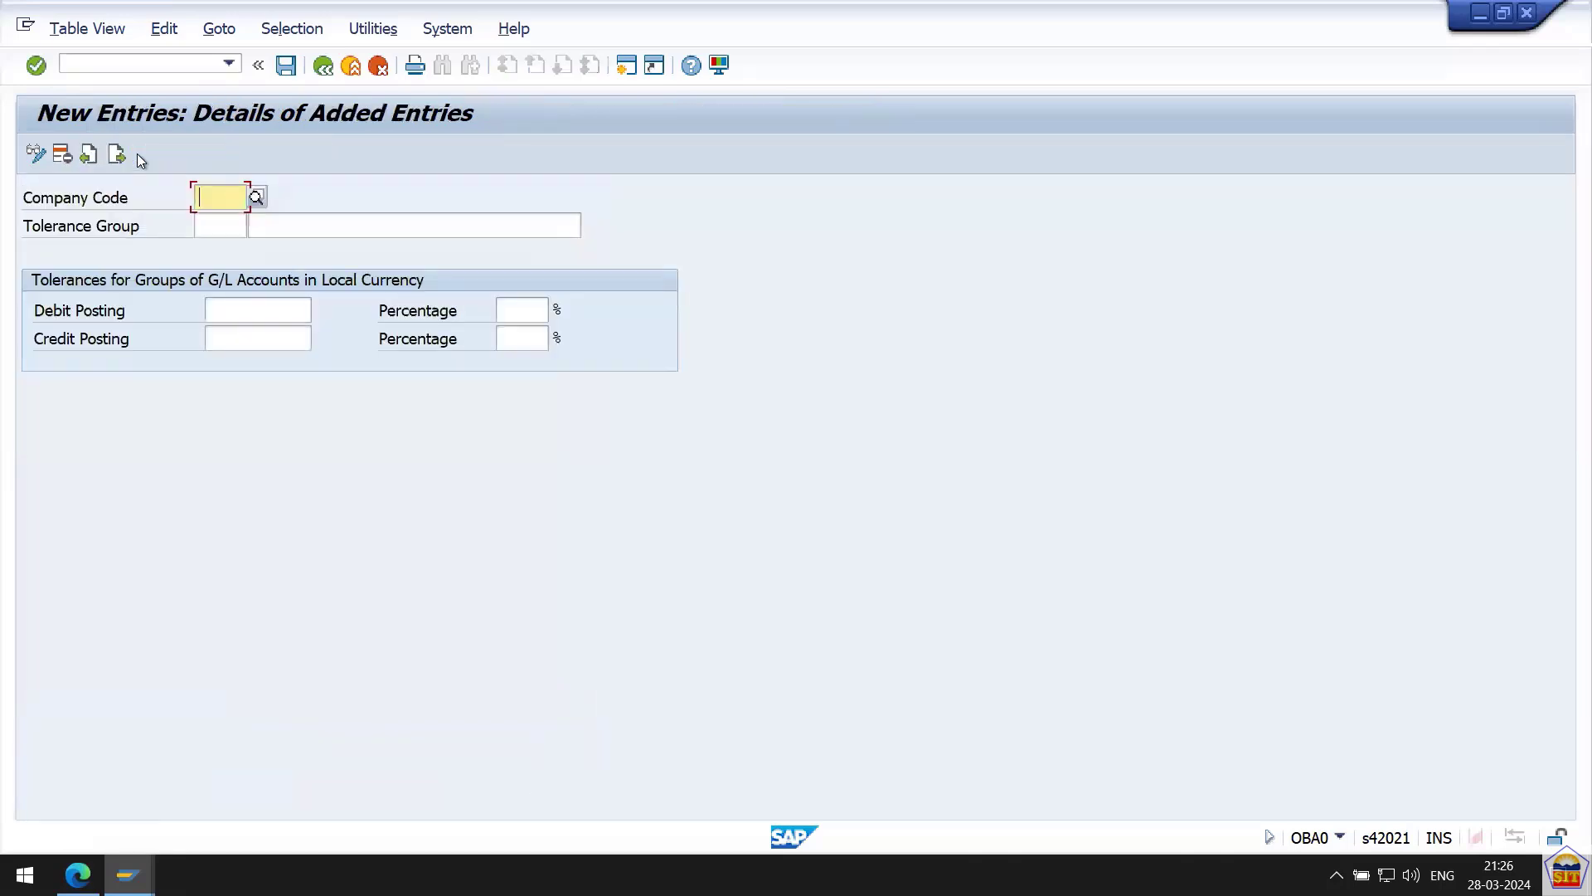
pyautogui.write('2266')
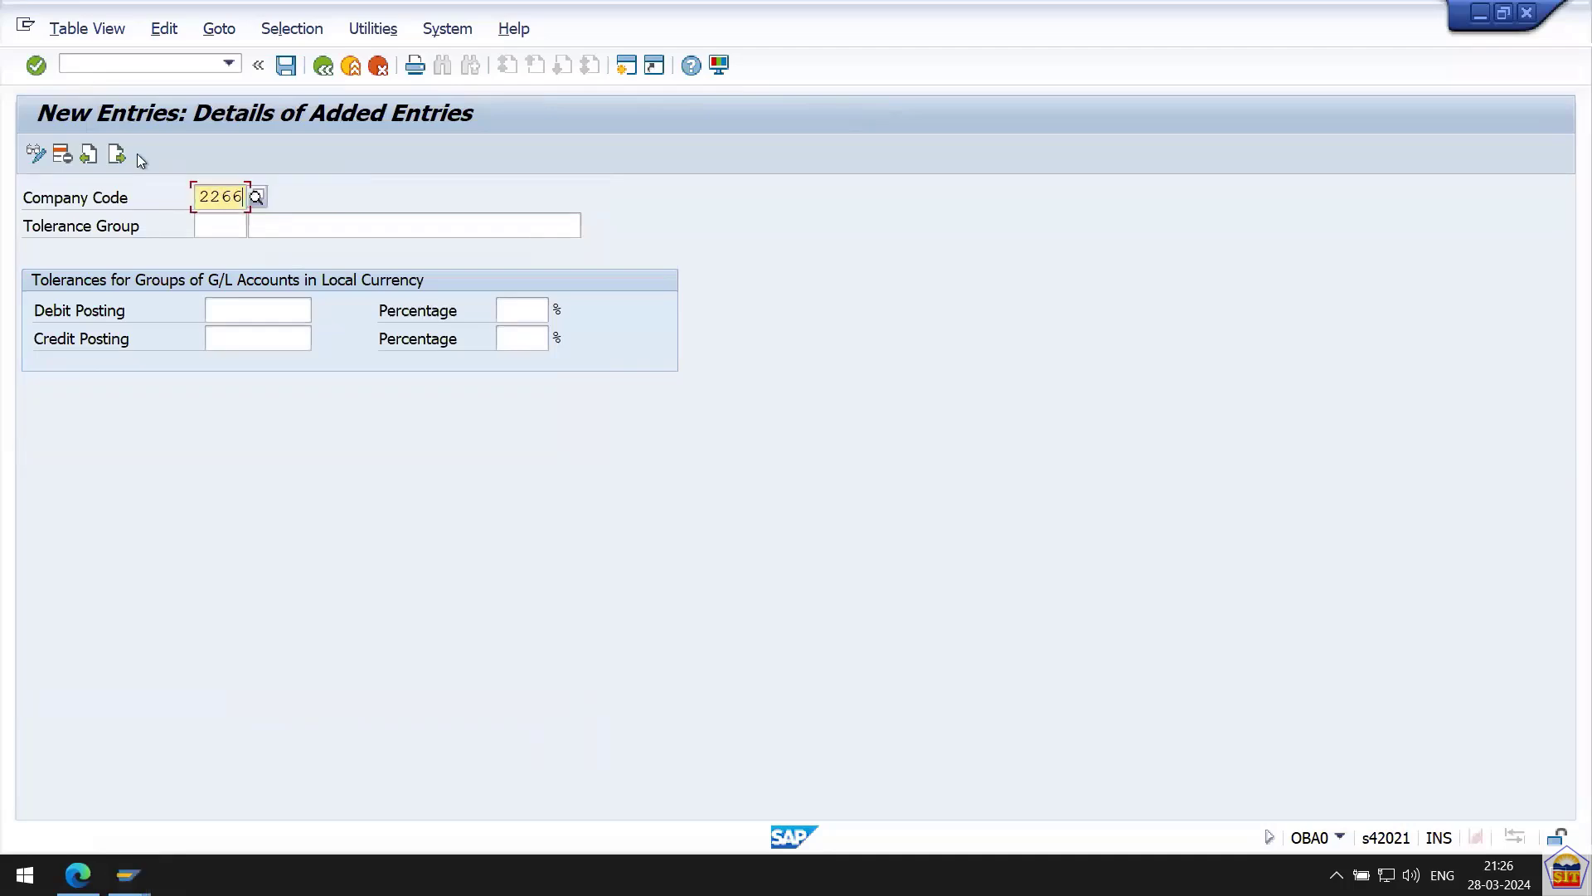
pyautogui.press('Tab')
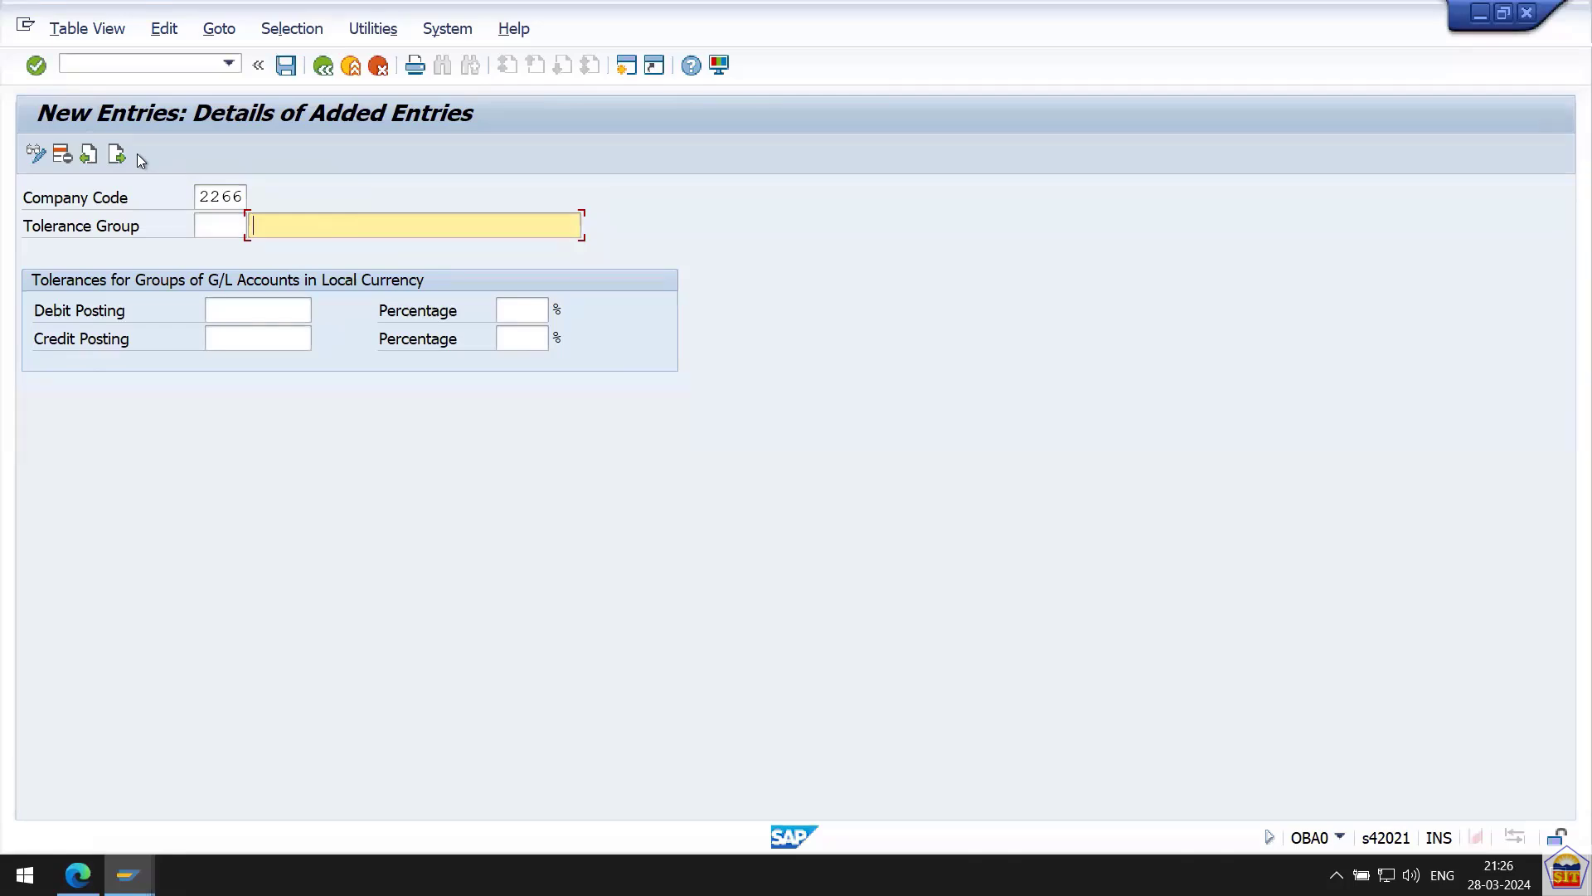
pyautogui.press('BackSpace')
pyautogui.press('Down')
pyautogui.press('Down')
pyautogui.press('Down')
pyautogui.press('Down')
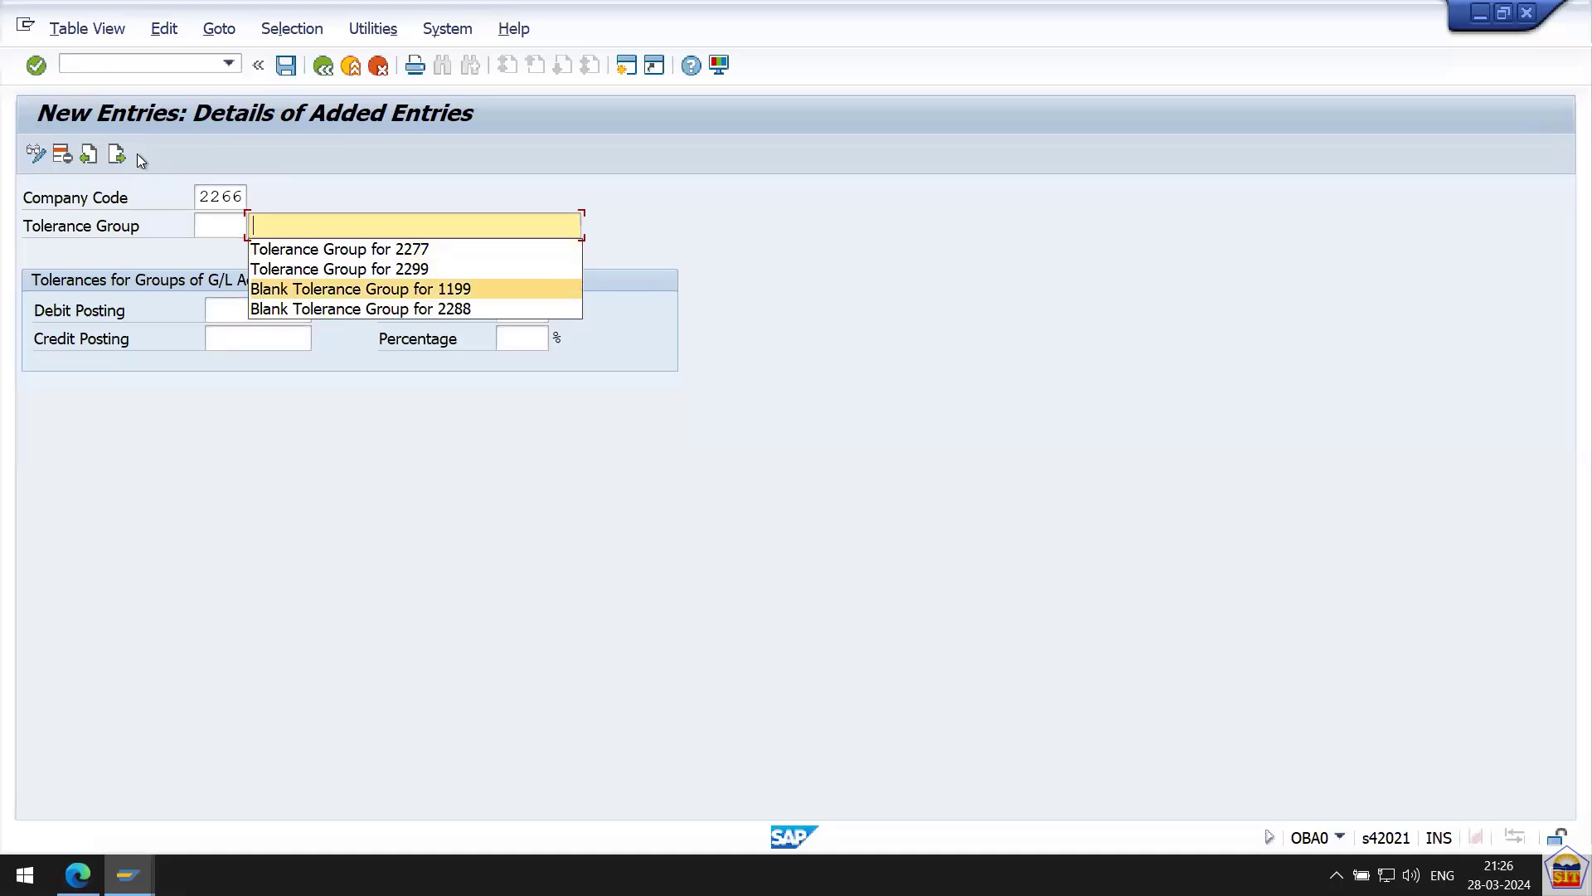
pyautogui.press('Return')
pyautogui.hotkey('shift', 'Tab')
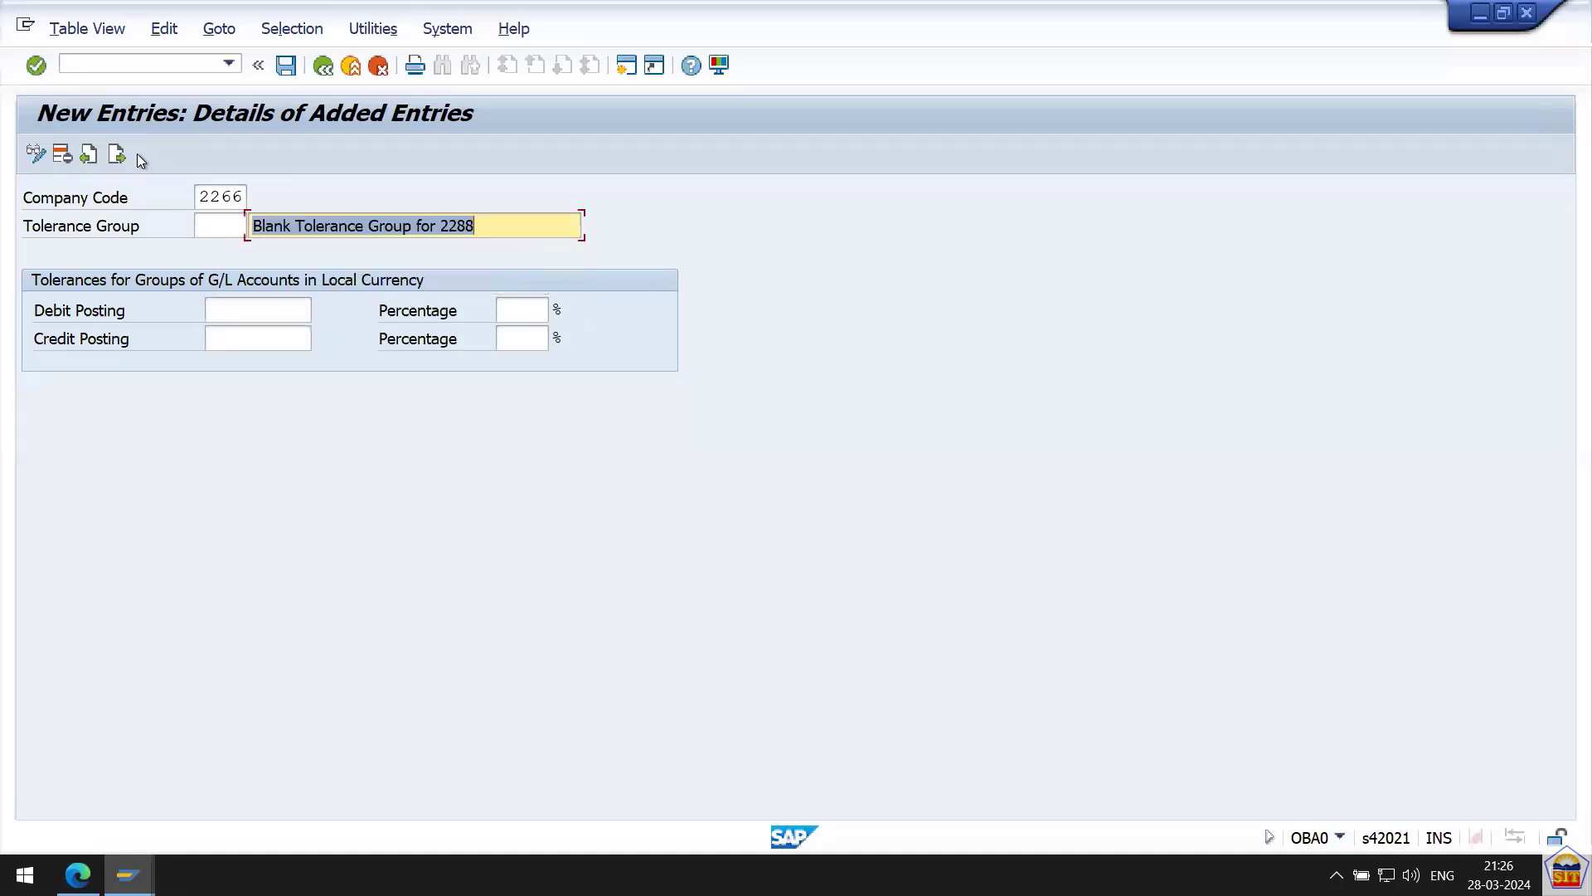
pyautogui.press('End')
pyautogui.press('BackSpace')
pyautogui.press('BackSpace')
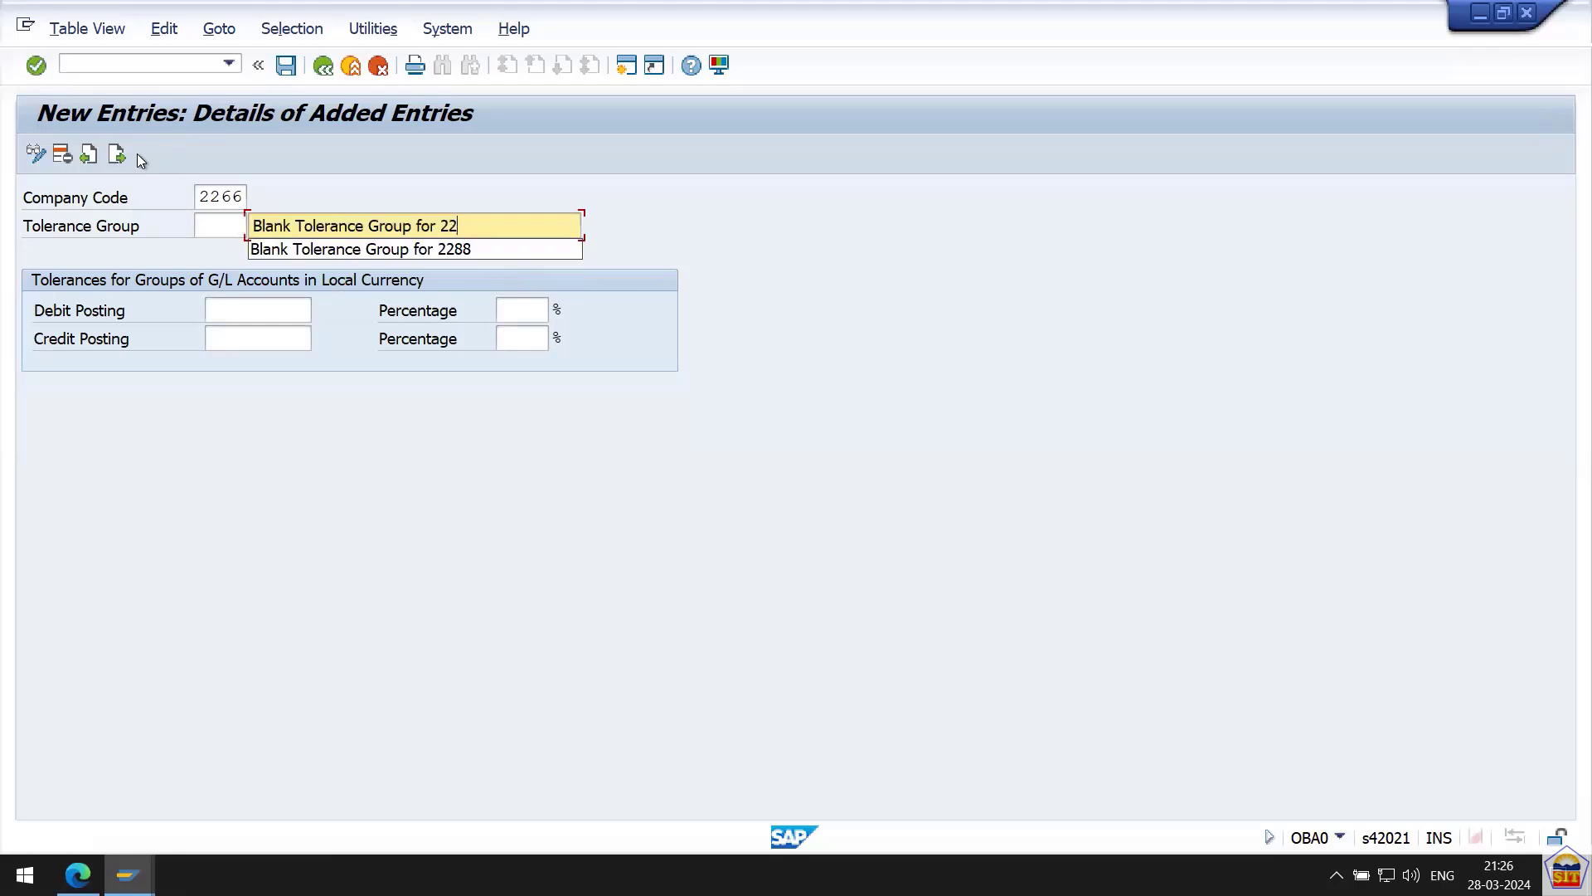
pyautogui.write('66')
pyautogui.press('Return')
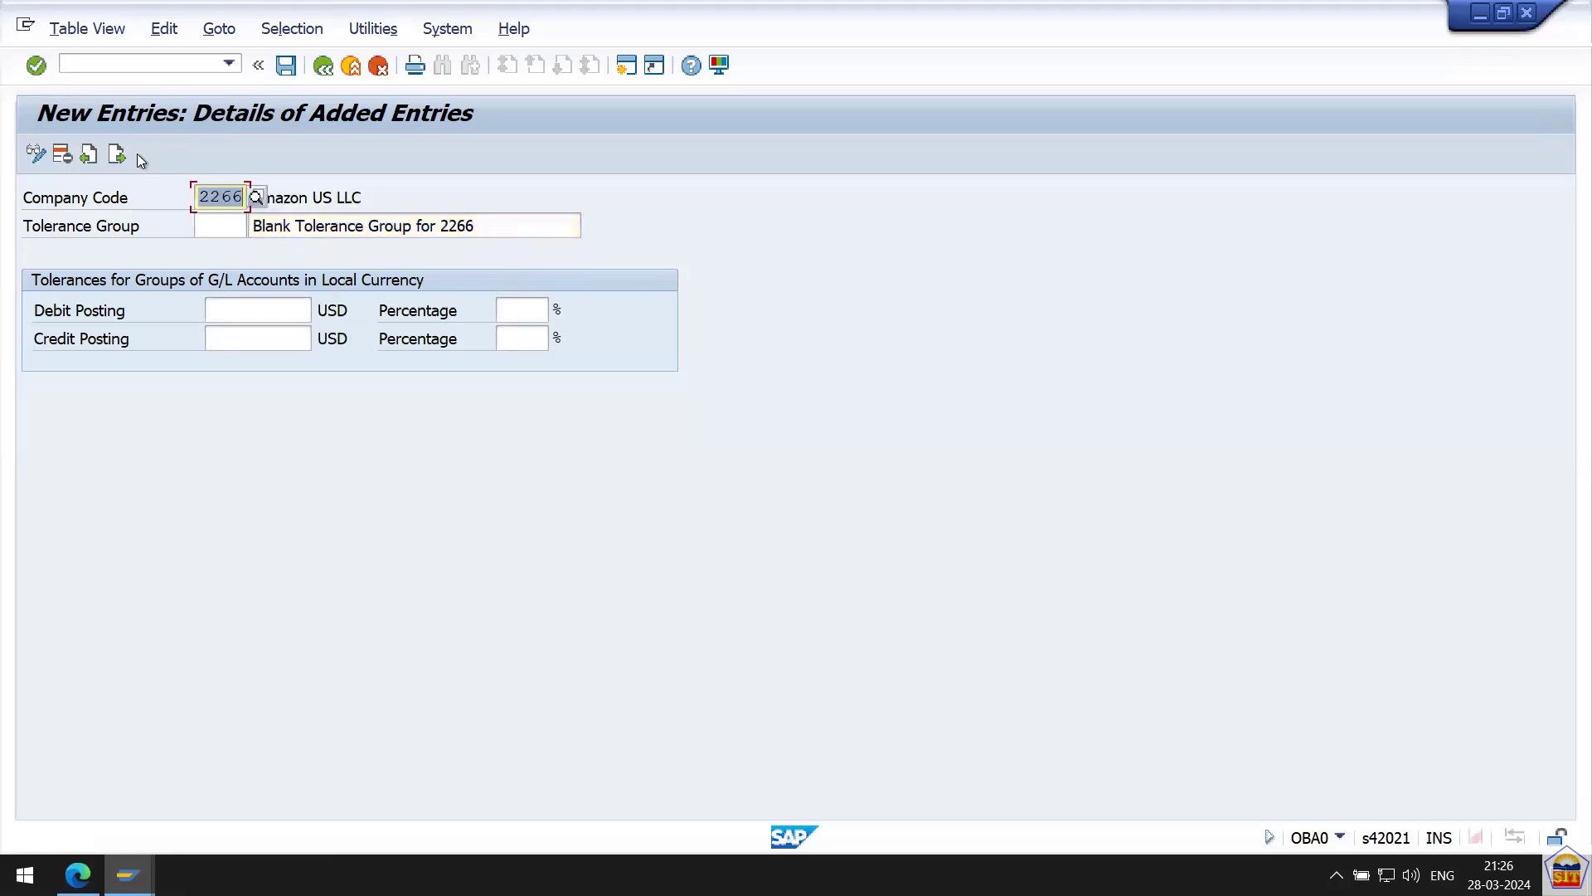
# Save the new tolerance group under the customizing request and return to the list.
pyautogui.hotkey('ctrl', 's')
pyautogui.press('Return')
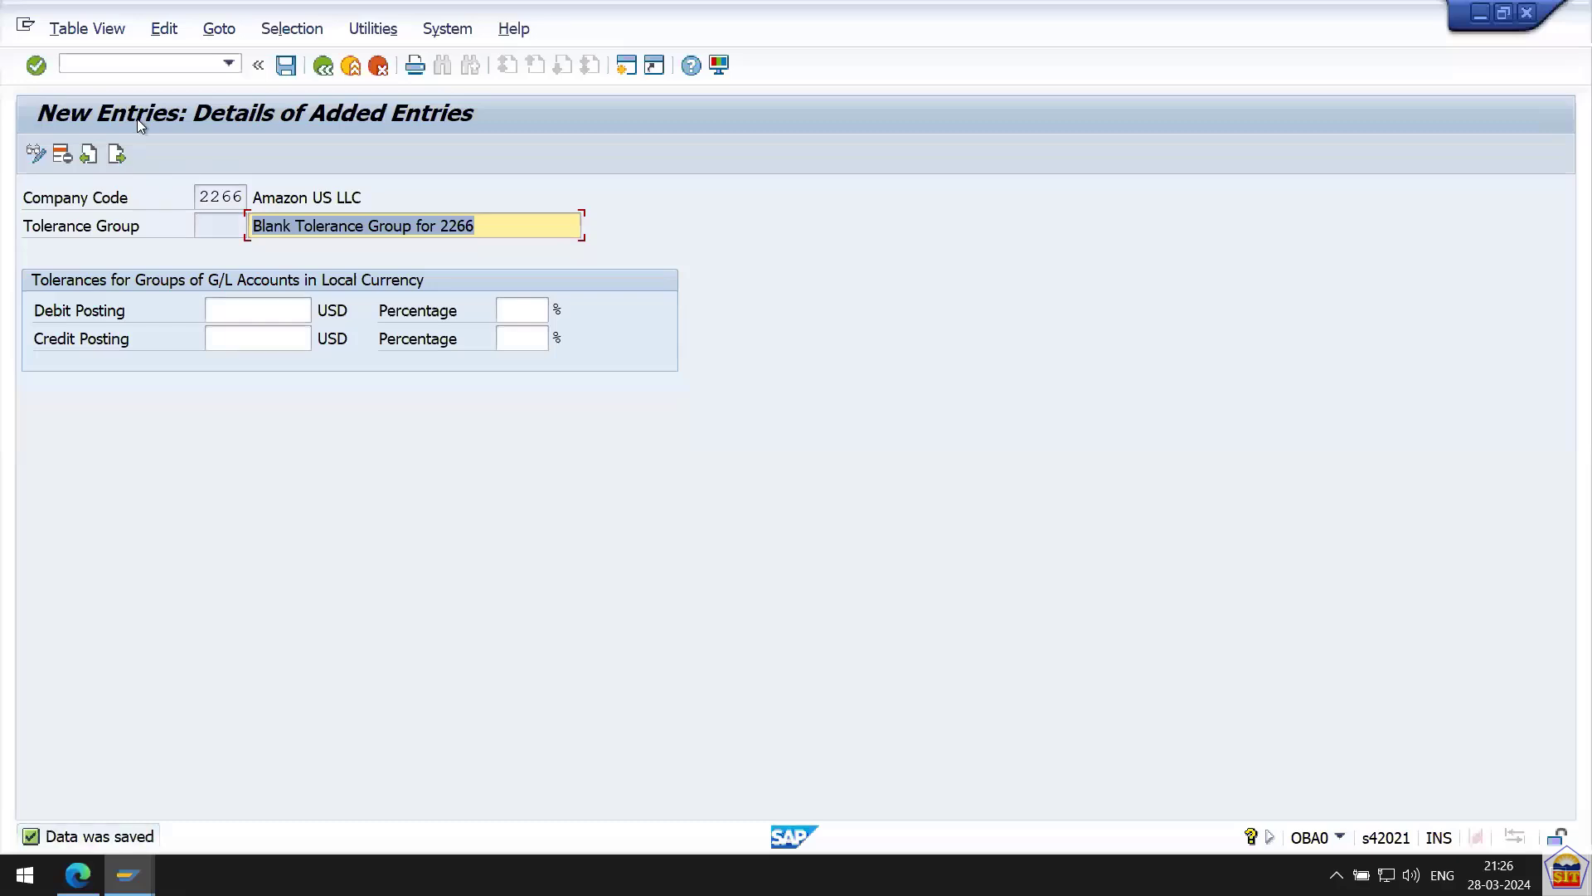
pyautogui.click(323, 71)
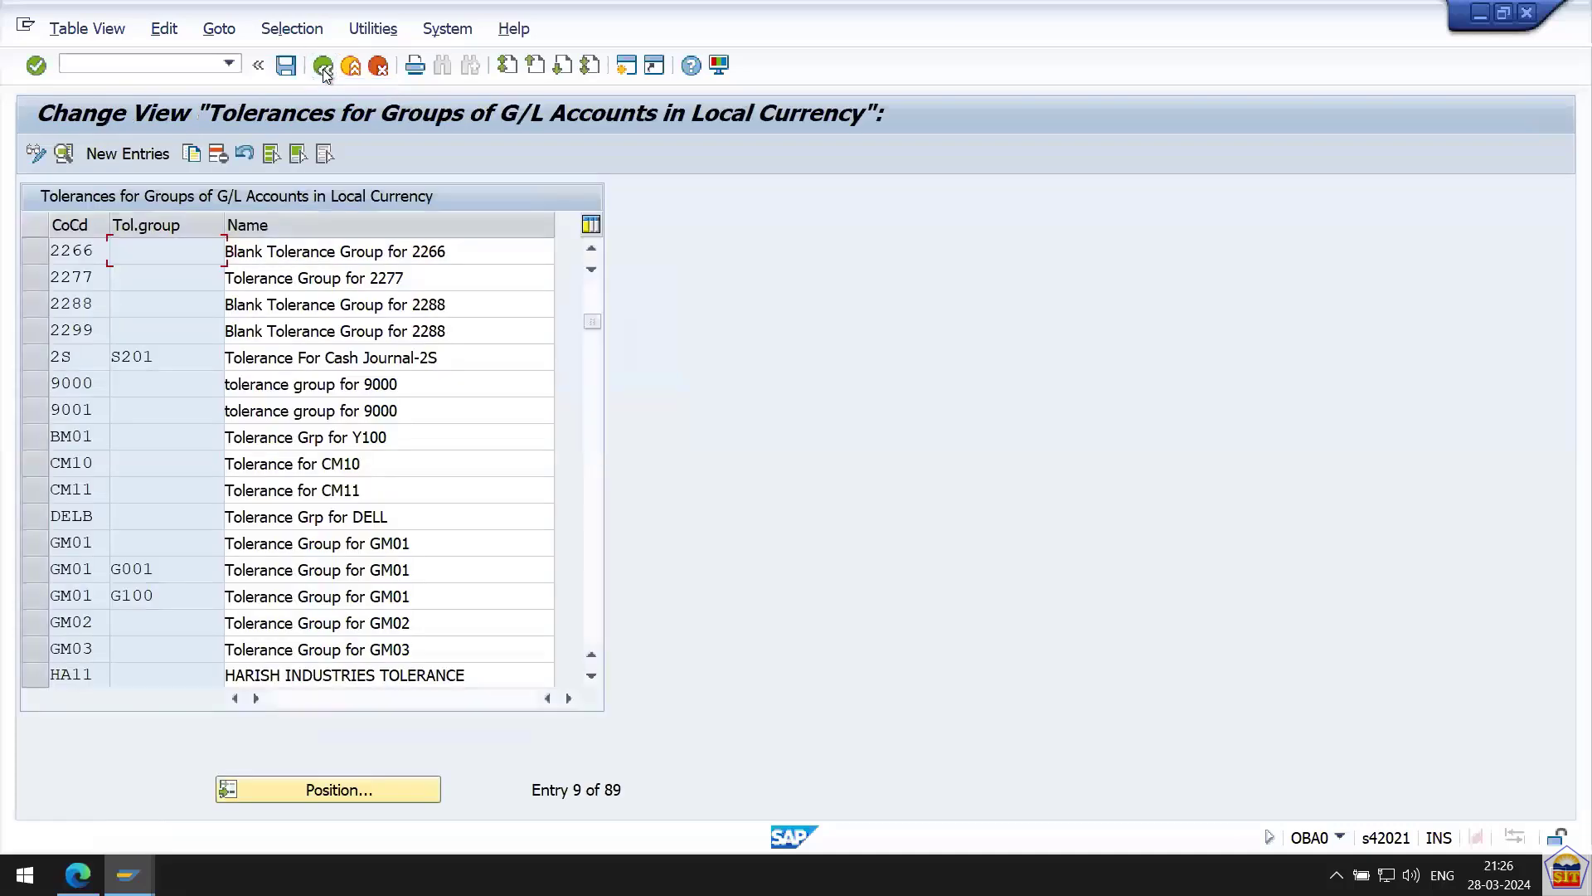
# Return to the SAP main menu and bring the Step 8.2 OBA4 notes into view.
pyautogui.click(324, 71)
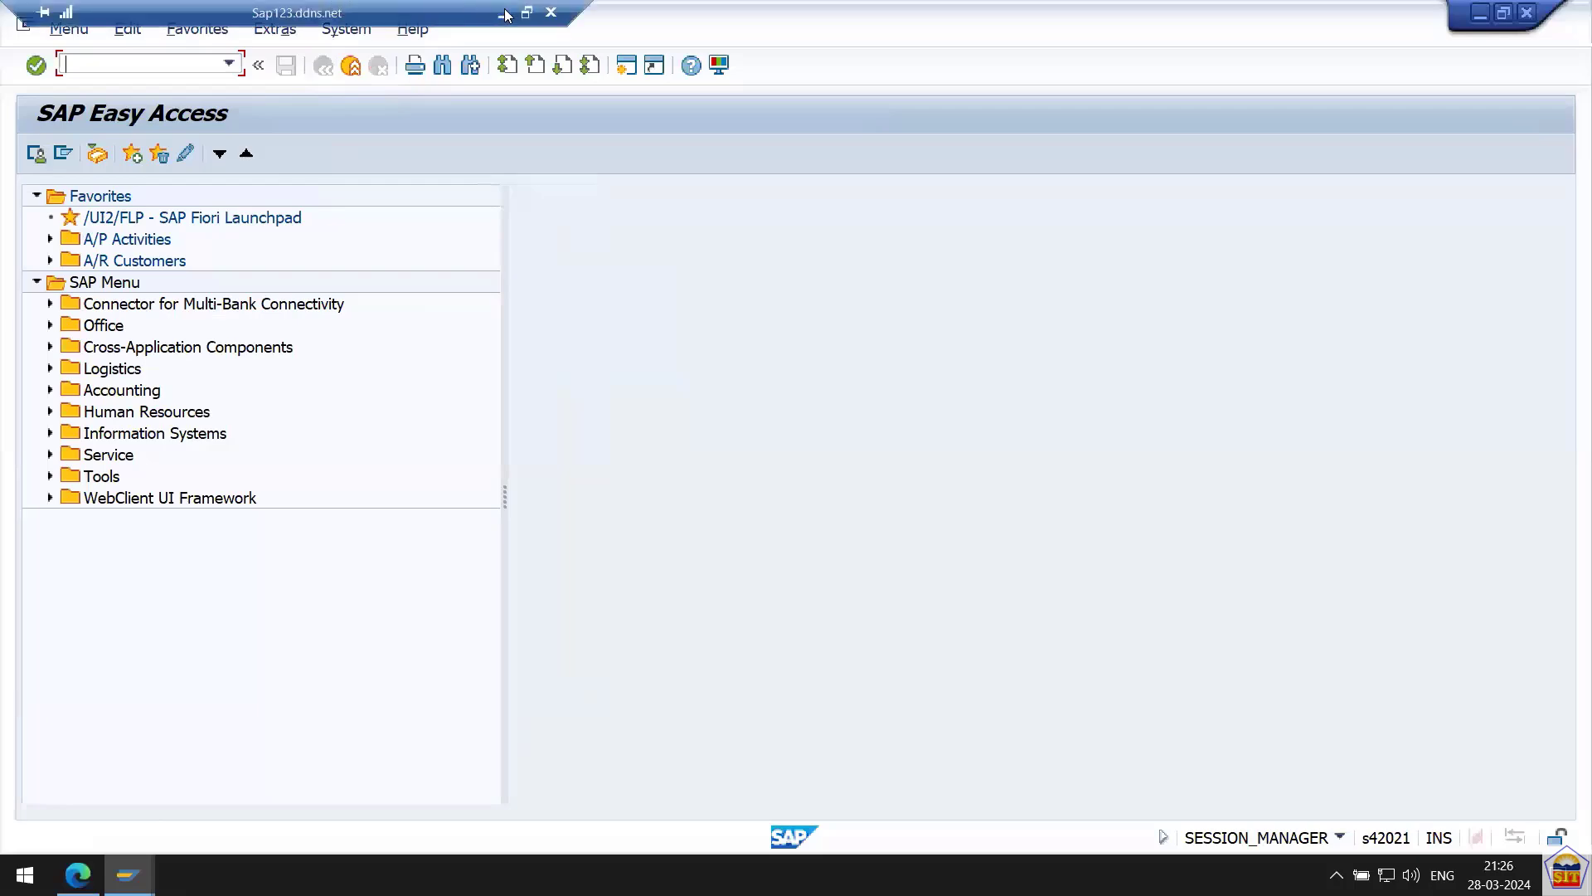
pyautogui.click(506, 14)
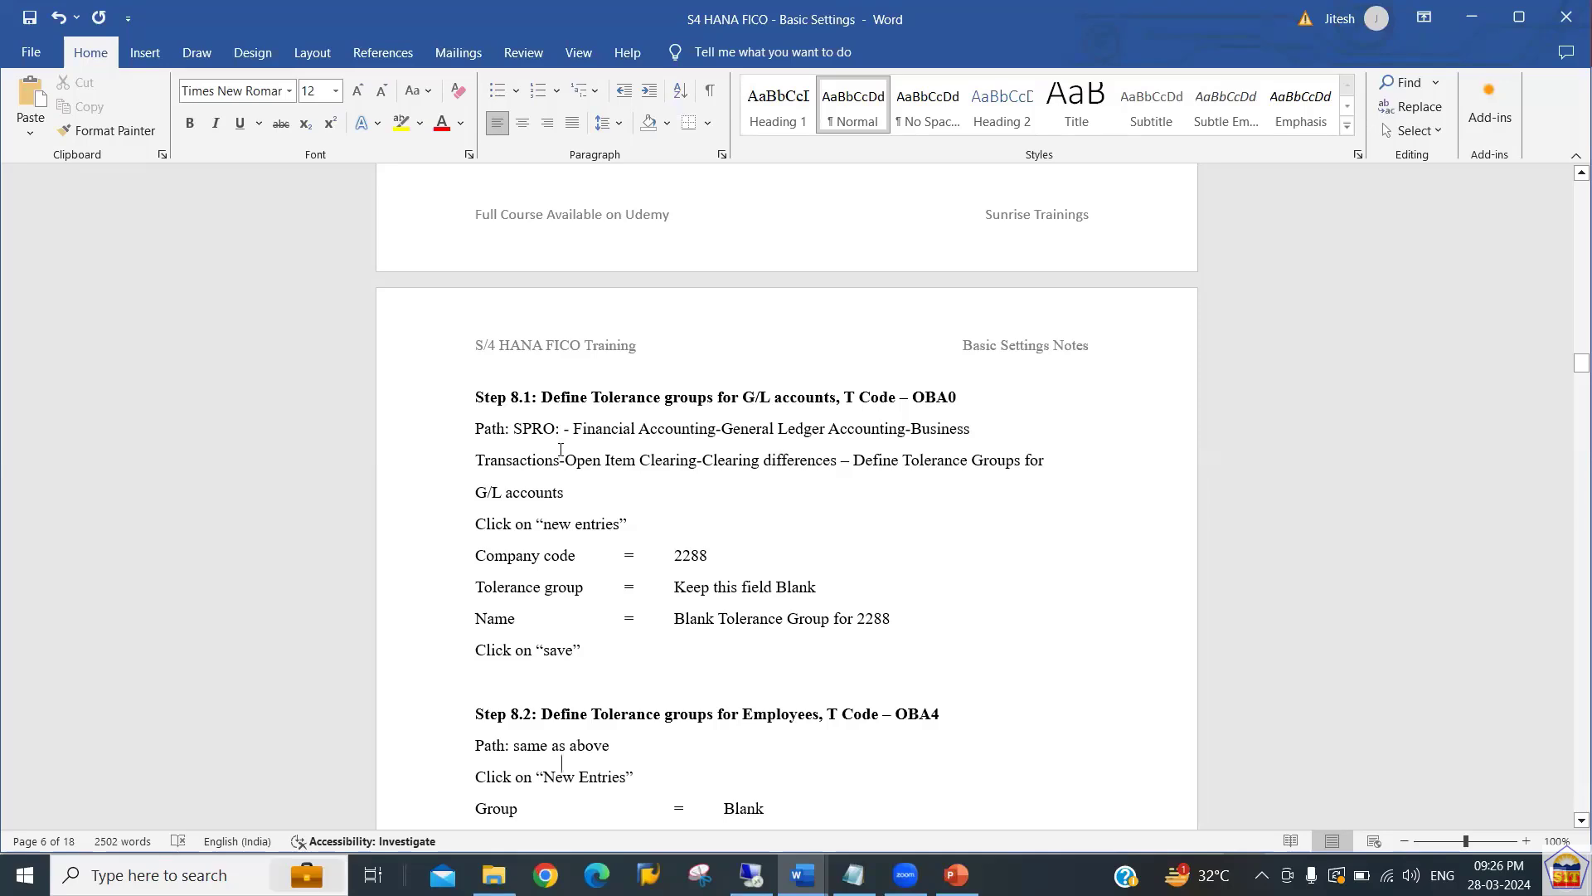
pyautogui.scroll(-3, 561, 451)
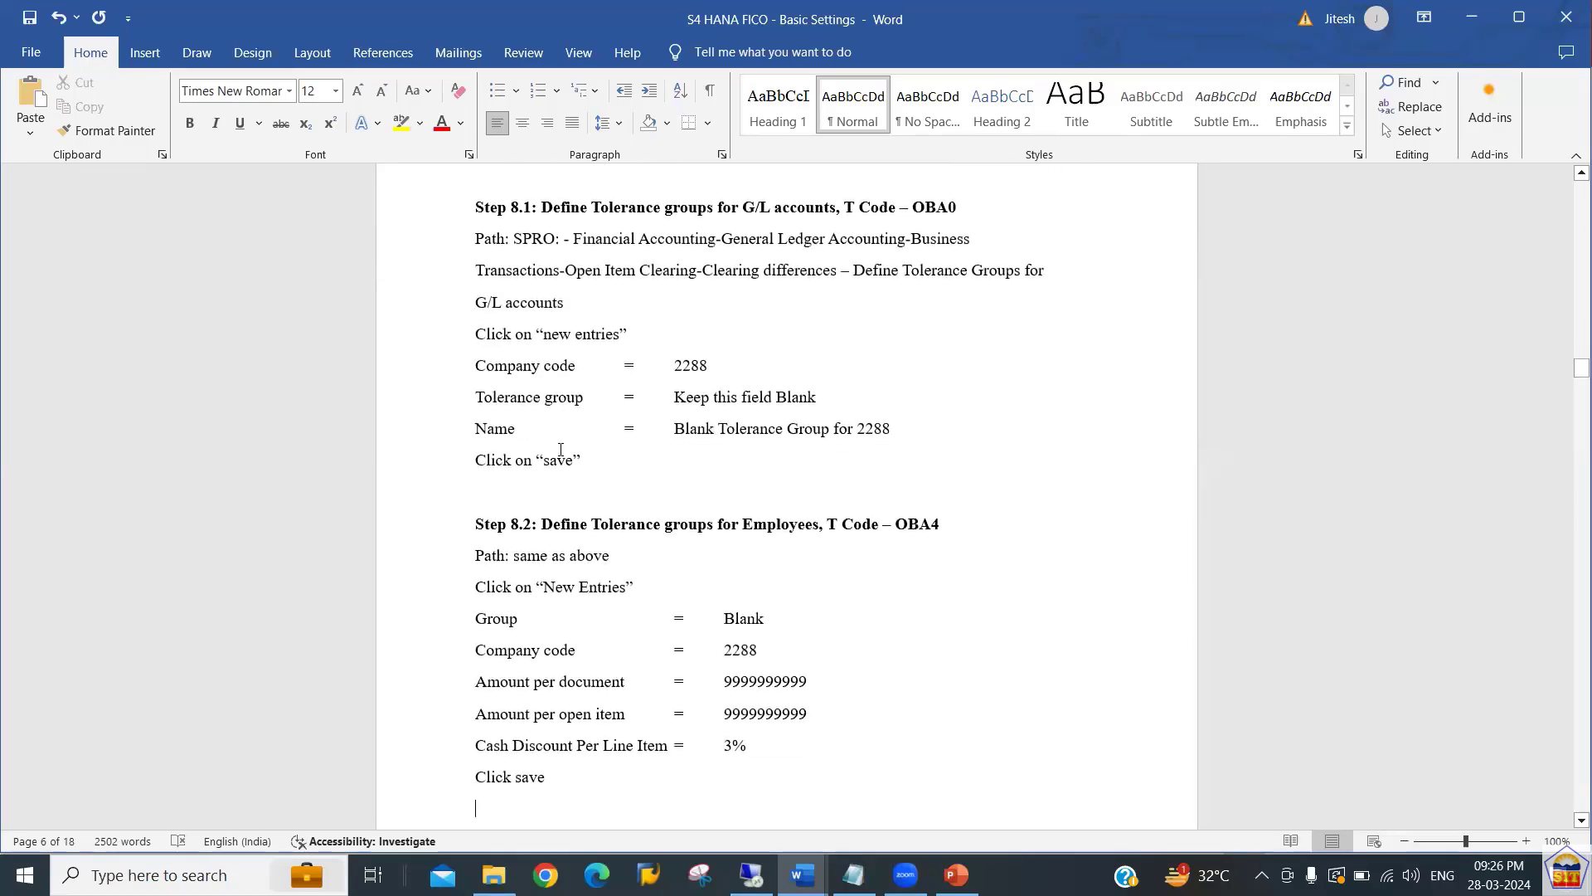
# Run OBA4 to open the FI Tolerance Groups For Users overview.
pyautogui.hotkey('alt', 'Tab')
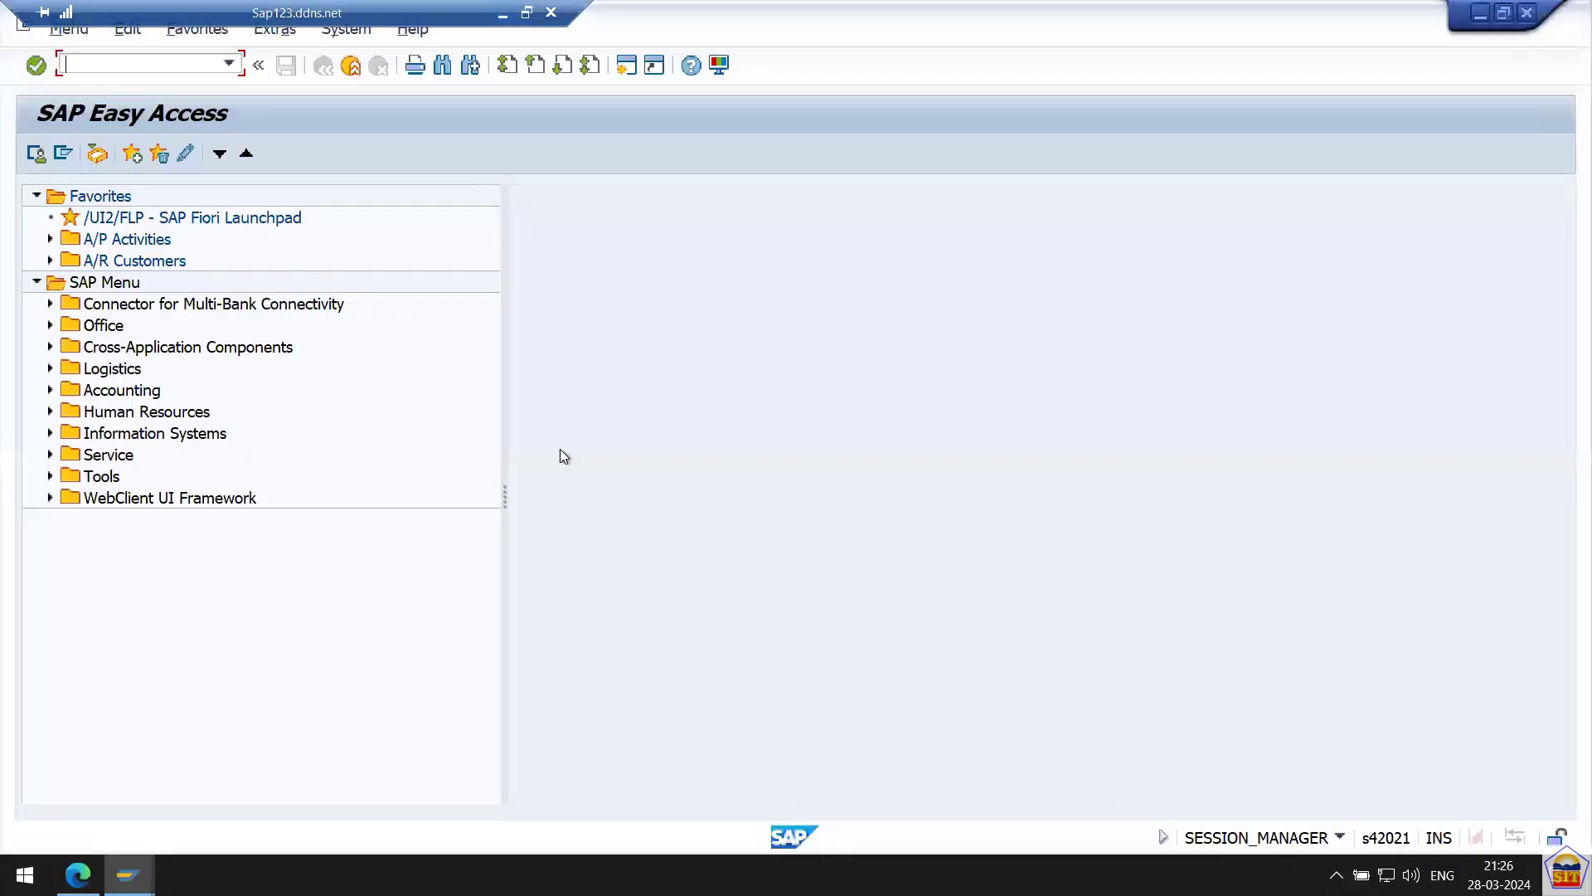
pyautogui.write('oba4')
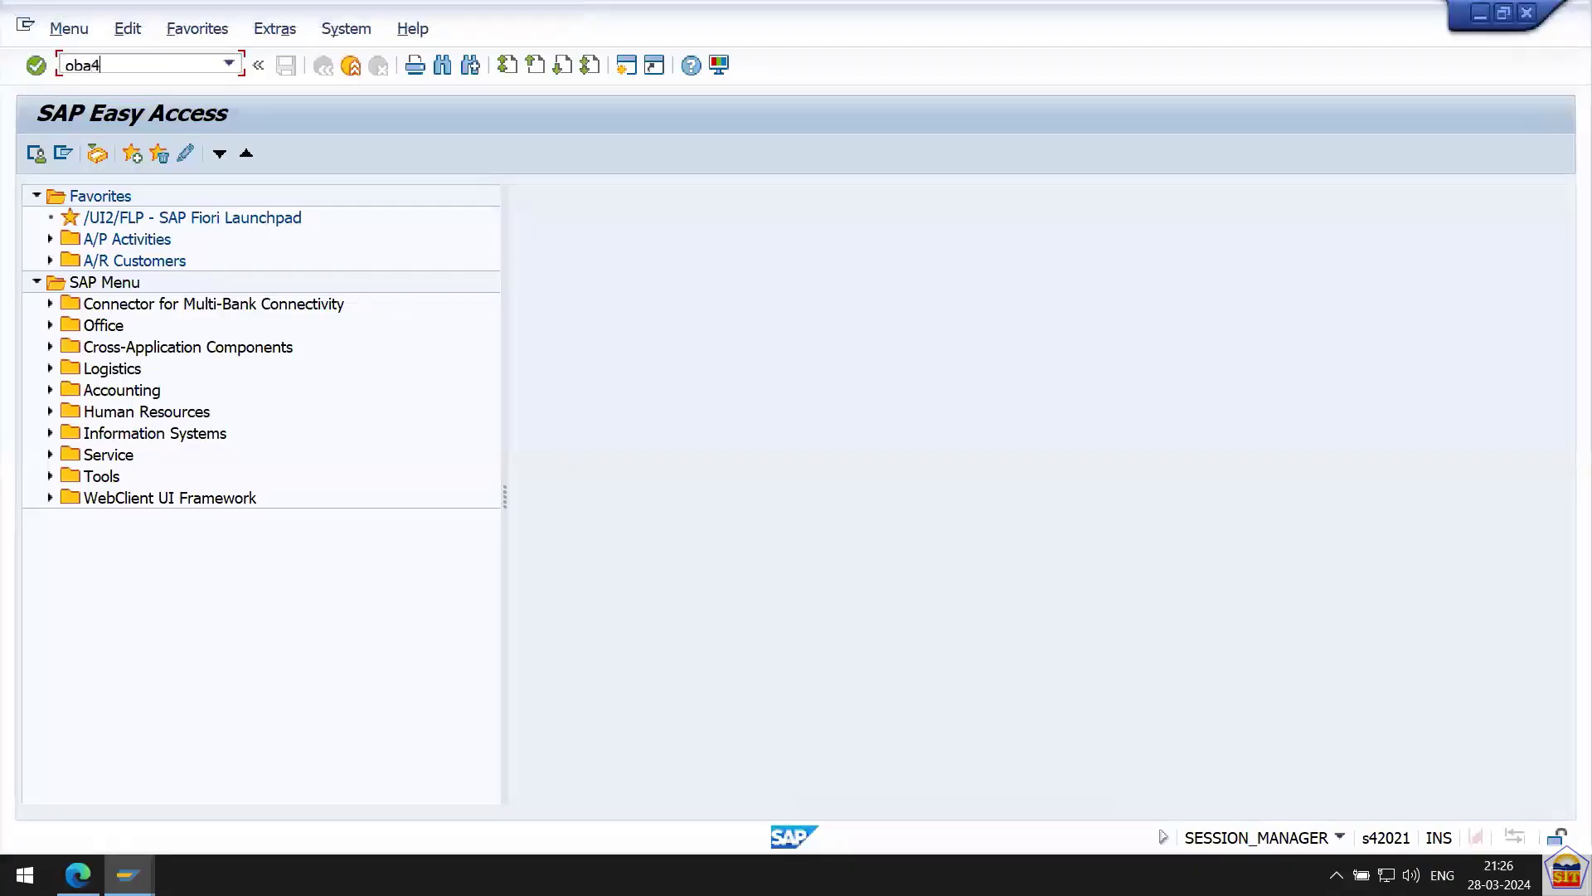
pyautogui.press('Return')
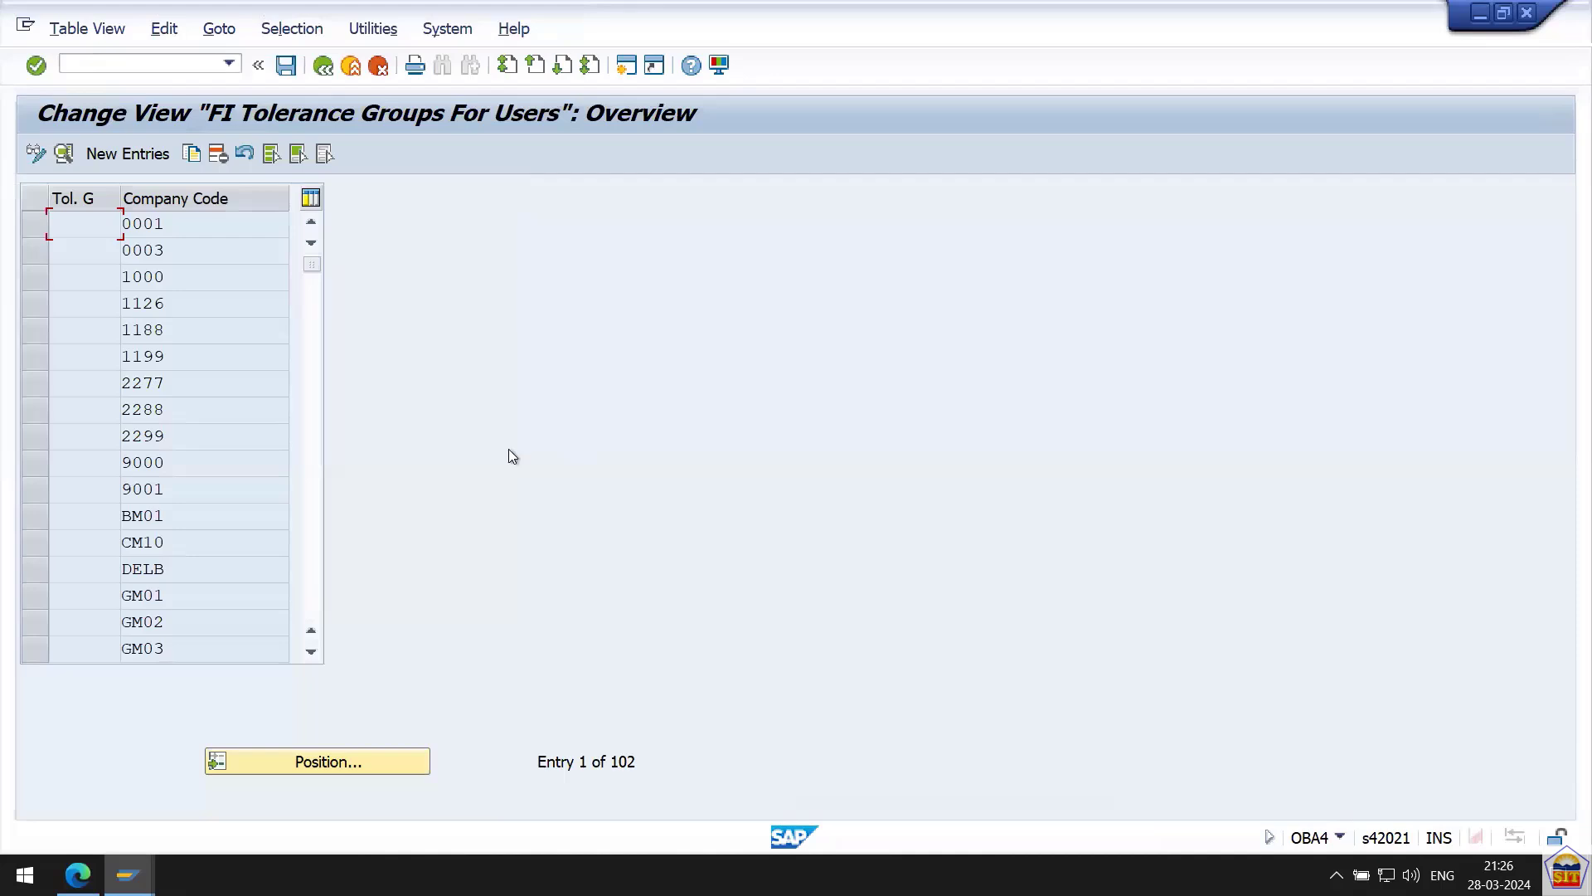
# Start a new blank employee tolerance group for company code 2266.
pyautogui.click(117, 156)
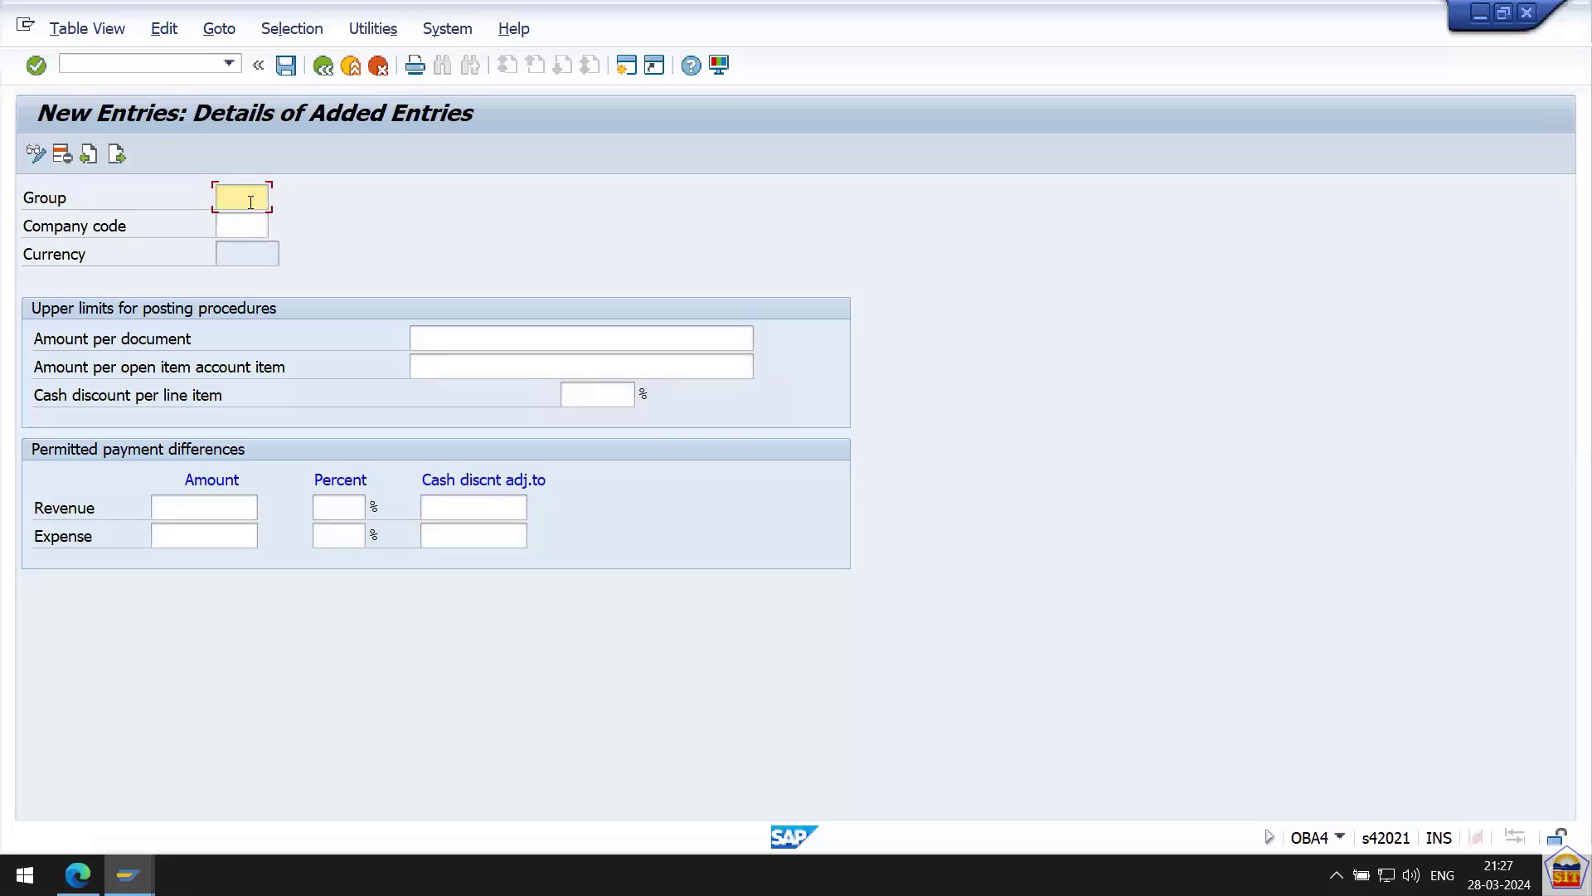
pyautogui.press('Tab')
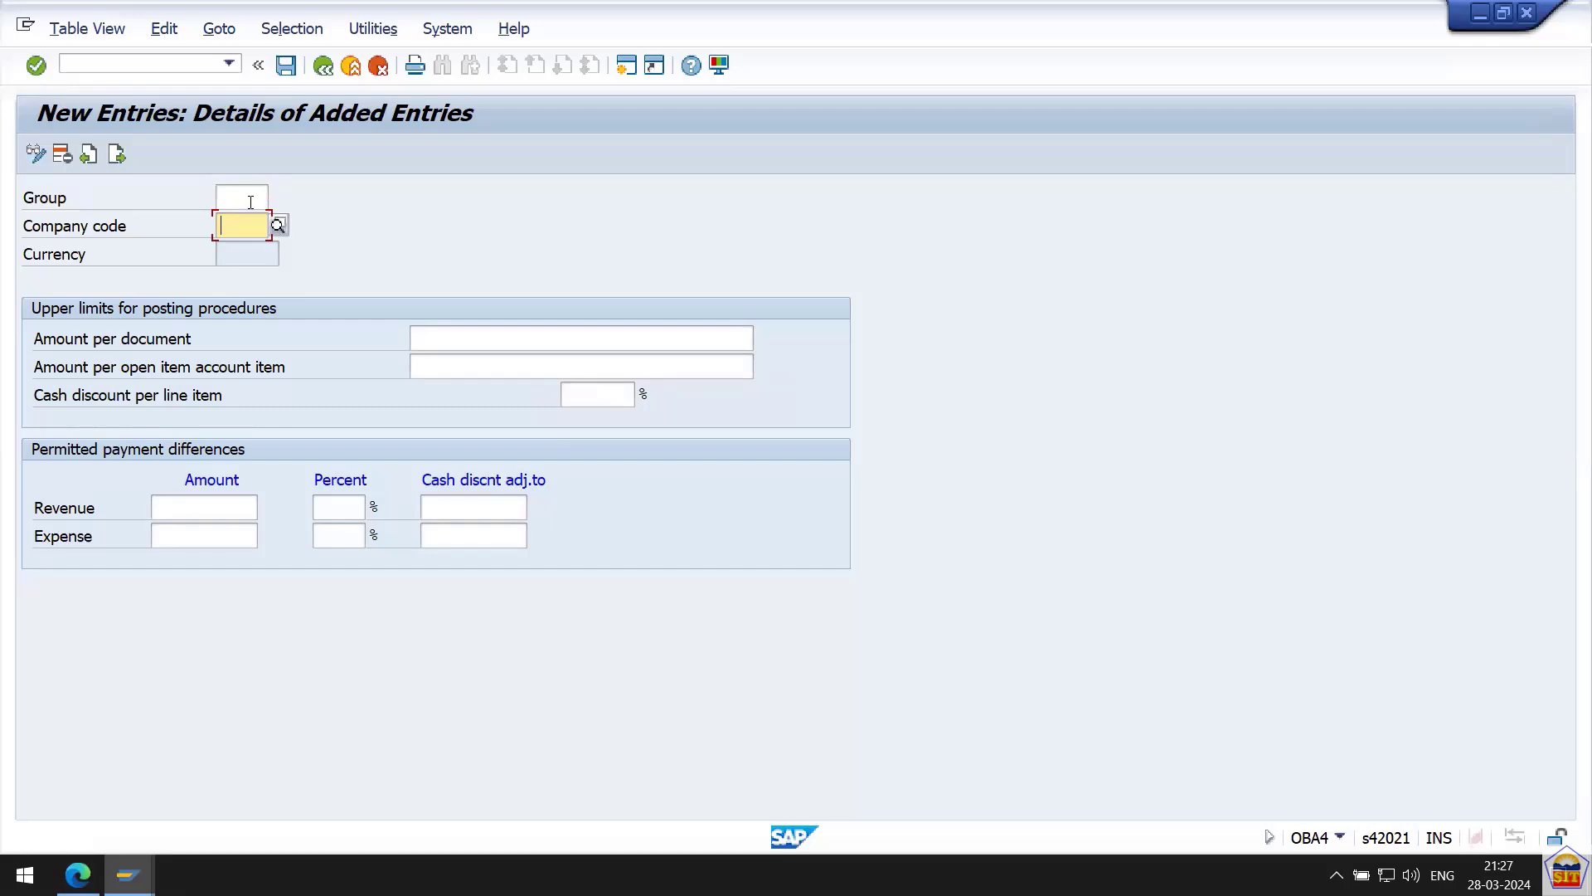
pyautogui.write('IN01')
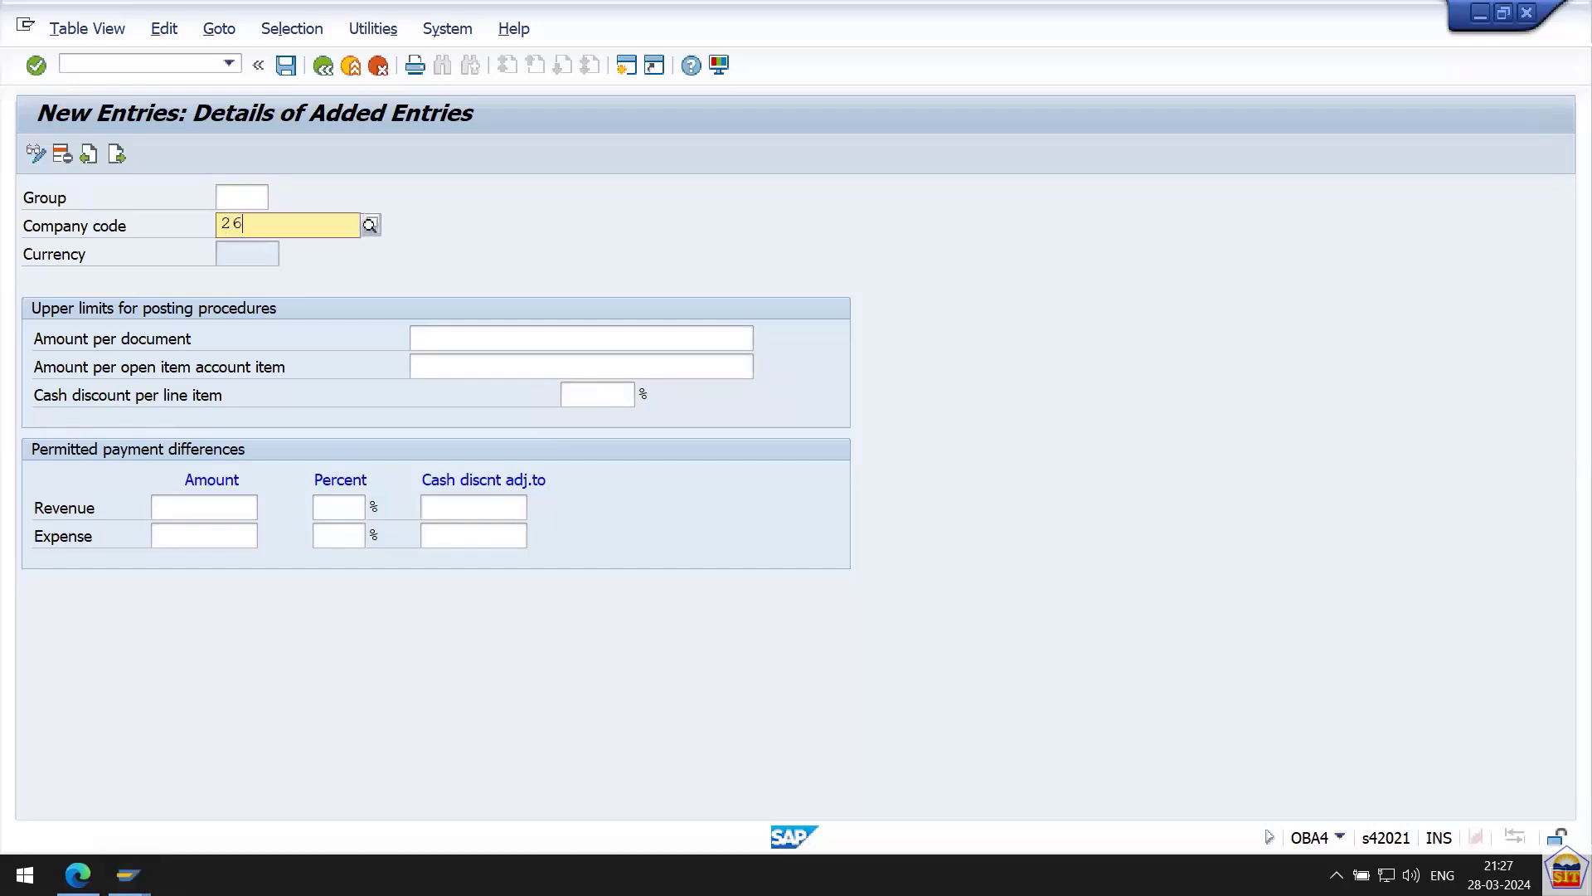
pyautogui.press('BackSpace')
pyautogui.press('BackSpace')
pyautogui.press('BackSpace')
pyautogui.press('BackSpace')
pyautogui.write('2266')
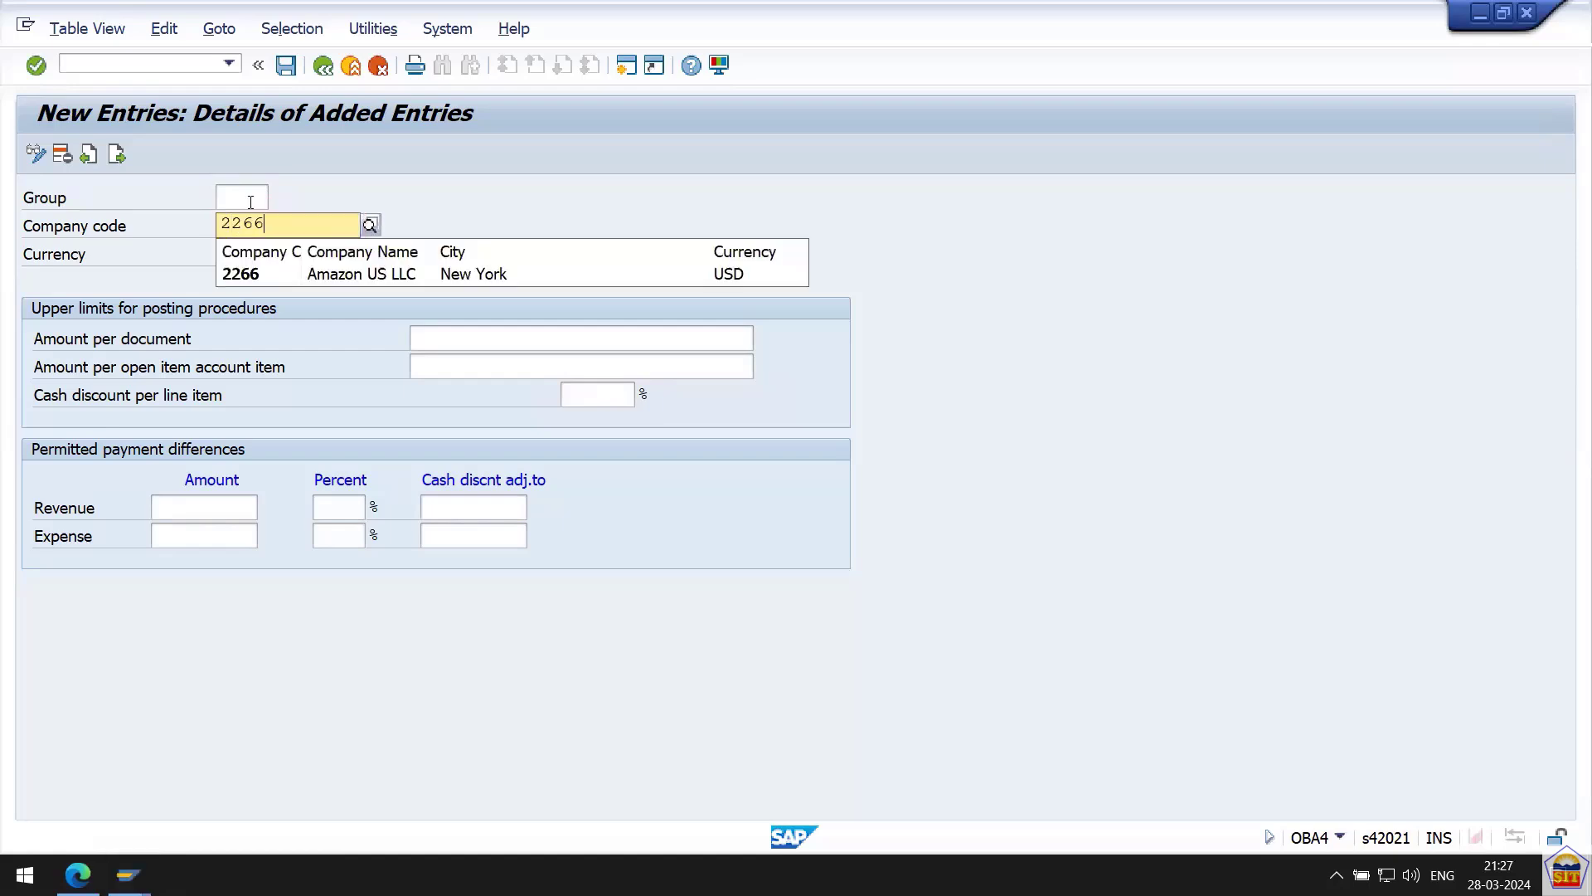
pyautogui.press('Down')
pyautogui.press('Return')
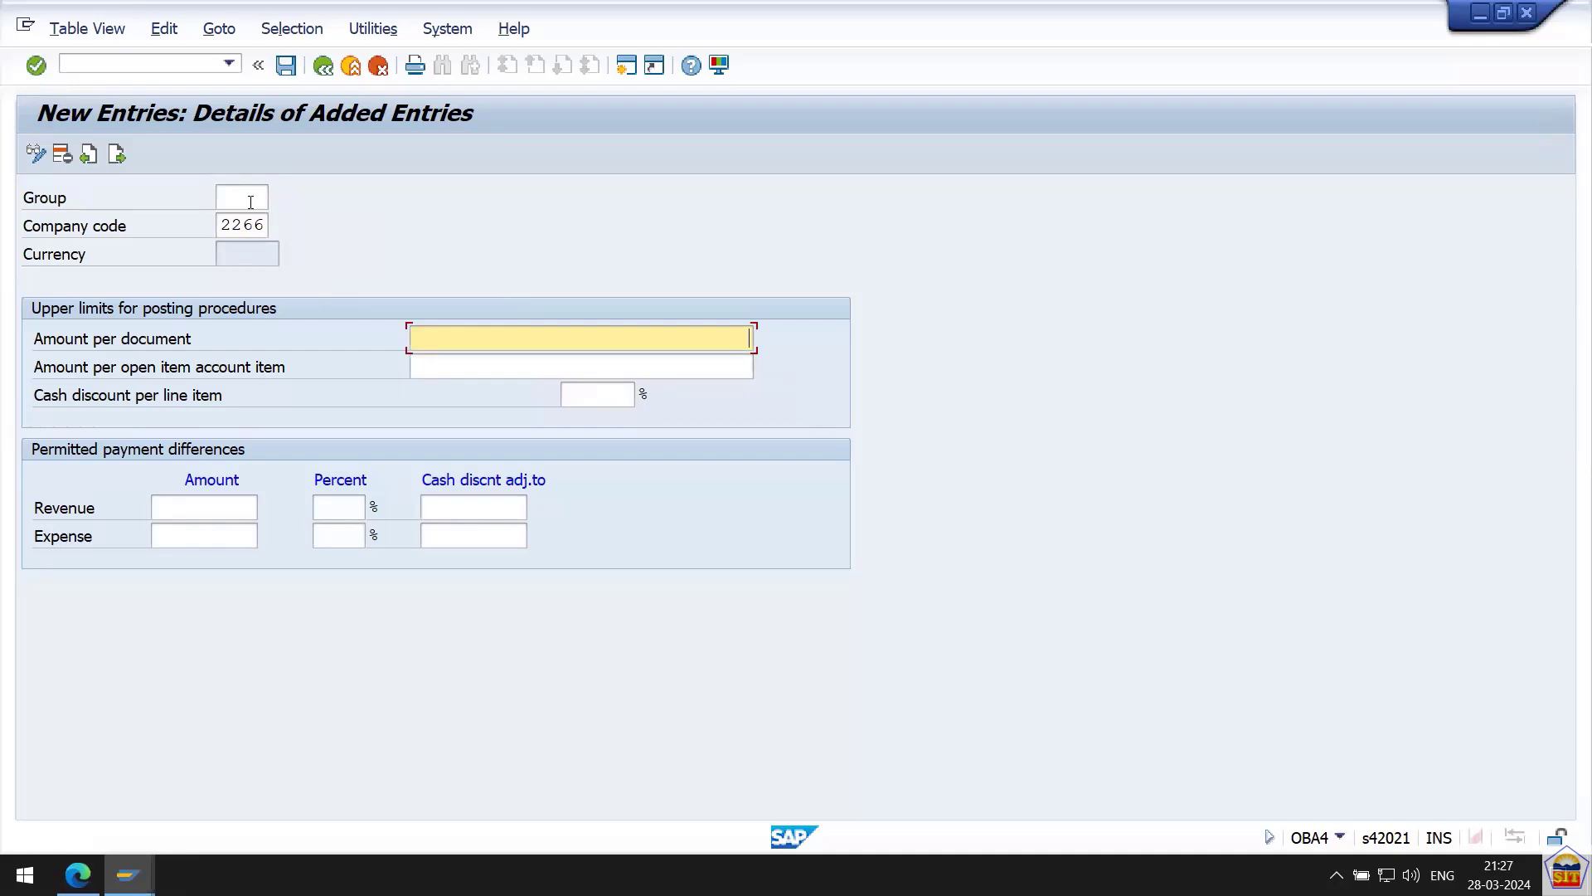
# Set limits of 100 per document, 200 per open item and 3% cash discount.
pyautogui.write('100')
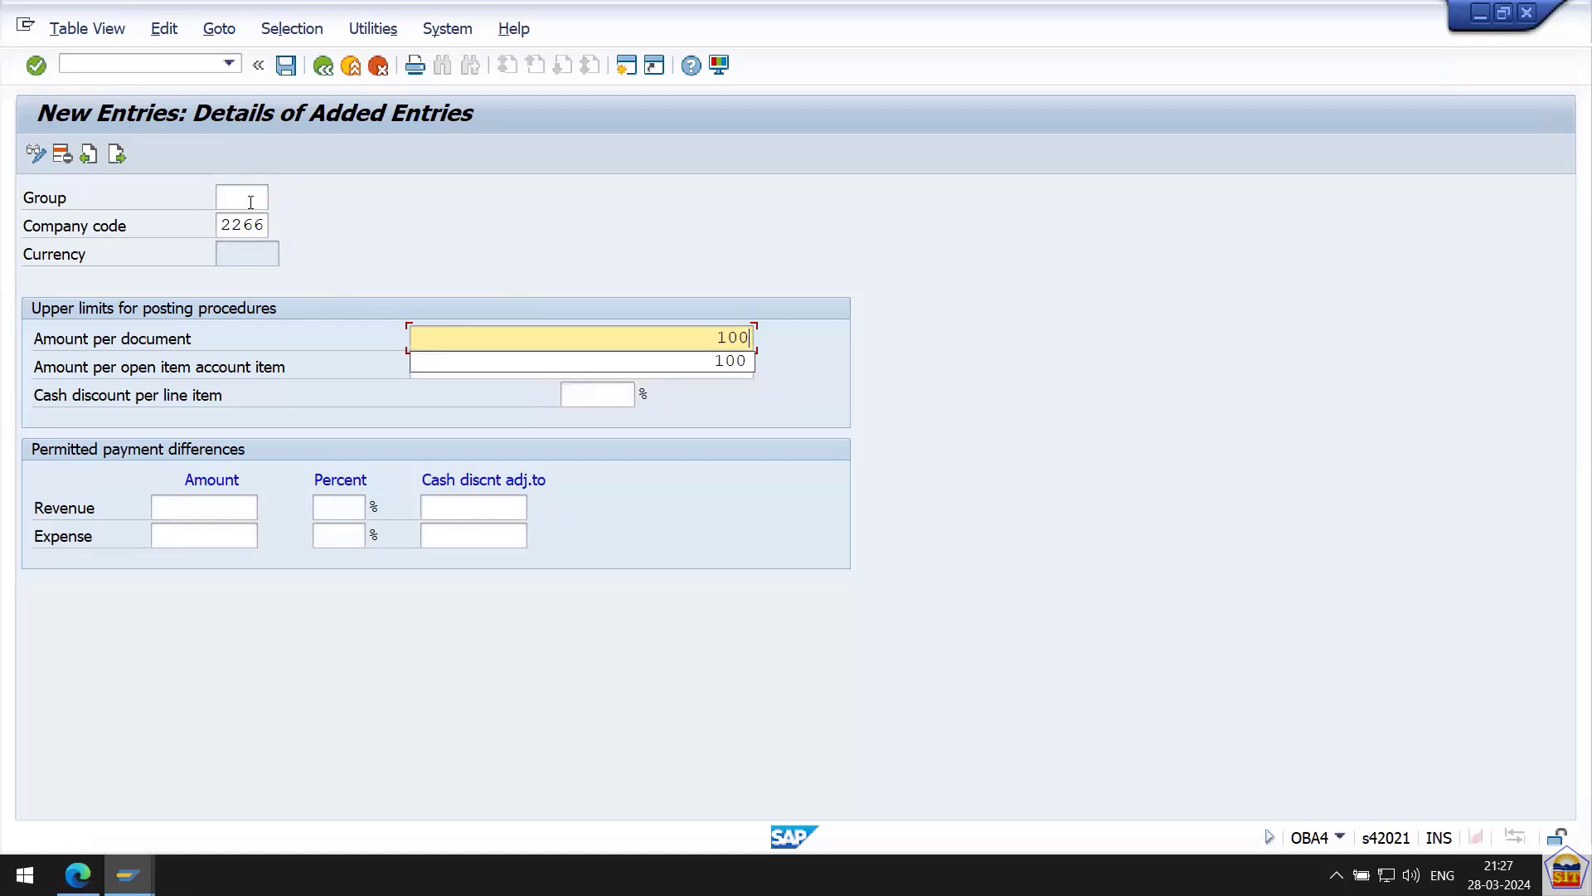
pyautogui.press('Tab')
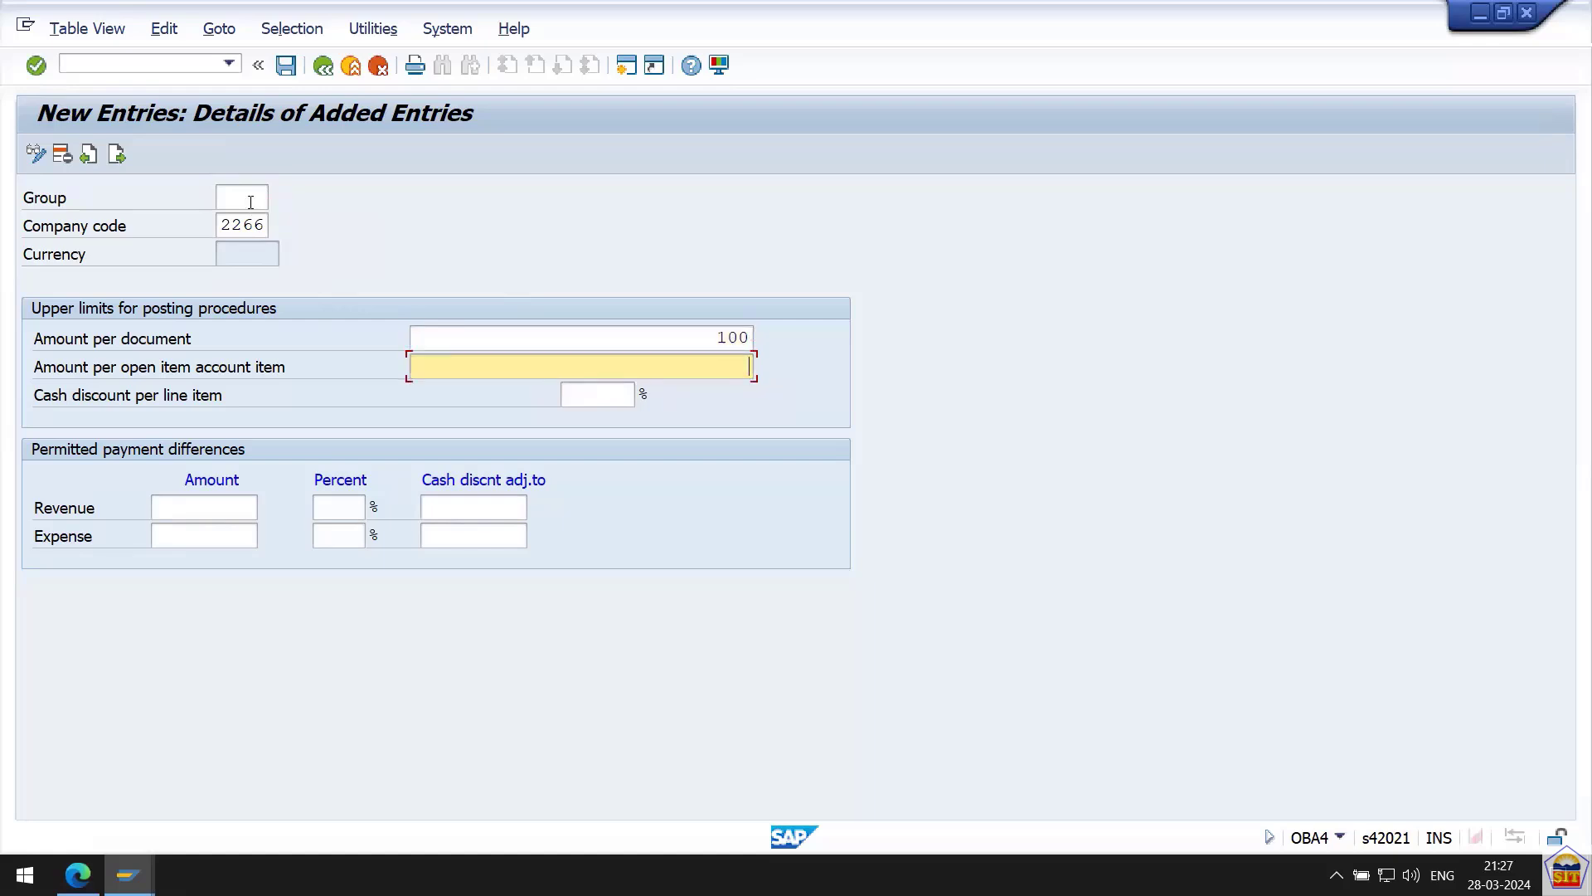
pyautogui.write('200')
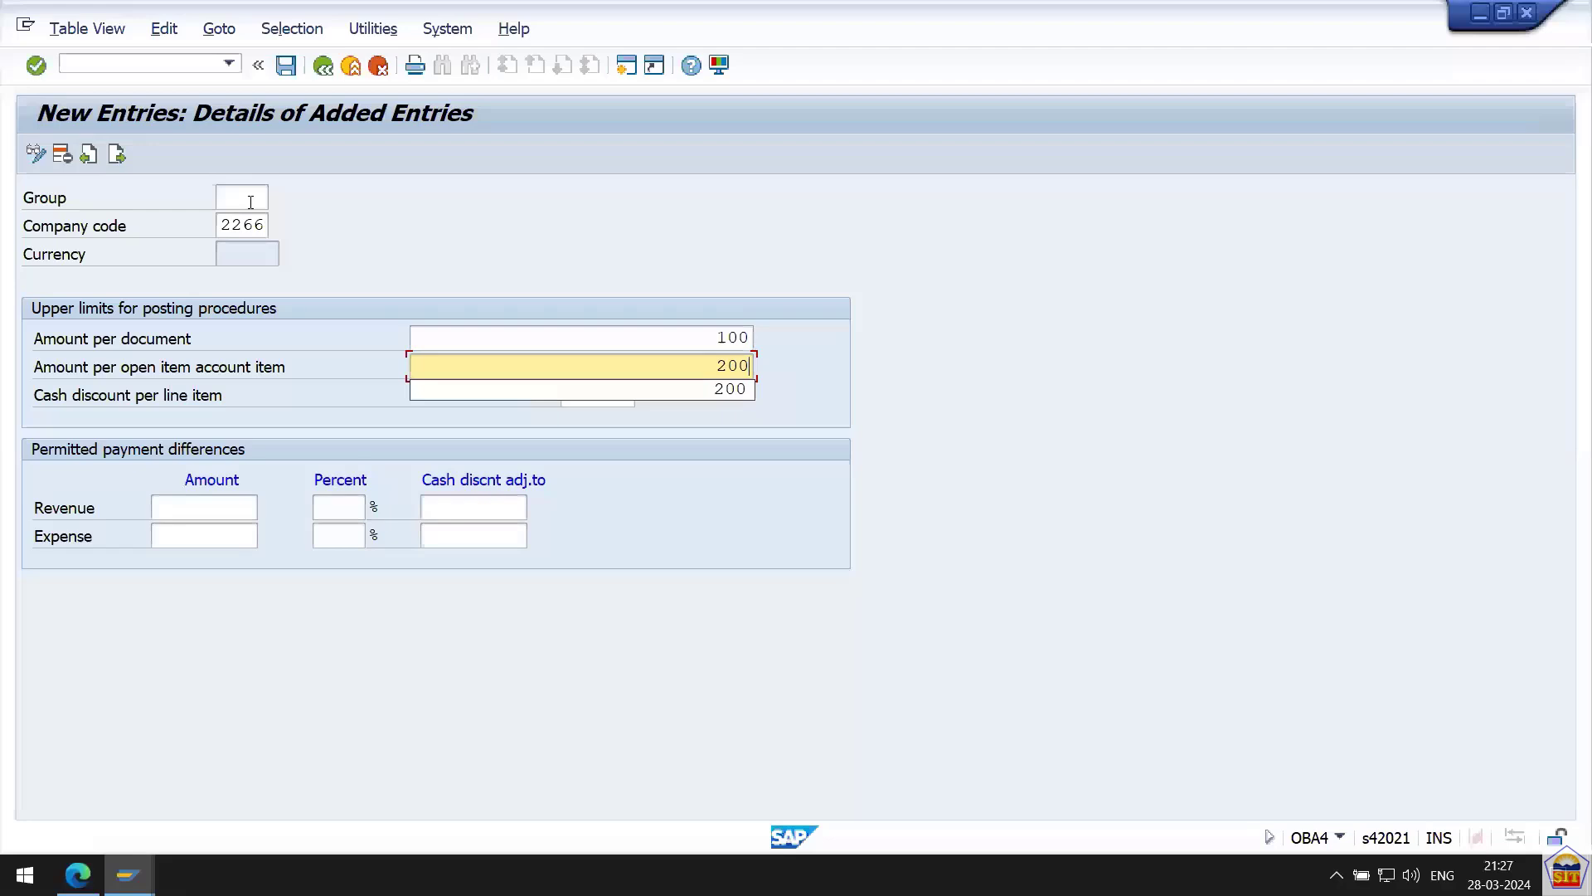
pyautogui.press('Tab')
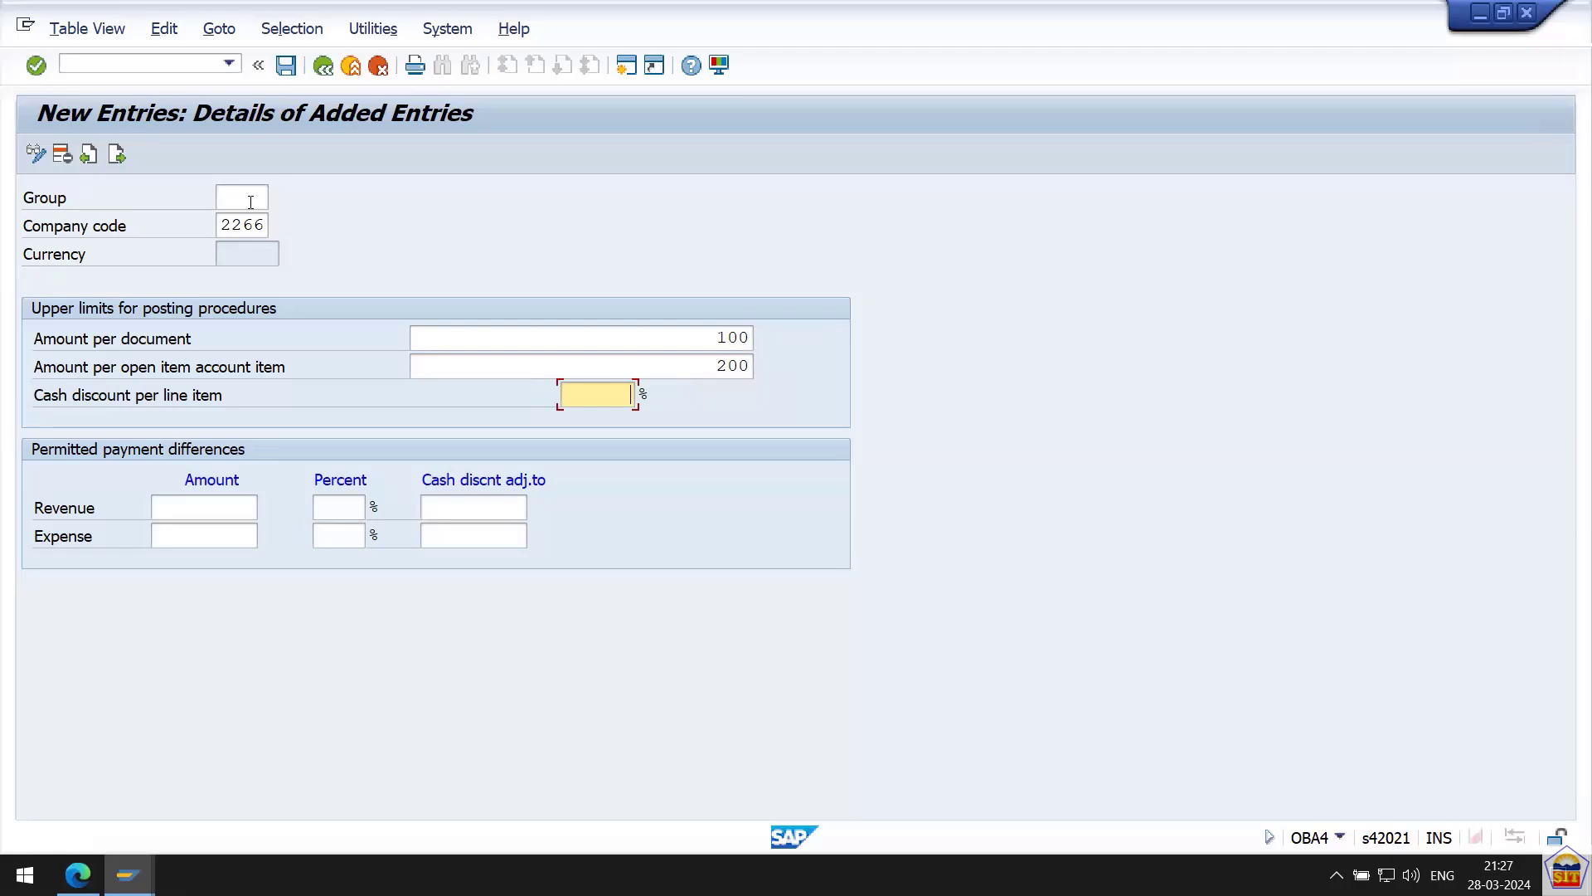
pyautogui.write('3')
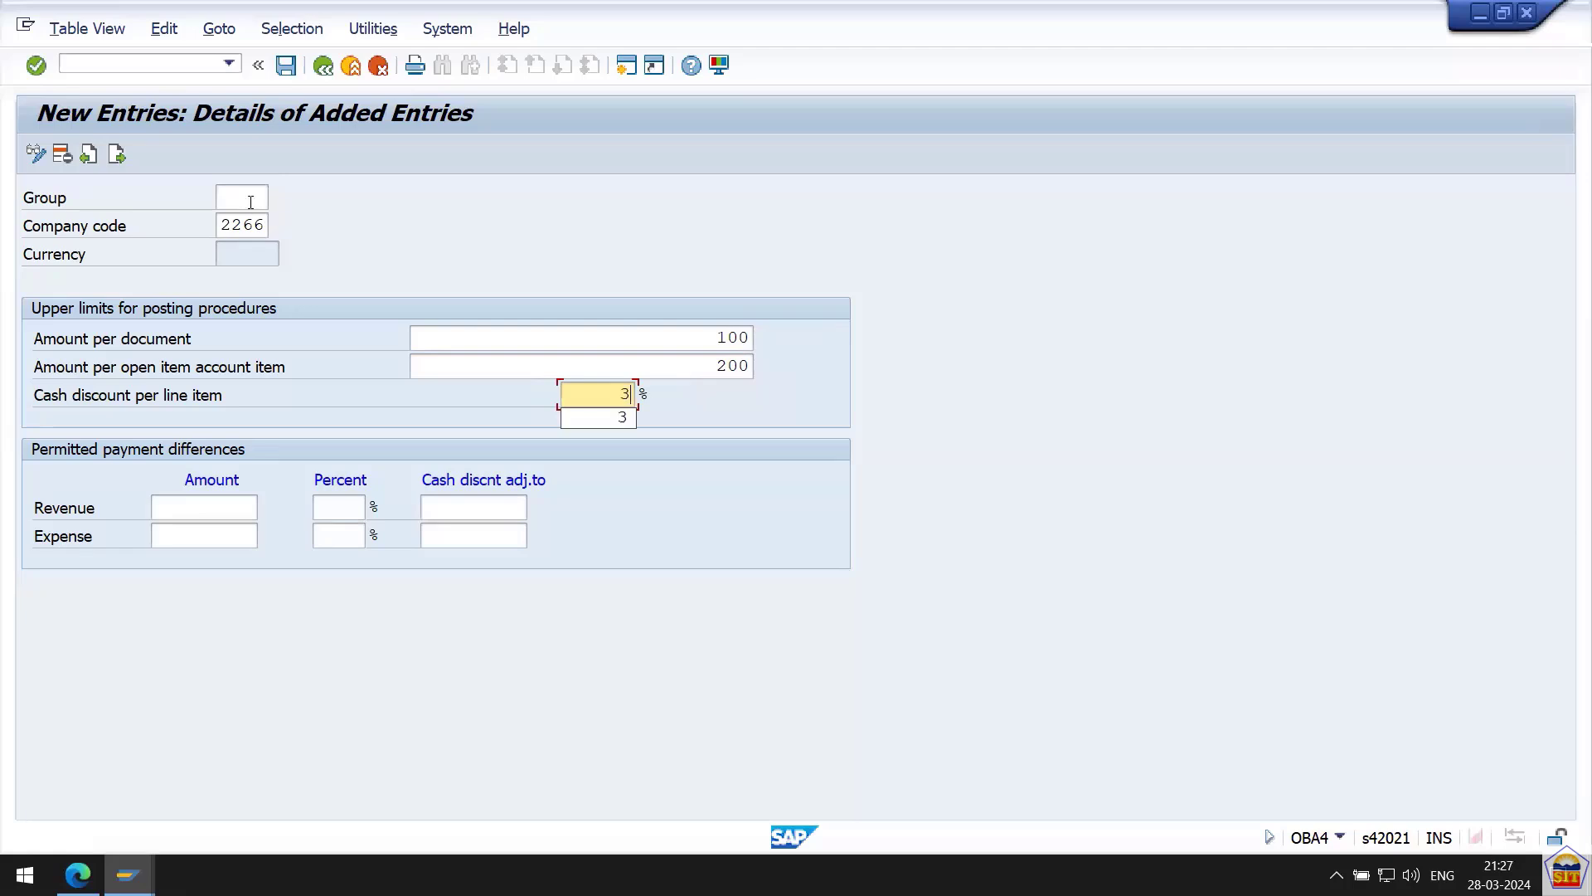
pyautogui.press('Return')
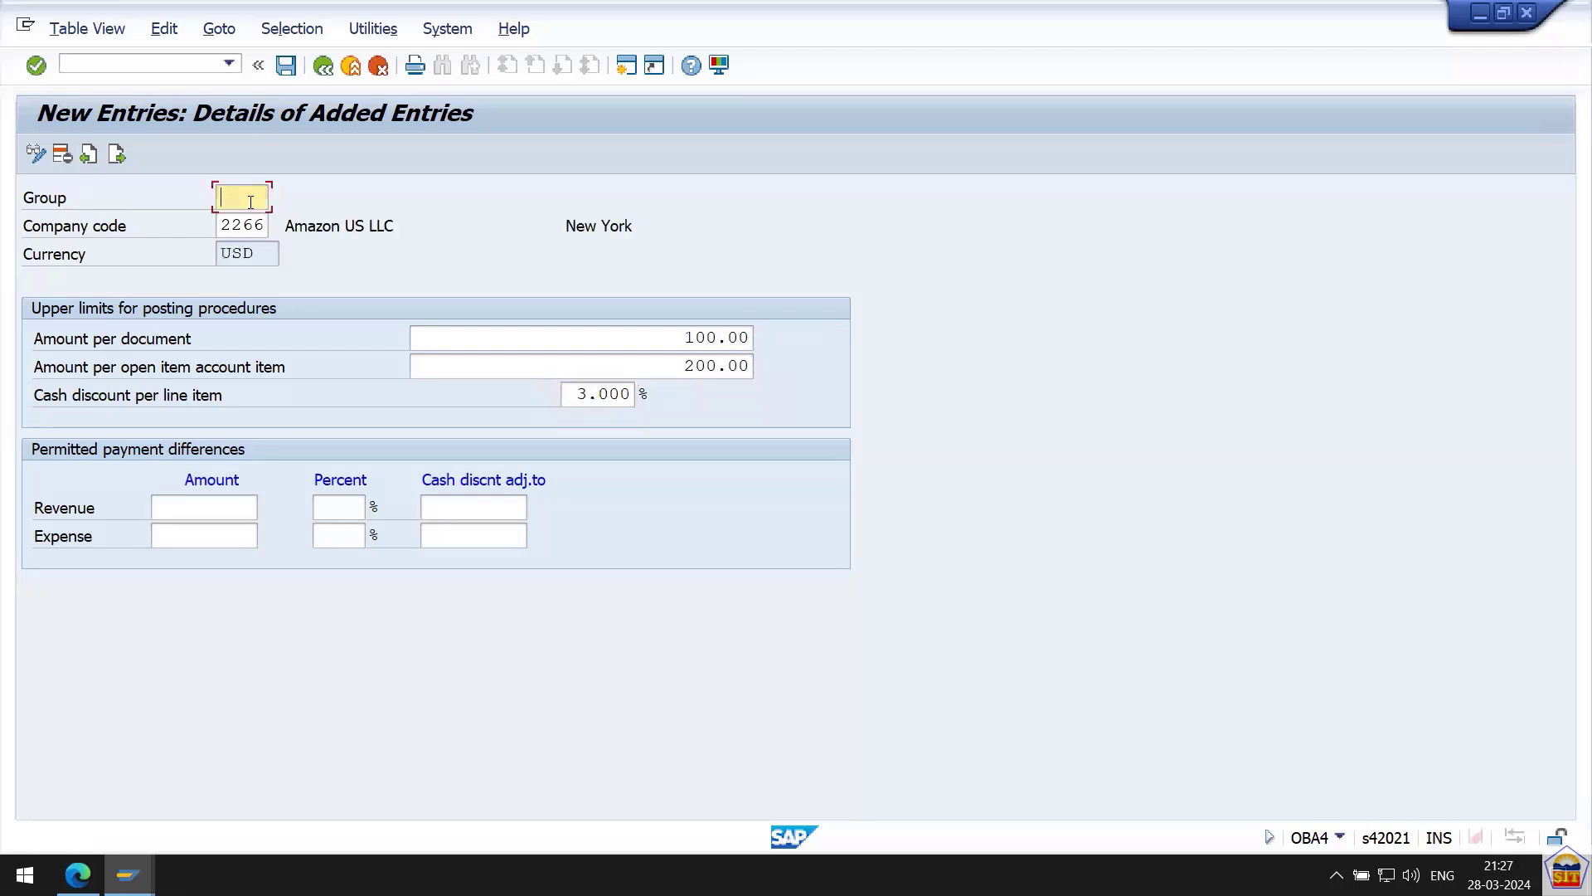
# Save the employee tolerance group under the customizing request and return to the overview.
pyautogui.hotkey('ctrl', 's')
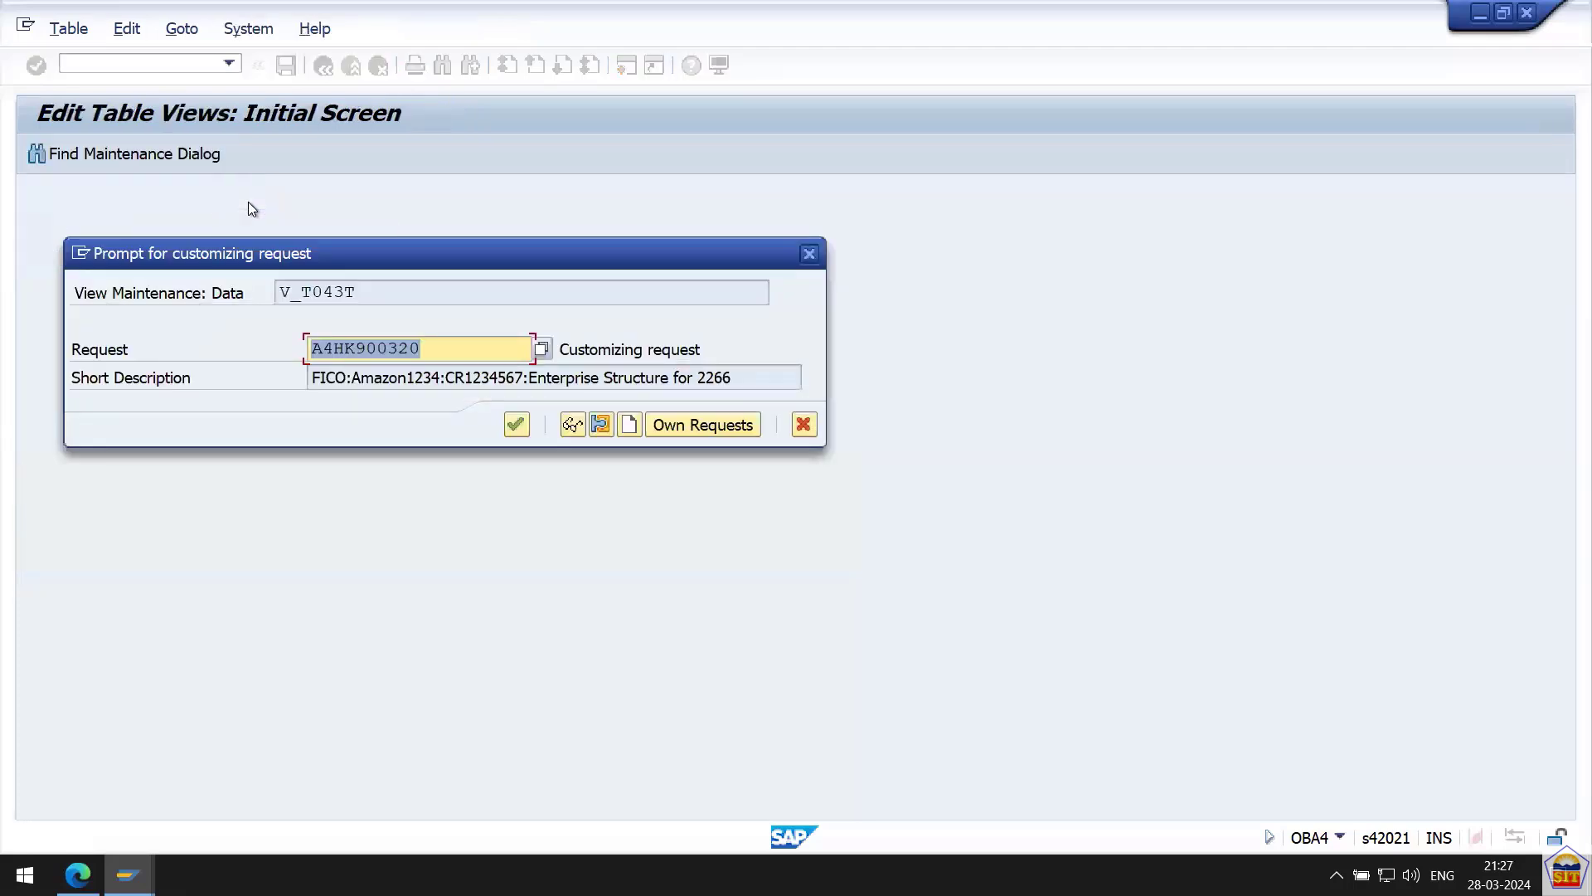
pyautogui.press('Return')
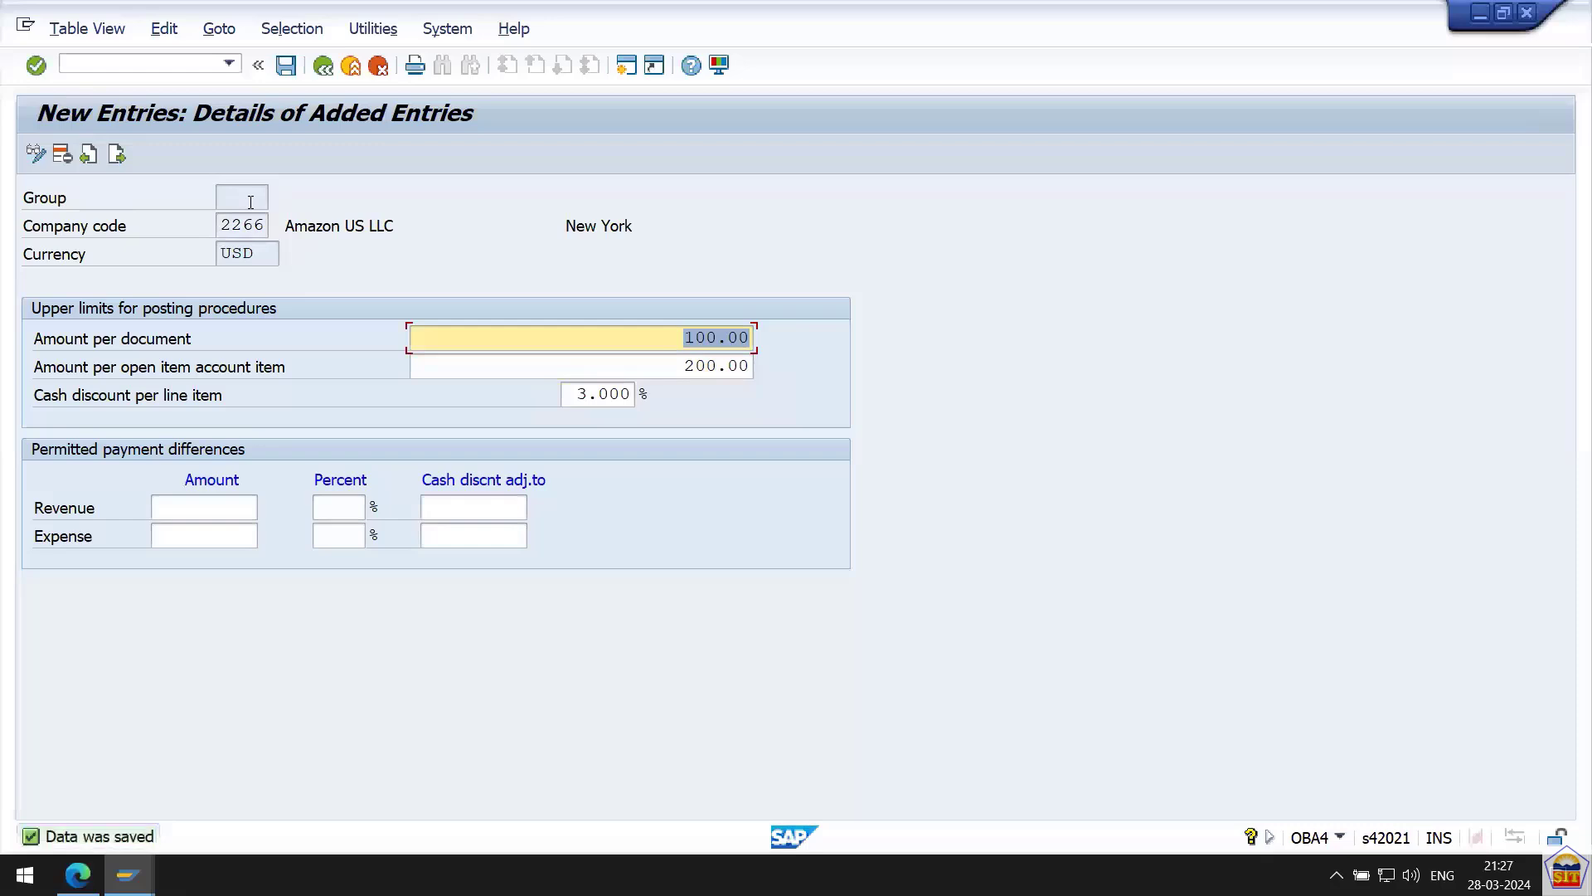
pyautogui.click(326, 68)
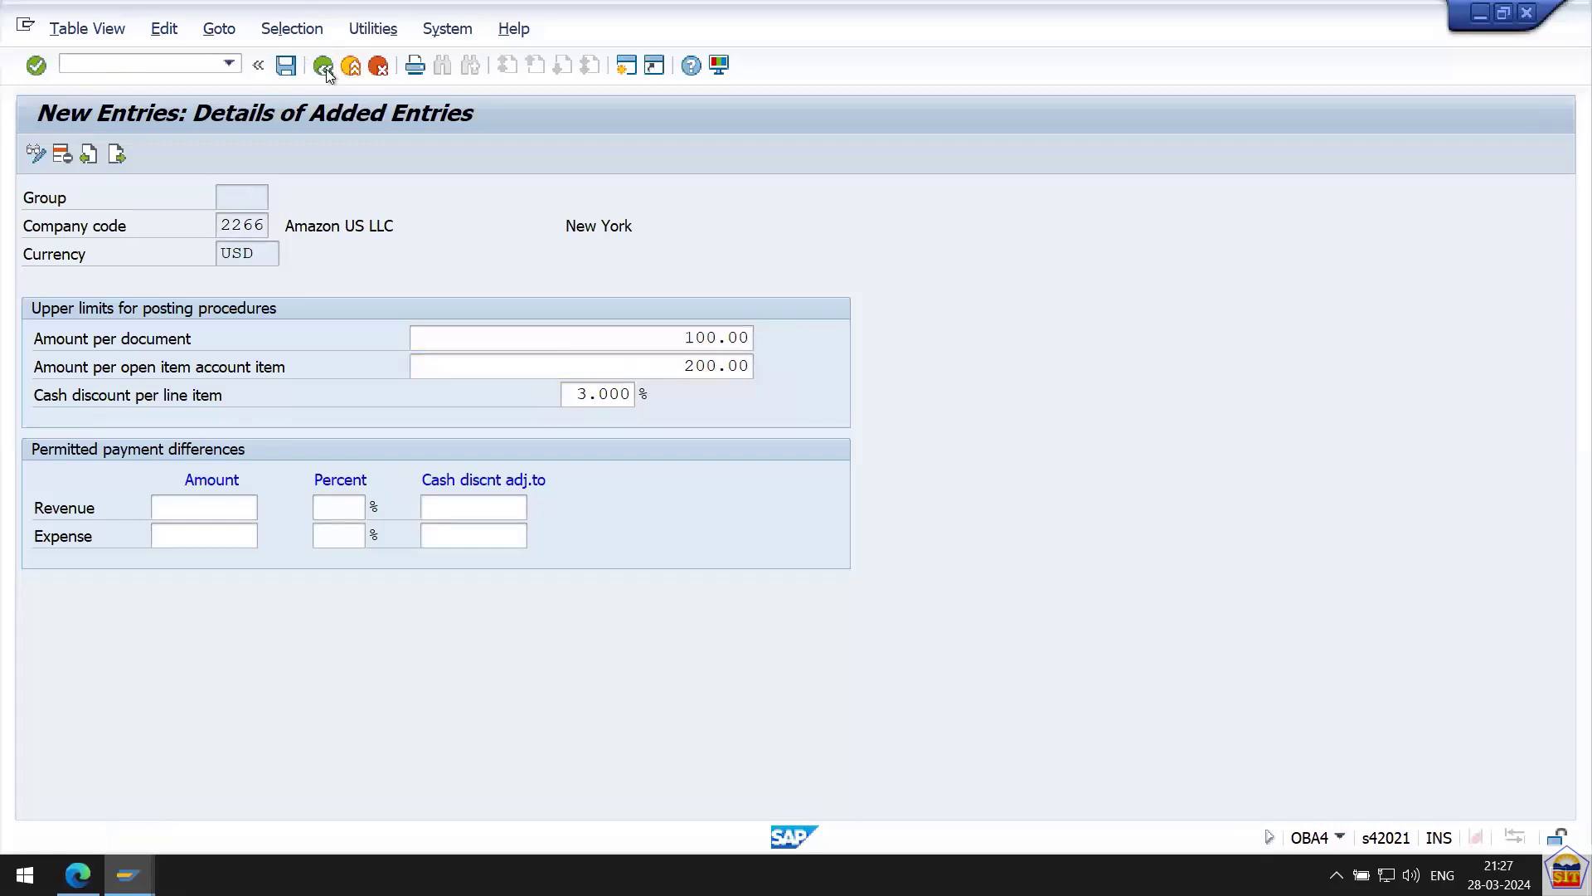
pyautogui.moveTo(443, 6)
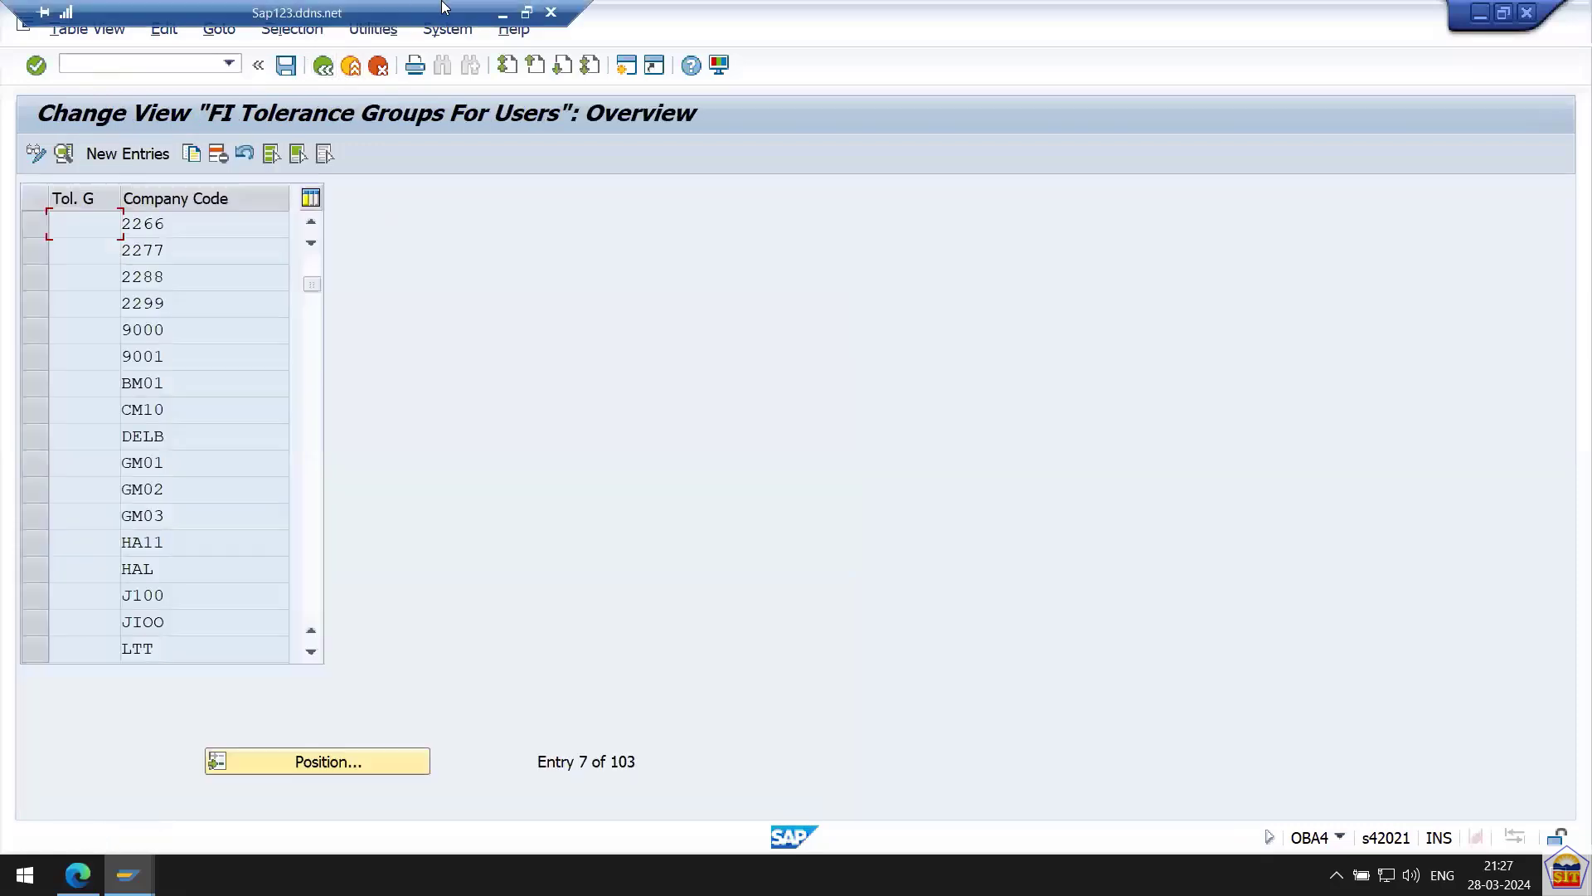
pyautogui.click(502, 13)
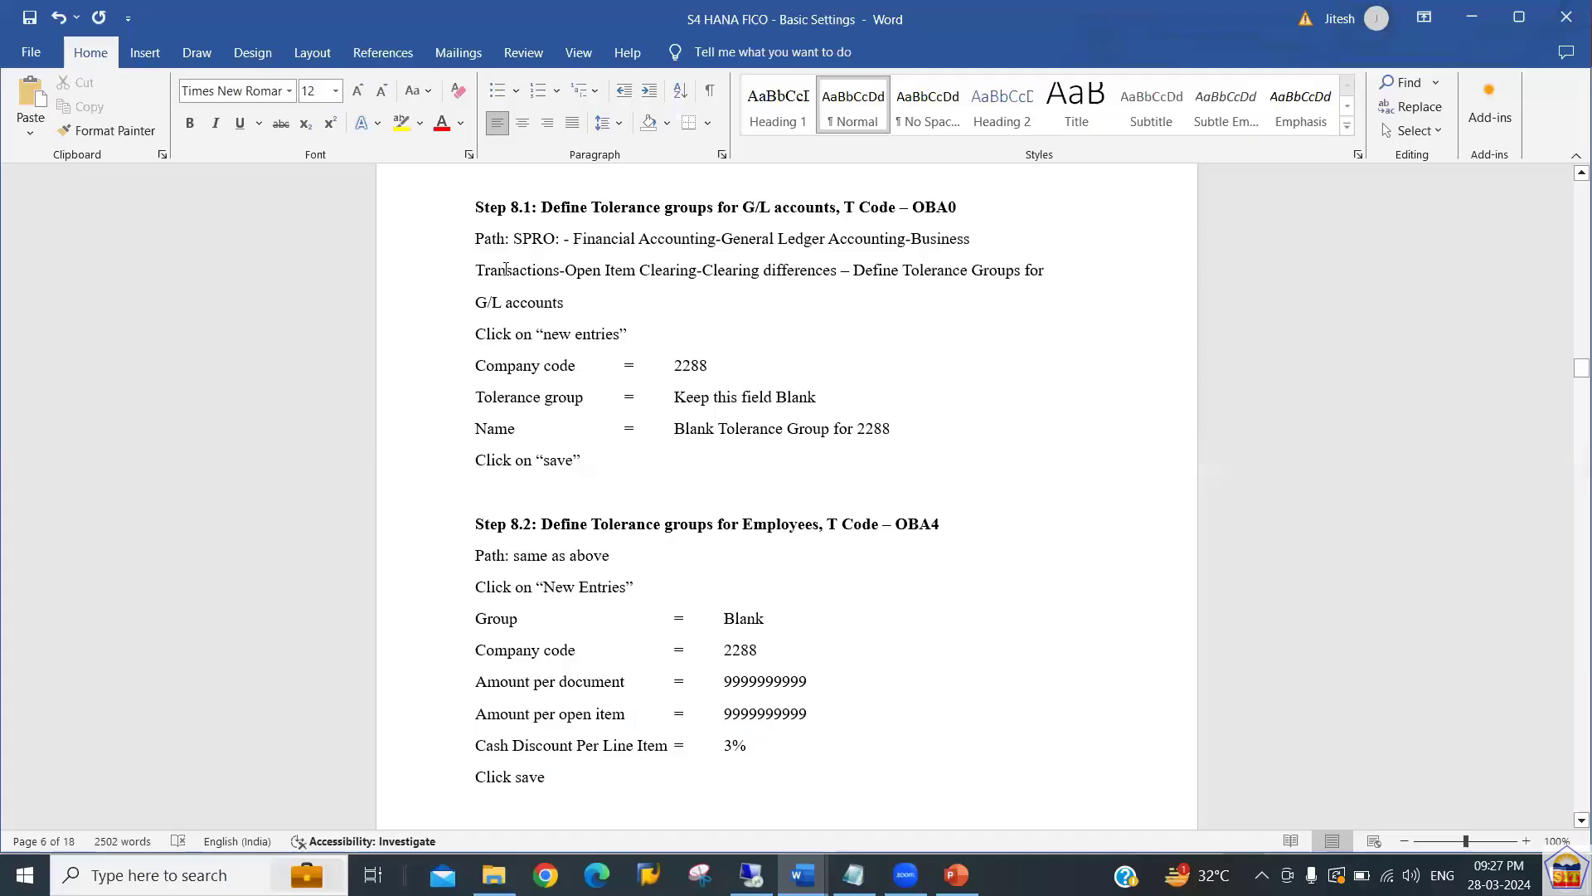
pyautogui.press('Down')
pyautogui.press('Down')
pyautogui.press('Down')
pyautogui.press('Down')
pyautogui.press('Down')
pyautogui.press('Down')
pyautogui.press('Down')
pyautogui.press('Down')
pyautogui.press('Down')
pyautogui.press('Down')
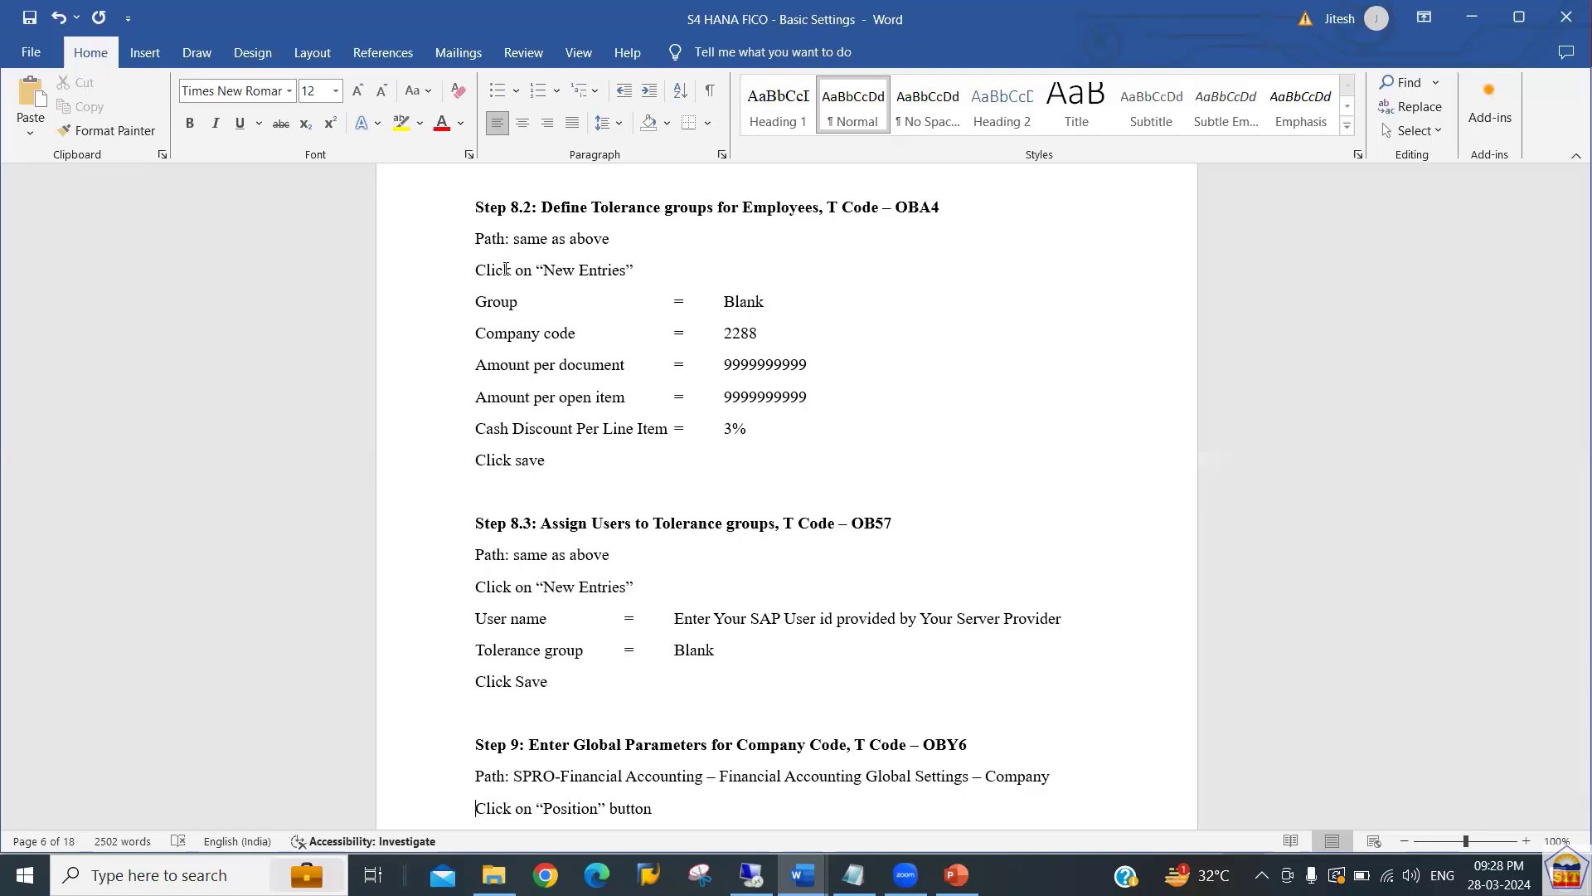
pyautogui.scroll(-3, 506, 269)
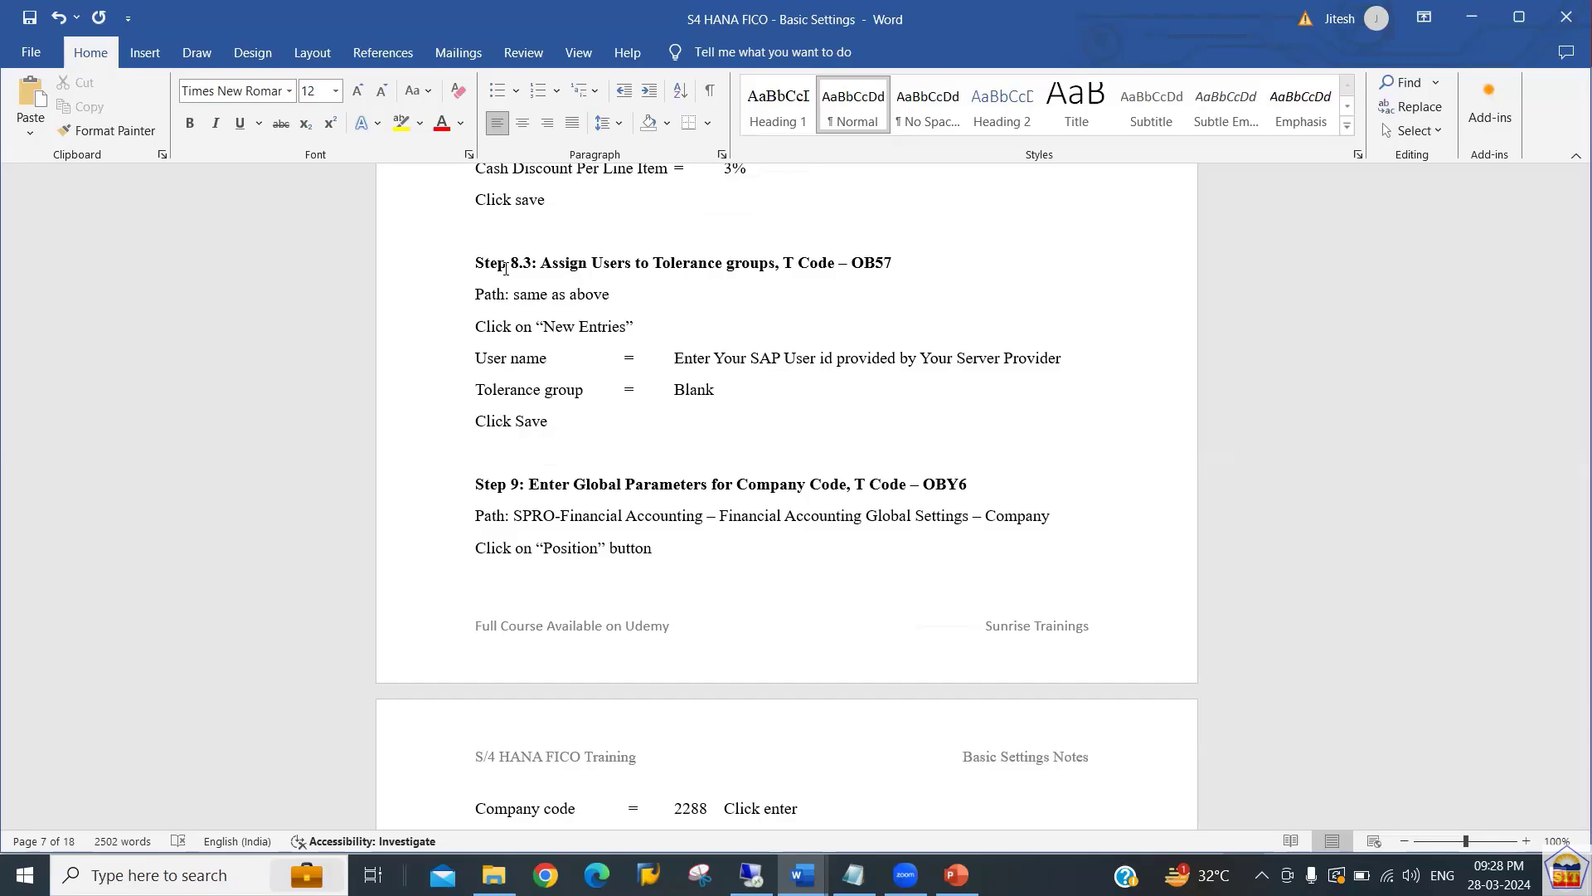
pyautogui.hotkey('alt', 'Tab')
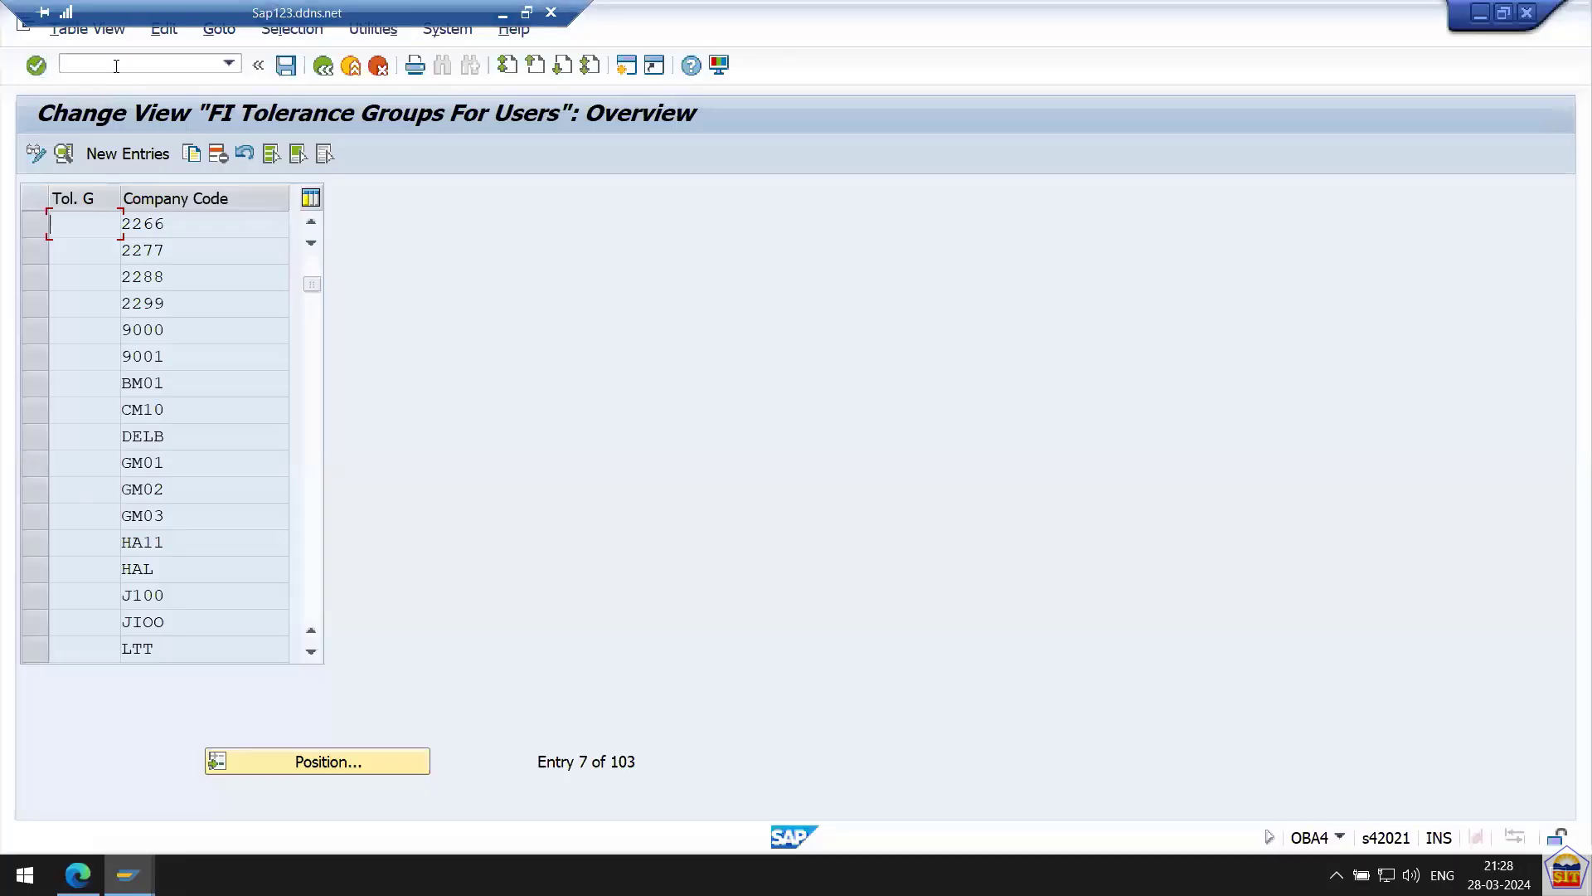
# Run transaction OB57 for assigning users to tolerance groups.
pyautogui.click(116, 65)
pyautogui.write('/n')
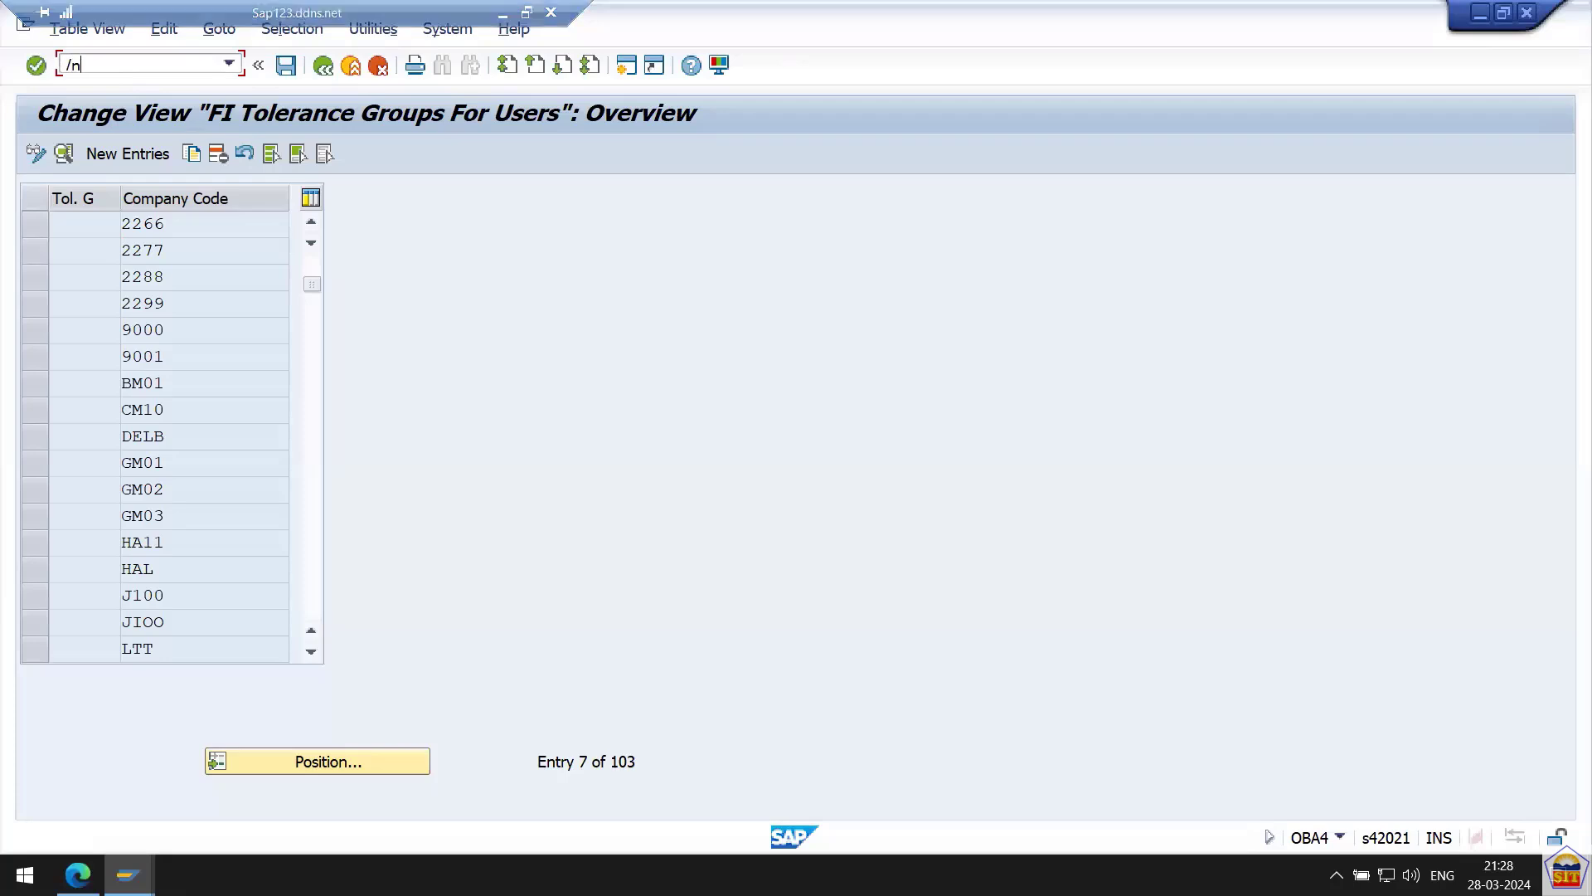
pyautogui.write('ob57')
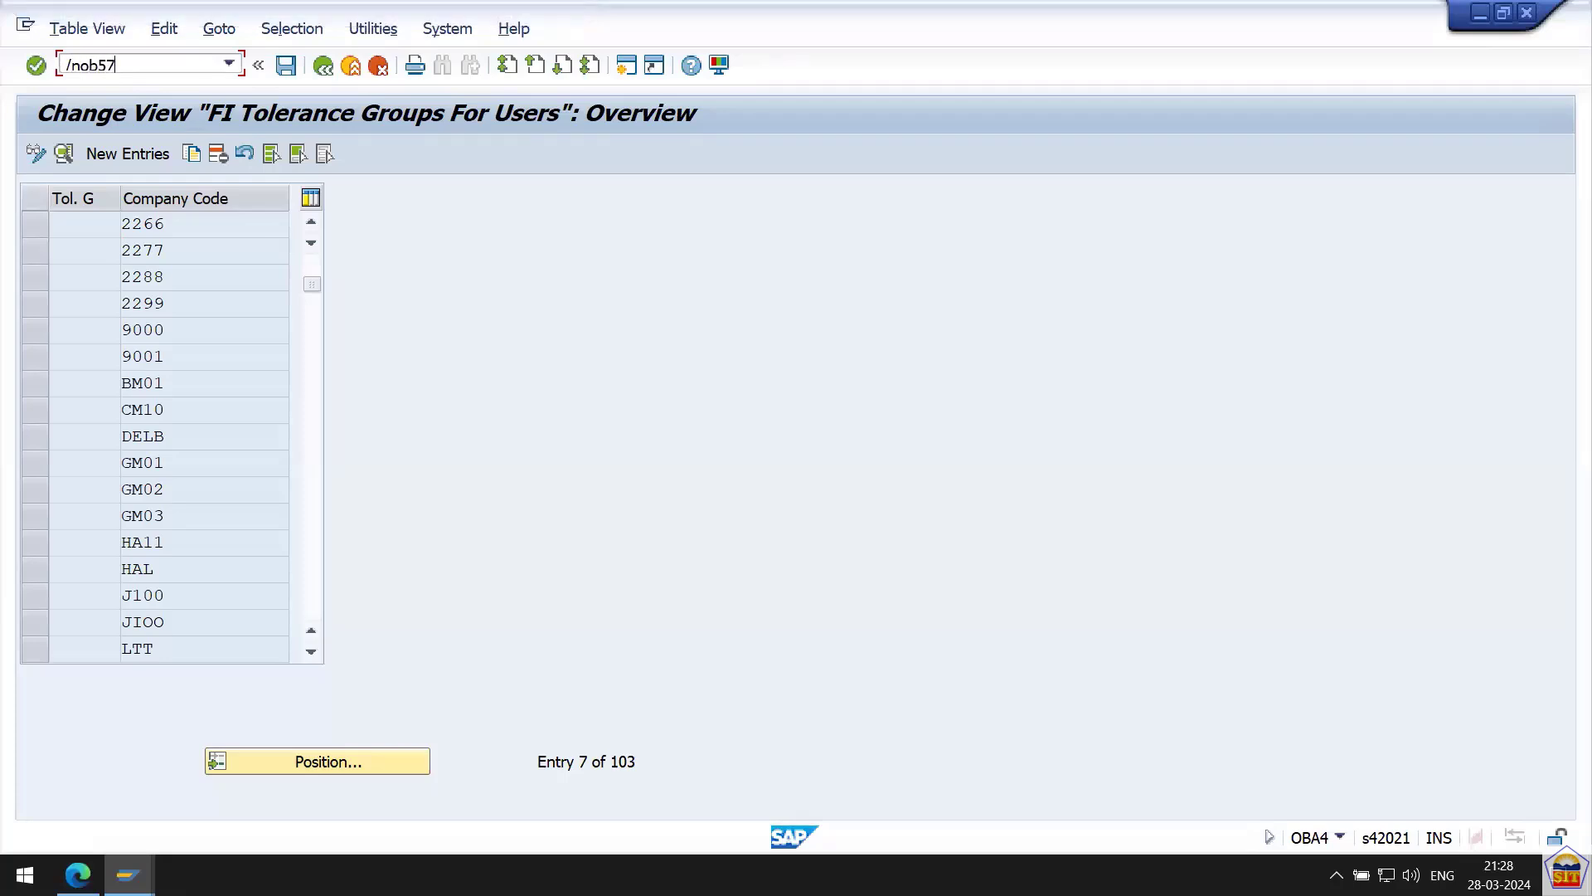
pyautogui.press('Return')
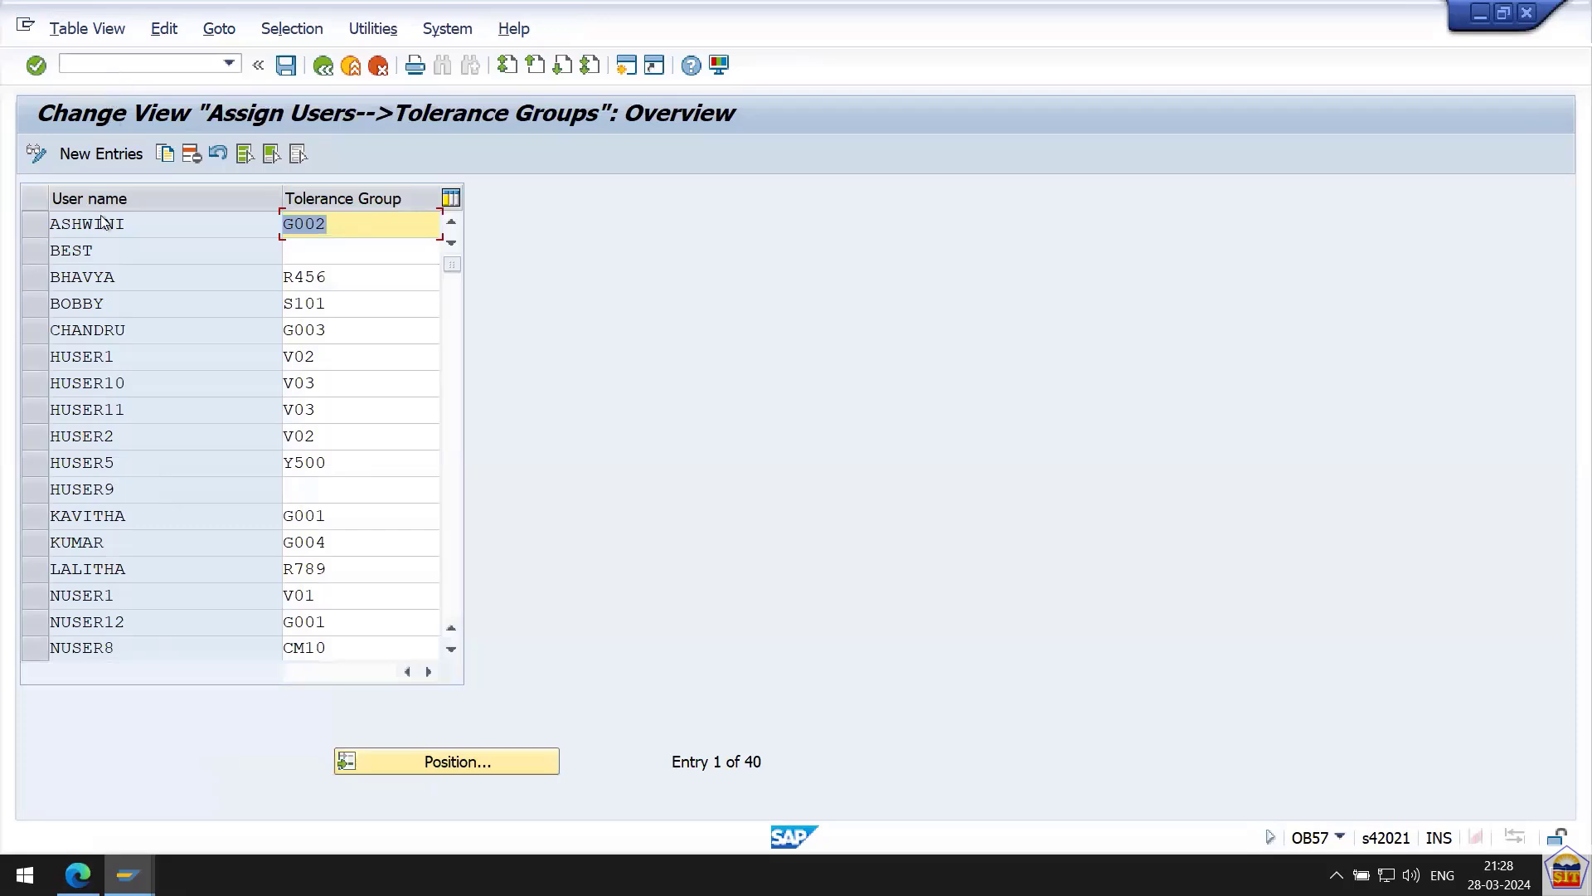
# Inspect the 40 listed users and their assigned tolerance groups, including ones left blank.
pyautogui.click(138, 230)
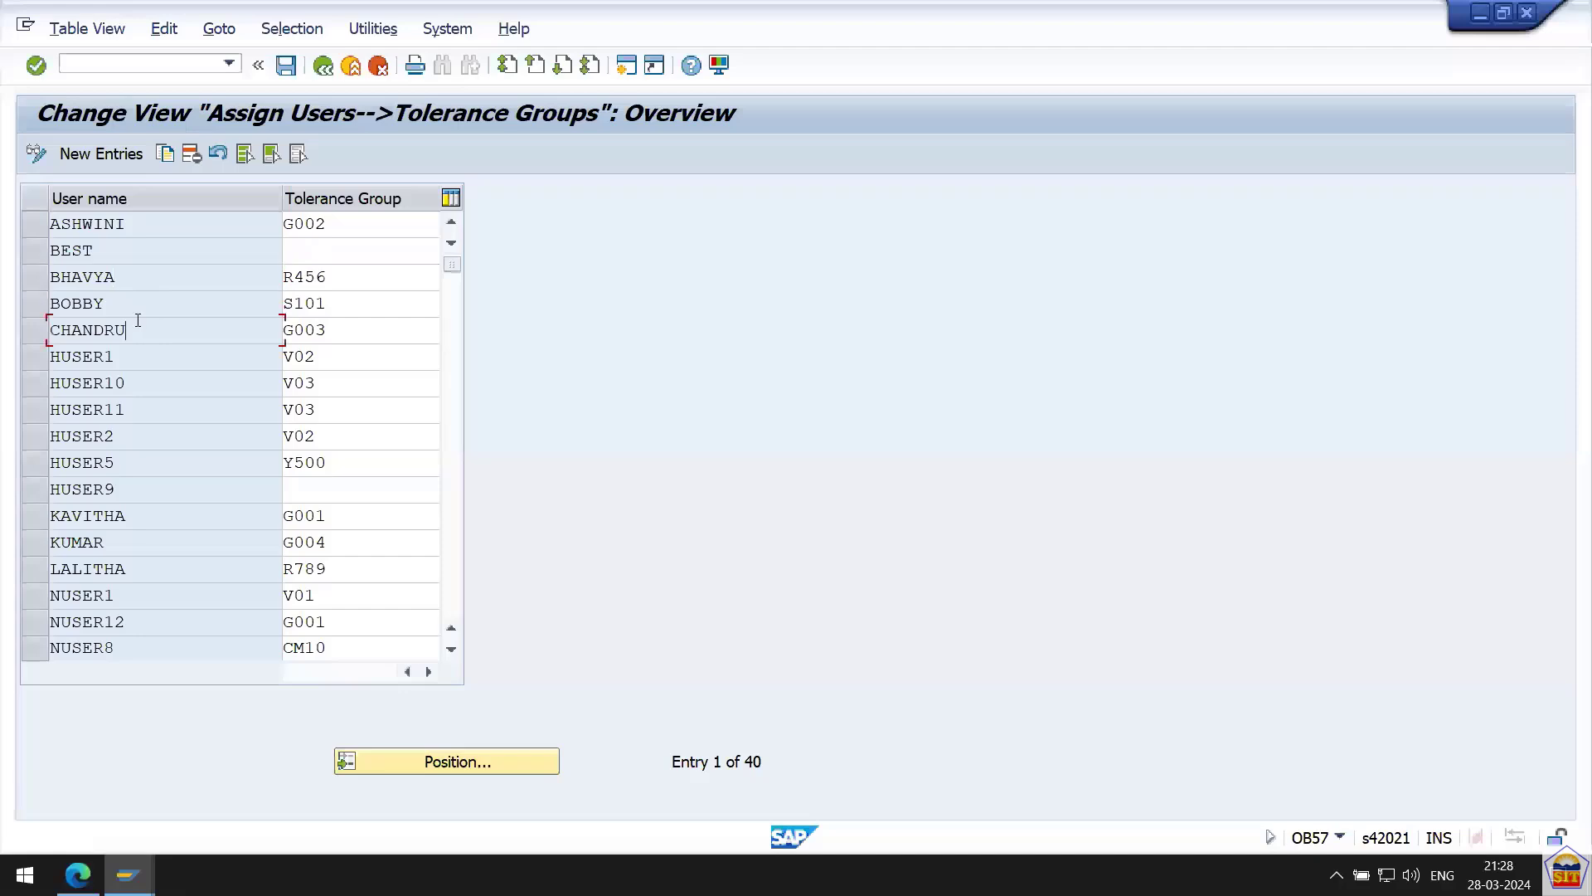
pyautogui.click(355, 280)
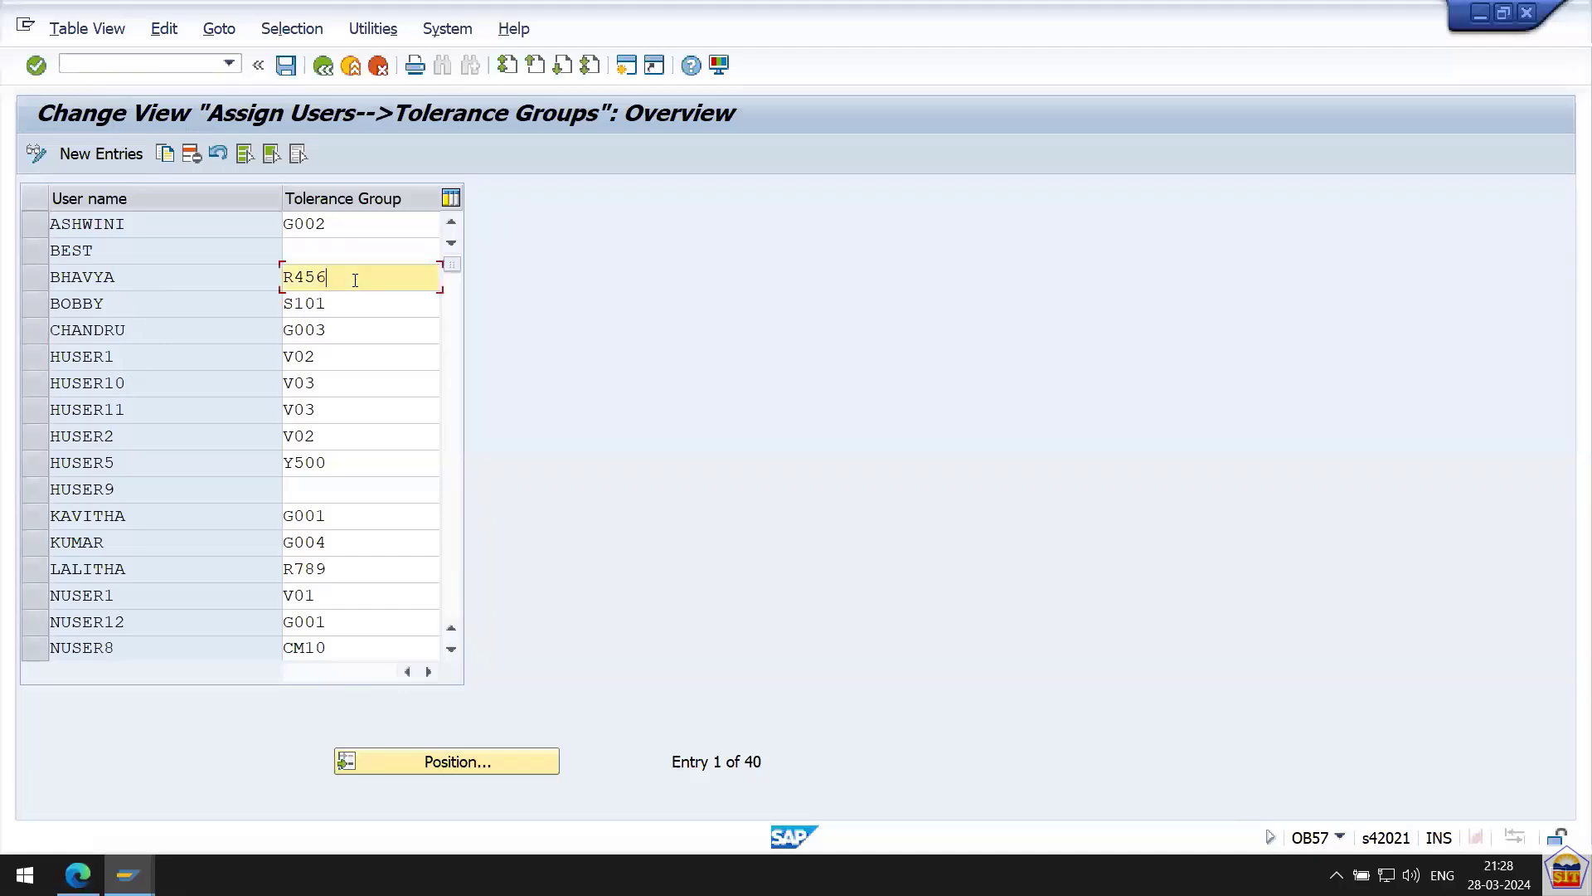
pyautogui.press('Down')
pyautogui.press('Down')
pyautogui.press('Down')
pyautogui.press('Down')
pyautogui.press('Down')
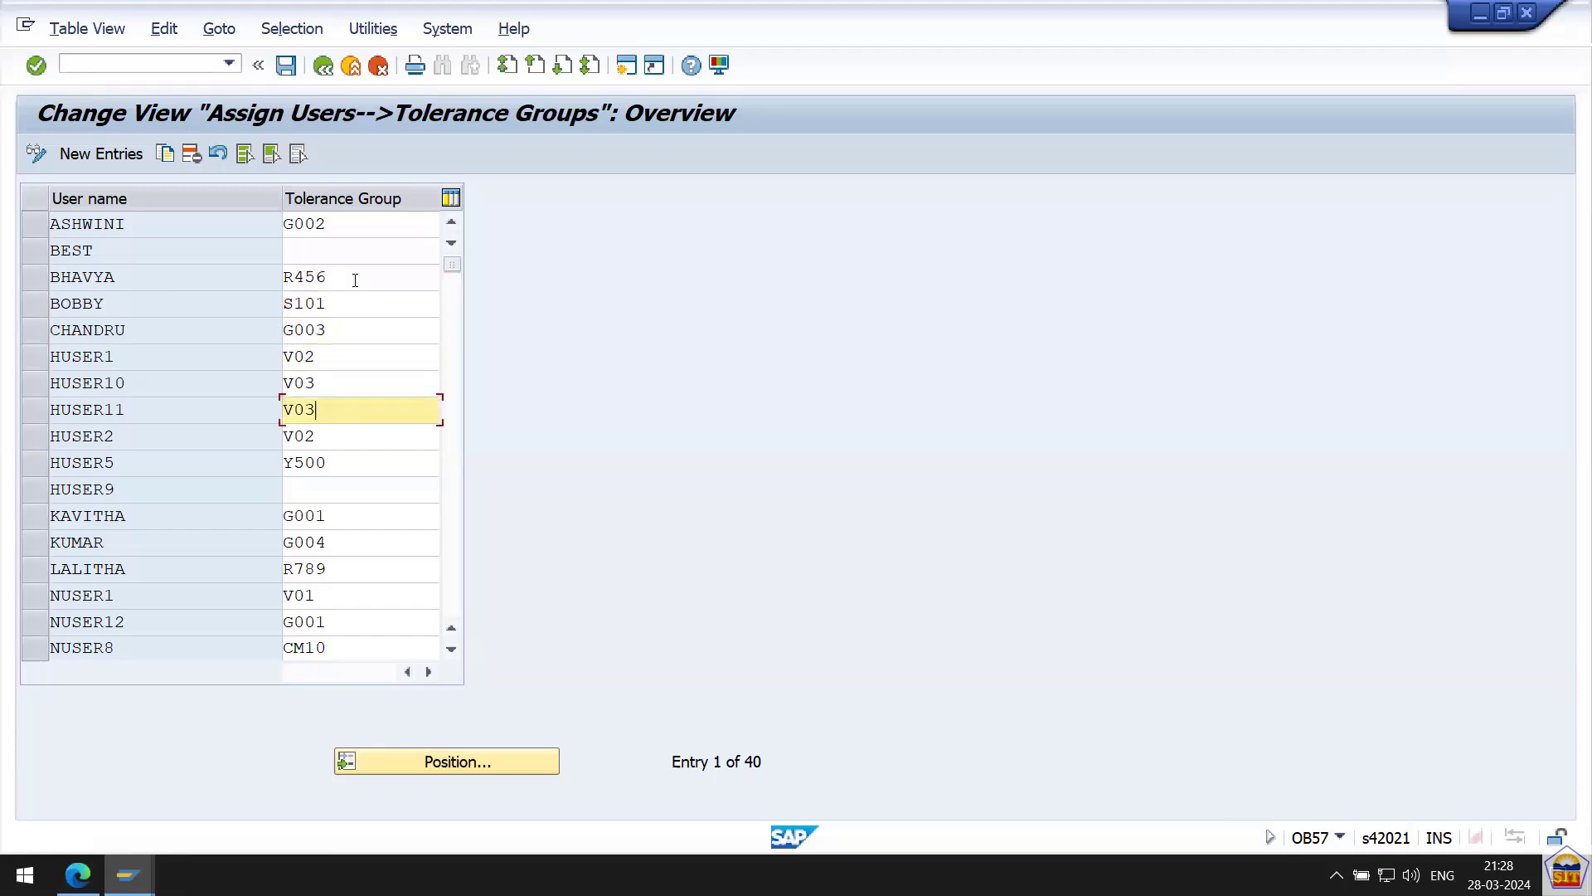
pyautogui.press('Up')
pyautogui.press('Up')
pyautogui.press('Up')
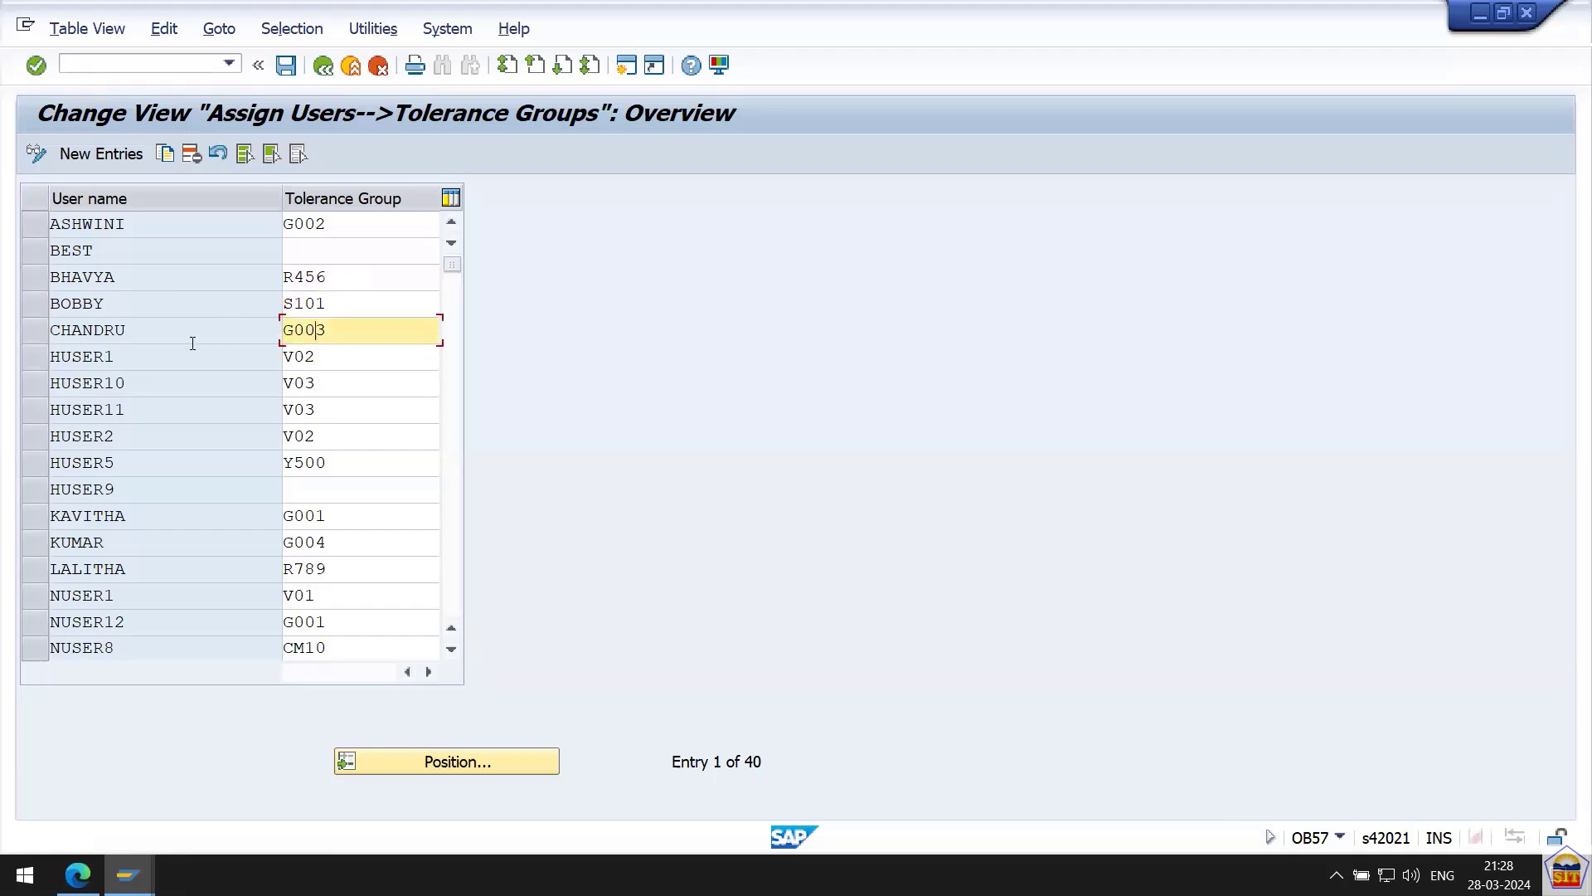
pyautogui.click(192, 340)
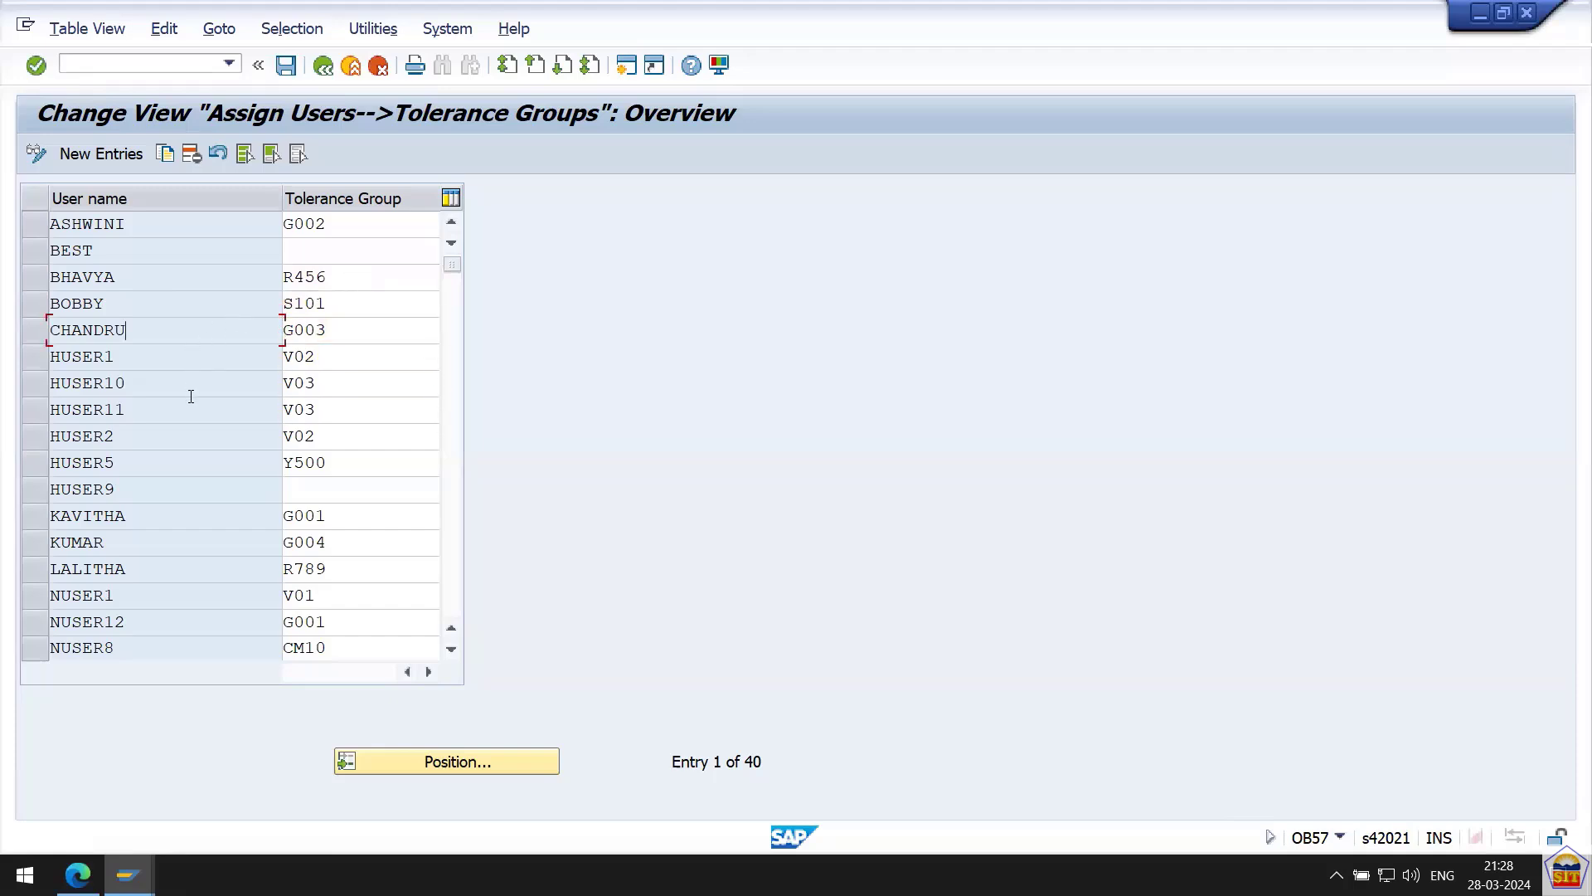
pyautogui.click(353, 382)
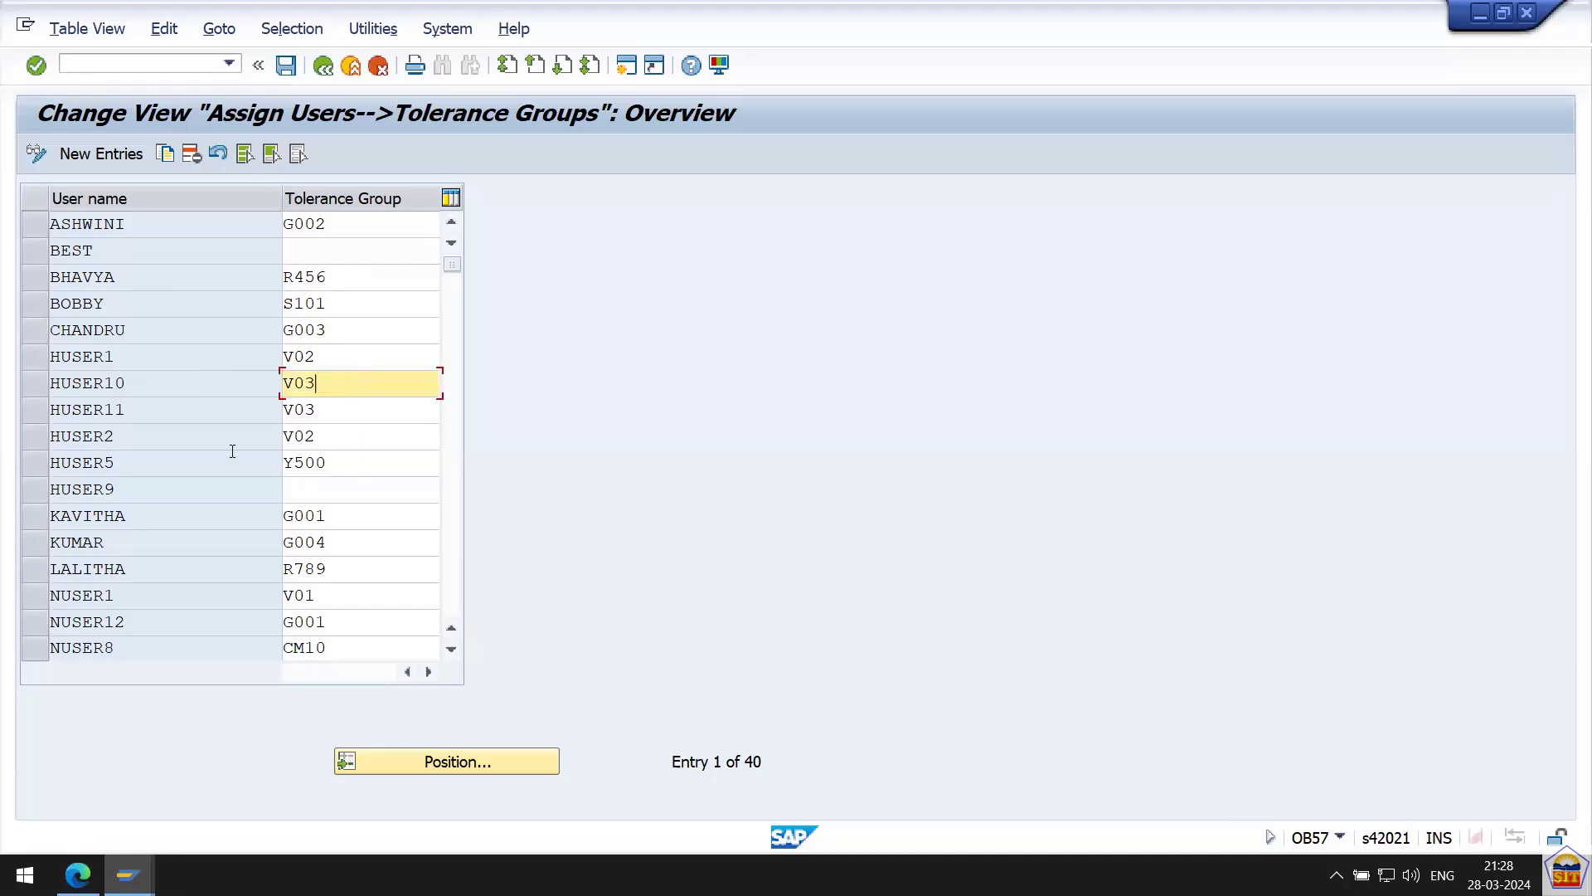
pyautogui.click(317, 253)
# Add a new entry with the new user ID and a blank tolerance group.
pyautogui.click(112, 152)
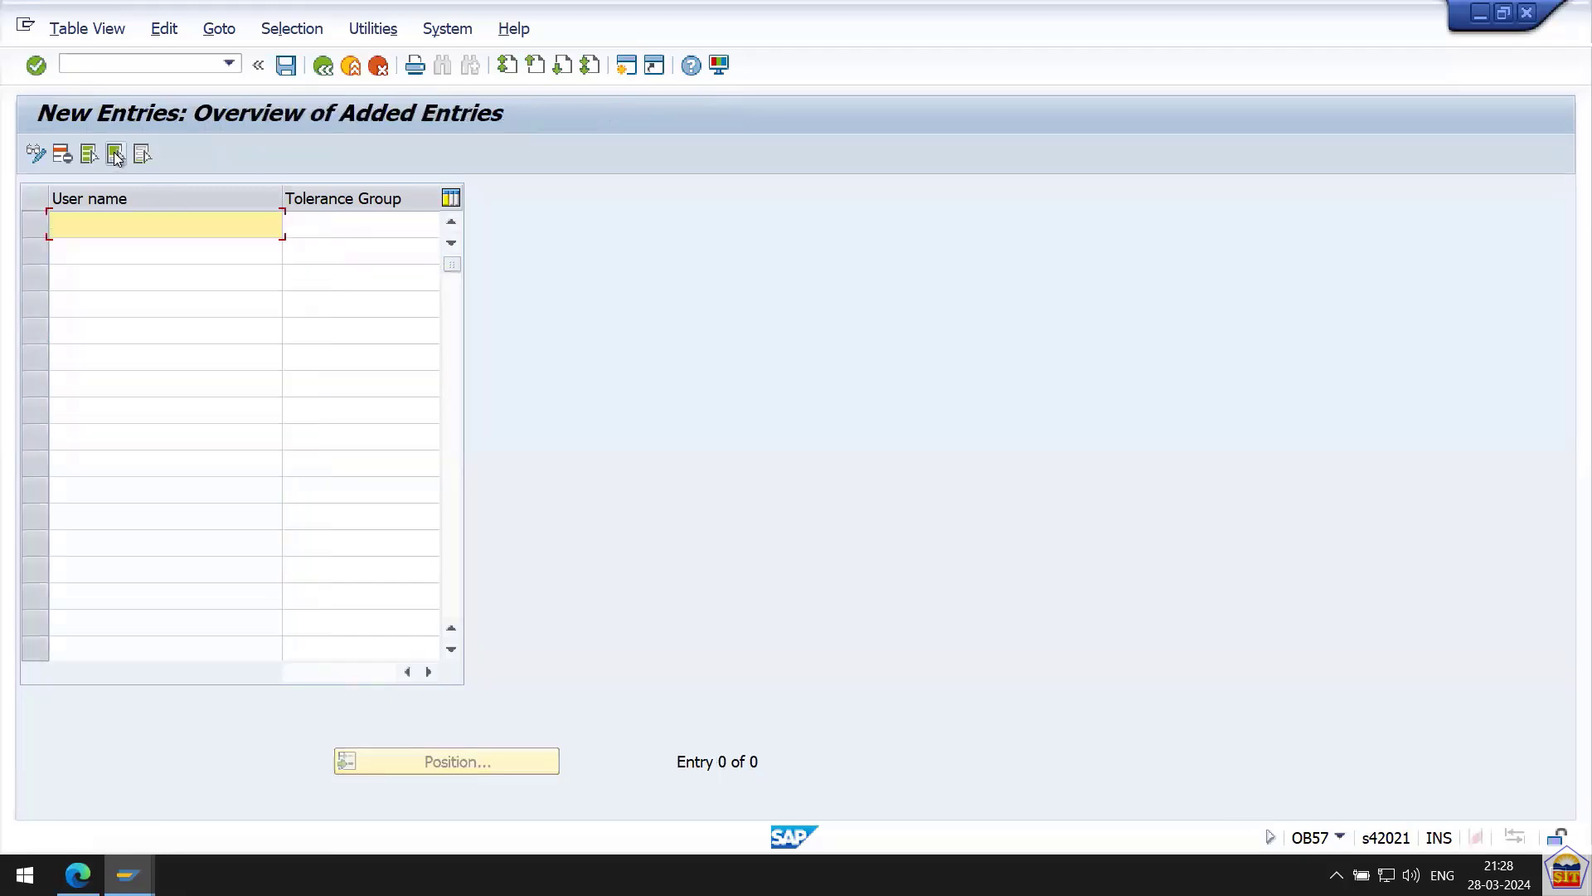
pyautogui.write('user99')
pyautogui.press('Tab')
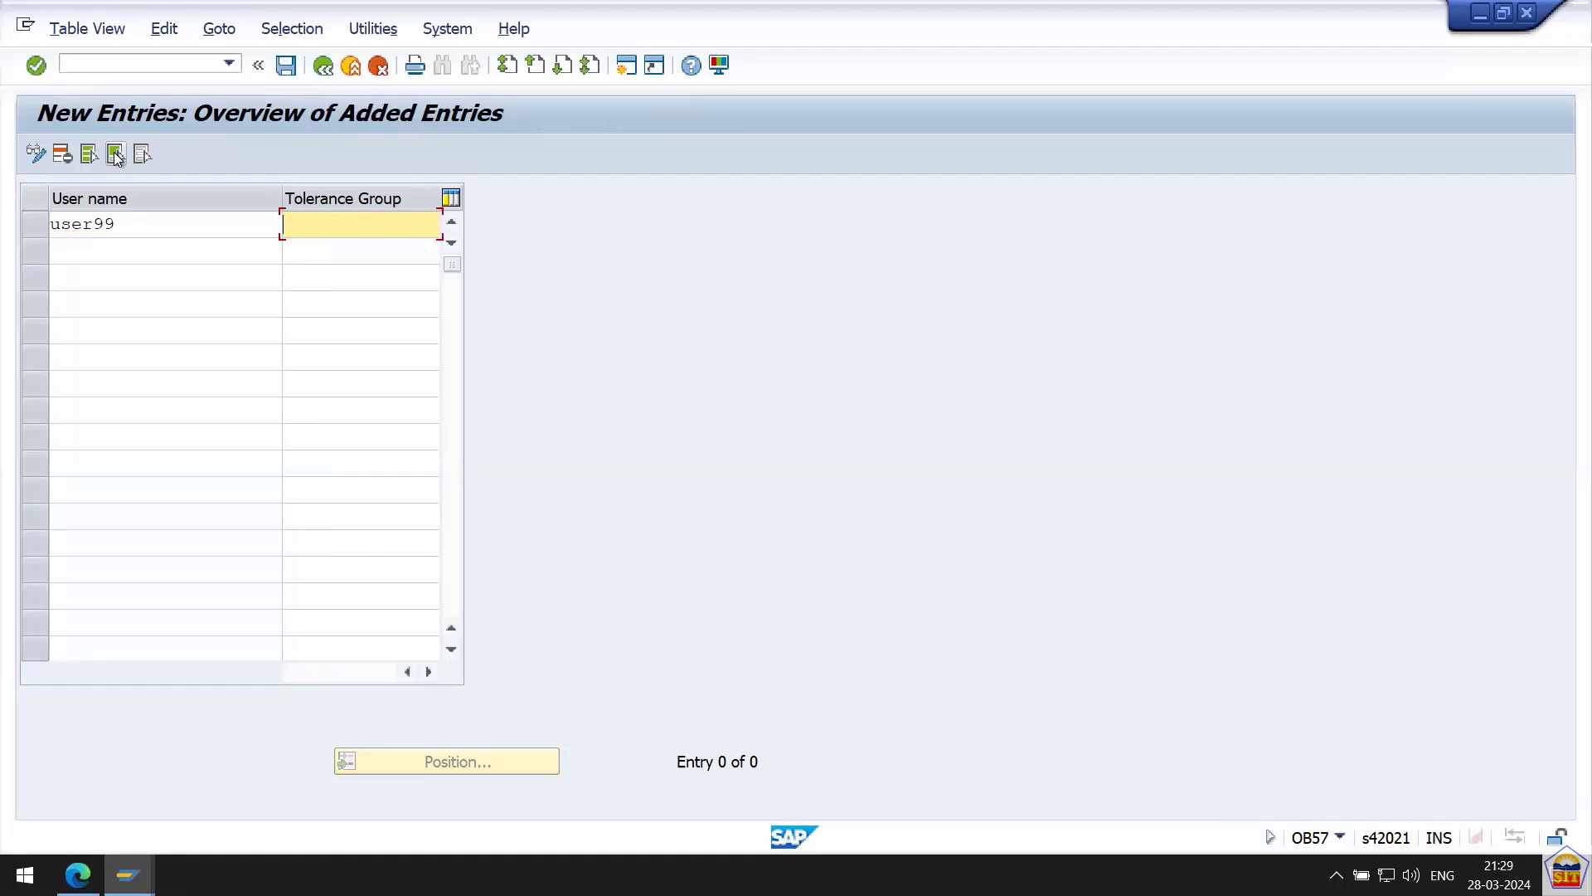
pyautogui.click(116, 154)
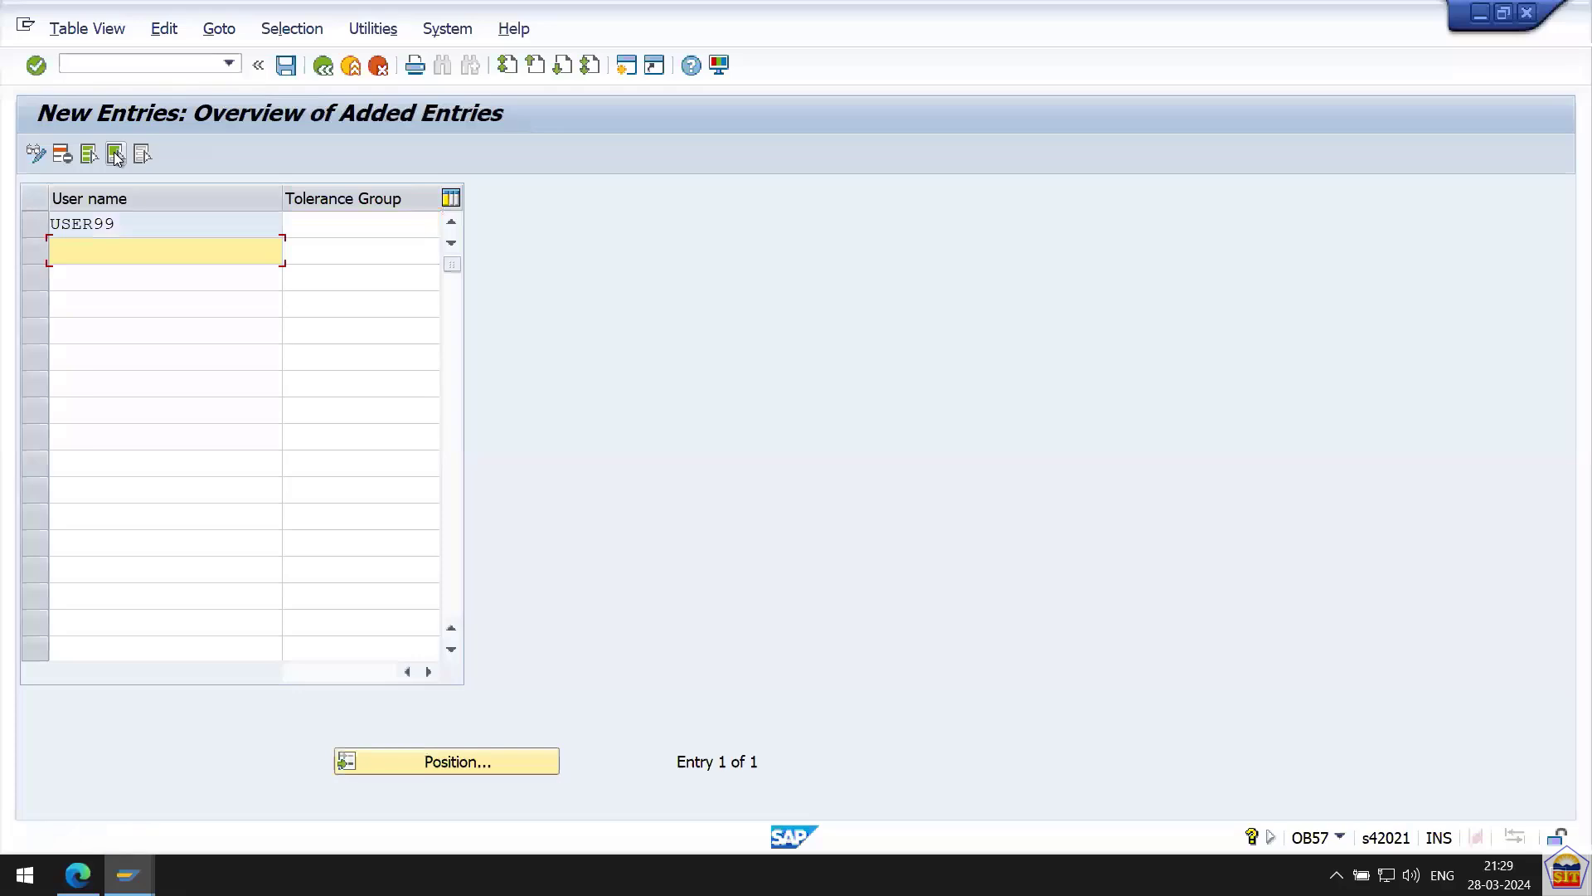
# Save the user assignment under the customizing request, return to the overview, and minimize the remote session.
pyautogui.hotkey('ctrl', 's')
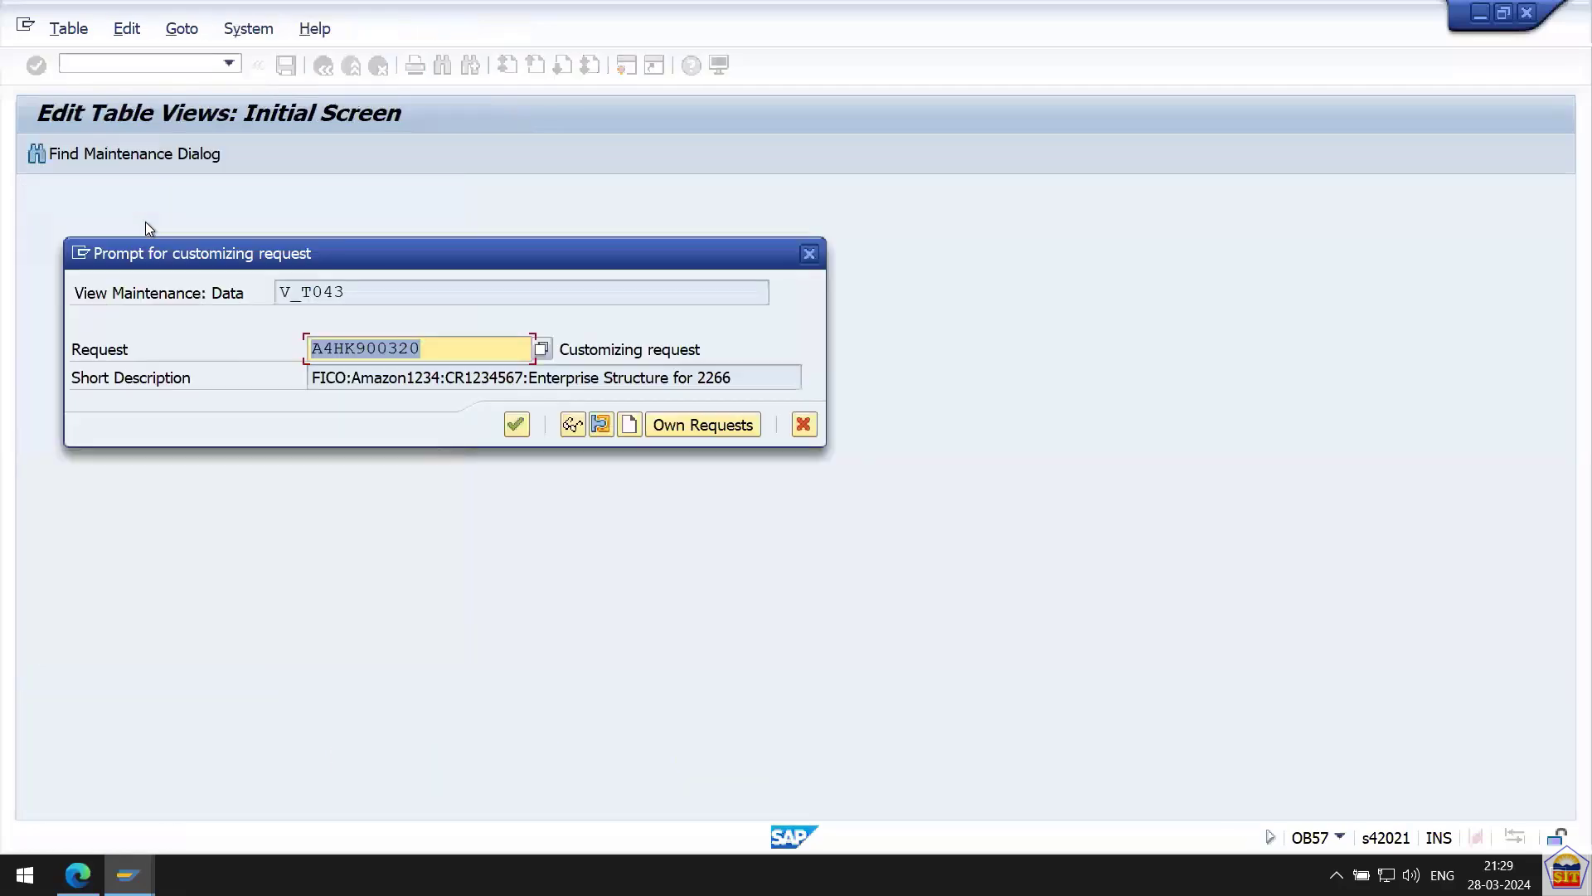
pyautogui.press('Return')
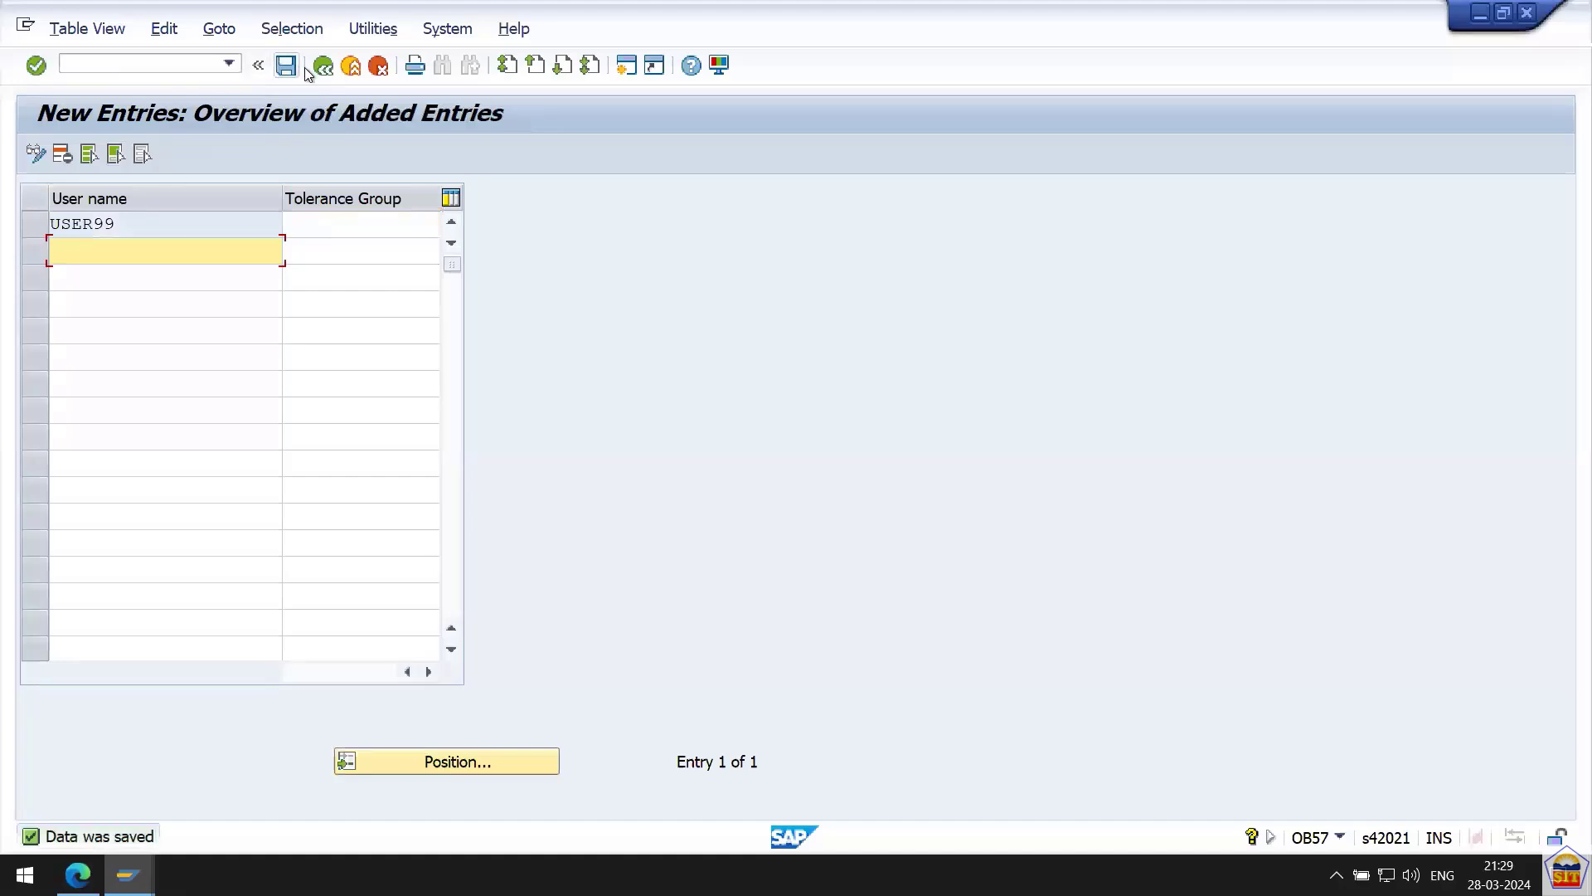
pyautogui.click(345, 225)
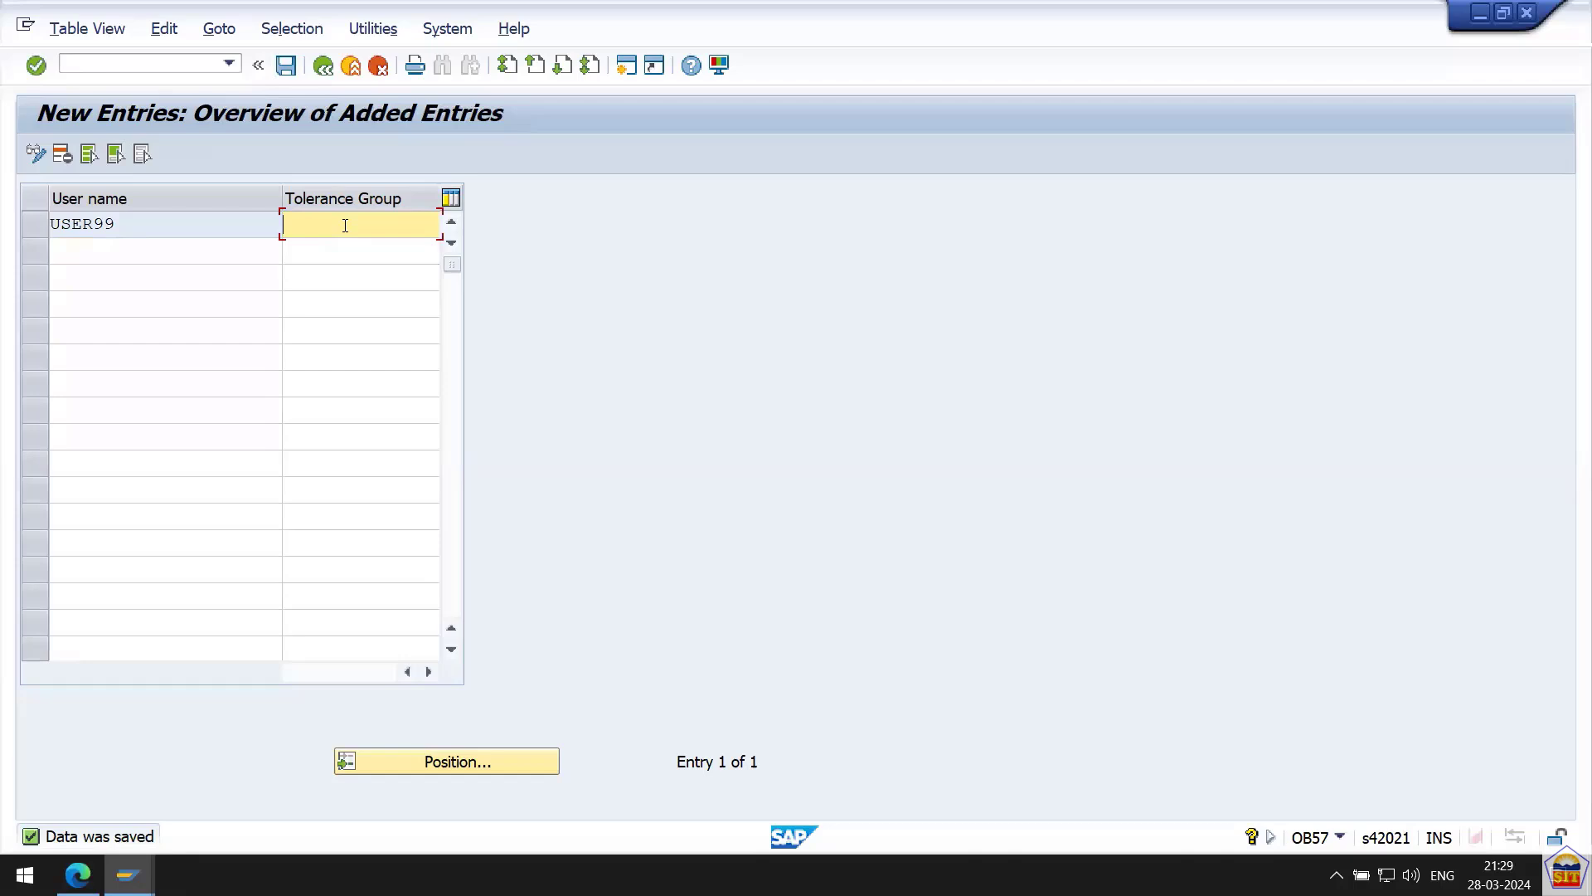
pyautogui.click(324, 78)
pyautogui.moveTo(526, 8)
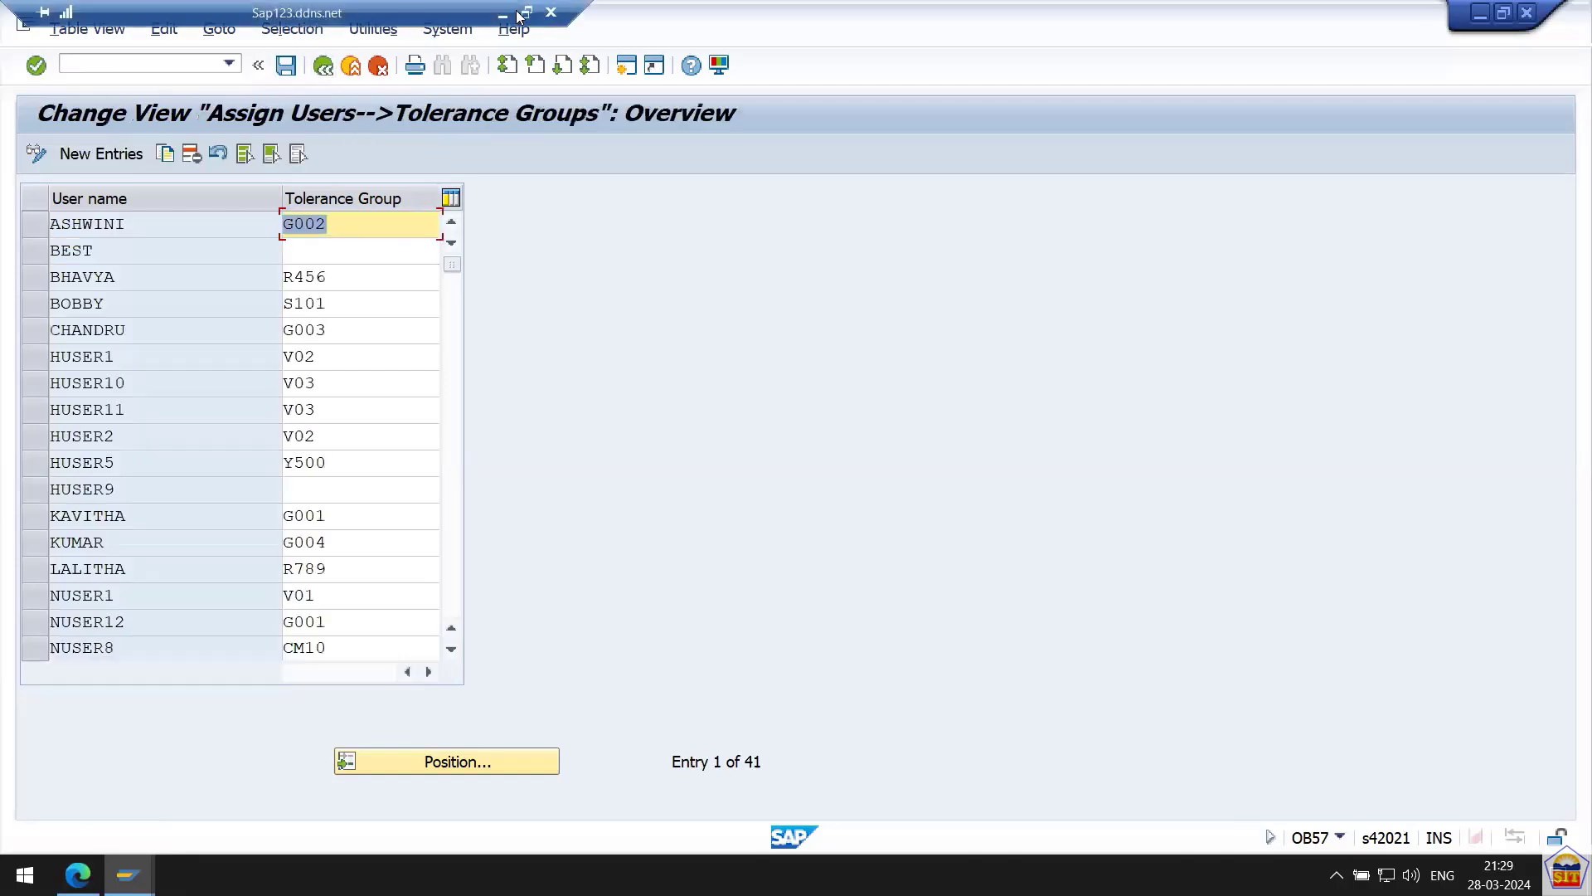
pyautogui.click(504, 17)
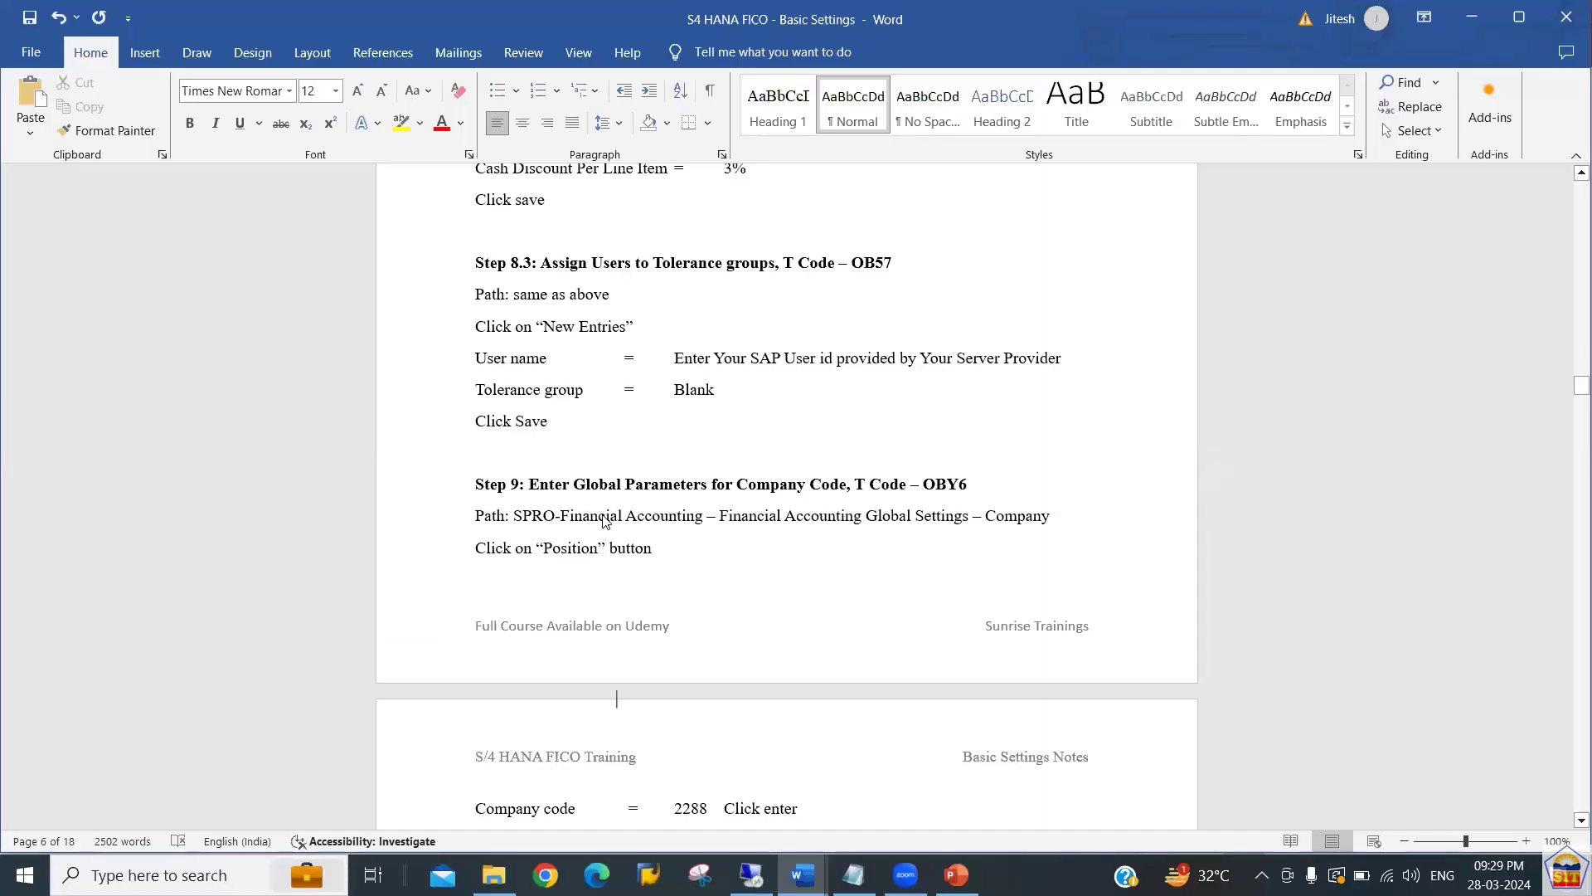
# Scroll the Word notes down to Step 10, Define and Activate Controlling Area (OKKP).
pyautogui.scroll(-4, 606, 516)
pyautogui.scroll(-3, 603, 516)
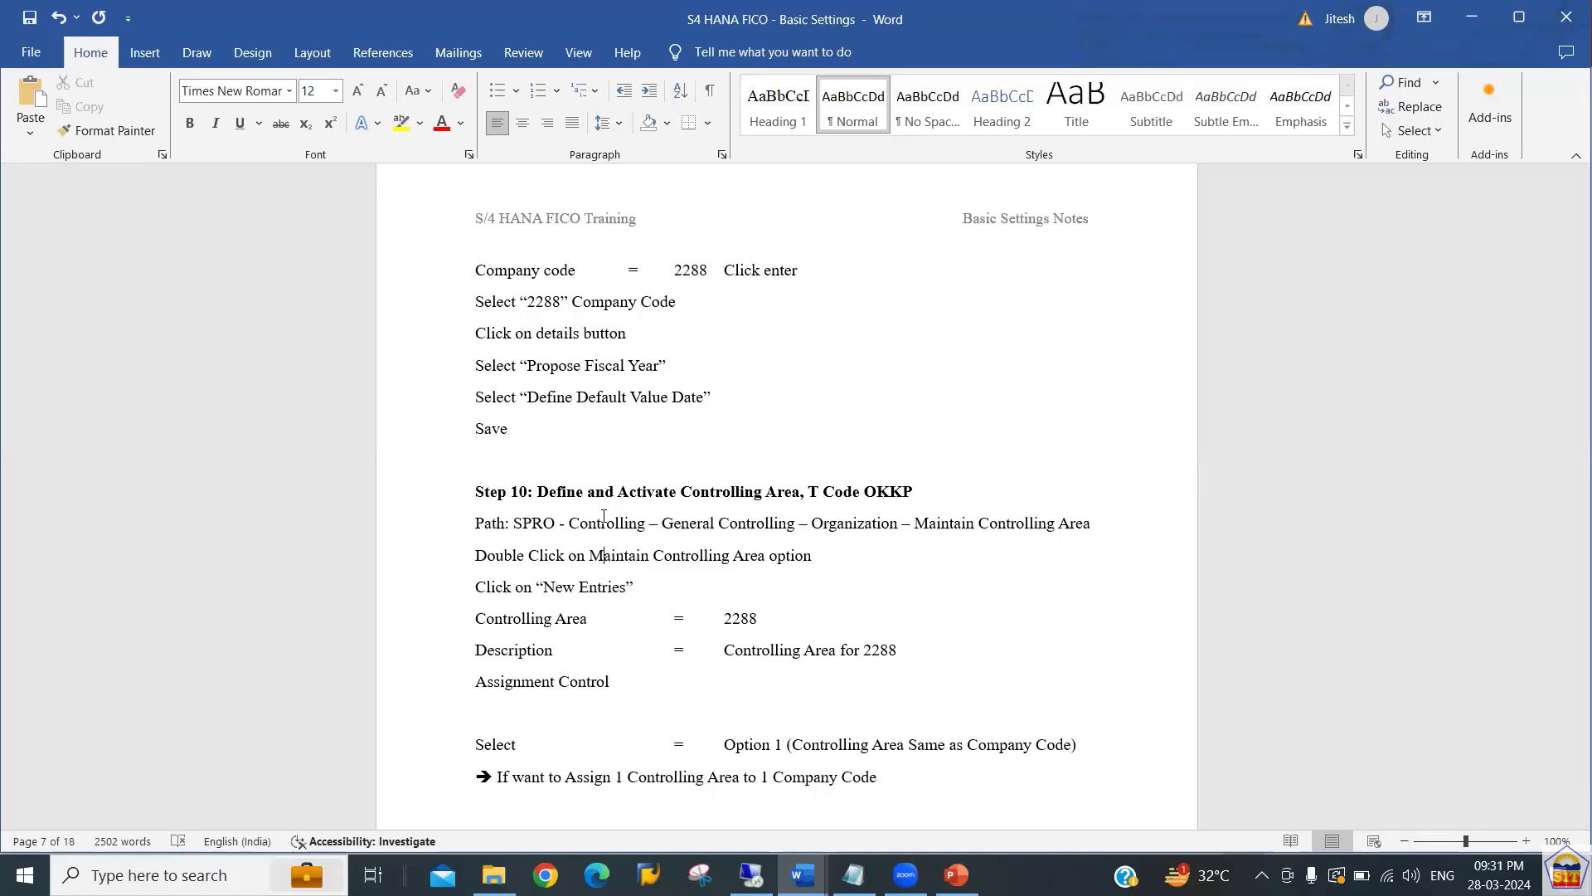
# Read through Step 10's instructions and currency-type field values in the Word notes.
pyautogui.press('Down')
pyautogui.press('Down')
pyautogui.press('Down')
pyautogui.press('Down')
pyautogui.press('Down')
pyautogui.press('Down')
pyautogui.press('Down')
pyautogui.press('Down')
pyautogui.scroll(-1, 604, 515)
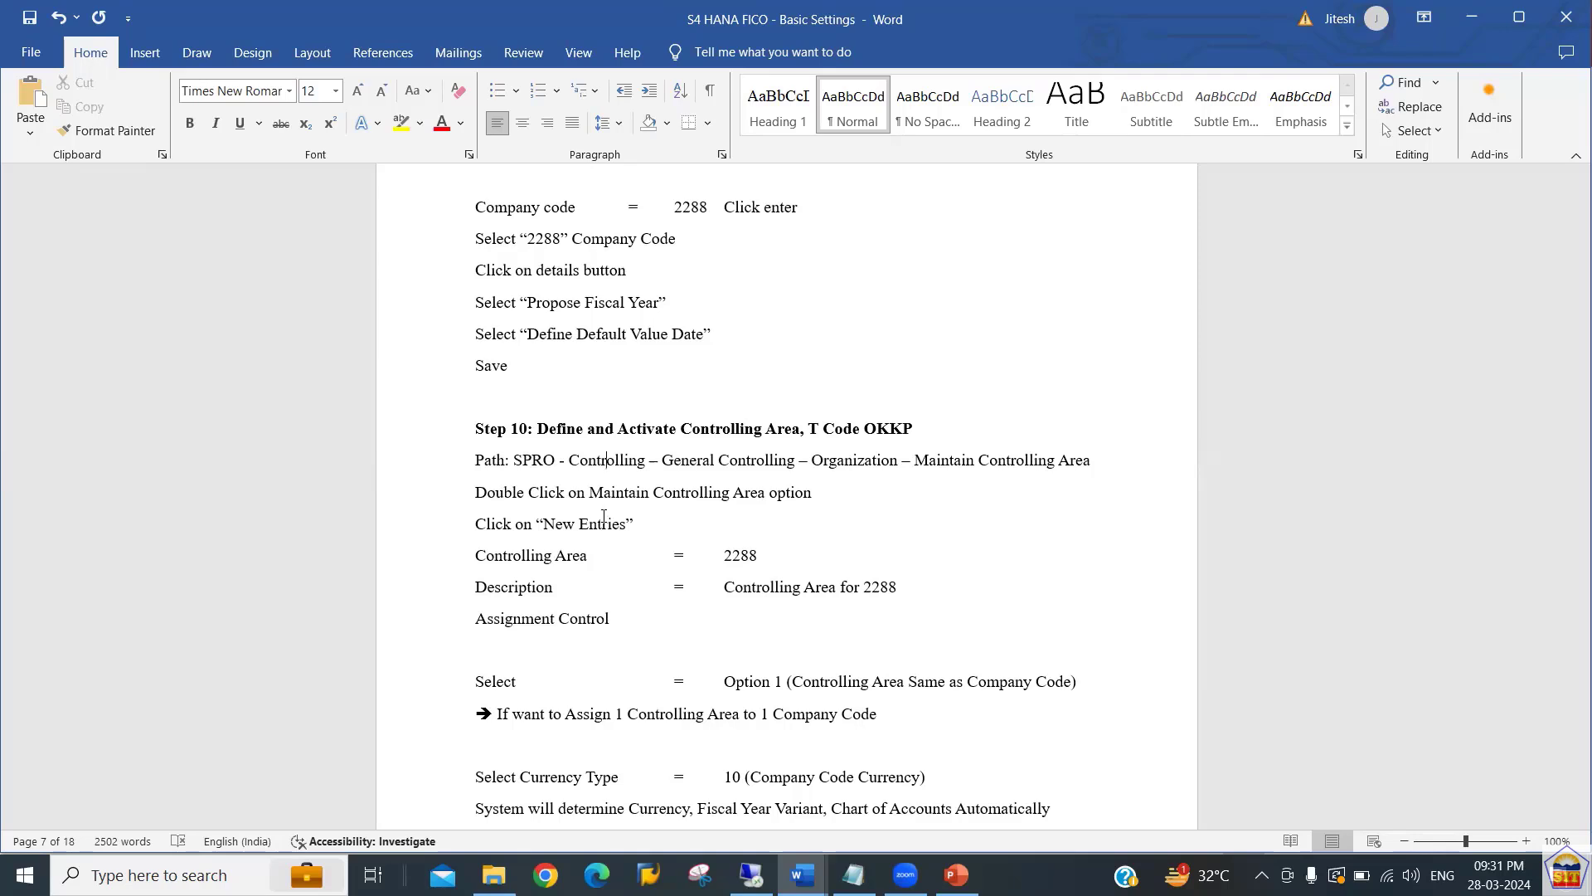
pyautogui.press('Down')
pyautogui.press('Down')
pyautogui.press('Down')
pyautogui.press('Down')
pyautogui.press('Up')
pyautogui.press('Up')
pyautogui.press('Up')
pyautogui.press('Up')
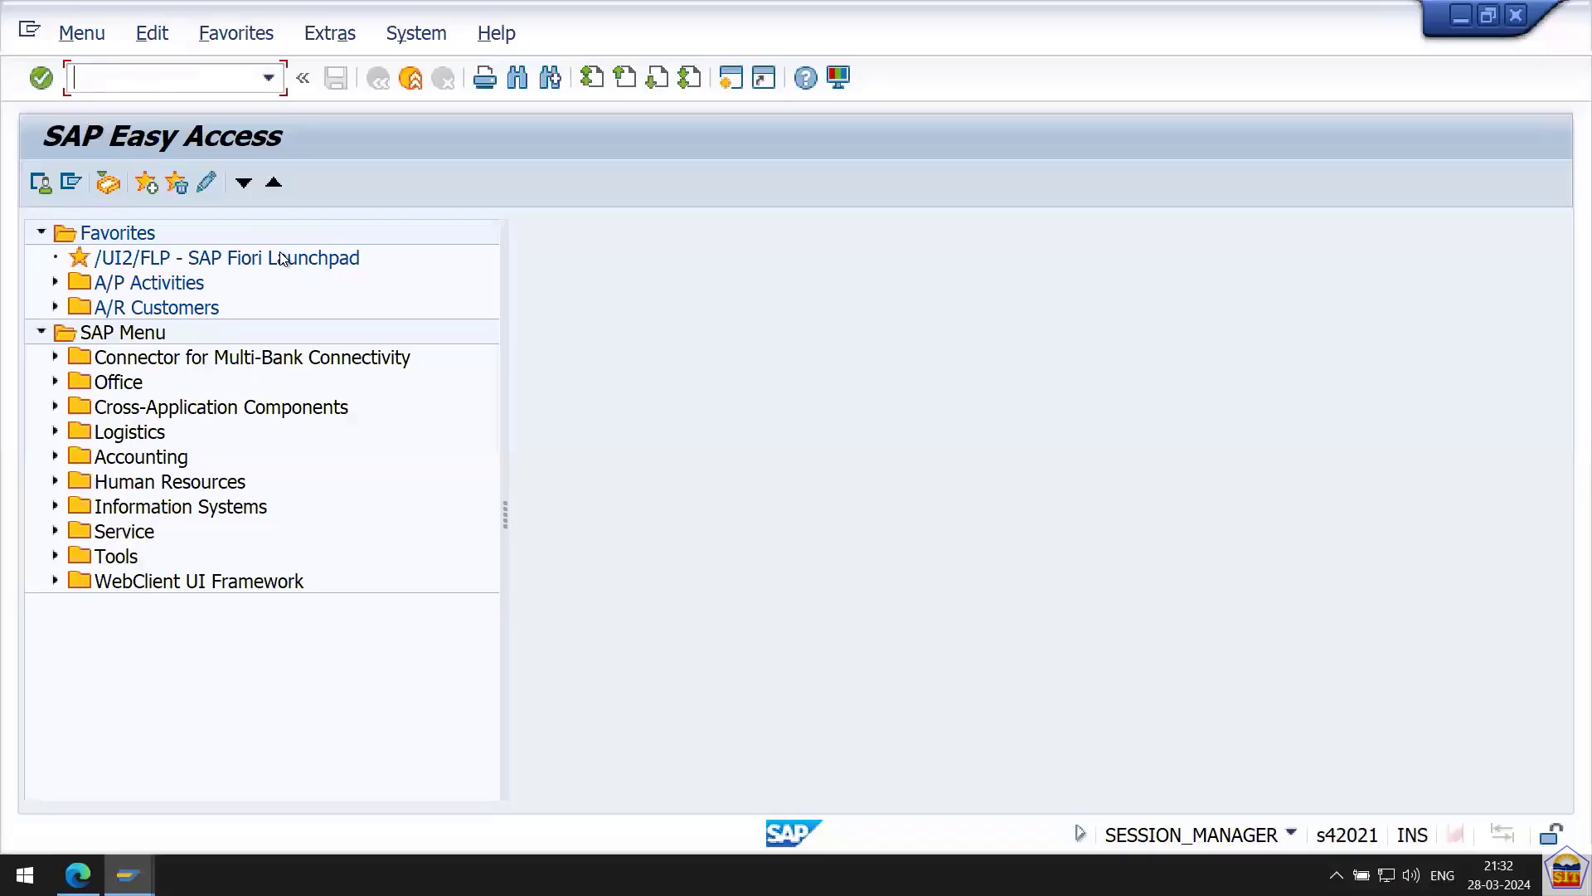
# Run OKKP and open the basic data of controlling area 0001.
pyautogui.write('okkp')
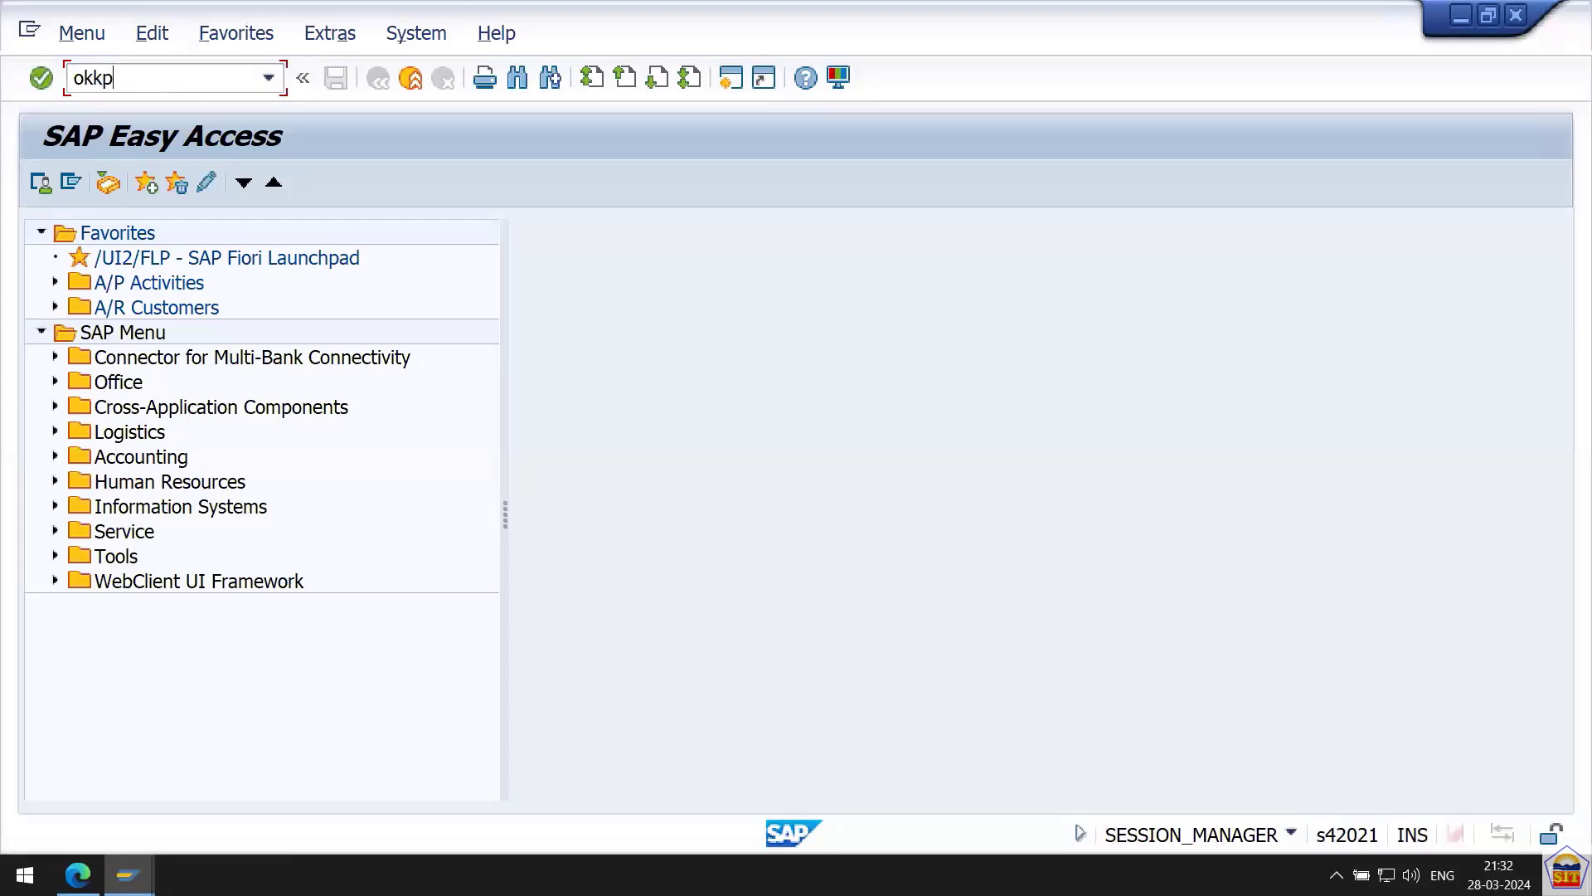
pyautogui.press('Return')
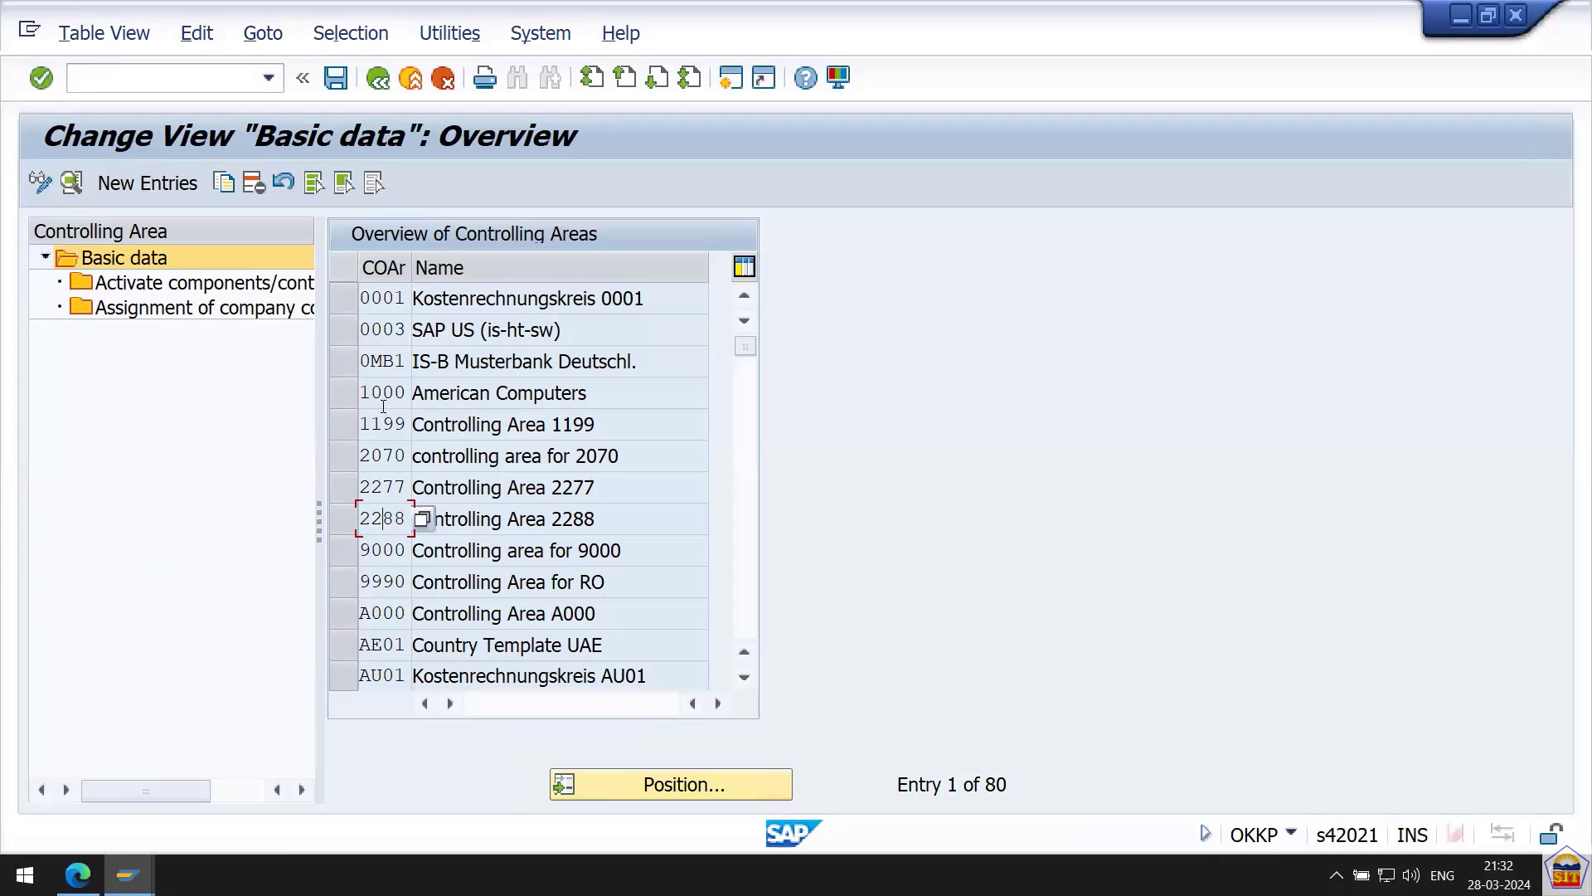
pyautogui.moveTo(370, 299); pyautogui.dragTo(406, 299)
pyautogui.doubleClick(387, 299)
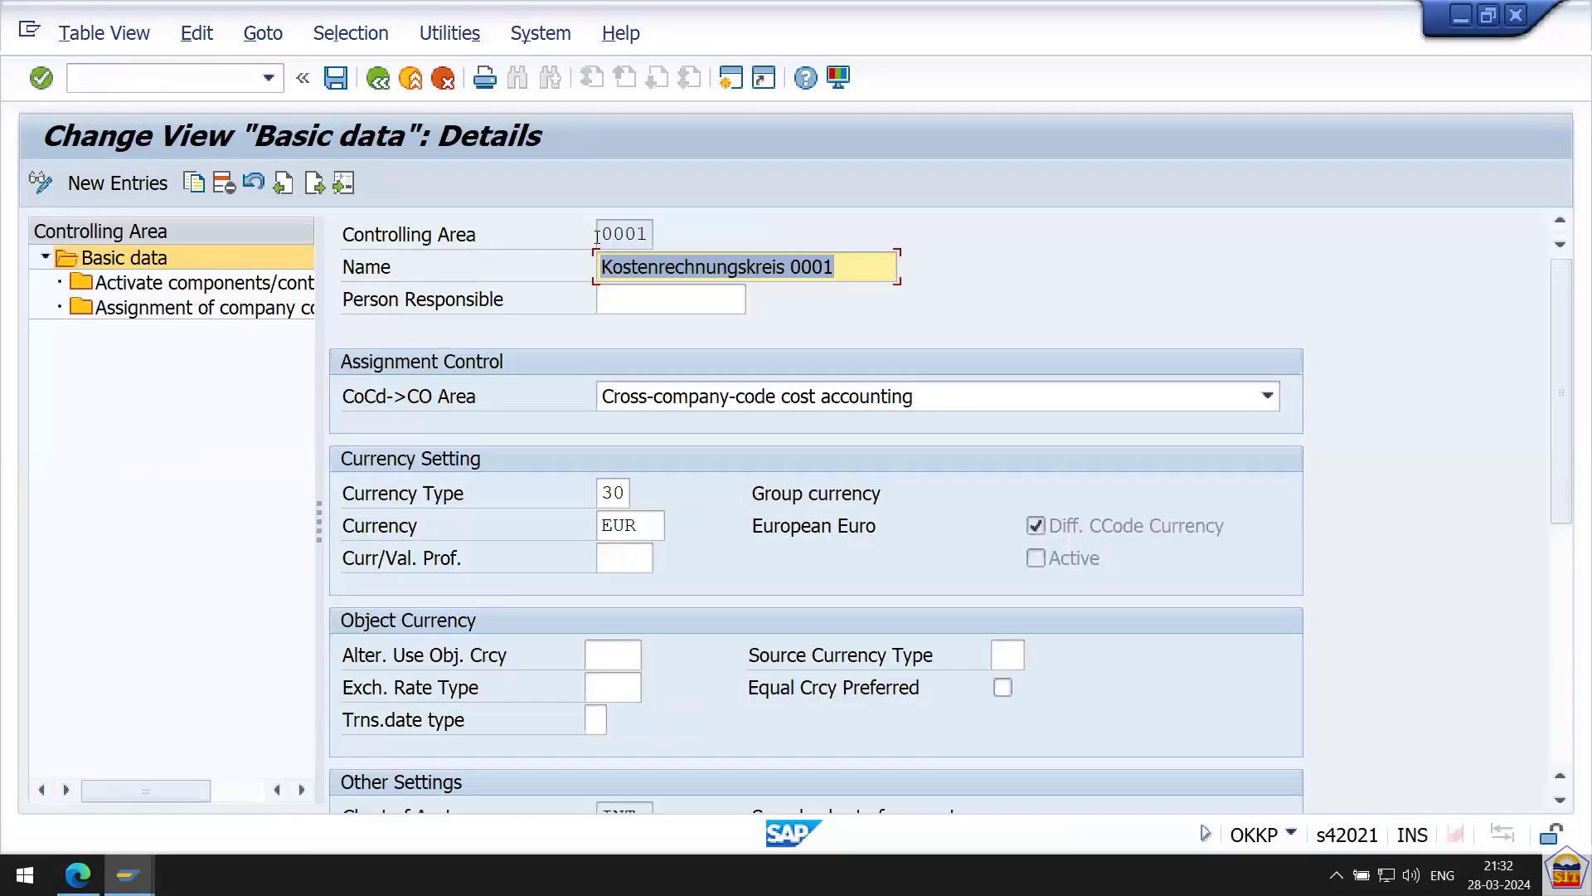
# Review area 0001's number and name, then abandon a New Entries attempt after the currency error.
pyautogui.moveTo(618, 234); pyautogui.dragTo(650, 233)
pyautogui.moveTo(773, 267); pyautogui.dragTo(659, 266)
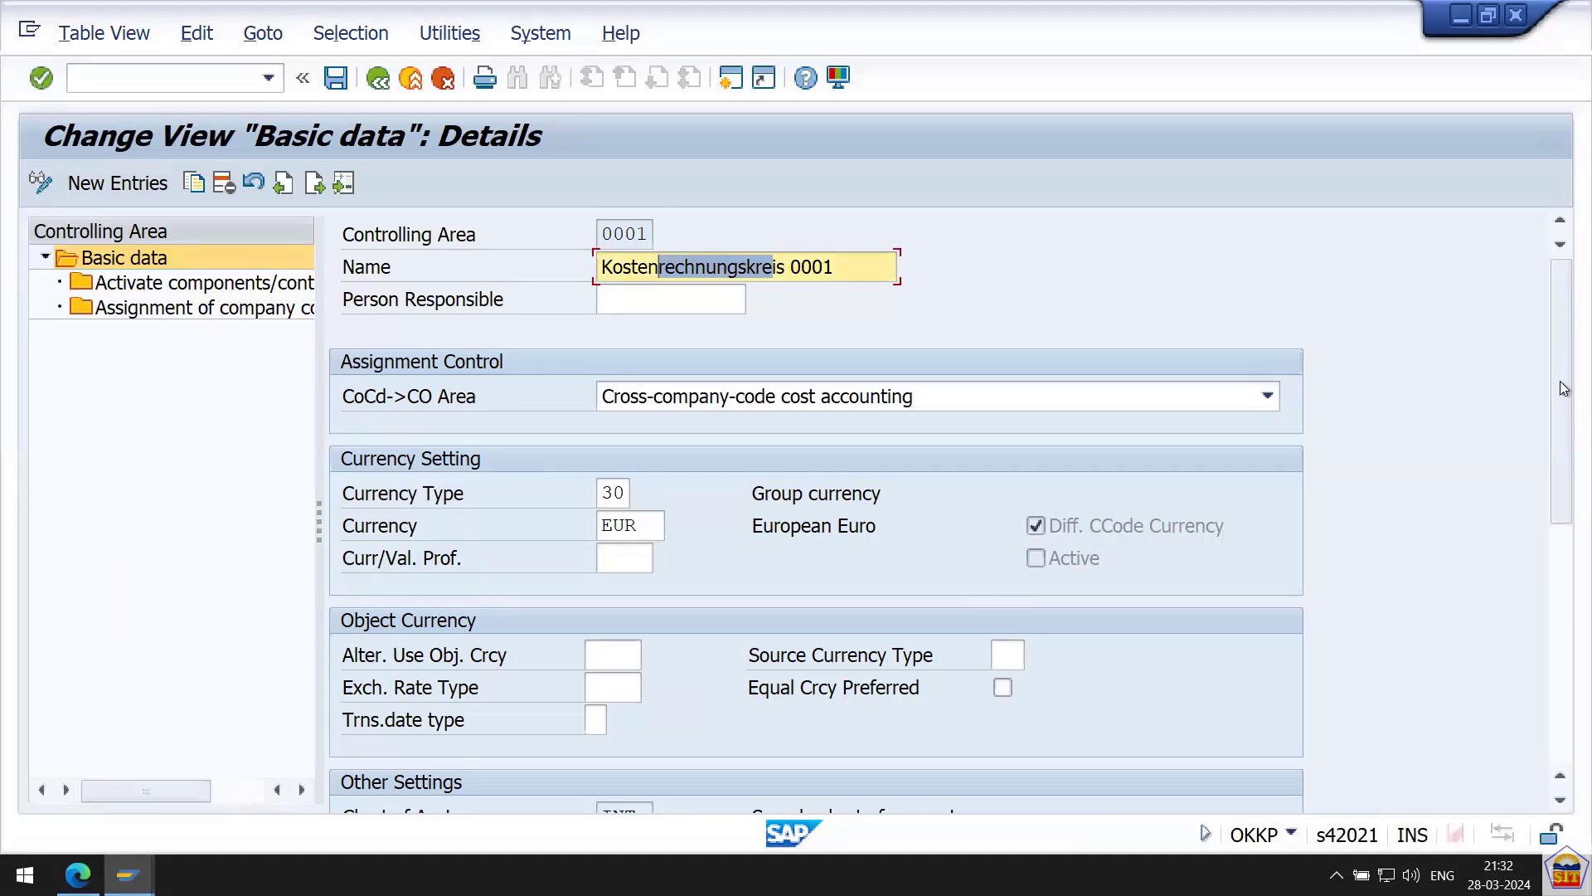
pyautogui.scroll(-4, 1563, 375)
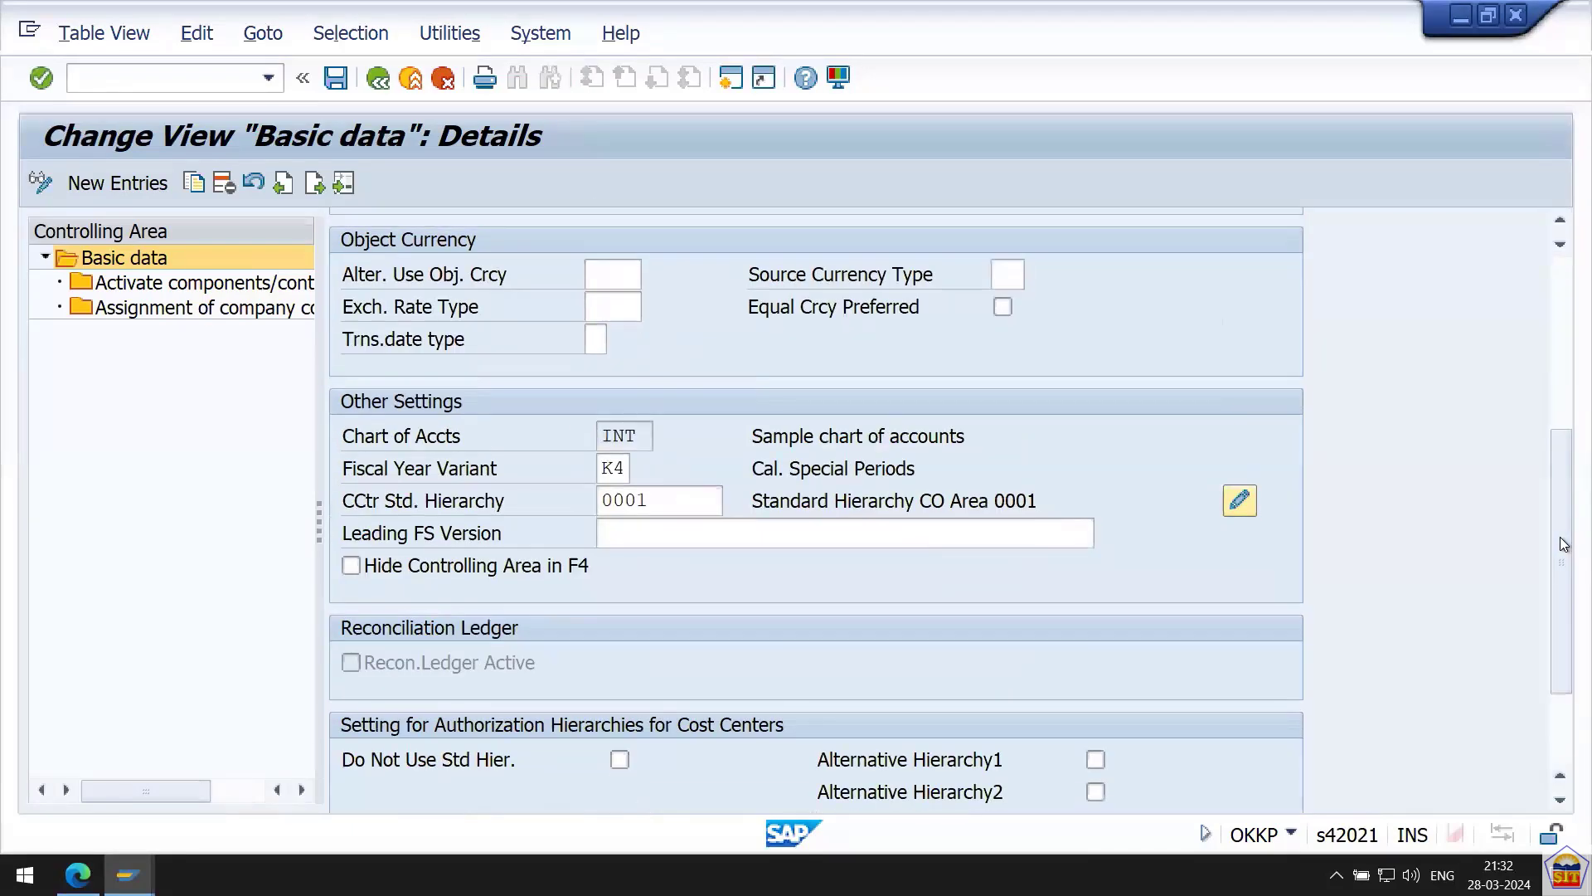
pyautogui.press('super+Down')
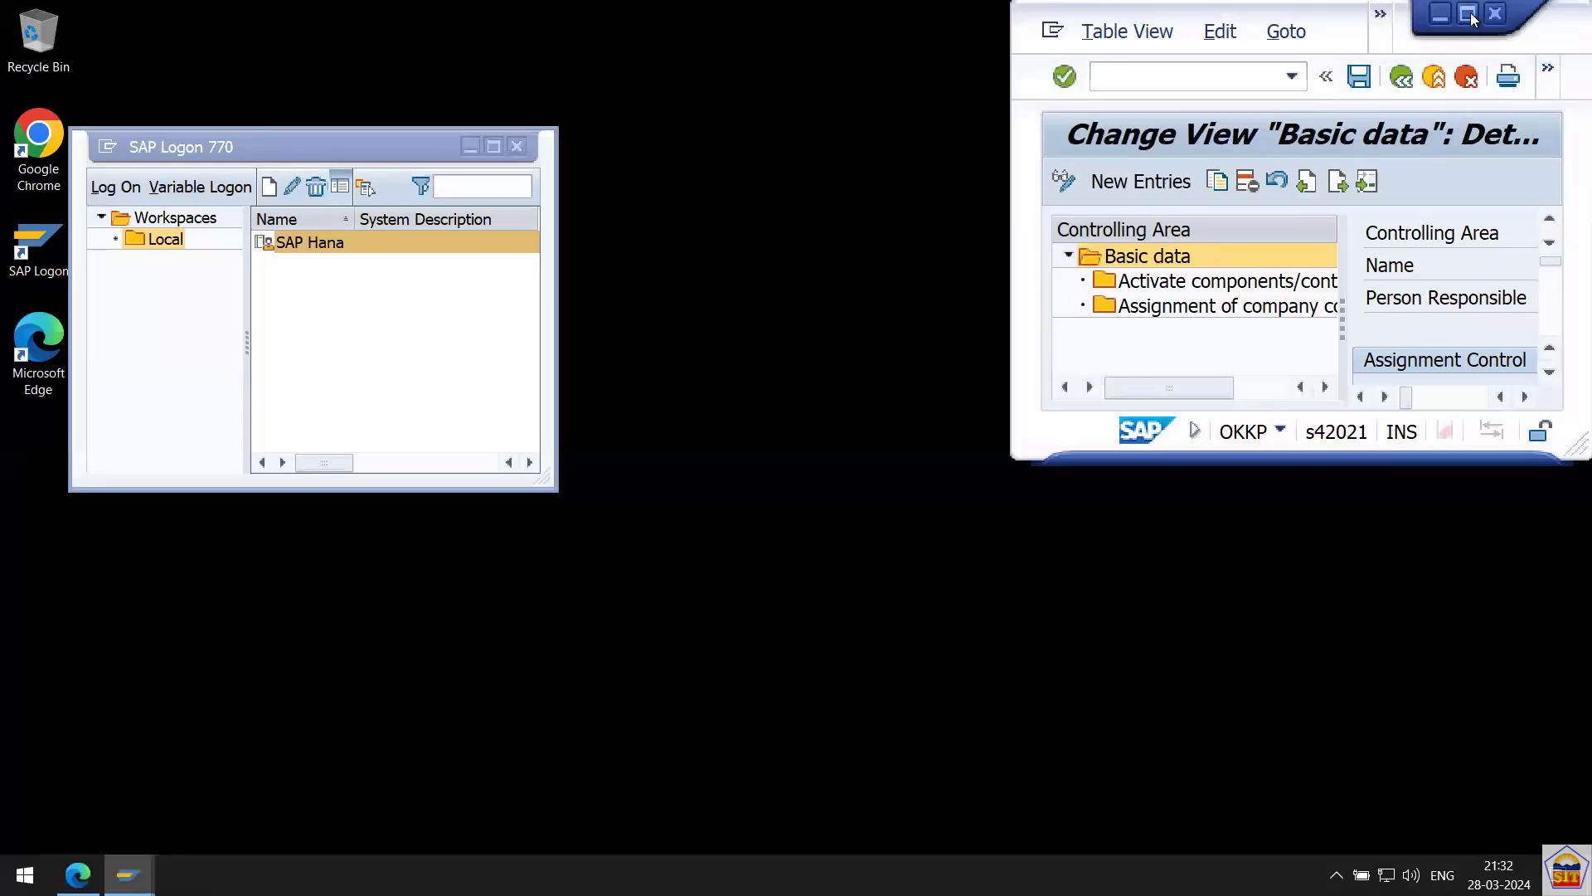
pyautogui.hotkey('ctrl', 'n')
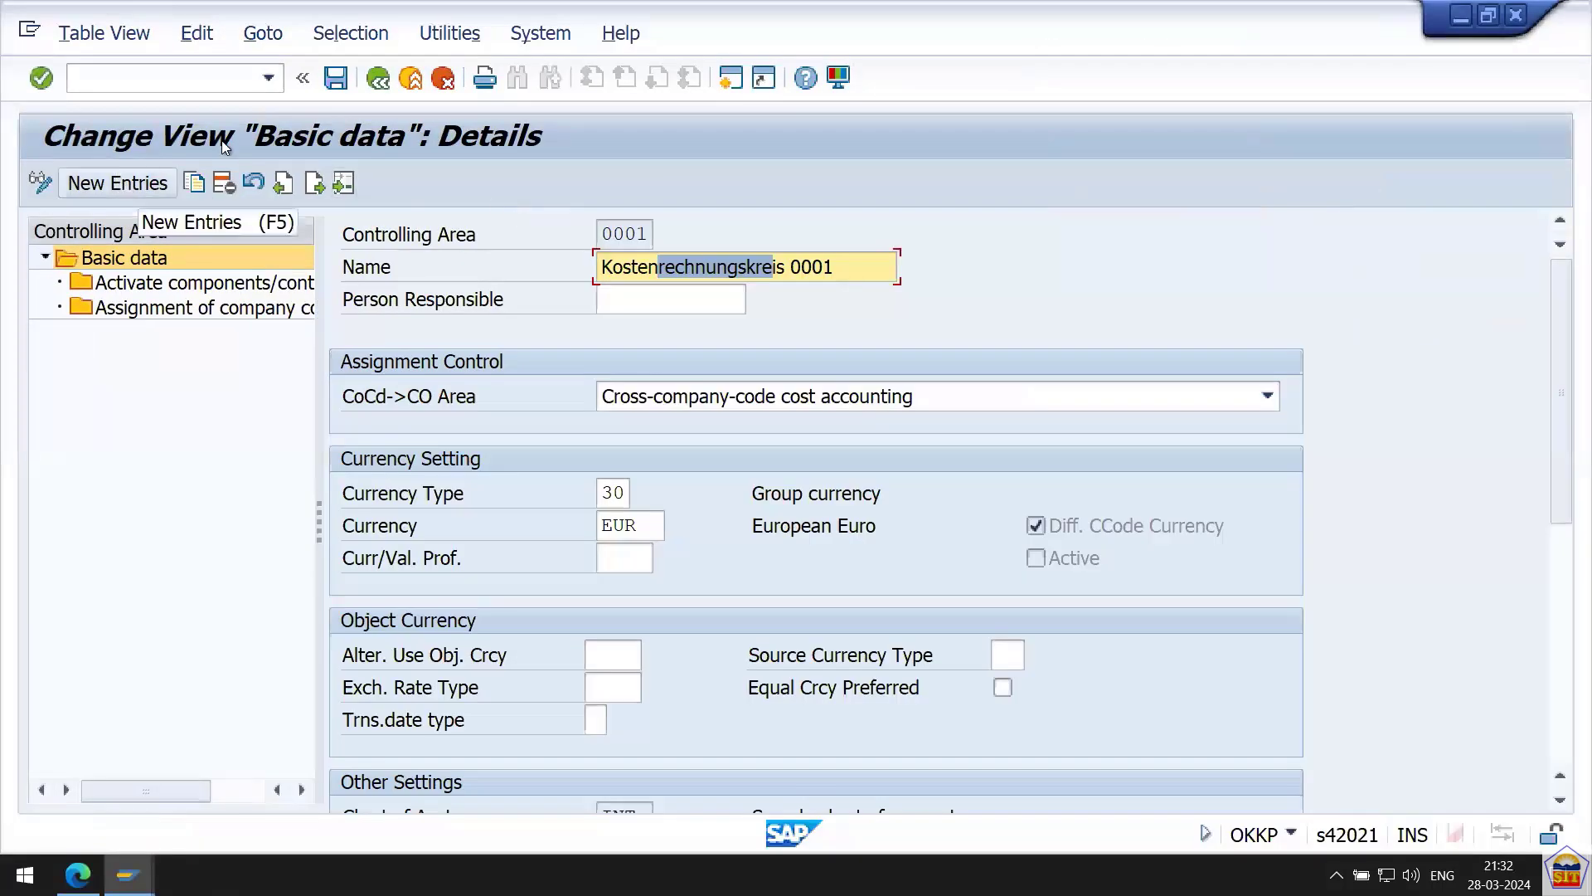
pyautogui.click(138, 189)
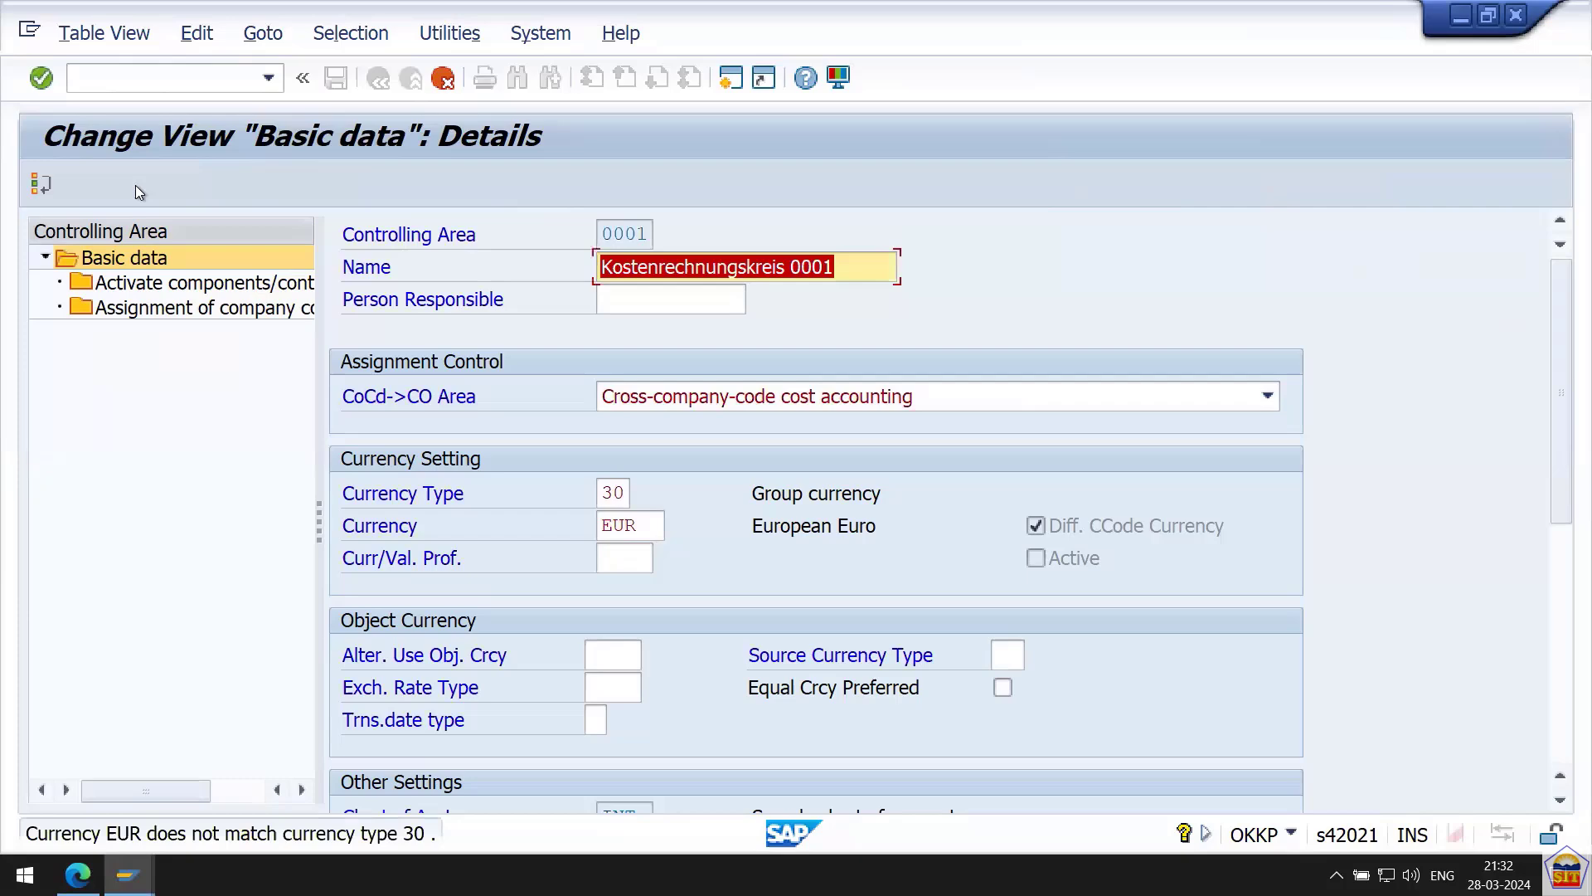
pyautogui.click(444, 80)
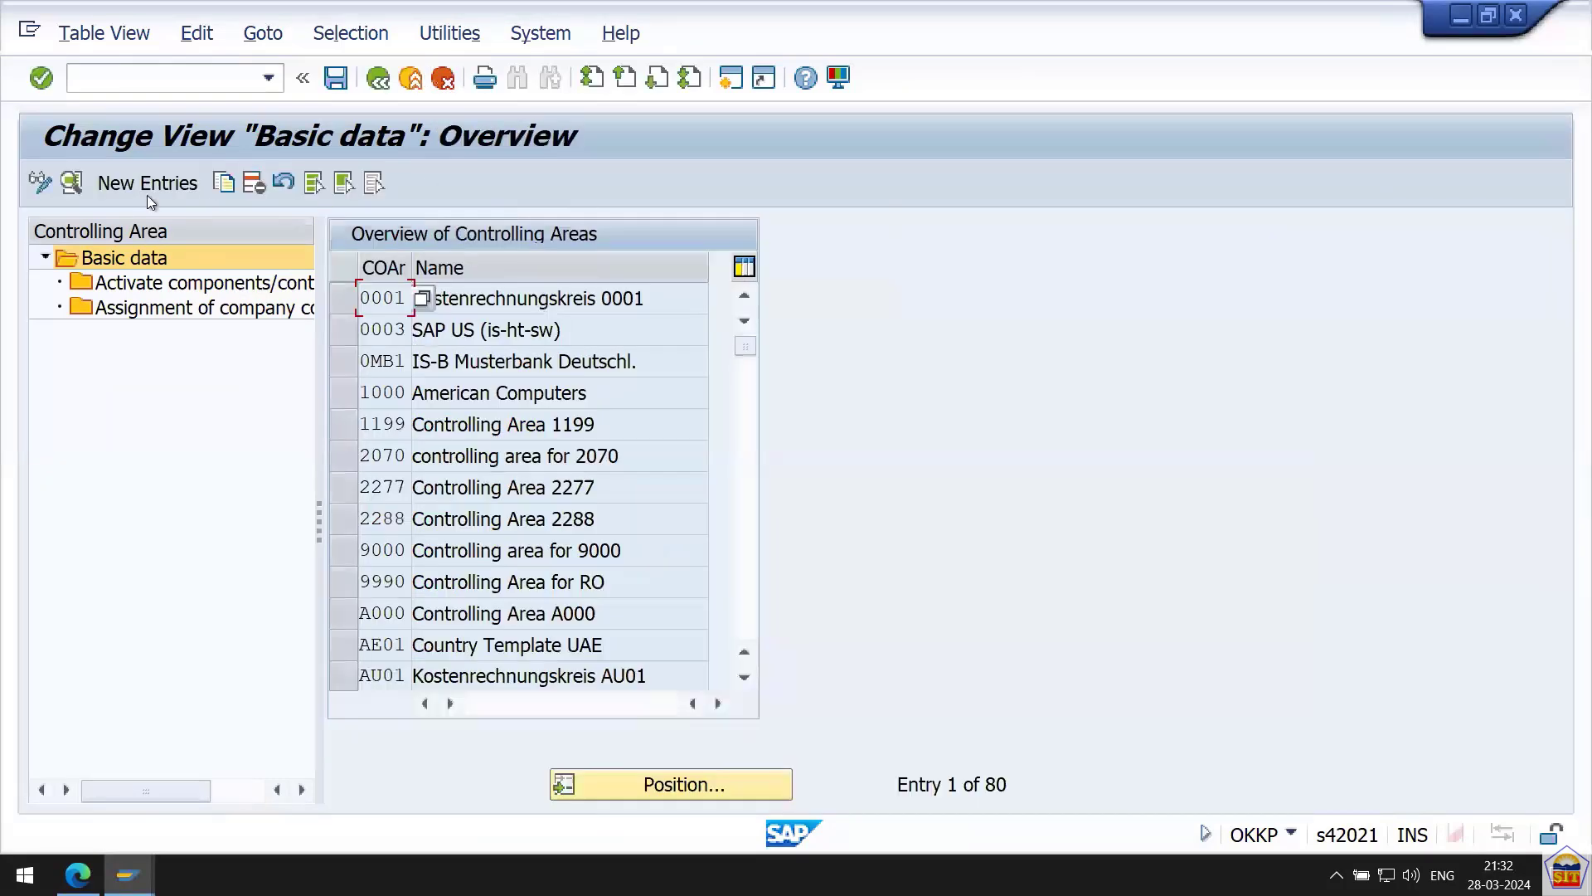
# Start a new controlling area entry with number 2266.
pyautogui.click(146, 182)
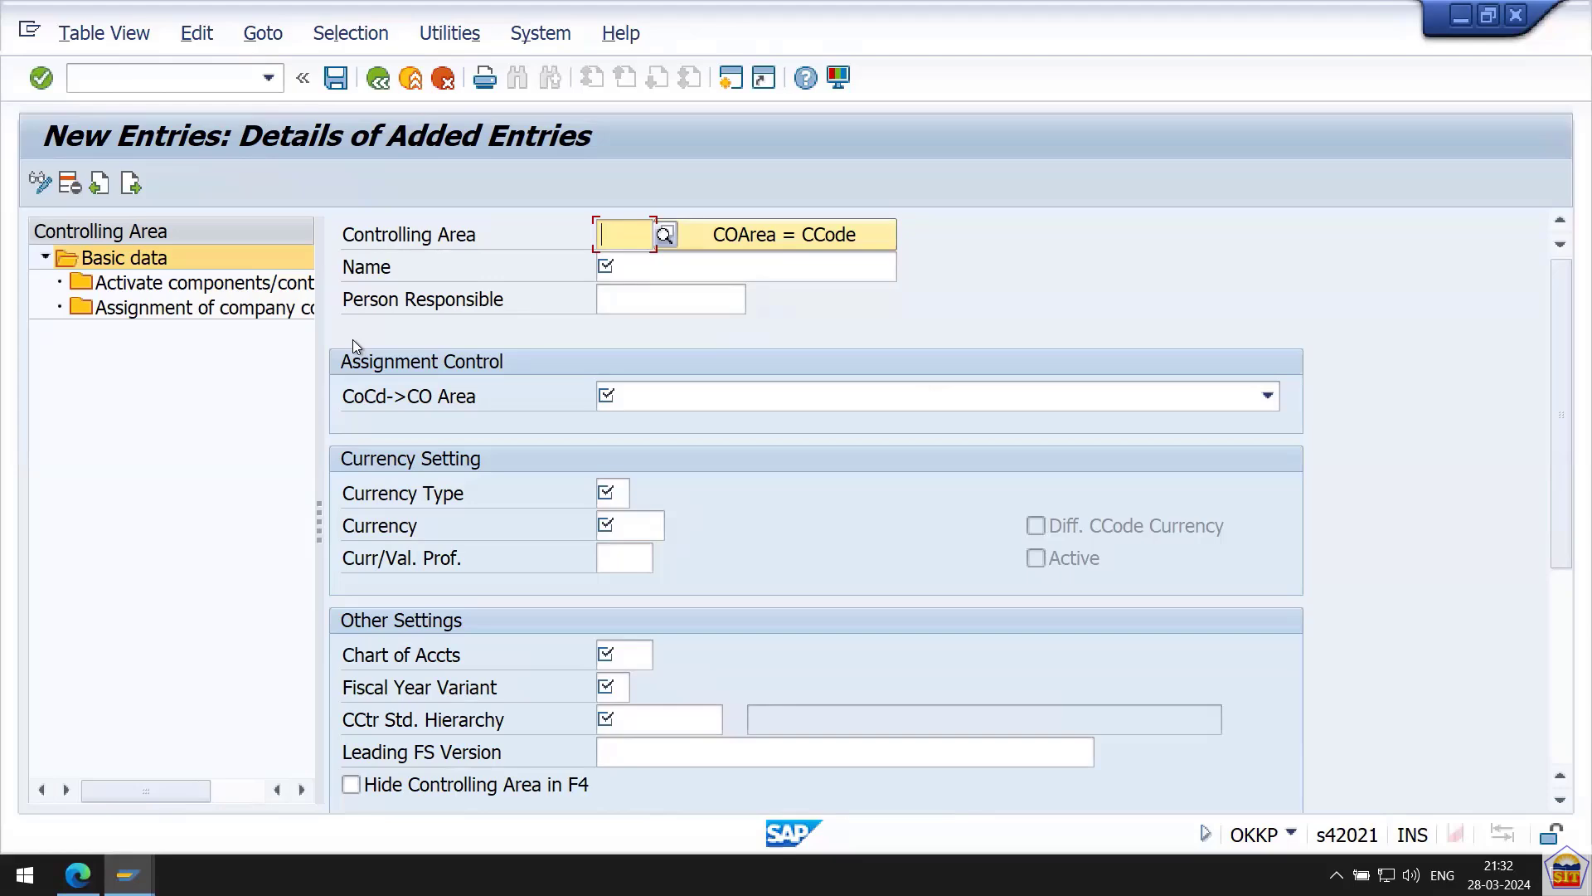
pyautogui.write('2266')
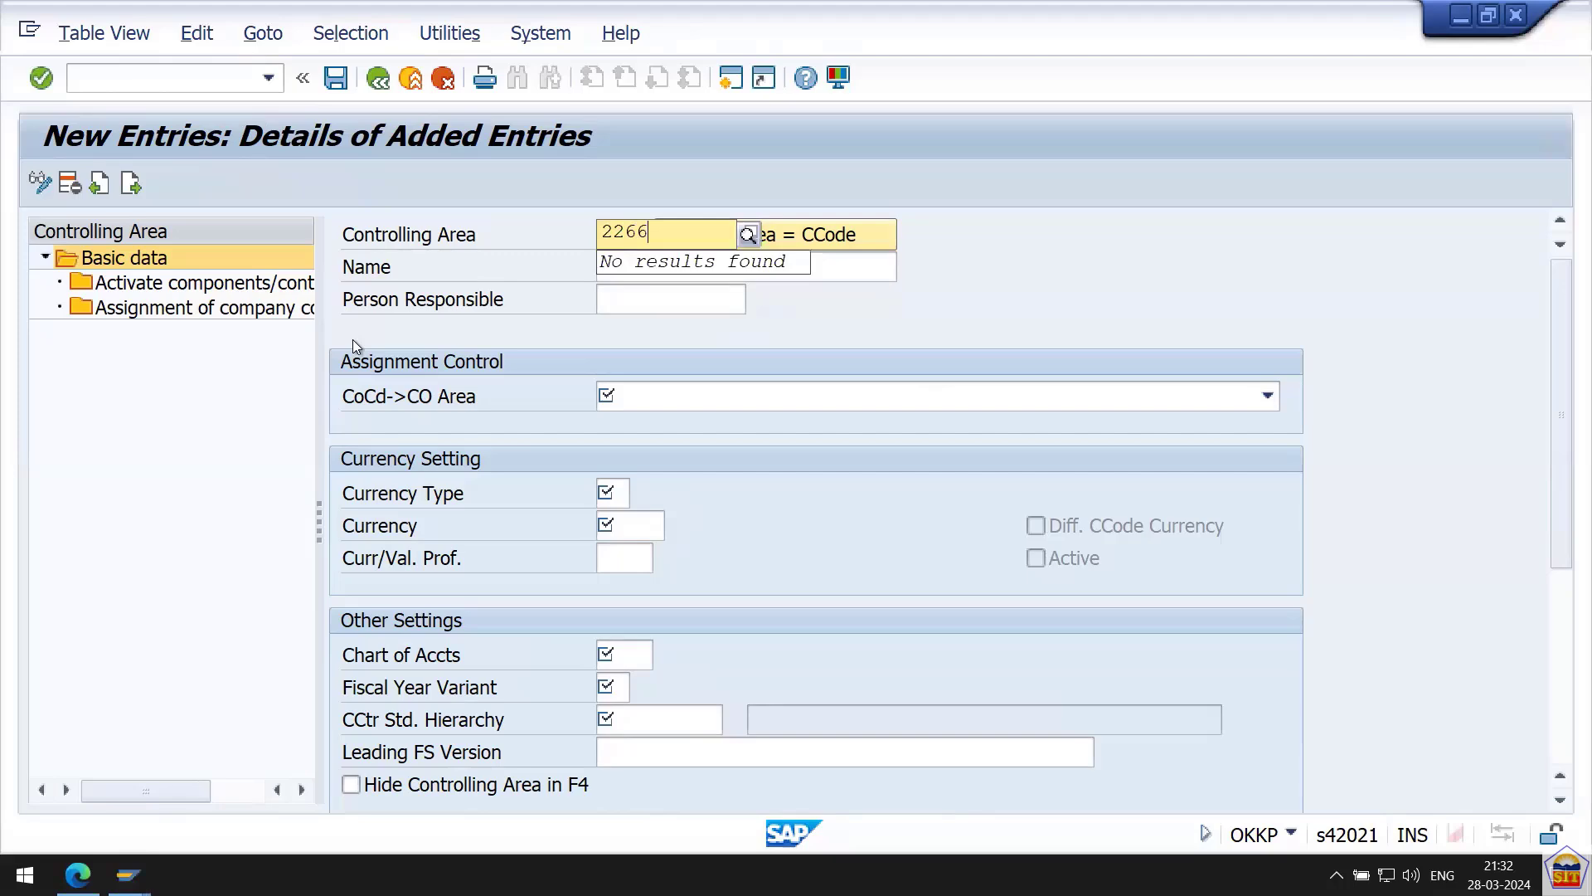
pyautogui.press('Return')
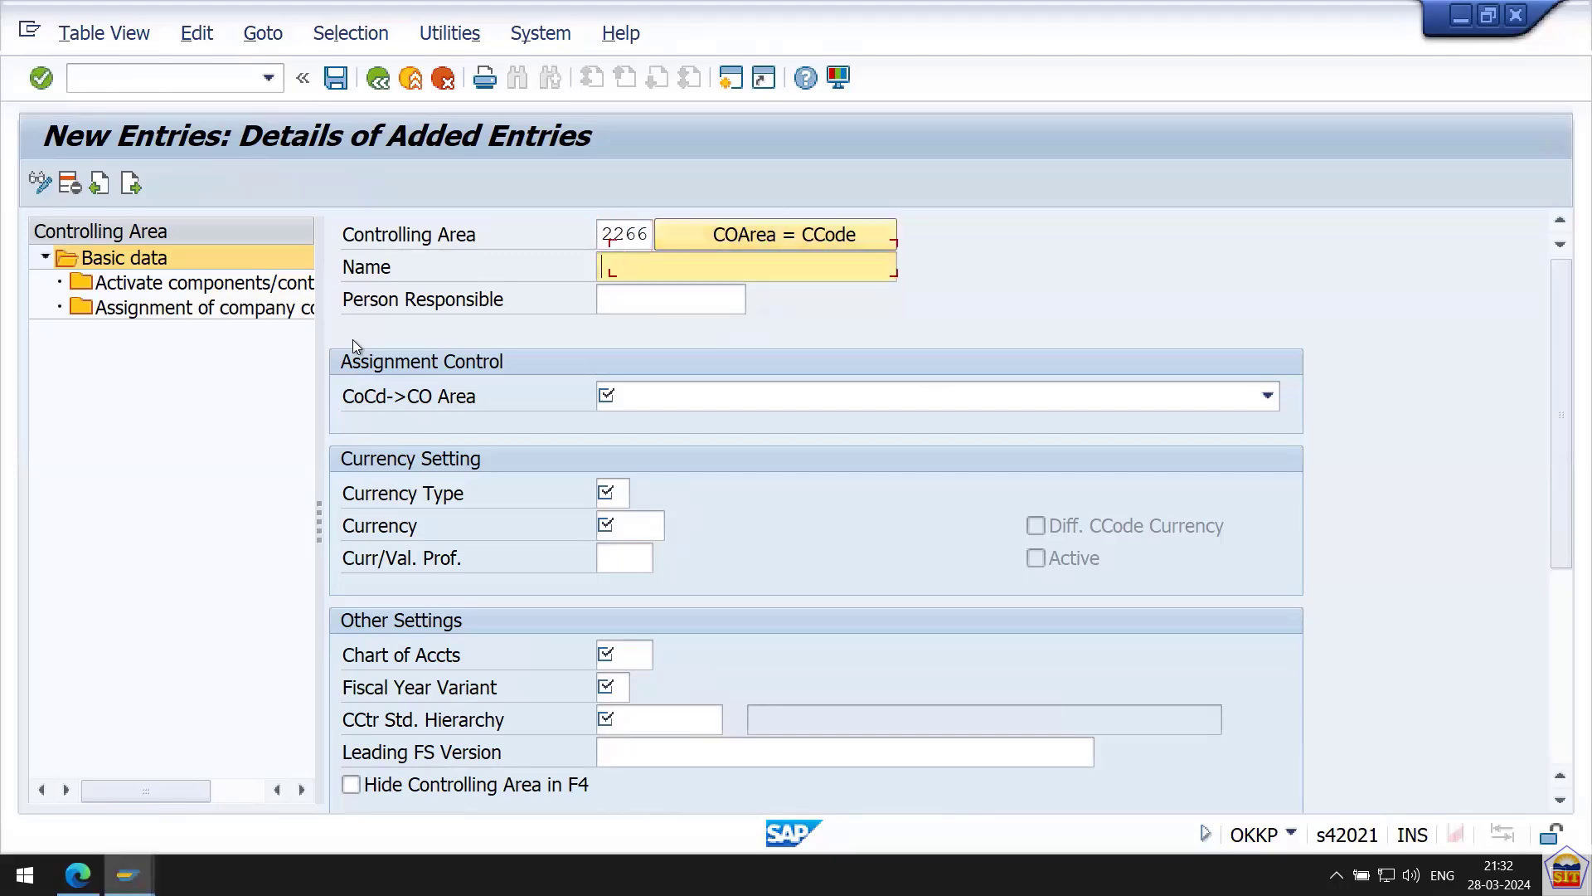
# Name it 'Controlling Area 2266' by correcting the autocompleted 'Controlling Area 2277' suggestion.
pyautogui.write('Con')
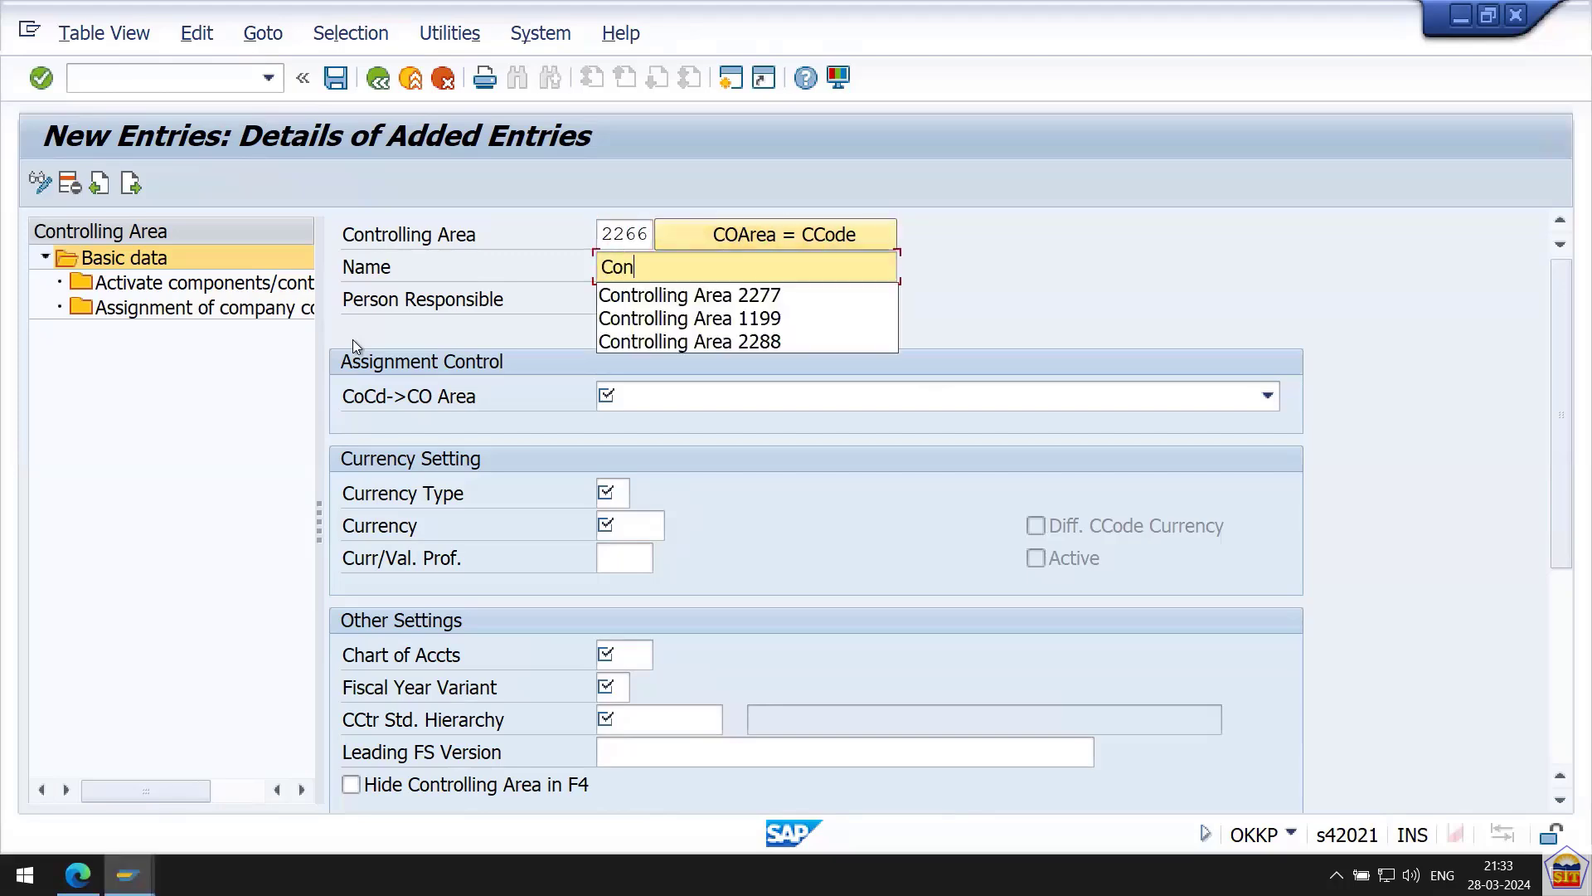
pyautogui.press('Down')
pyautogui.press('Return')
pyautogui.press('Tab')
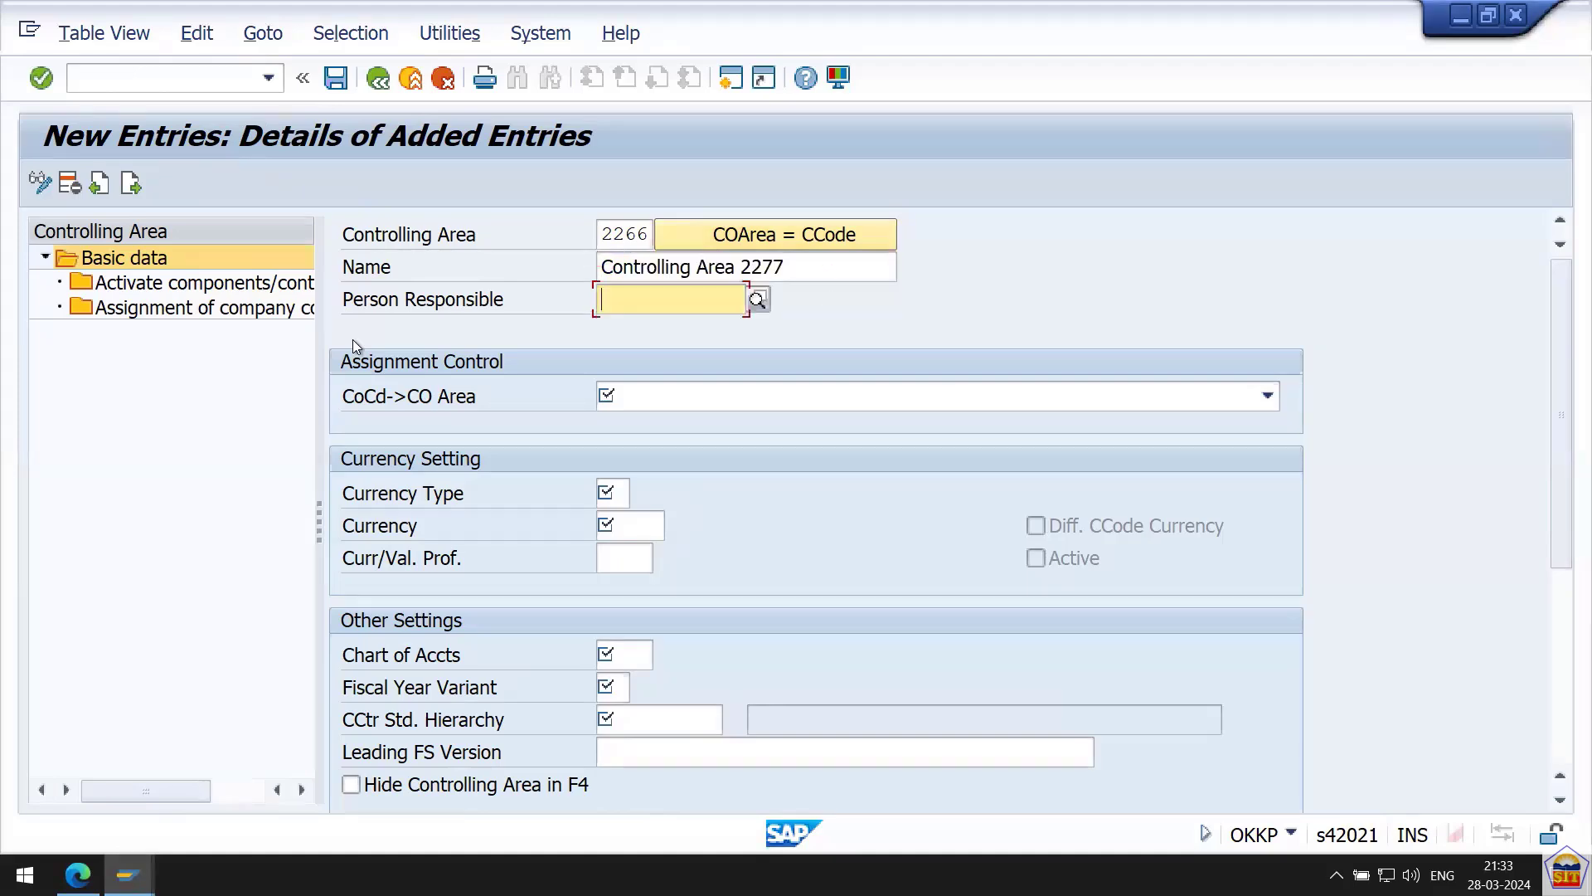
pyautogui.hotkey('shift', 'Tab')
pyautogui.press('End')
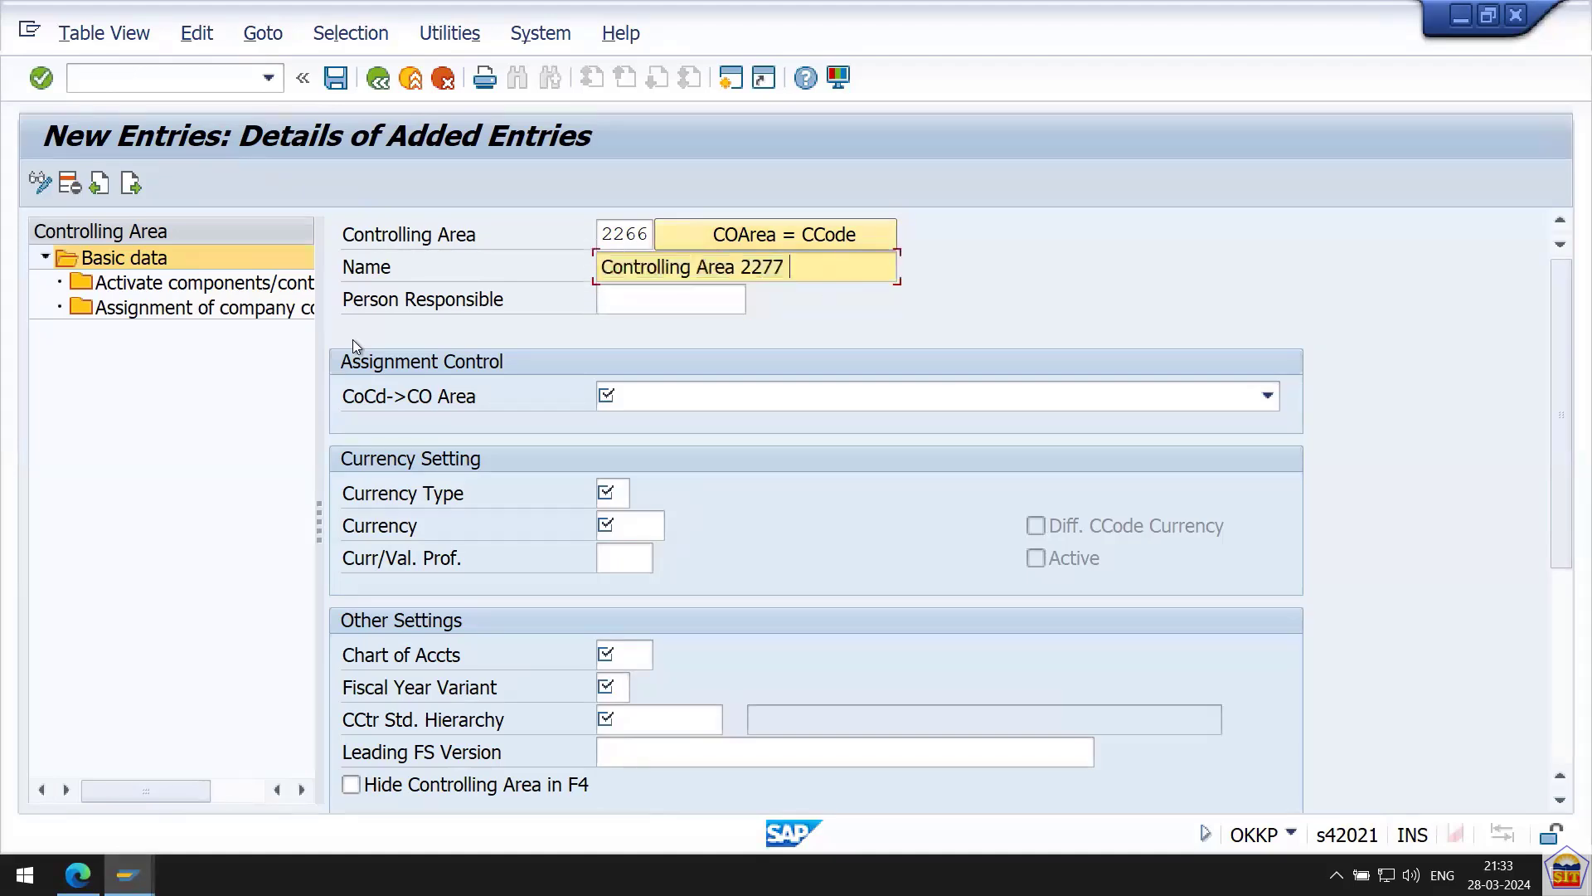
pyautogui.press('BackSpace')
pyautogui.press('BackSpace')
pyautogui.press('BackSpace')
pyautogui.write('66')
pyautogui.press('Tab')
pyautogui.press('Tab')
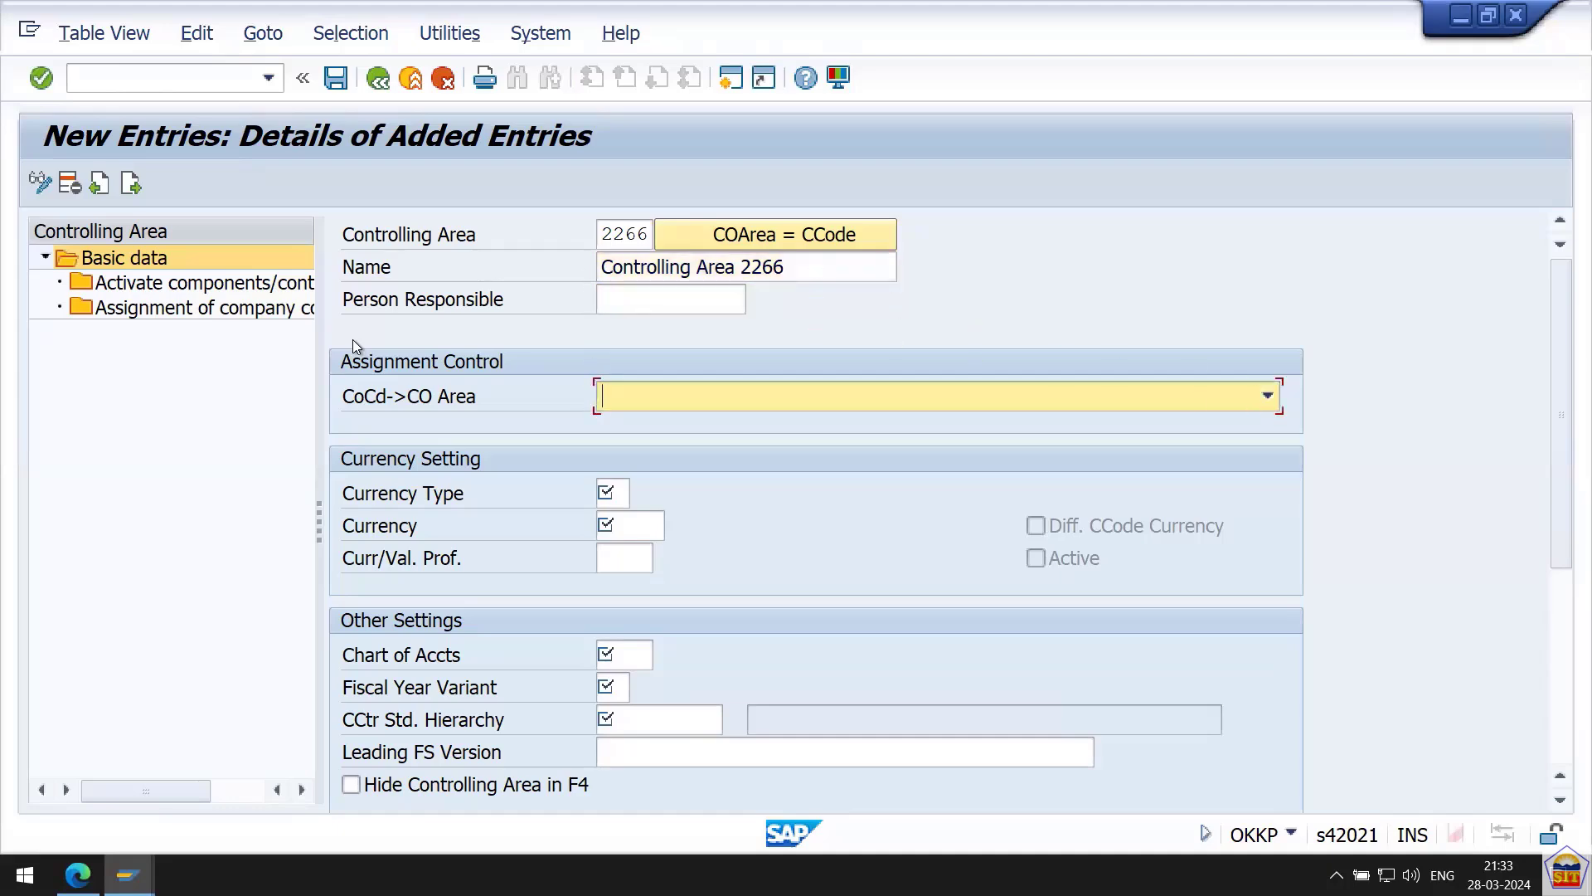
# Compare assignment control options Cross-company-code cost accounting and Controlling area same as company code.
pyautogui.click(709, 396)
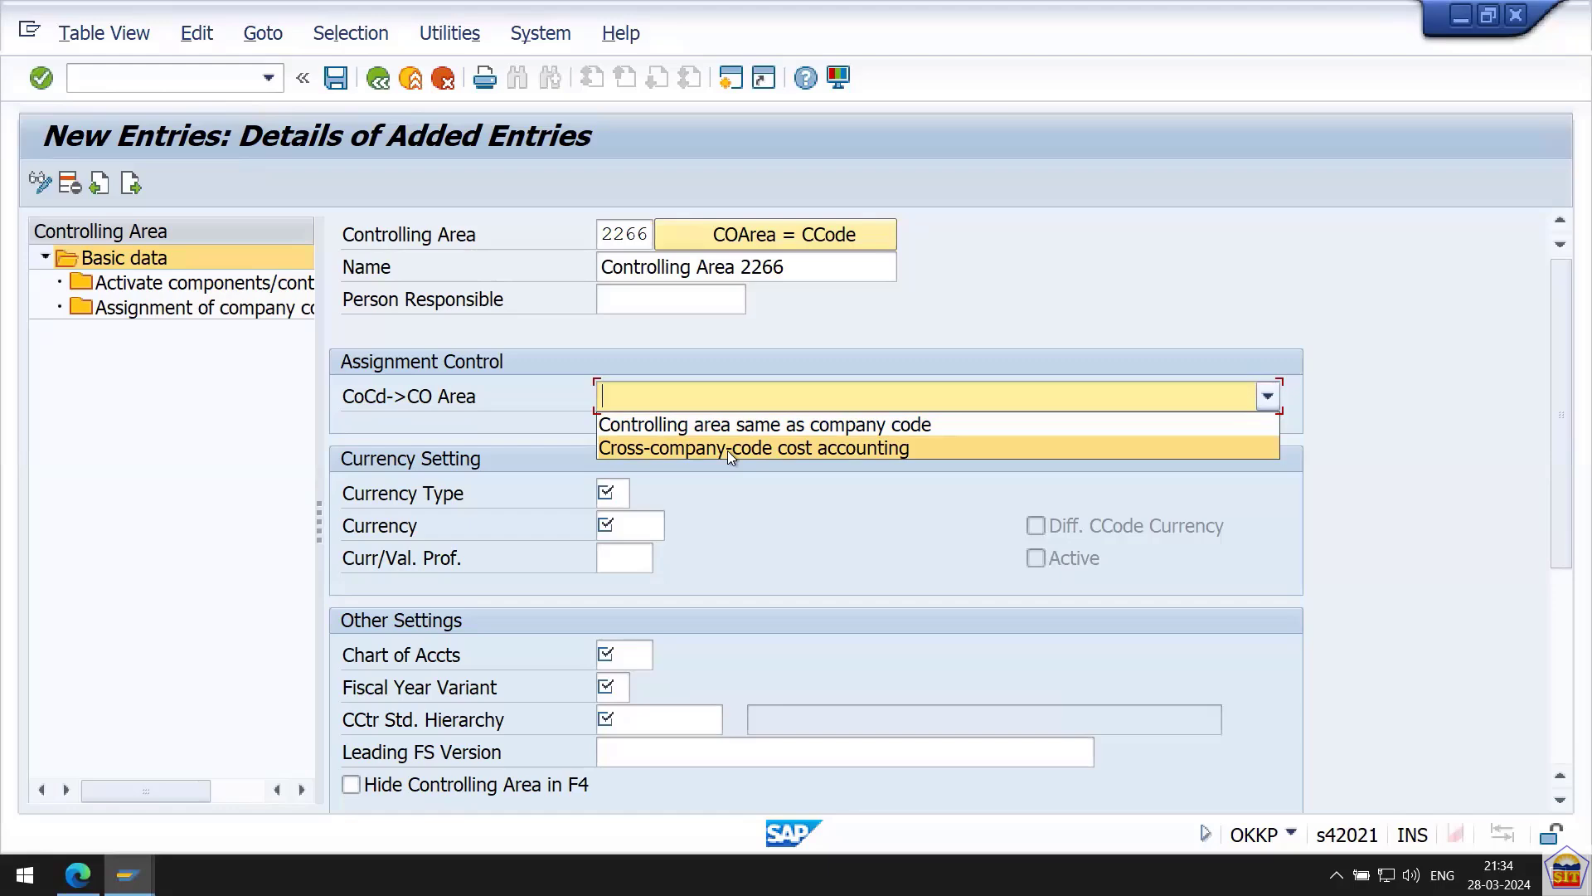
pyautogui.click(728, 450)
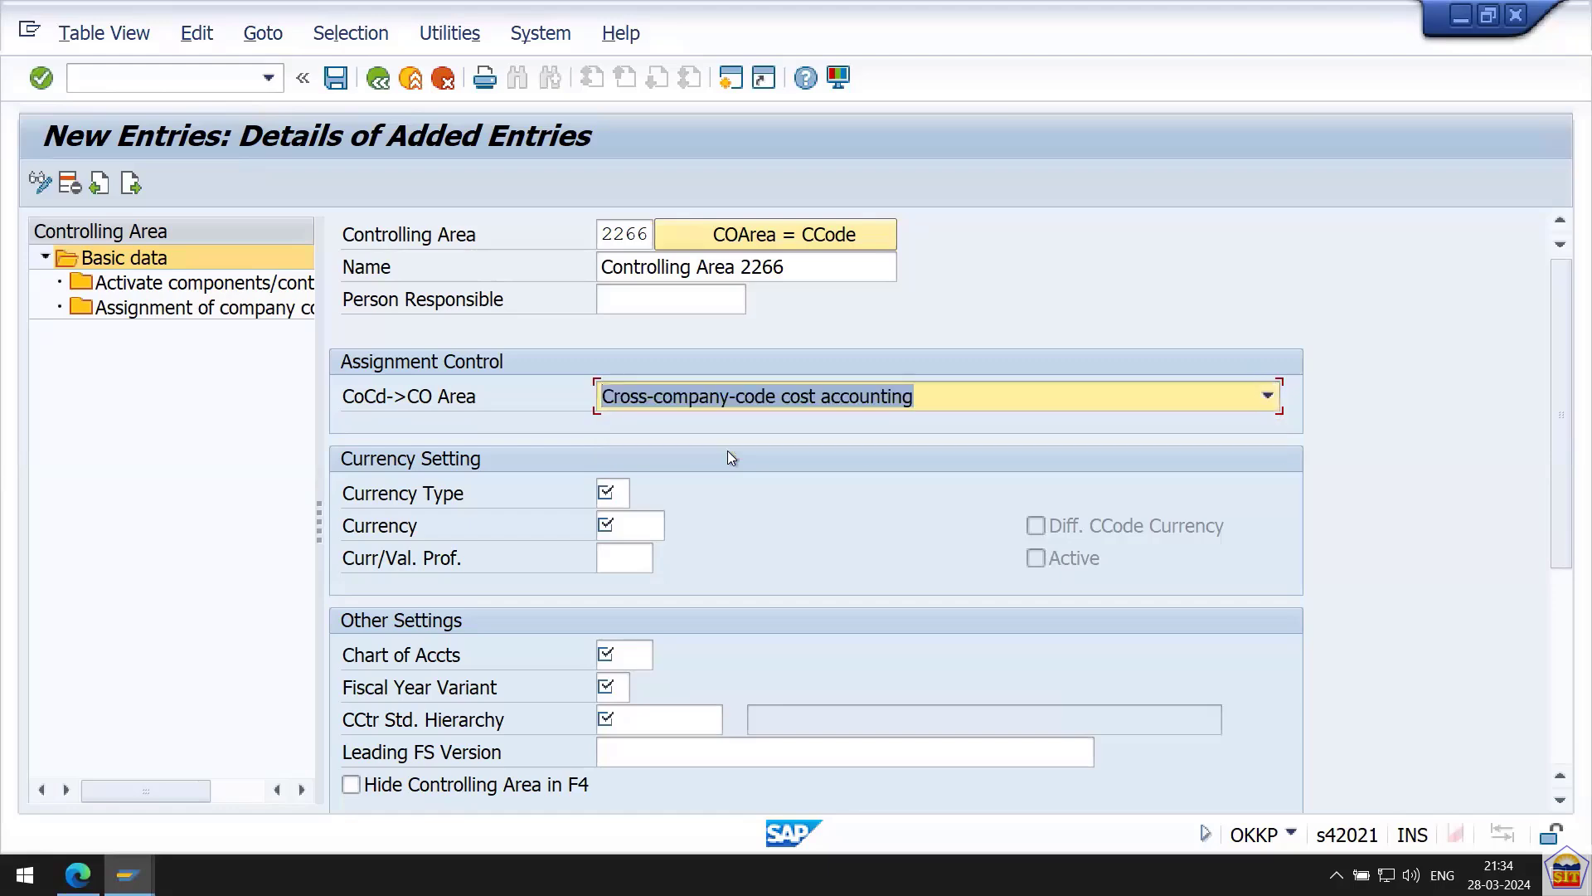
pyautogui.click(750, 400)
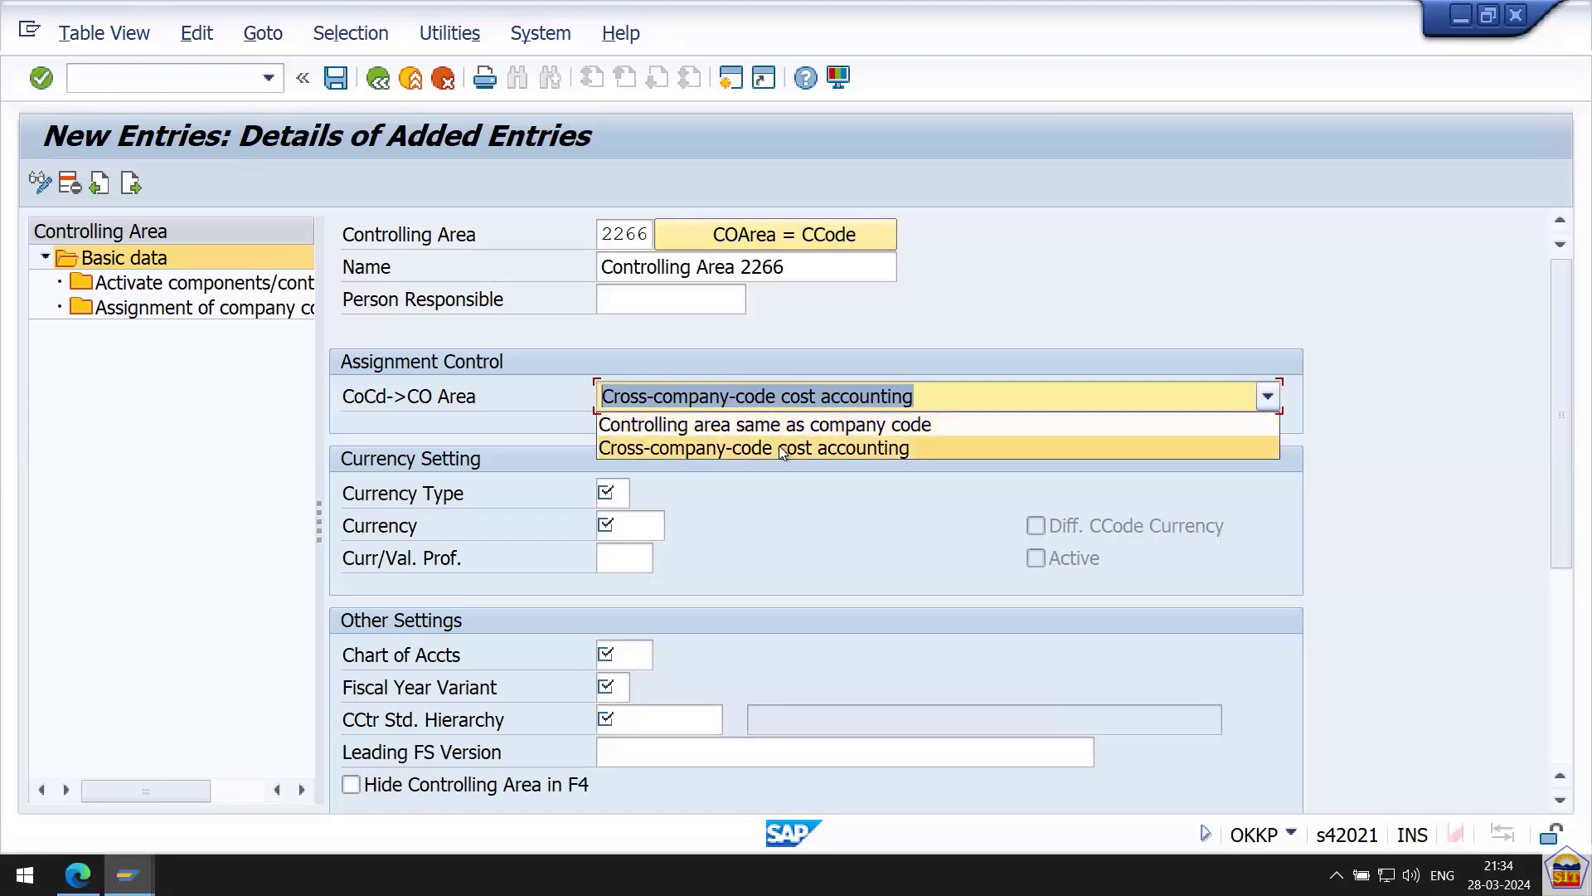
pyautogui.click(689, 499)
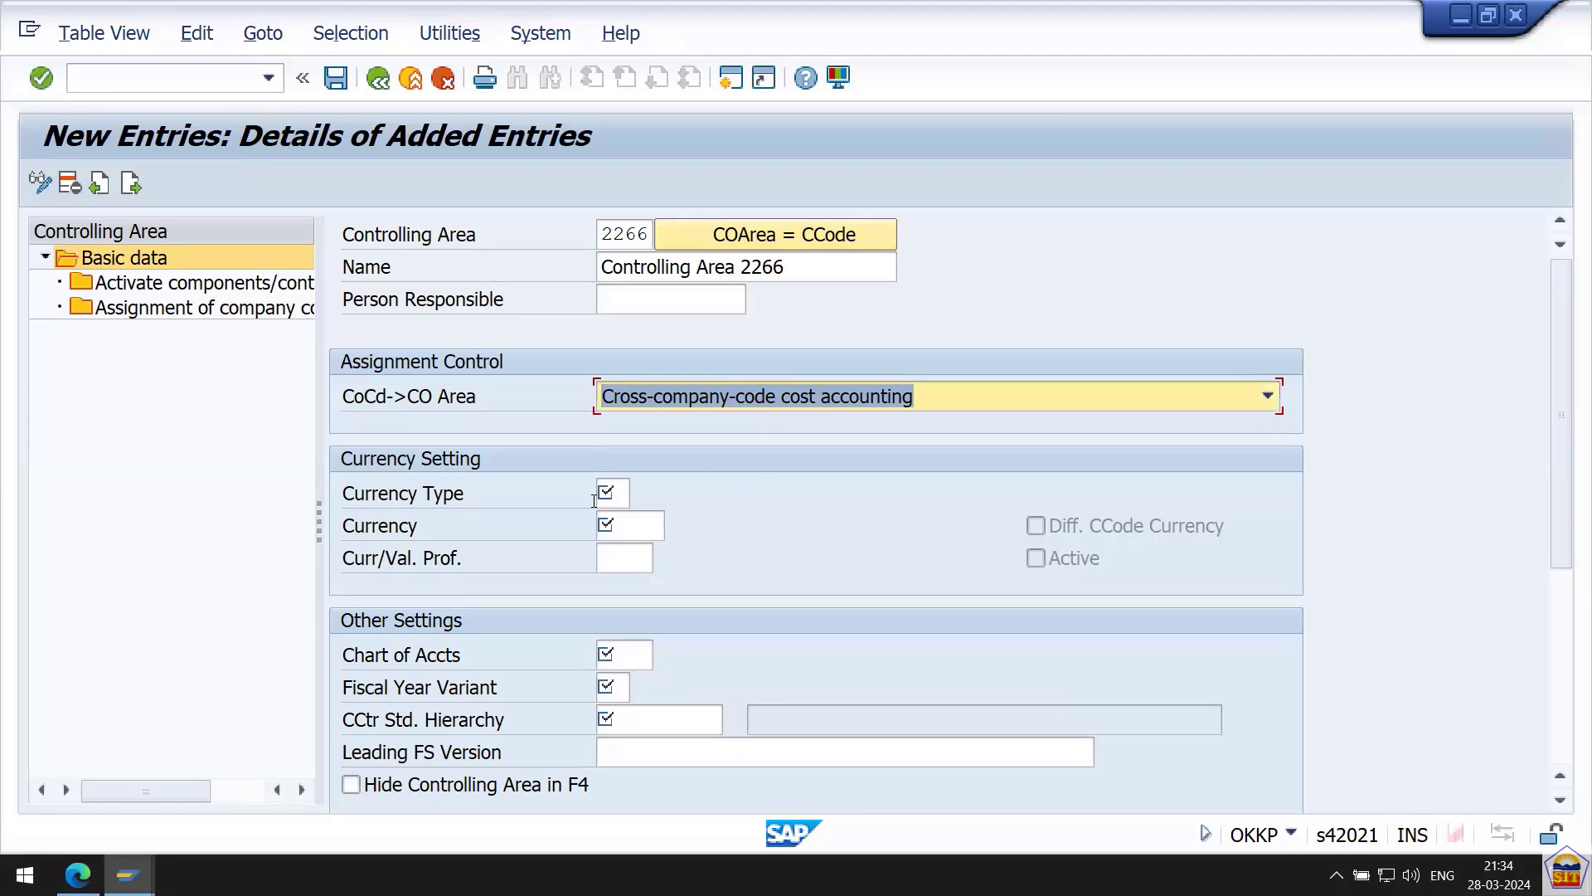
pyautogui.click(610, 493)
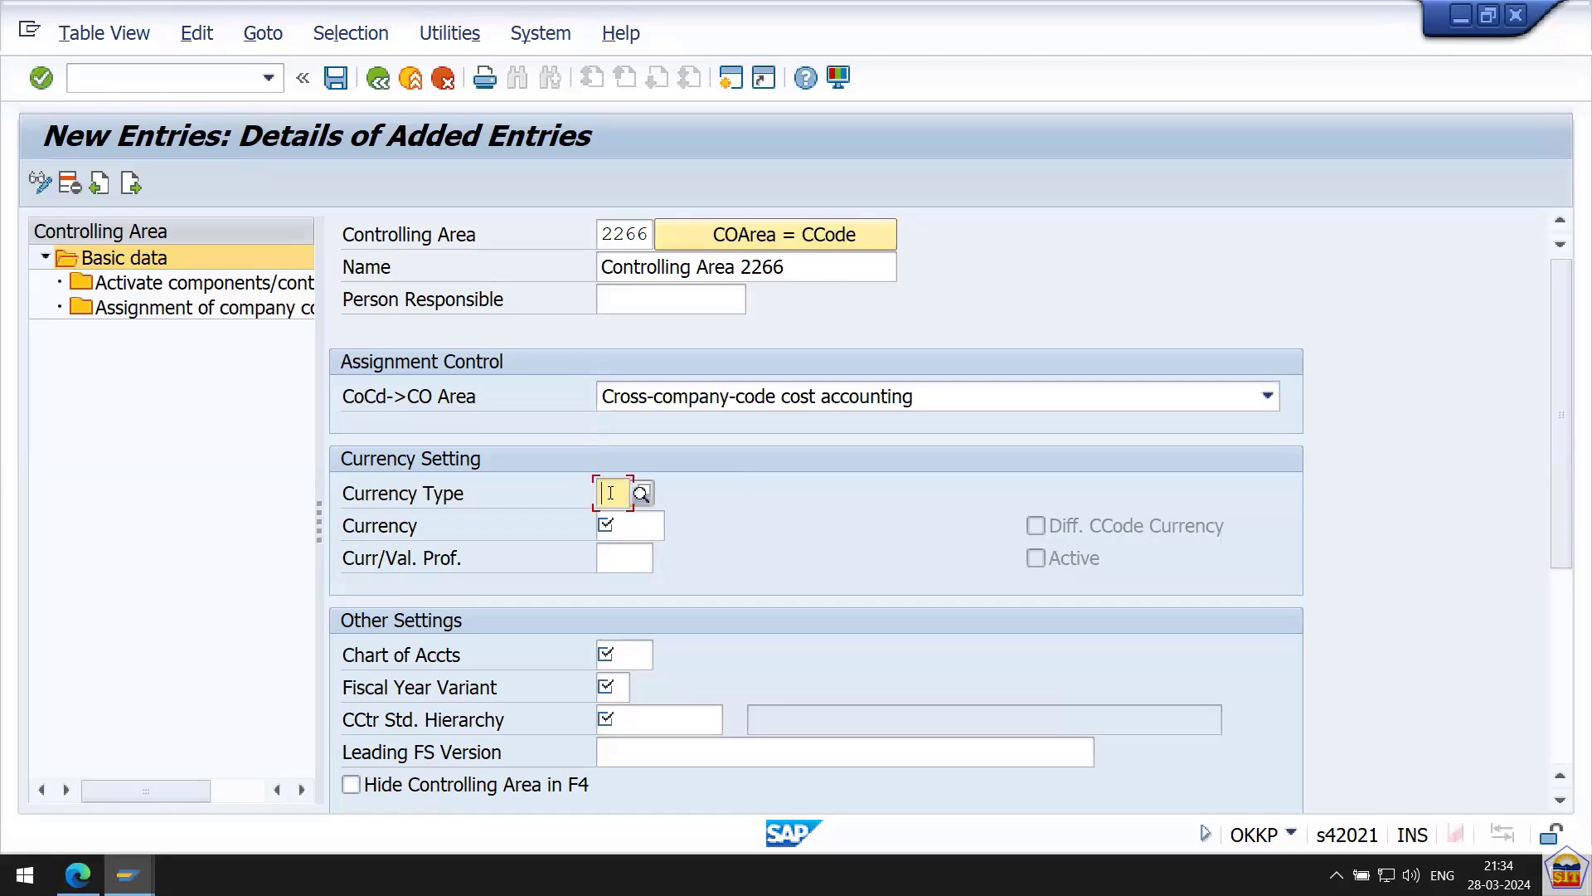
pyautogui.click(807, 397)
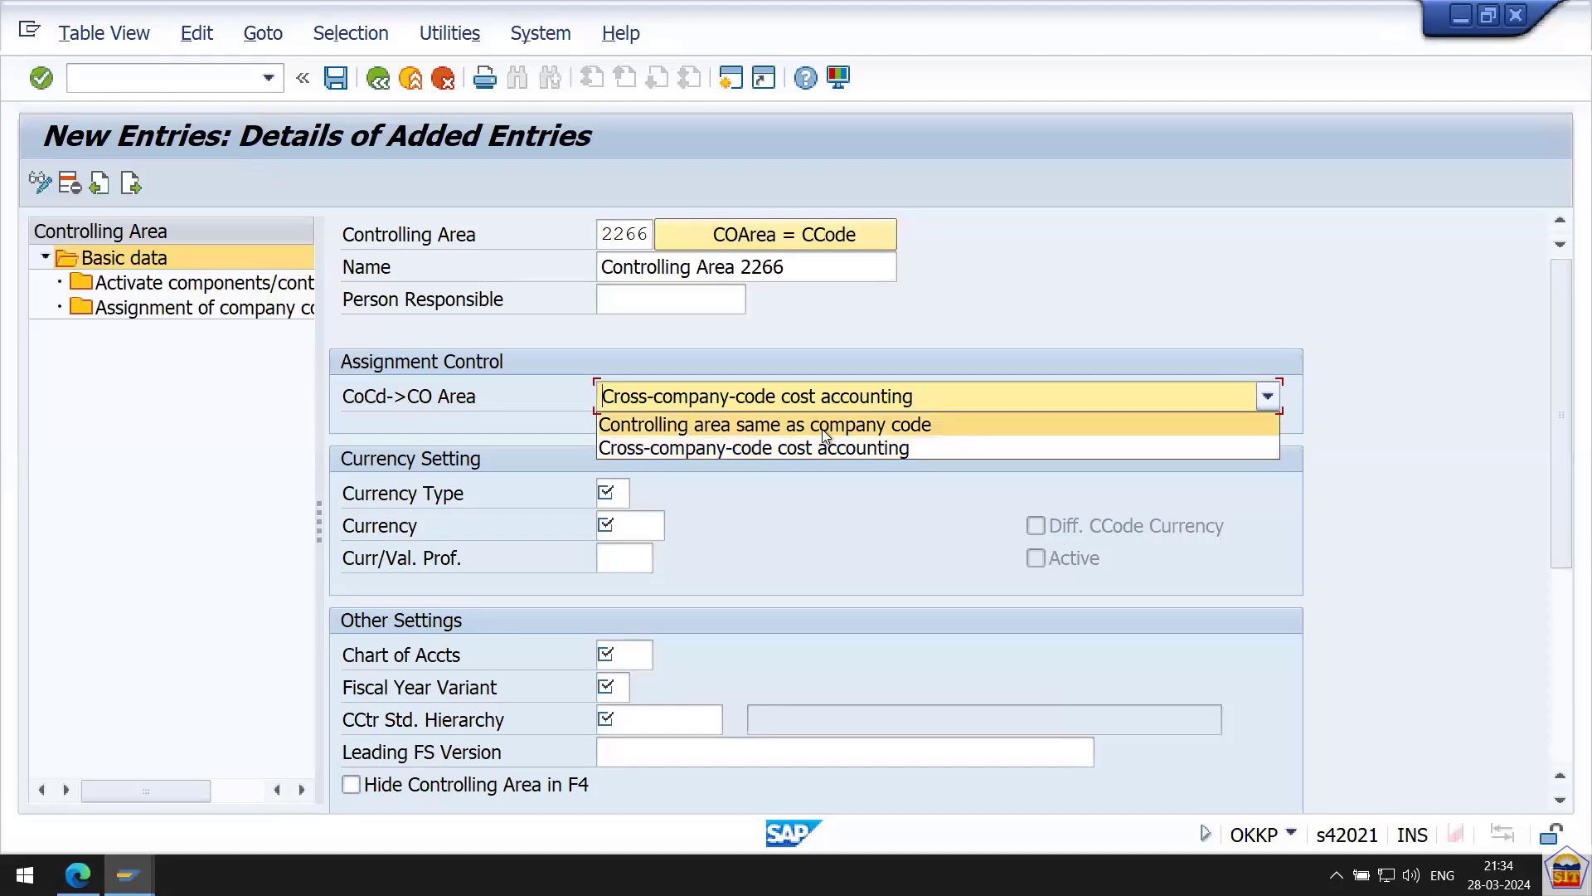
pyautogui.click(825, 424)
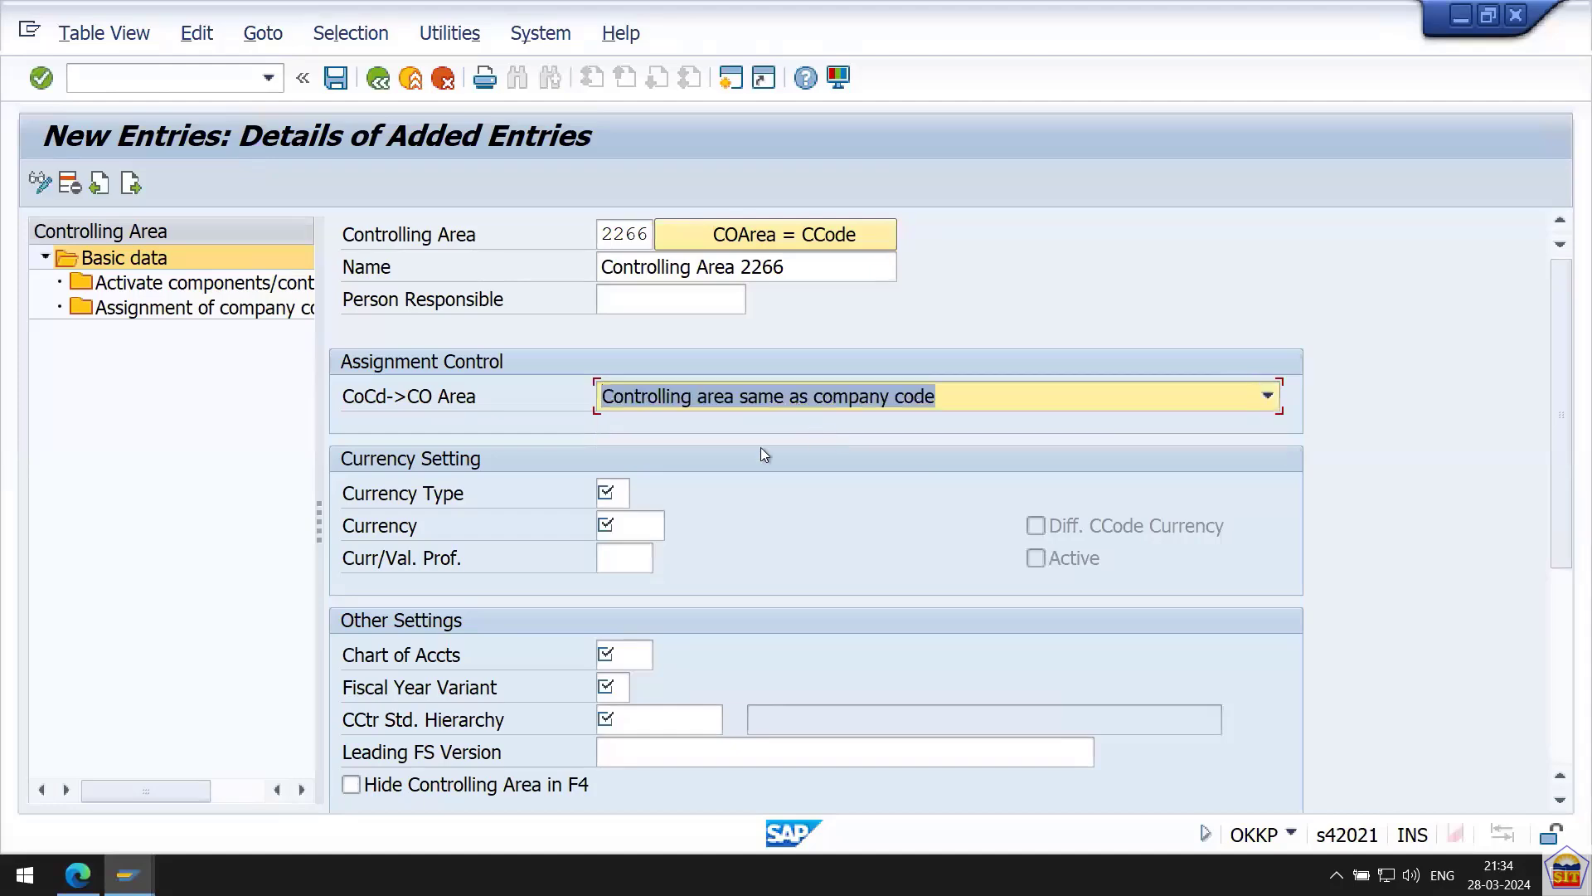
# Preview the currency type list, then set assignment control to Cross-company-code cost accounting.
pyautogui.click(612, 490)
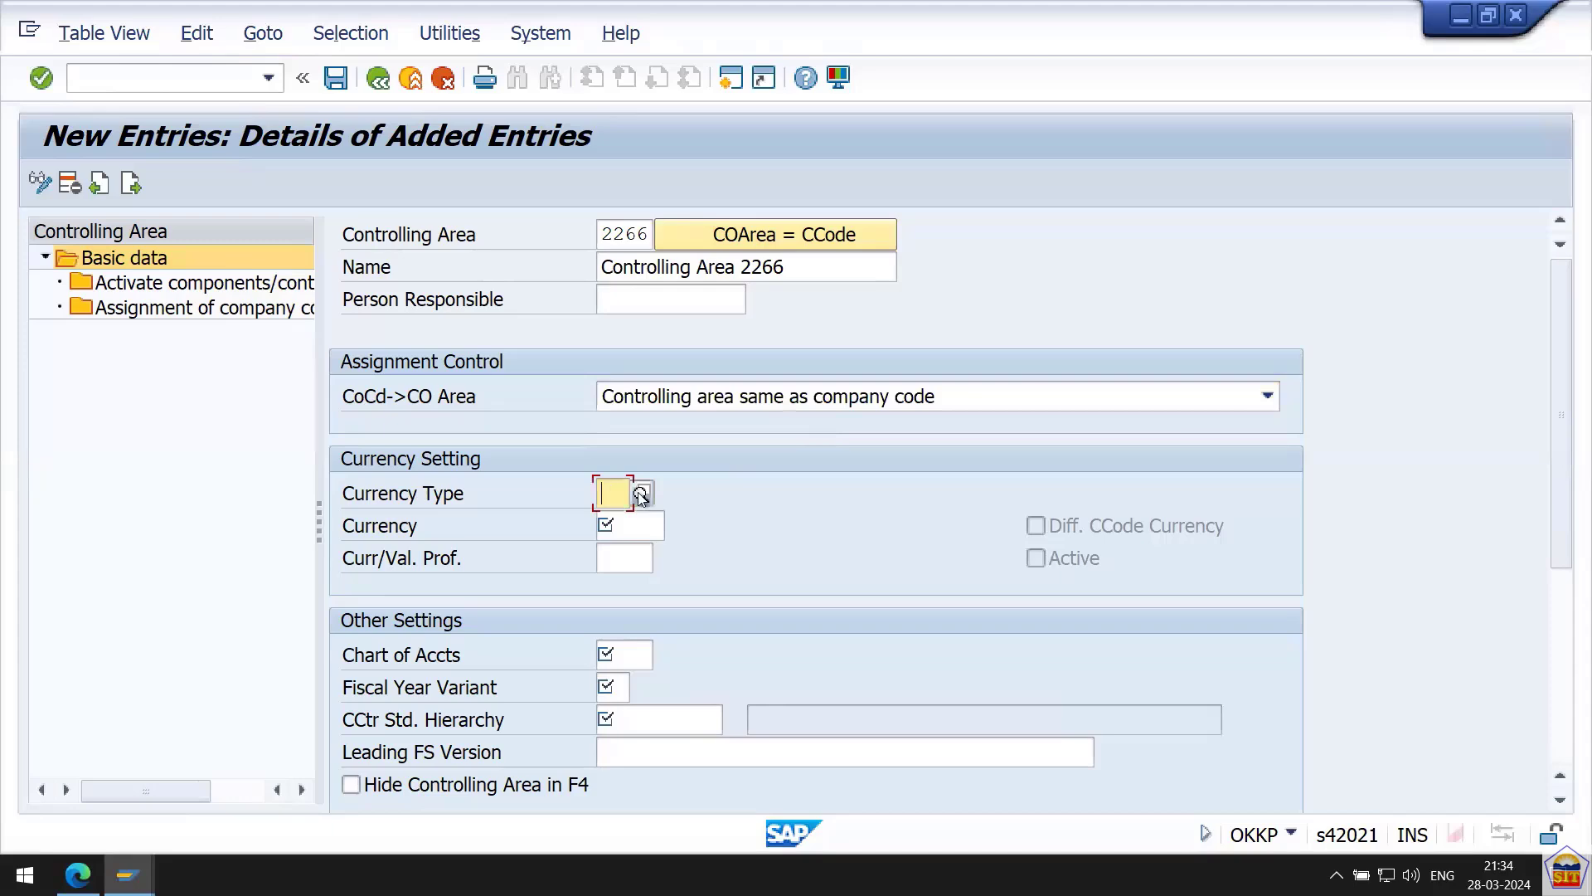
pyautogui.click(643, 496)
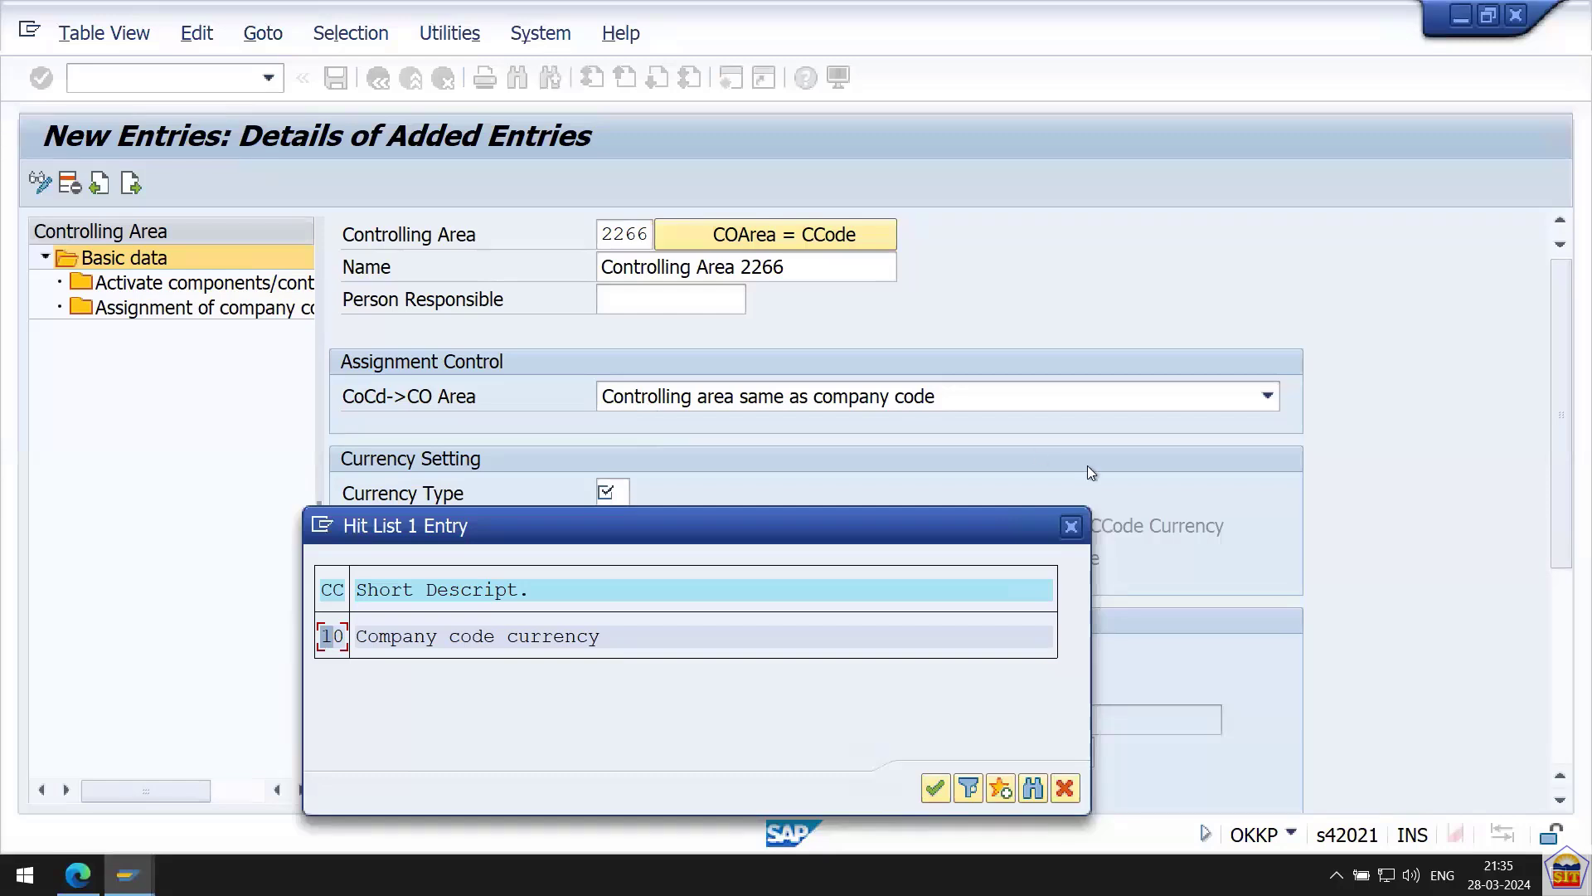
pyautogui.click(1073, 526)
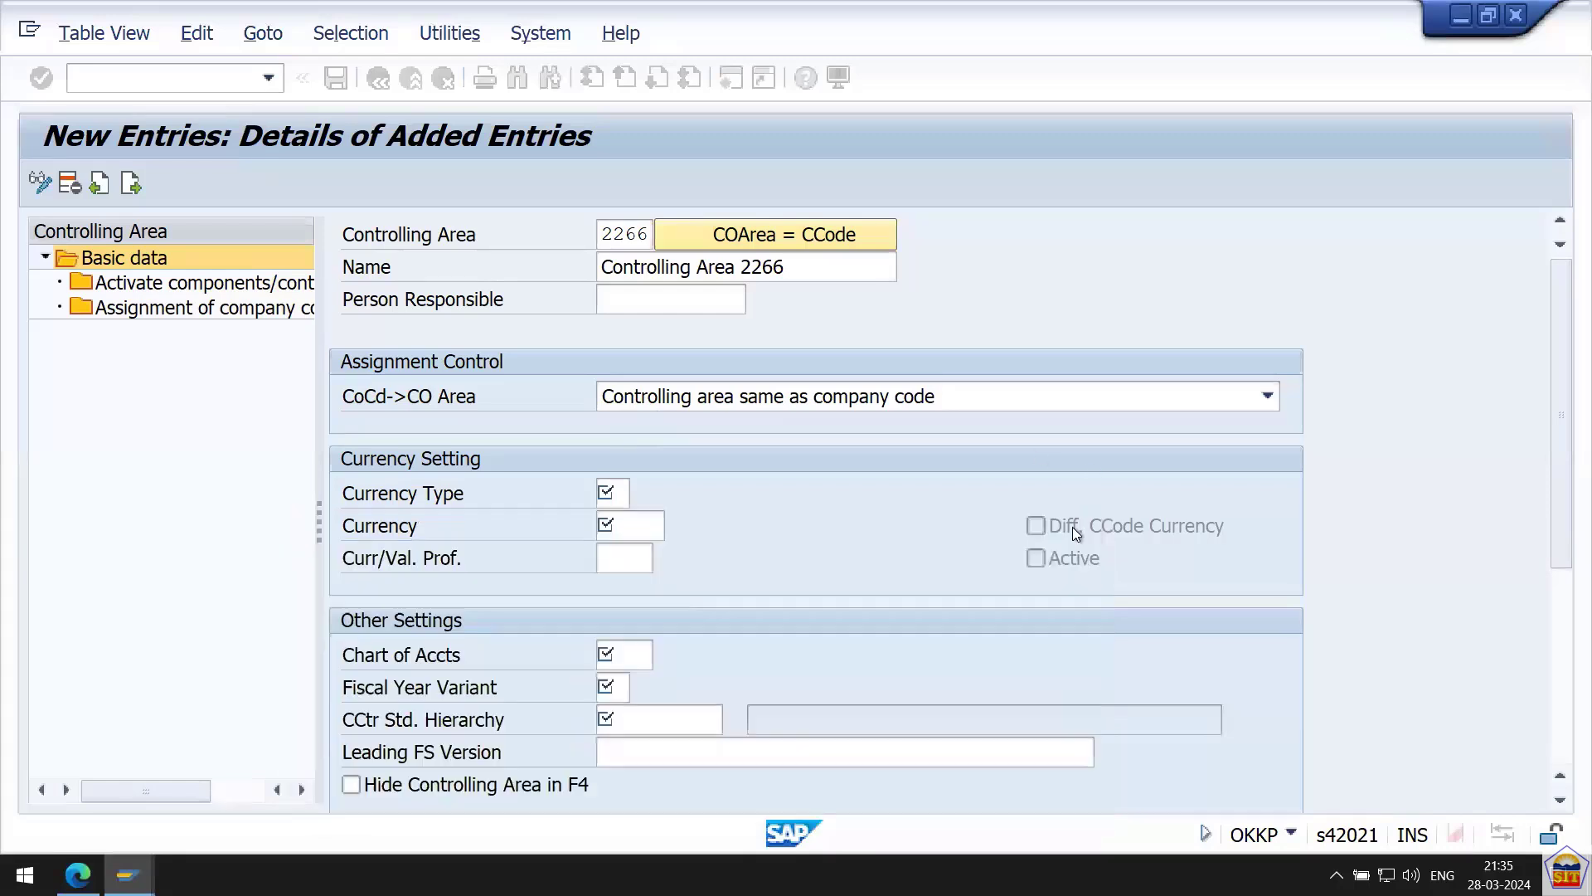
pyautogui.click(902, 402)
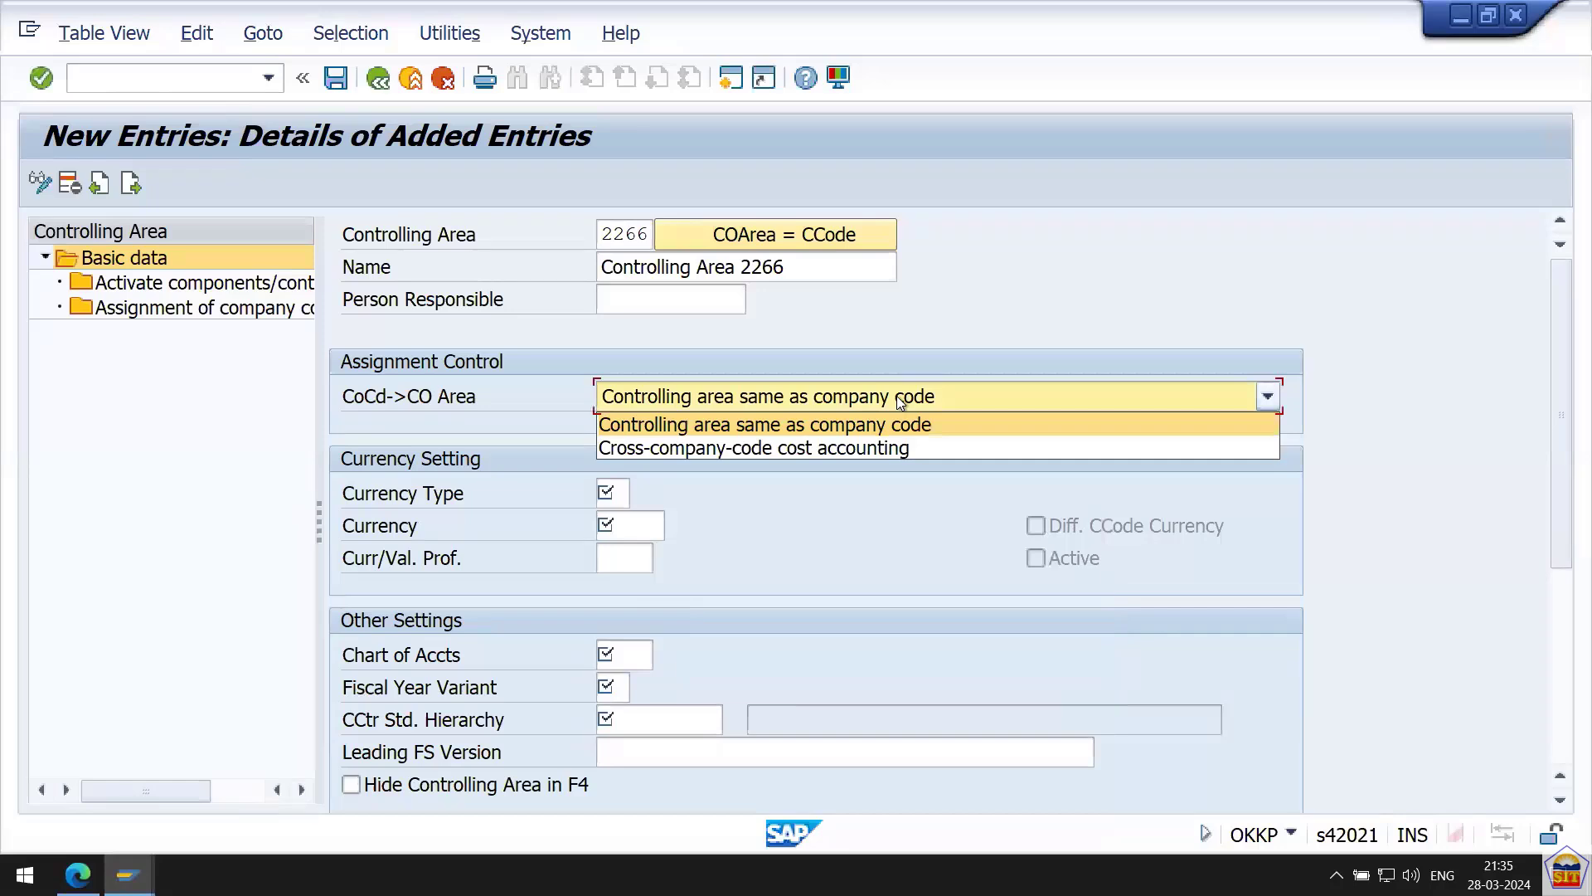
pyautogui.click(873, 448)
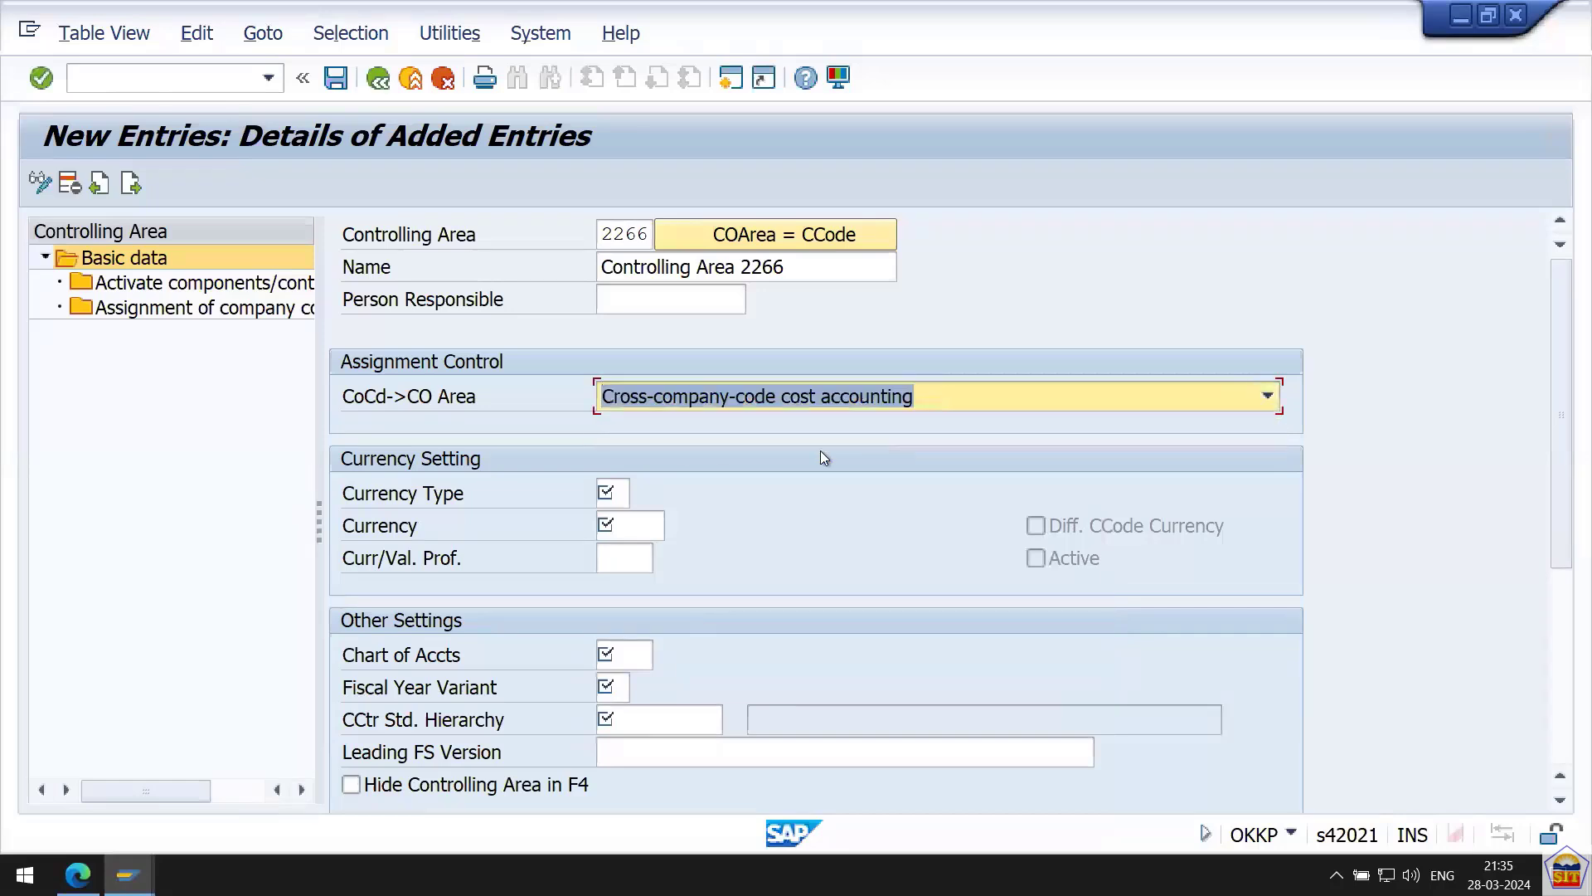
pyautogui.click(616, 496)
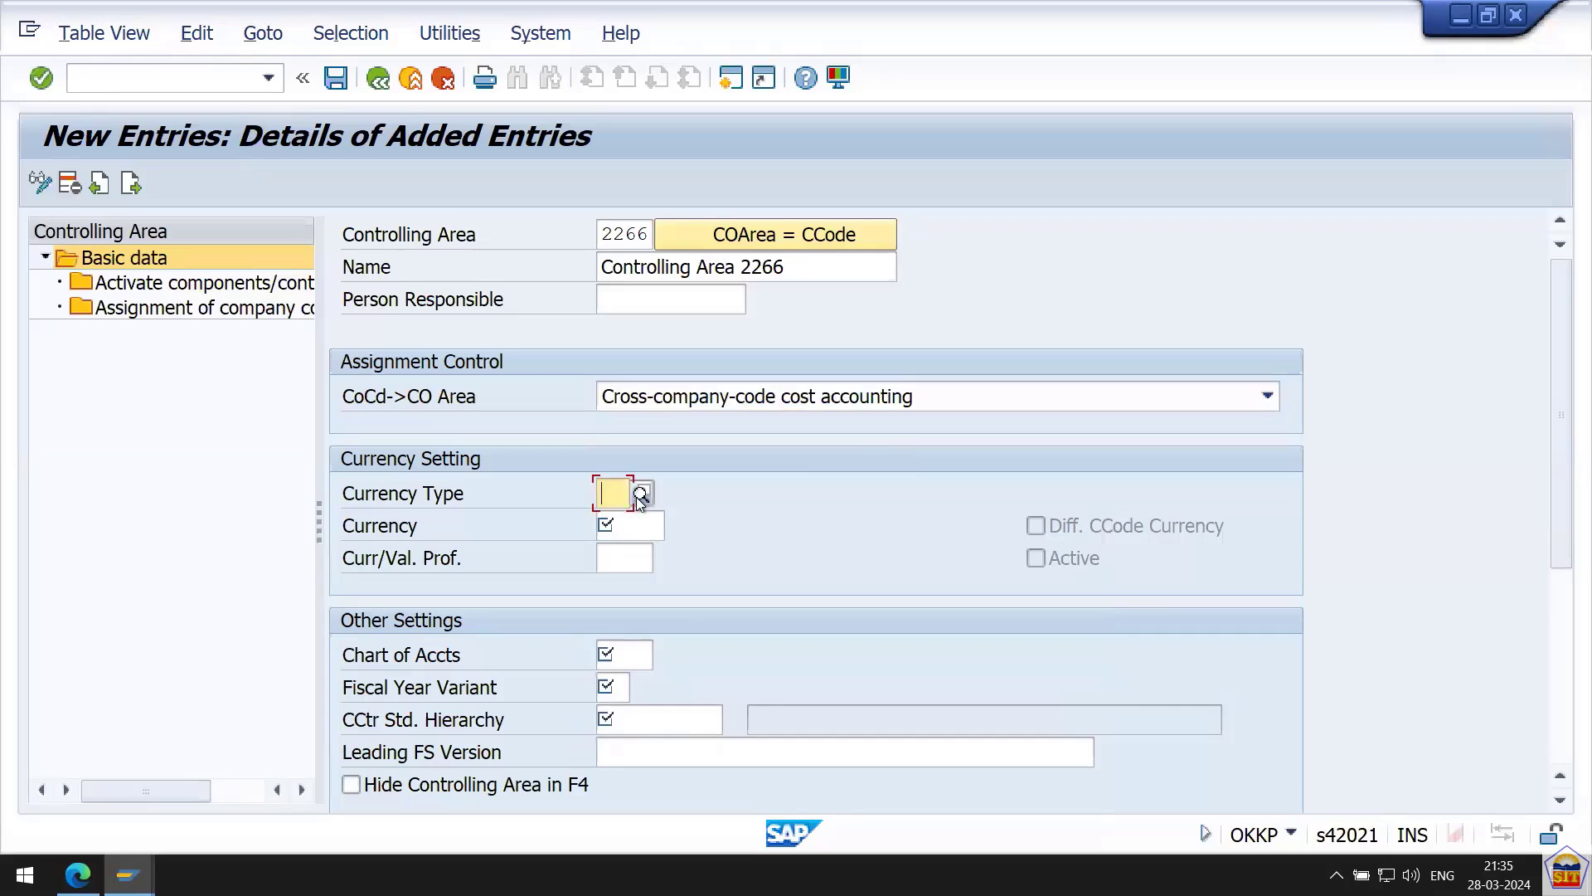
pyautogui.click(640, 495)
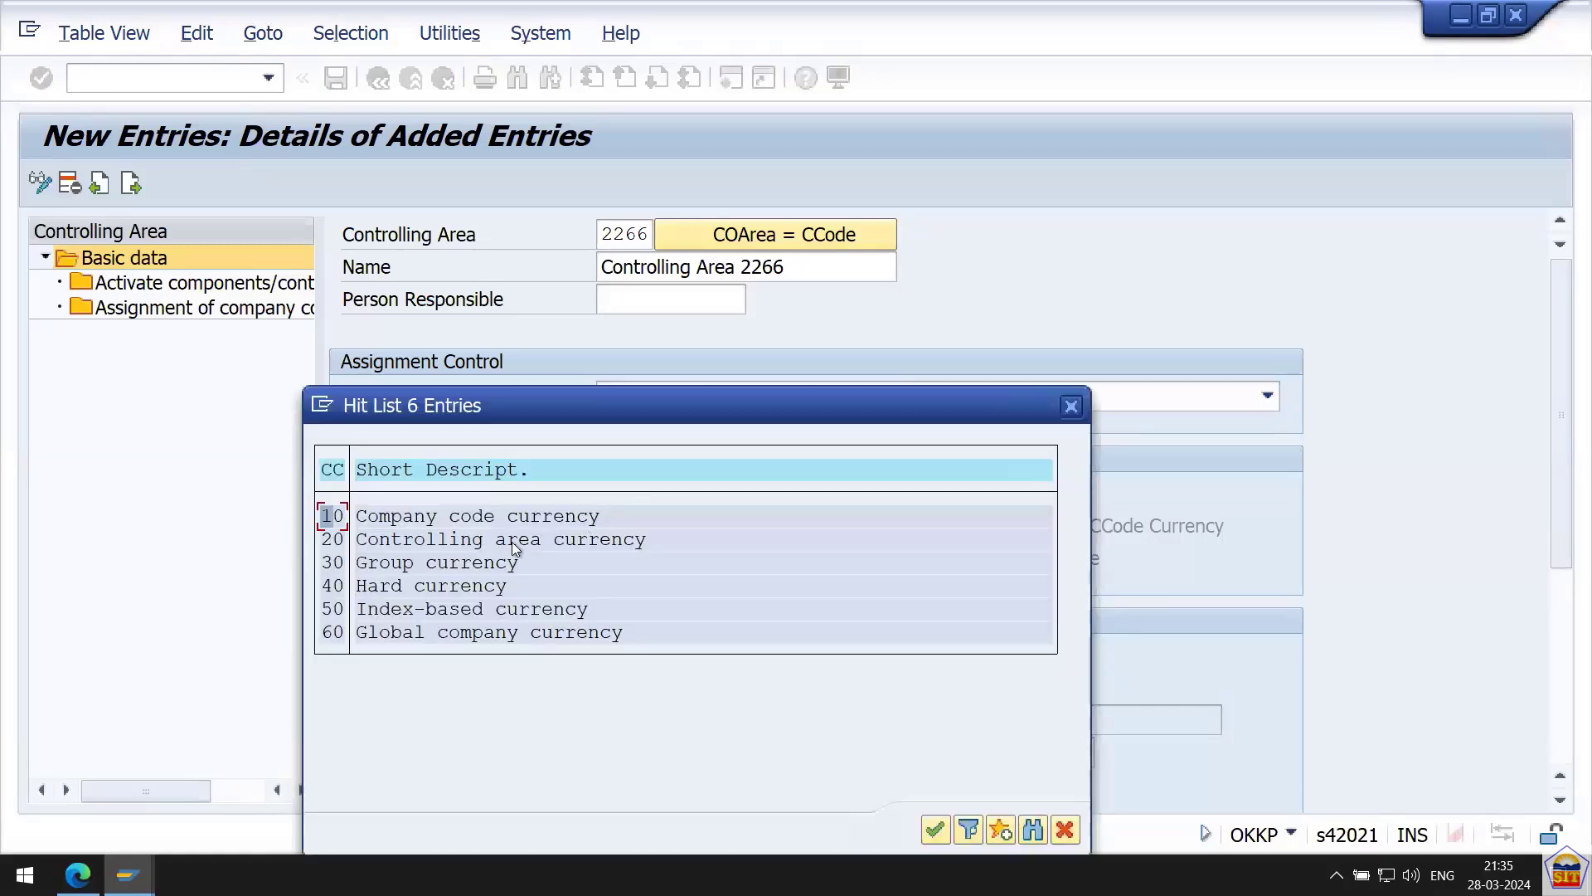
pyautogui.click(427, 519)
pyautogui.click(387, 567)
pyautogui.click(395, 614)
pyautogui.click(427, 517)
pyautogui.click(430, 566)
pyautogui.click(534, 516)
pyautogui.click(441, 564)
pyautogui.click(487, 587)
pyautogui.click(431, 614)
pyautogui.click(470, 519)
pyautogui.click(445, 568)
pyautogui.click(1065, 830)
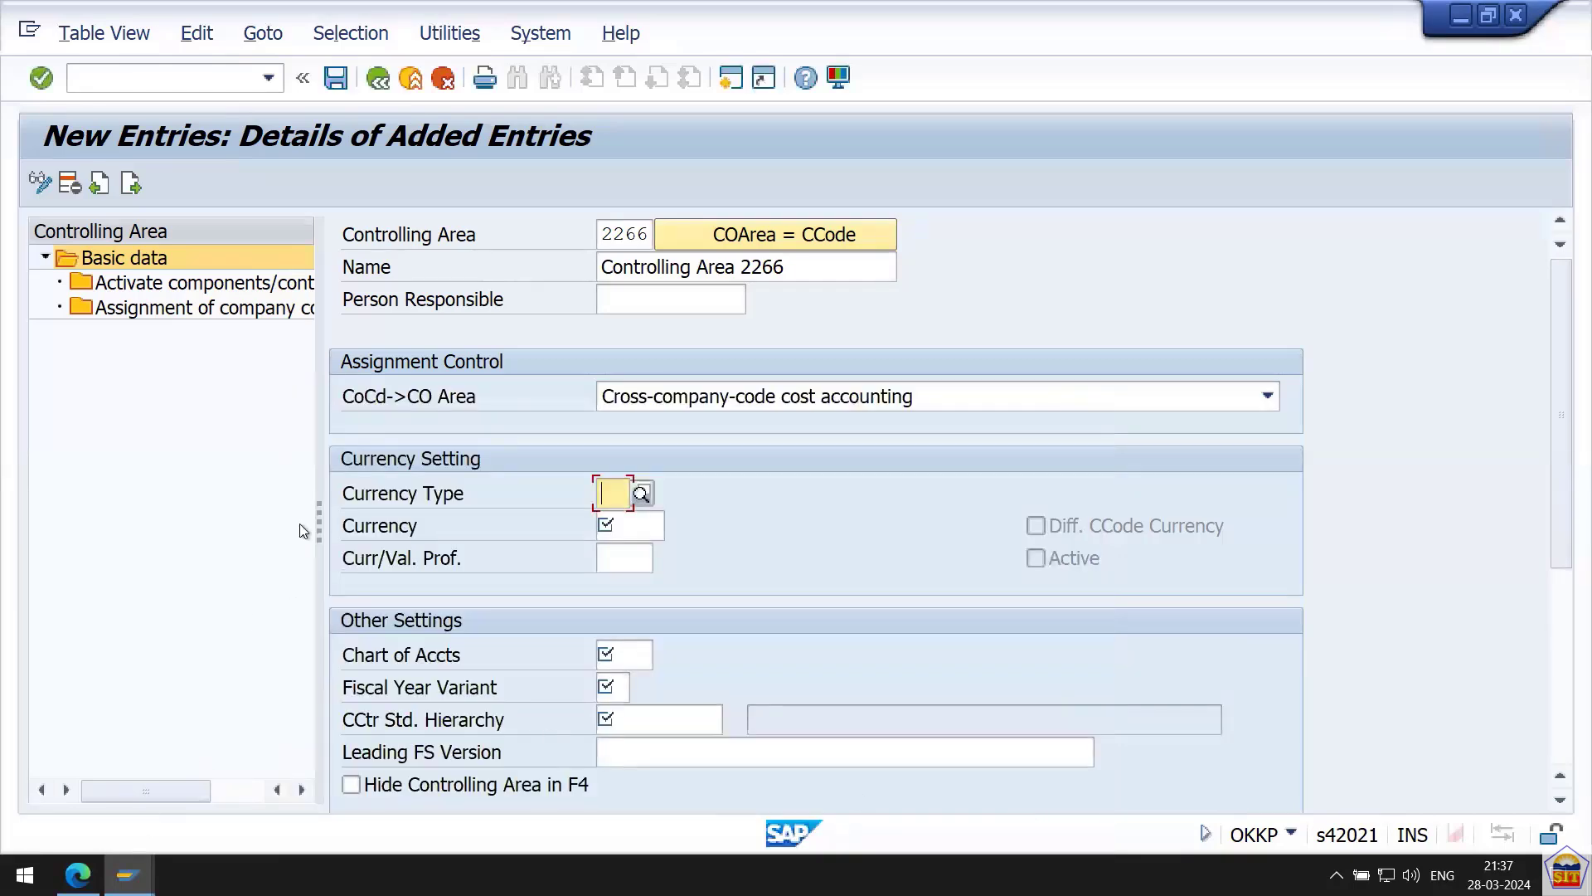
pyautogui.moveTo(478, 17)
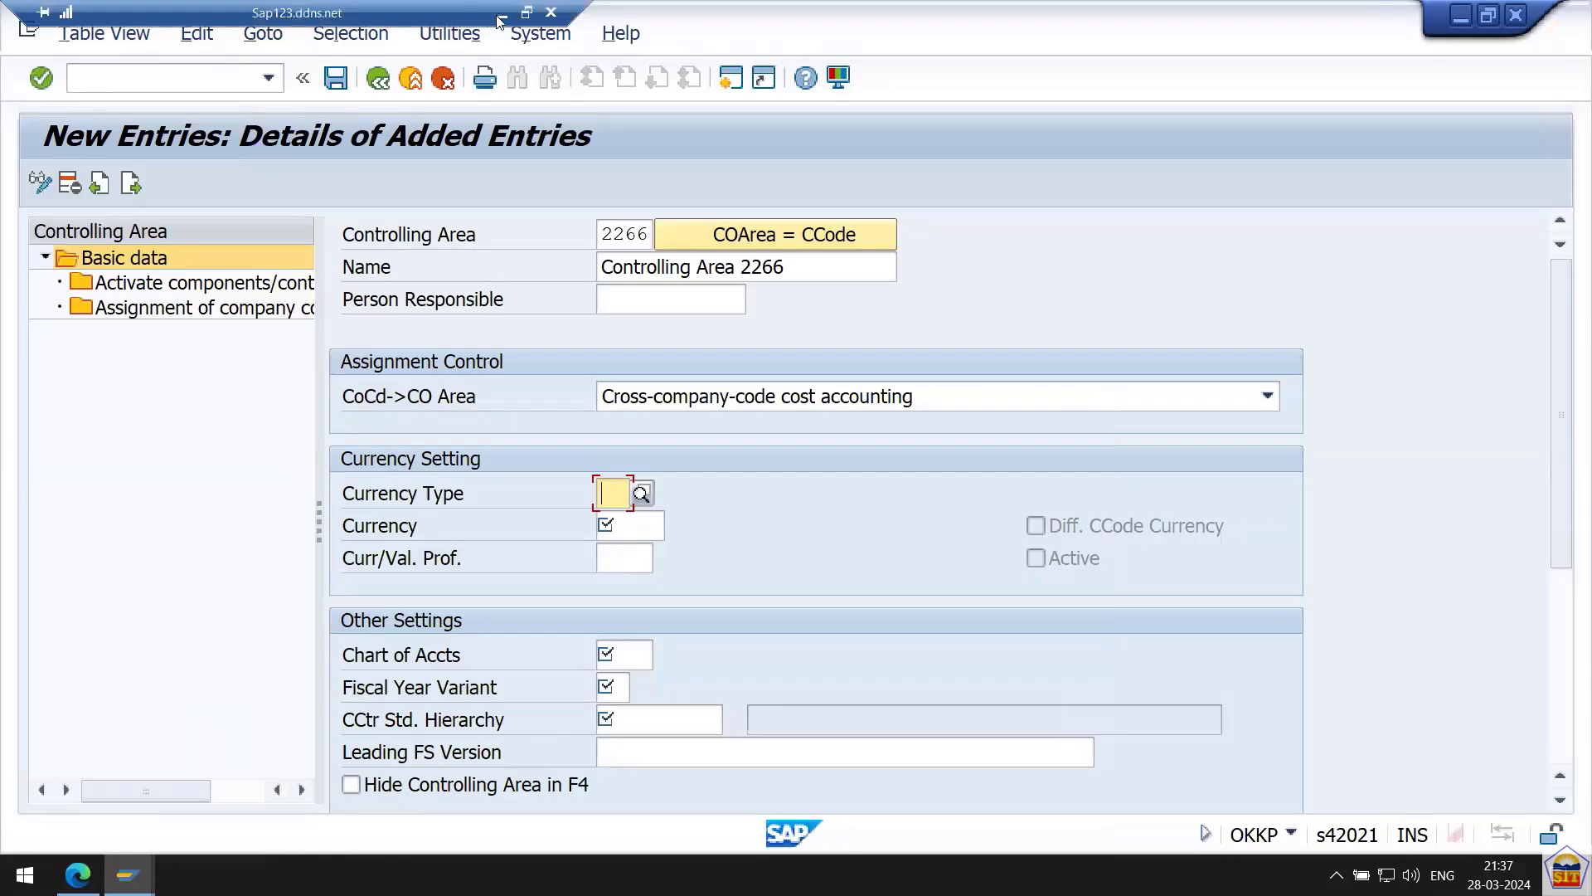
pyautogui.click(501, 14)
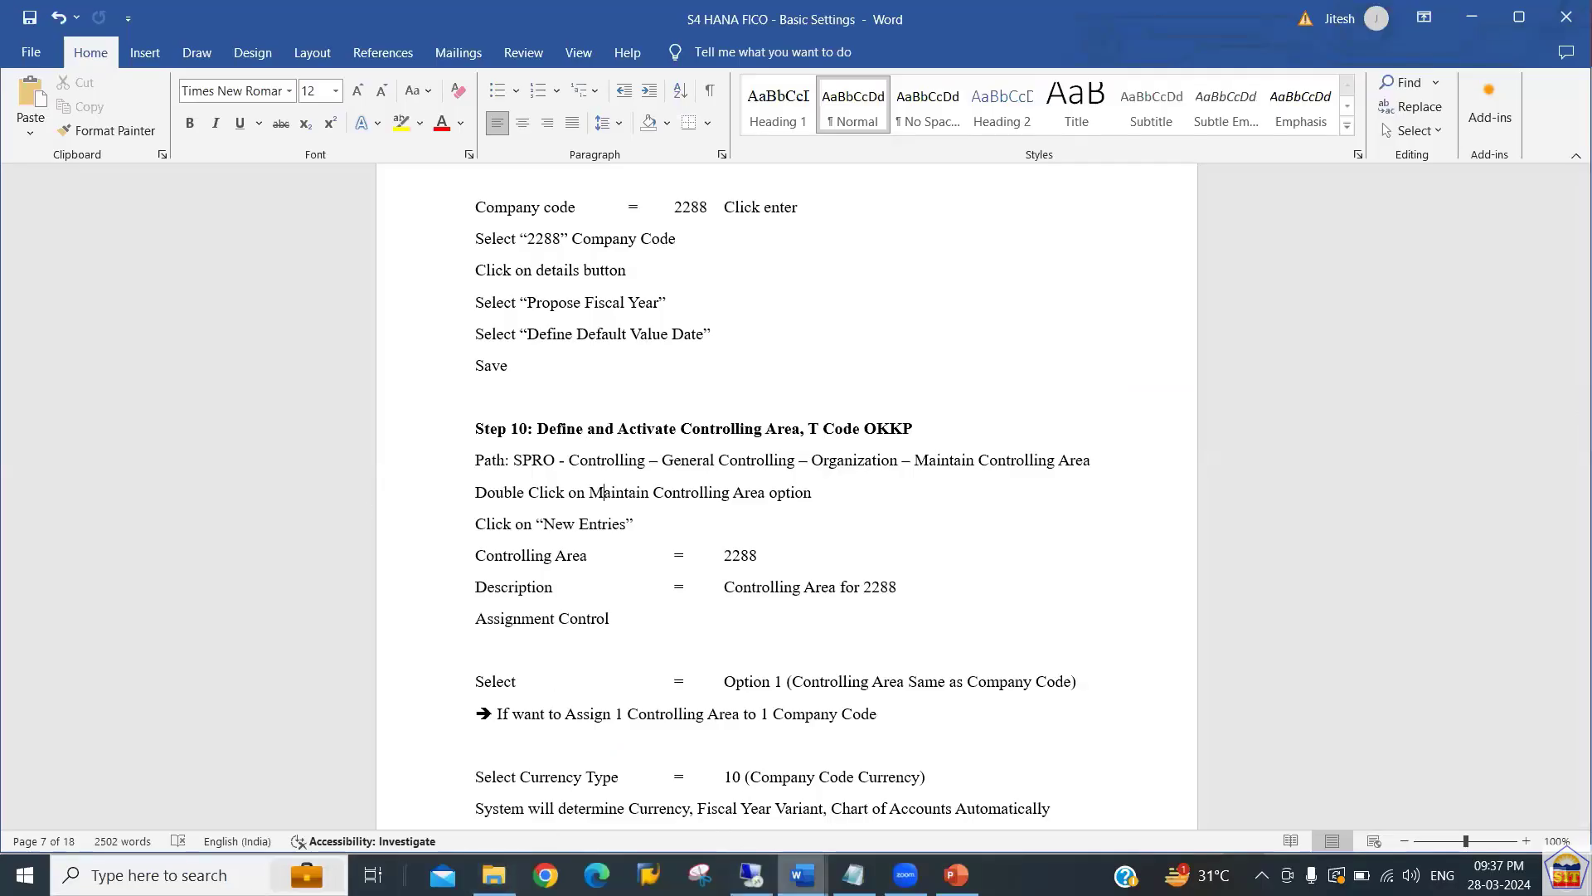
pyautogui.moveTo(802, 875)
pyautogui.click(905, 776)
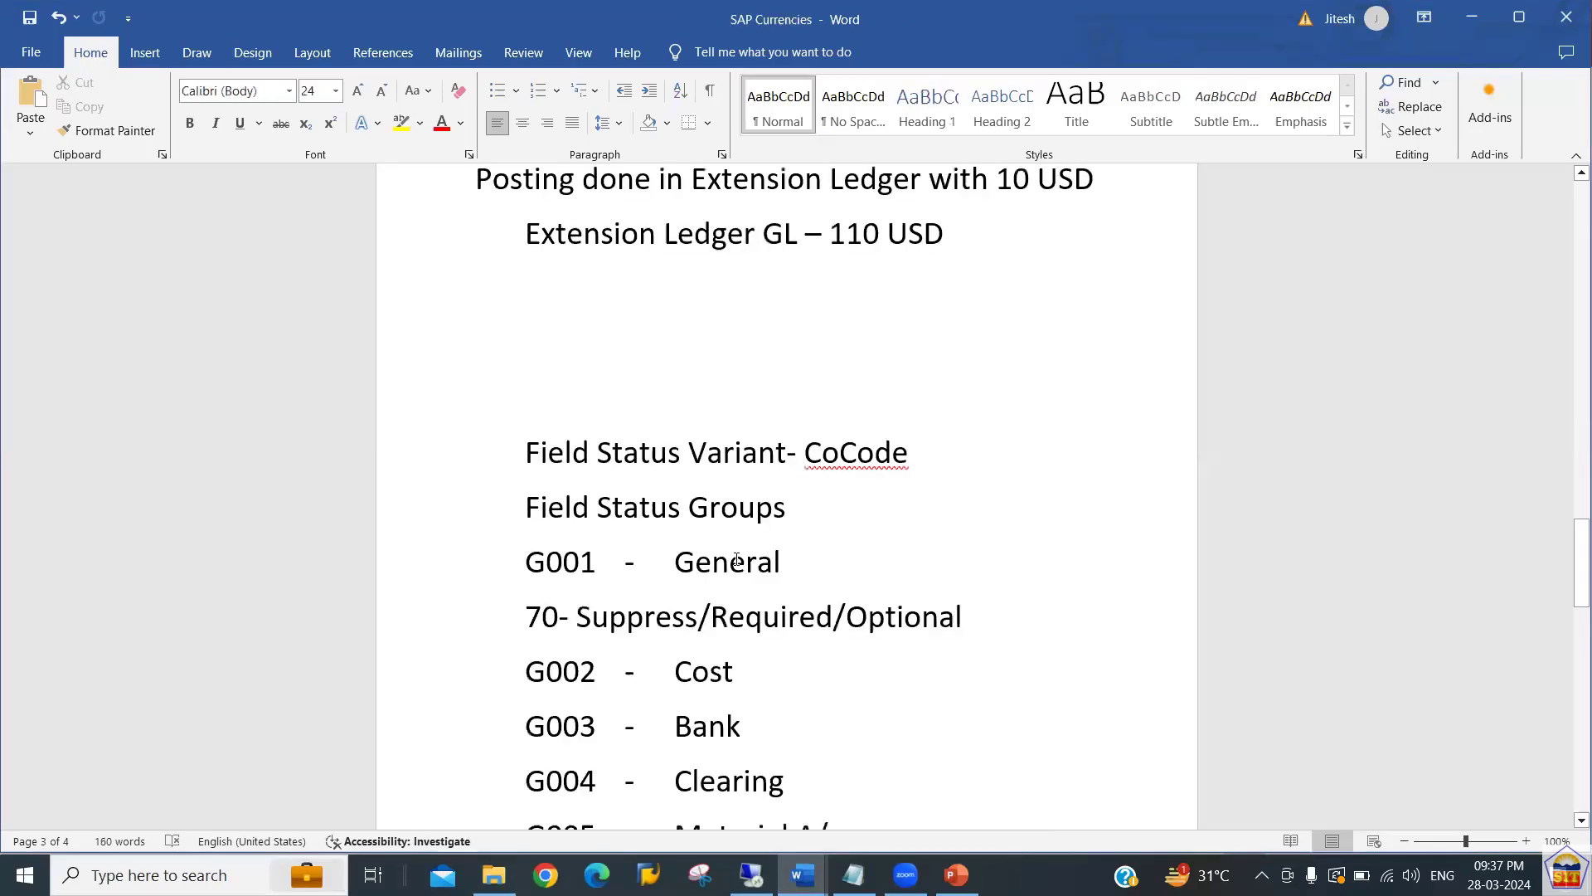
pyautogui.hotkey('ctrl', 'Home')
pyautogui.press('pagedown')
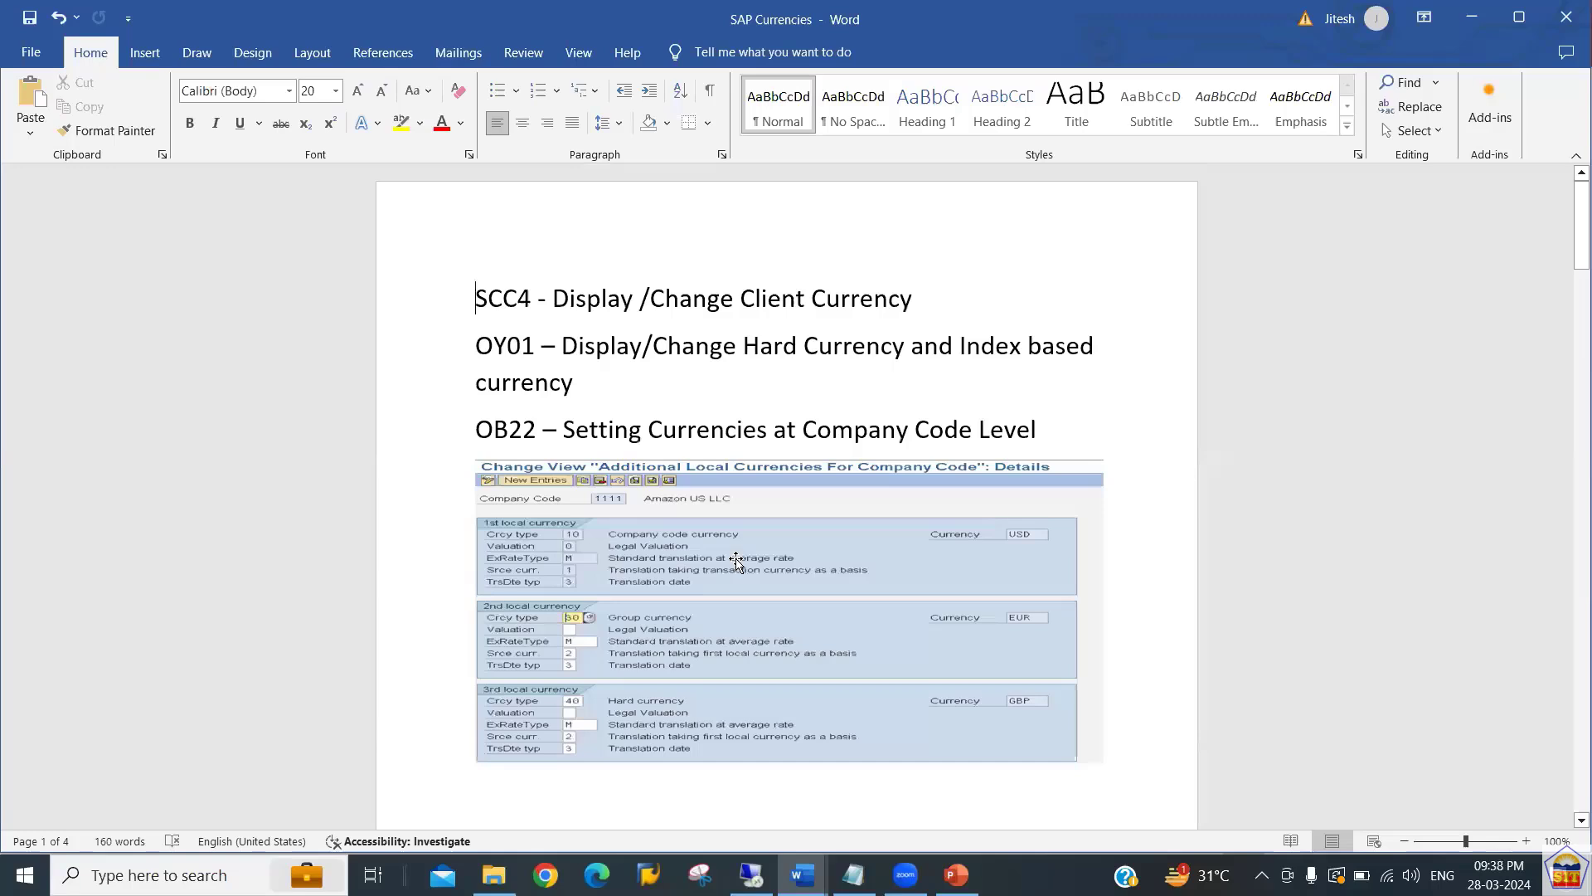
pyautogui.hotkey('shift', 'Down')
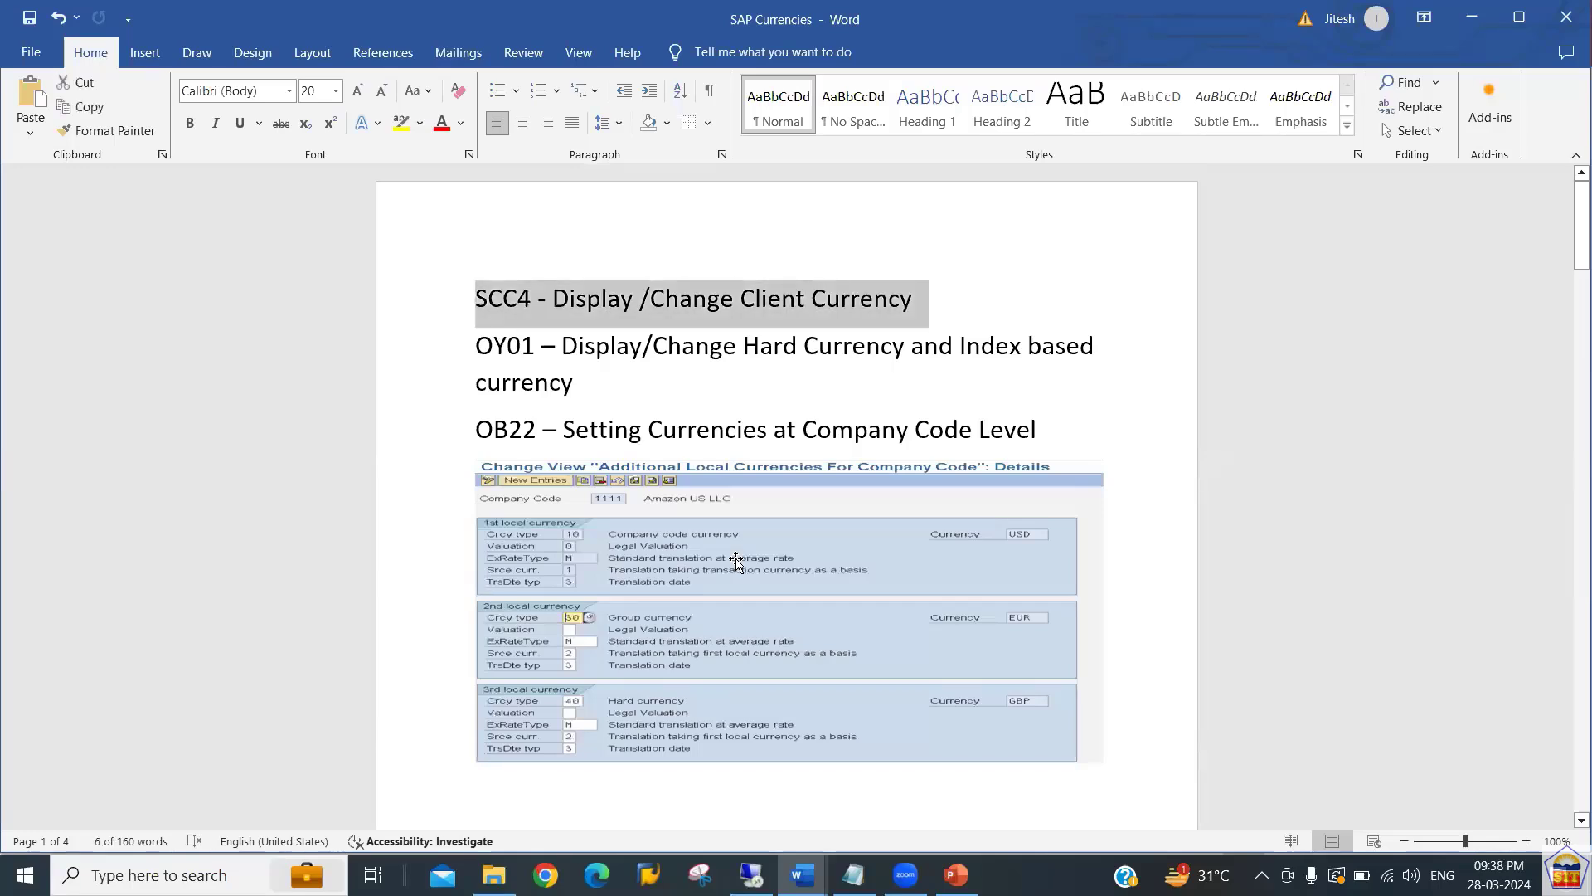
pyautogui.press('Right')
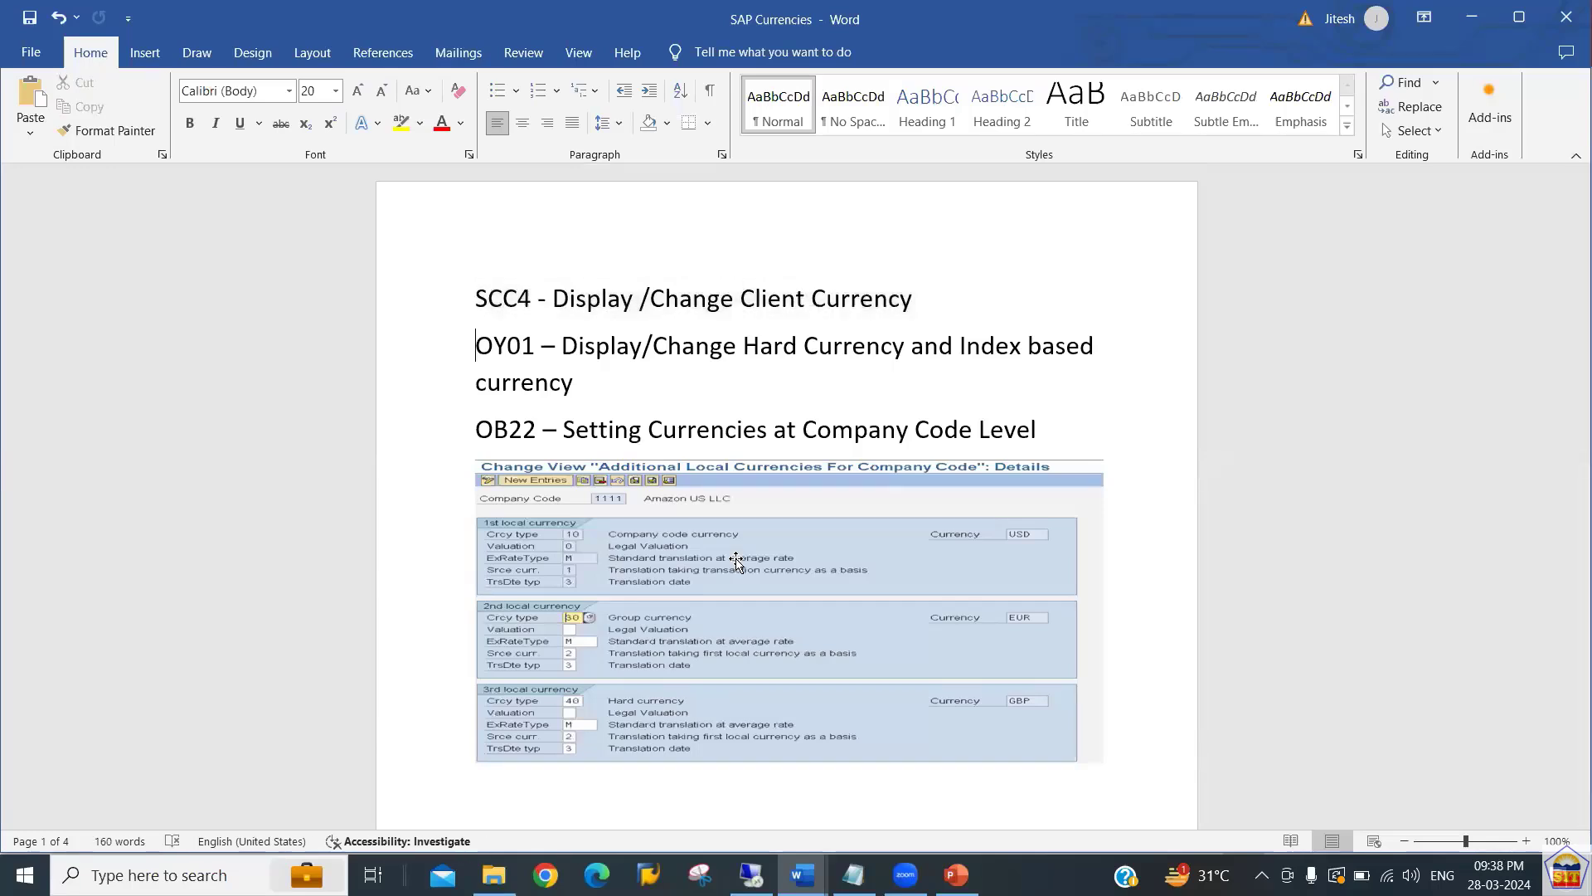
pyautogui.press('Up')
pyautogui.press('End')
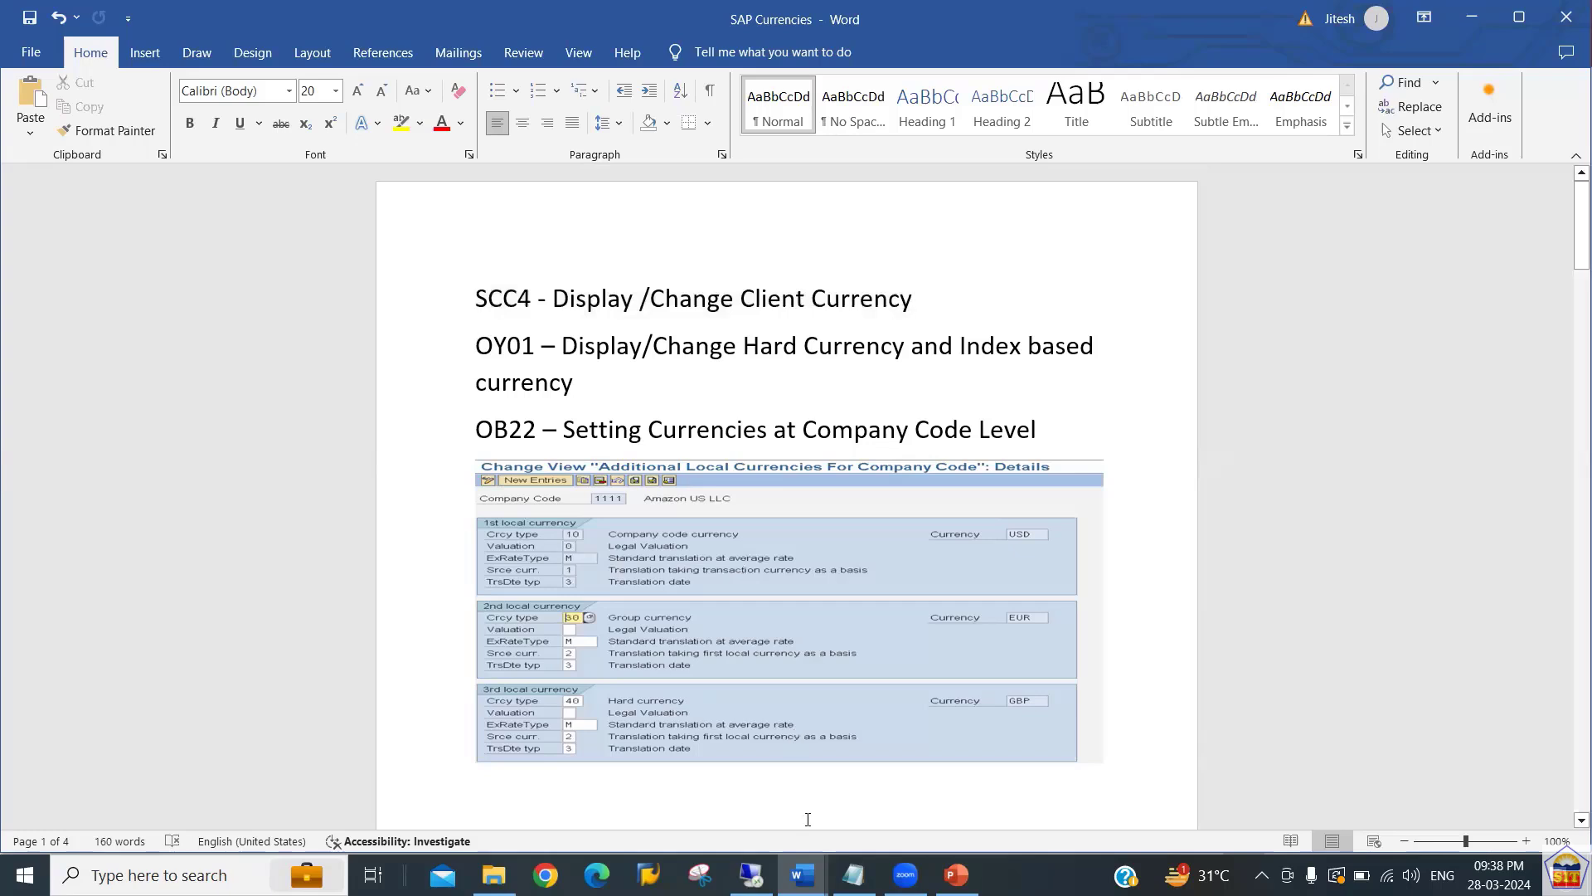
pyautogui.click(750, 875)
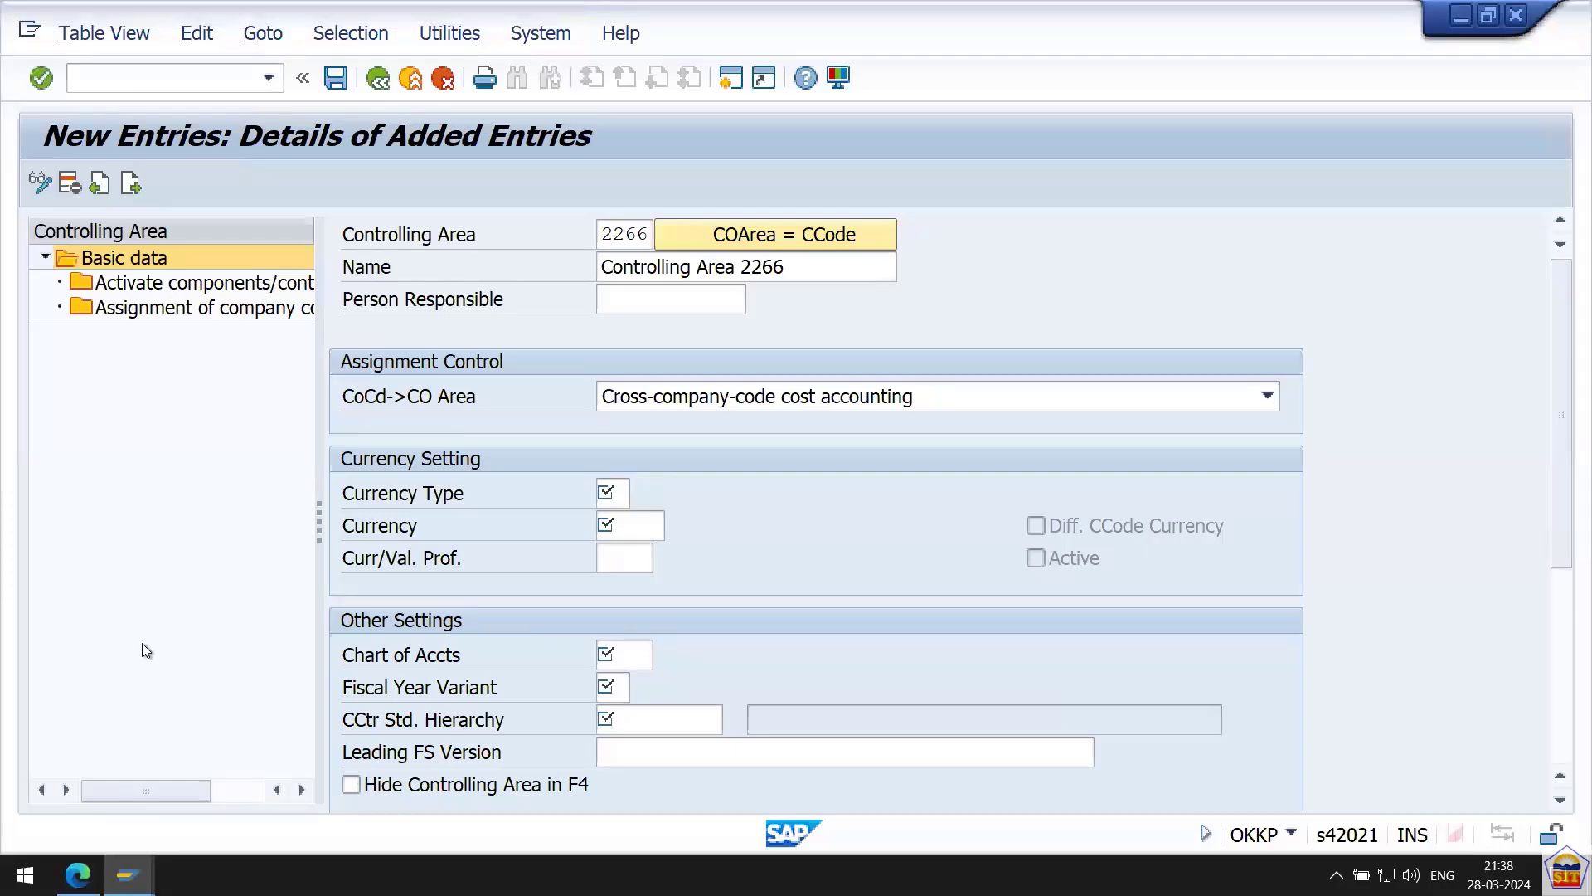
# Leave the controlling area screen and start transaction SCC4.
pyautogui.write('/n')
pyautogui.press('Return')
pyautogui.write('sc')
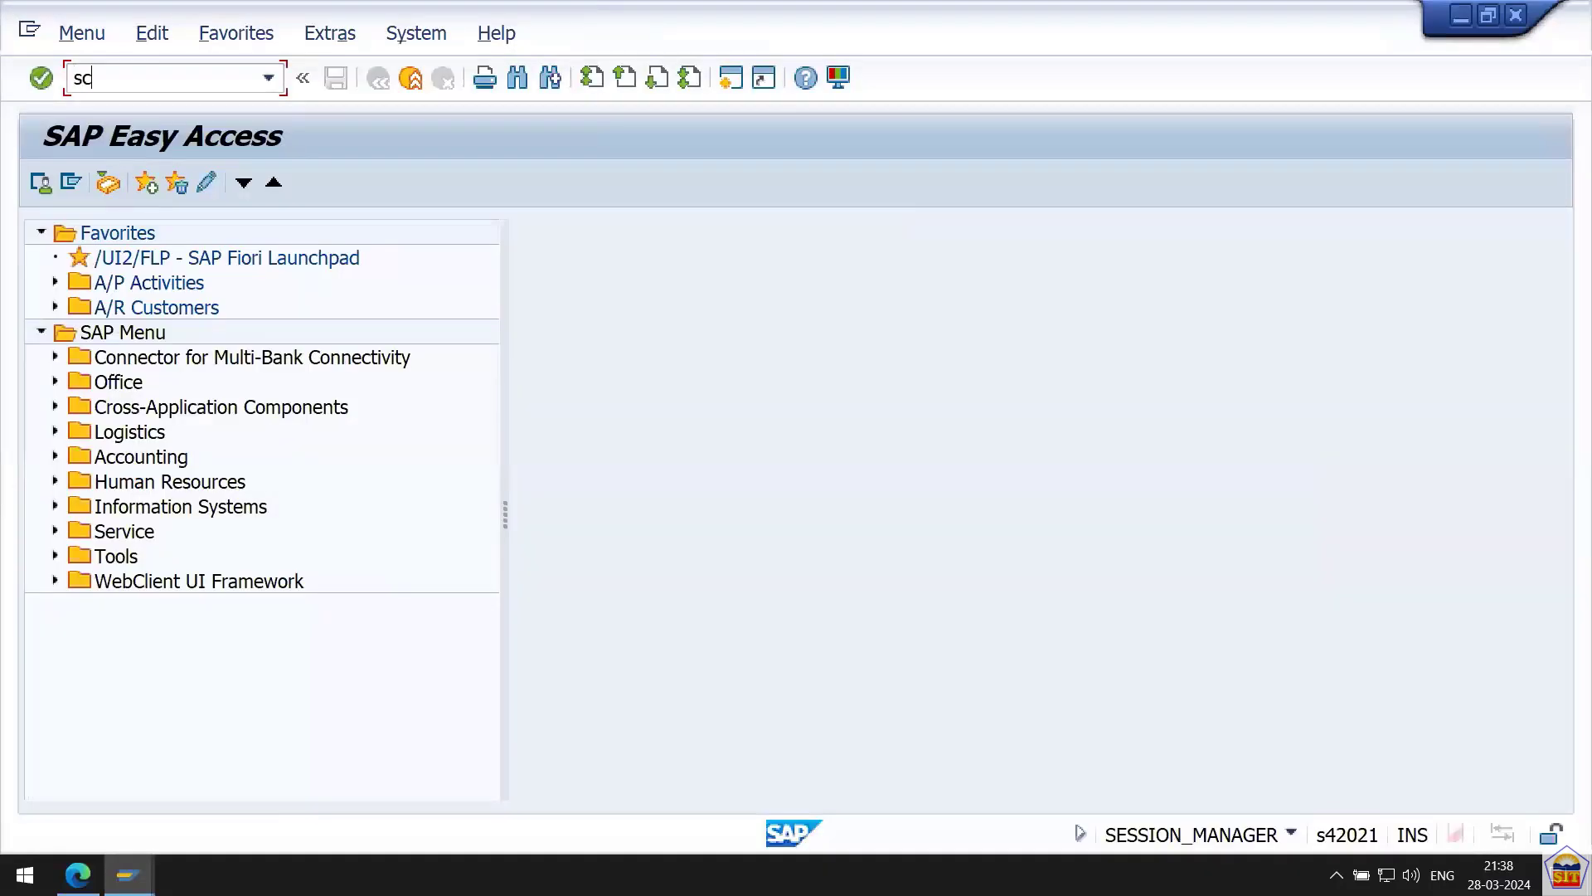
pyautogui.write('c4')
pyautogui.press('Return')
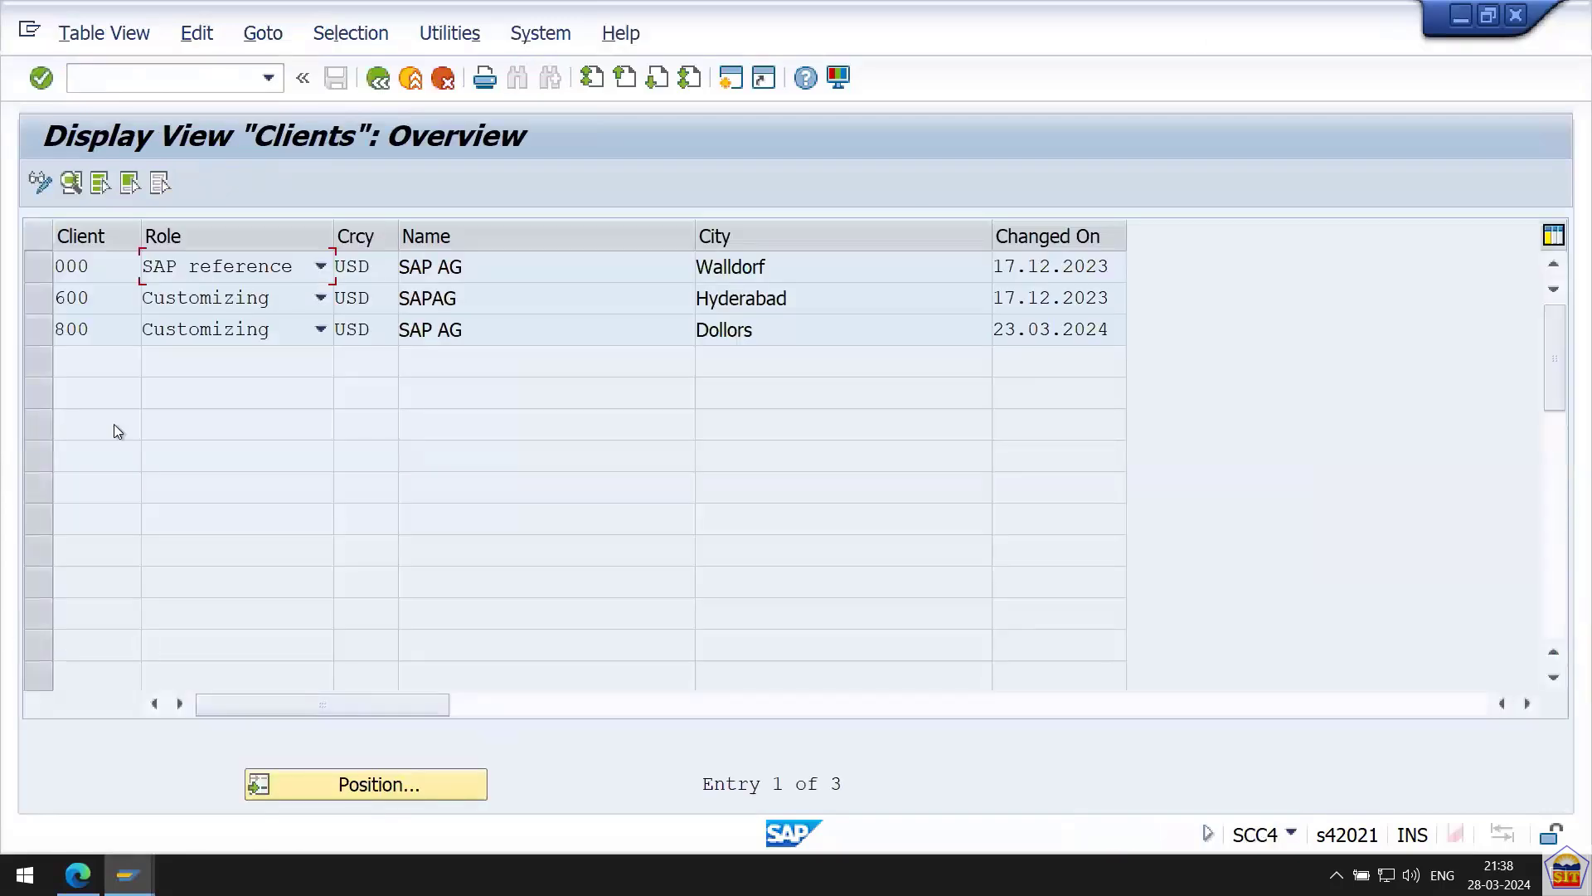
# Open client 800's details, check its USD currency, and switch to change mode.
pyautogui.doubleClick(116, 330)
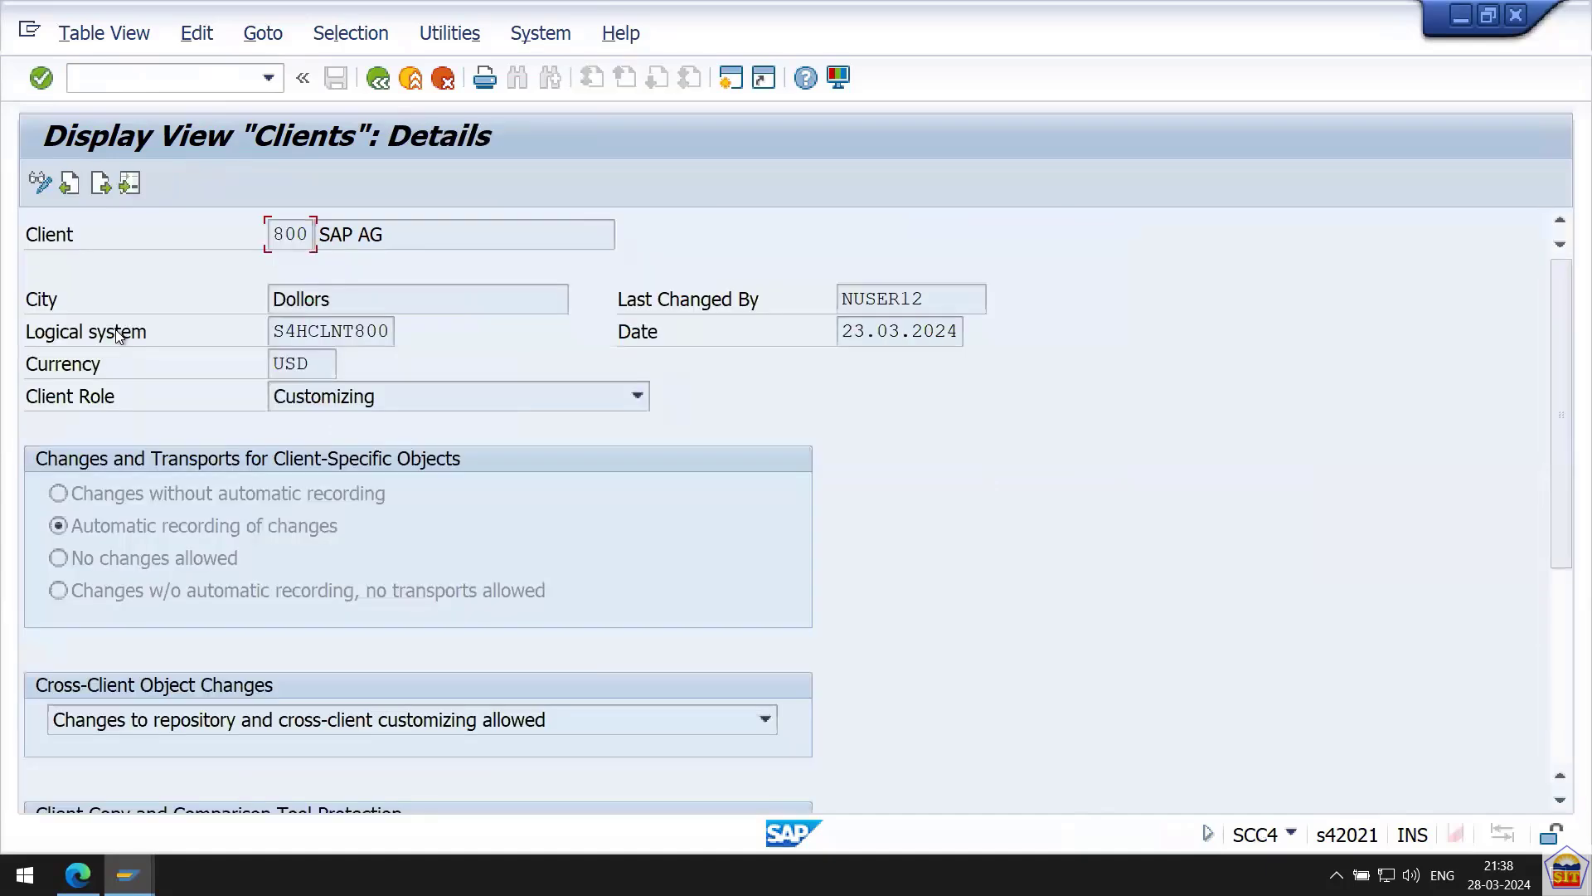
pyautogui.click(315, 365)
pyautogui.moveTo(315, 364); pyautogui.dragTo(265, 370)
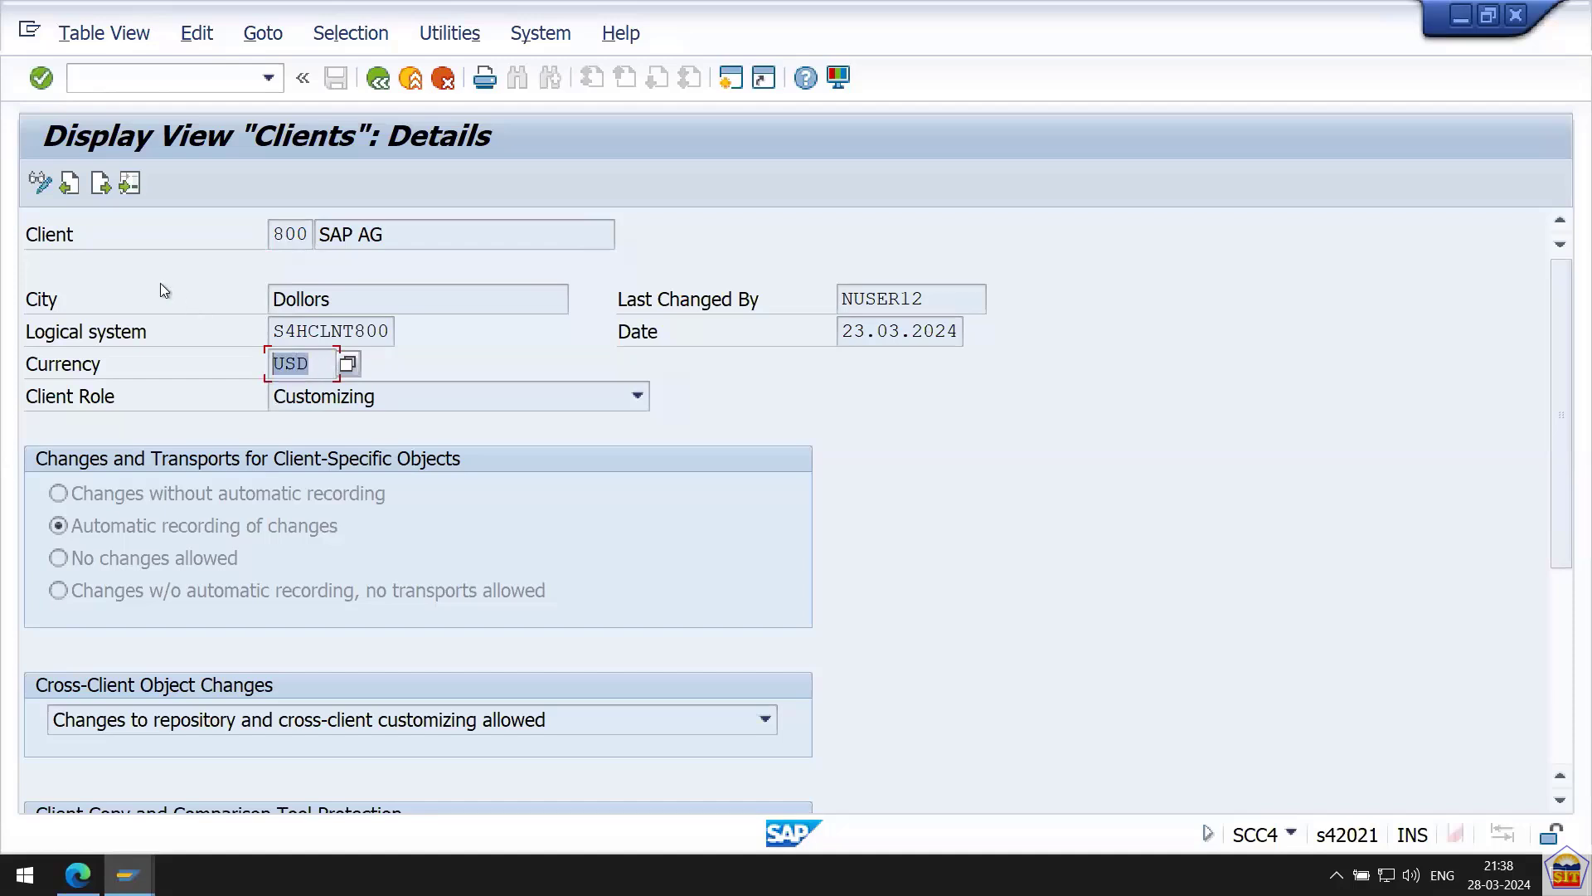
pyautogui.click(40, 186)
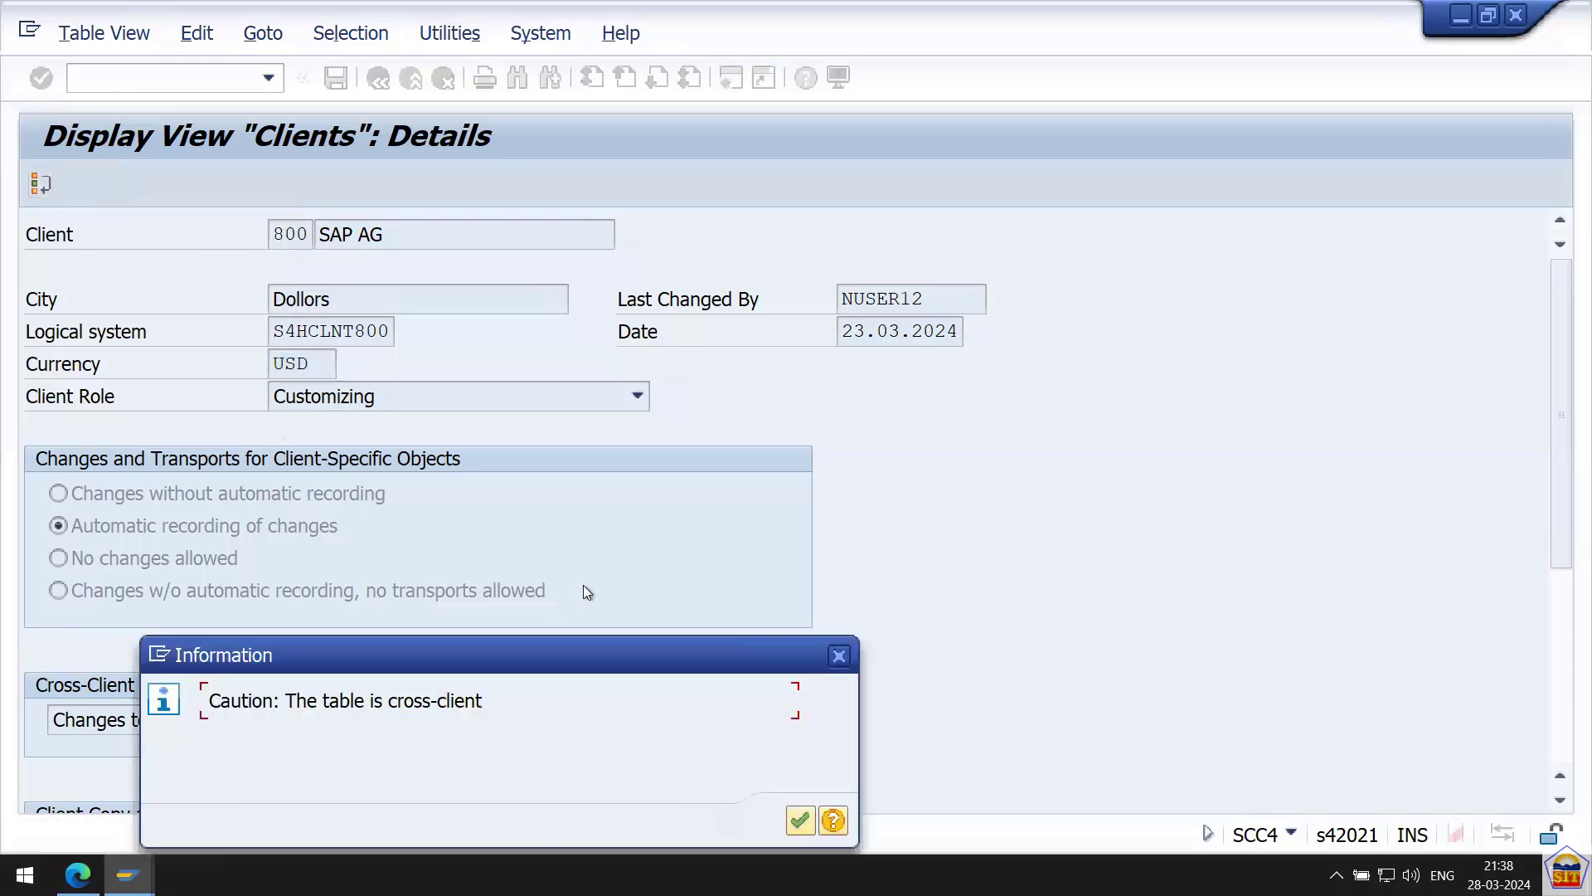
pyautogui.press('Return')
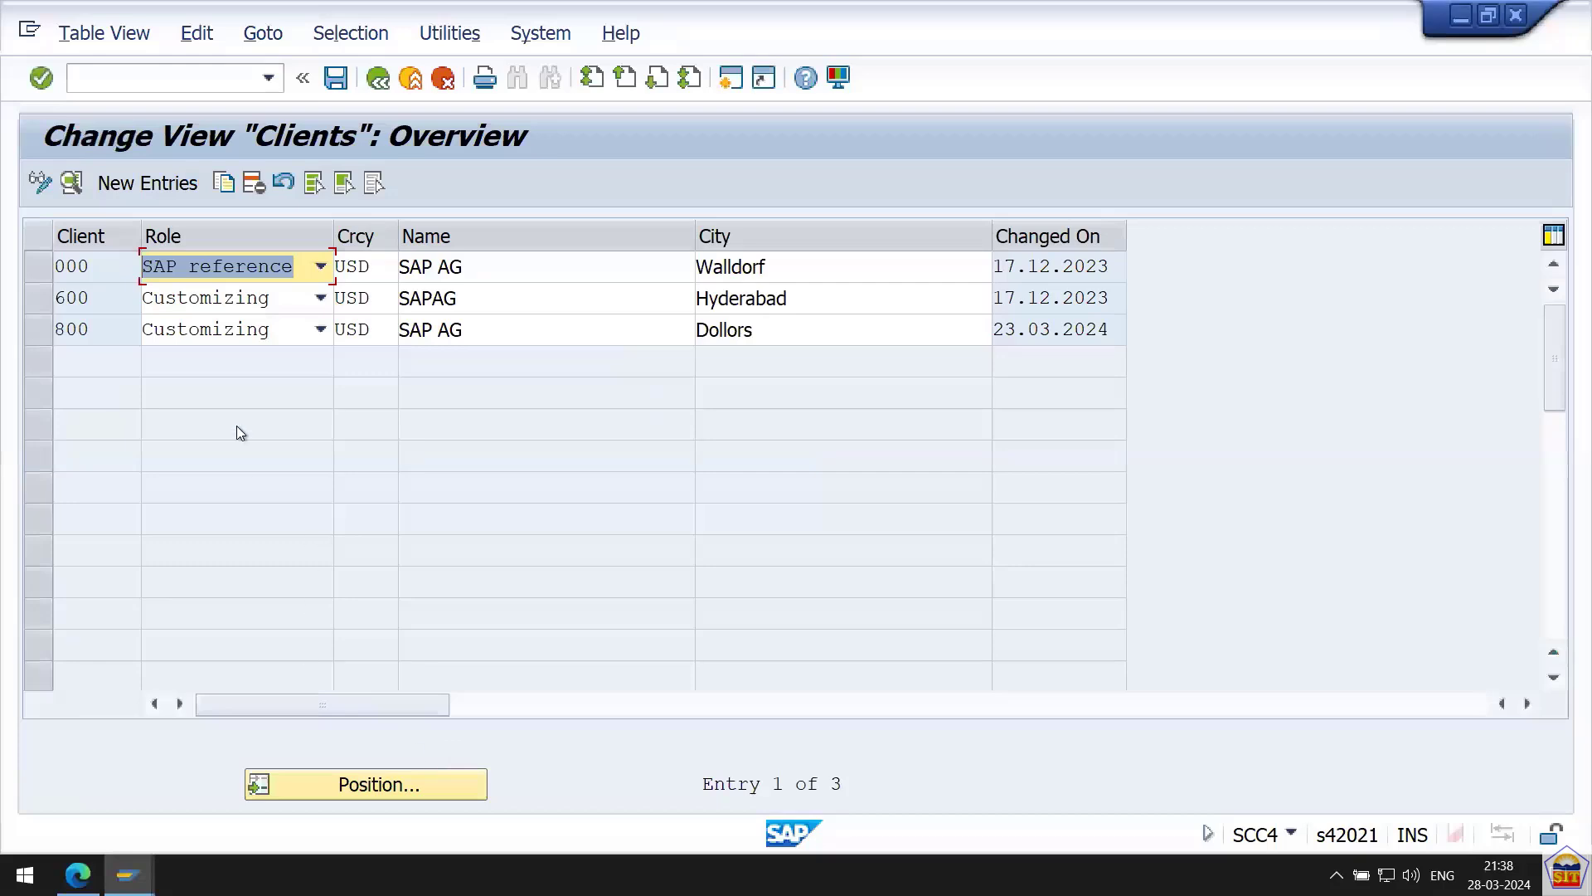
# Replace client 800's currency USD with GBP.
pyautogui.doubleClick(106, 327)
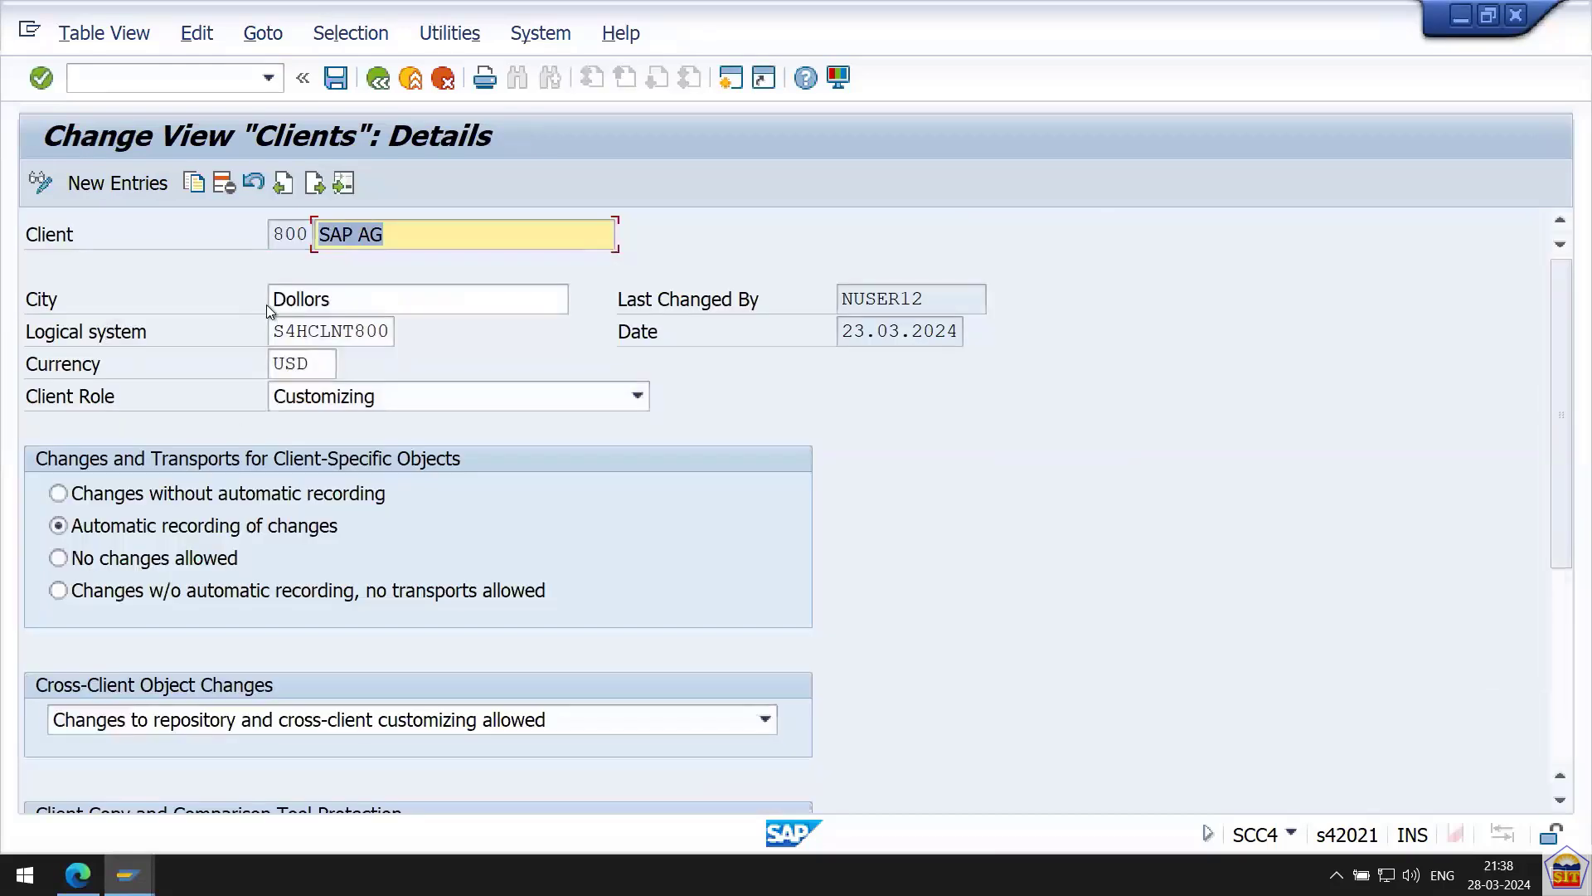
pyautogui.click(325, 362)
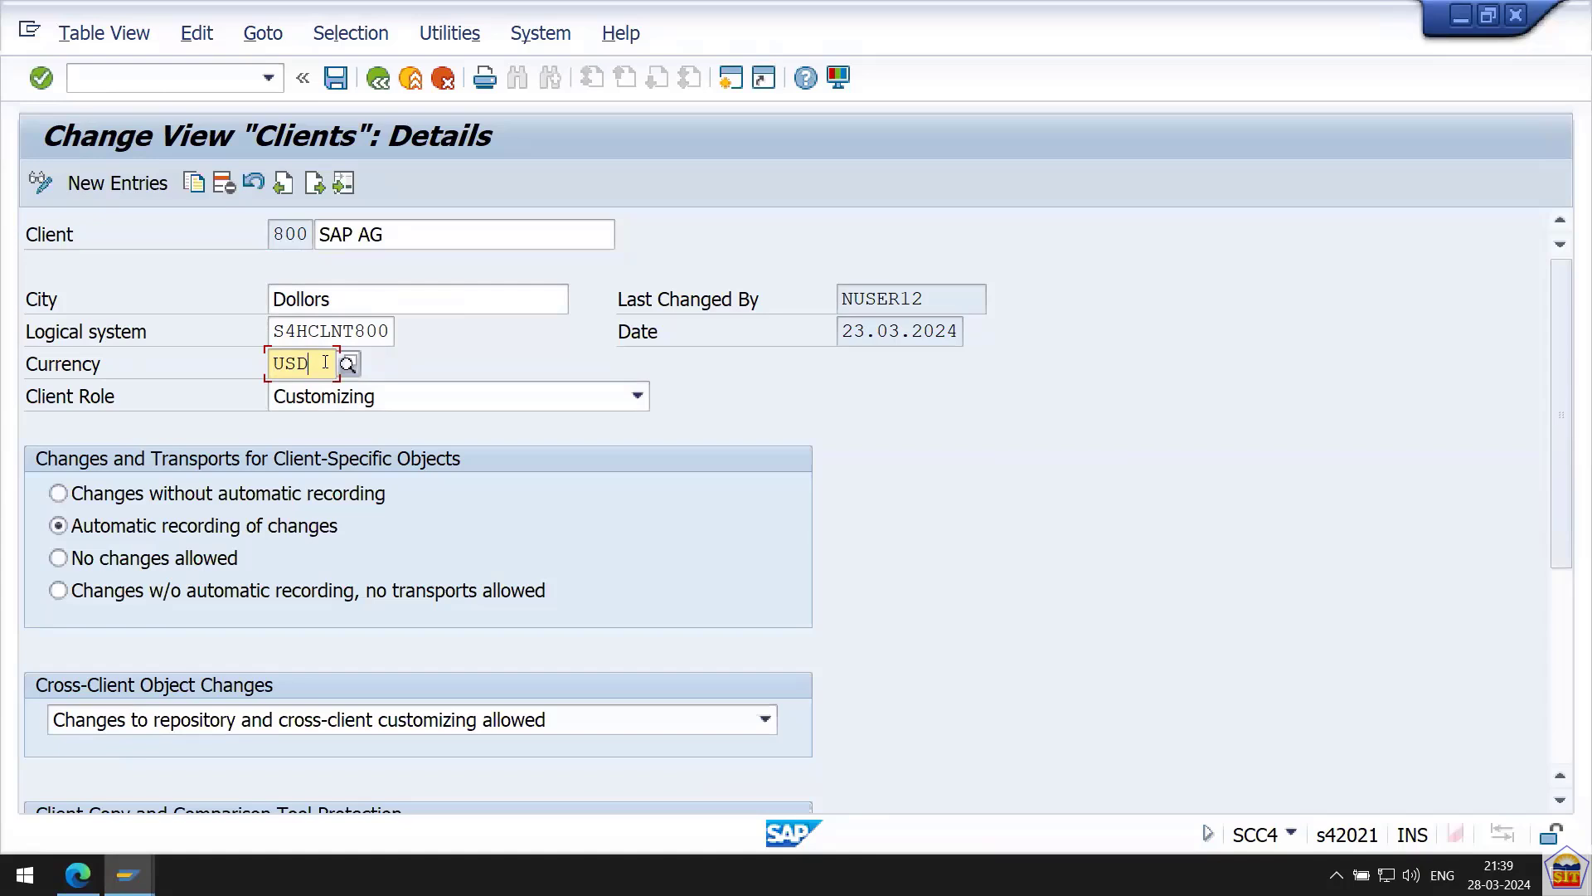
pyautogui.press('BackSpace')
pyautogui.press('BackSpace')
pyautogui.press('BackSpace')
pyautogui.write('gbp')
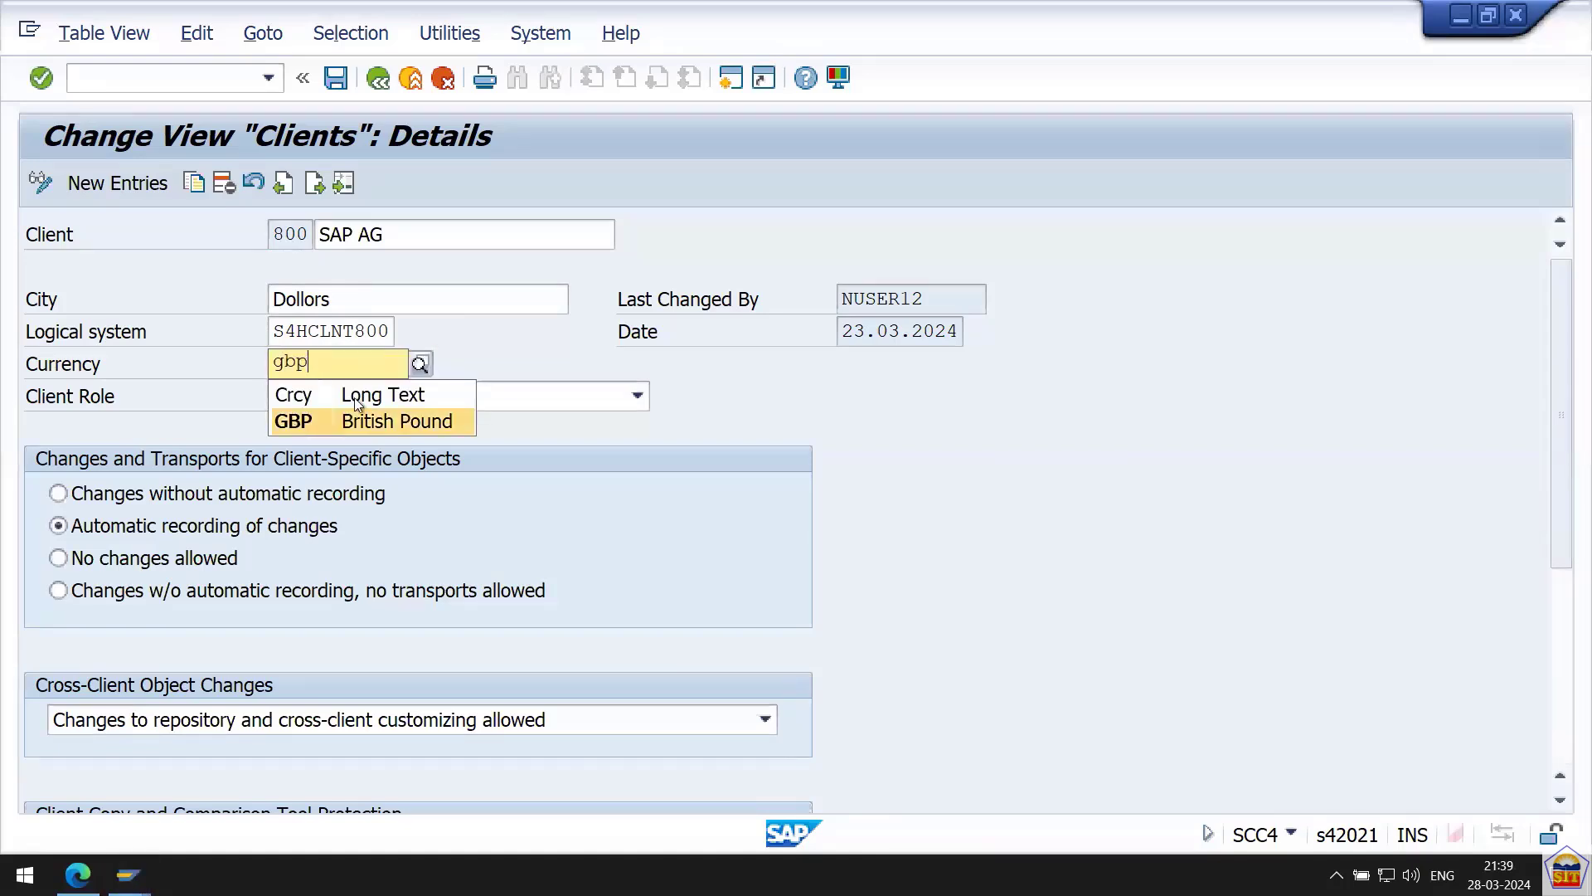
pyautogui.click(501, 326)
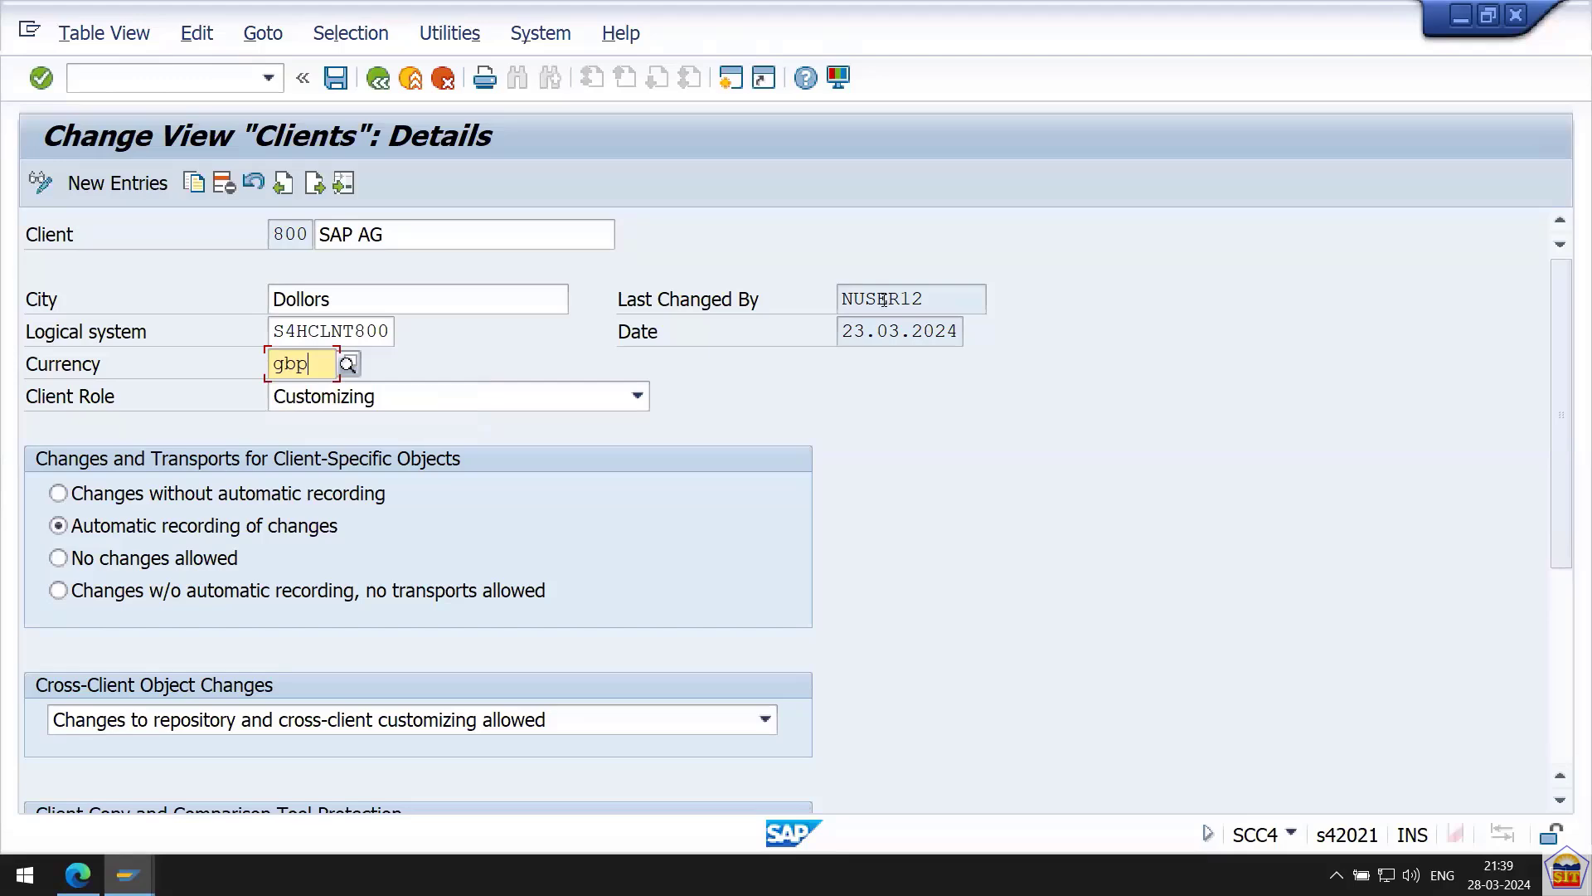
pyautogui.click(942, 297)
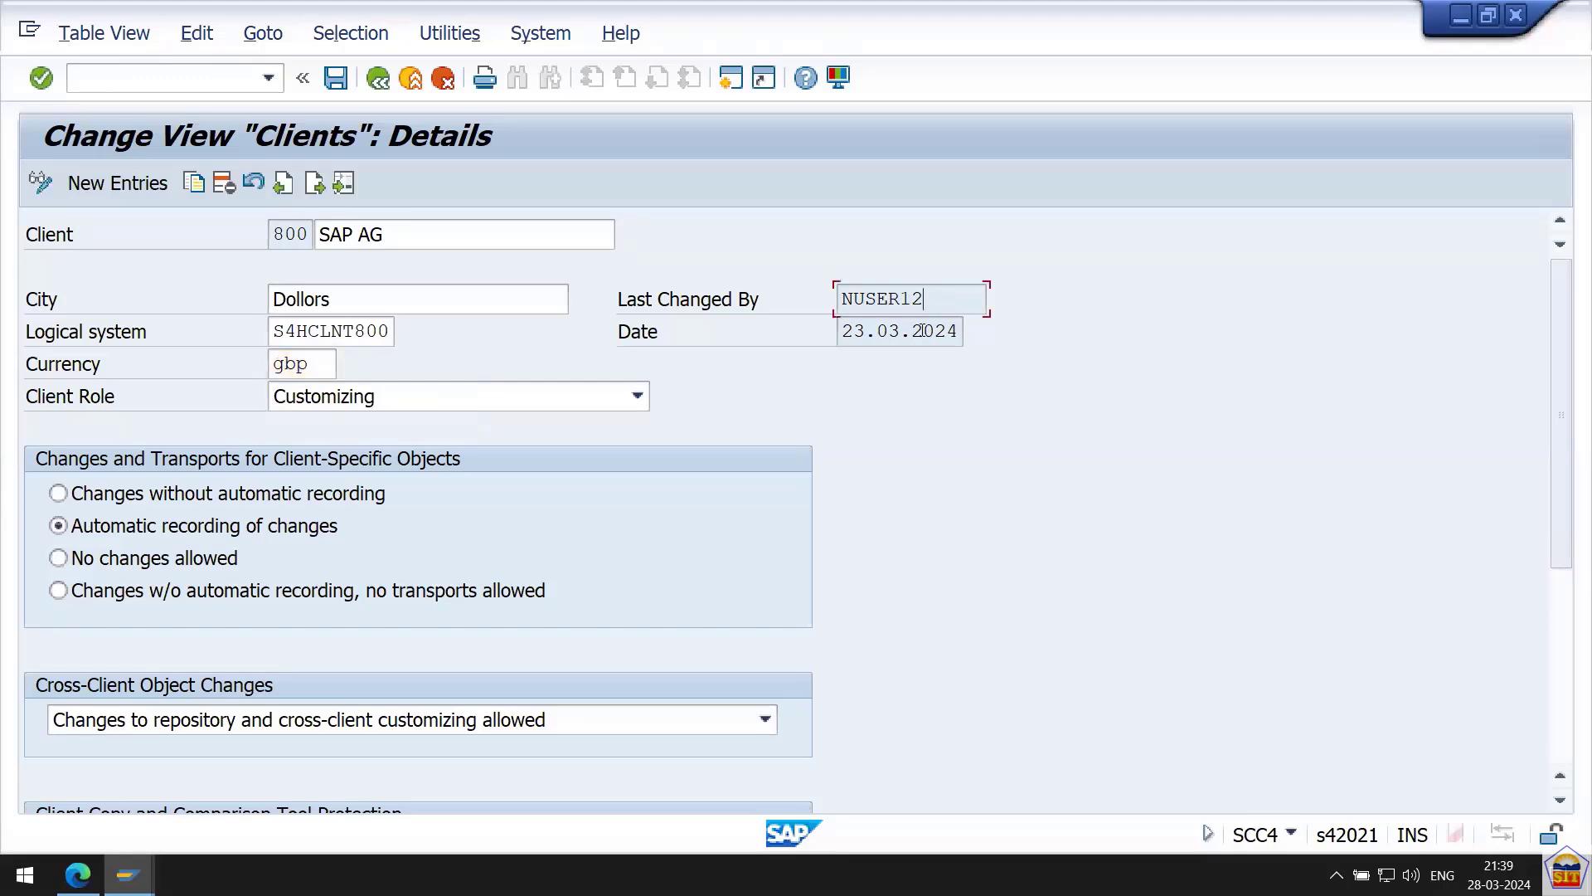
pyautogui.click(922, 330)
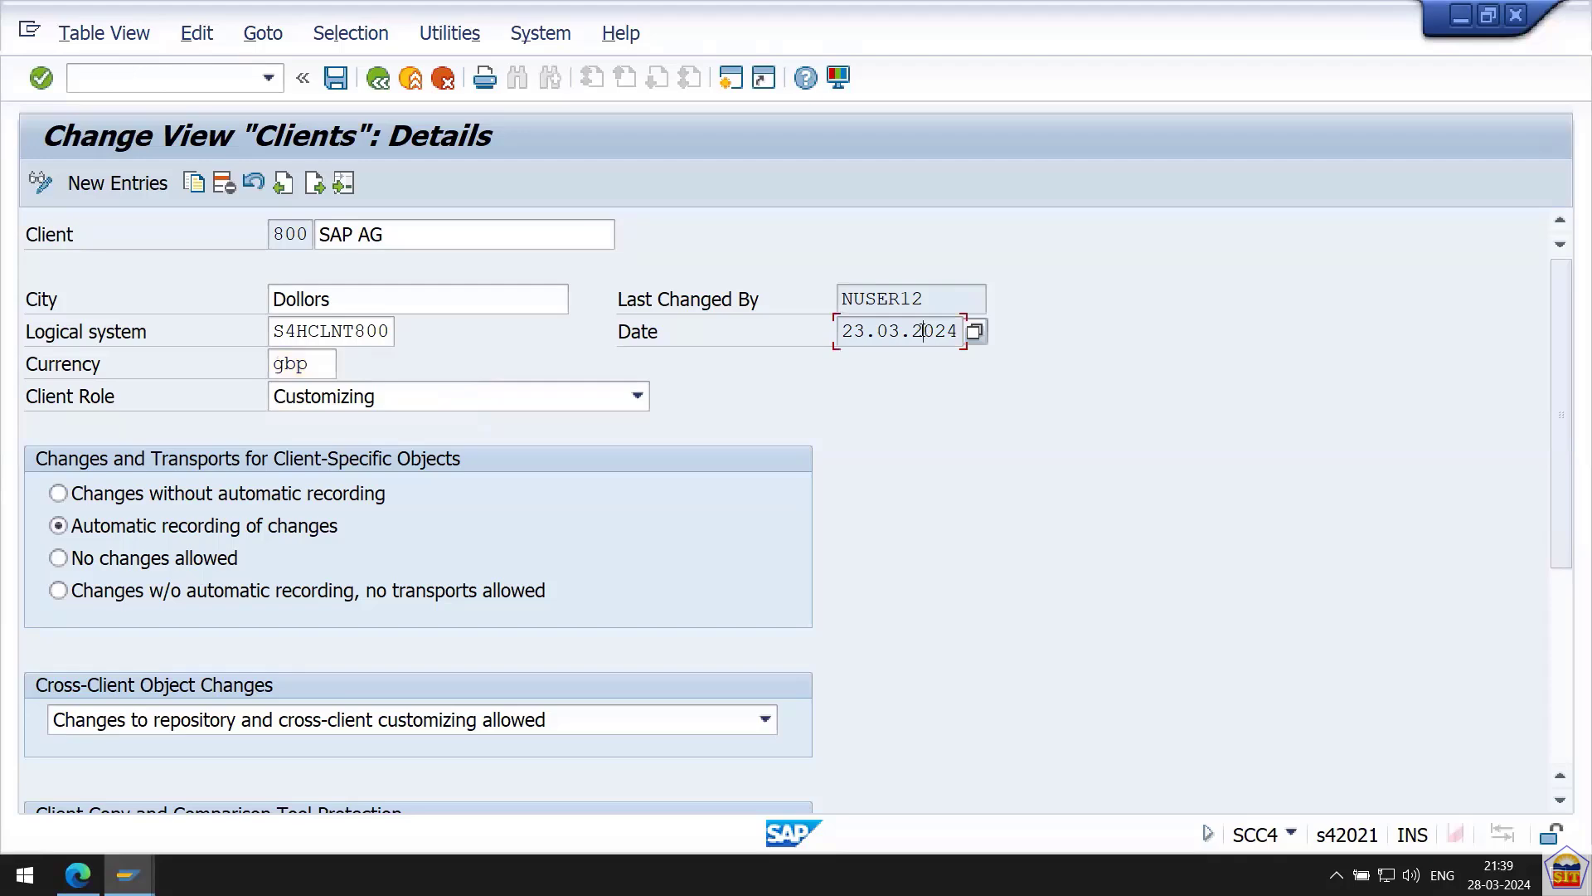
pyautogui.click(939, 299)
# Return to the Clients overview, accepting the standard currency change caution.
pyautogui.click(379, 84)
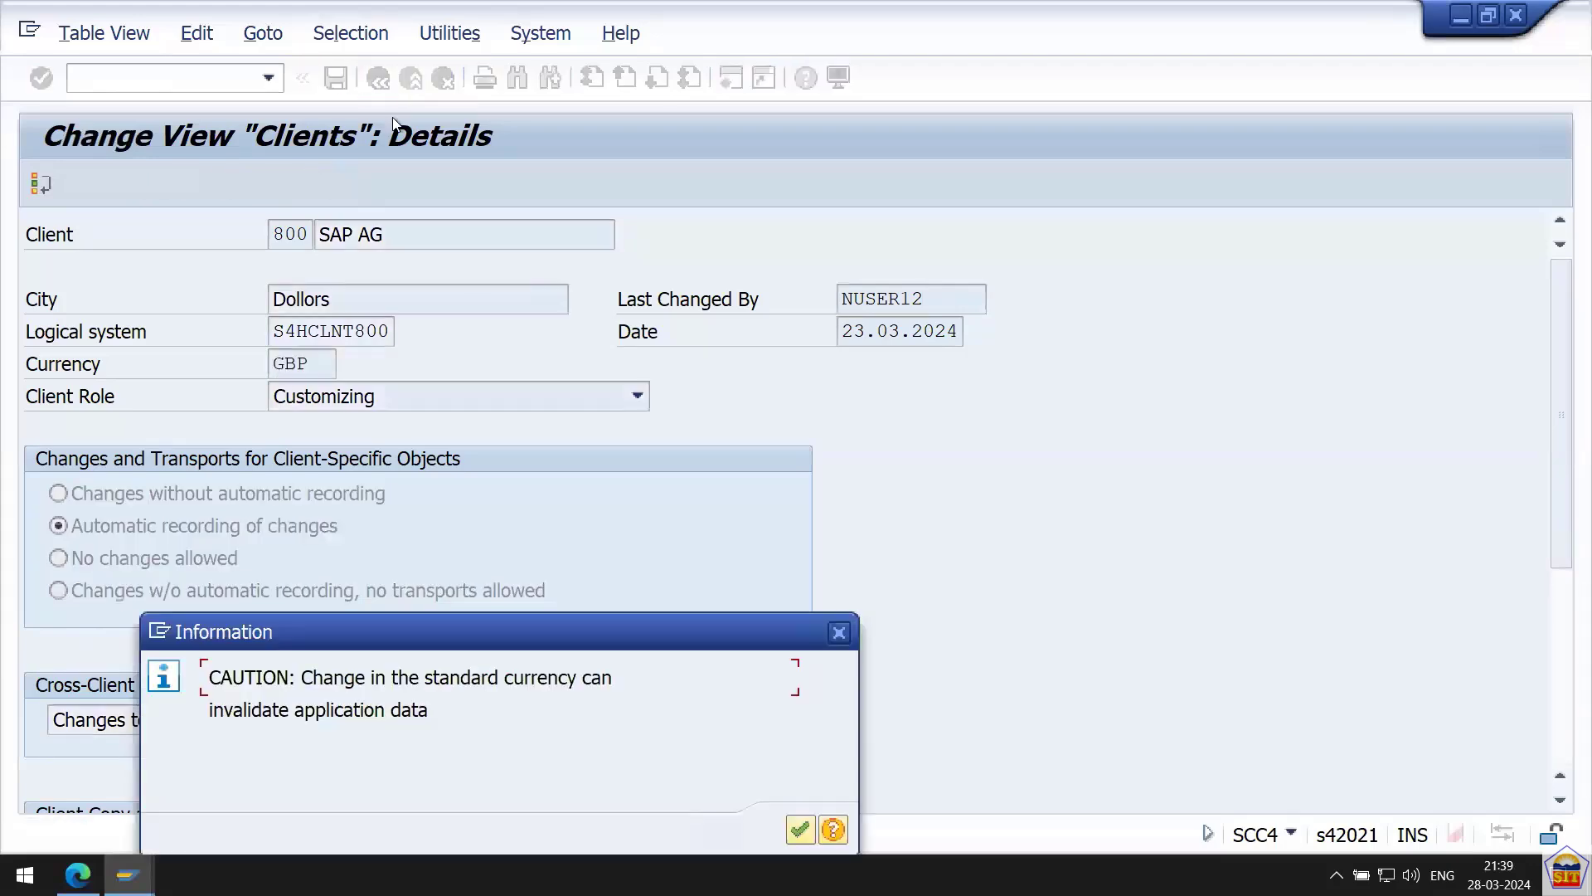
pyautogui.click(794, 830)
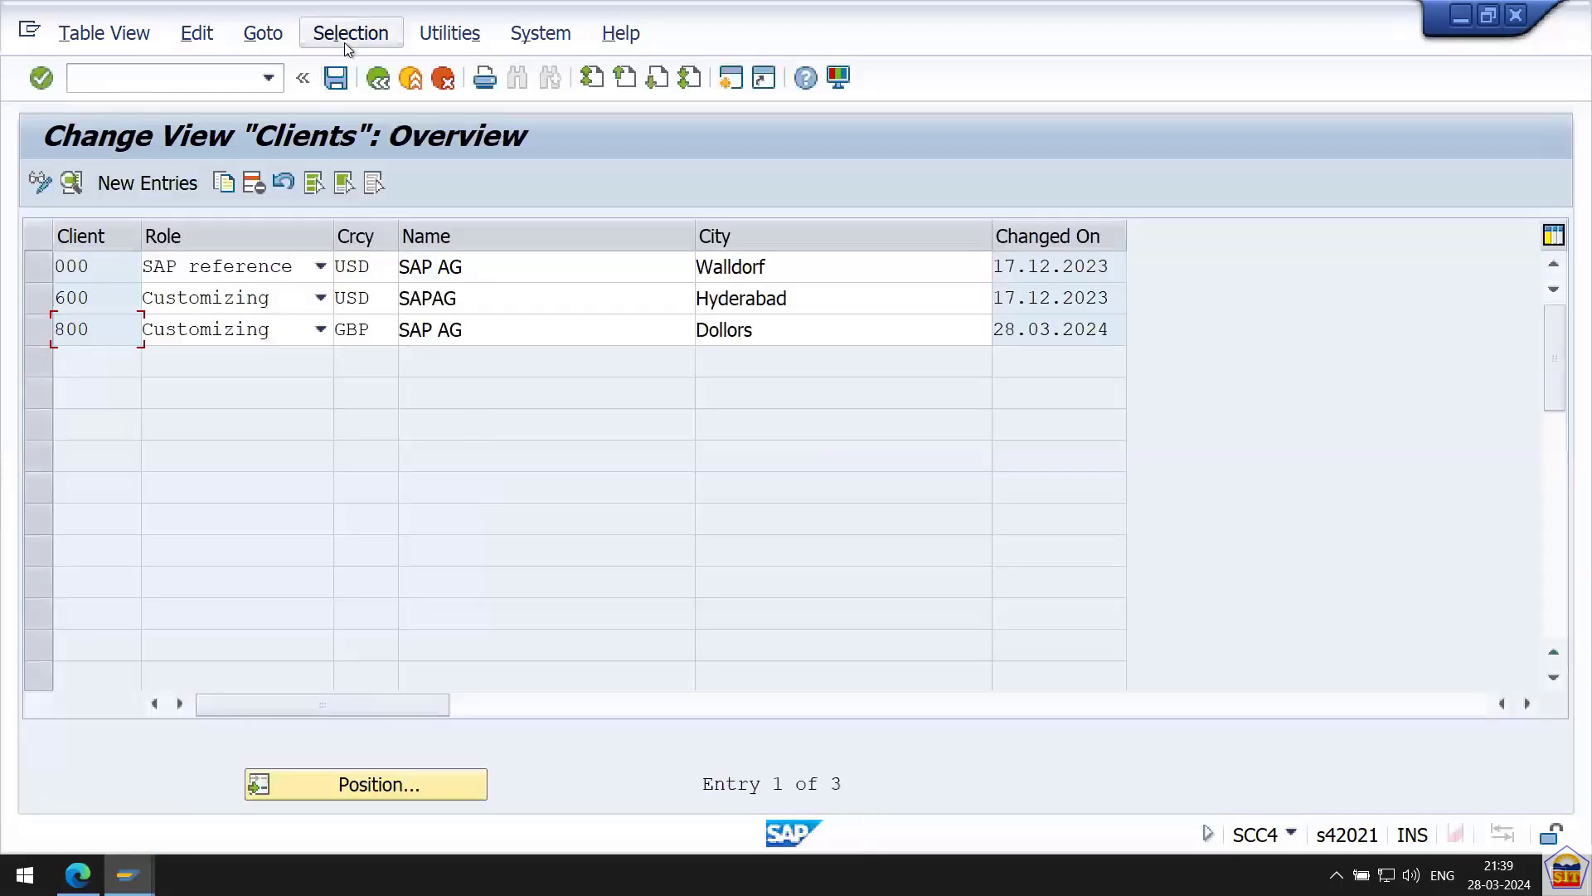
pyautogui.click(379, 78)
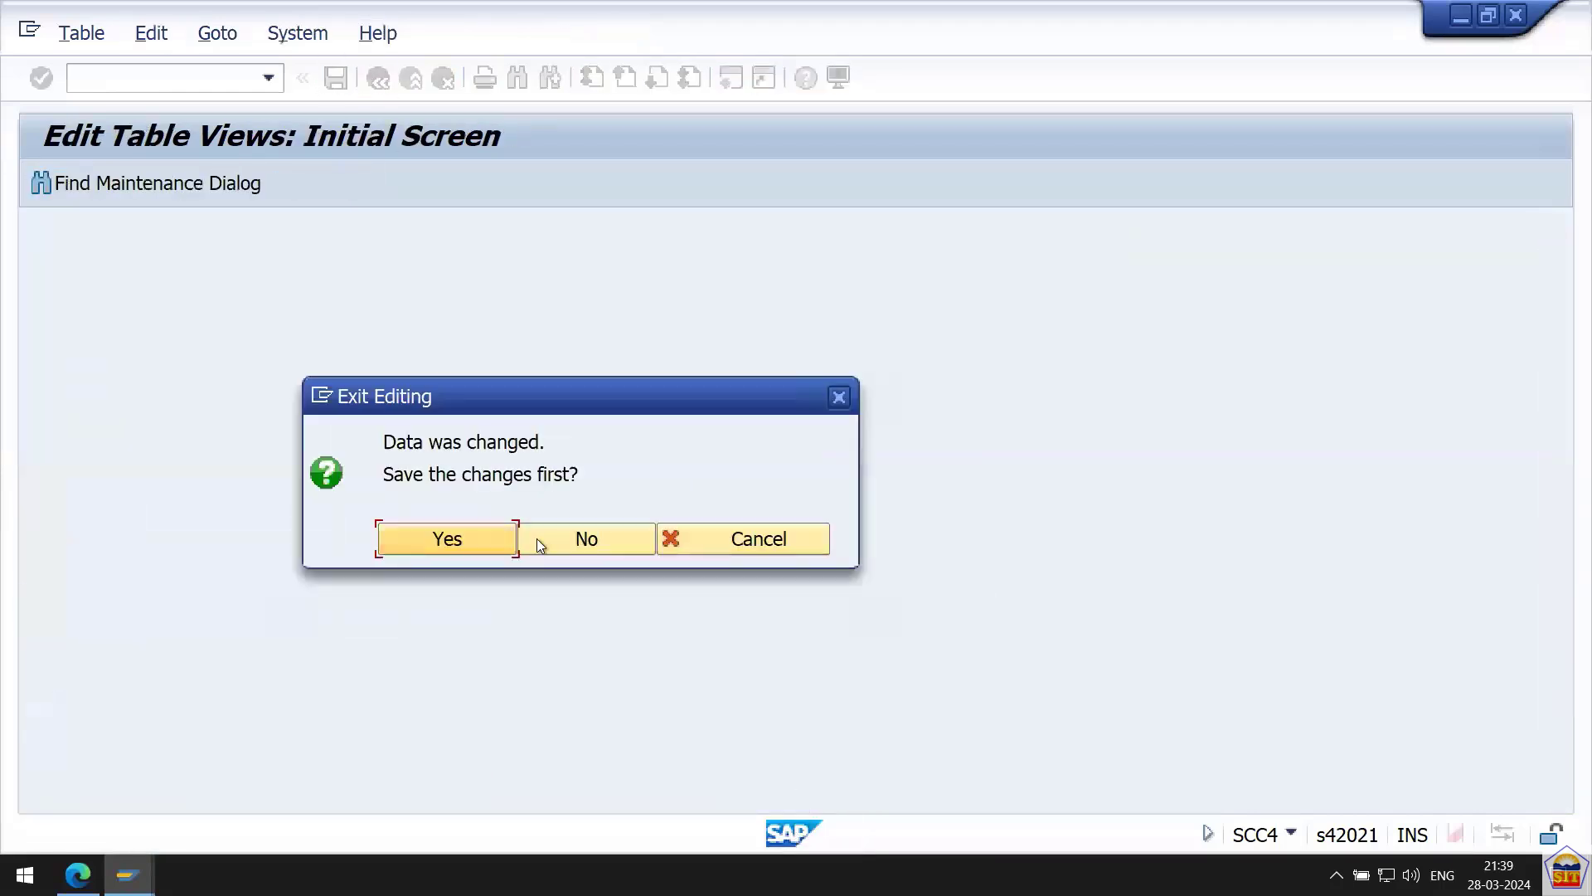
# Exit editing without saving and locate the OY01 line in the SAP Currencies notes.
pyautogui.click(587, 537)
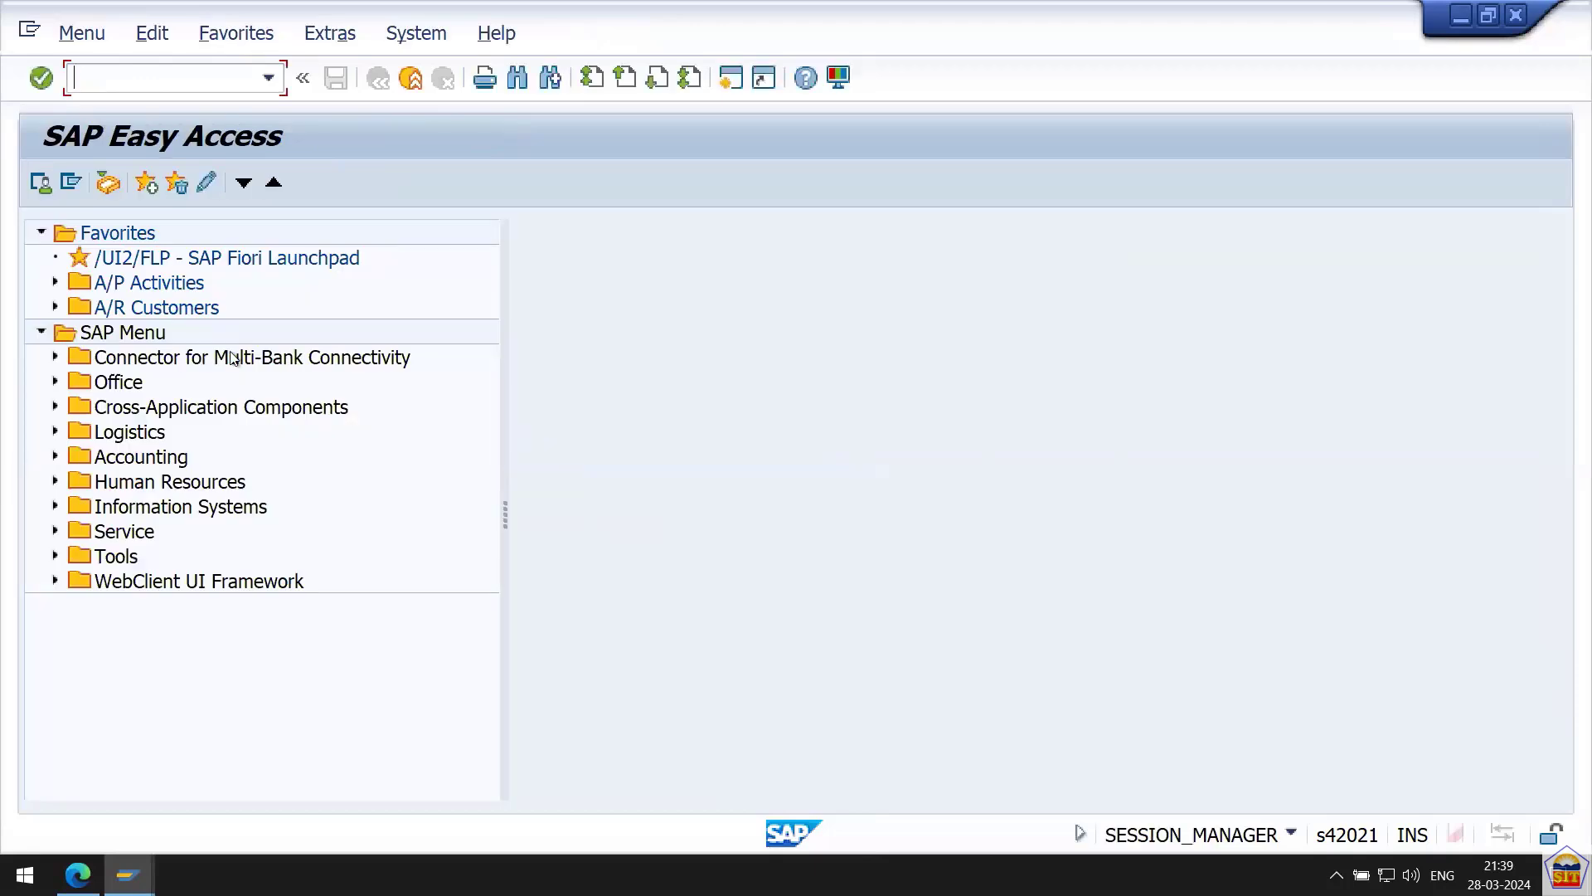
pyautogui.moveTo(405, 7)
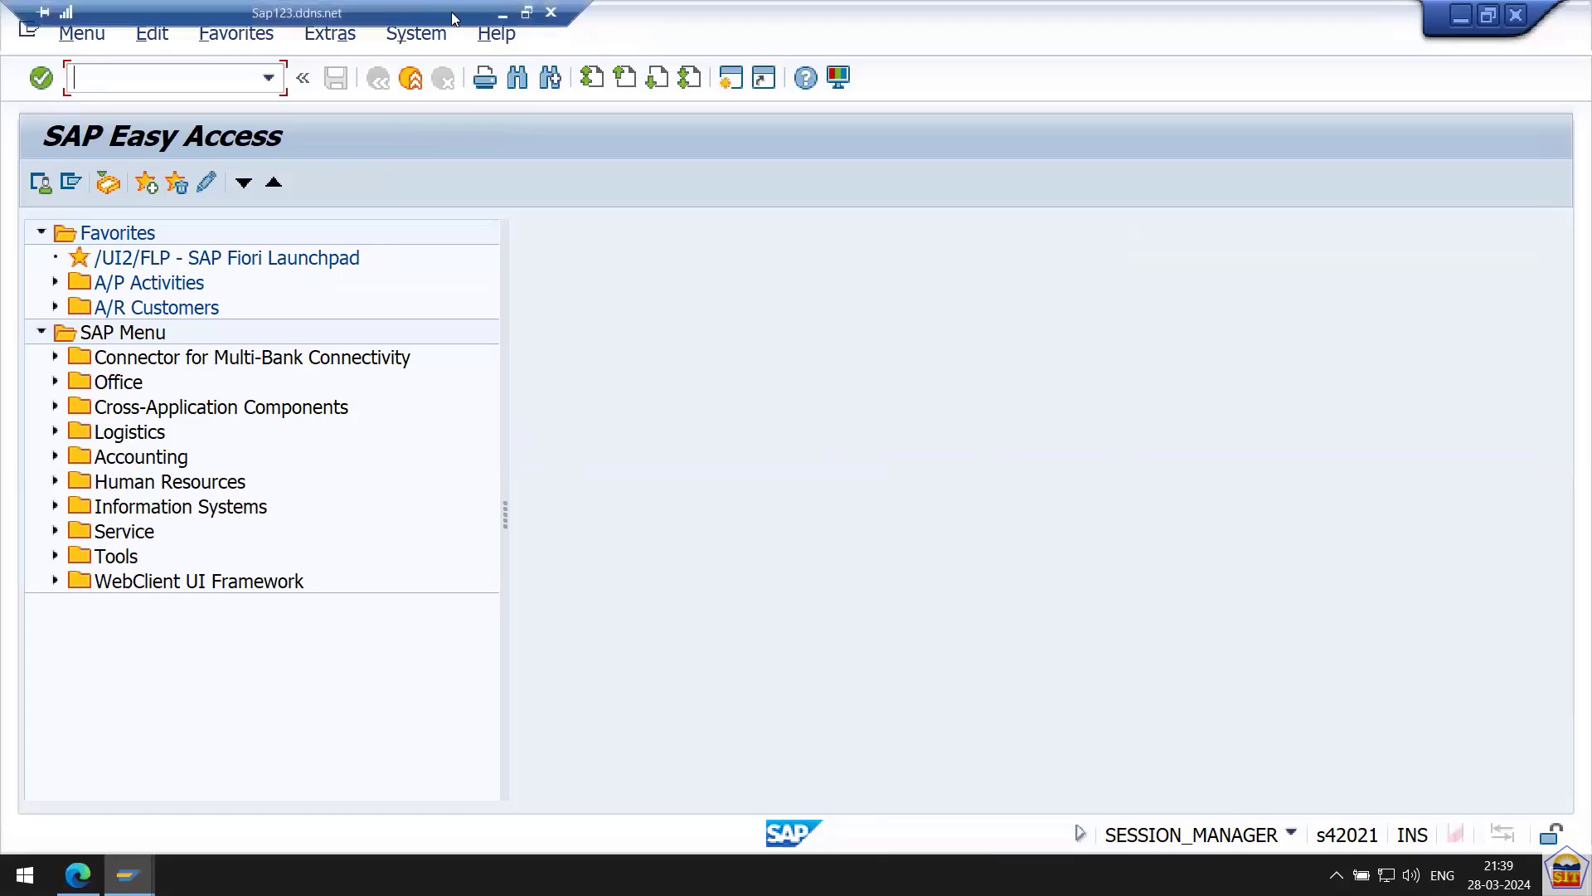
pyautogui.click(502, 14)
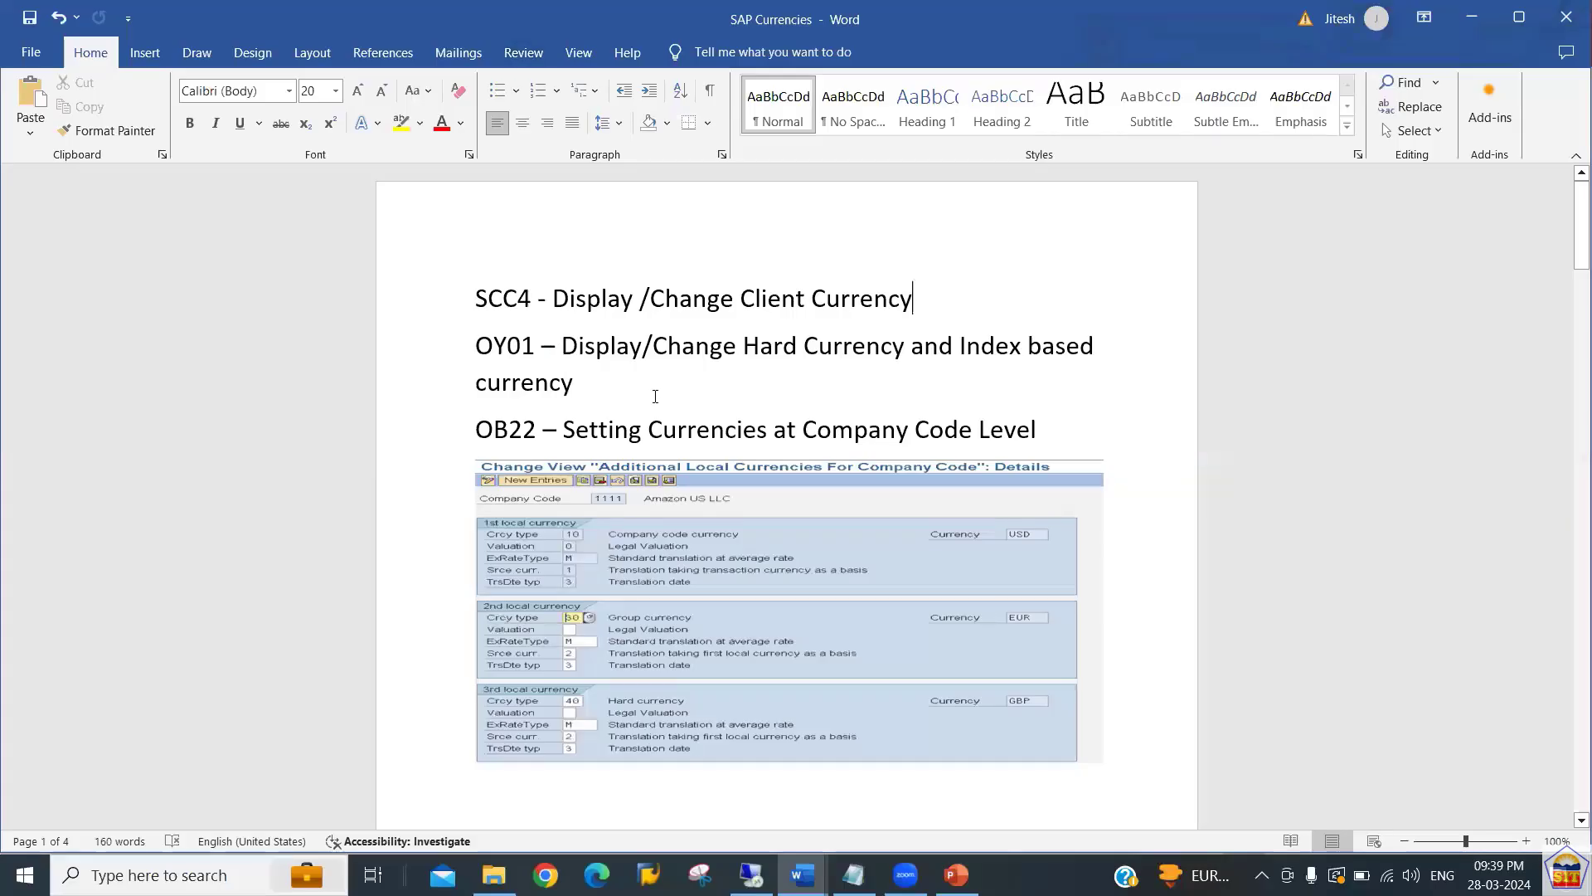
pyautogui.click(652, 393)
# Run transaction OY01 in SAP to set up countries.
pyautogui.hotkey('alt', 'Tab')
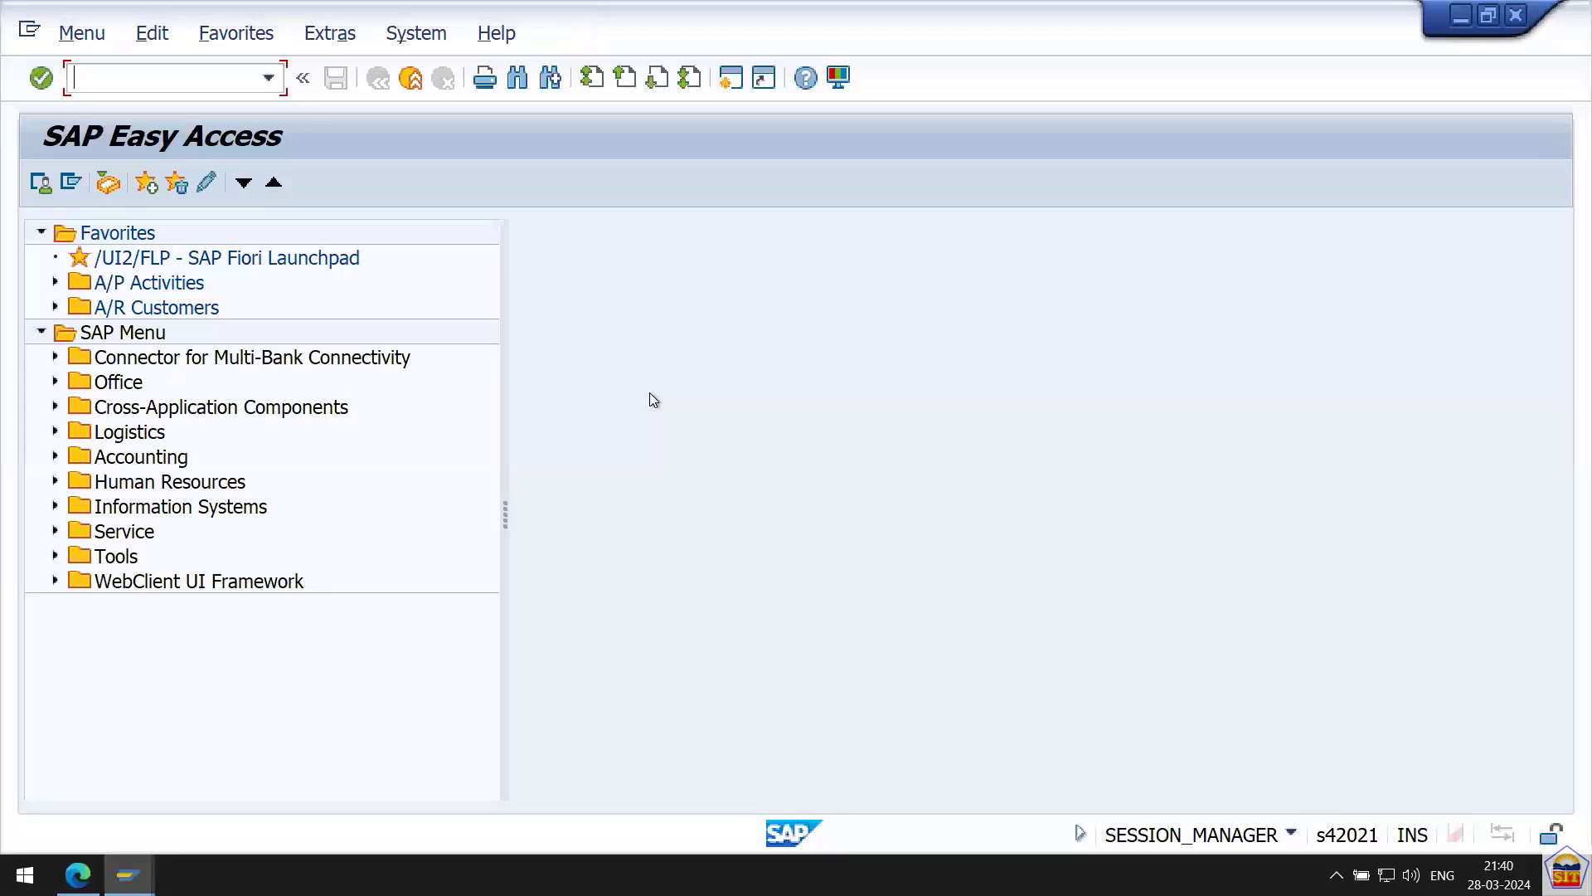
pyautogui.write('oy01')
pyautogui.press('Return')
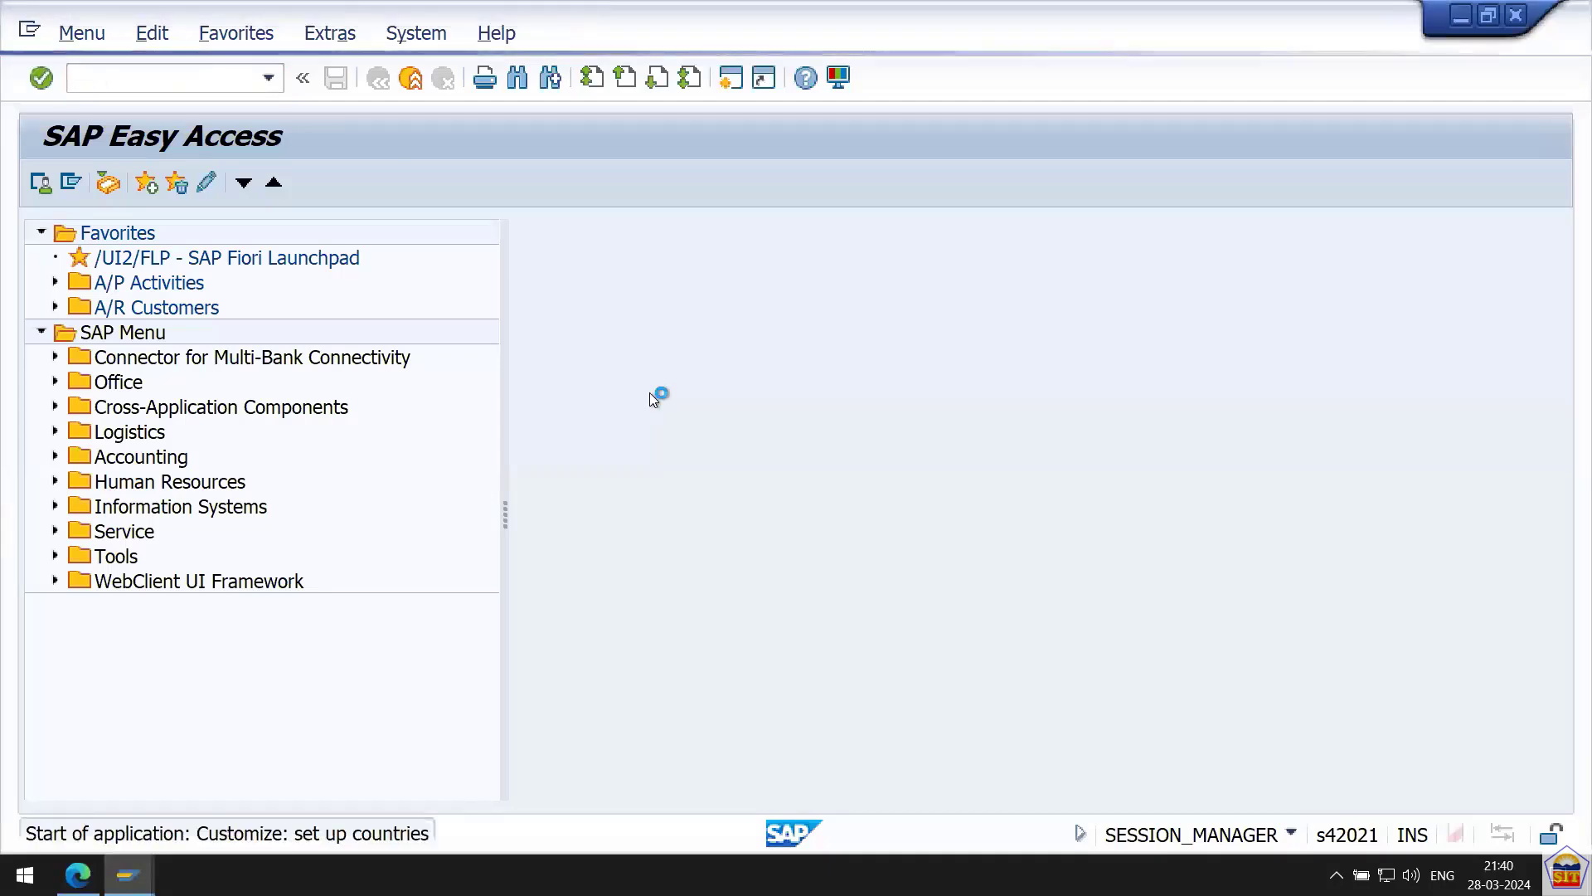
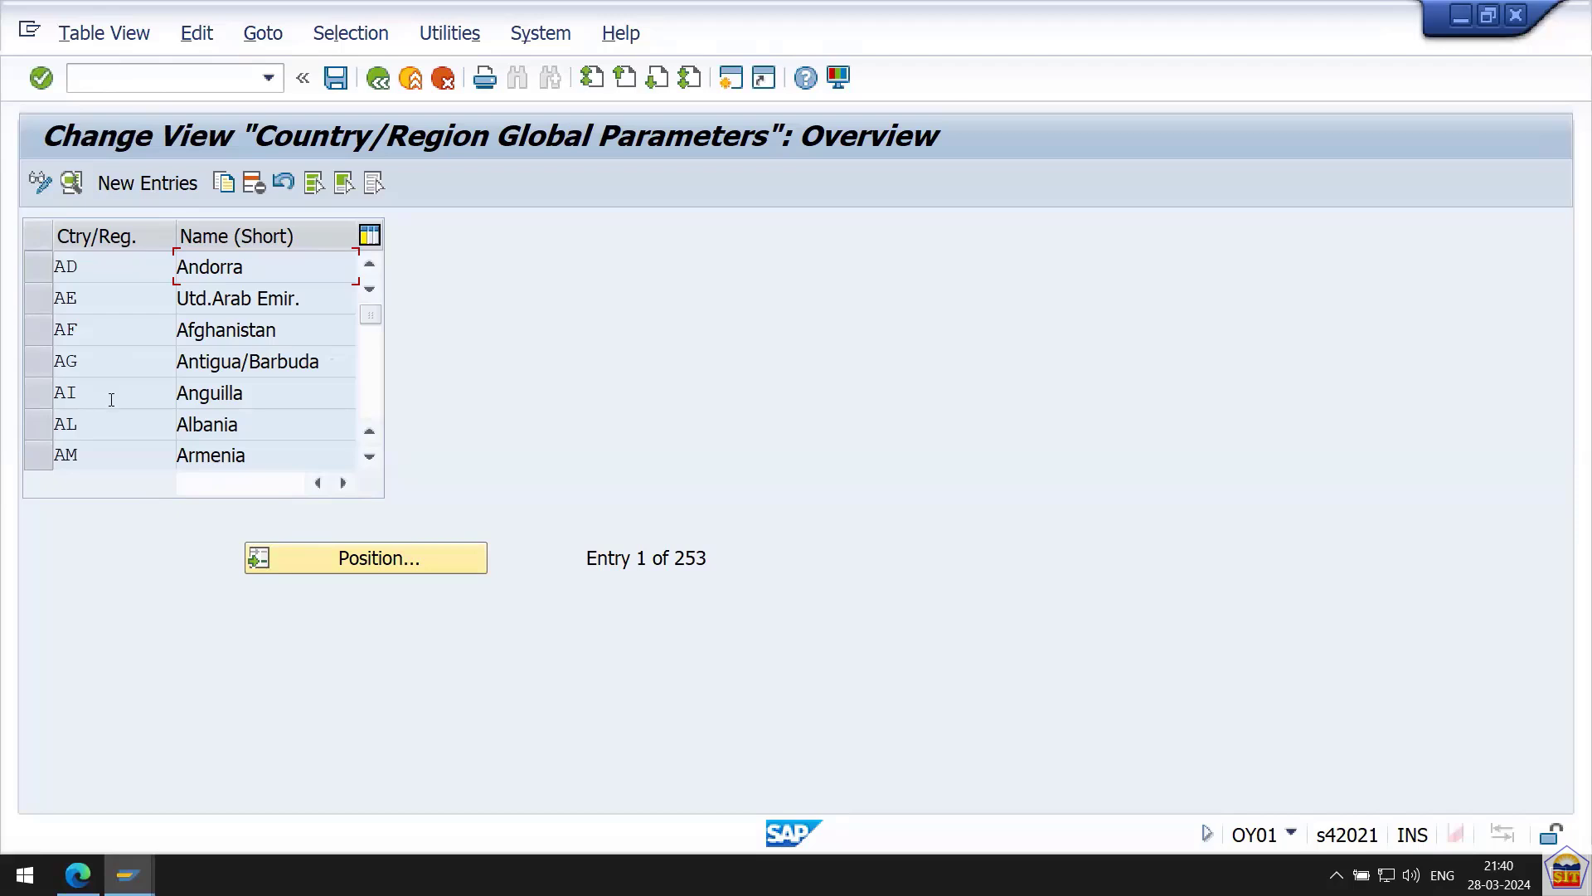
# Jump the OY01 list to the US entry and open its details.
pyautogui.click(404, 557)
pyautogui.write('us')
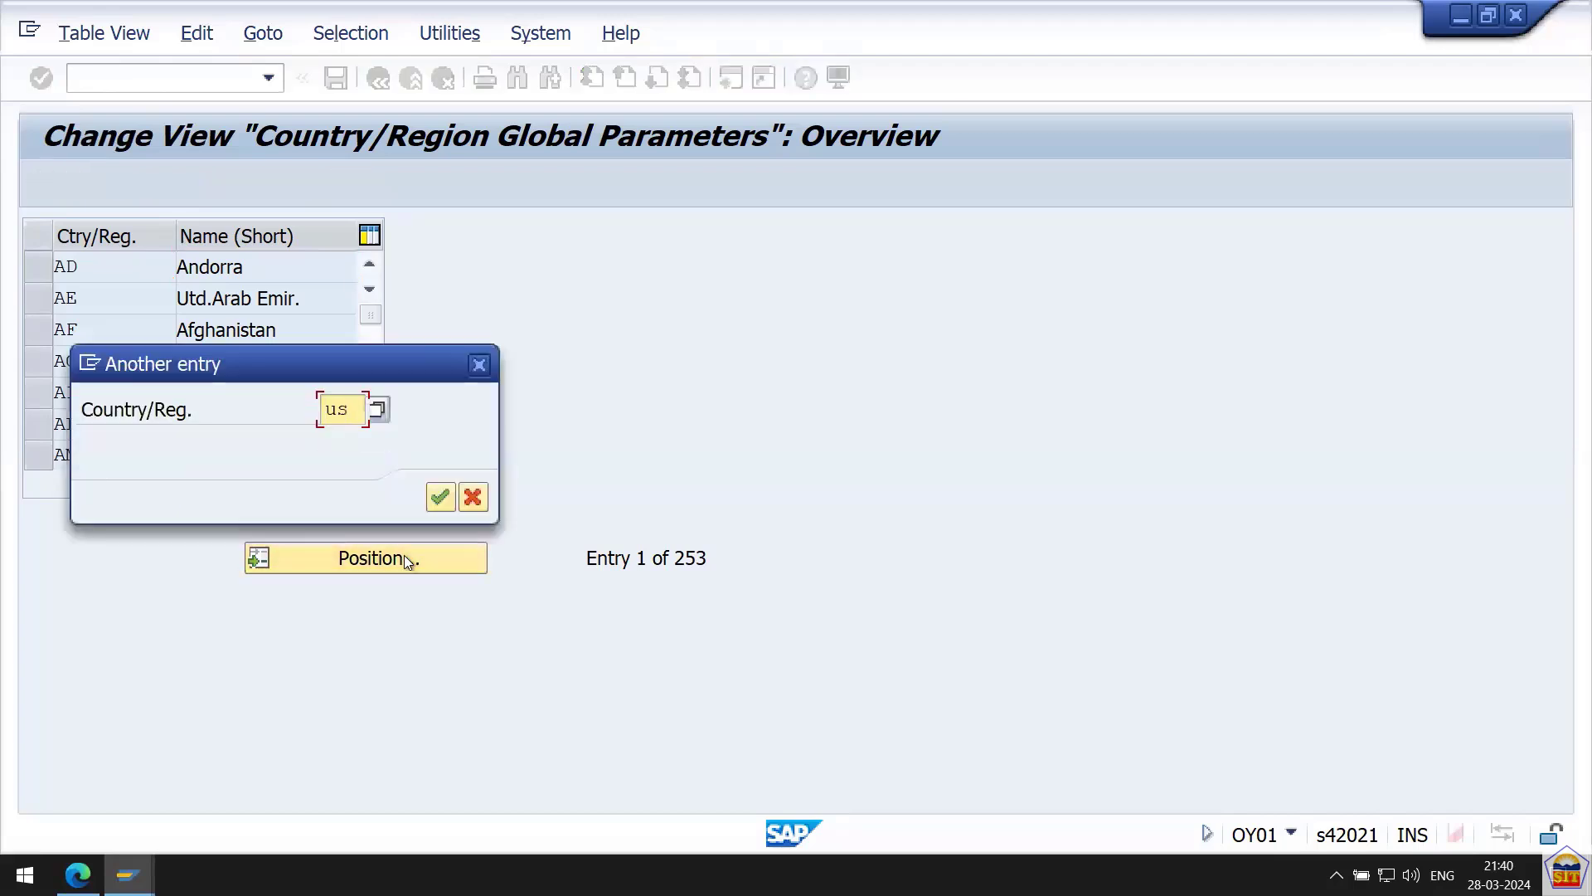
pyautogui.press('Return')
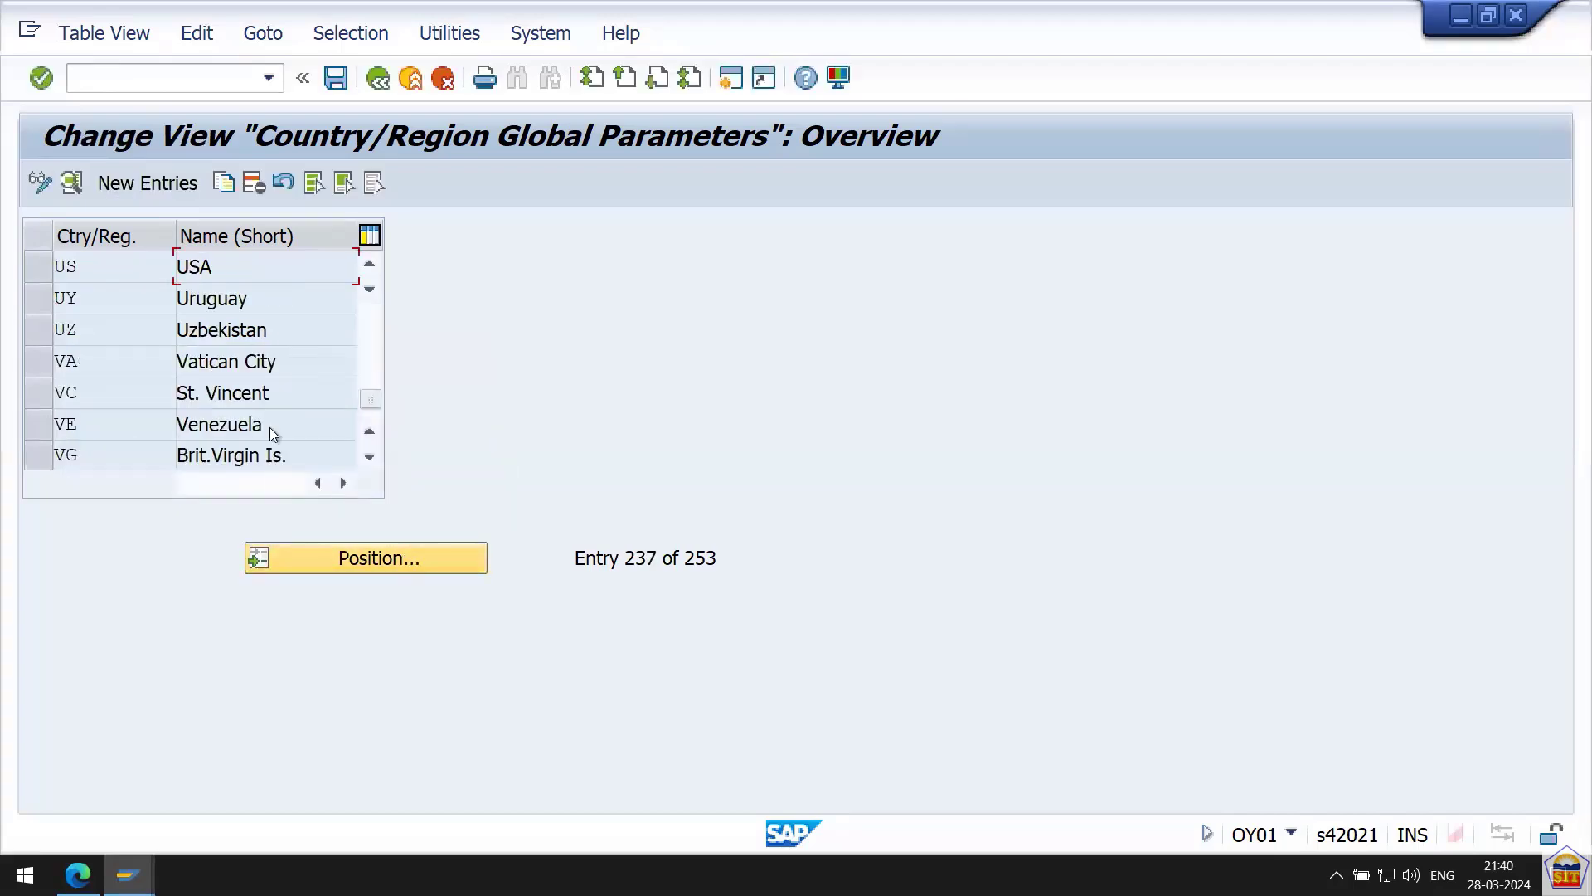
pyautogui.doubleClick(126, 272)
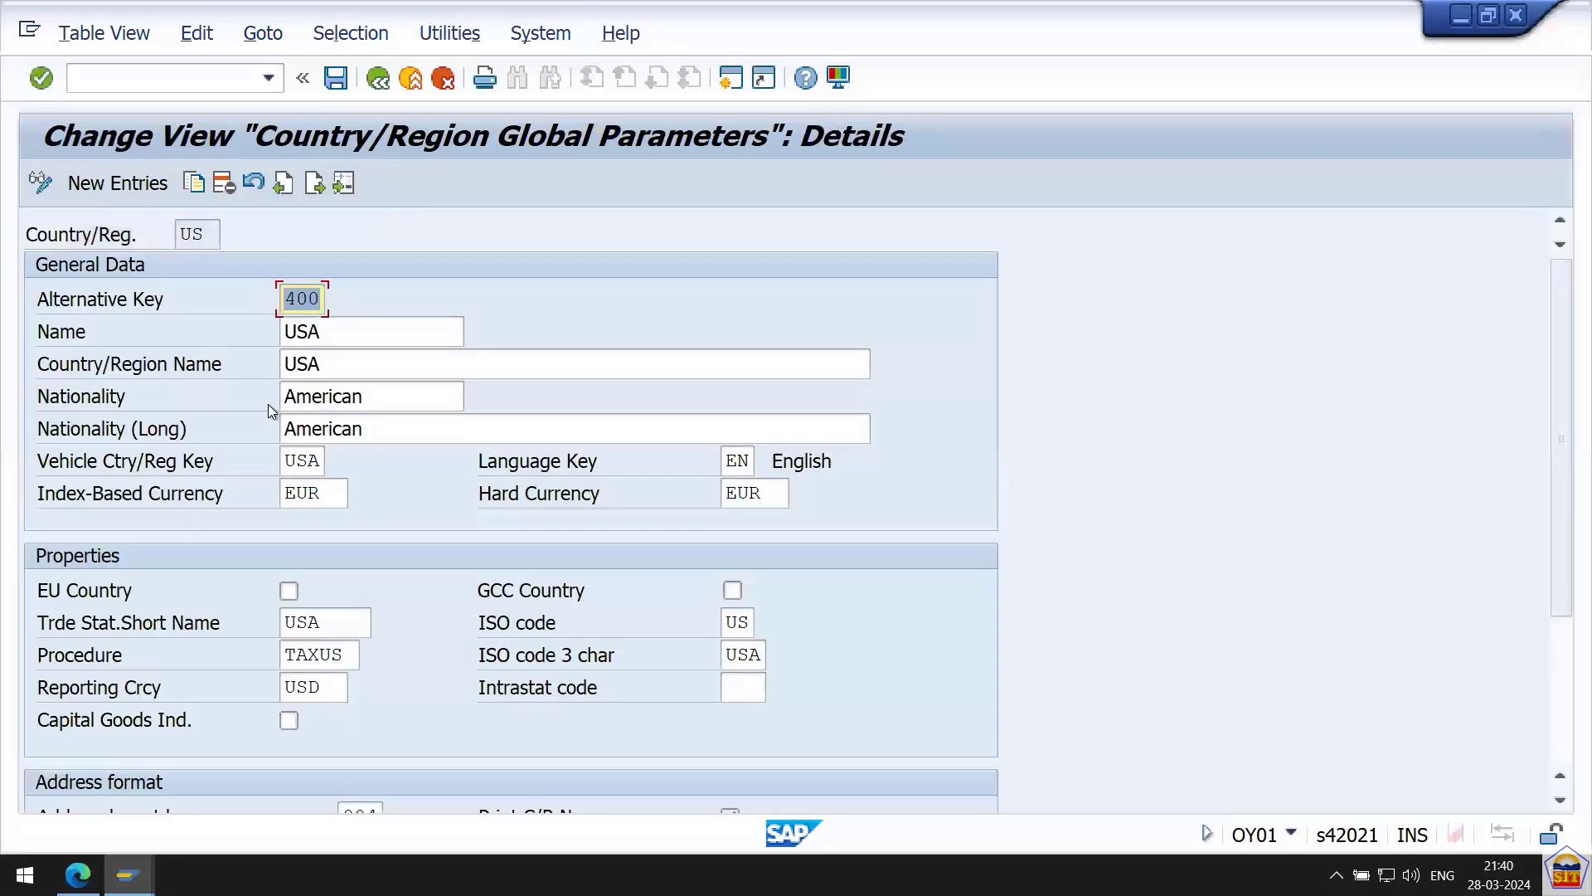
# Change the USA hard currency from EUR to GBP, leaving the index-based currency EUR.
pyautogui.click(322, 492)
pyautogui.moveTo(322, 493); pyautogui.dragTo(281, 492)
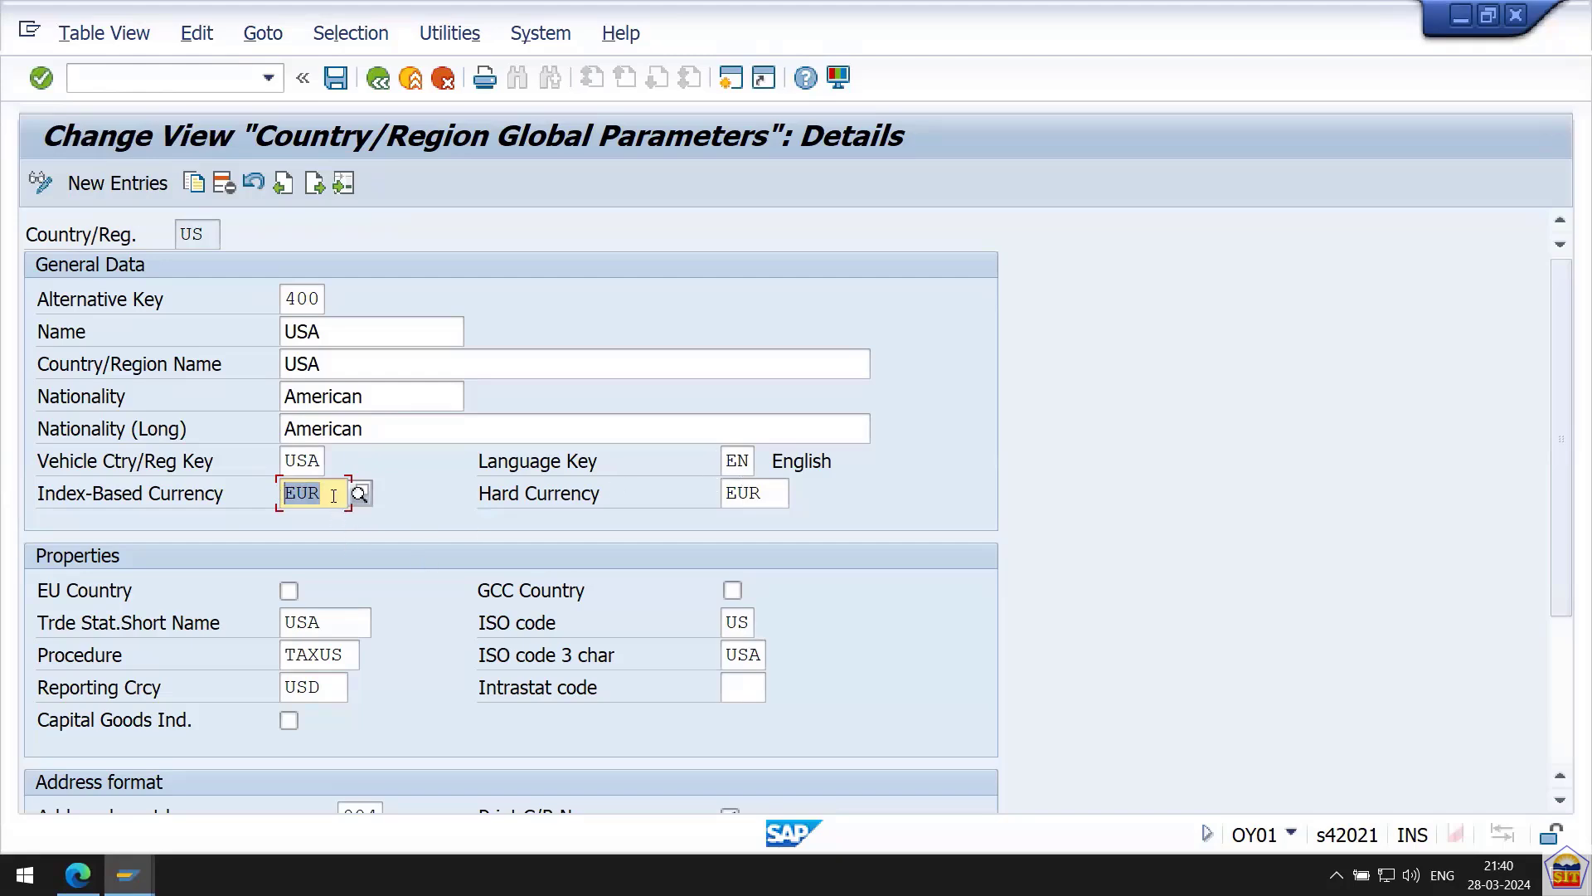
pyautogui.moveTo(284, 493); pyautogui.dragTo(373, 481)
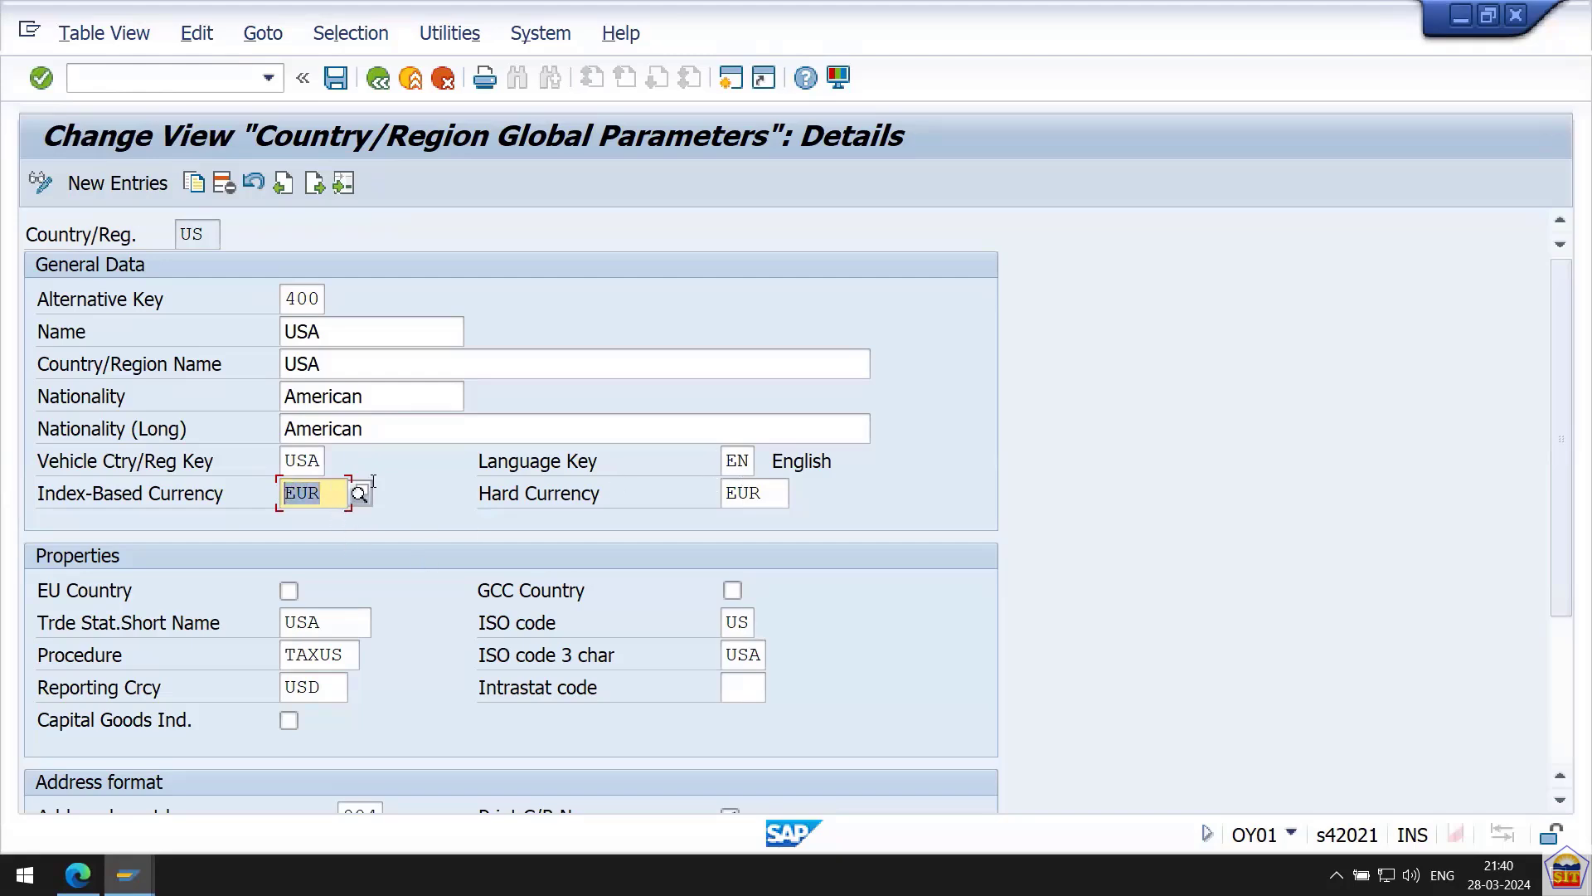
pyautogui.click(770, 495)
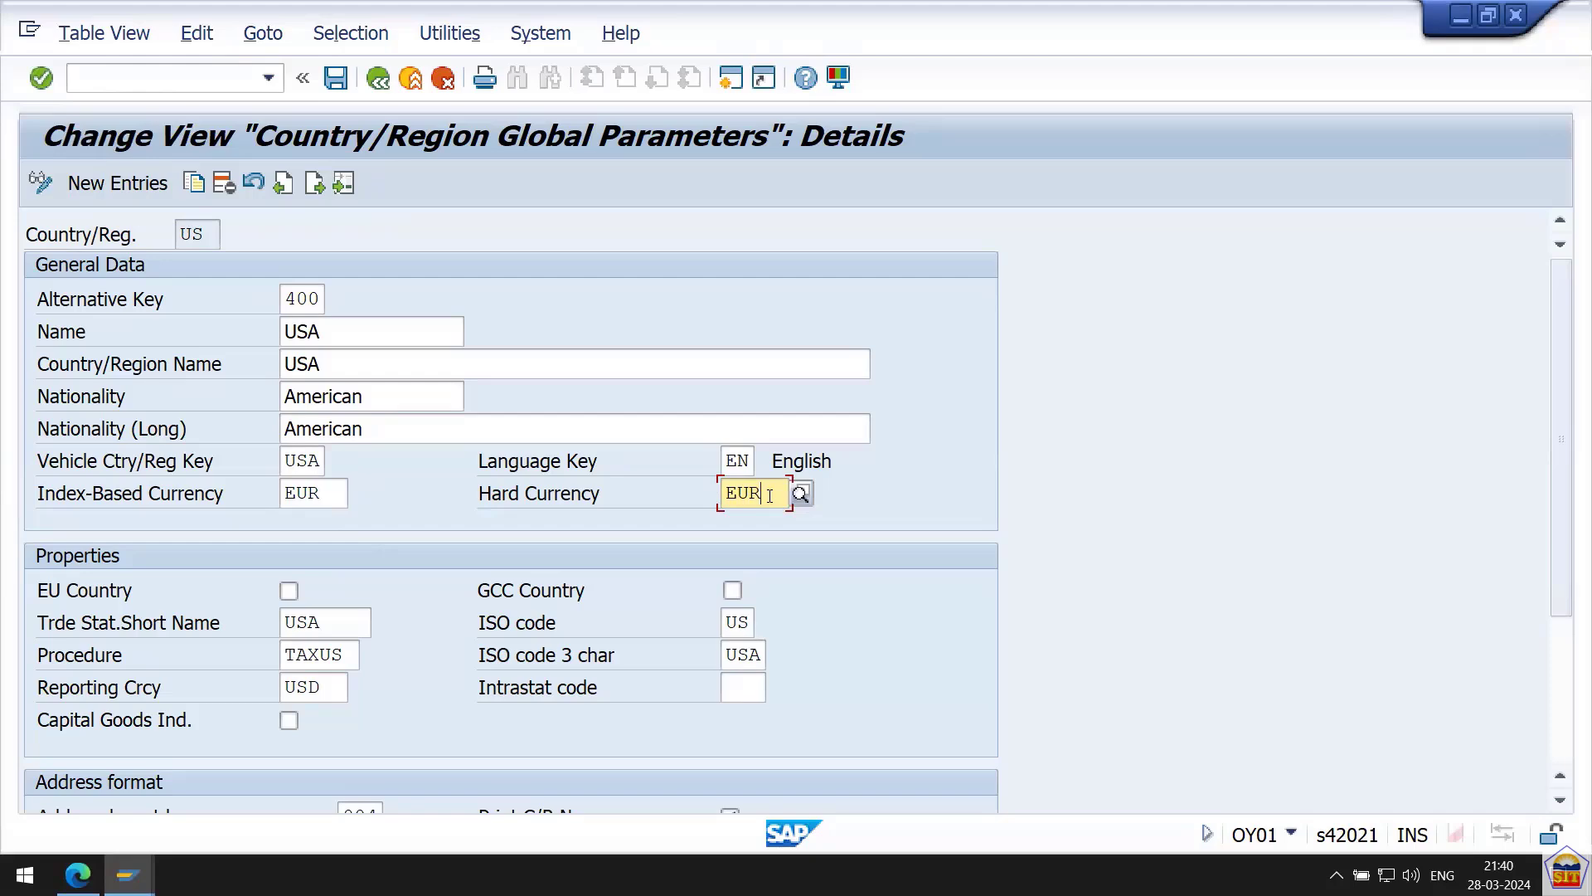
pyautogui.press('BackSpace')
pyautogui.press('BackSpace')
pyautogui.press('BackSpace')
pyautogui.write('gbp')
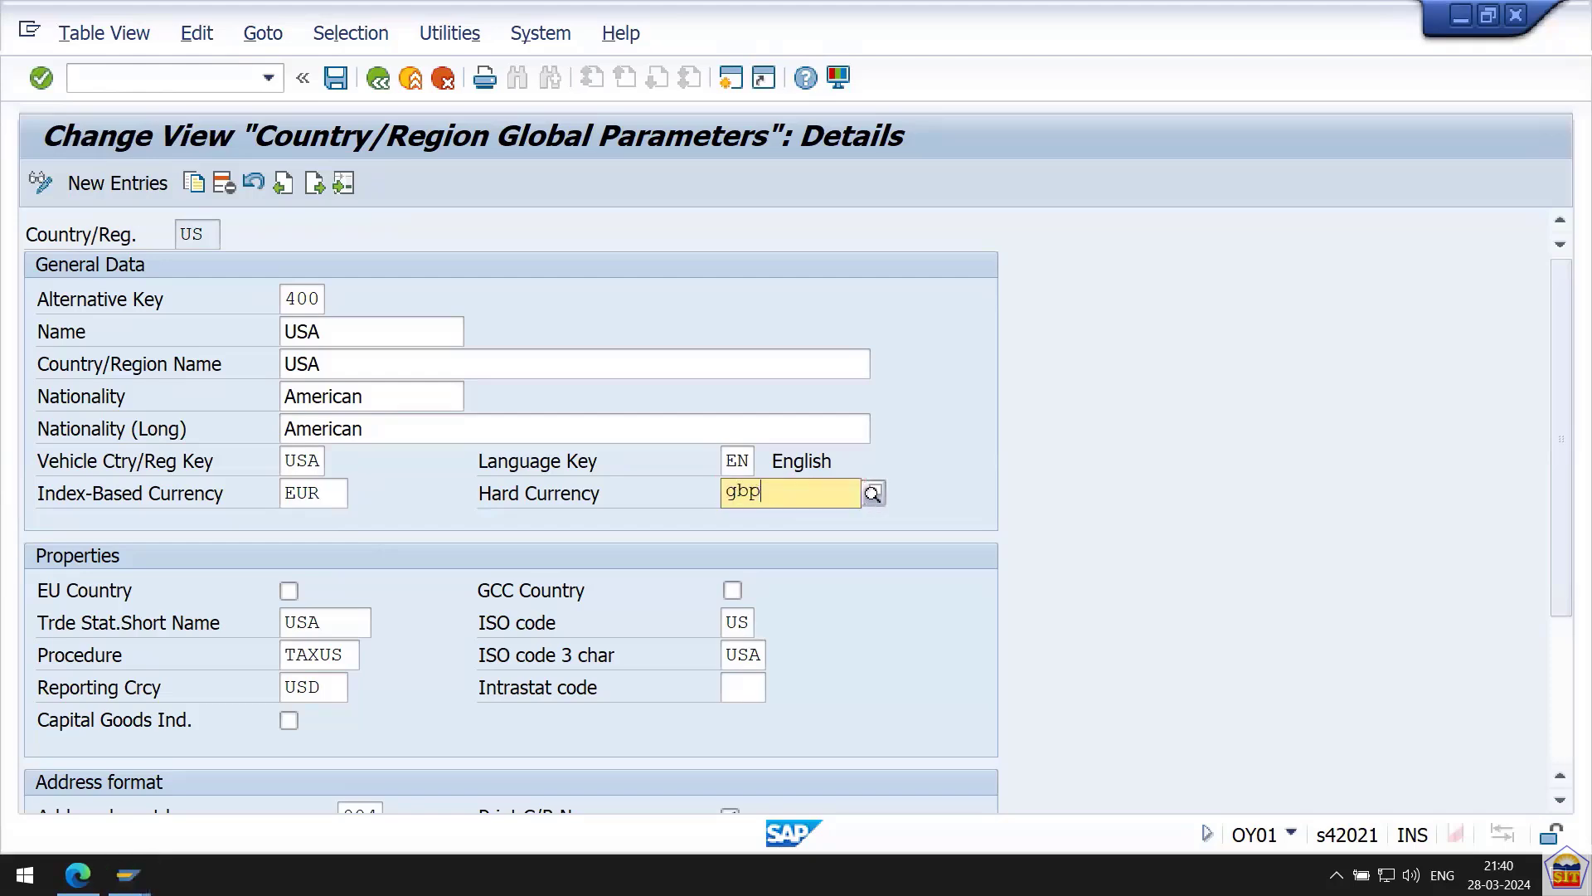
pyautogui.press('Down')
pyautogui.press('Return')
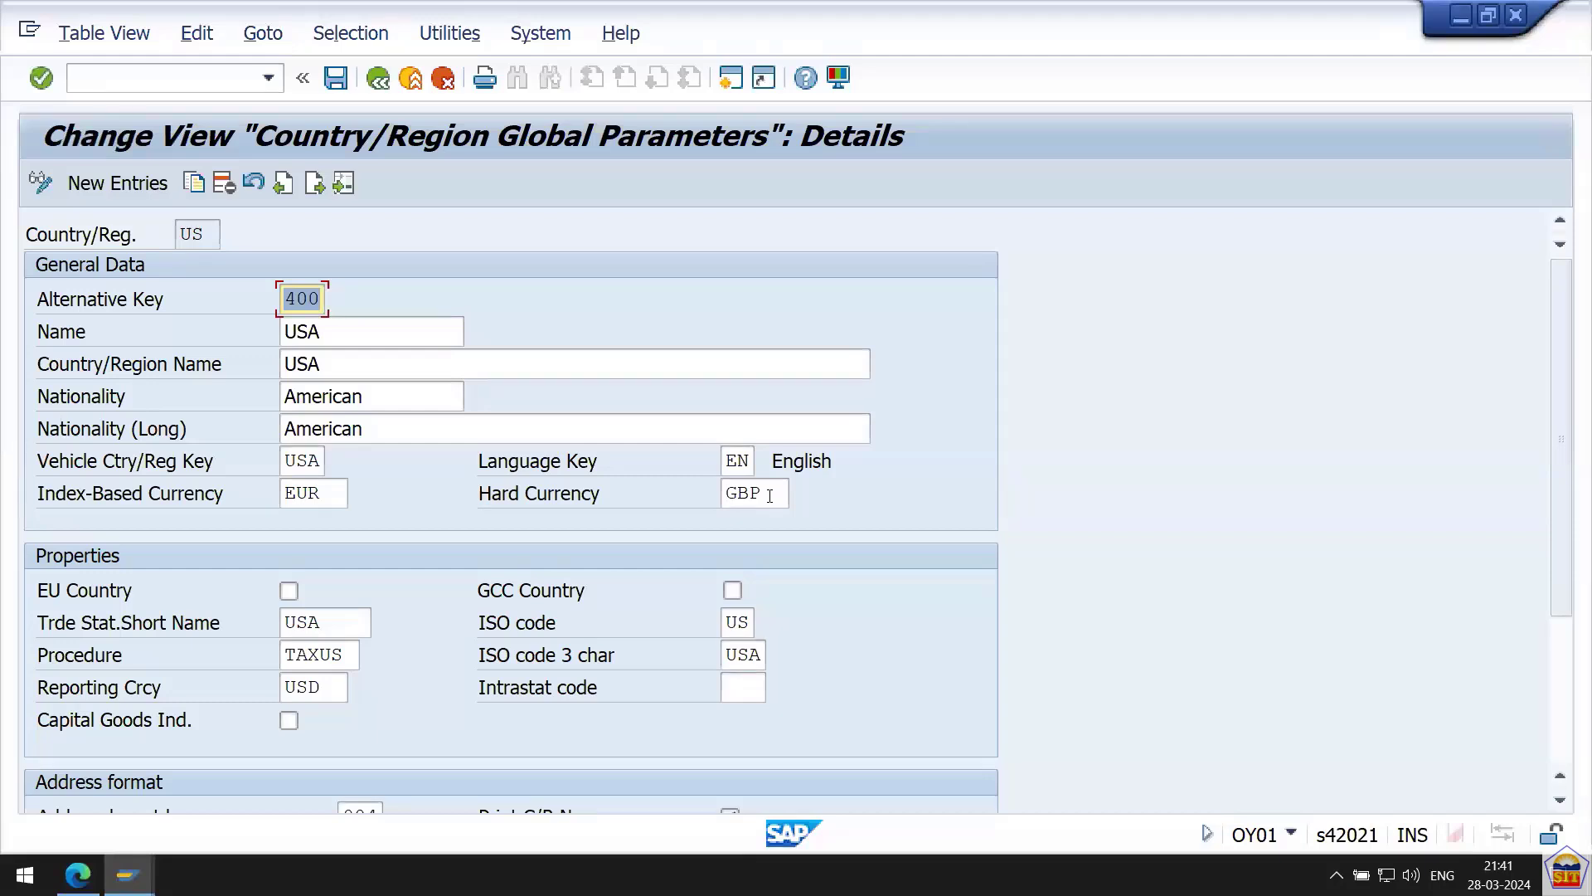
# Save the change under the customizing request and go back to the overview.
pyautogui.hotkey('ctrl', 's')
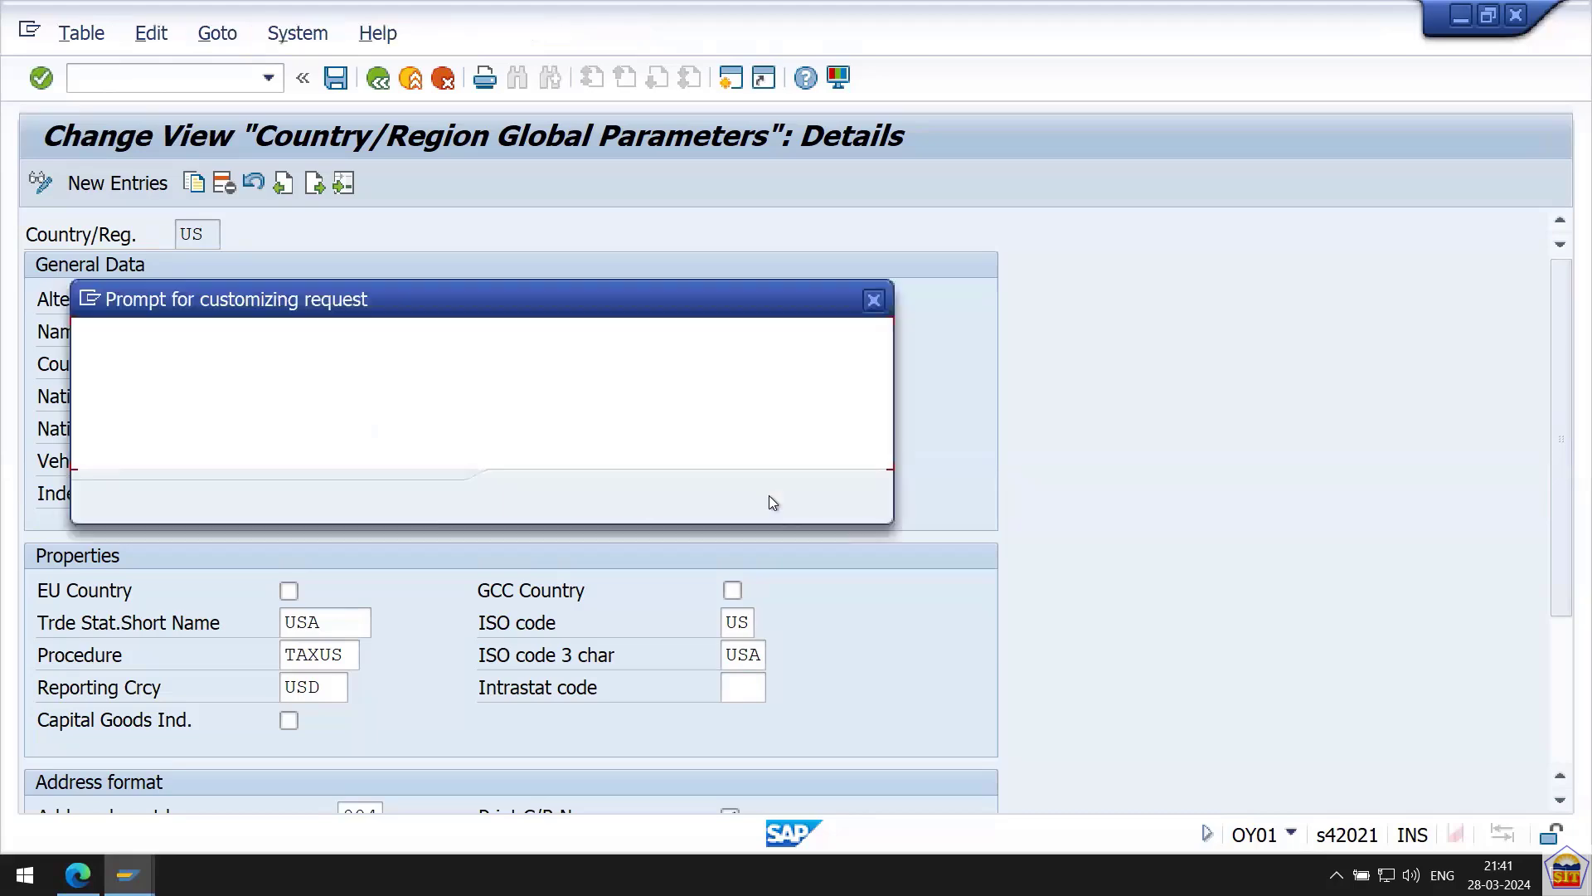
pyautogui.press('Return')
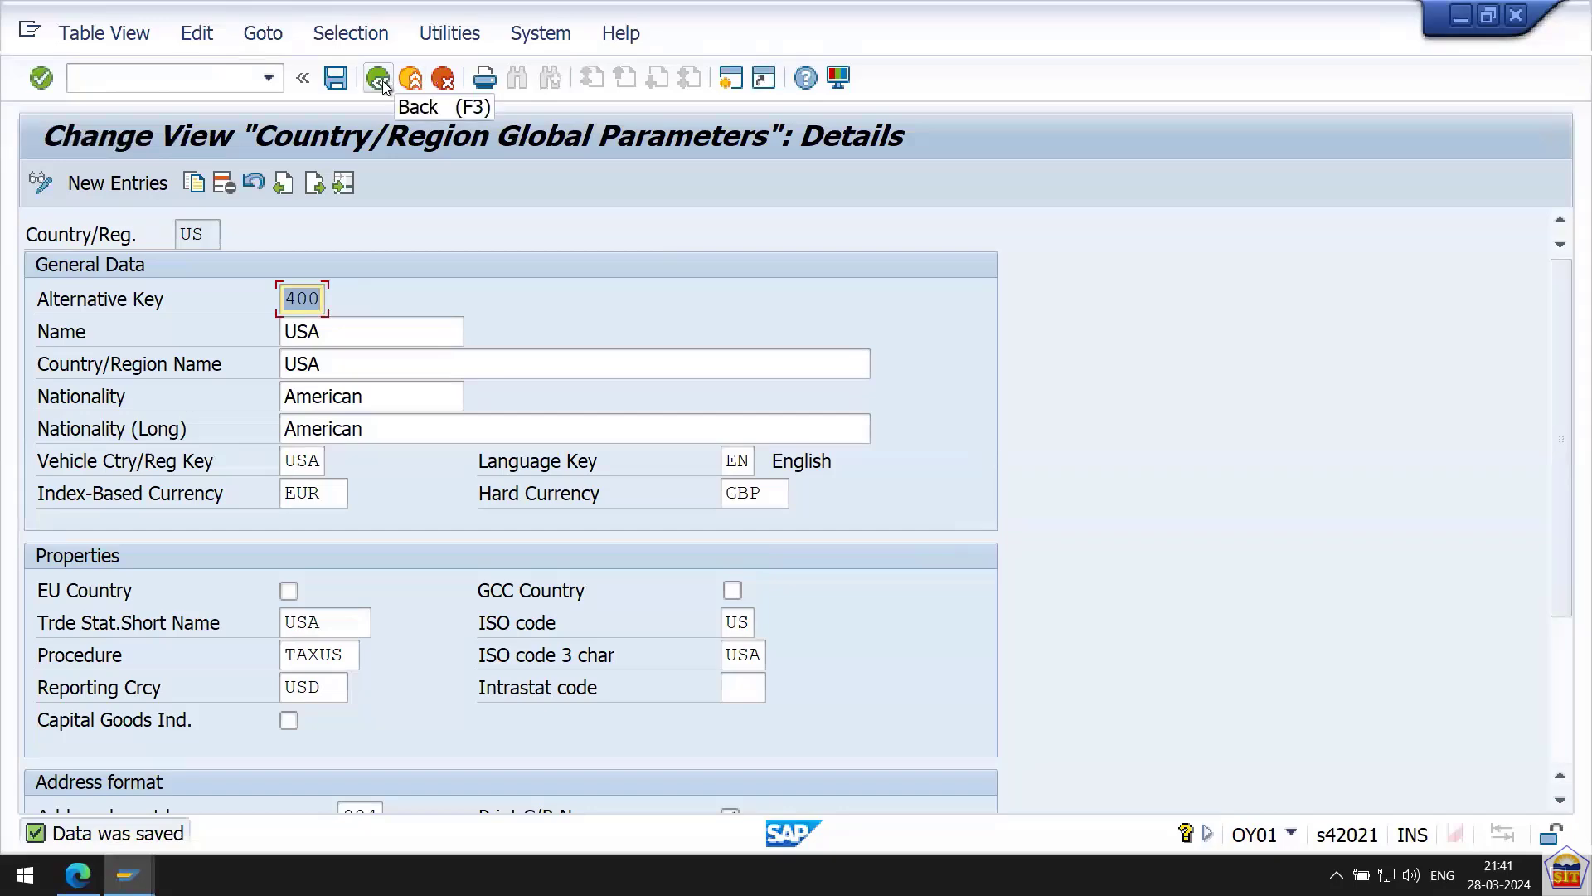
pyautogui.click(380, 81)
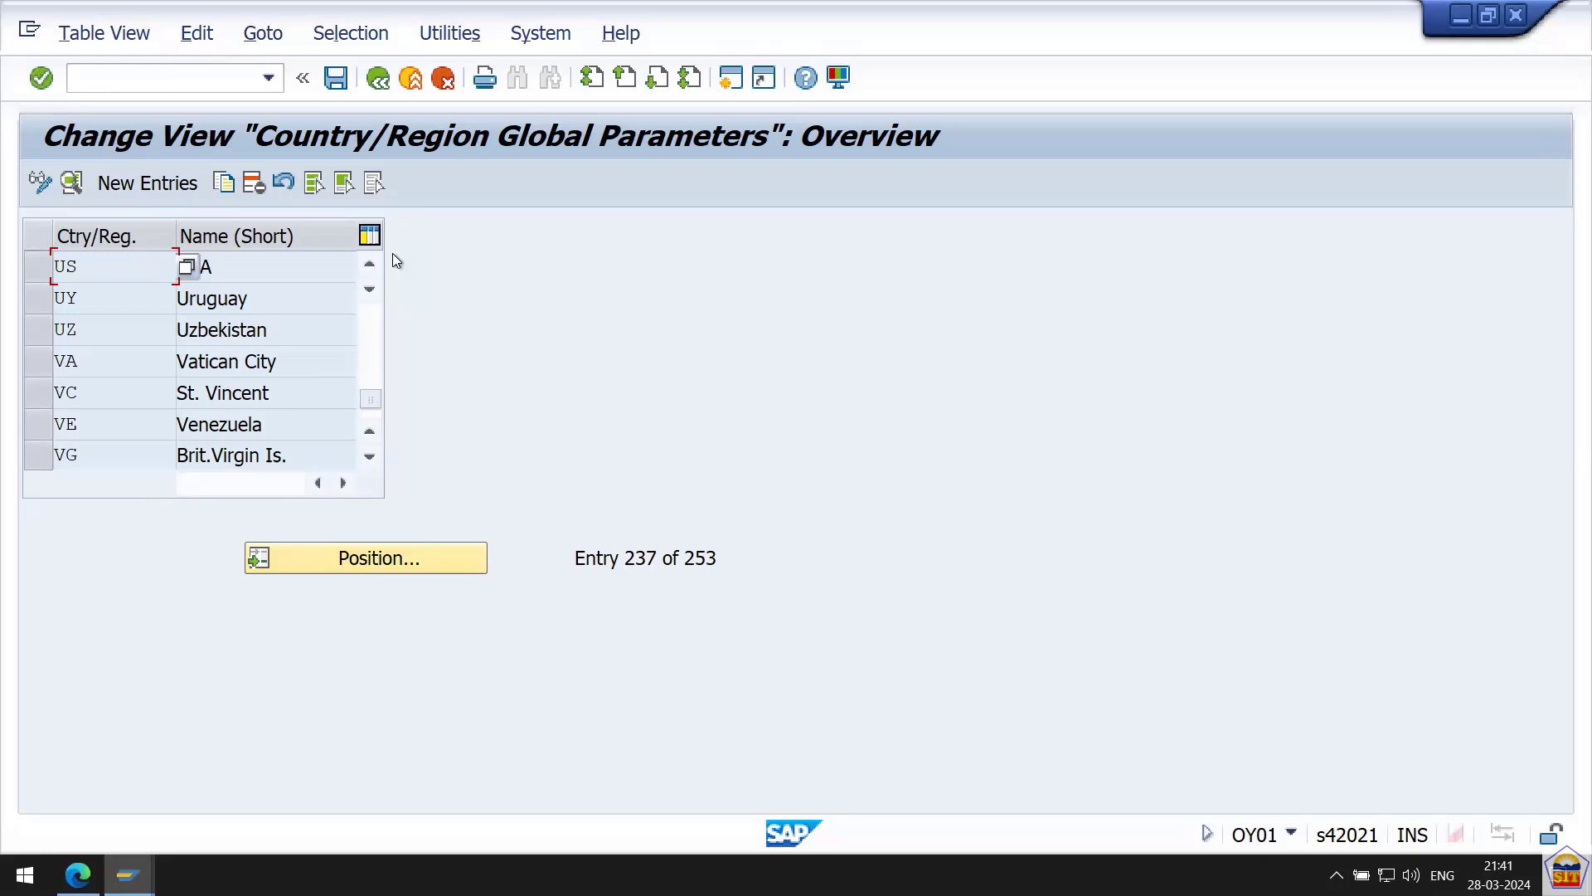
# Minimize the SAP session to bring up the SAP Currencies Word notes.
pyautogui.click(141, 79)
pyautogui.hotkey('alt', 'Tab')
pyautogui.hotkey('alt', 'Tab')
pyautogui.hotkey('alt', 'Tab')
pyautogui.hotkey('alt', 'Tab')
pyautogui.moveTo(477, 7)
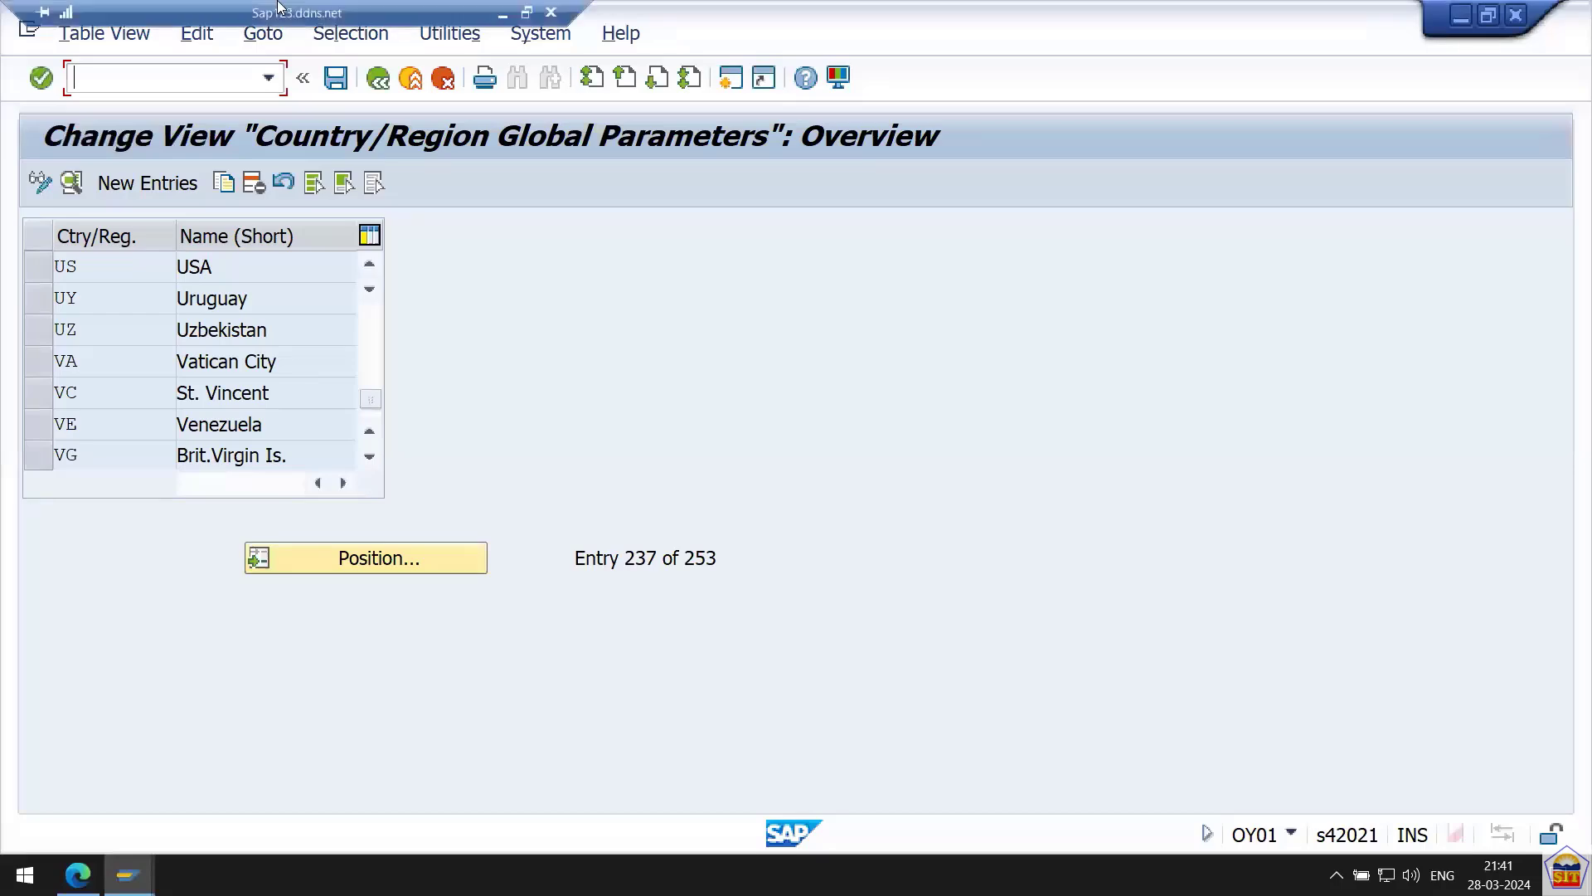
pyautogui.click(503, 14)
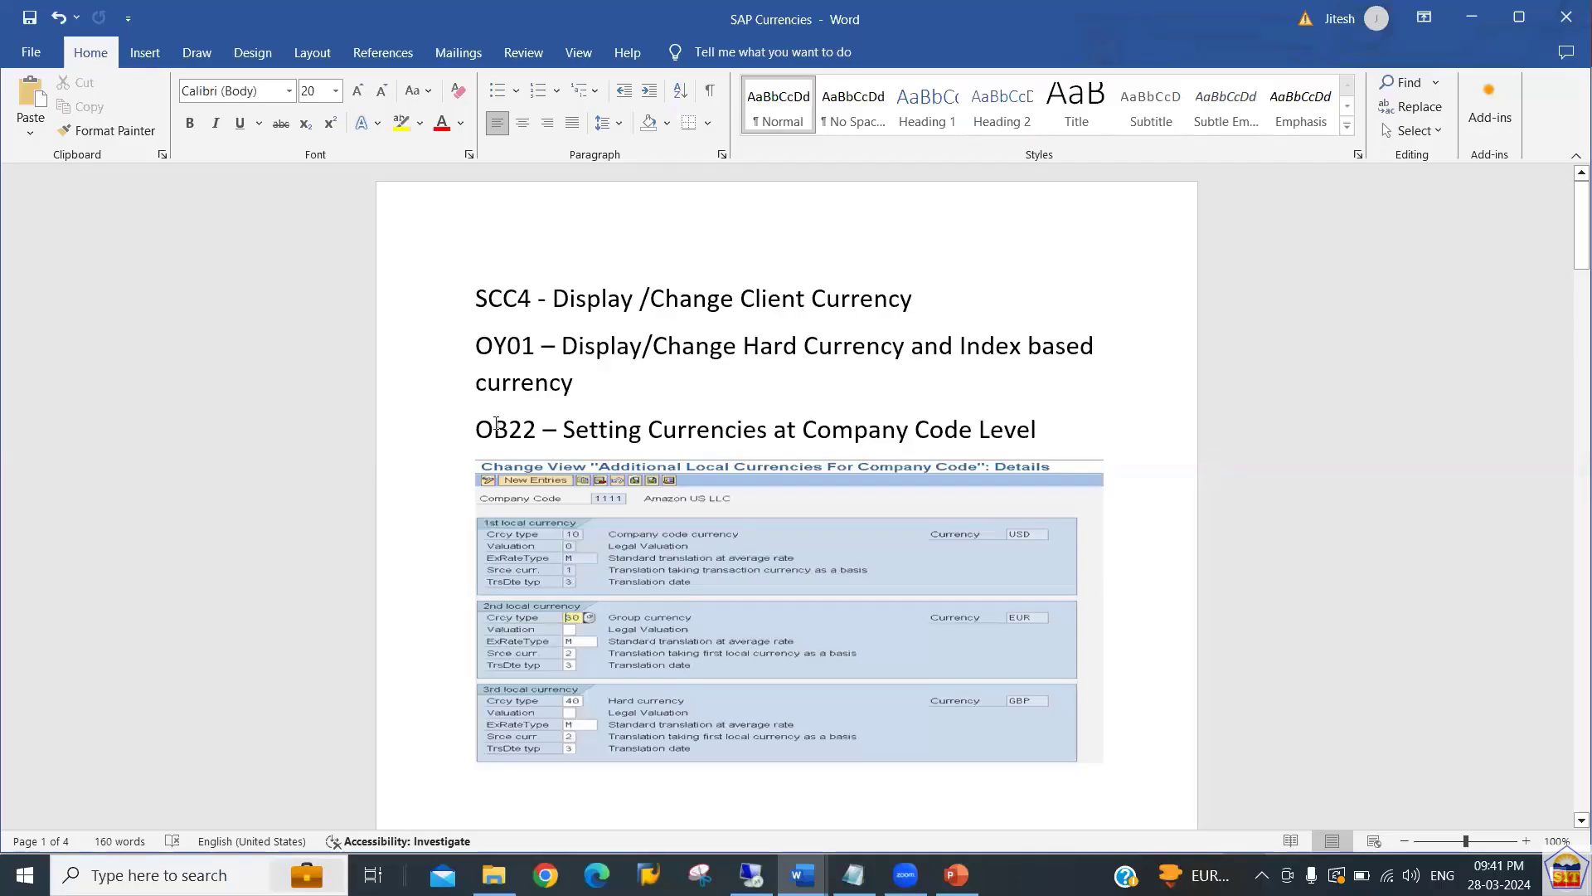
# Select OB22 in the SAP Currencies notes and return to the SAP session.
pyautogui.doubleClick(496, 424)
pyautogui.hotkey('ctrl', 'c')
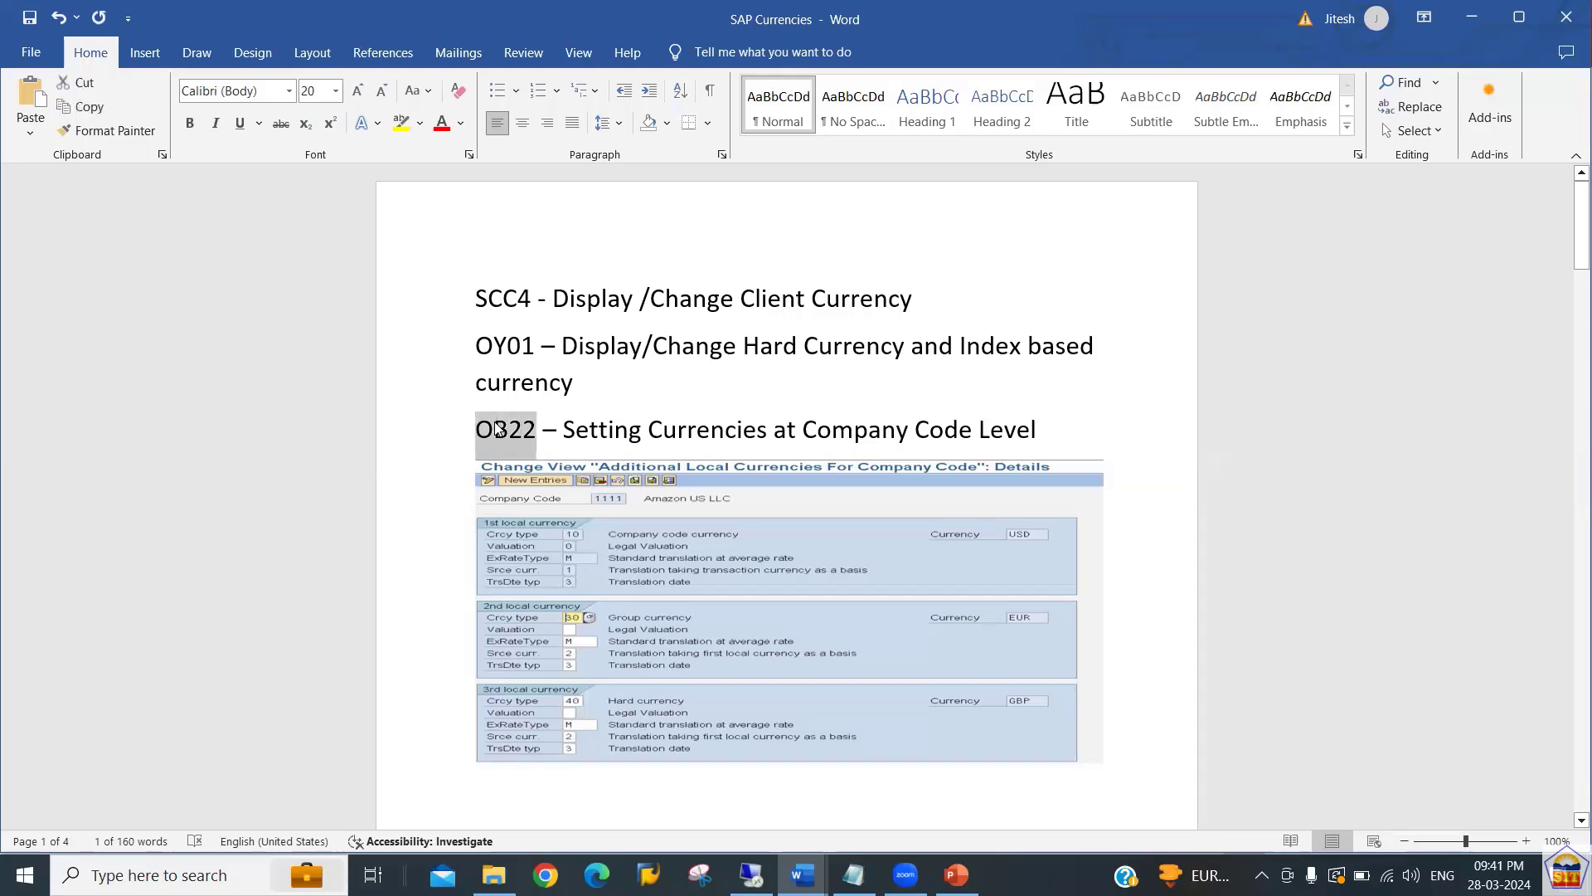
pyautogui.hotkey('alt', 'Tab')
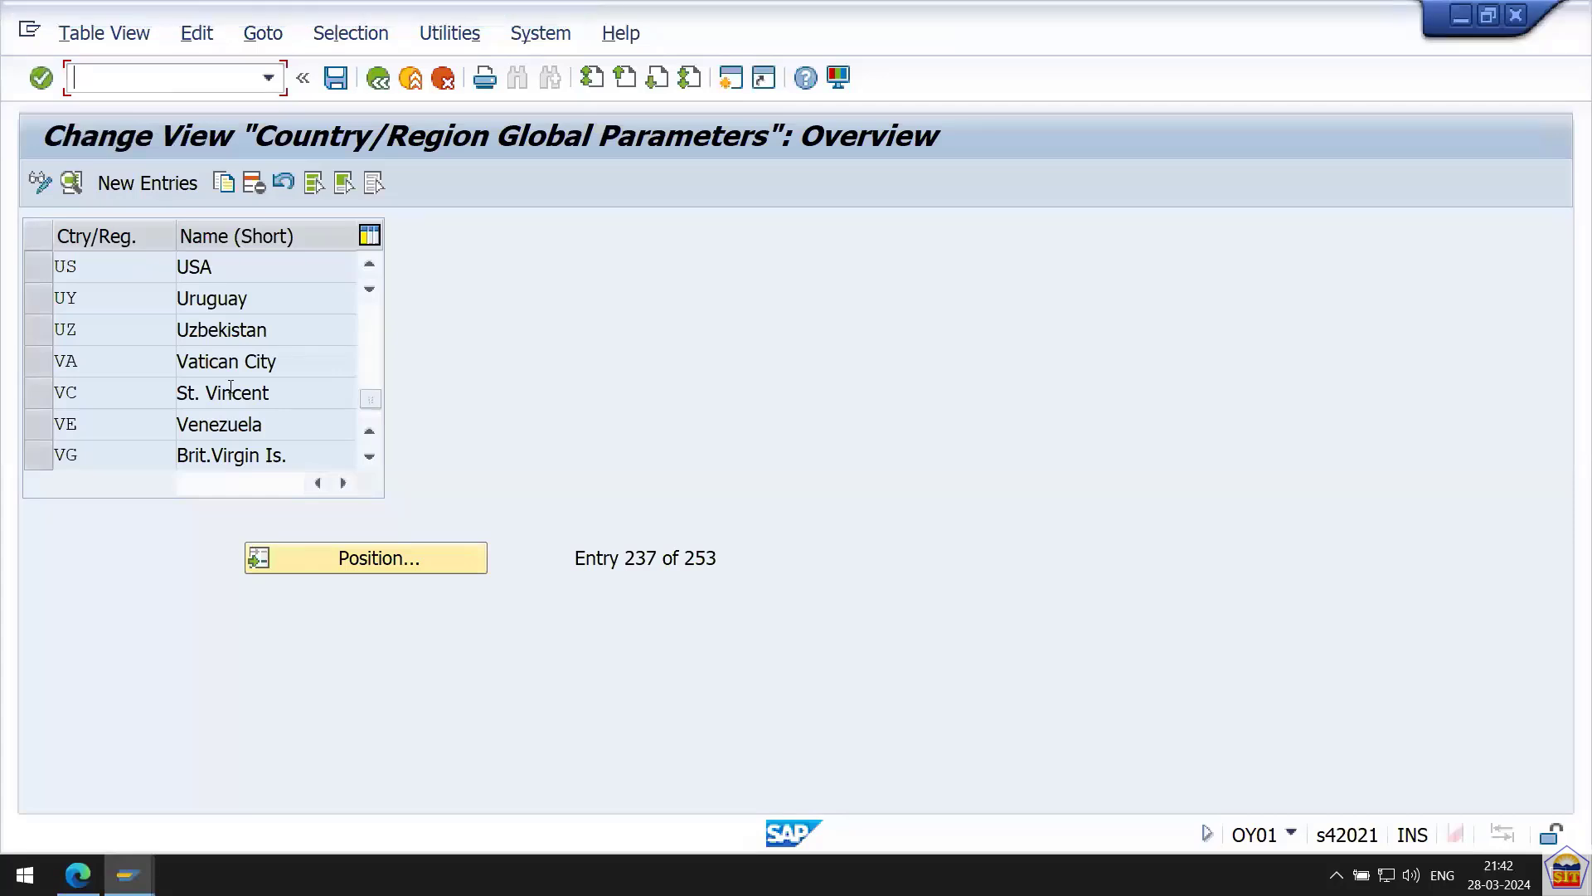
# Run /nOB22 and acknowledge the FINSC_LEDGER information notice.
pyautogui.write('/n')
pyautogui.hotkey('ctrl', 'v')
pyautogui.press('Return')
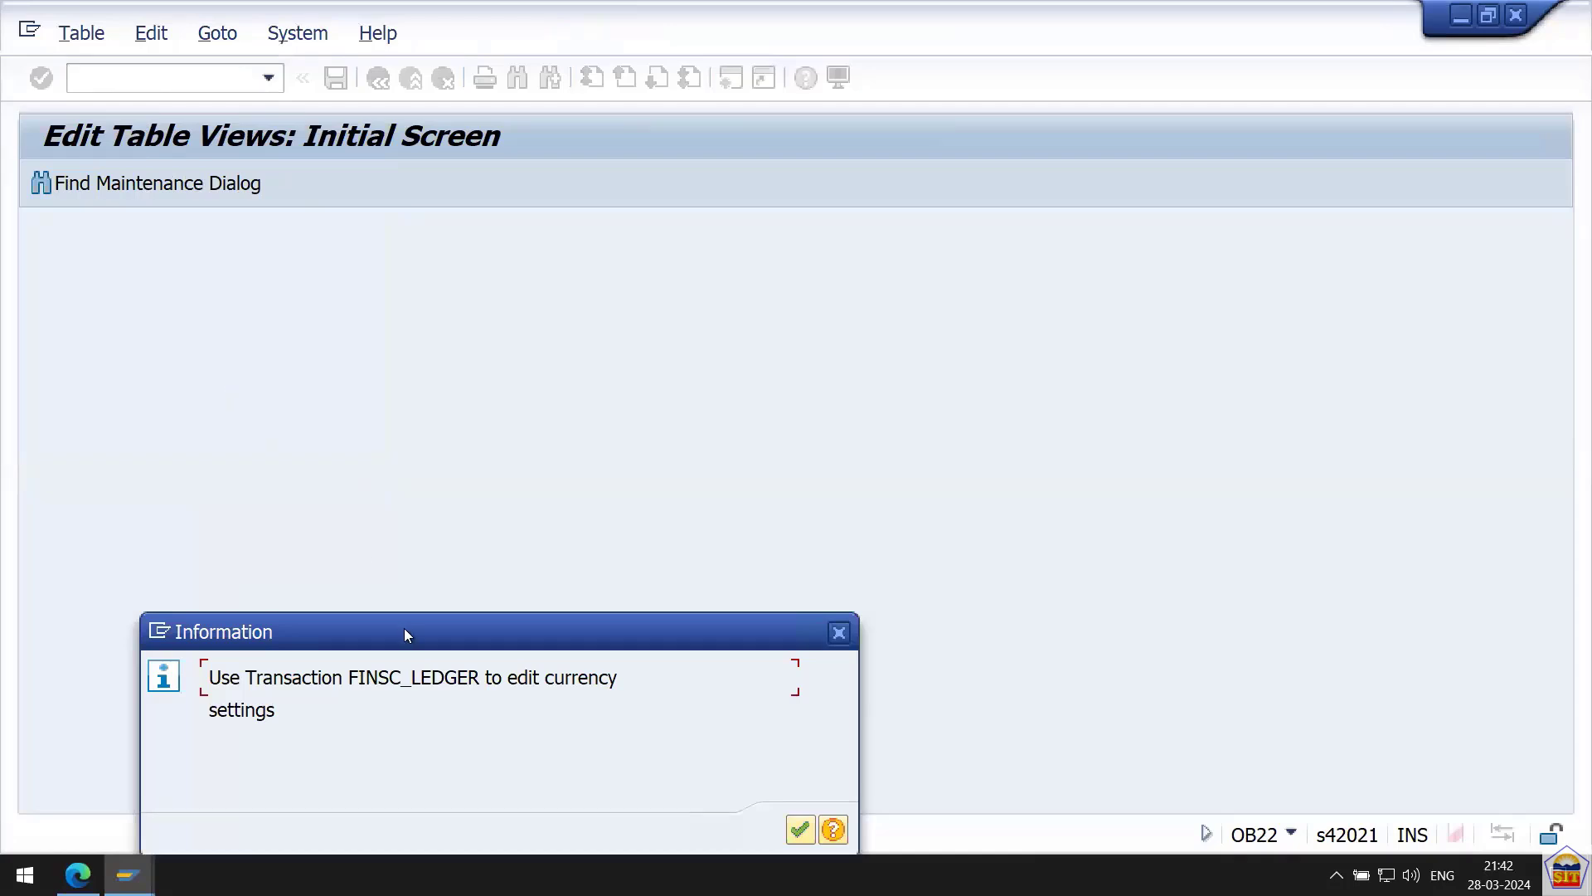
pyautogui.moveTo(404, 635); pyautogui.dragTo(418, 387)
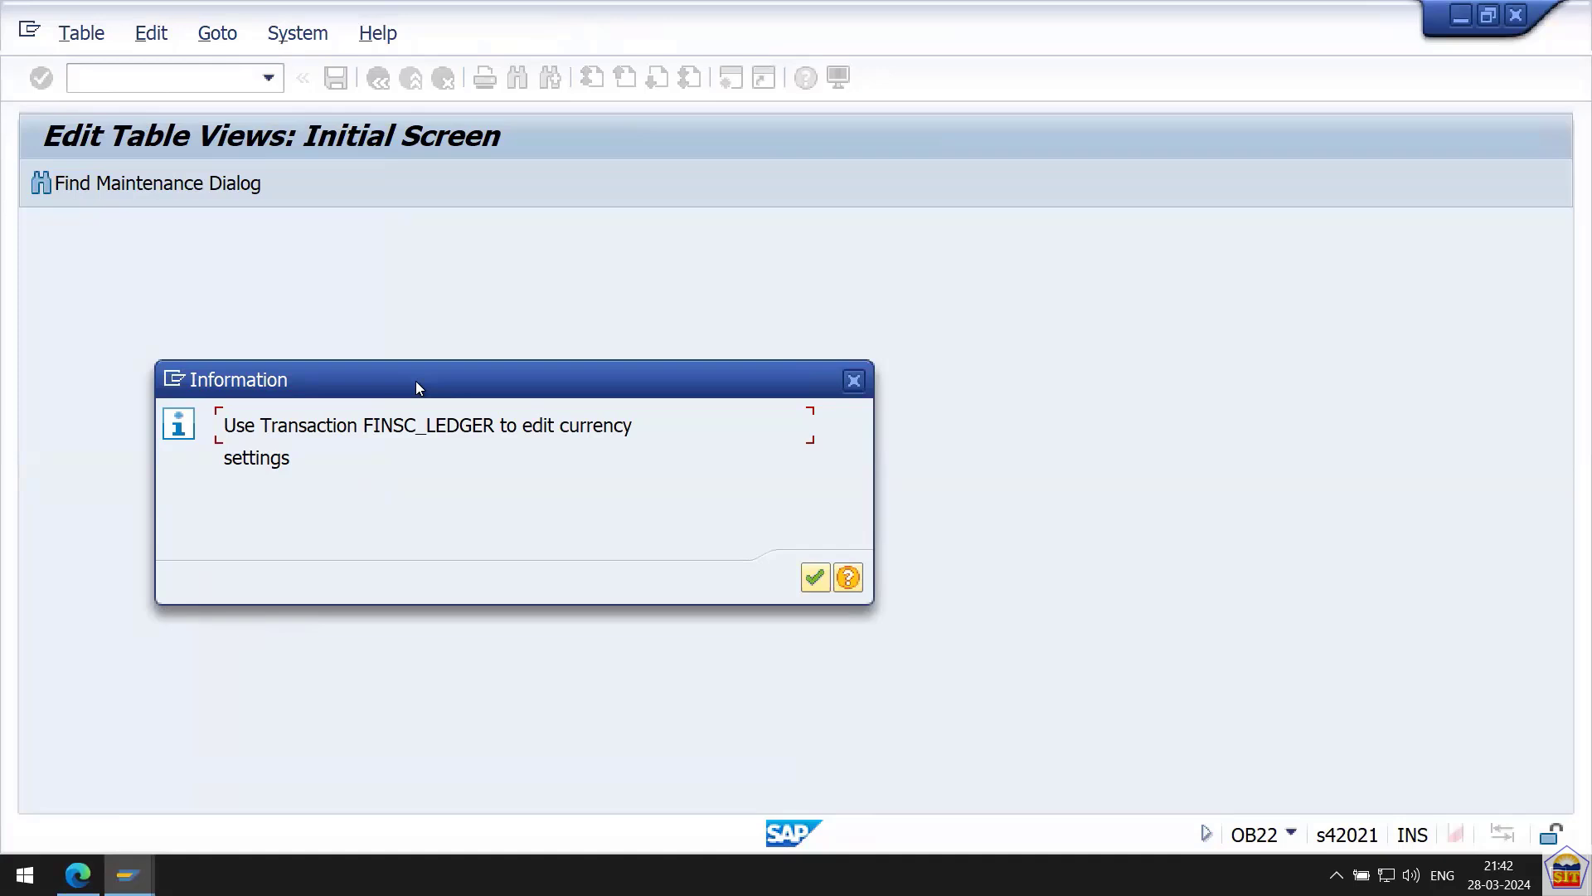
pyautogui.press('Return')
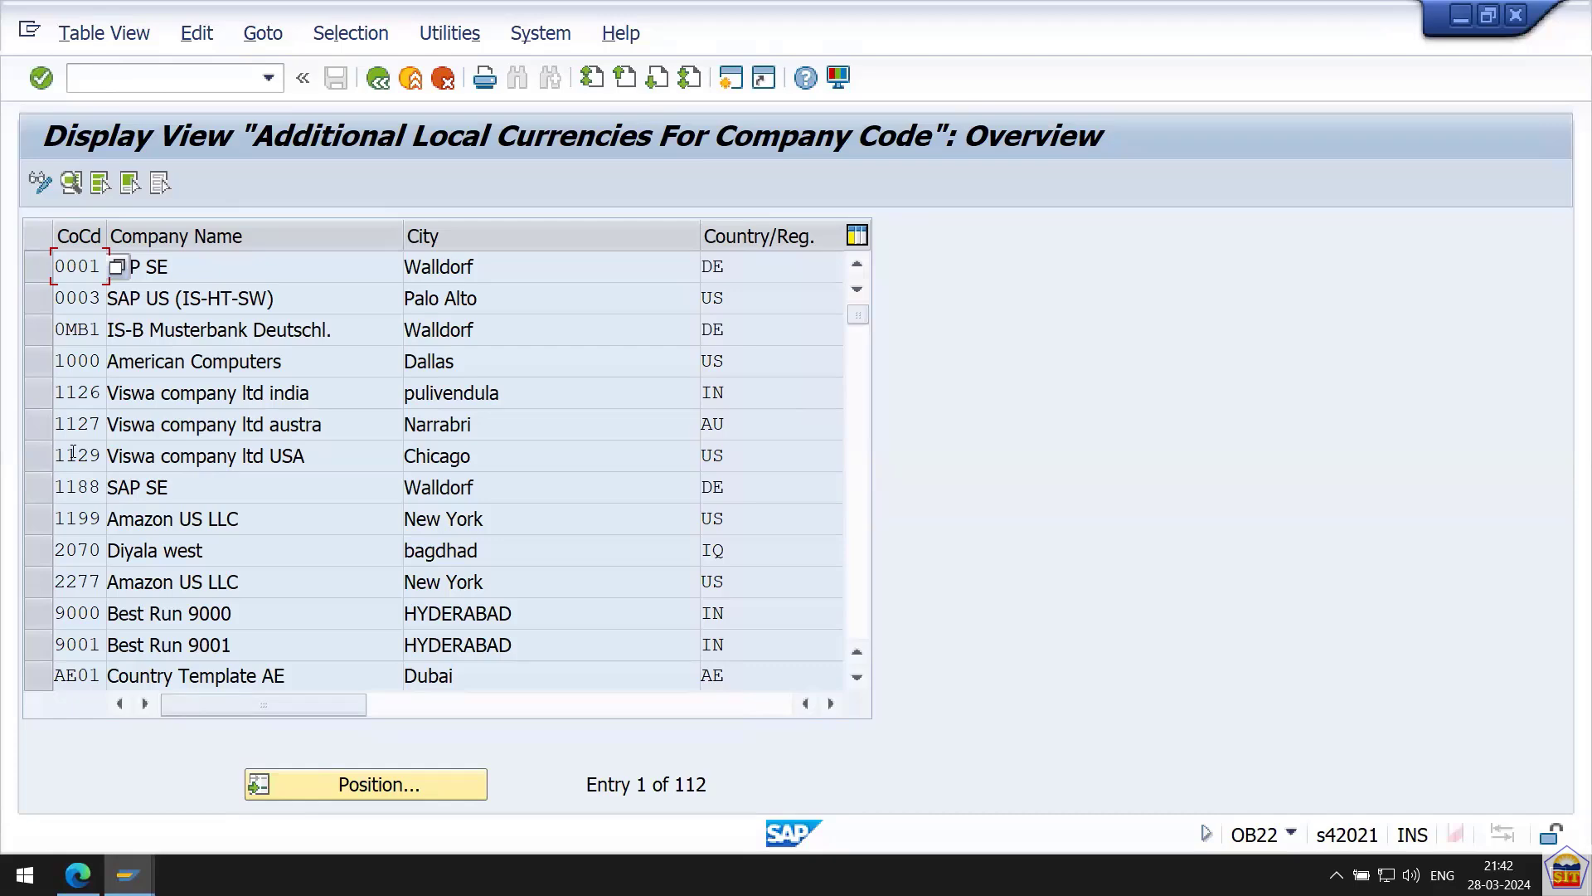
# Open company code 1188 and review its EUR type 10 and USD type 30 currencies.
pyautogui.doubleClick(73, 486)
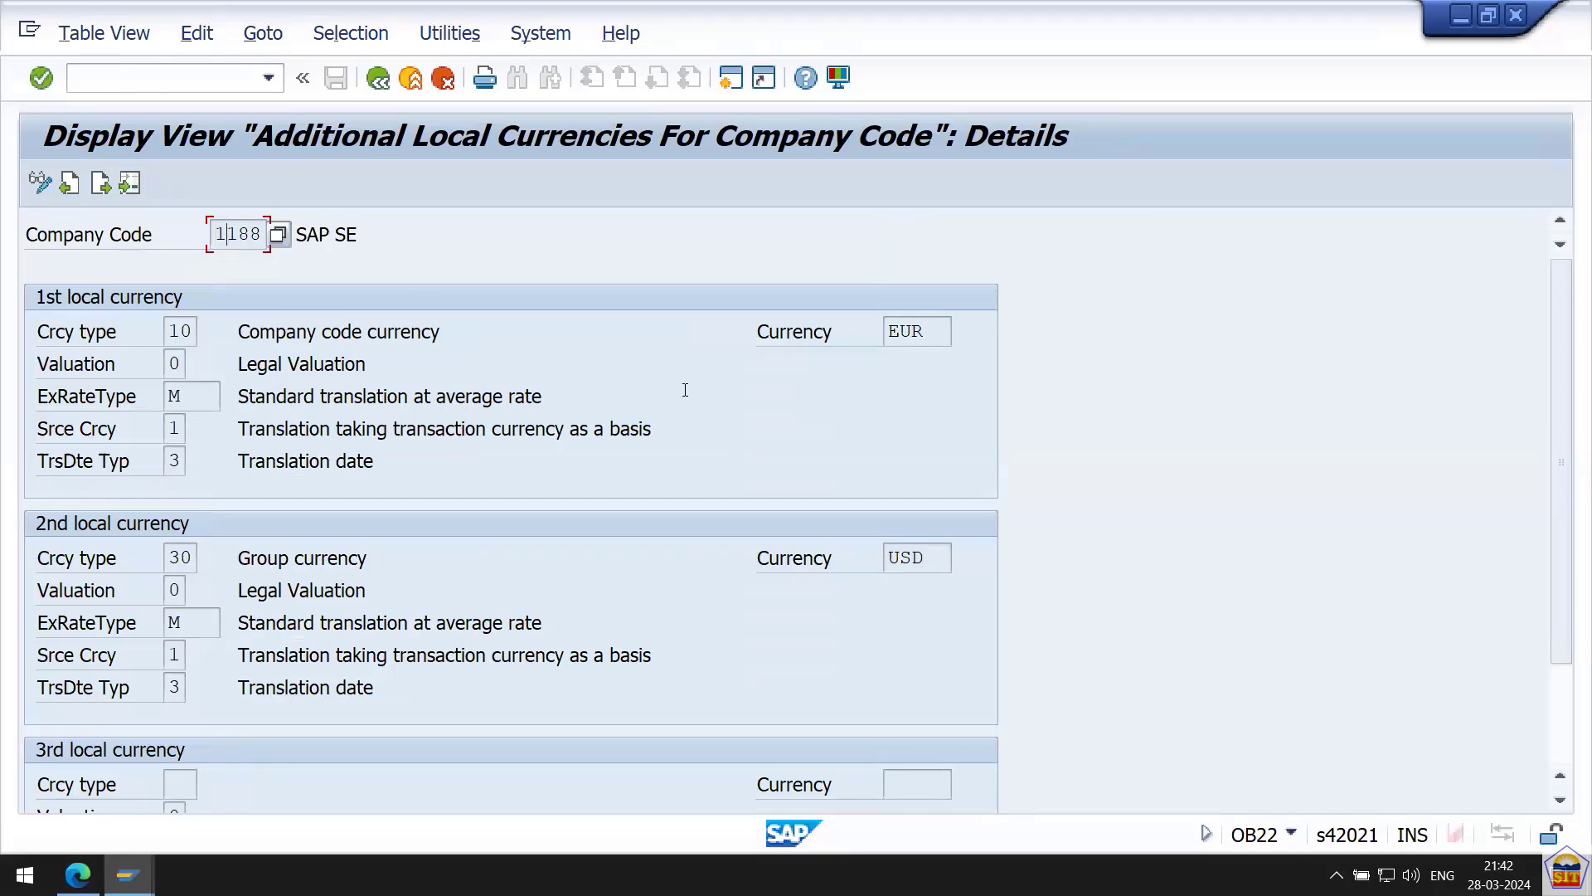
pyautogui.click(173, 332)
pyautogui.click(931, 333)
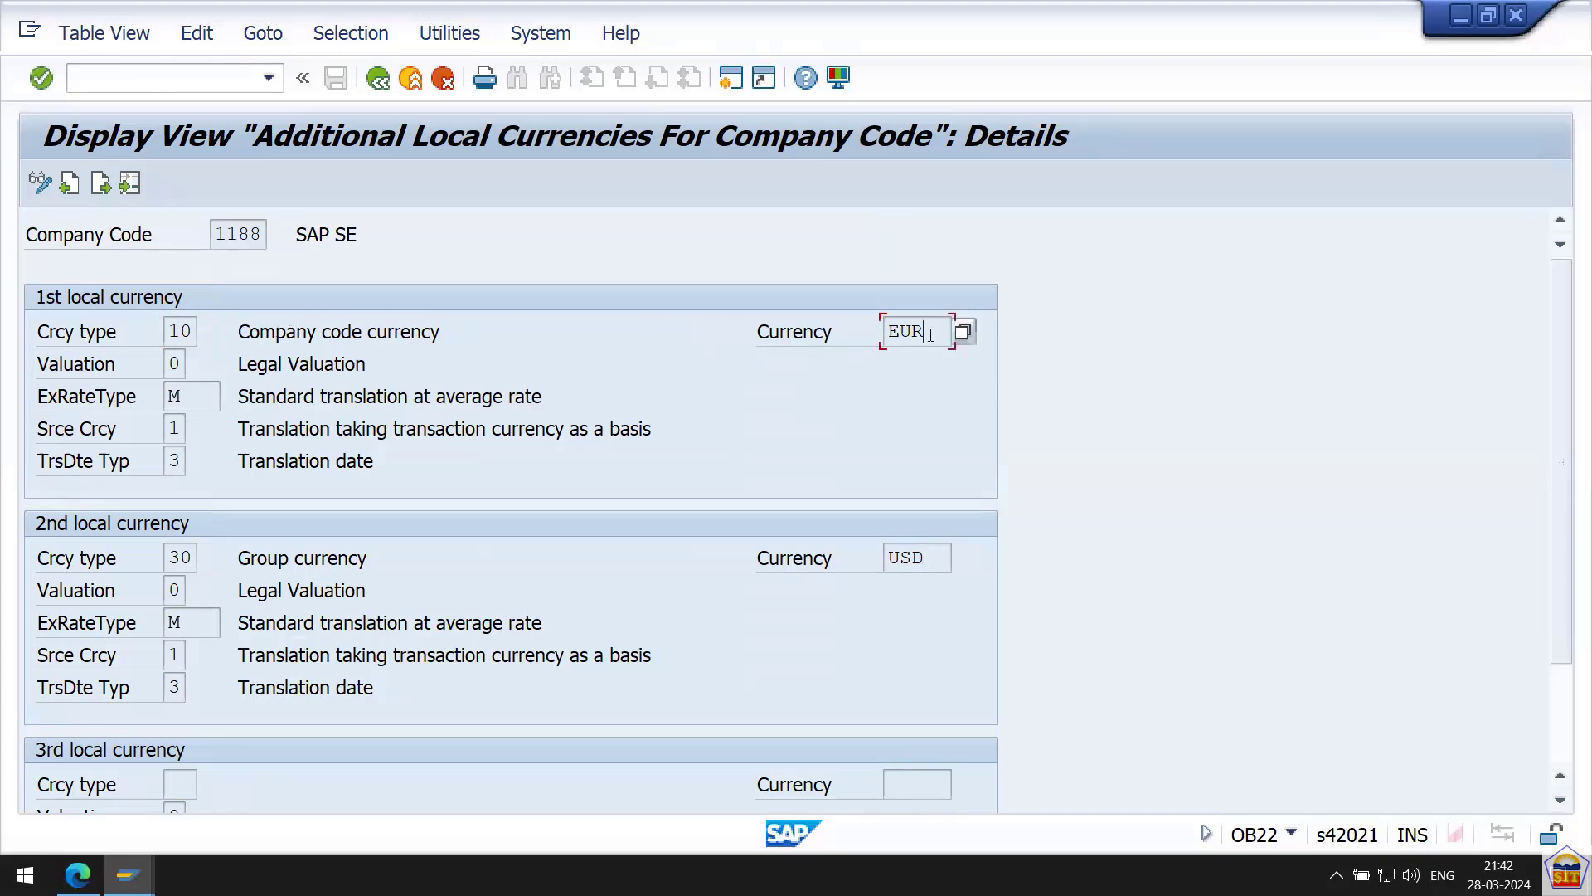
pyautogui.click(189, 558)
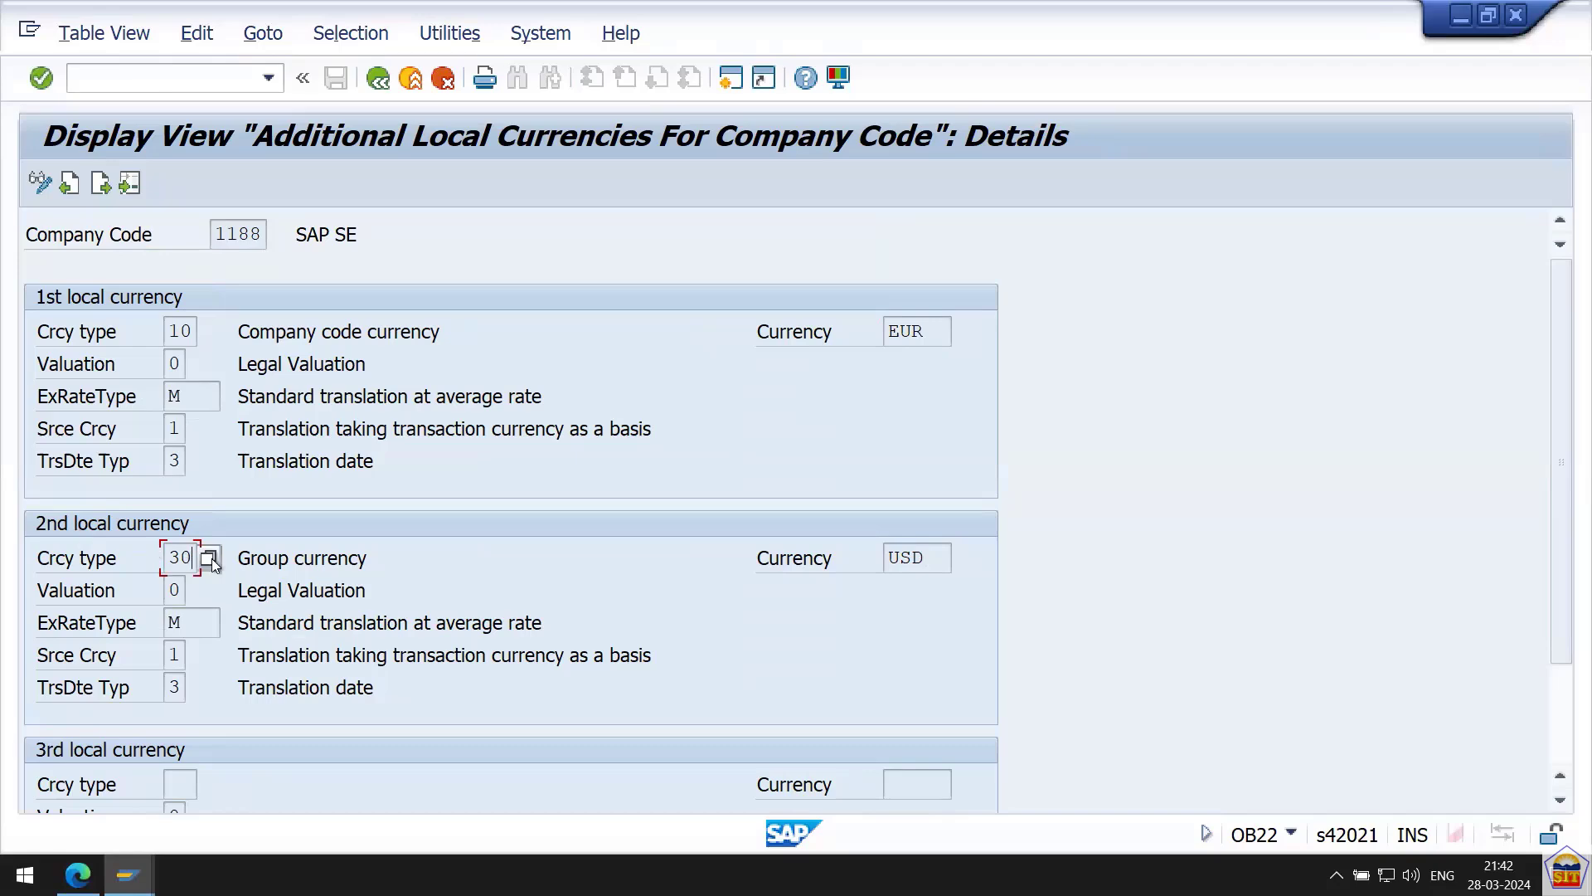
pyautogui.click(289, 558)
pyautogui.click(936, 555)
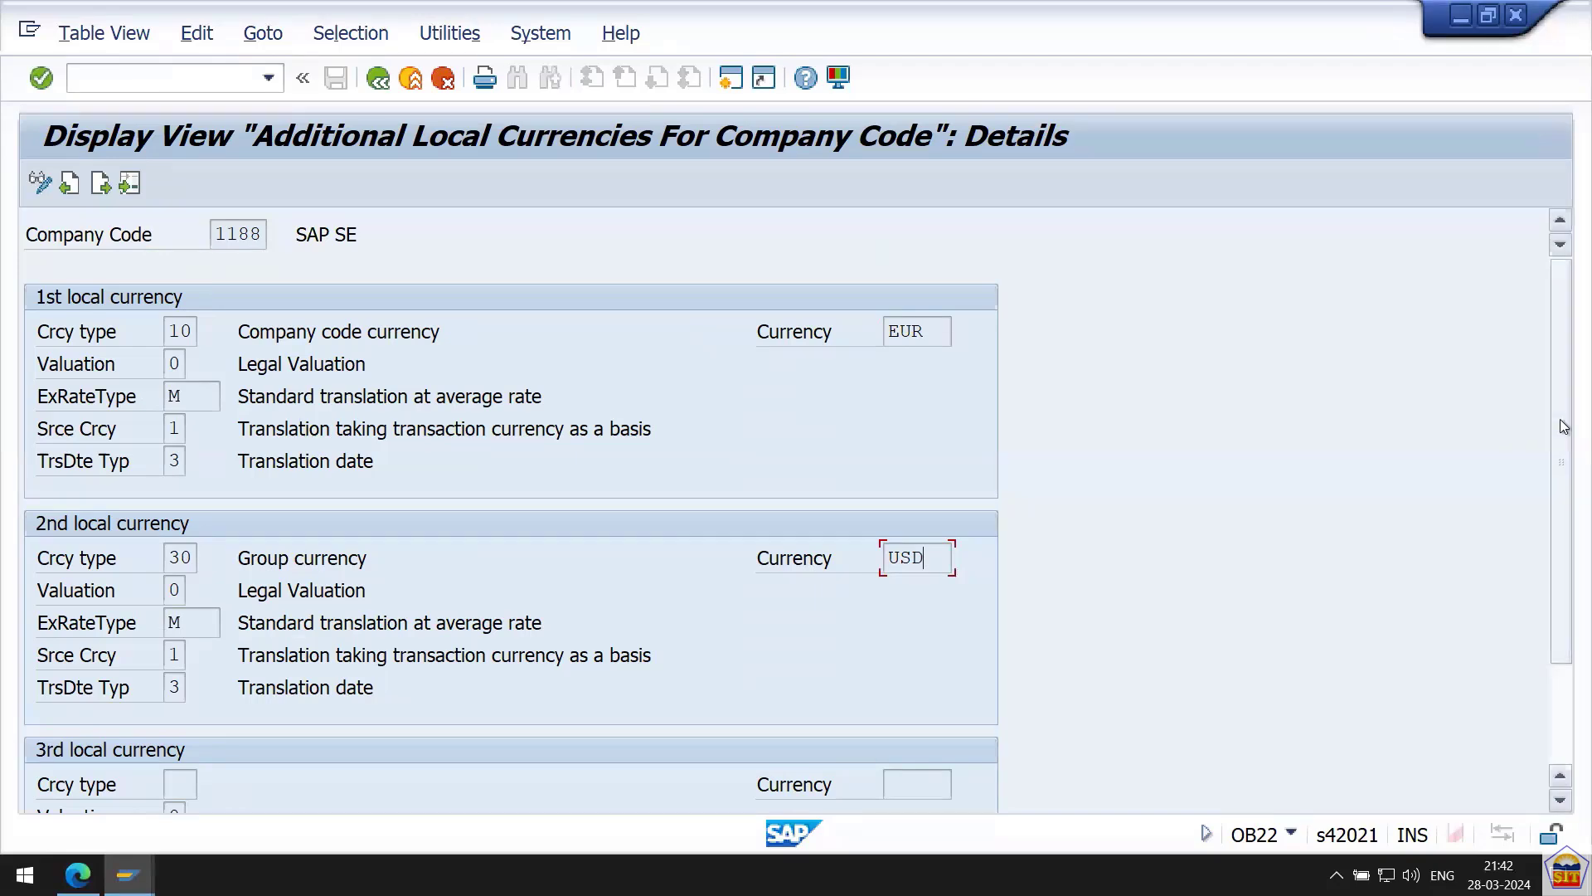
# Check the third local currency type list for 1188 and cancel it without choosing.
pyautogui.moveTo(1563, 426); pyautogui.dragTo(1562, 523)
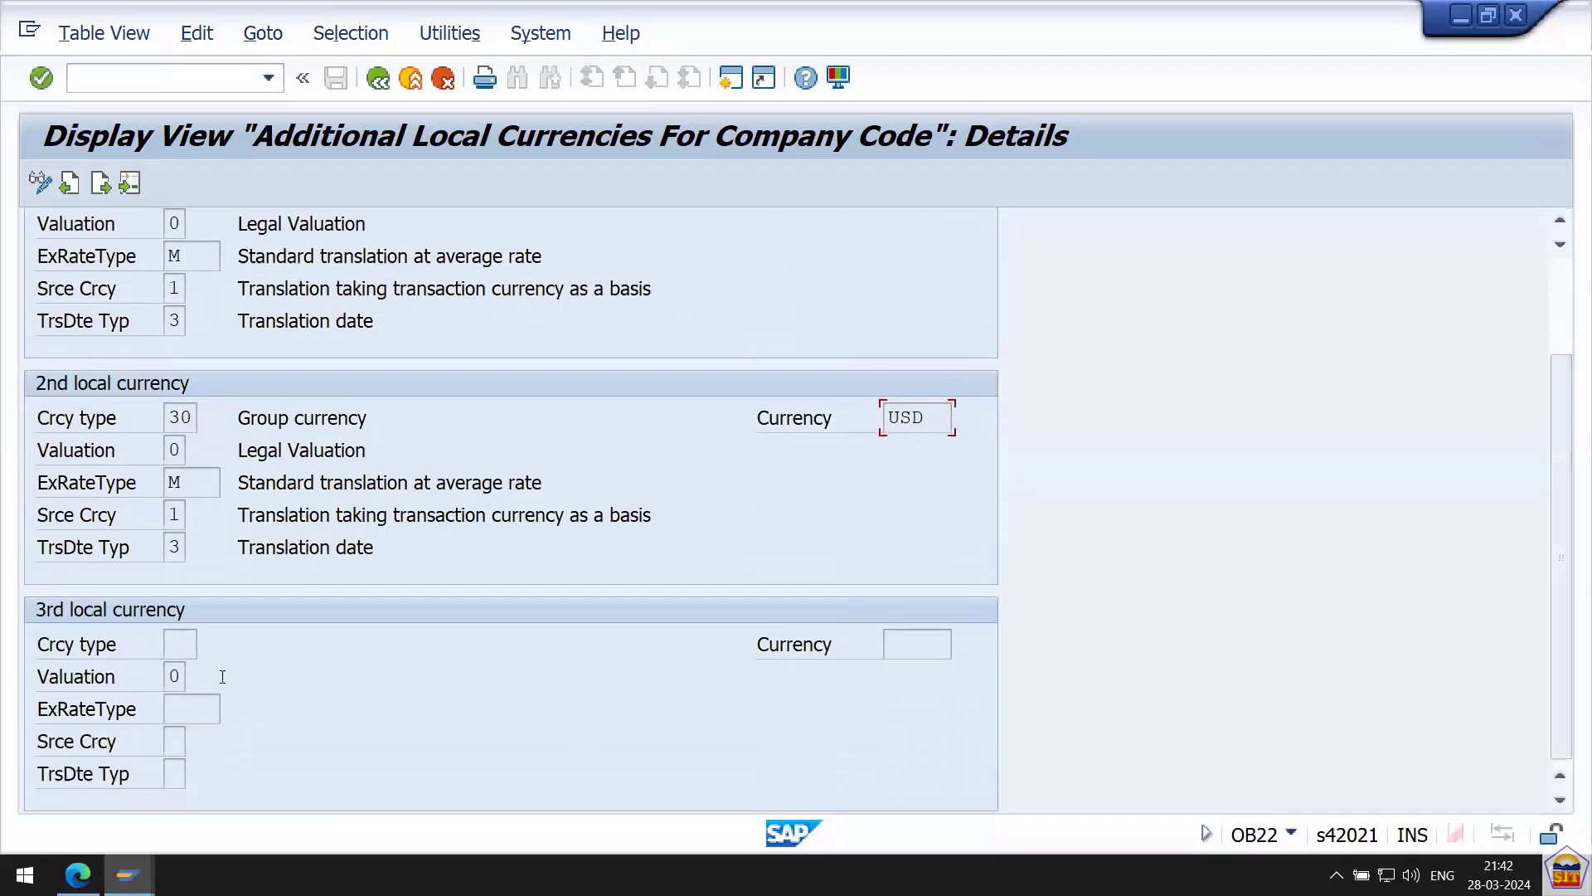
pyautogui.click(181, 645)
pyautogui.click(208, 646)
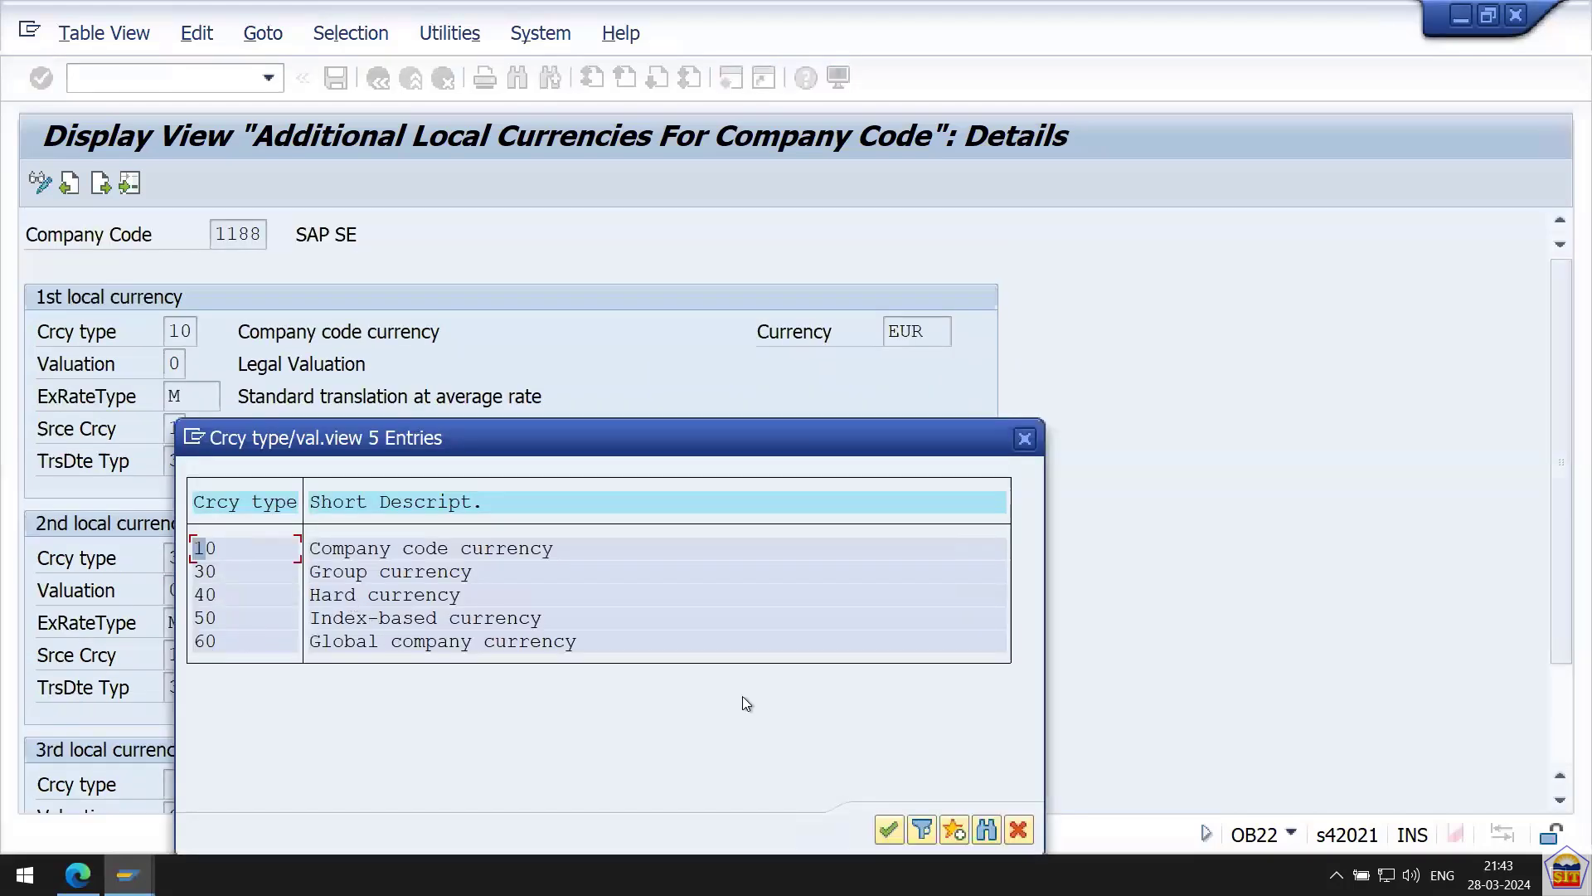
pyautogui.click(1018, 831)
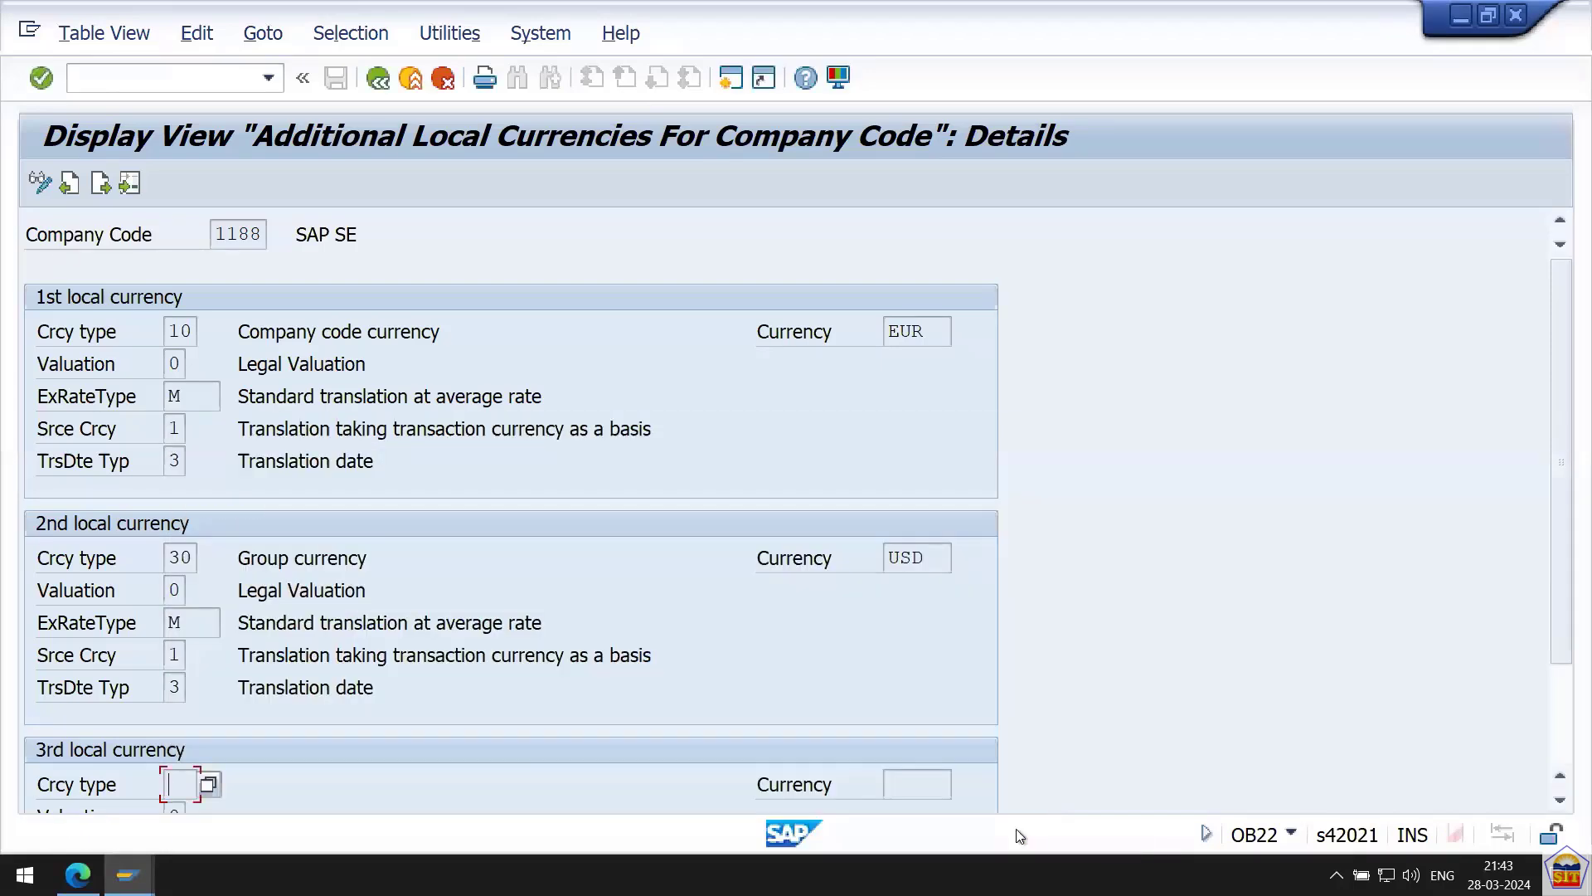
pyautogui.click(908, 783)
# Run /nfinsc_ledger and accept read-only display of the locked ledger data.
pyautogui.write('/nfin')
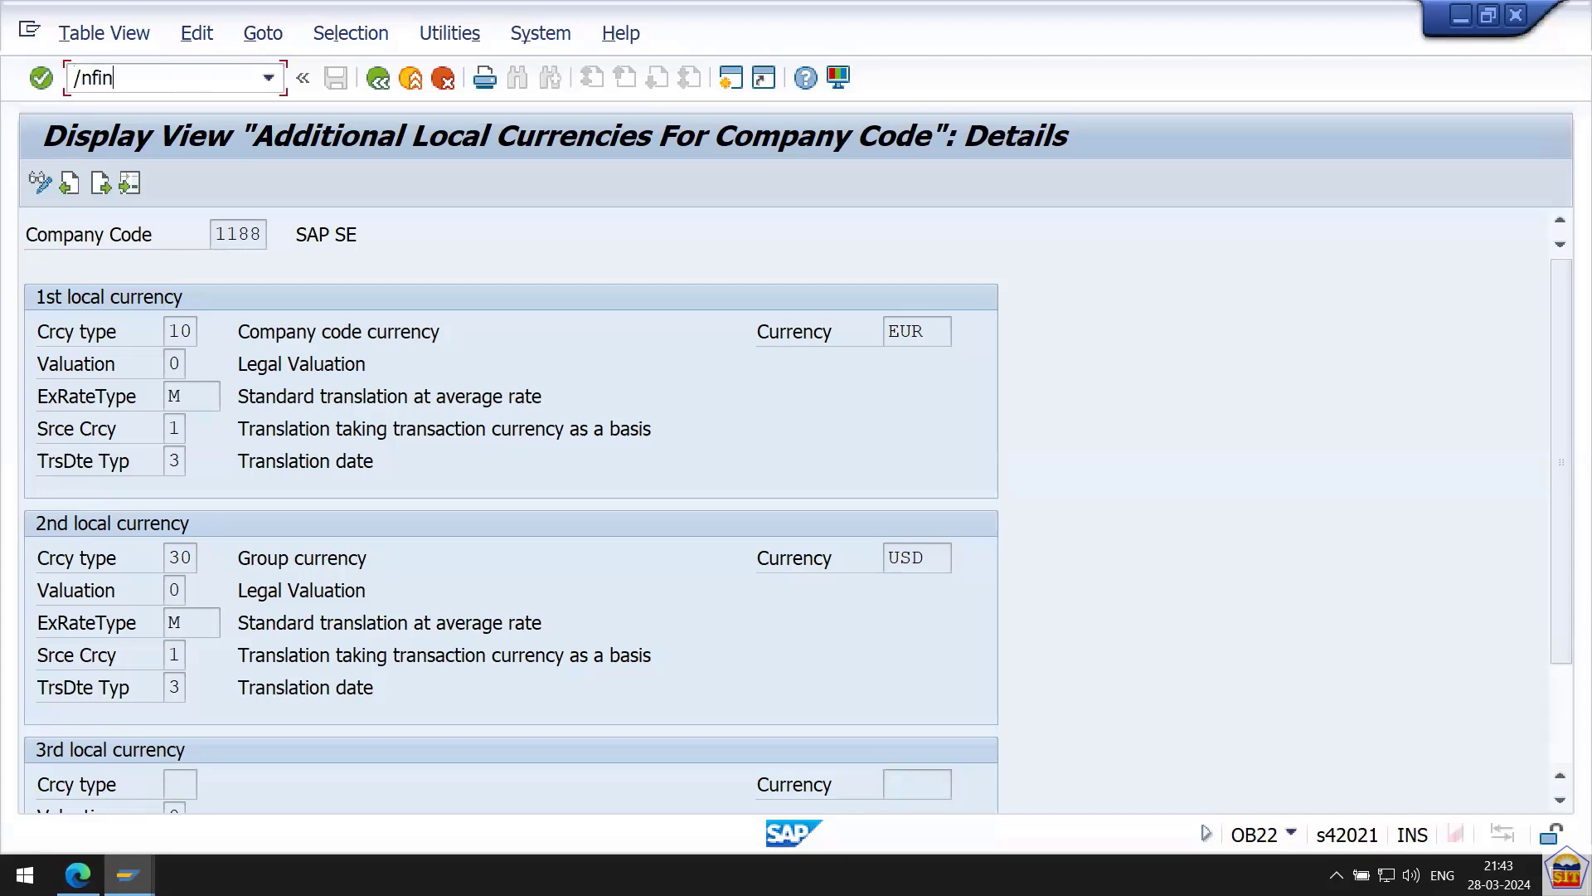
pyautogui.write('sc_ledger')
pyautogui.press('Return')
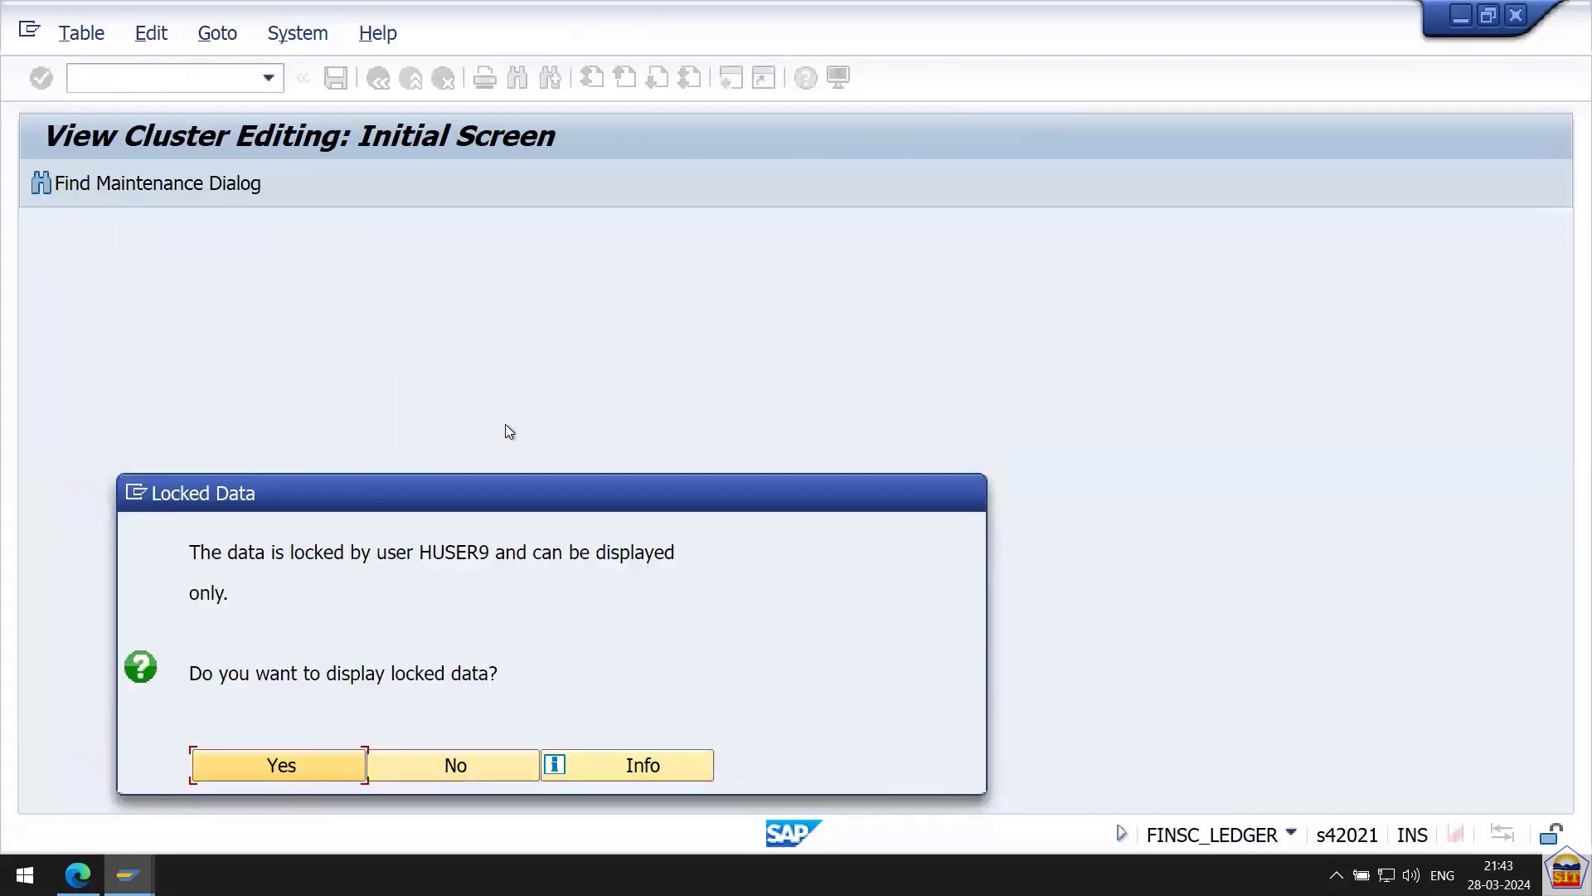
pyautogui.click(306, 770)
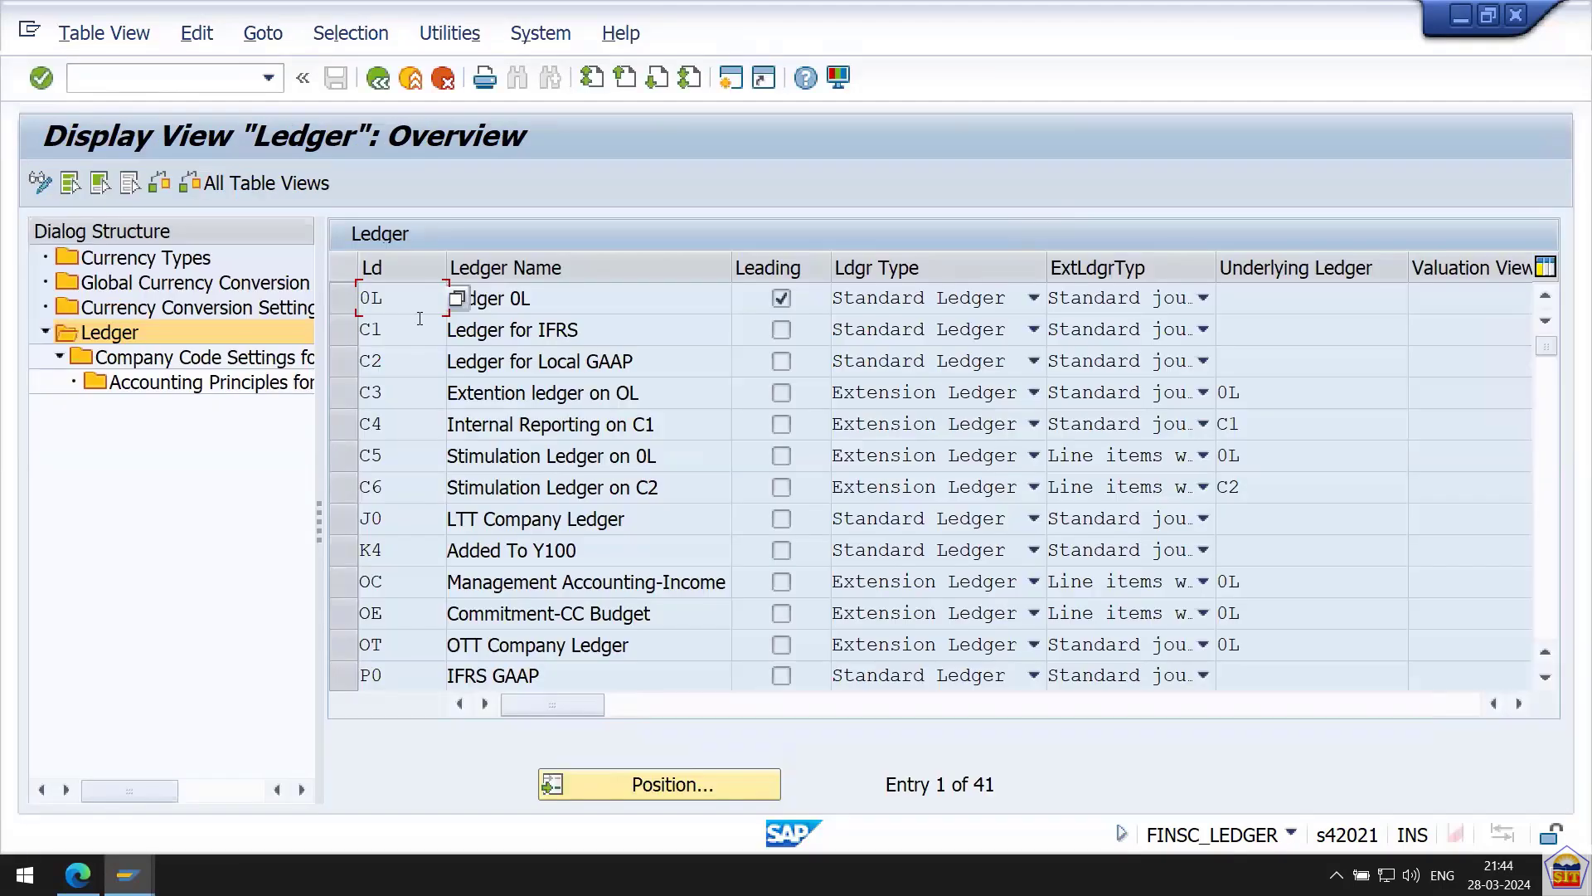
# Open Company Code Settings for ledger 0L and dismiss the consistency check messages.
pyautogui.click(343, 308)
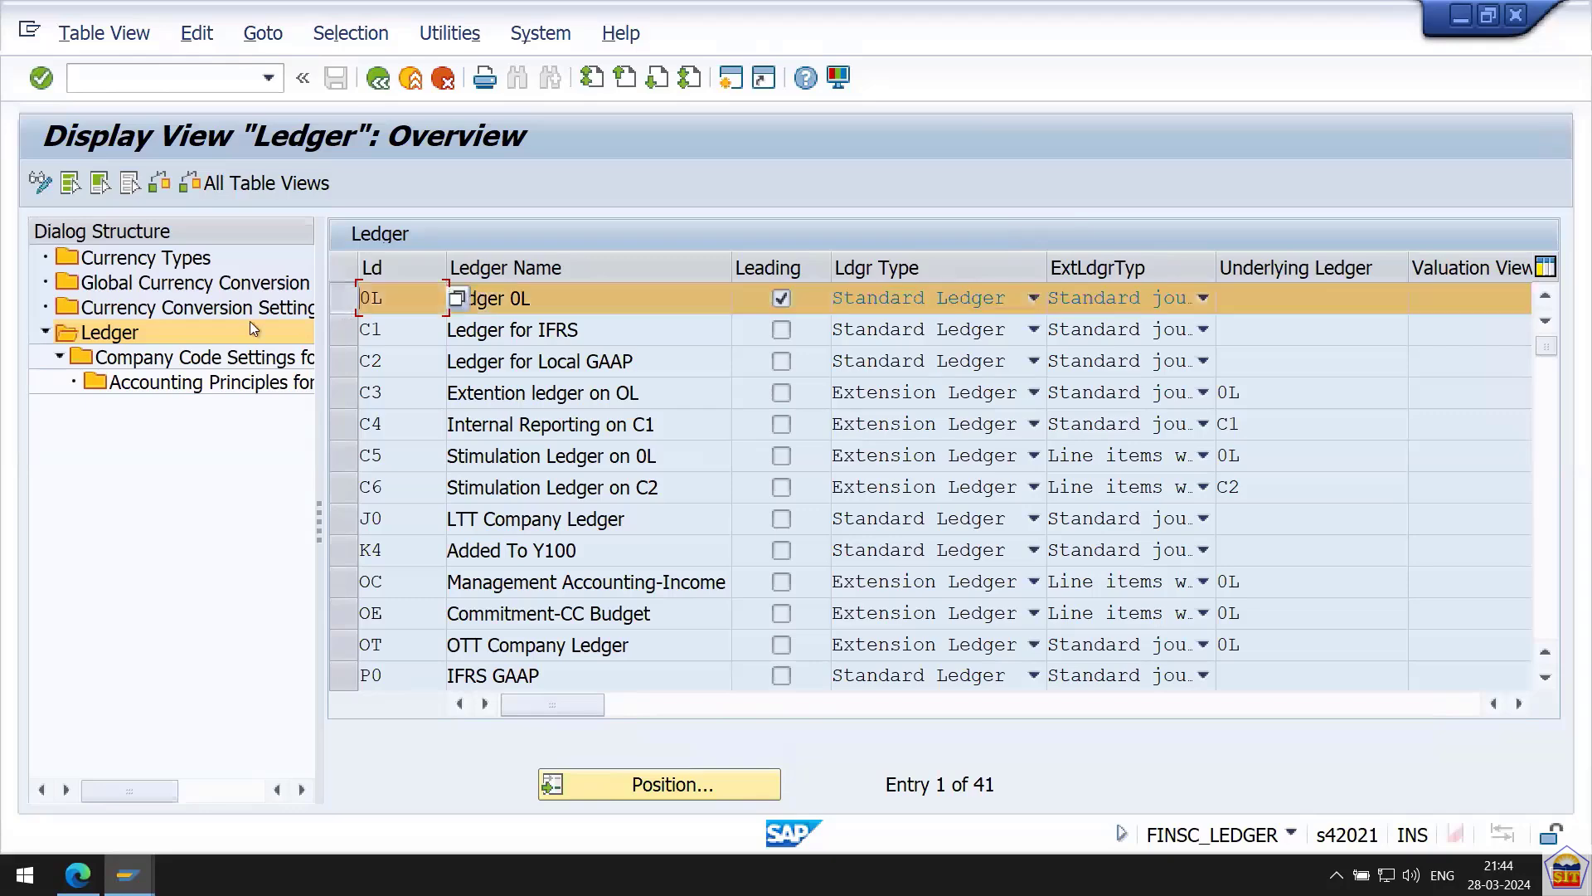
pyautogui.click(197, 360)
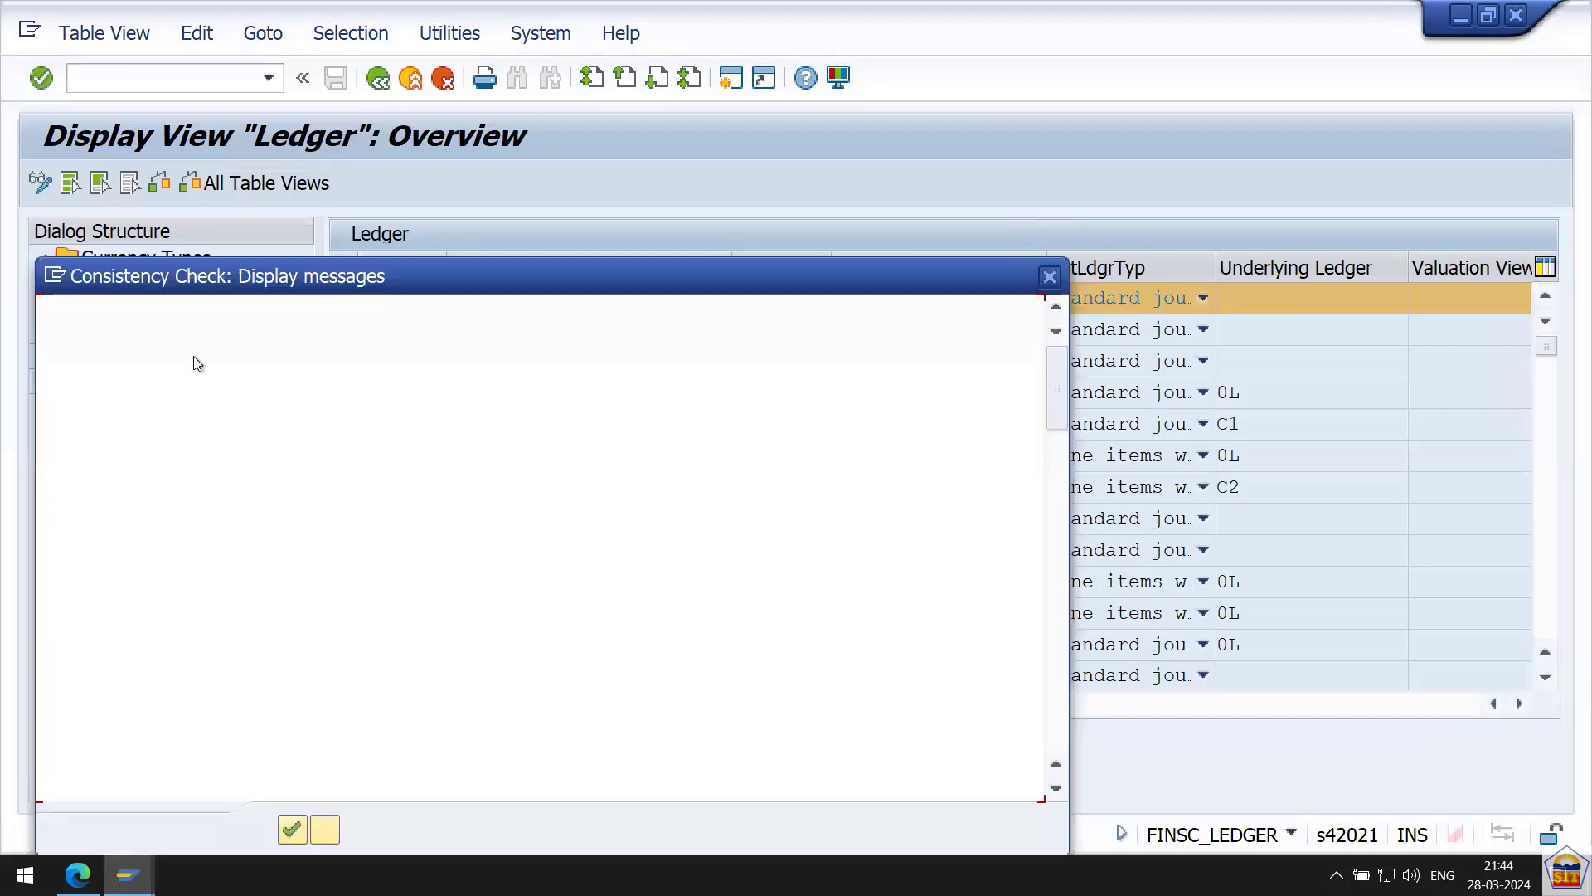
pyautogui.press('Return')
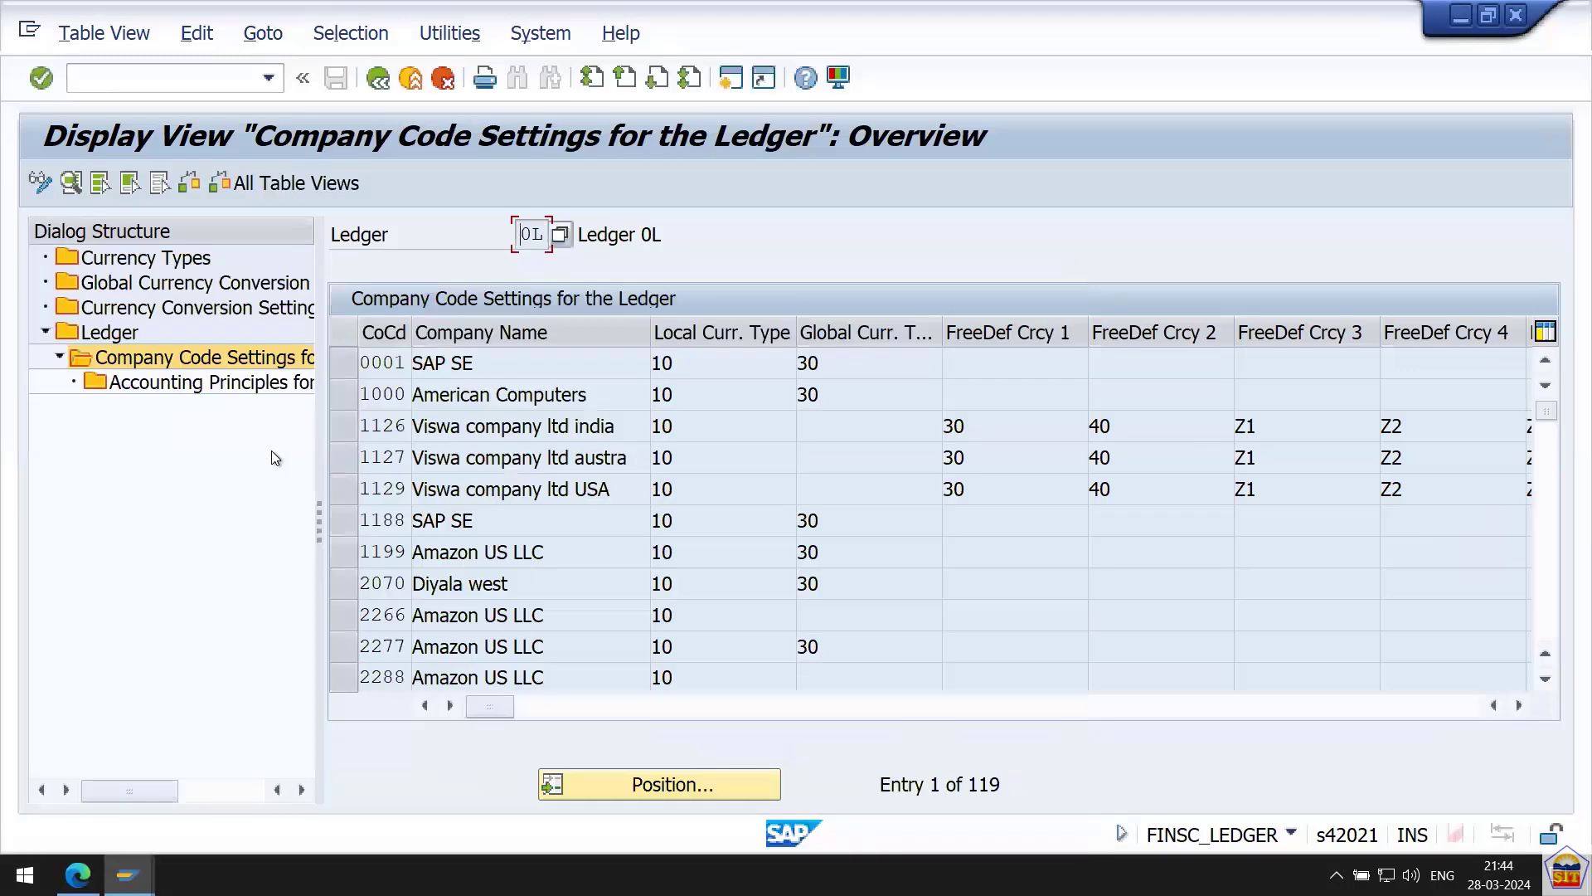
# Review company code 1188's row: name, currency types 10 and 30, freely defined currencies, other columns.
pyautogui.click(341, 519)
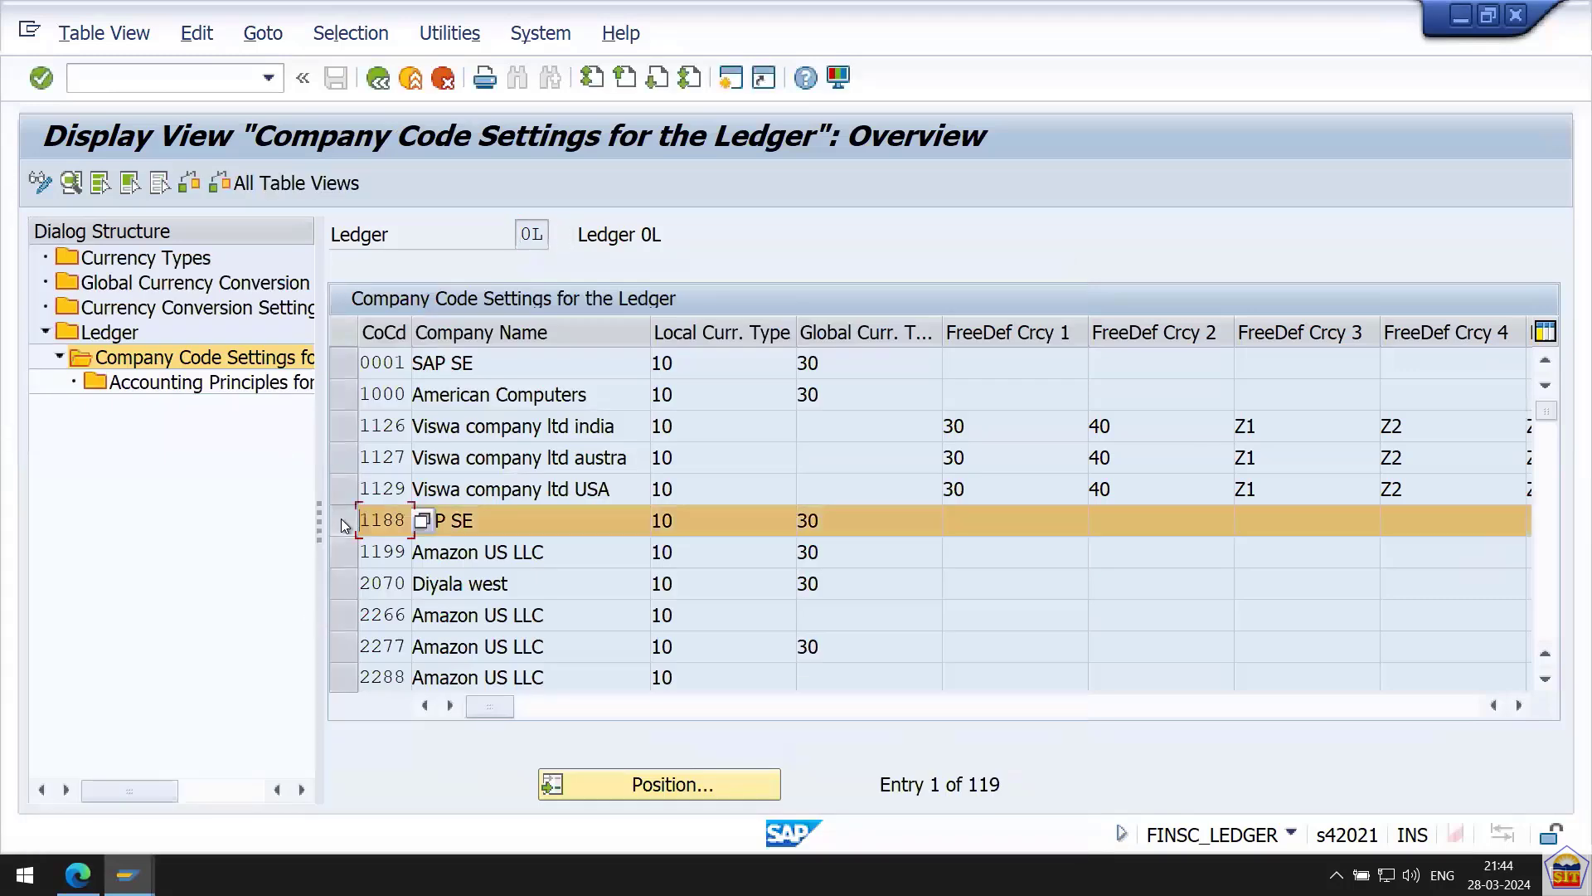
pyautogui.click(504, 523)
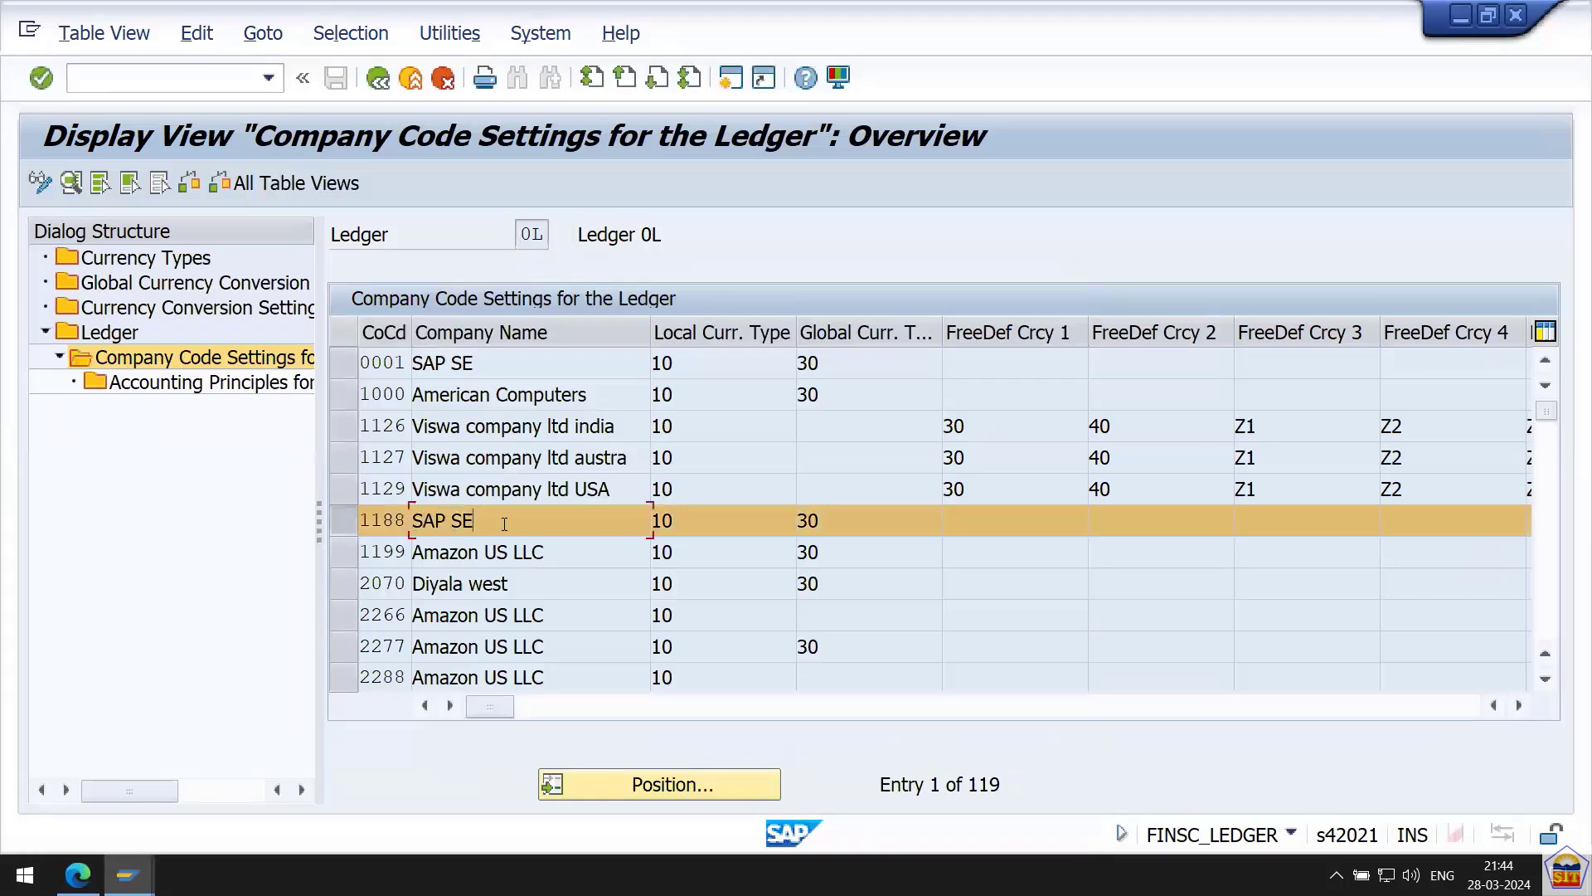
pyautogui.click(710, 522)
pyautogui.click(866, 520)
pyautogui.write('30')
pyautogui.click(1025, 523)
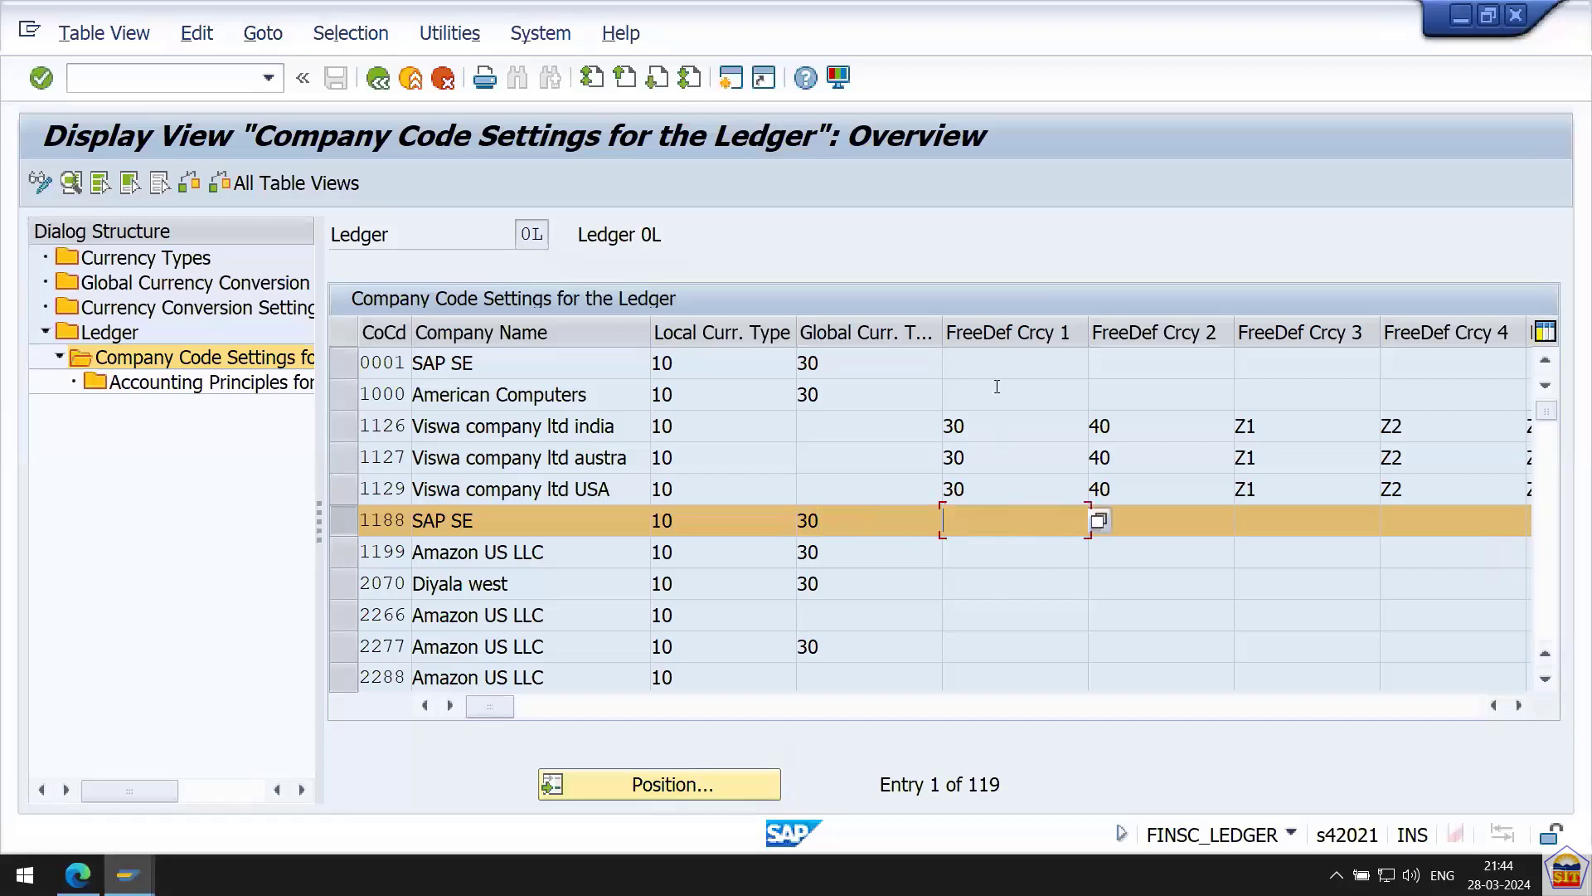
pyautogui.click(1521, 707)
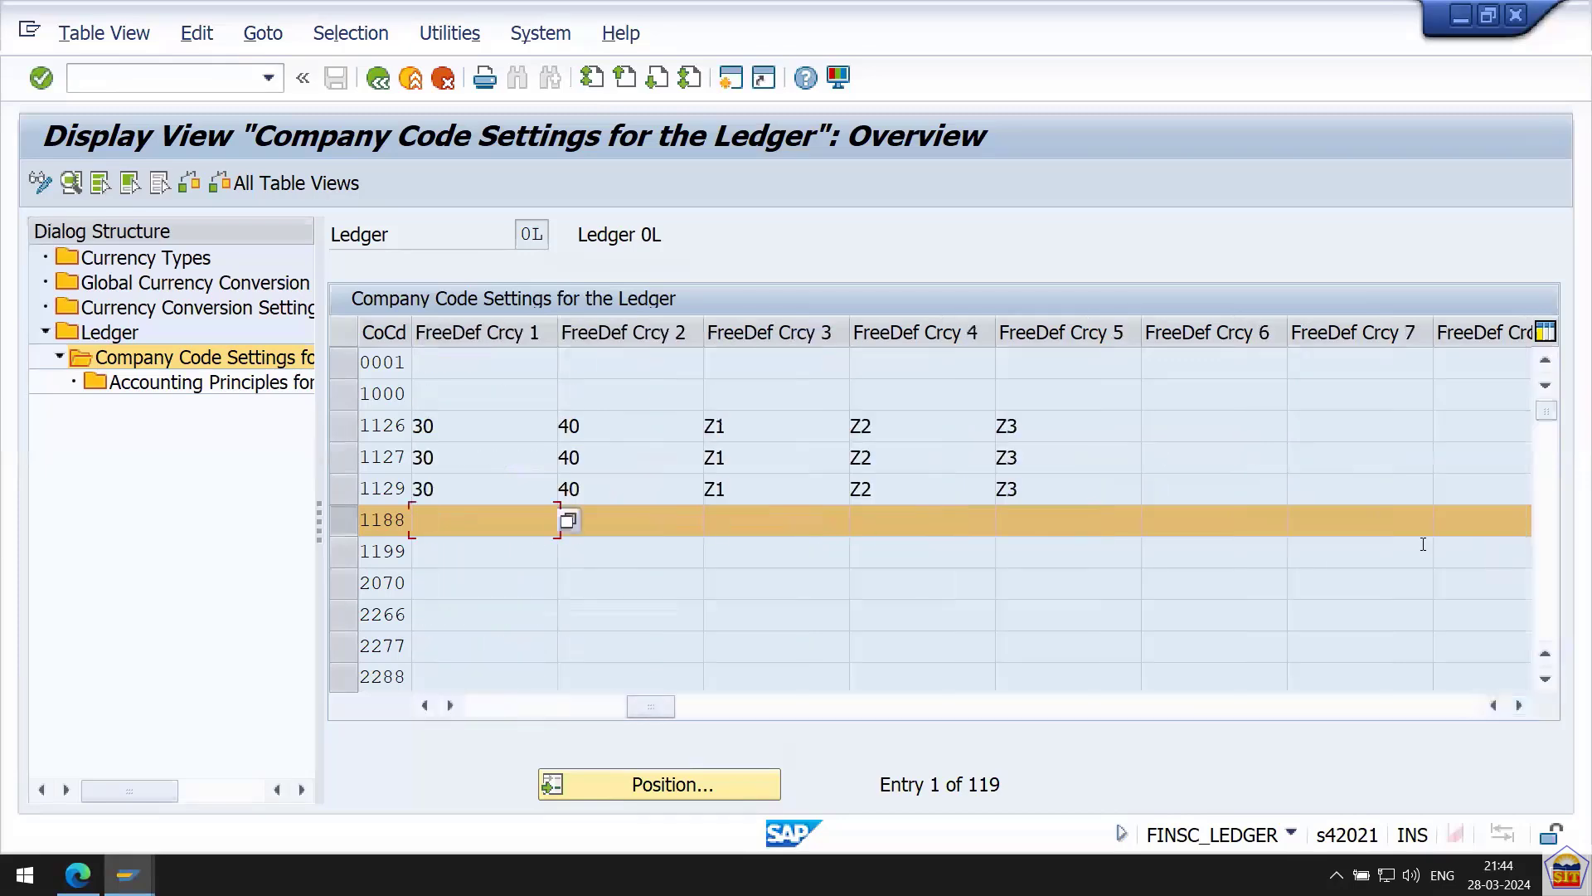
pyautogui.click(1520, 707)
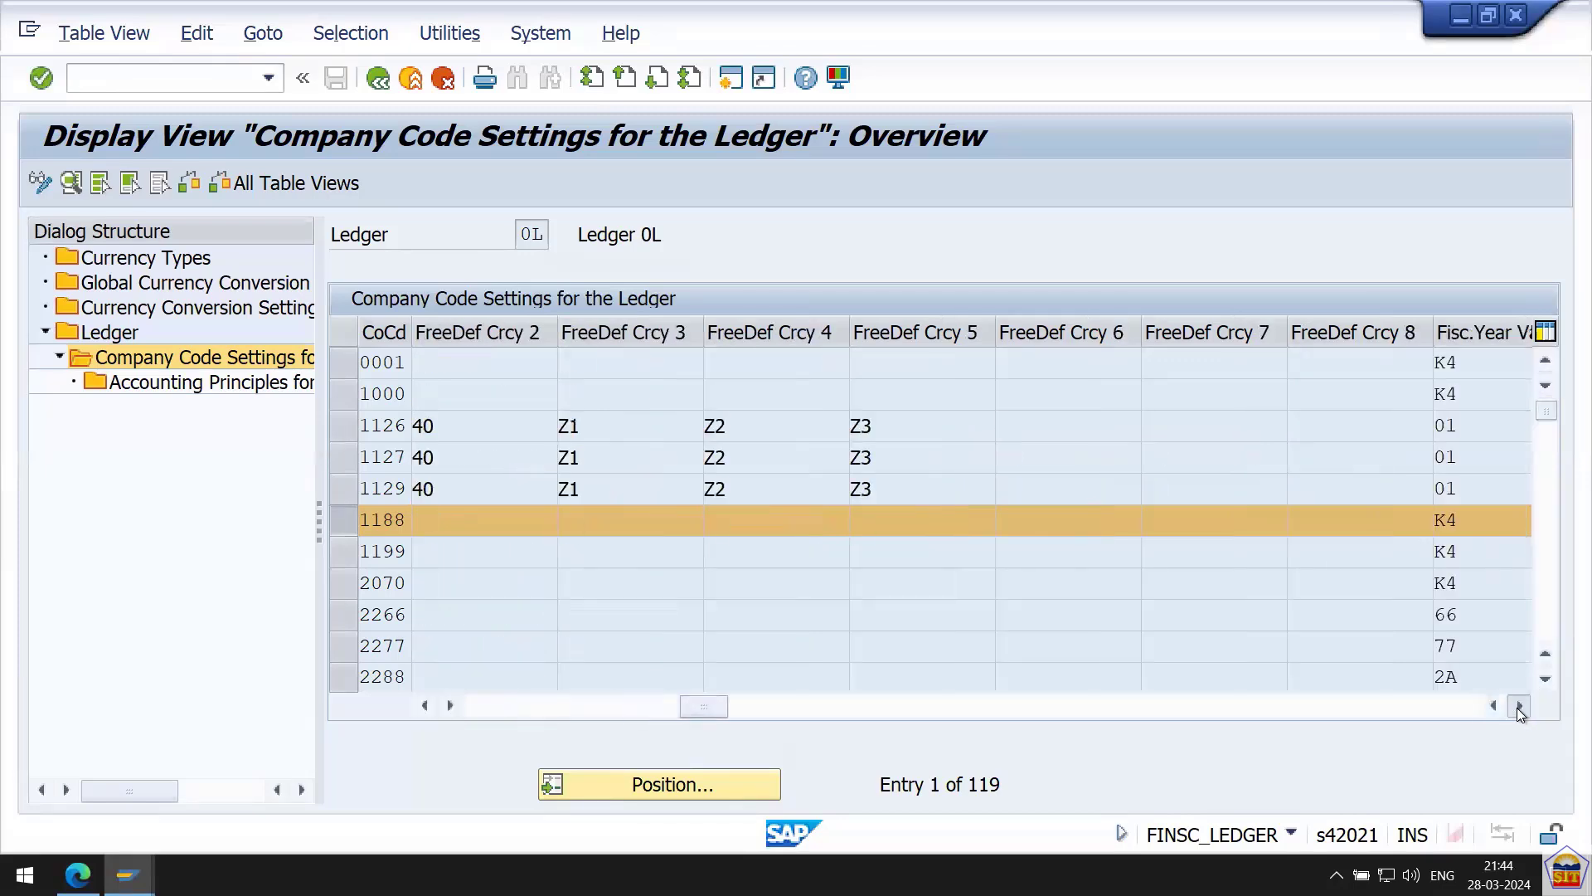
pyautogui.click(1520, 707)
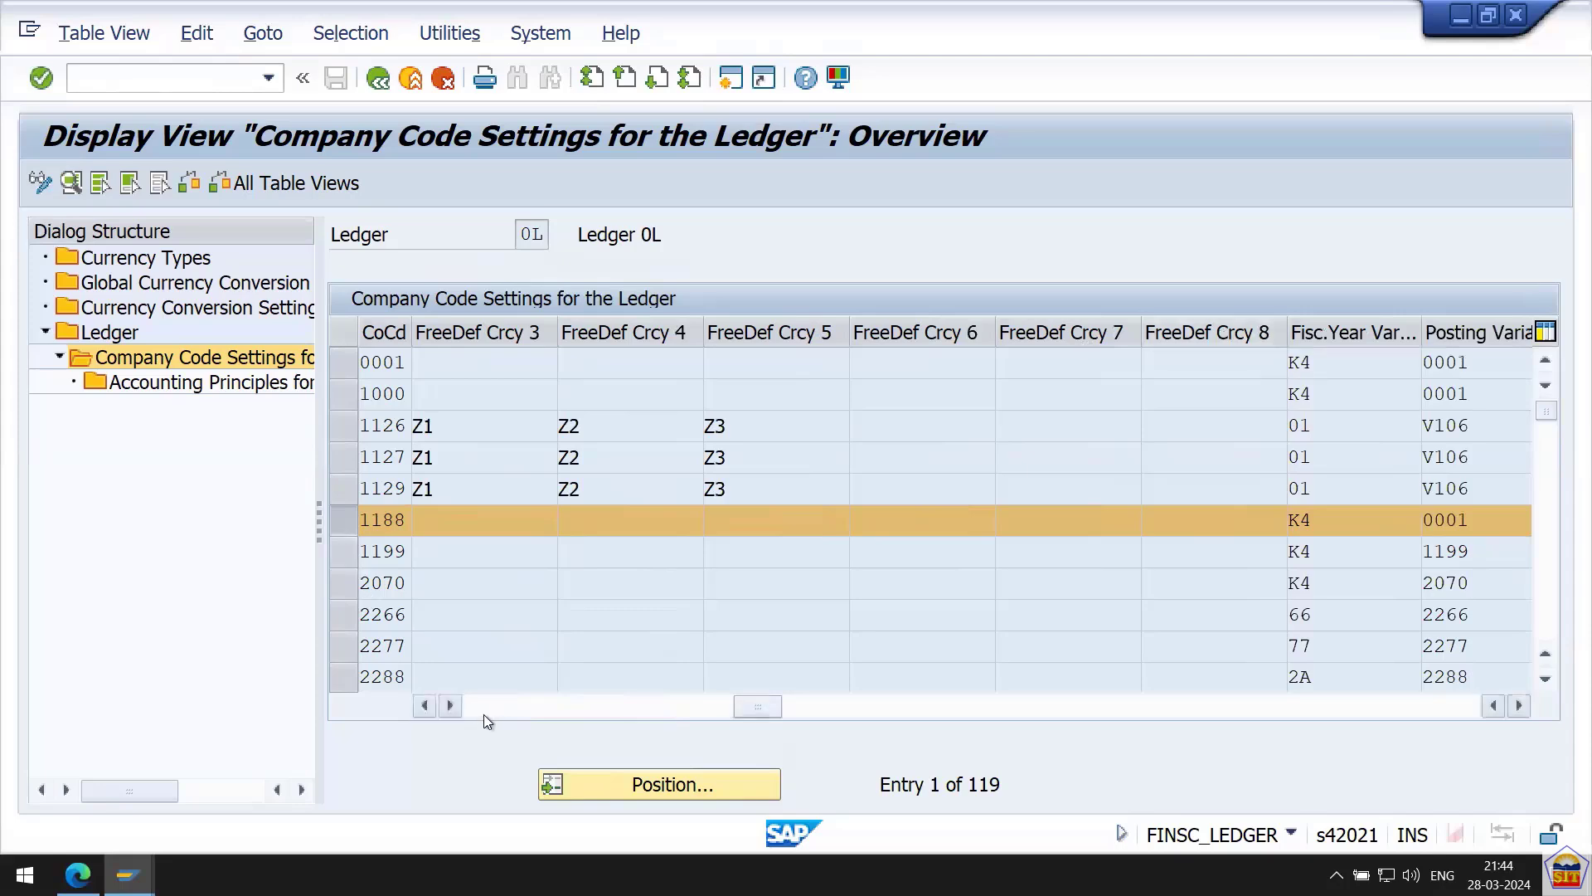
pyautogui.click(484, 714)
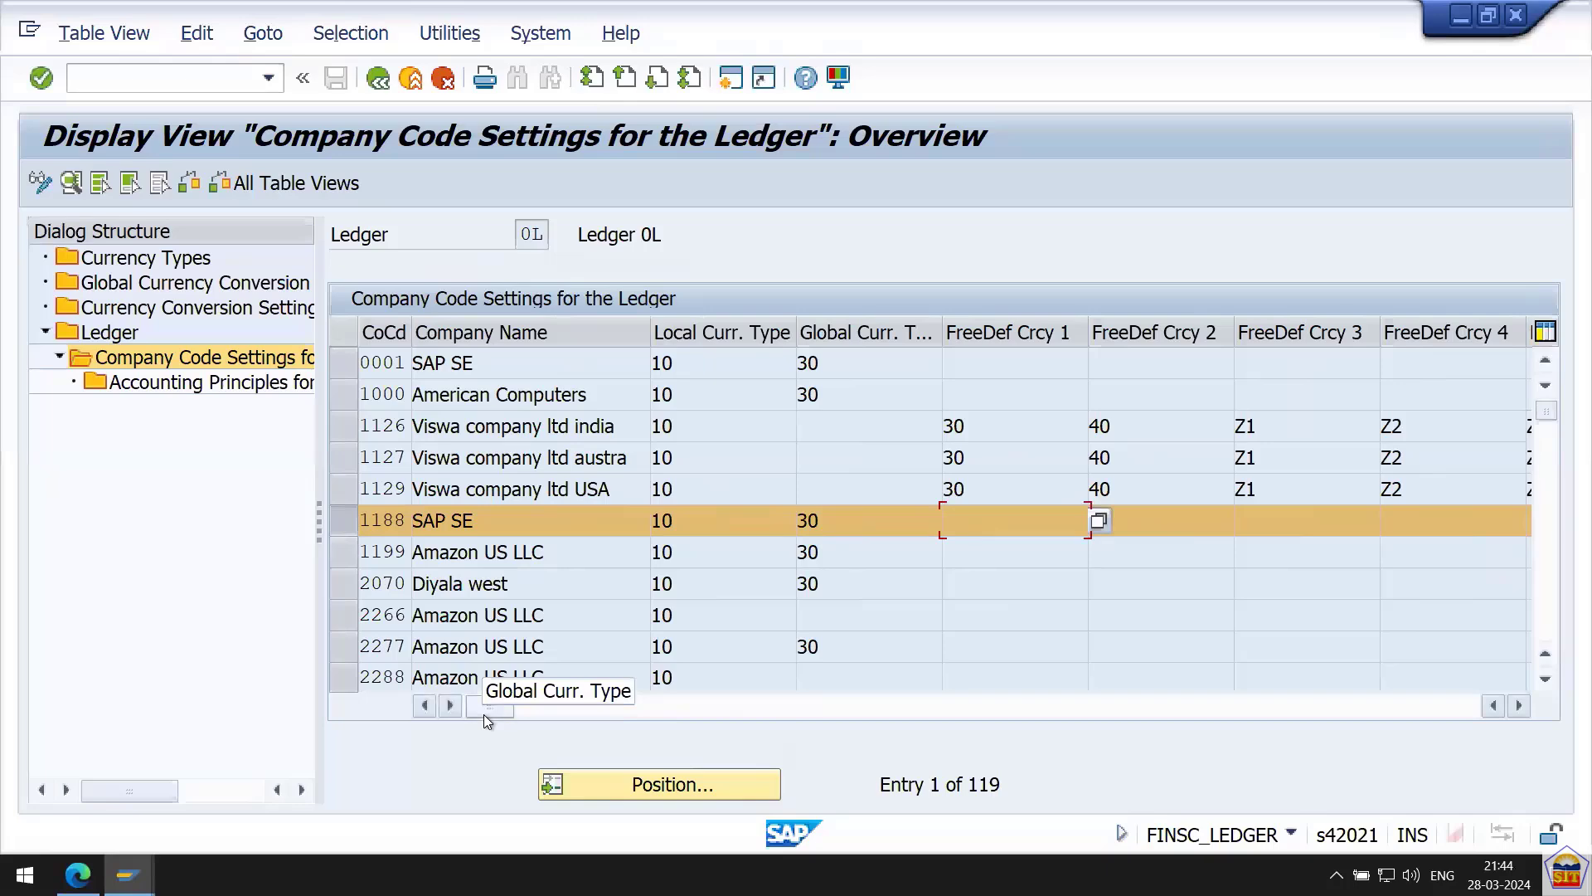
pyautogui.click(1435, 709)
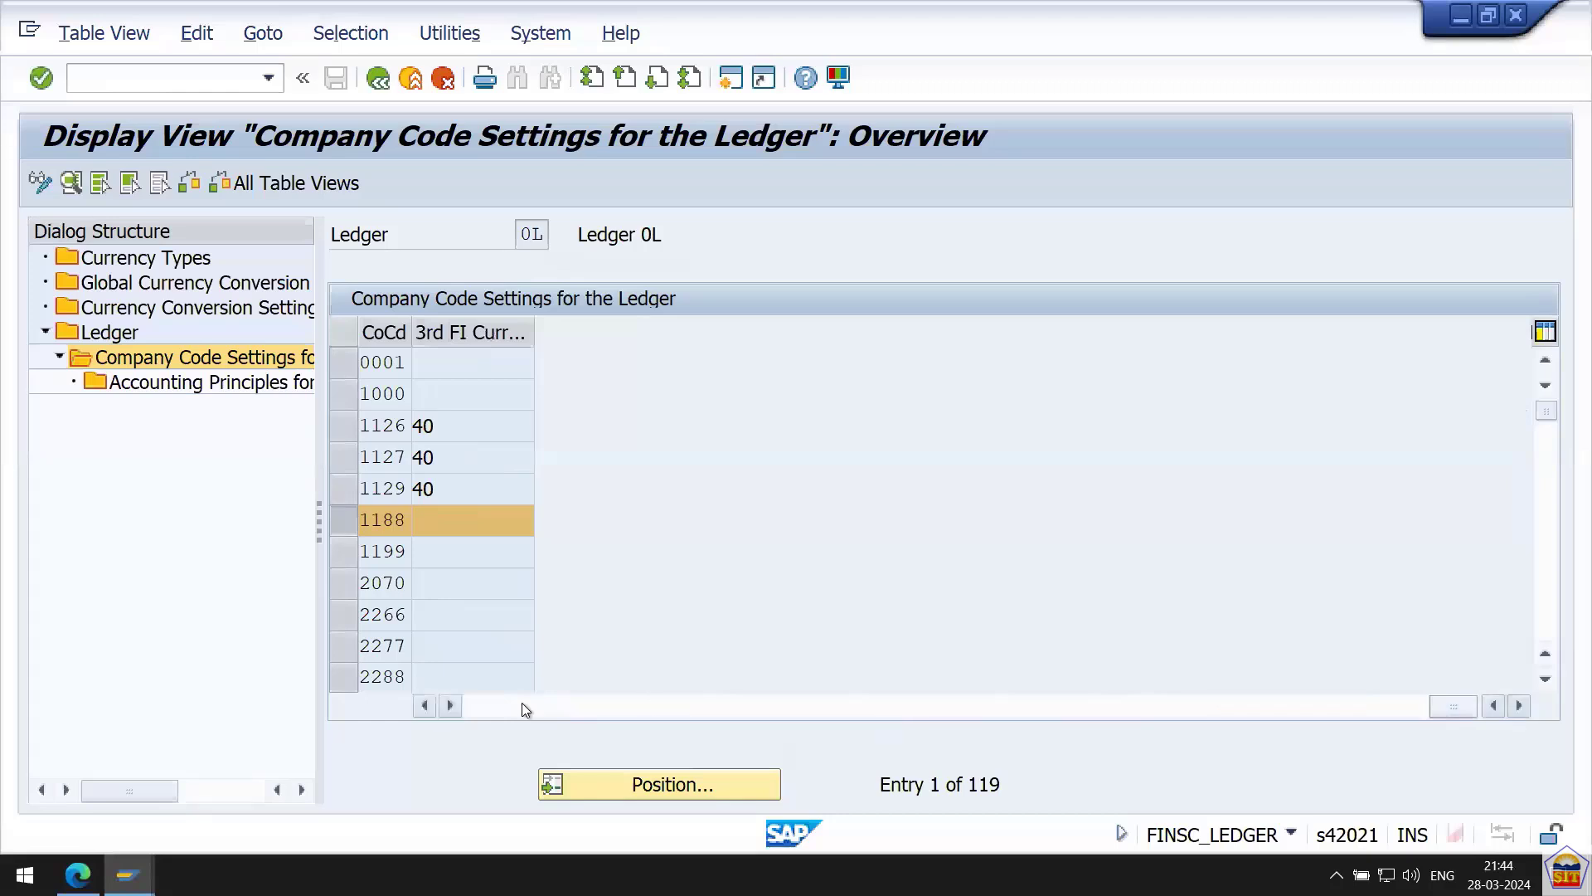
pyautogui.click(424, 706)
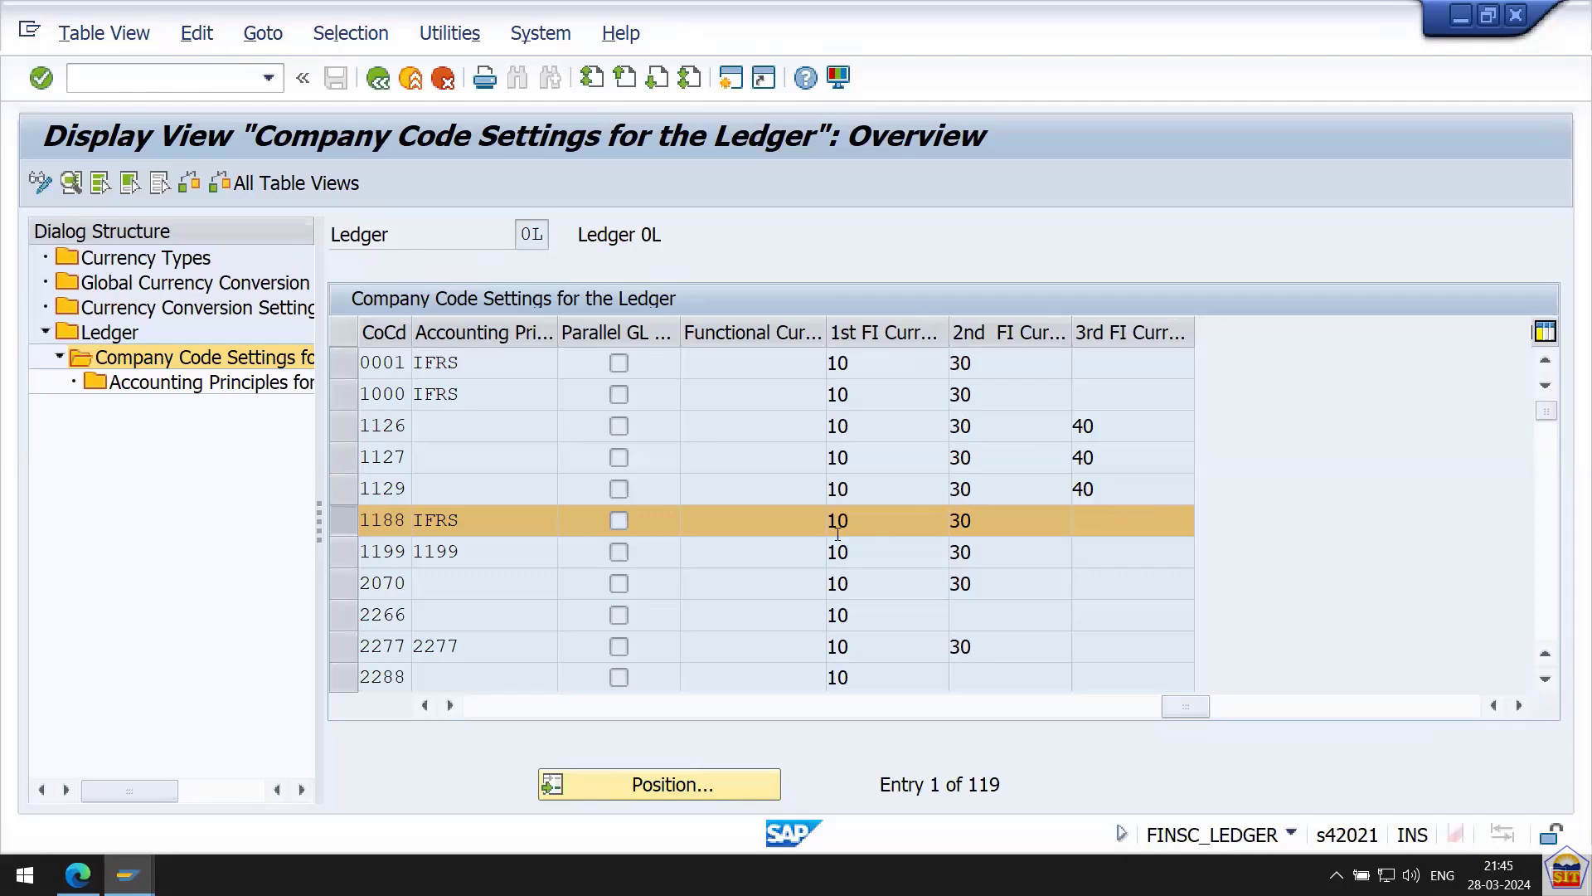
pyautogui.click(346, 524)
# Review company code 1129's freely defined currencies and open its details.
pyautogui.click(347, 490)
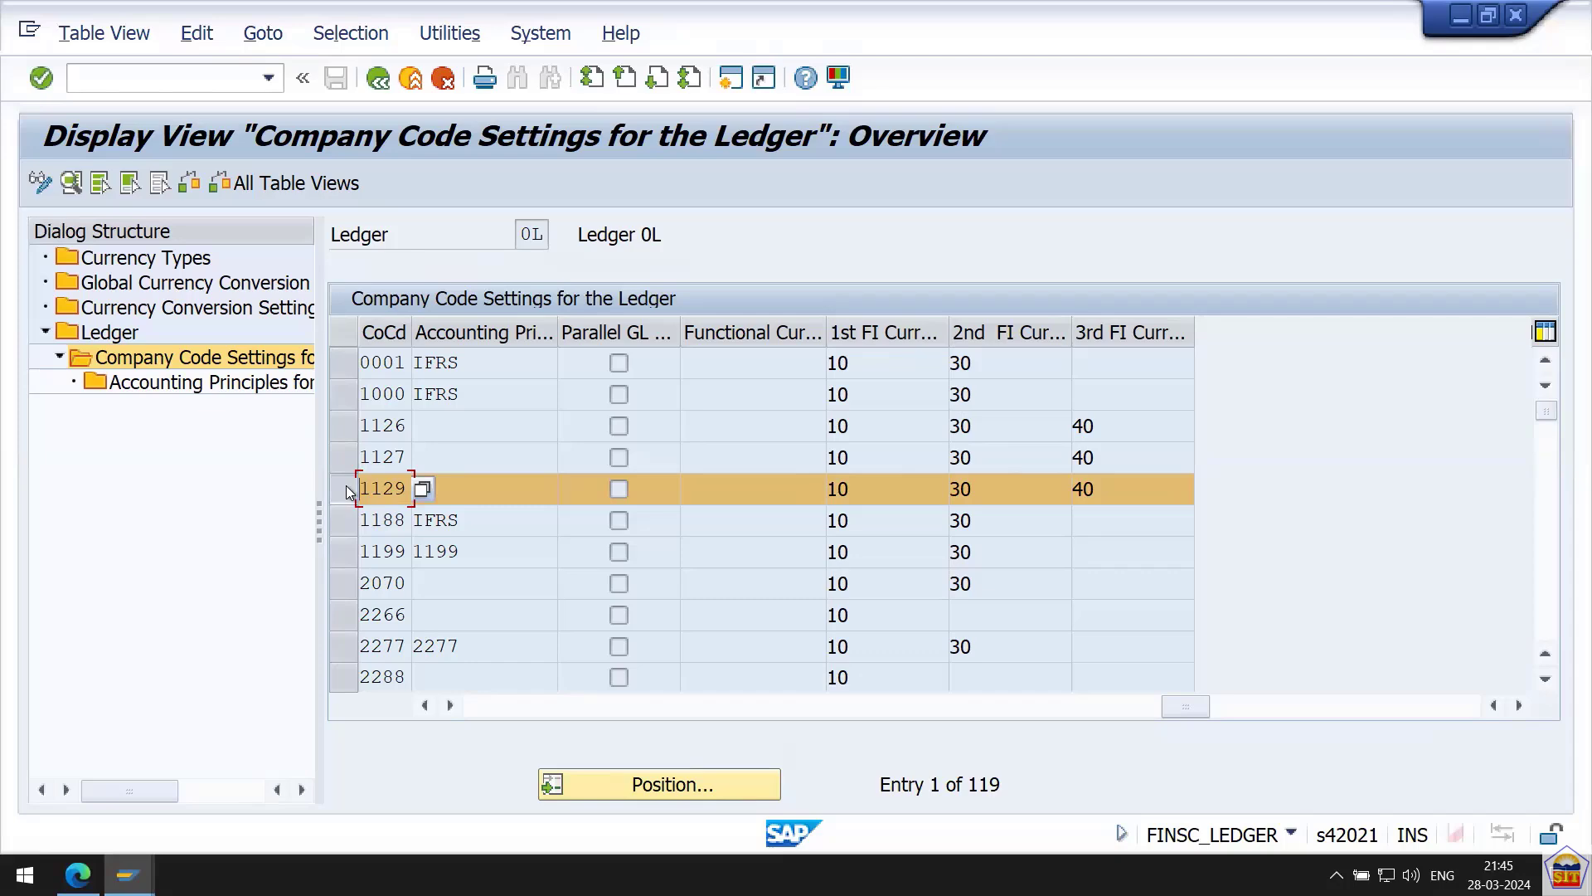
pyautogui.click(505, 711)
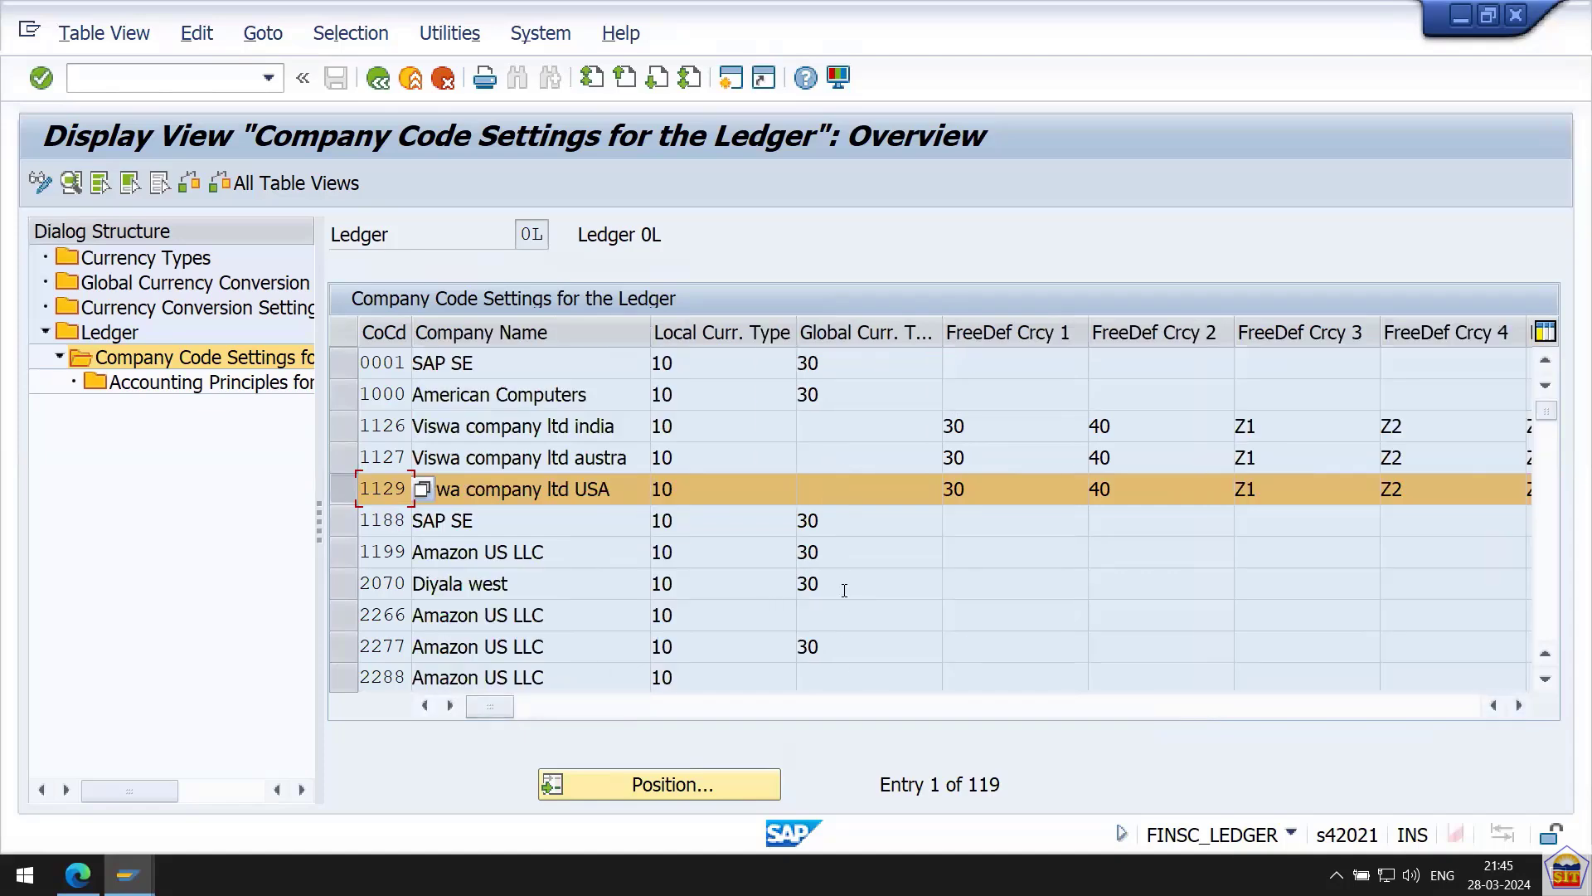
pyautogui.click(1046, 497)
pyautogui.click(1195, 490)
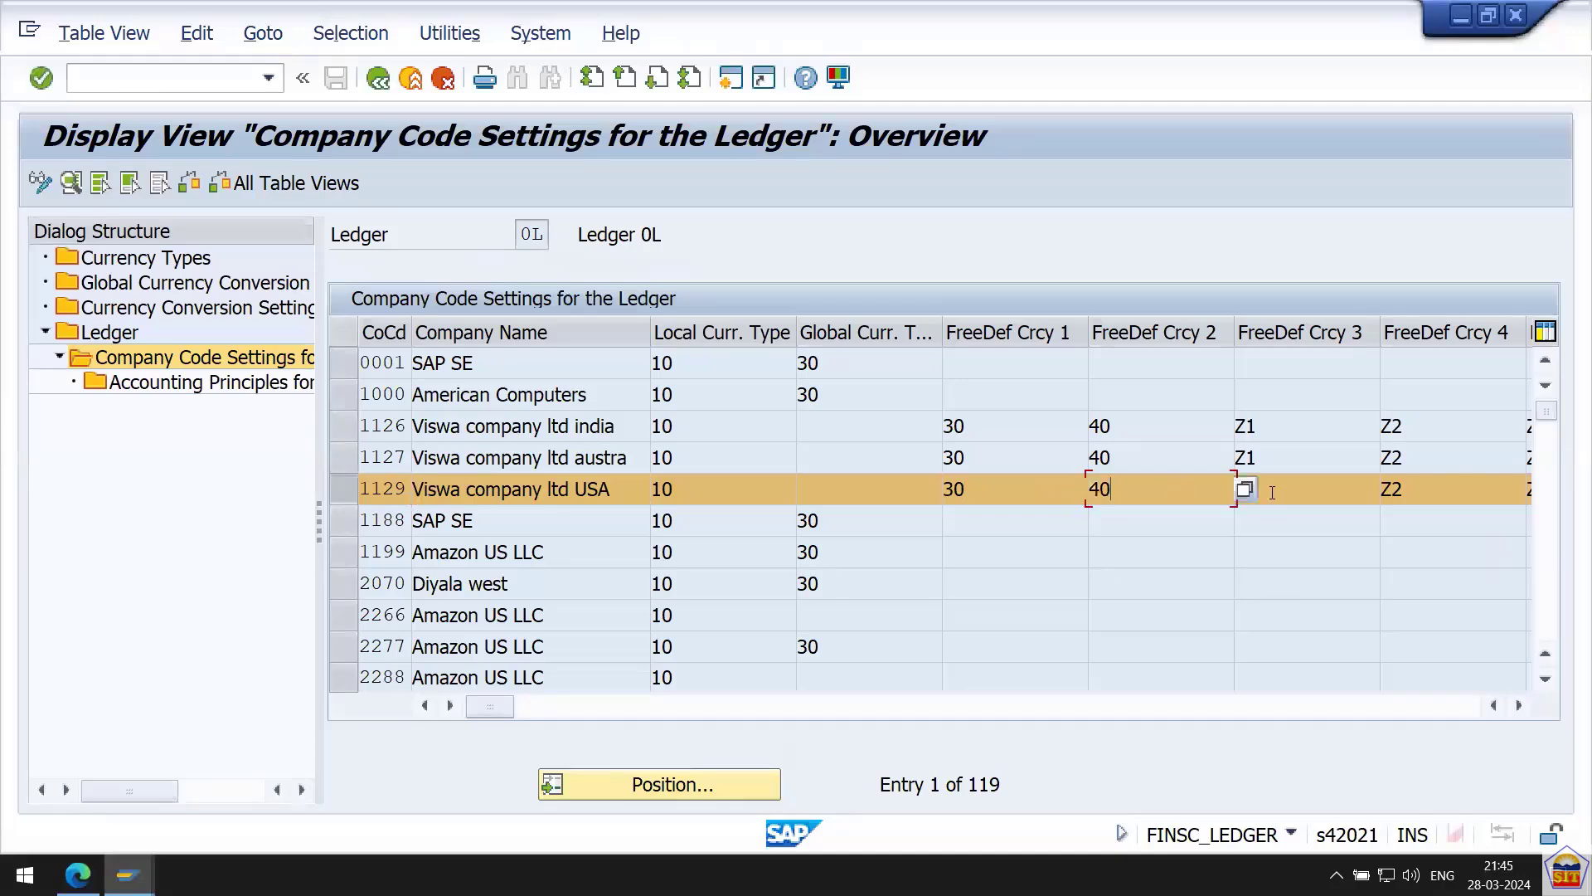
pyautogui.press('Tab')
pyautogui.press('Tab')
pyautogui.click(338, 491)
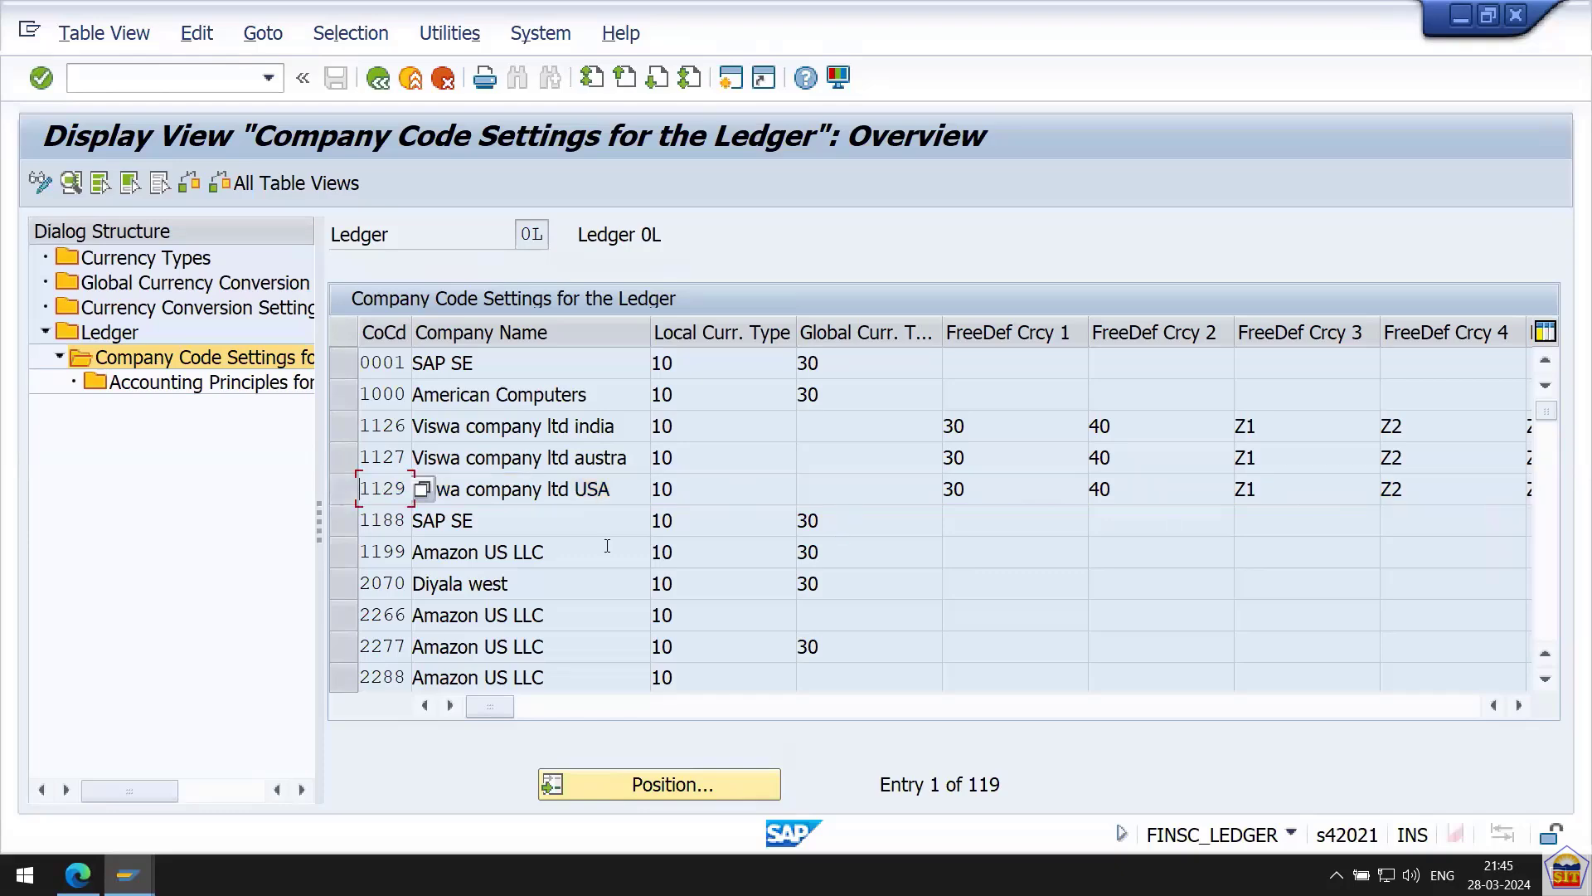
pyautogui.doubleClick(398, 489)
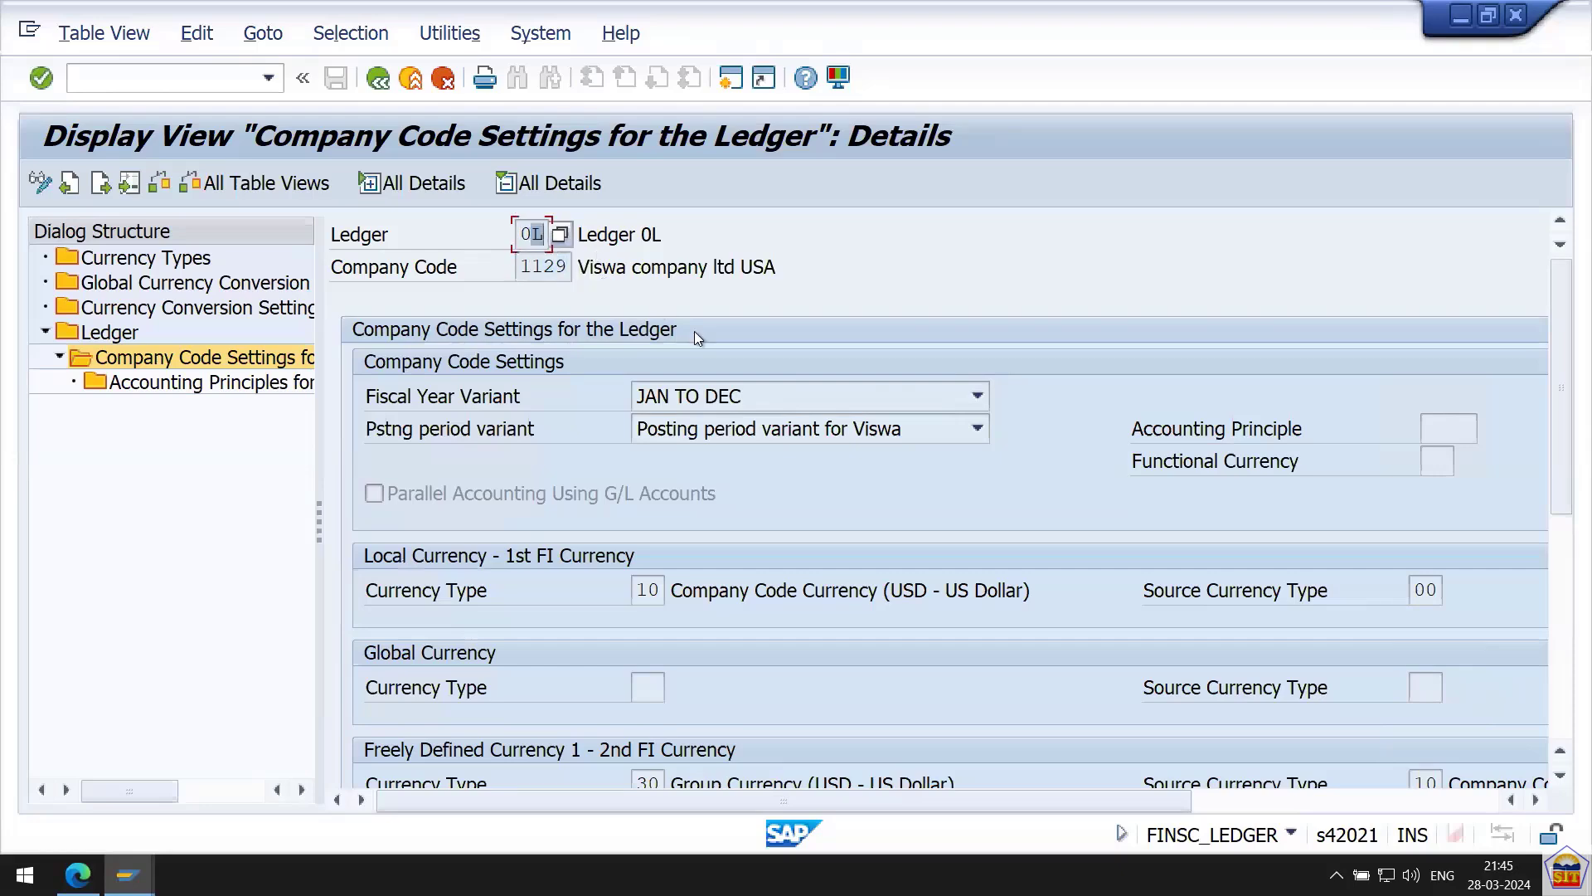
pyautogui.click(779, 395)
pyautogui.click(779, 396)
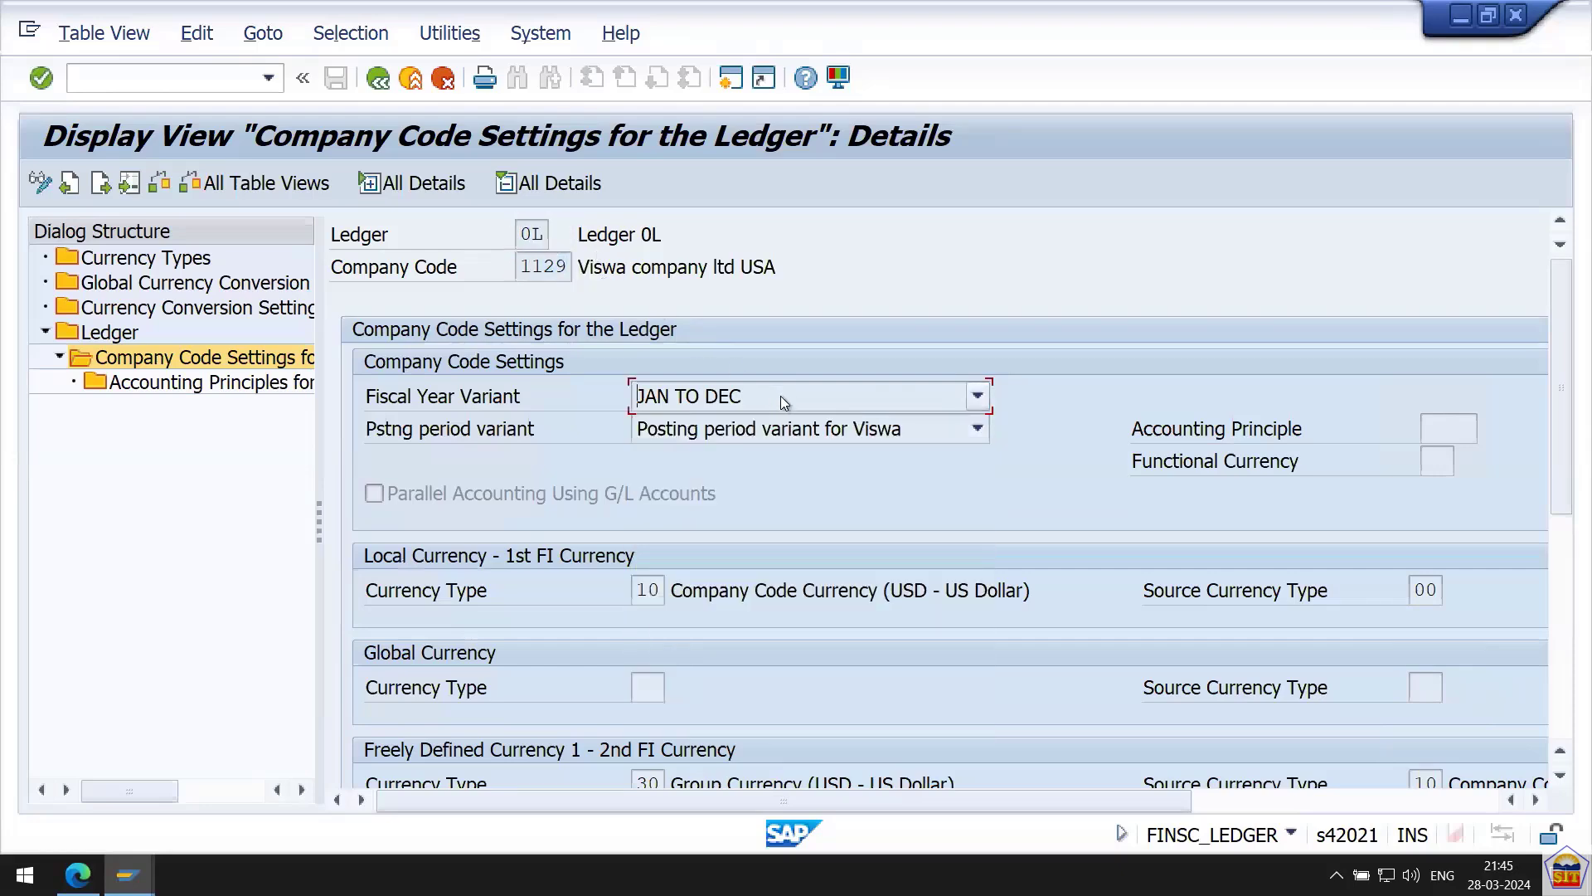
pyautogui.click(800, 435)
pyautogui.click(1042, 476)
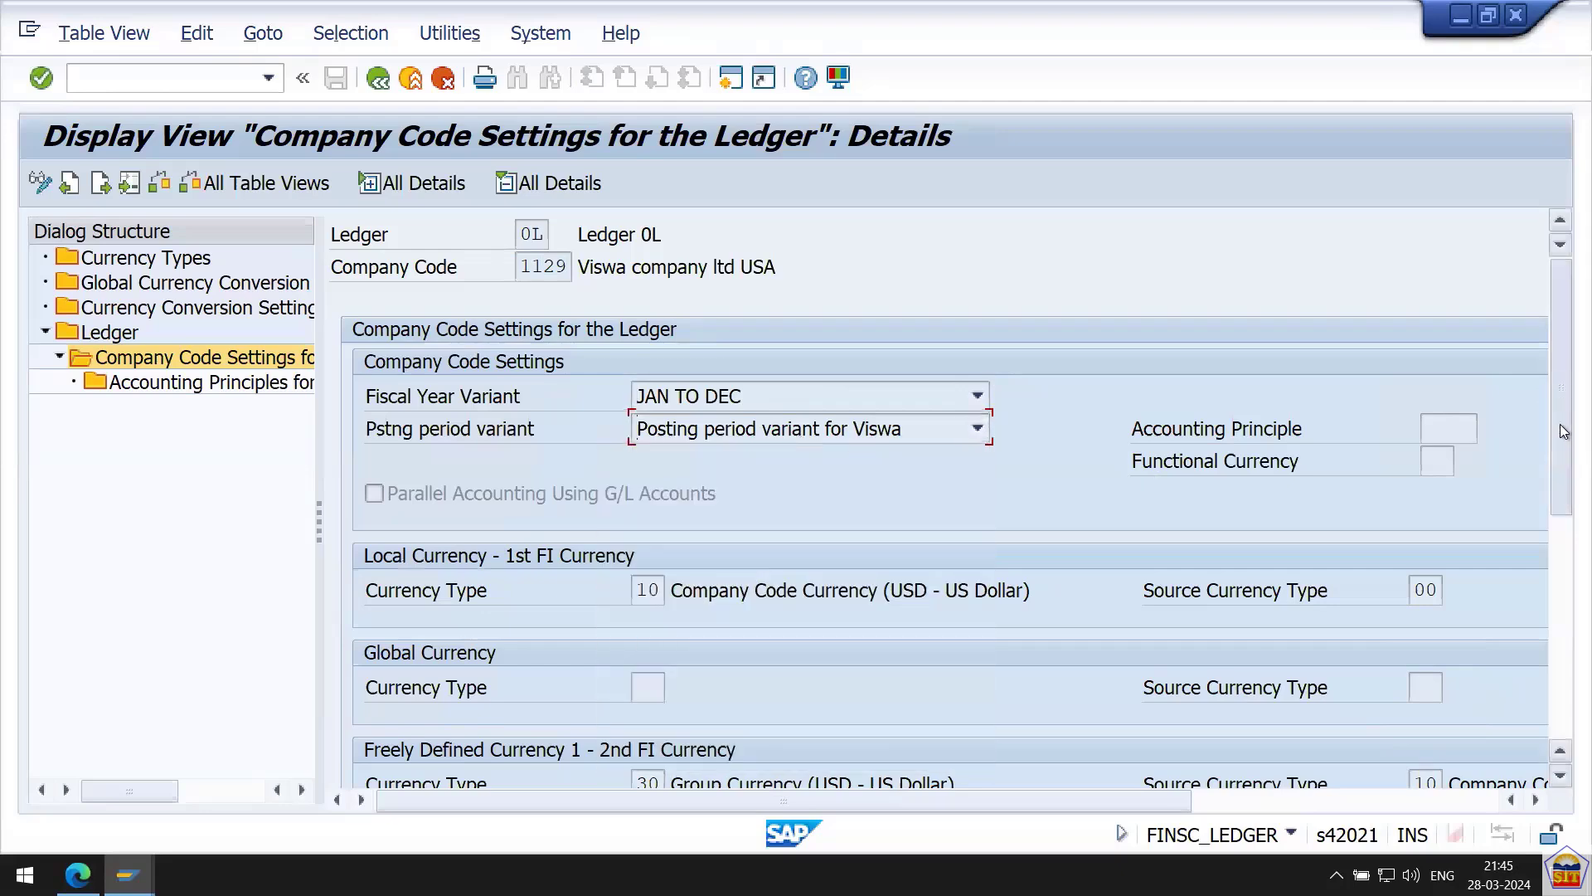
pyautogui.scroll(-3, 1563, 431)
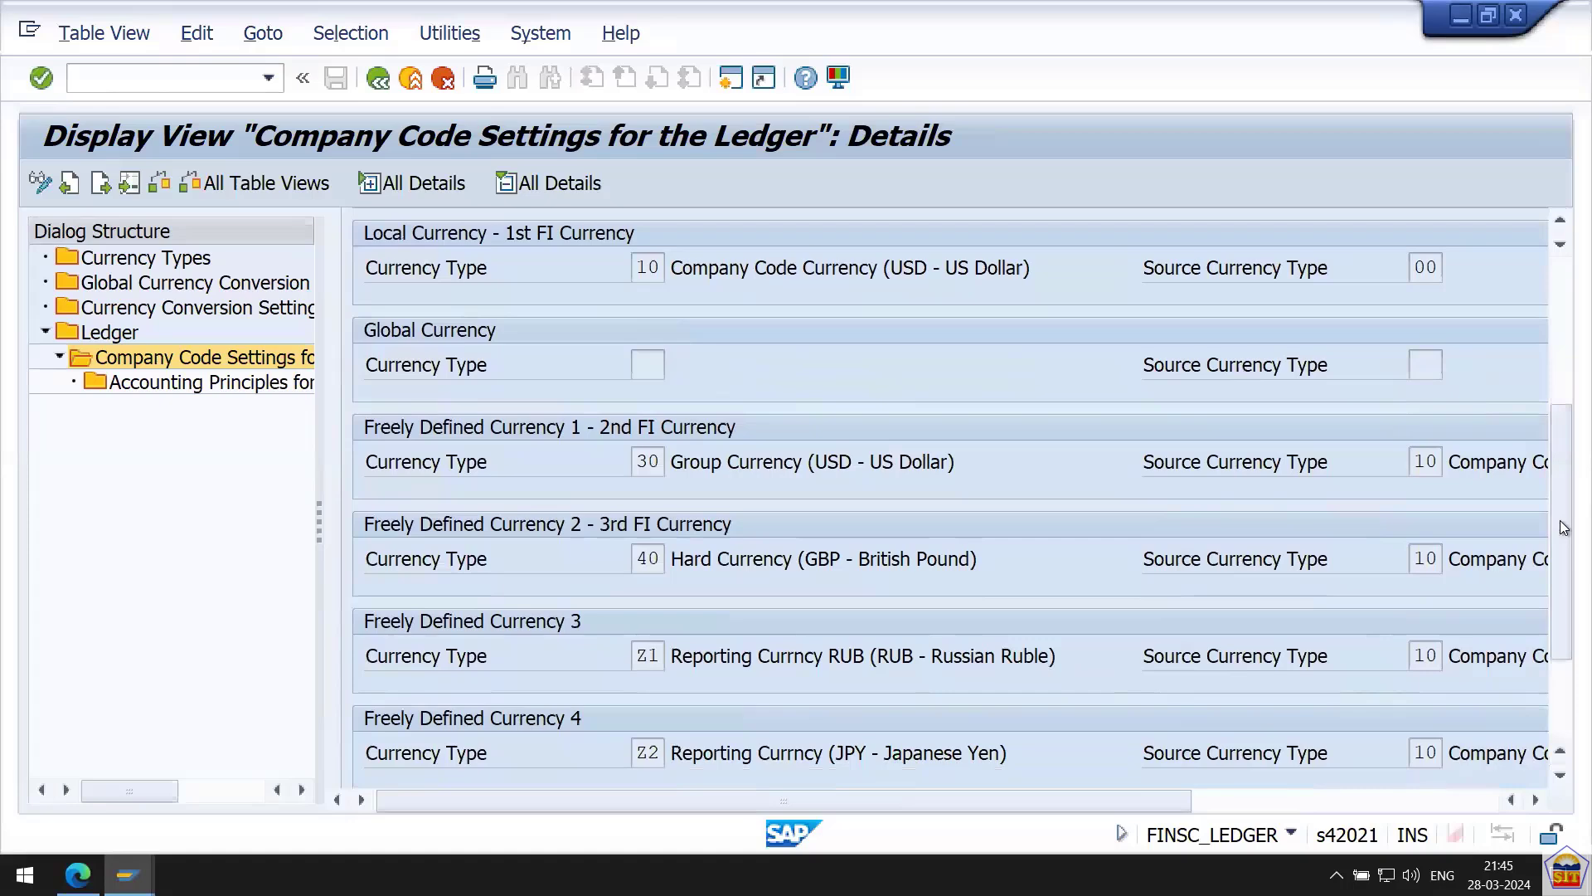
pyautogui.scroll(-3, 1126, 526)
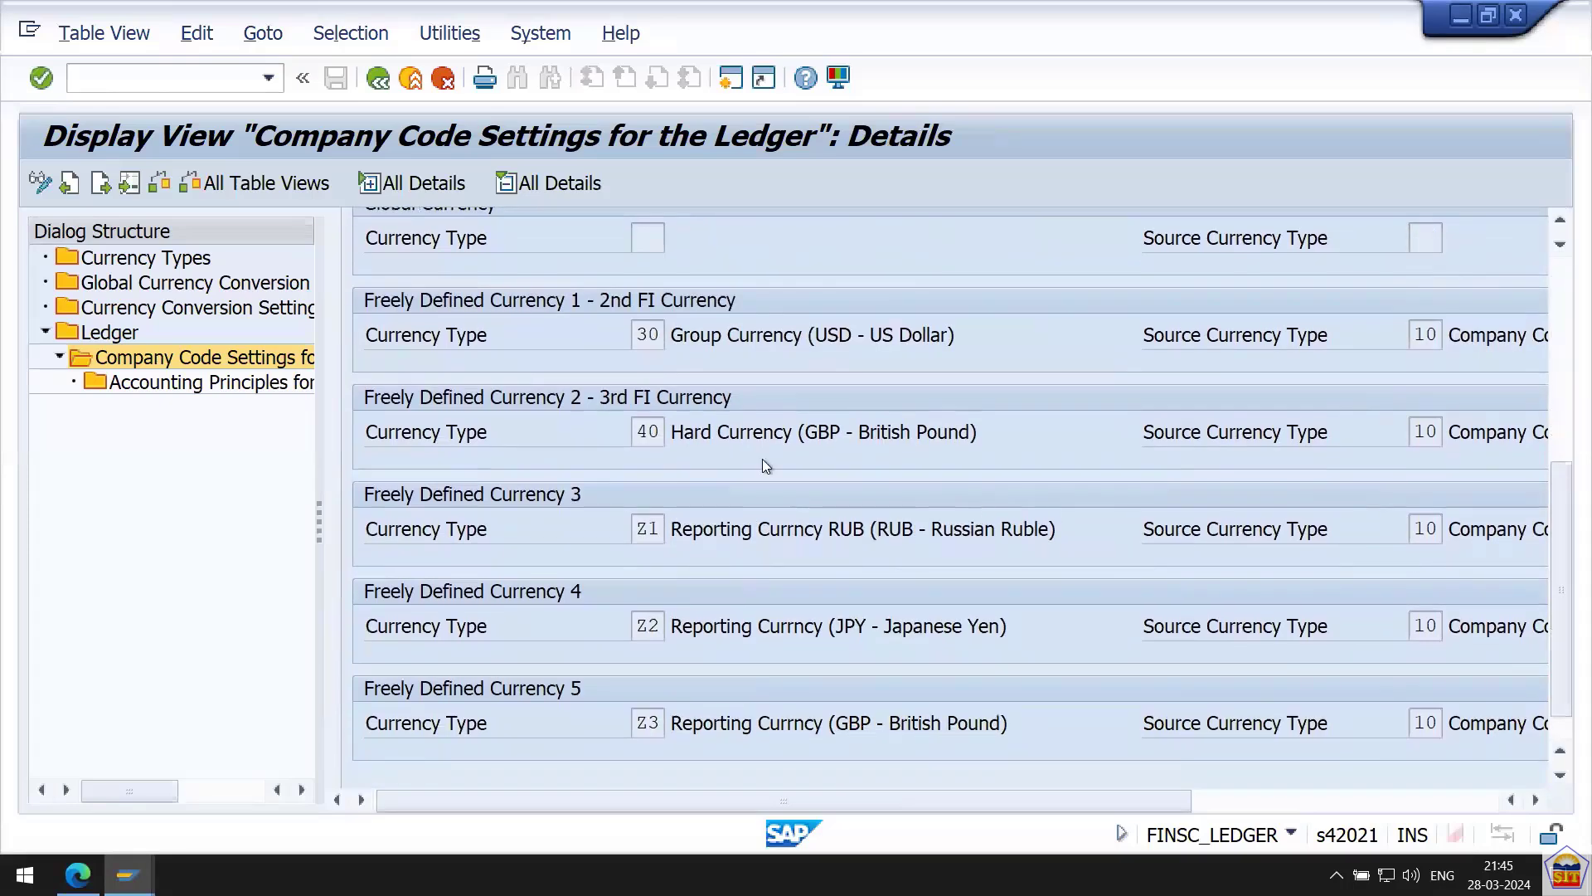
pyautogui.click(637, 335)
pyautogui.hotkey('shift', 'End')
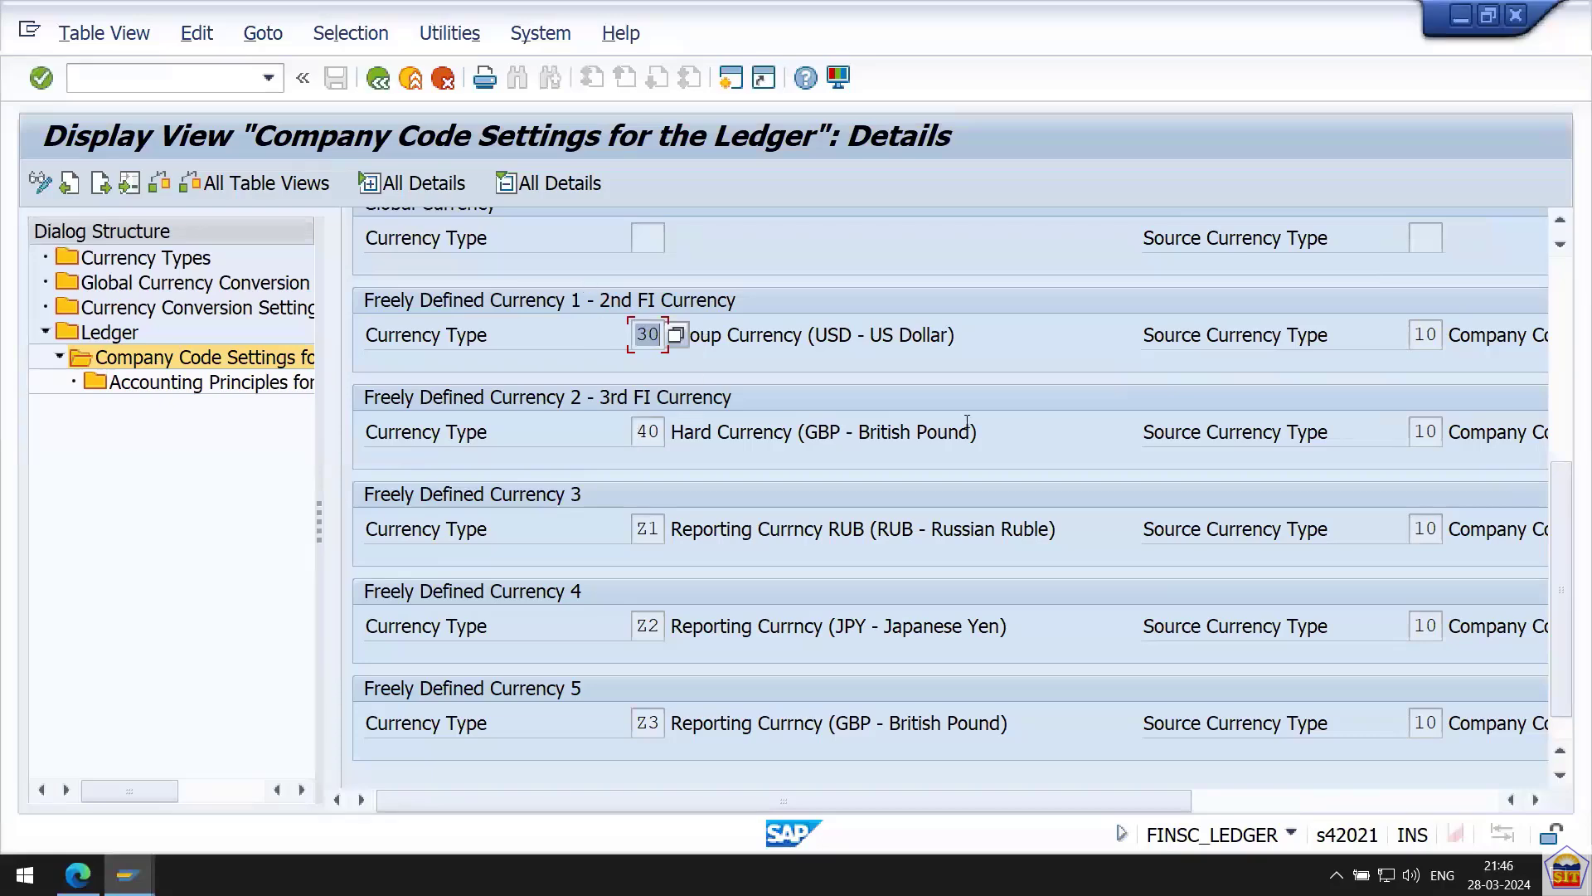
pyautogui.click(832, 435)
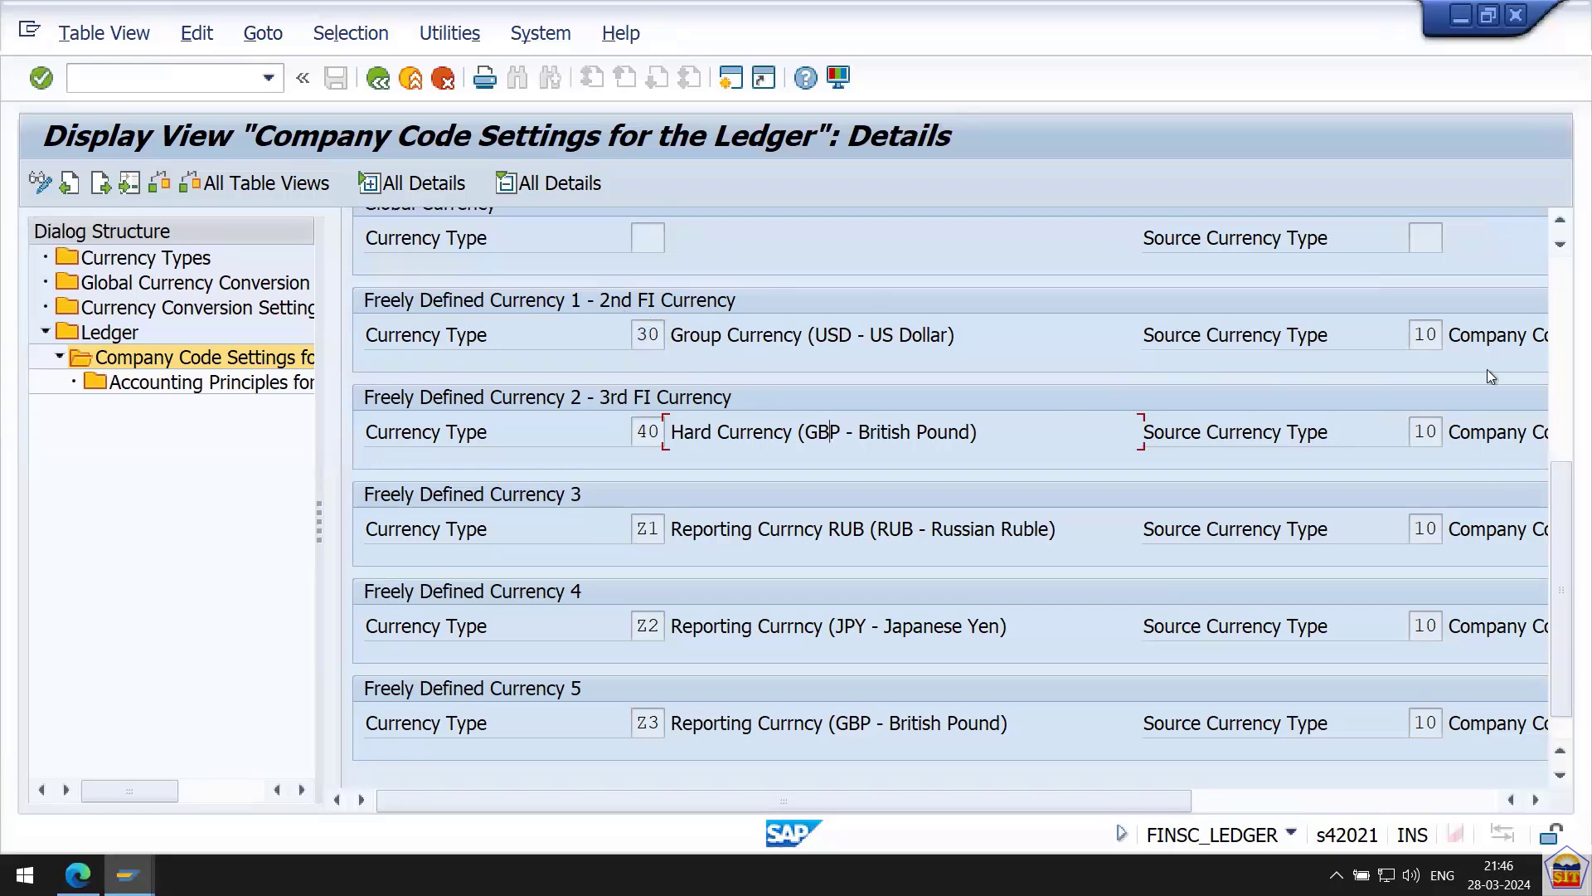
pyautogui.moveTo(1561, 519); pyautogui.dragTo(1562, 384)
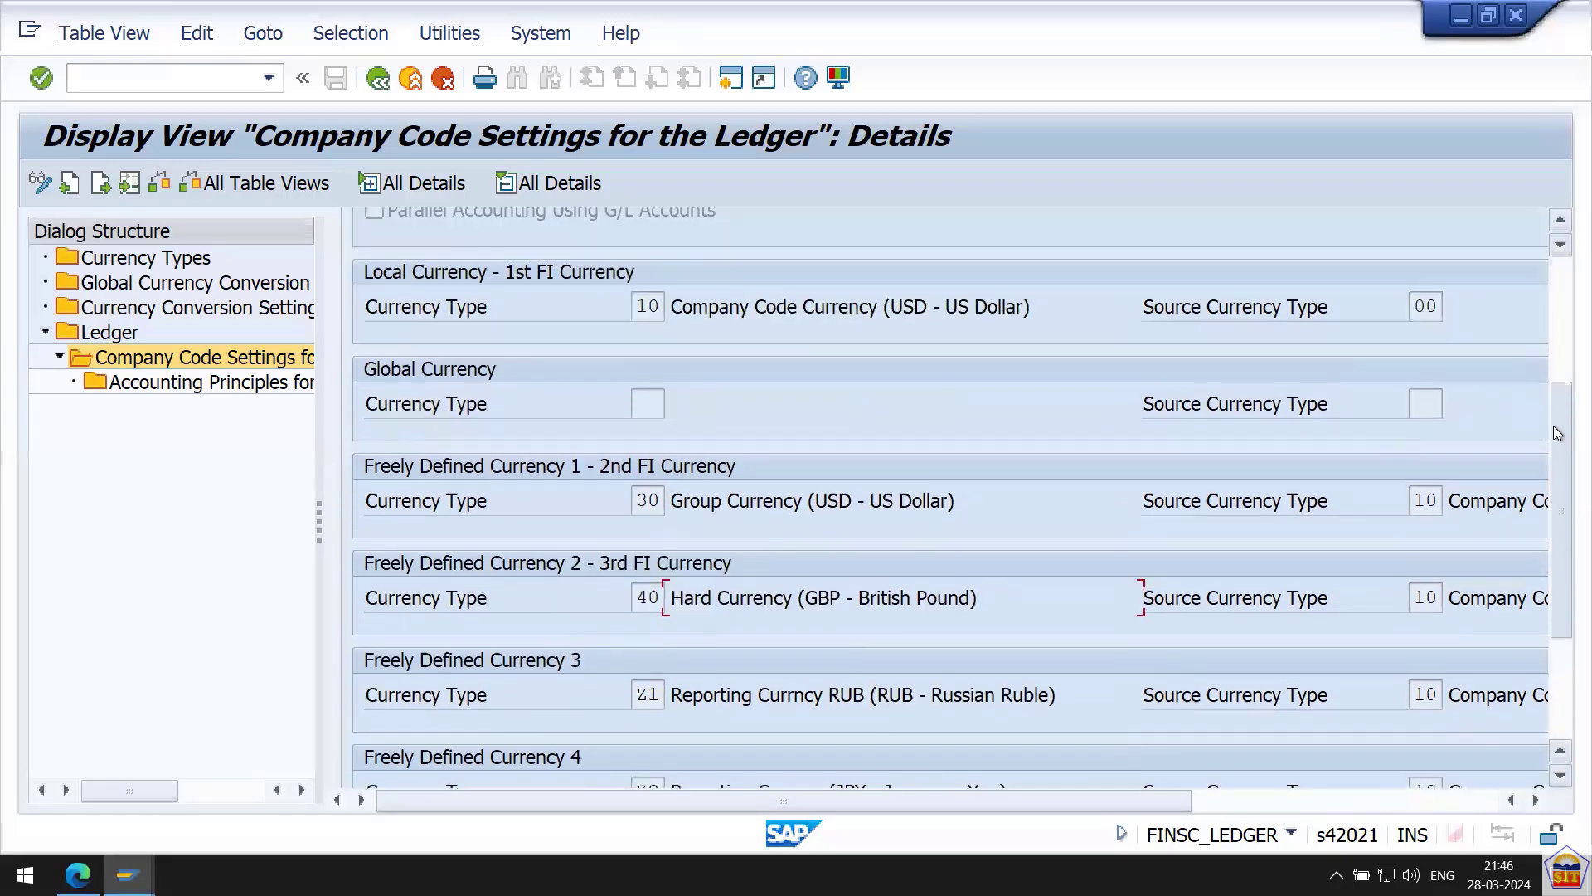
pyautogui.click(644, 334)
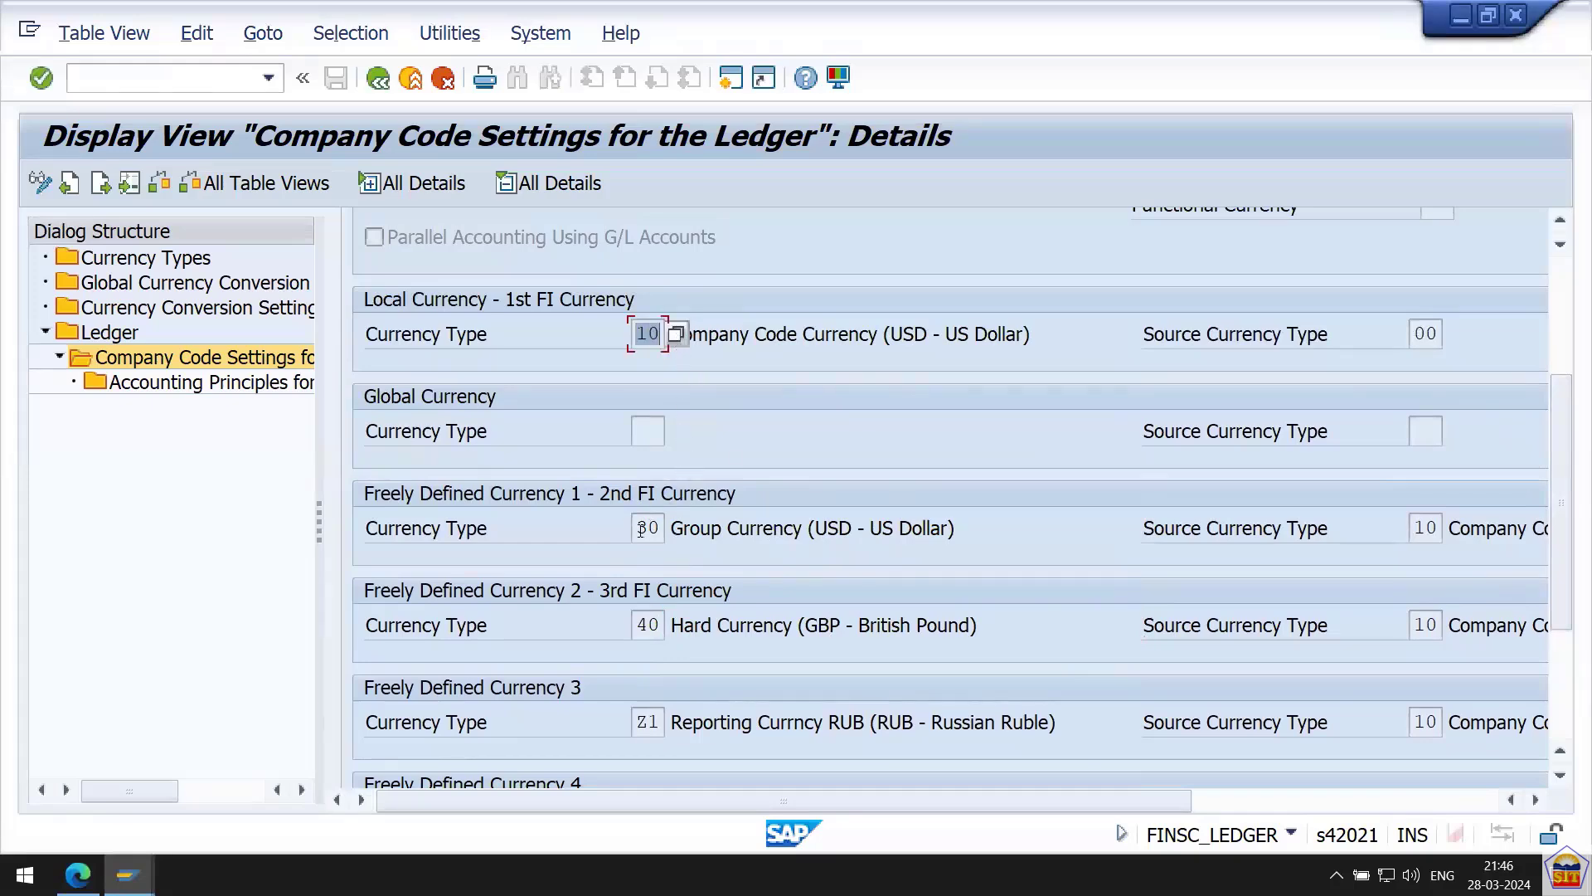
pyautogui.click(641, 529)
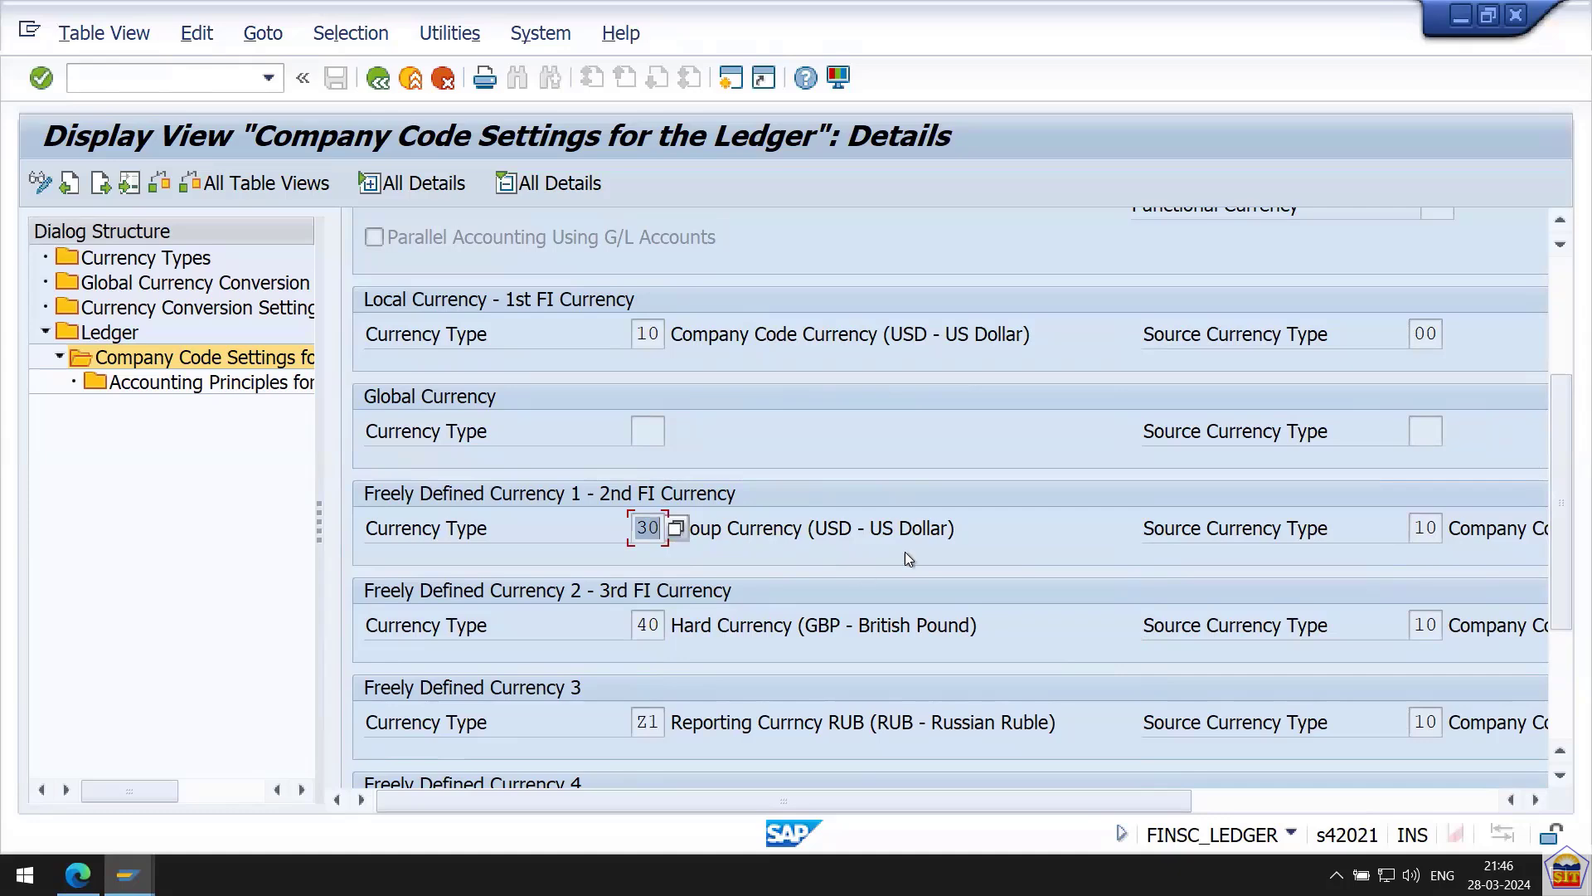
pyautogui.moveTo(1548, 471); pyautogui.dragTo(1561, 531)
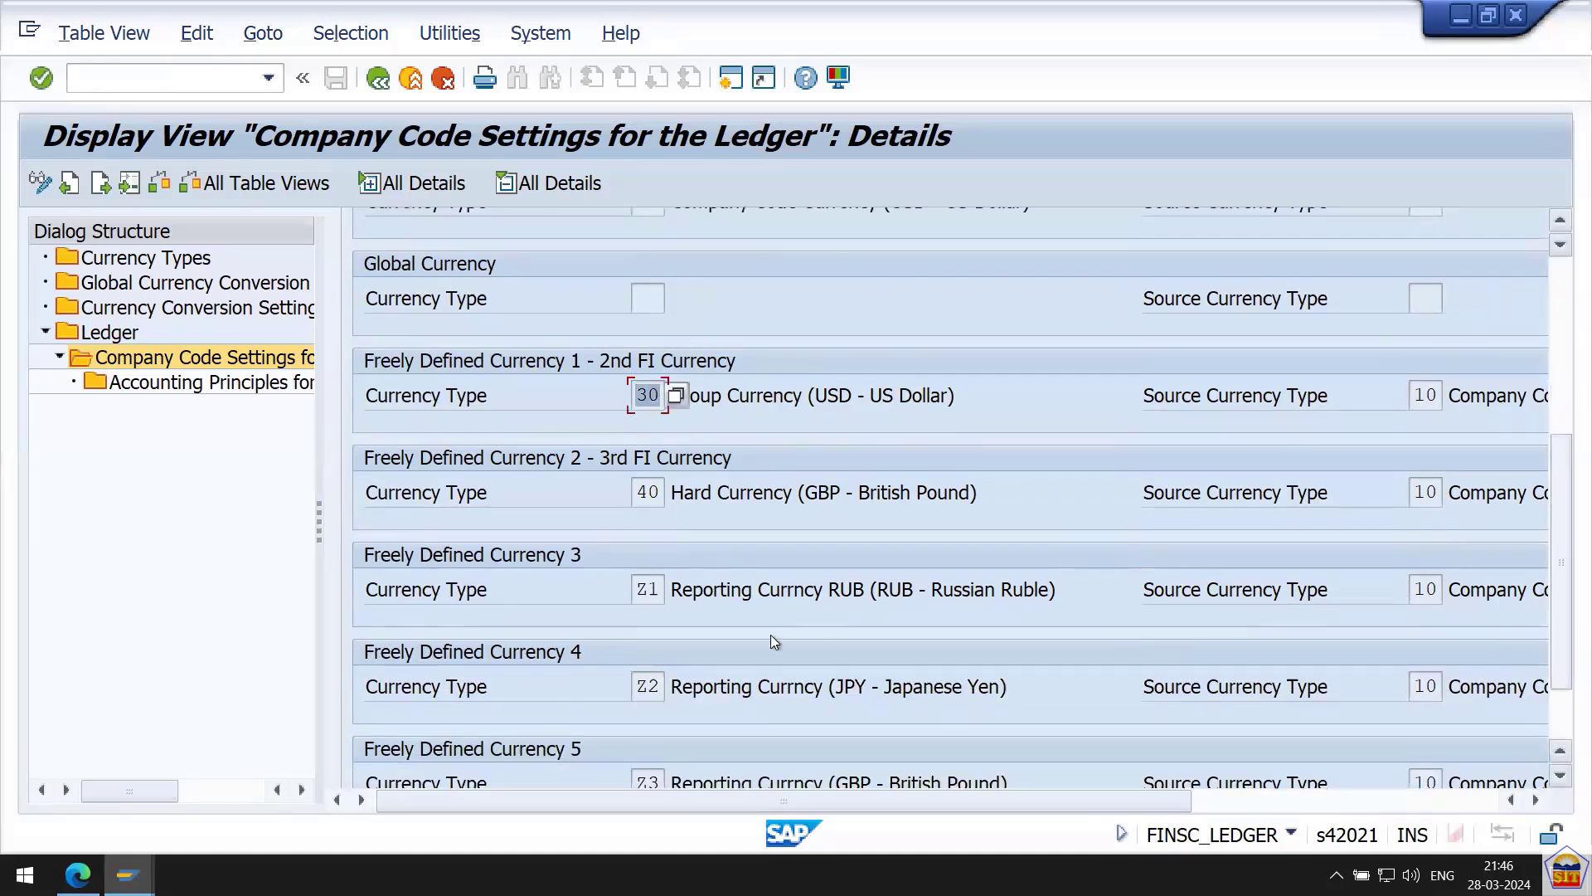
pyautogui.click(649, 493)
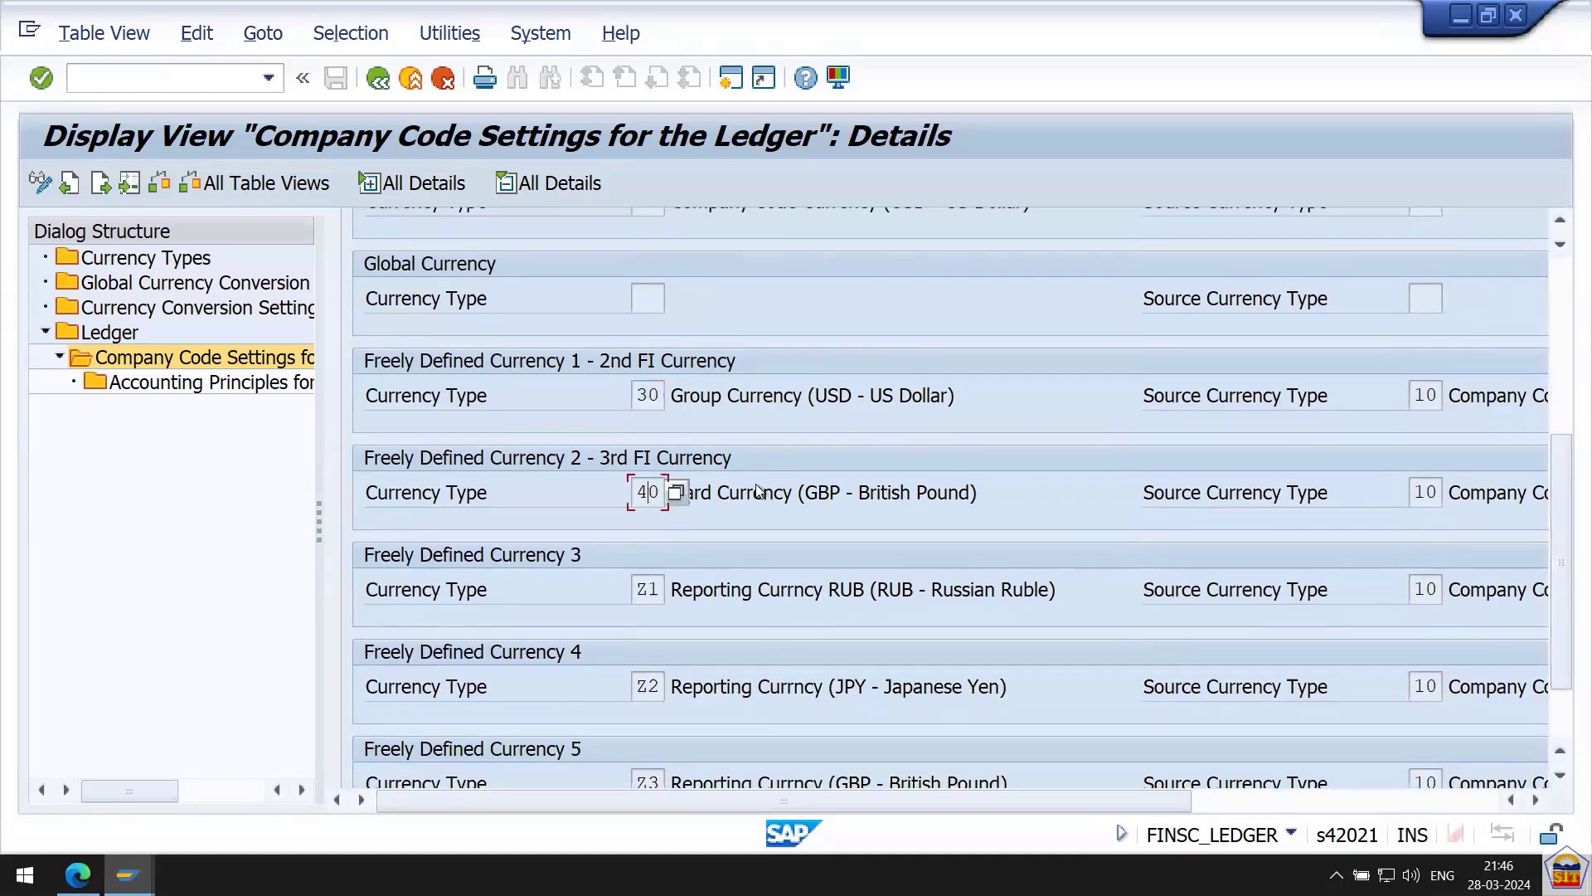
pyautogui.moveTo(826, 491); pyautogui.dragTo(915, 492)
pyautogui.moveTo(826, 396); pyautogui.dragTo(926, 396)
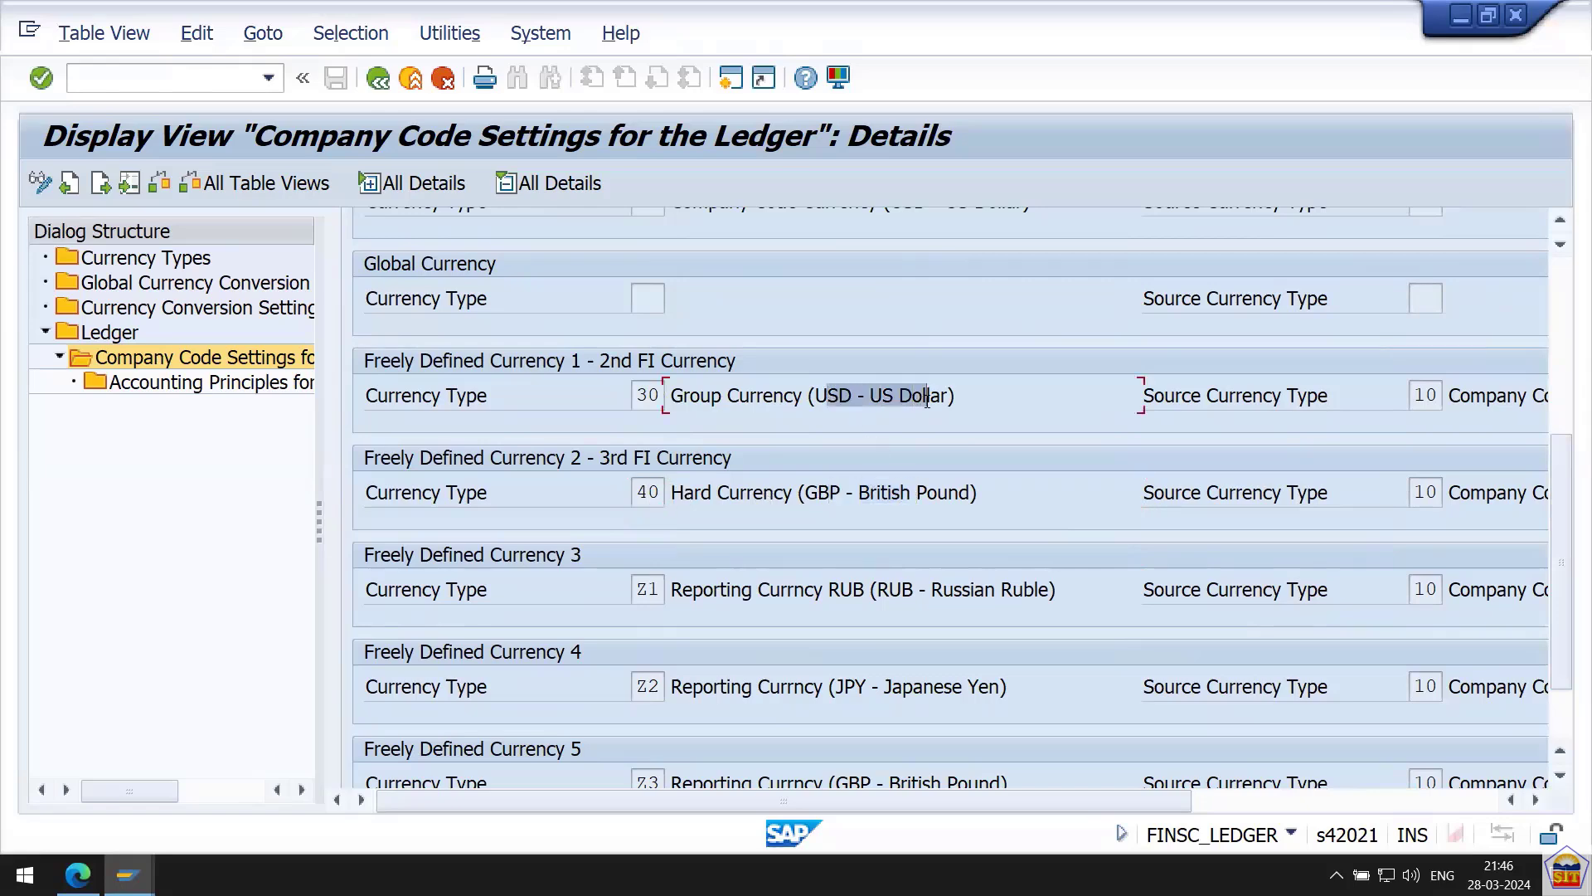
pyautogui.scroll(2, 1551, 476)
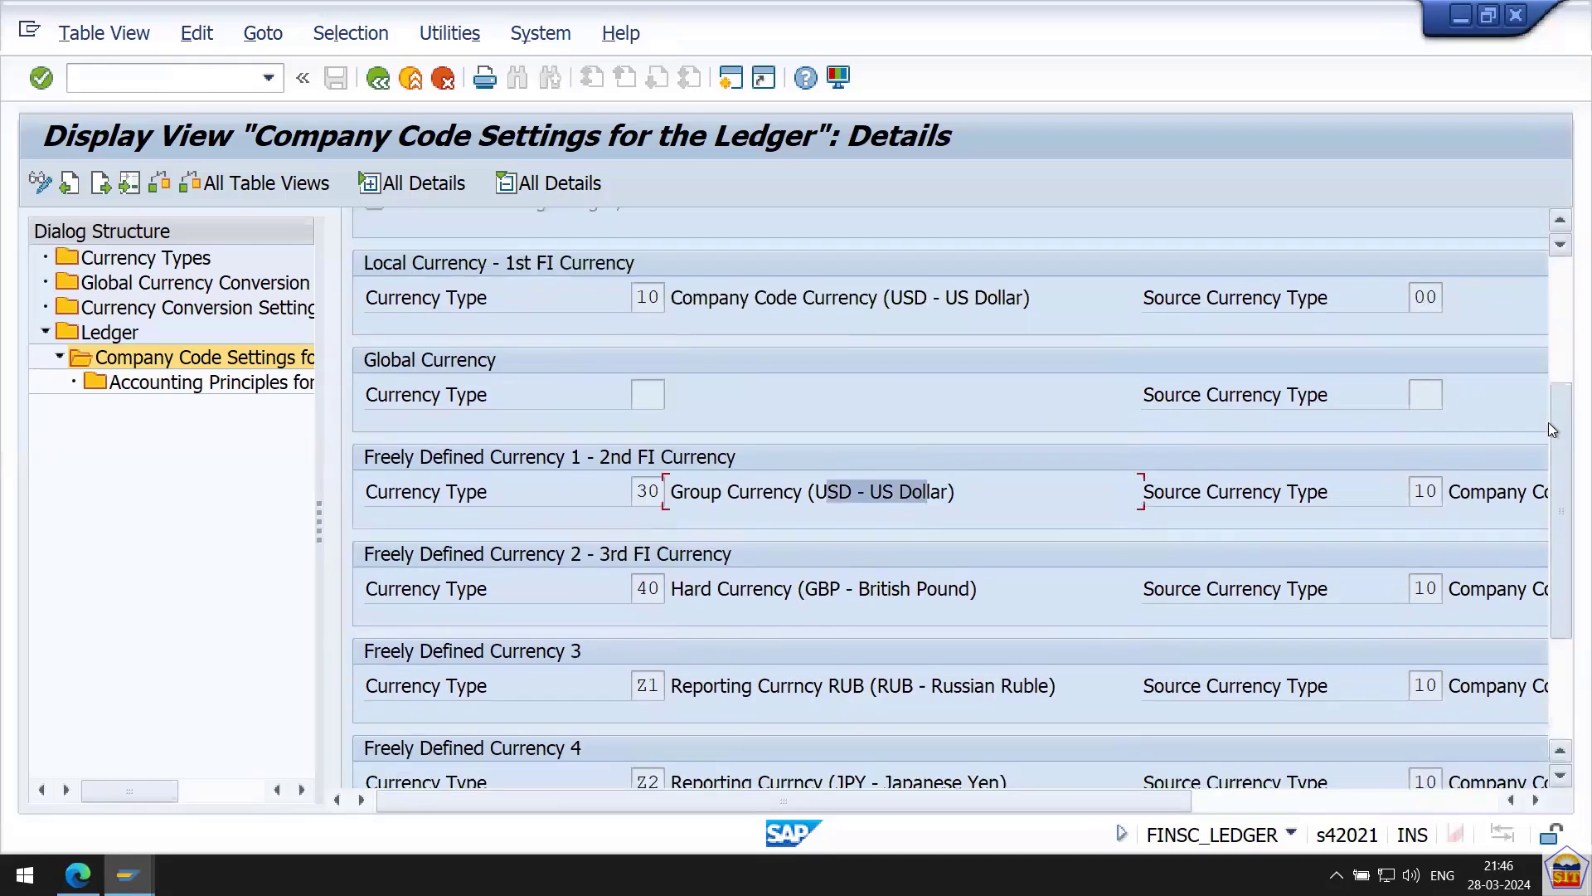
pyautogui.moveTo(799, 381); pyautogui.dragTo(959, 381)
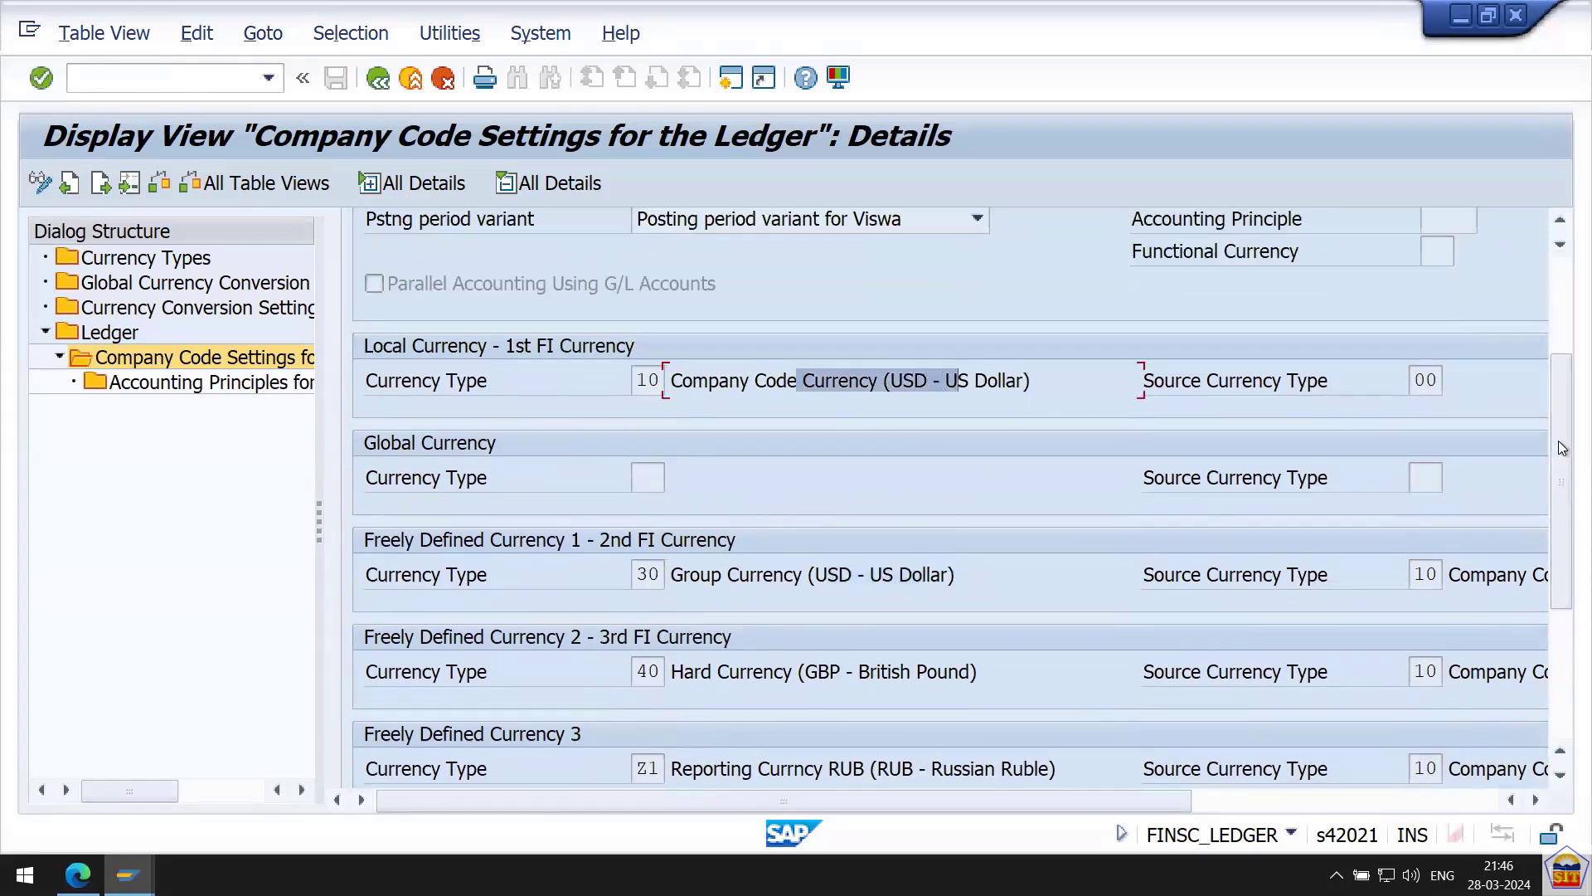
pyautogui.moveTo(1561, 454); pyautogui.dragTo(1563, 636)
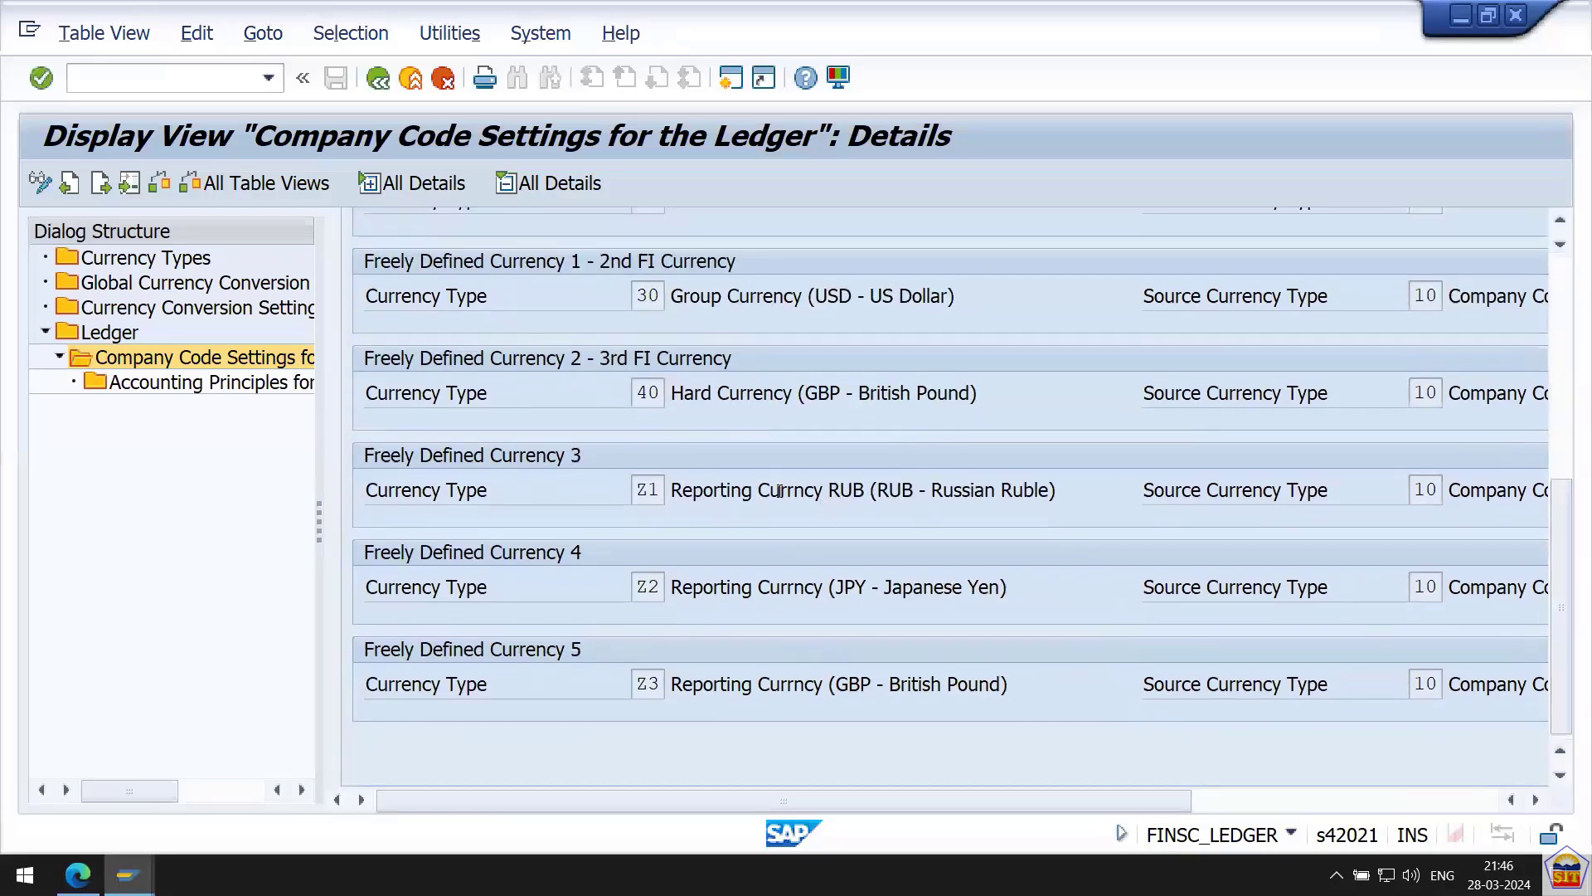
pyautogui.moveTo(779, 491); pyautogui.dragTo(896, 506)
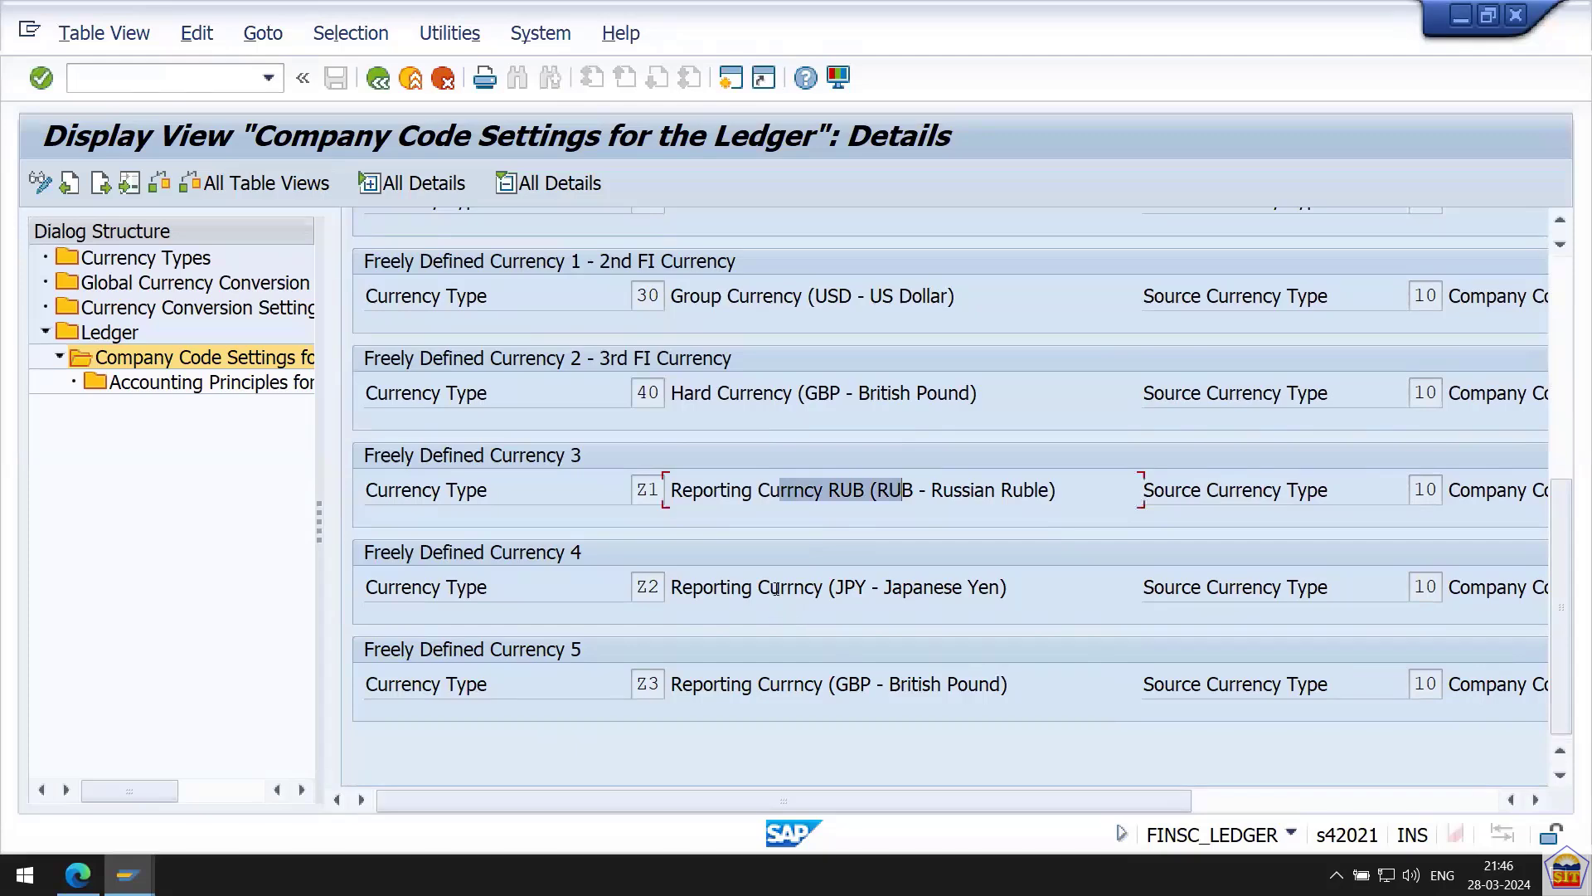
pyautogui.moveTo(780, 587); pyautogui.dragTo(923, 591)
pyautogui.moveTo(795, 685); pyautogui.dragTo(931, 685)
pyautogui.moveTo(797, 493); pyautogui.dragTo(946, 481)
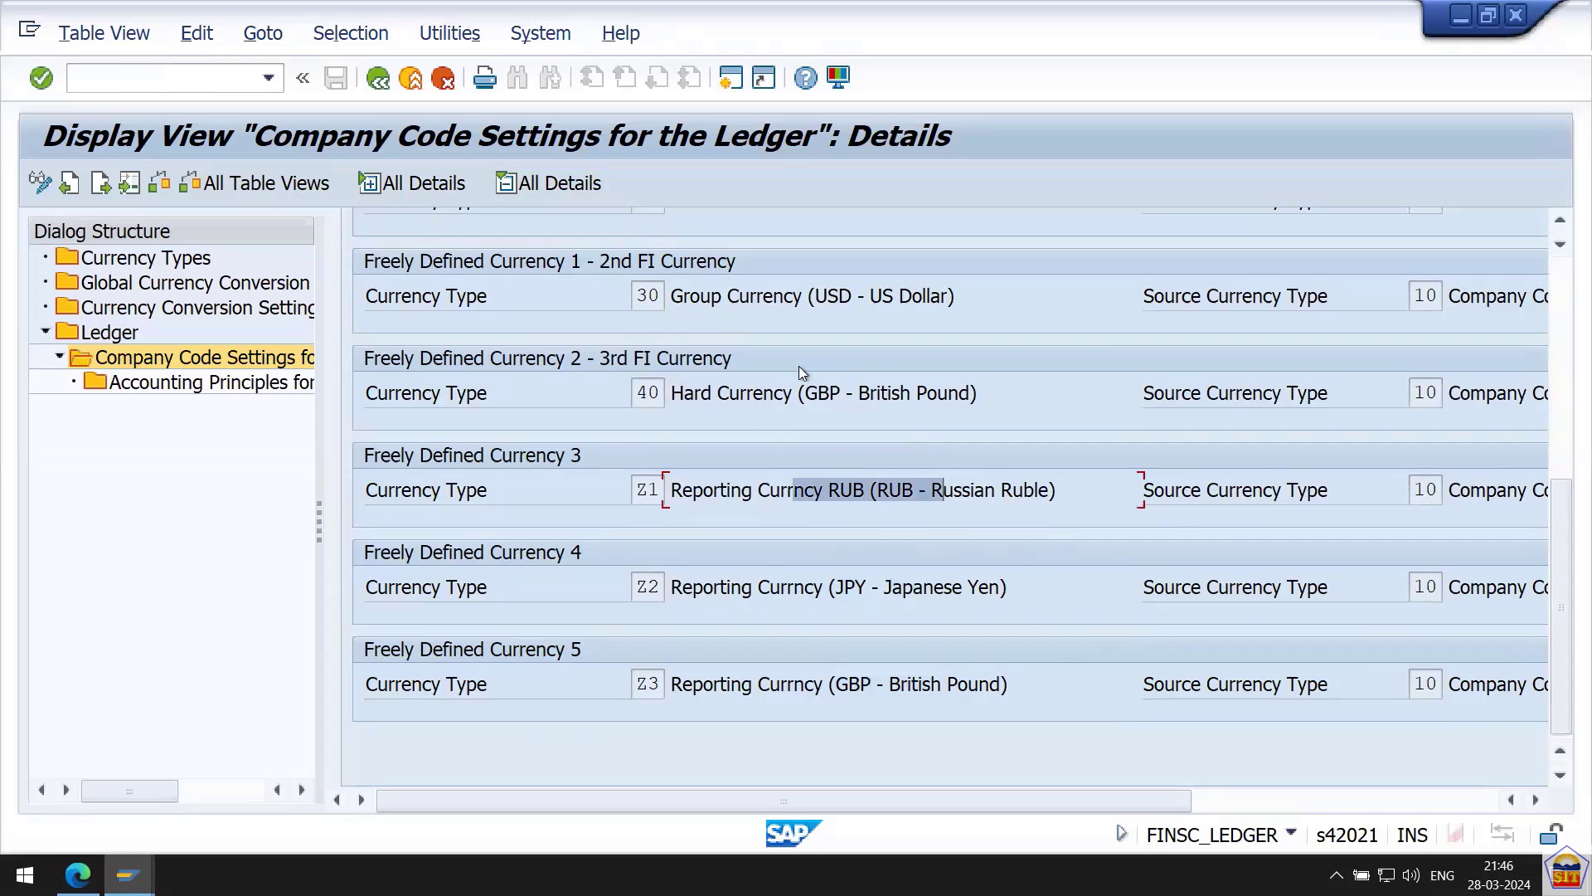
pyautogui.moveTo(784, 394); pyautogui.dragTo(889, 394)
pyautogui.moveTo(779, 489); pyautogui.dragTo(945, 489)
pyautogui.moveTo(766, 587); pyautogui.dragTo(846, 587)
pyautogui.click(781, 685)
pyautogui.moveTo(780, 685); pyautogui.dragTo(855, 683)
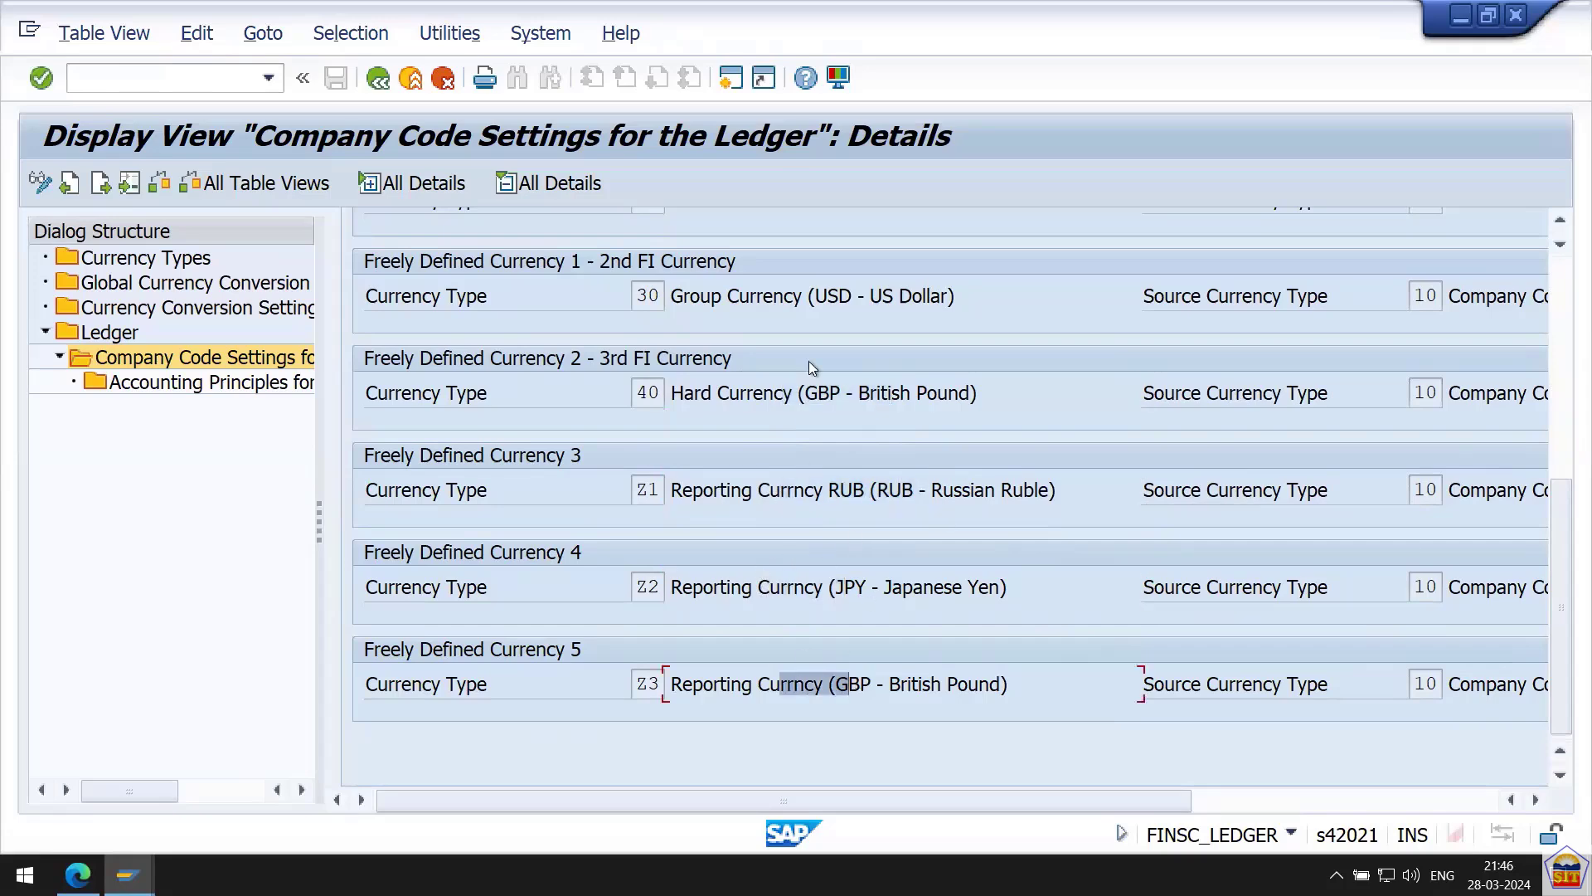
pyautogui.moveTo(781, 296); pyautogui.dragTo(900, 296)
pyautogui.click(818, 393)
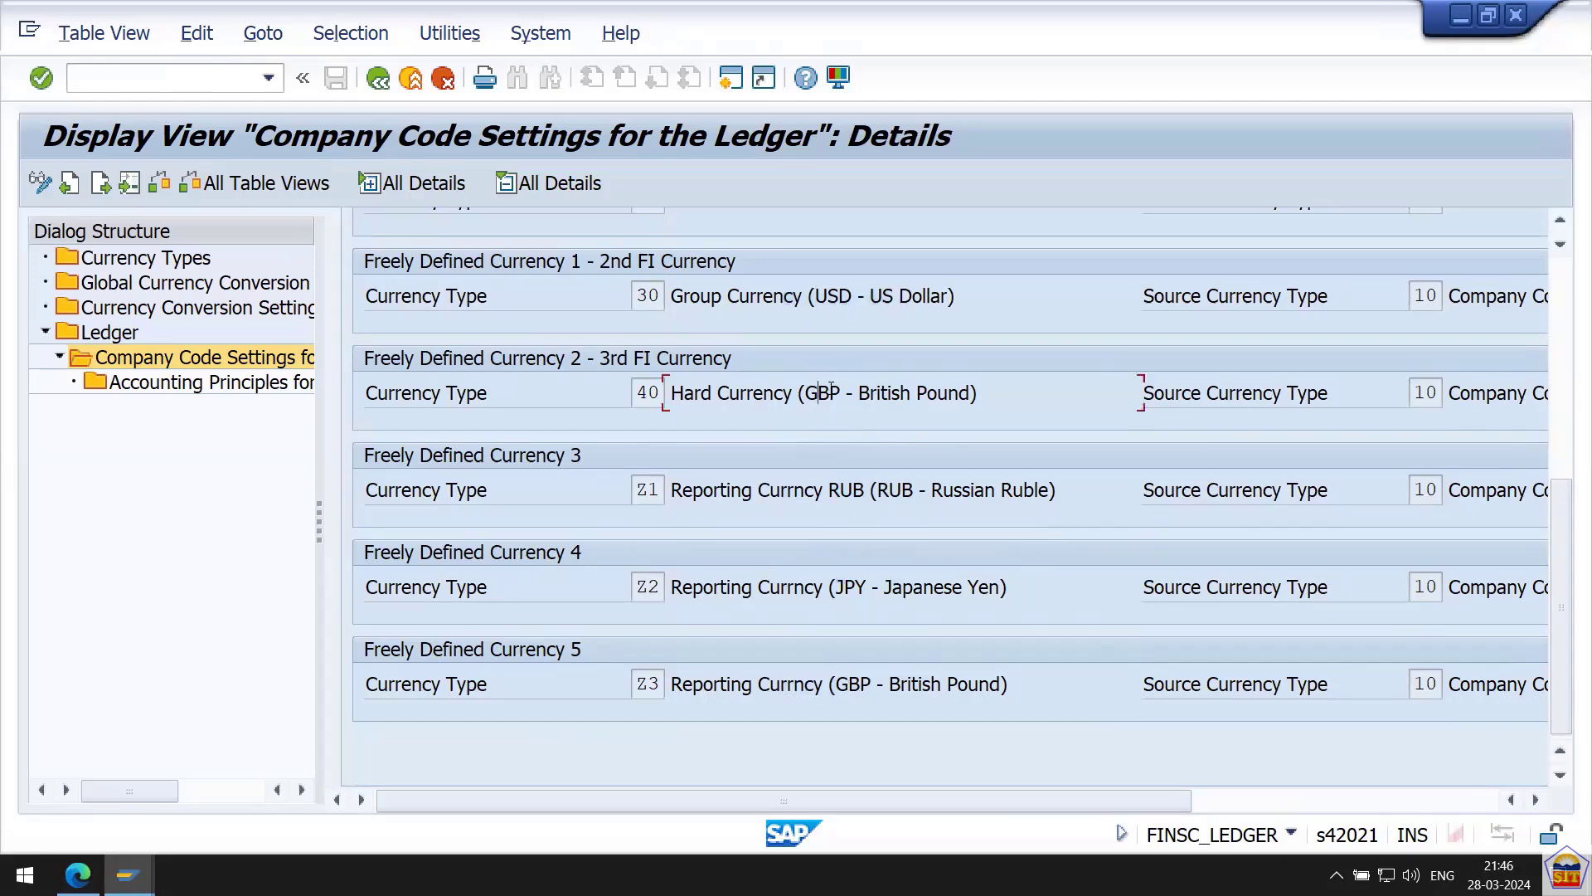
pyautogui.moveTo(830, 387); pyautogui.dragTo(909, 494)
pyautogui.click(815, 490)
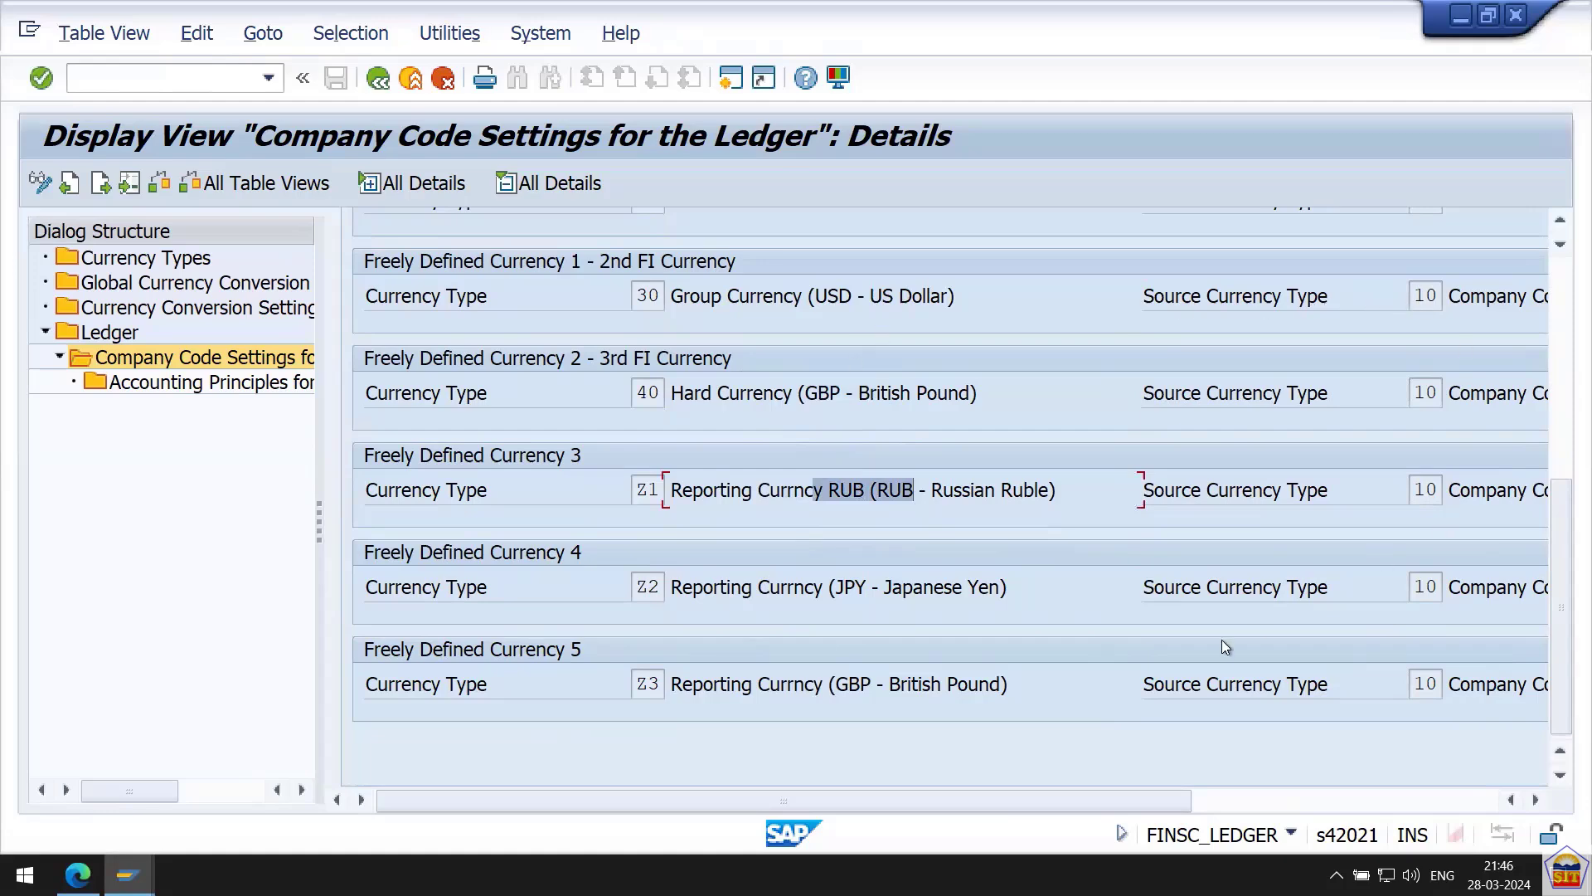
pyautogui.moveTo(1153, 798); pyautogui.dragTo(1373, 792)
pyautogui.moveTo(1145, 297); pyautogui.dragTo(1321, 297)
pyautogui.moveTo(1145, 394); pyautogui.dragTo(1321, 393)
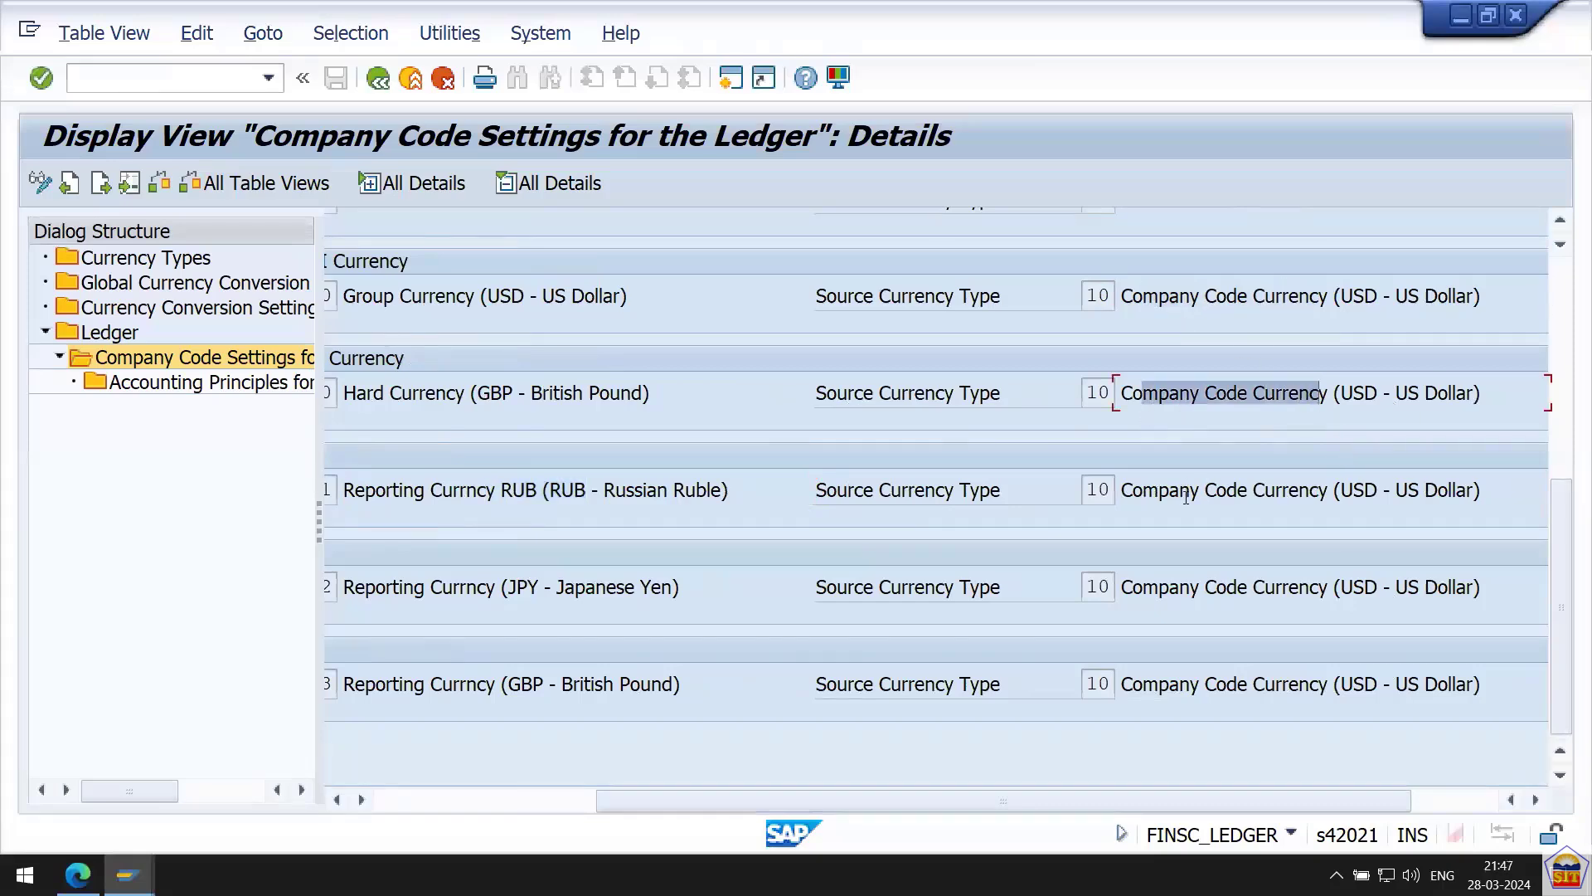
pyautogui.moveTo(1186, 496); pyautogui.dragTo(1254, 496)
pyautogui.moveTo(1189, 587); pyautogui.dragTo(1254, 587)
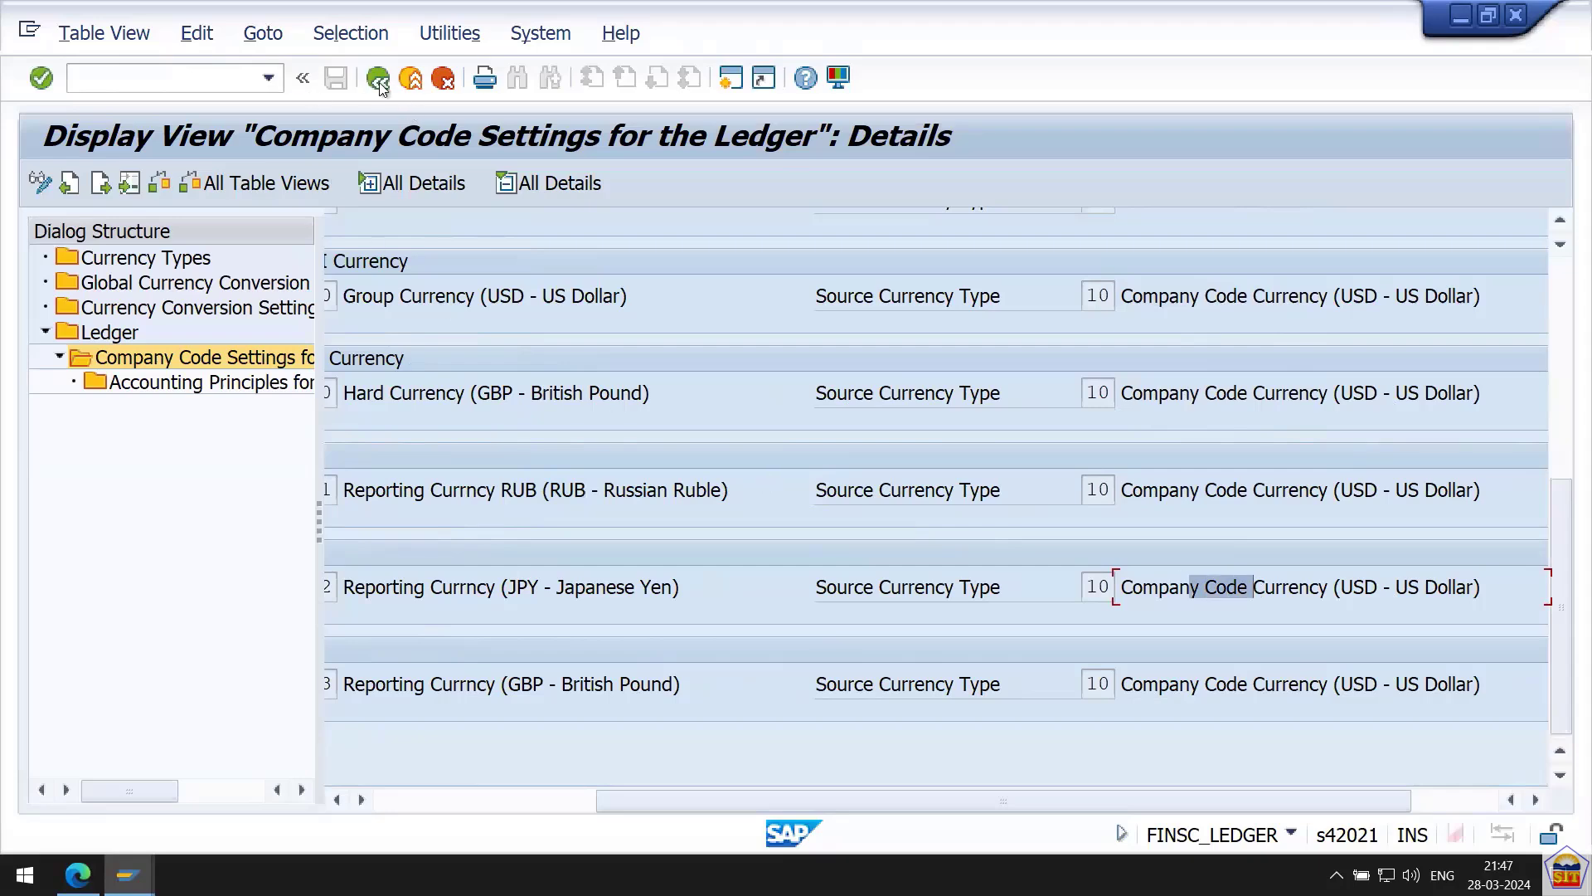
pyautogui.moveTo(406, 8)
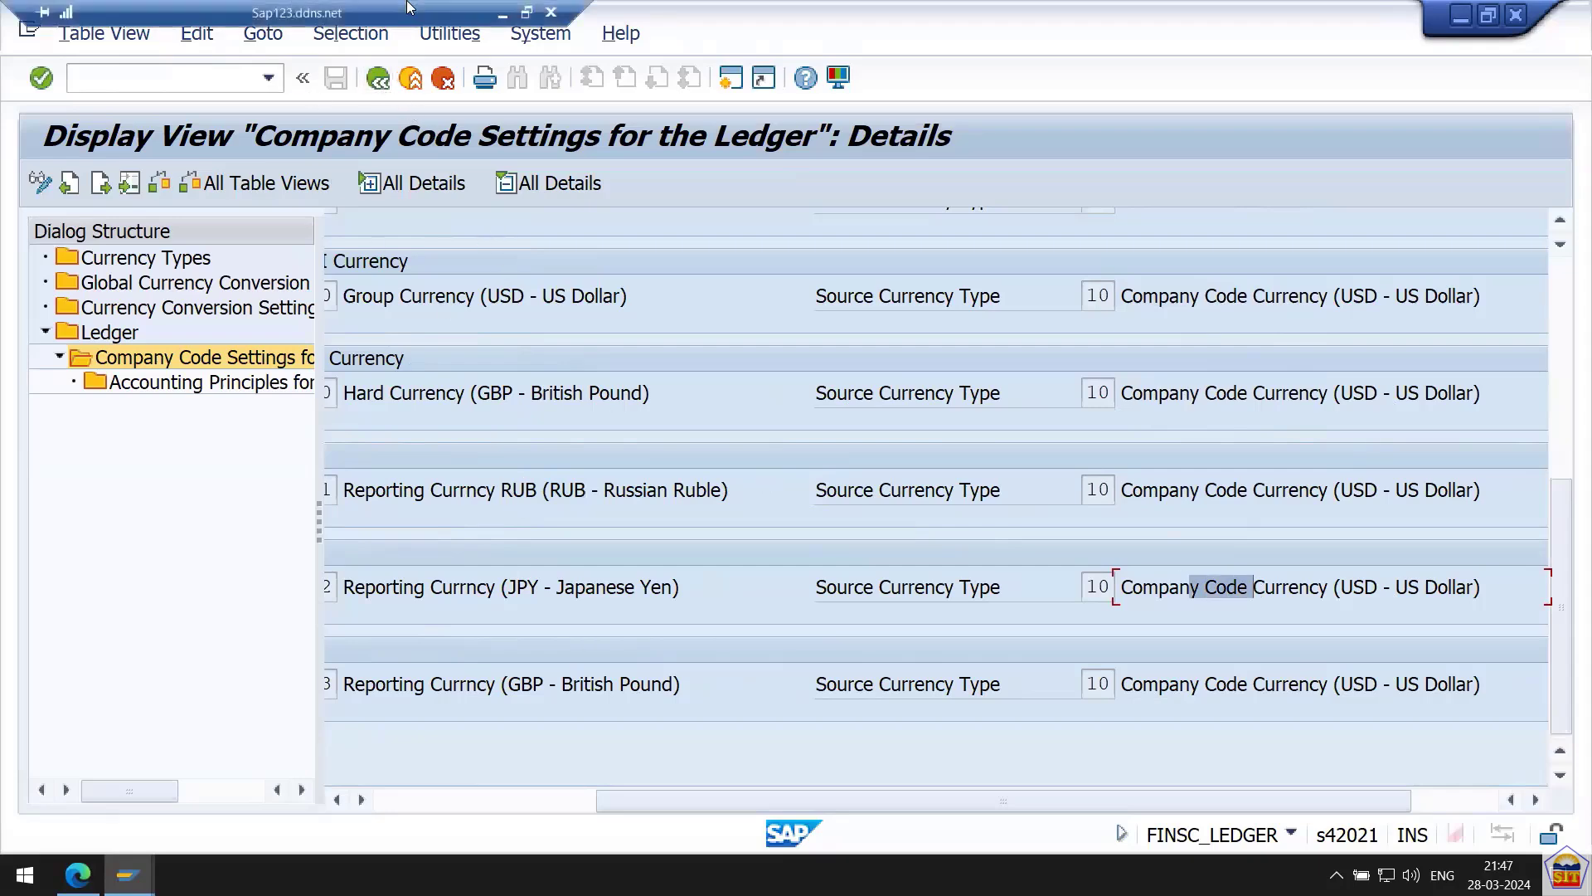
# Minimize SAP and move through the Word notes to the ECC 4.8 accounting standards table.
pyautogui.click(503, 15)
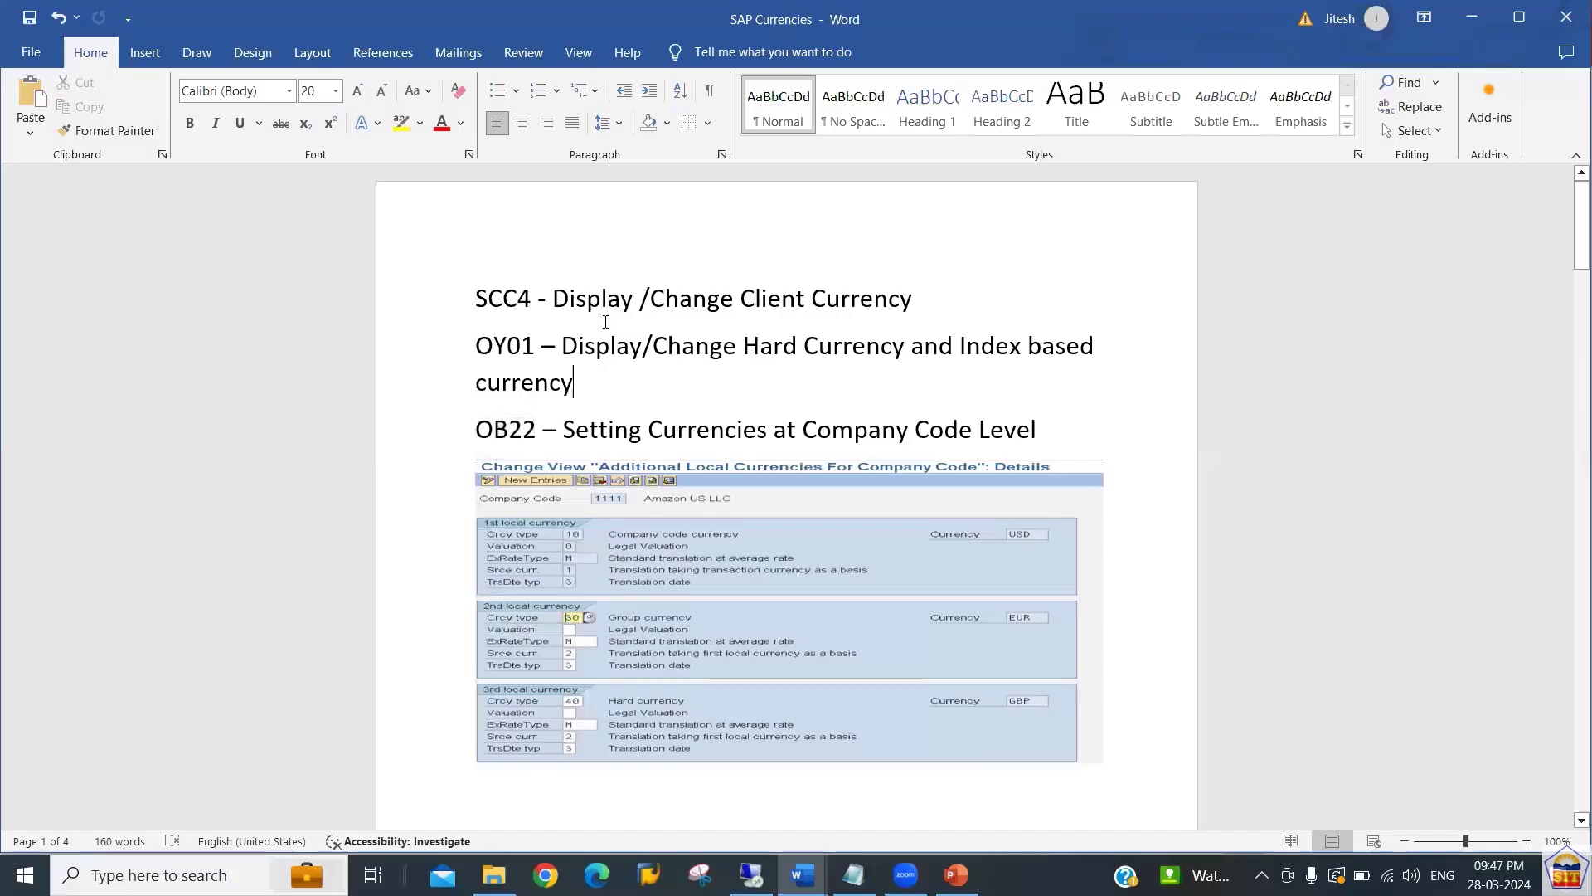
pyautogui.click(609, 481)
pyautogui.press('Down')
pyautogui.press('Down')
pyautogui.press('Down')
pyautogui.press('Down')
pyautogui.press('Down')
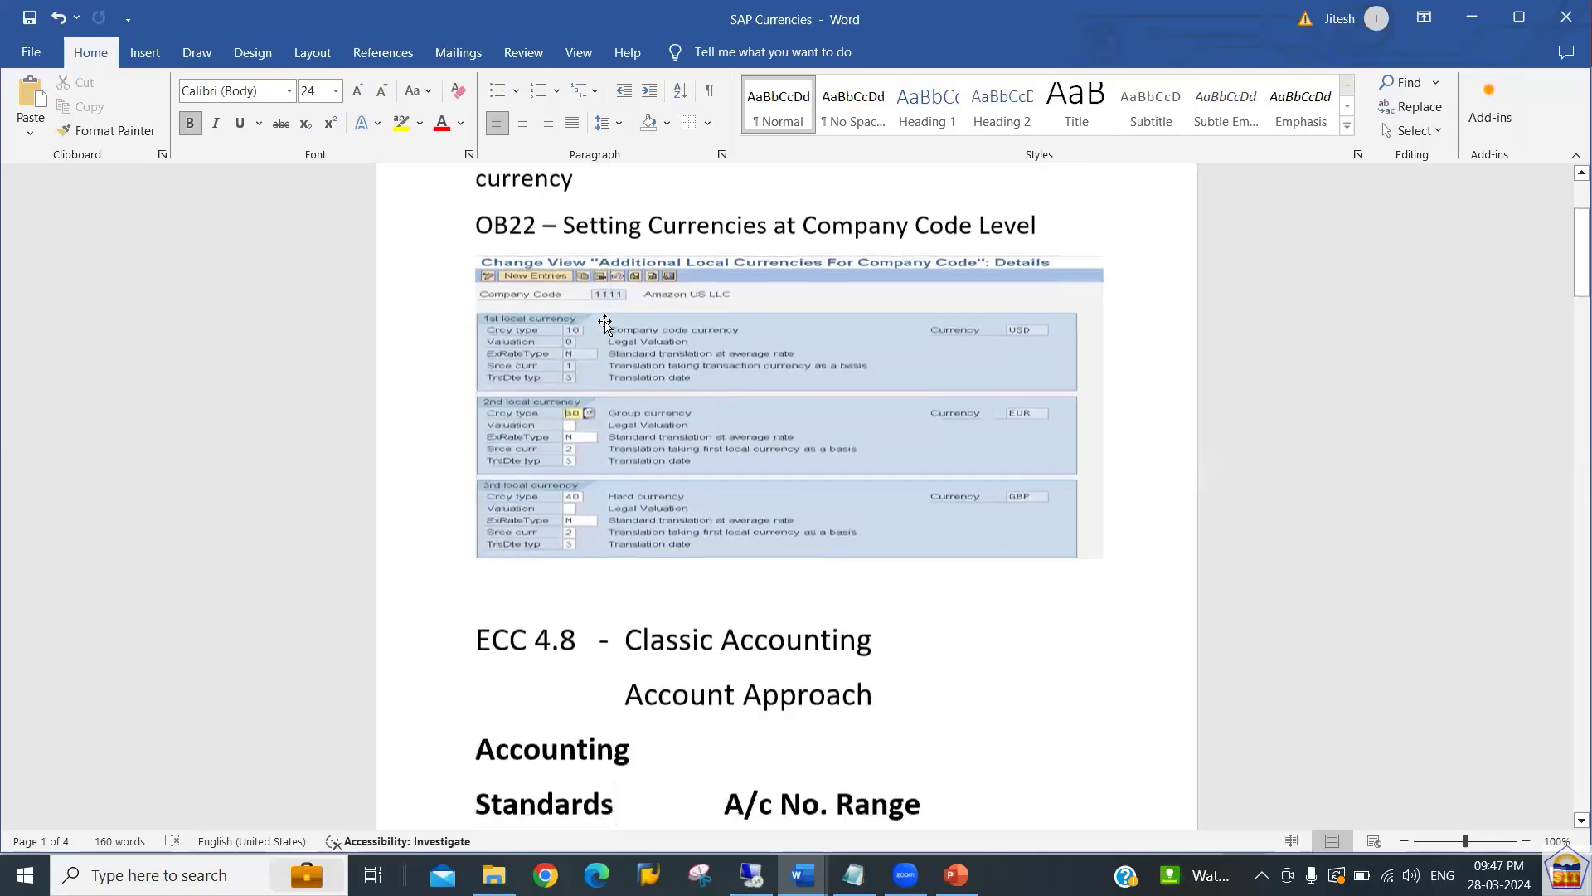
pyautogui.press('Down')
pyautogui.press('Down')
pyautogui.press('Down')
pyautogui.press('Down')
pyautogui.press('Down')
pyautogui.press('Up')
pyautogui.press('Up')
pyautogui.press('Up')
pyautogui.press('Up')
pyautogui.press('Up')
pyautogui.press('Up')
pyautogui.press('Up')
pyautogui.press('Up')
pyautogui.press('Up')
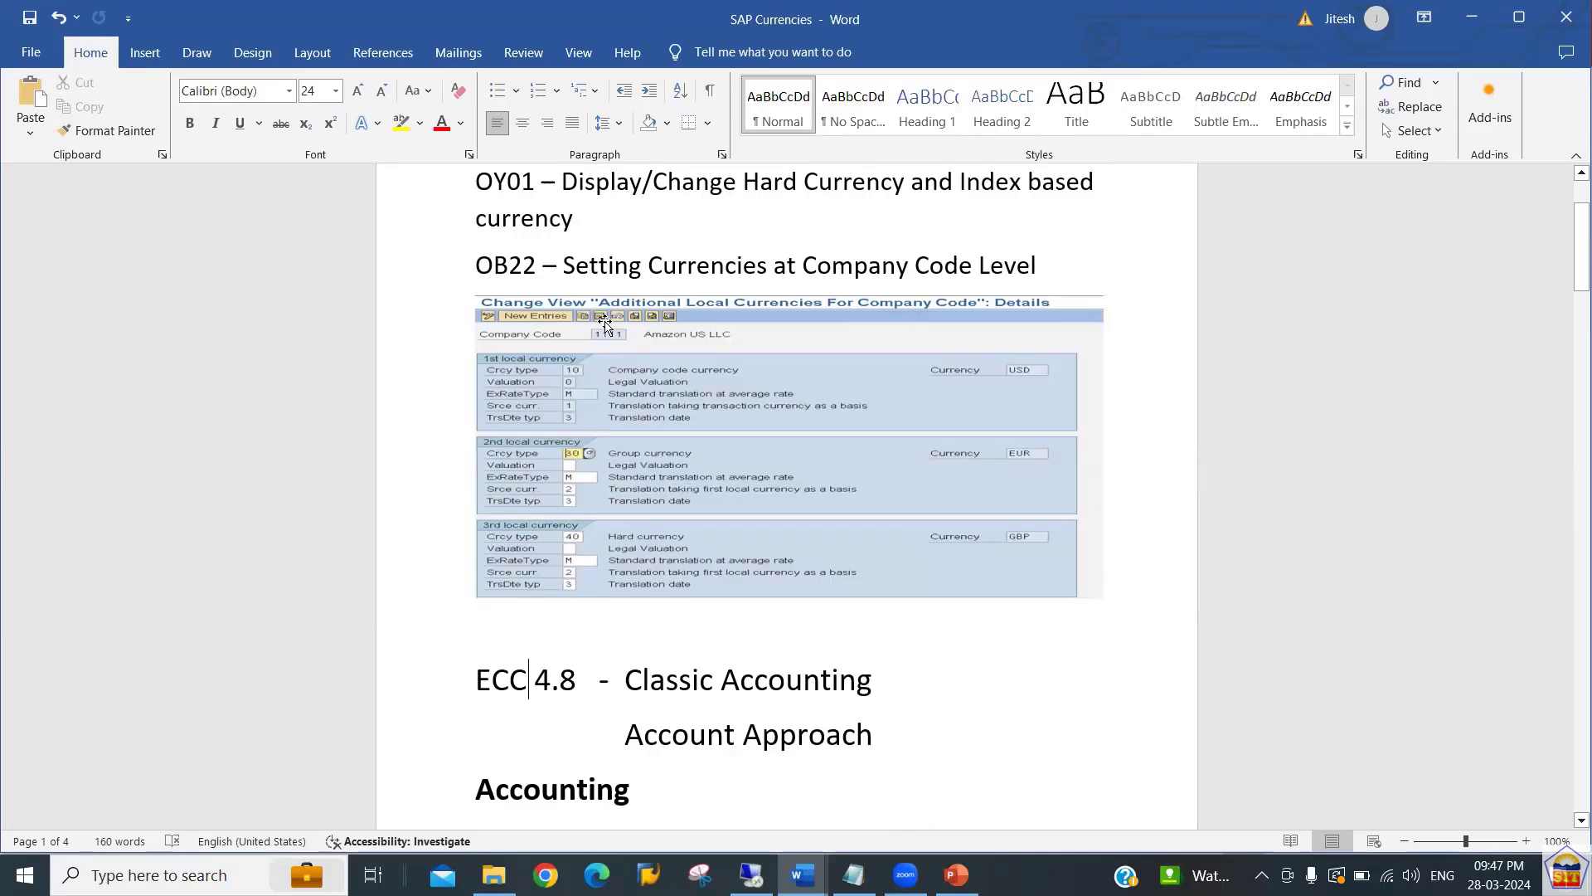
pyautogui.press('Left')
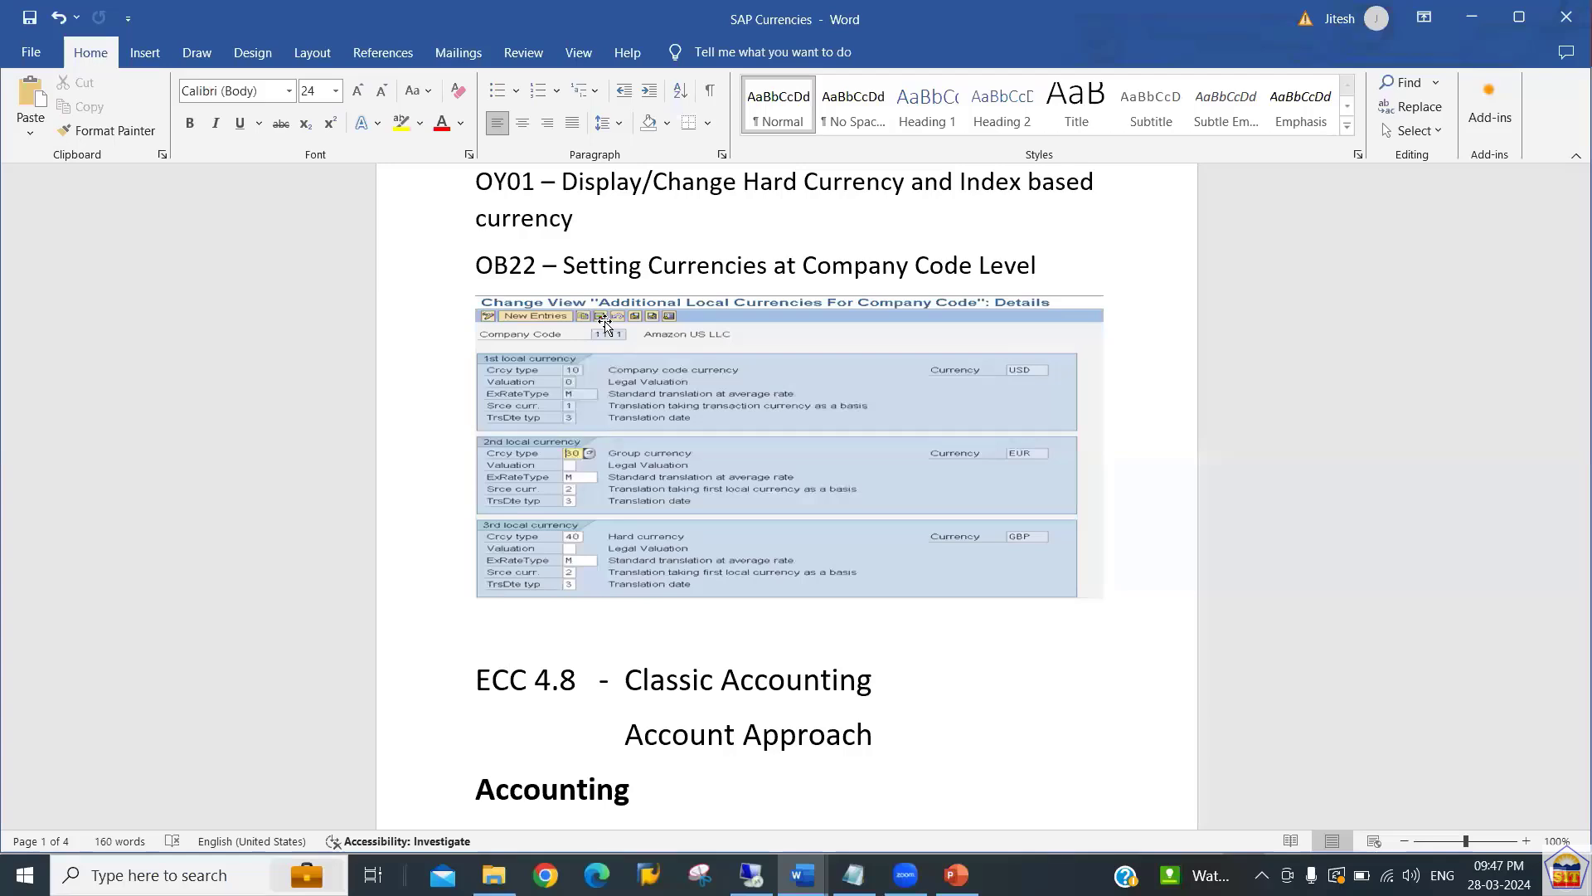
pyautogui.hotkey('shift', 'Right')
pyautogui.hotkey('shift', 'Right')
pyautogui.hotkey('shift', 'Right')
pyautogui.hotkey('shift', 'Right')
pyautogui.press('Down')
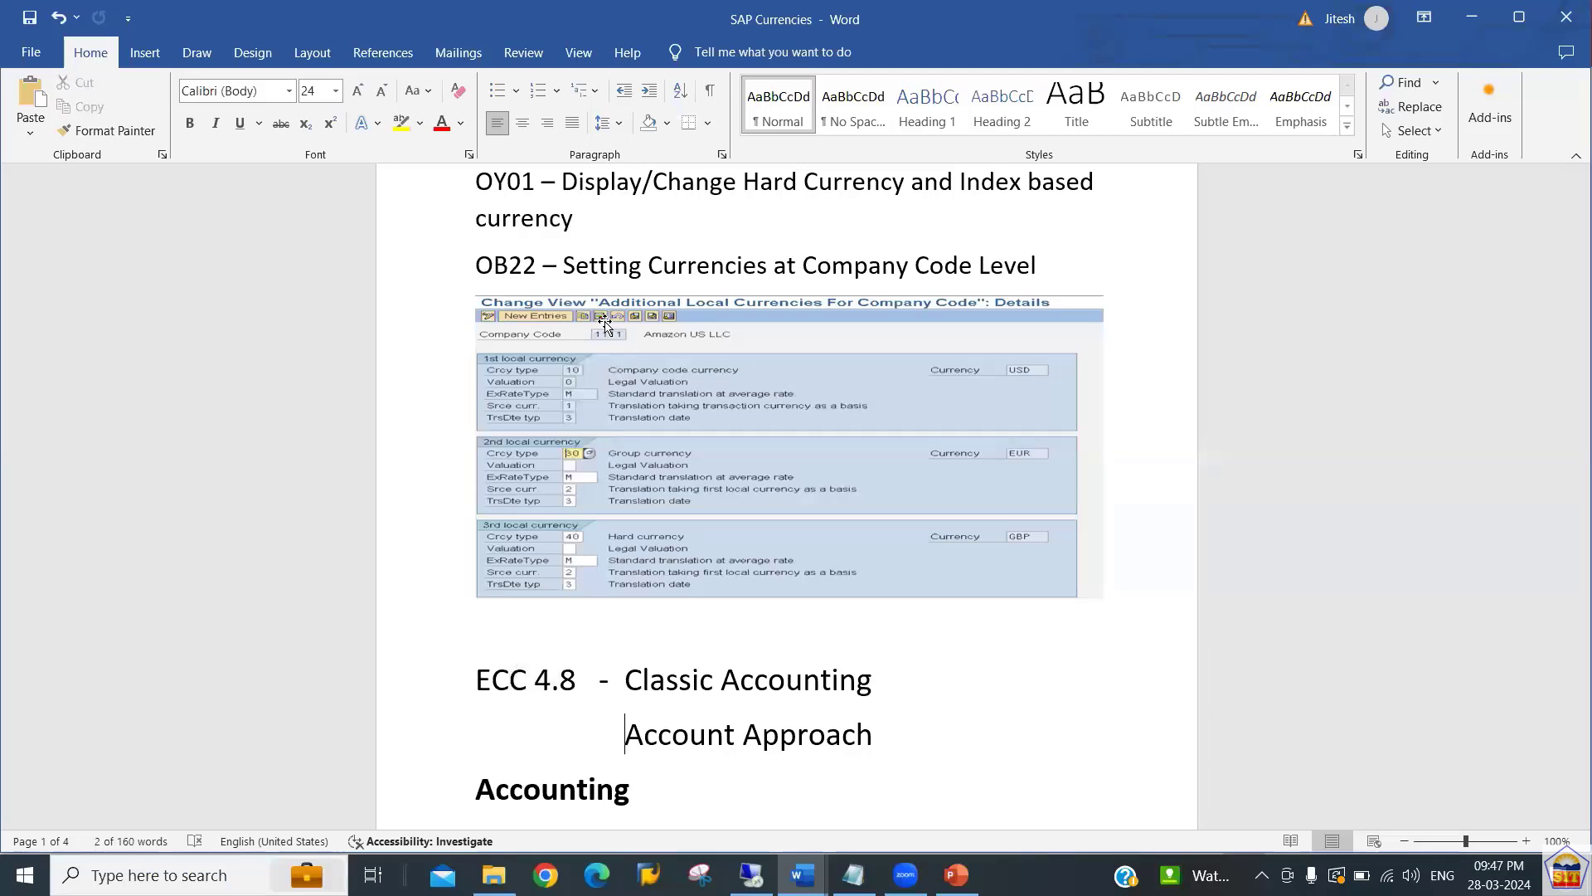
pyautogui.hotkey('shift', 'Down')
pyautogui.press('Down')
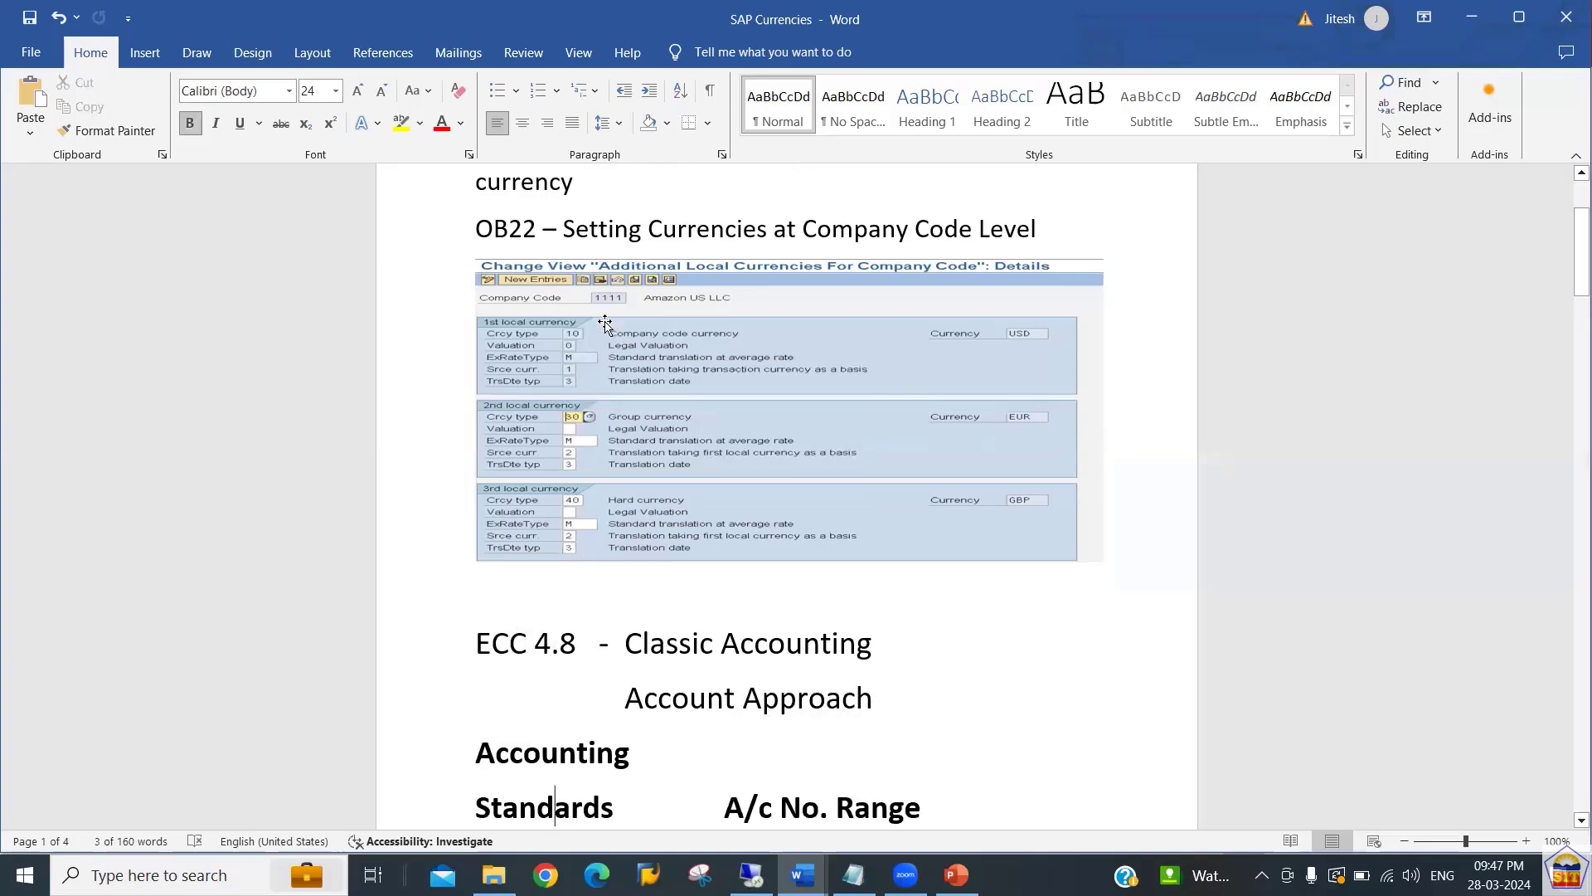
pyautogui.press('Down')
pyautogui.press('Down')
pyautogui.press('Down')
pyautogui.press('Down')
pyautogui.press('Down')
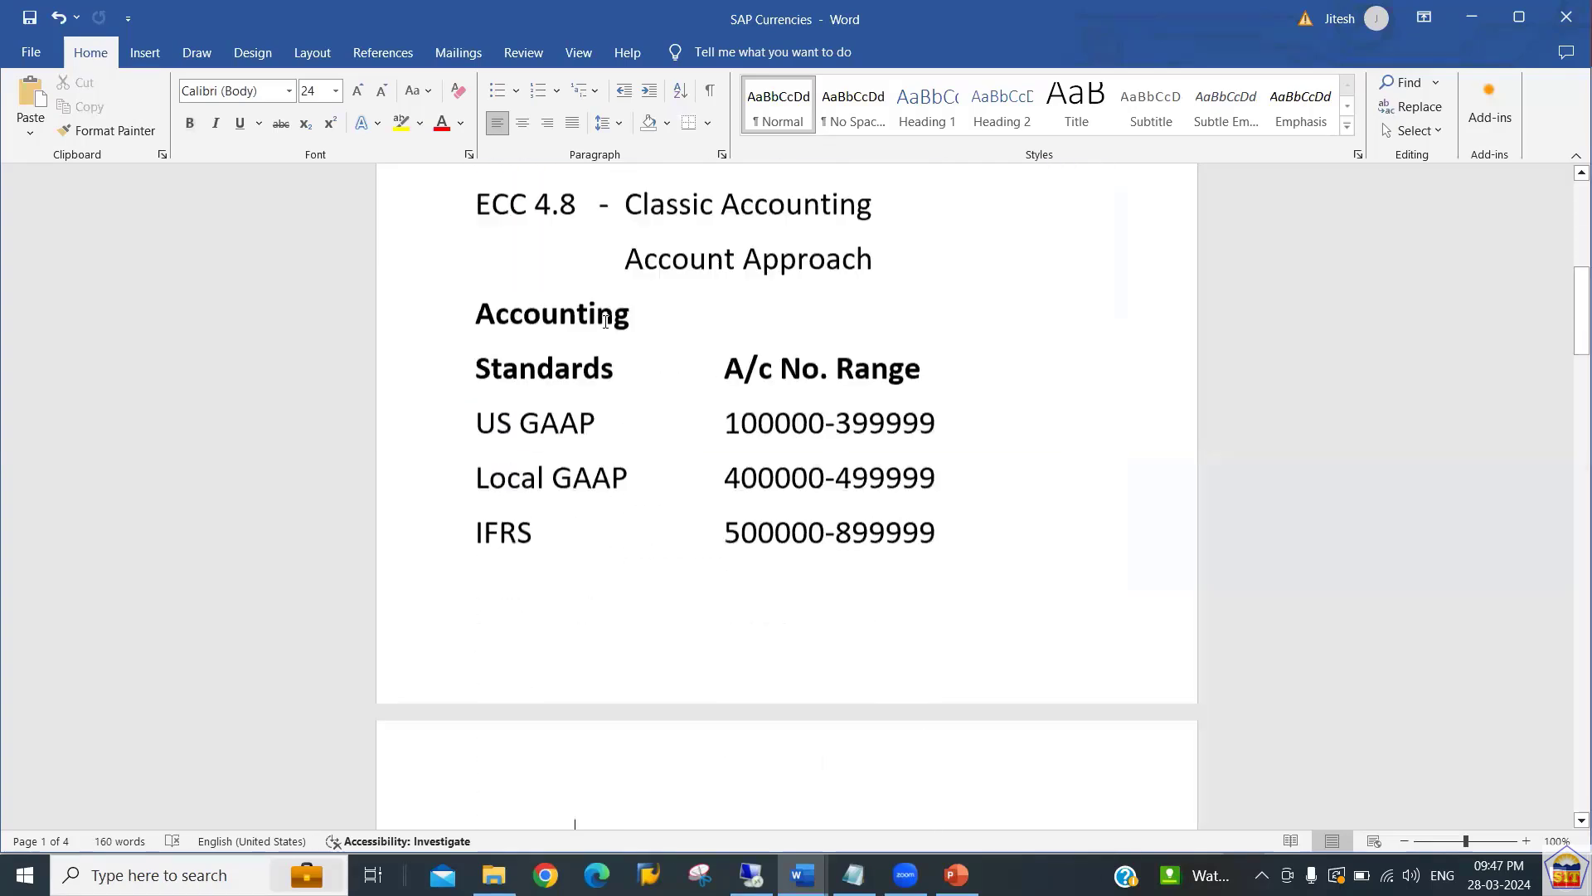
pyautogui.press('Up')
pyautogui.press('Up')
pyautogui.press('Up')
pyautogui.press('Up')
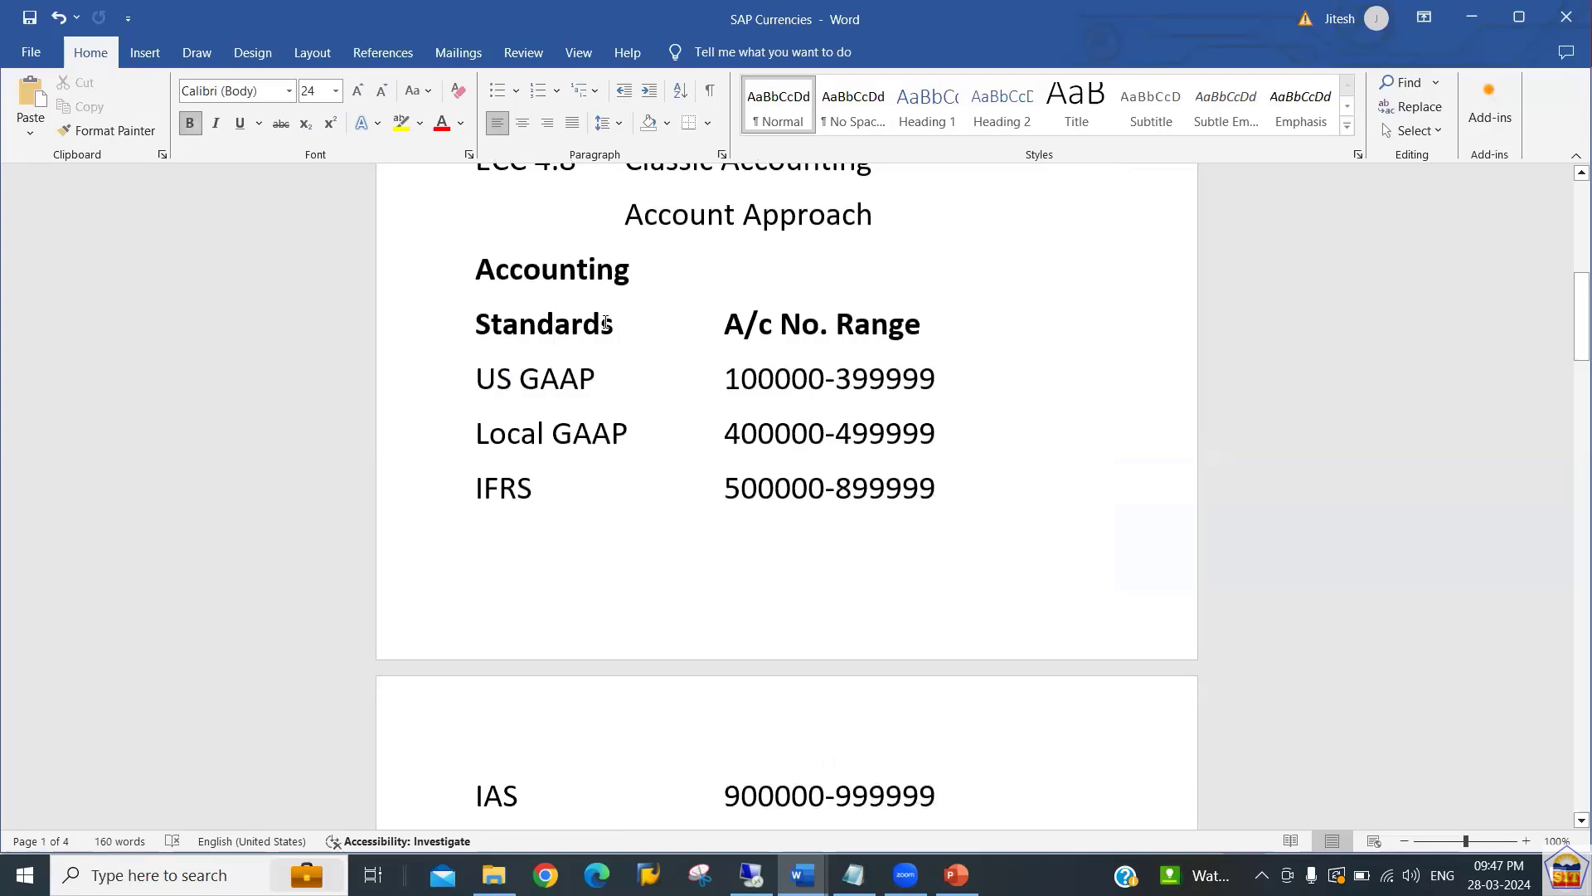
pyautogui.press('Down')
pyautogui.press('Left')
pyautogui.press('Left')
pyautogui.press('Left')
pyautogui.press('Left')
pyautogui.press('Left')
pyautogui.hotkey('shift', 'Right')
pyautogui.hotkey('shift', 'Right')
pyautogui.hotkey('shift', 'Right')
pyautogui.hotkey('shift', 'Right')
pyautogui.hotkey('shift', 'Right')
pyautogui.hotkey('shift', 'Right')
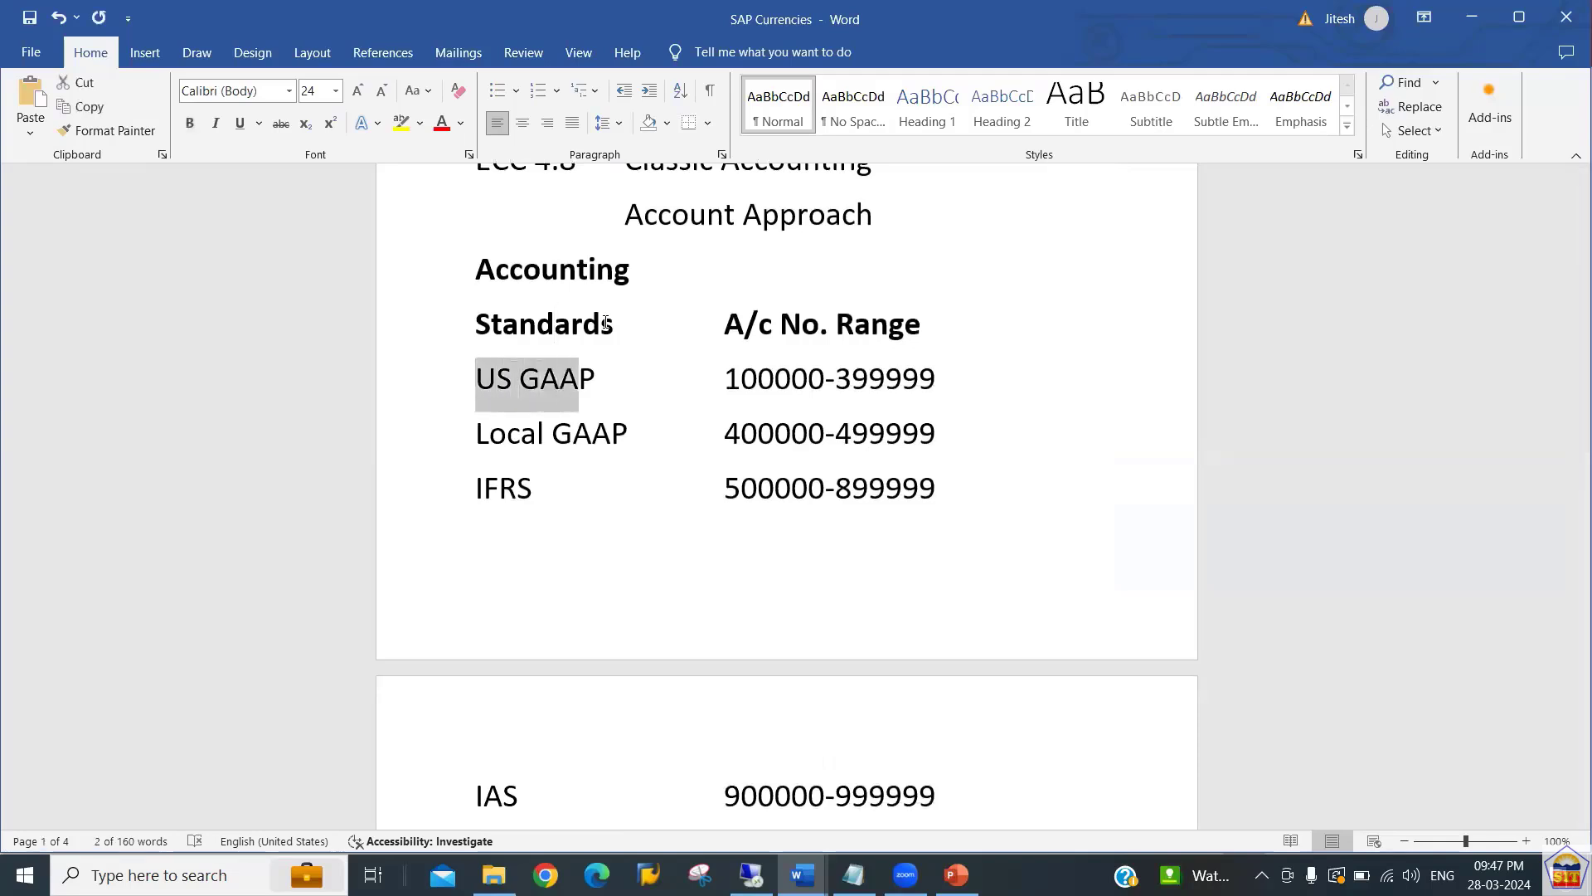
pyautogui.press('Down')
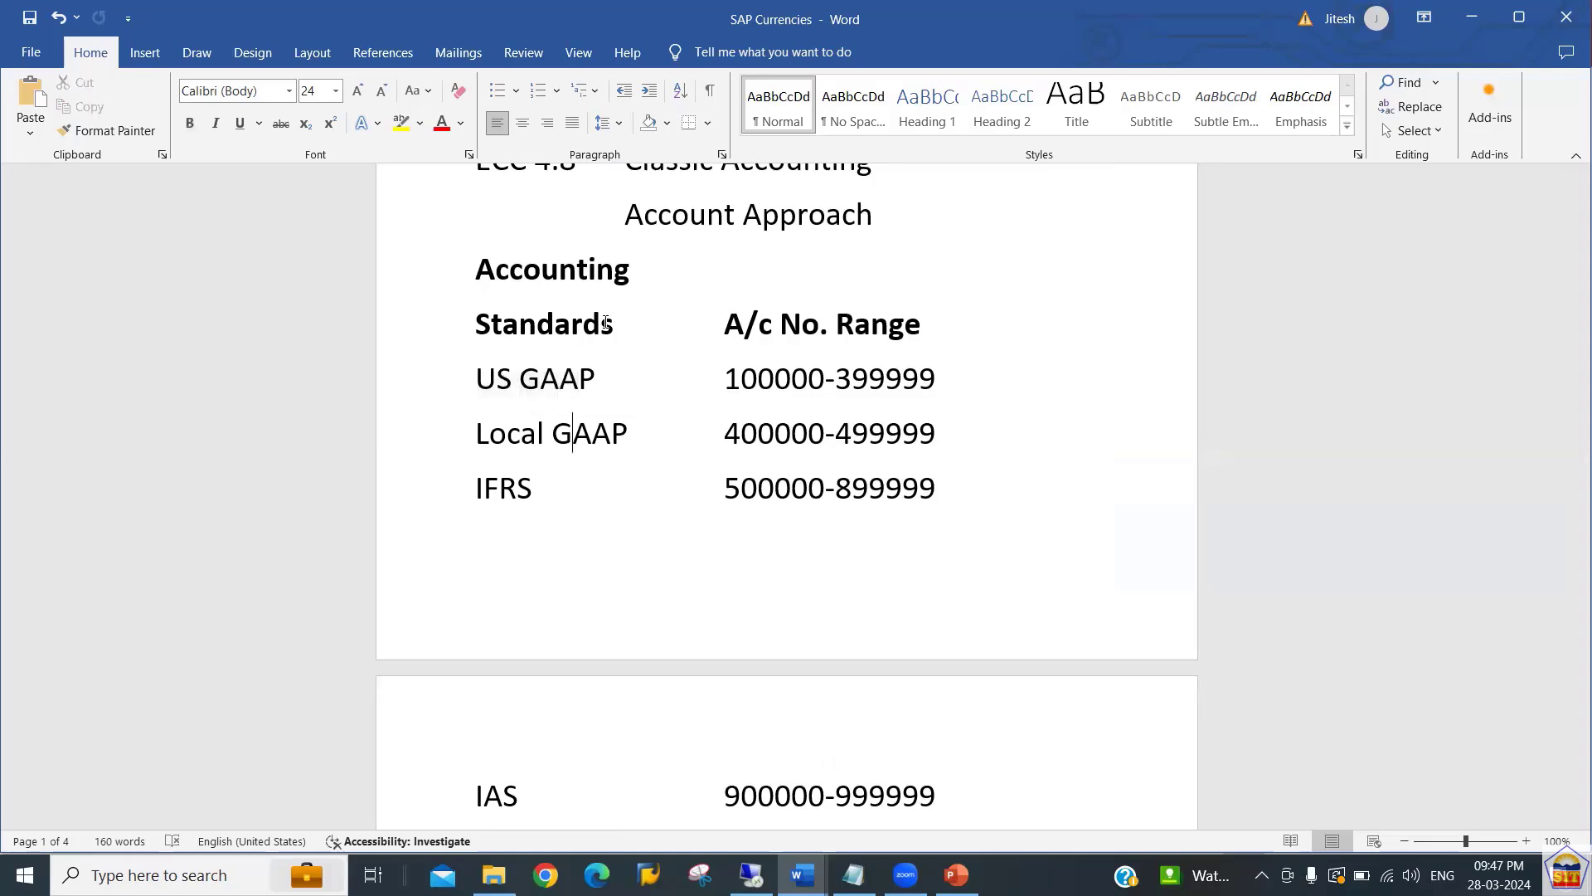
pyautogui.hotkey('shift', 'Down')
pyautogui.press('Down')
pyautogui.press('Down')
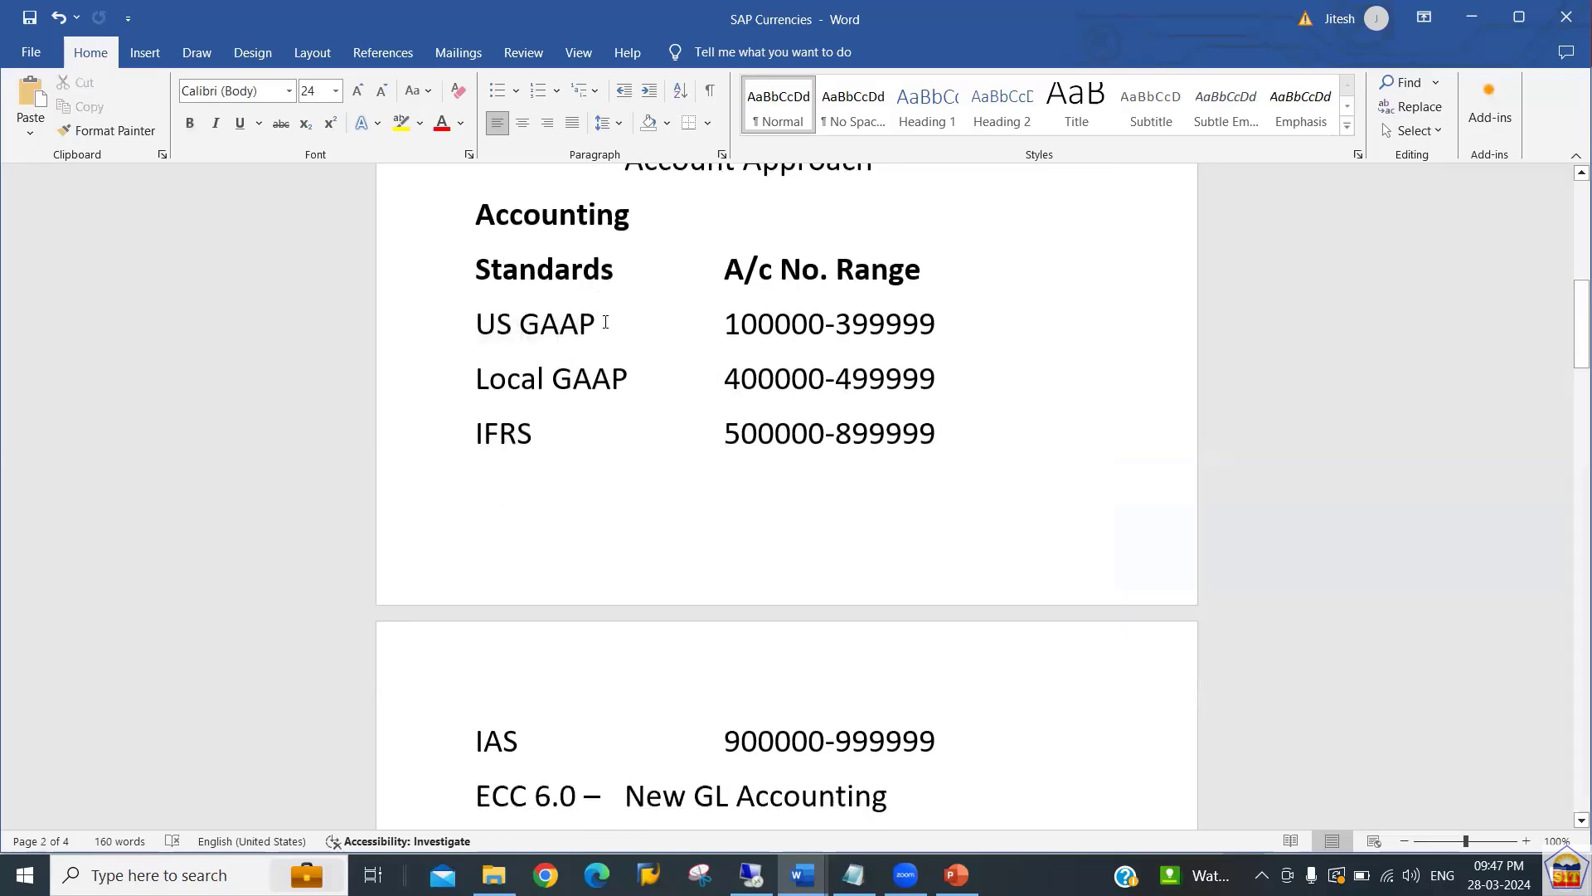
pyautogui.press('Up')
pyautogui.press('Up')
pyautogui.press('Up')
pyautogui.press('Up')
pyautogui.press('Up')
pyautogui.press('Down')
pyautogui.press('Left')
pyautogui.press('Left')
pyautogui.press('Left')
pyautogui.press('Left')
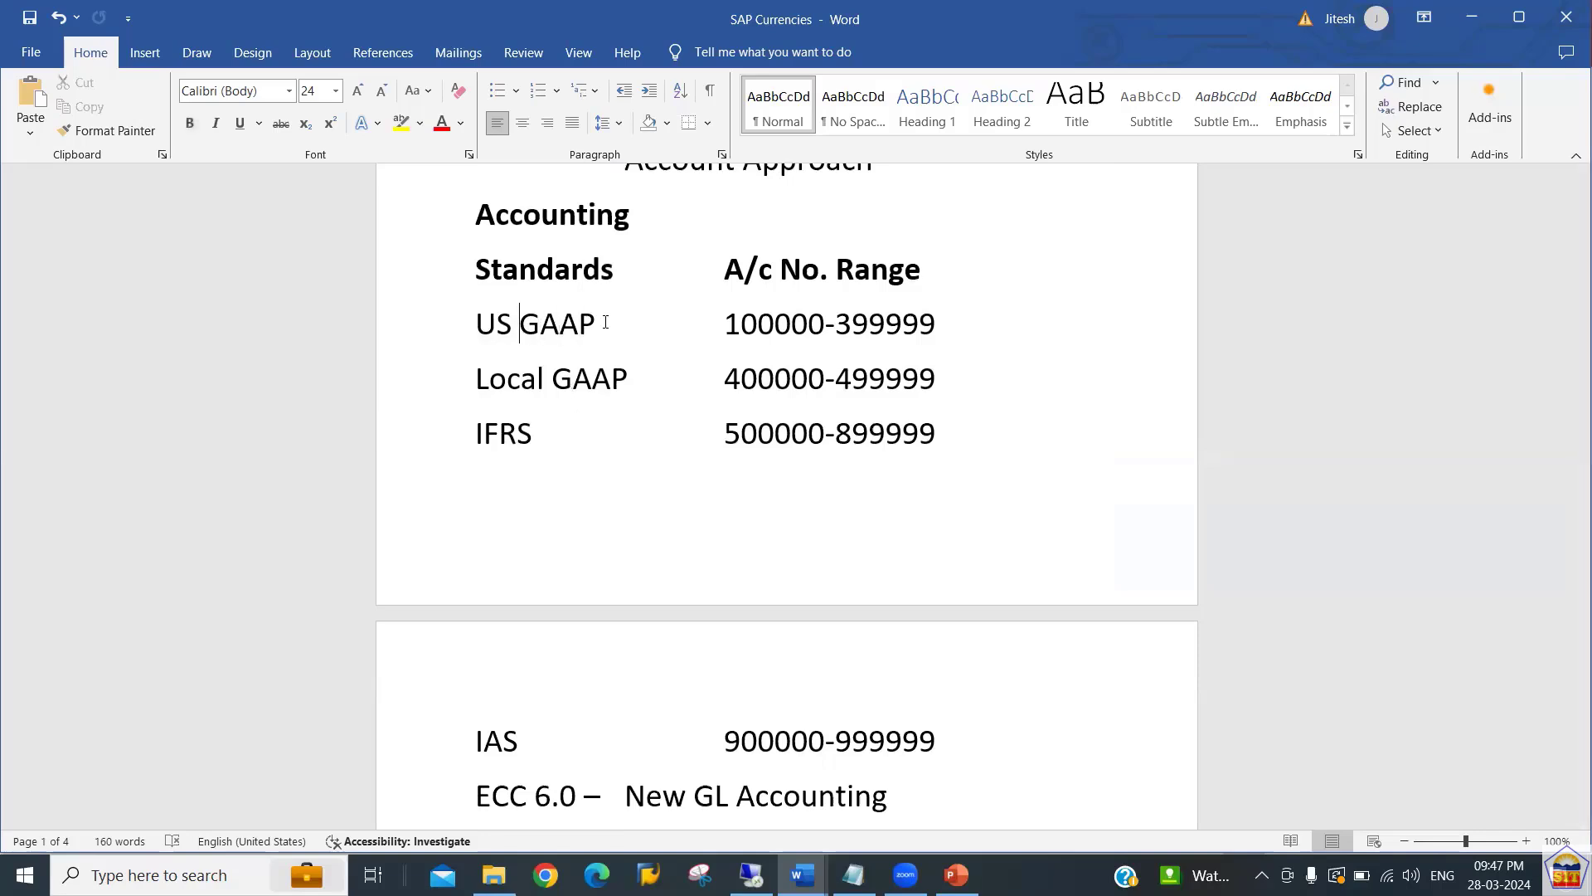
pyautogui.hotkey('shift', 'Right')
pyautogui.hotkey('shift', 'Right')
pyautogui.hotkey('shift', 'Right')
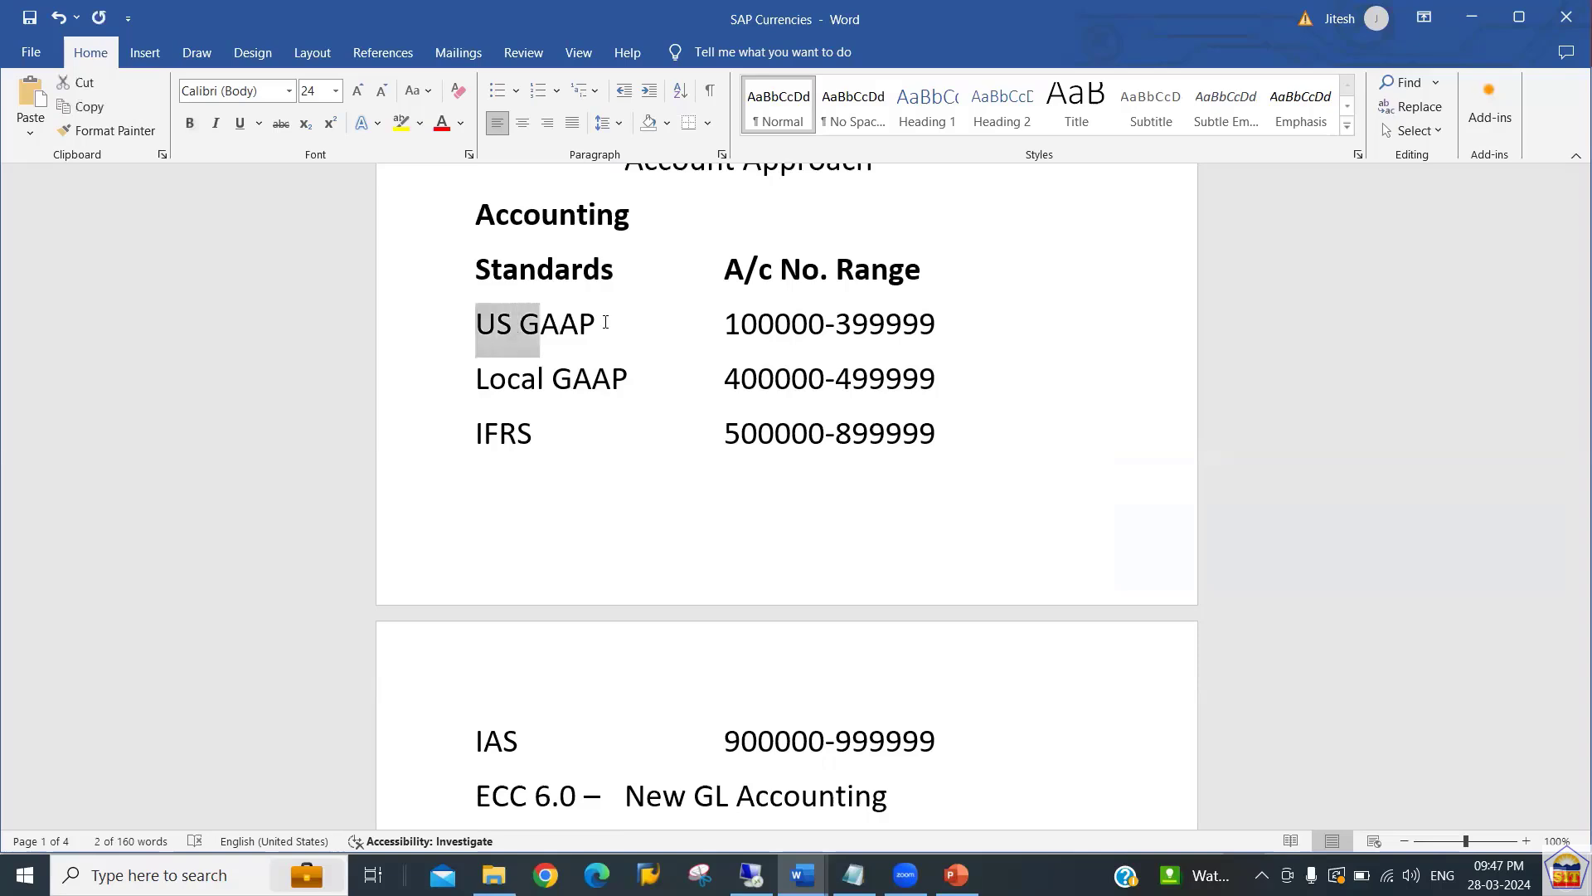
pyautogui.press('Right')
pyautogui.press('Right')
pyautogui.press('Right')
pyautogui.press('Right')
pyautogui.press('Up')
pyautogui.press('Up')
pyautogui.press('Up')
pyautogui.press('Up')
pyautogui.press('Up')
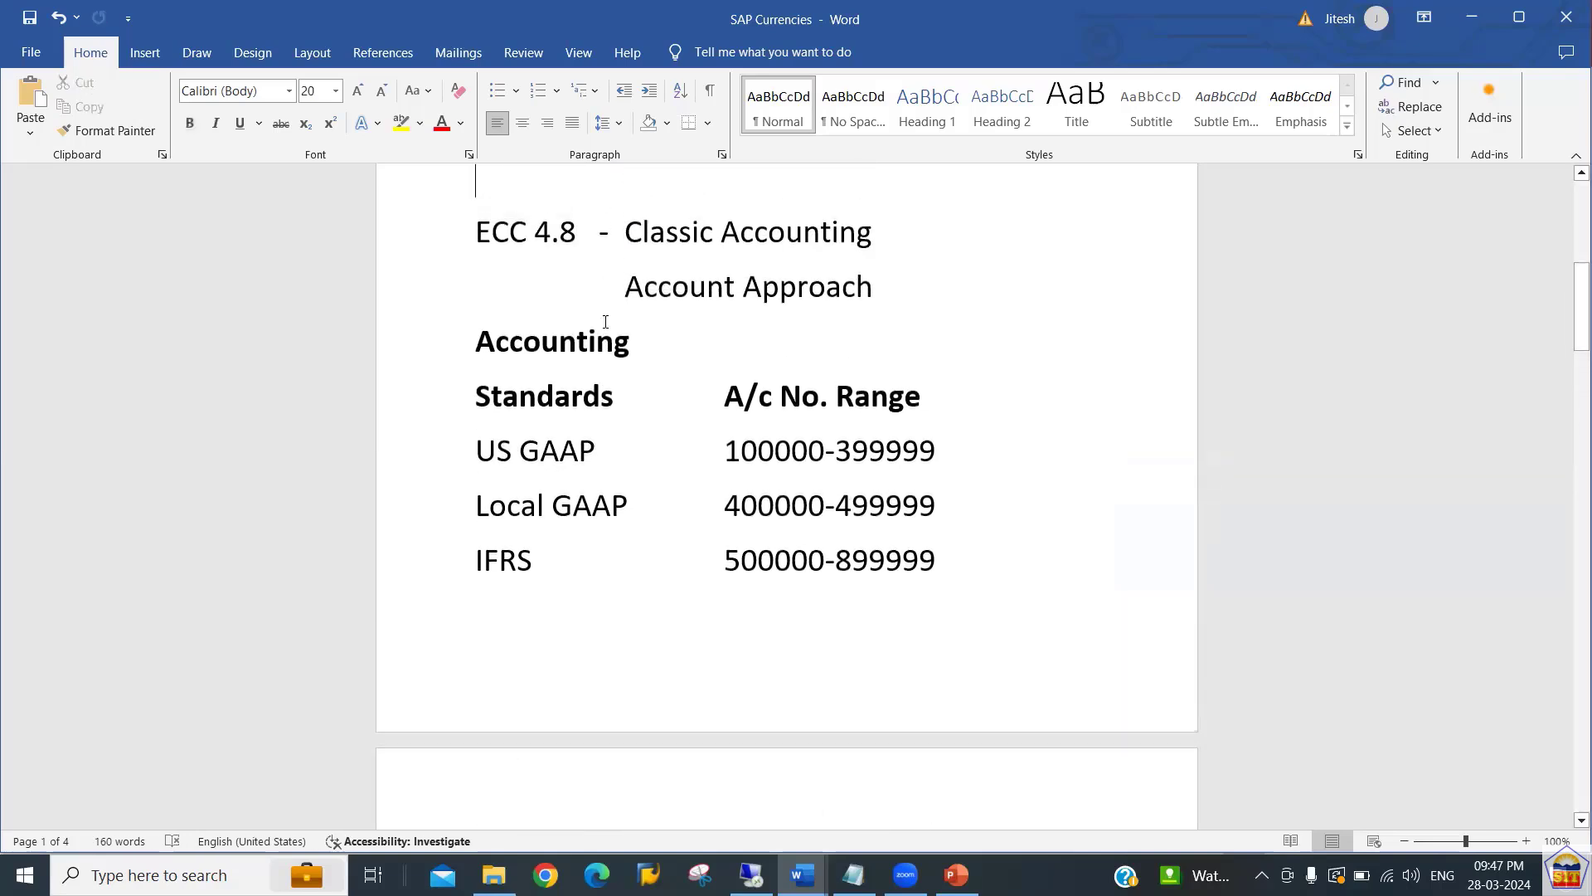
pyautogui.press('Down')
pyautogui.press('Down')
pyautogui.press('Down')
pyautogui.press('Down')
pyautogui.press('Down')
pyautogui.press('Right')
pyautogui.press('Right')
pyautogui.press('Right')
pyautogui.press('Right')
pyautogui.press('Right')
pyautogui.press('Left')
pyautogui.press('Left')
pyautogui.hotkey('shift', 'Right')
pyautogui.hotkey('shift', 'Right')
pyautogui.hotkey('shift', 'Right')
pyautogui.hotkey('shift', 'Right')
pyautogui.hotkey('shift', 'Right')
pyautogui.hotkey('shift', 'Right')
pyautogui.hotkey('shift', 'Right')
pyautogui.hotkey('shift', 'Right')
pyautogui.hotkey('shift', 'Right')
pyautogui.hotkey('shift', 'Right')
pyautogui.hotkey('shift', 'Right')
pyautogui.hotkey('shift', 'Right')
pyautogui.hotkey('shift', 'Right')
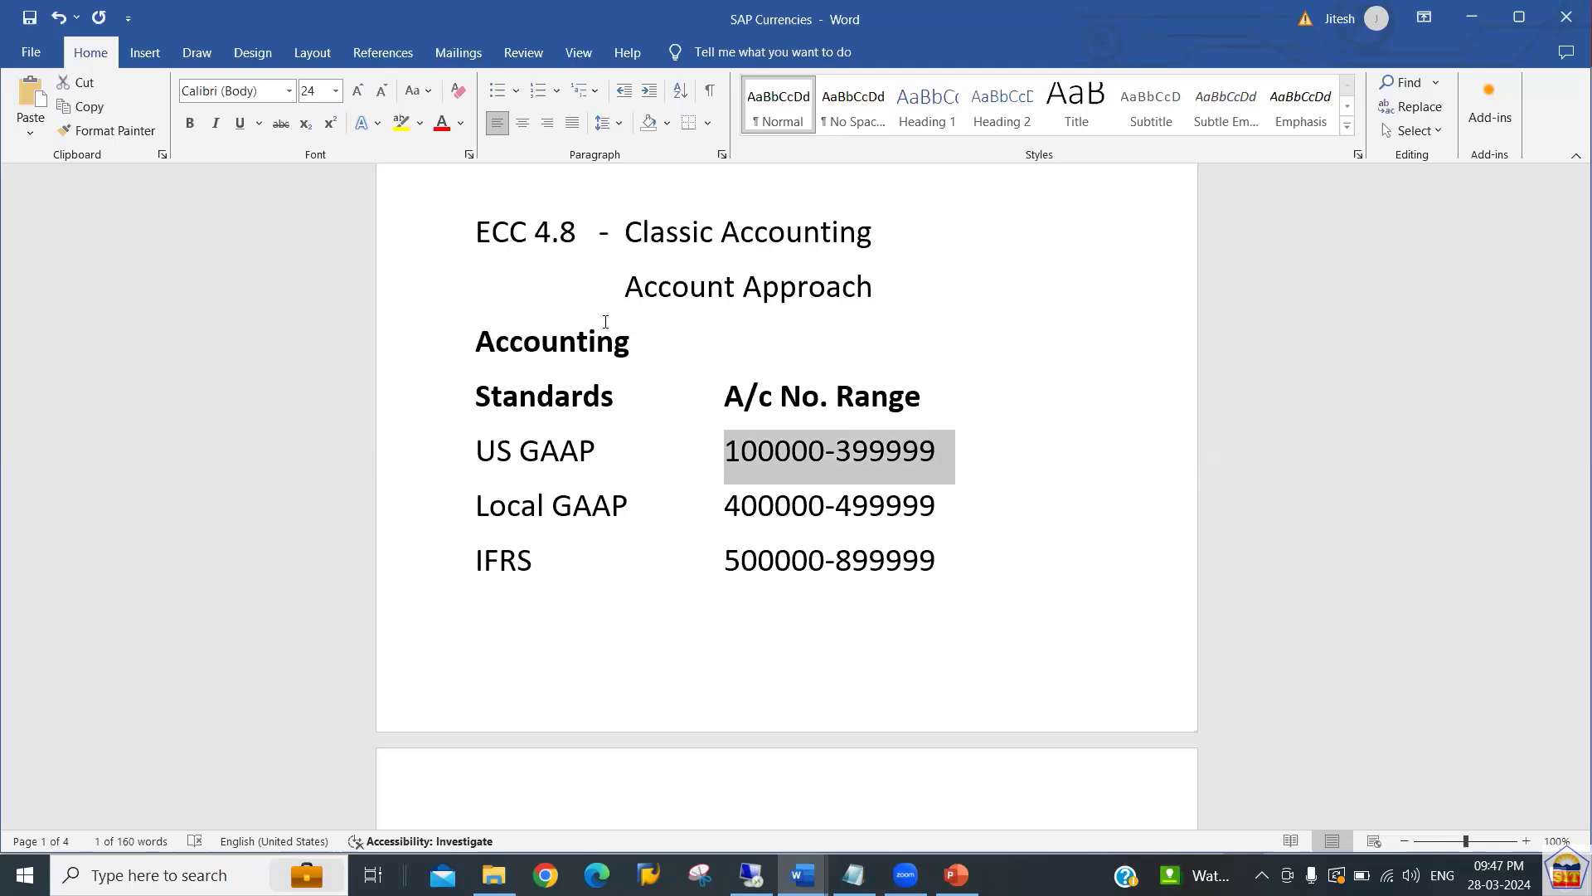
pyautogui.press('Left')
pyautogui.hotkey('shift', 'Left')
pyautogui.hotkey('shift', 'Left')
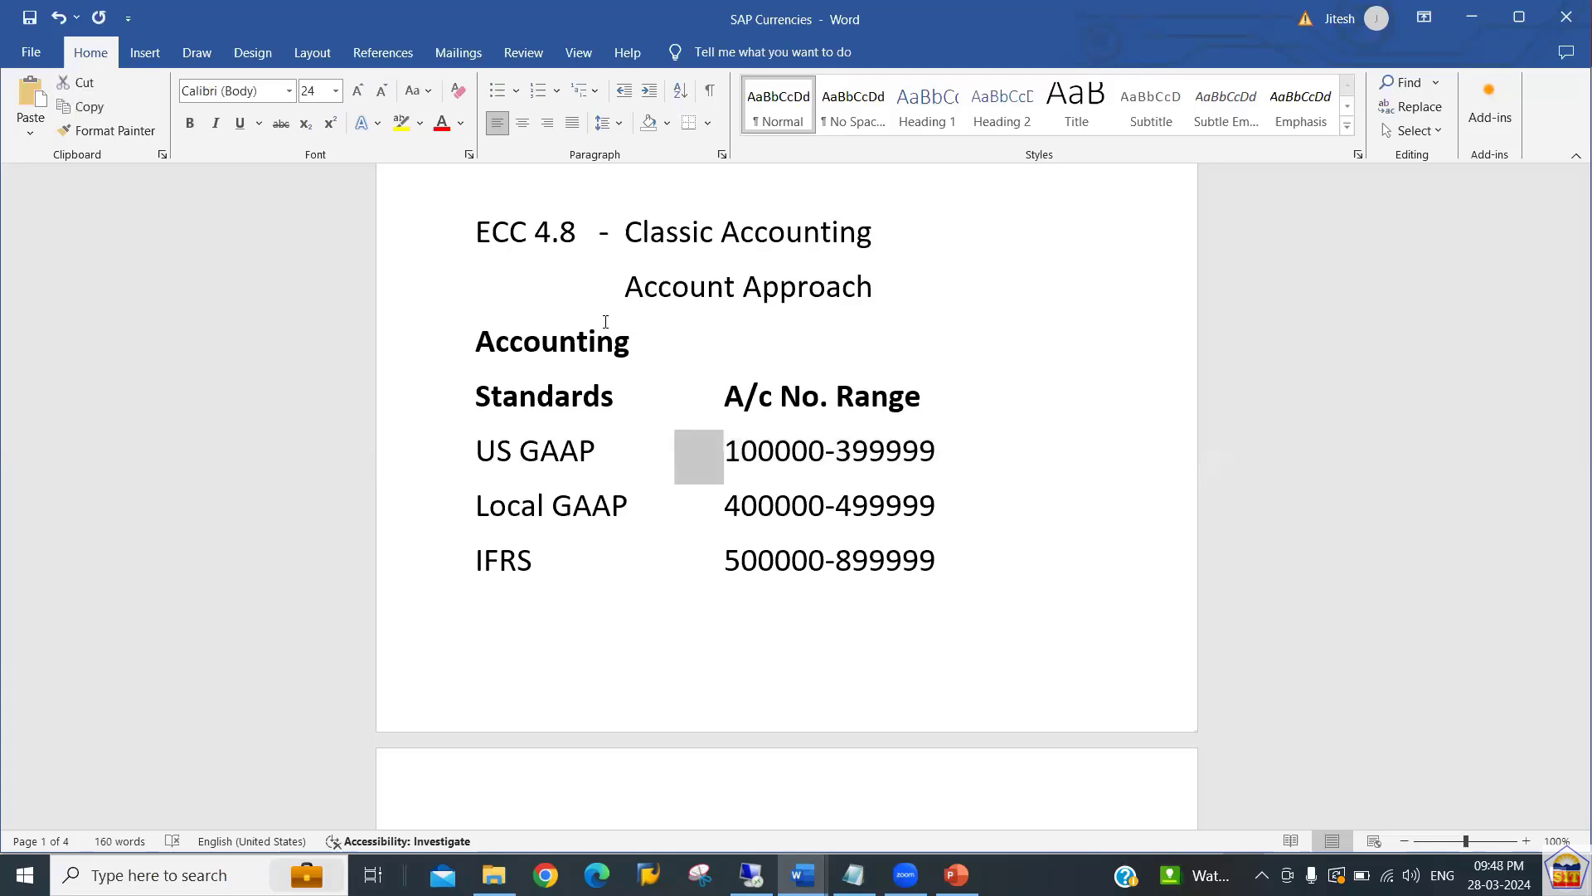
pyautogui.hotkey('shift', 'Left')
pyautogui.hotkey('shift', 'Left')
pyautogui.hotkey('shift', 'Left')
pyautogui.hotkey('shift', 'Left')
pyautogui.hotkey('shift', 'Left')
pyautogui.hotkey('shift', 'Left')
pyautogui.hotkey('shift', 'Left')
pyautogui.press('Right')
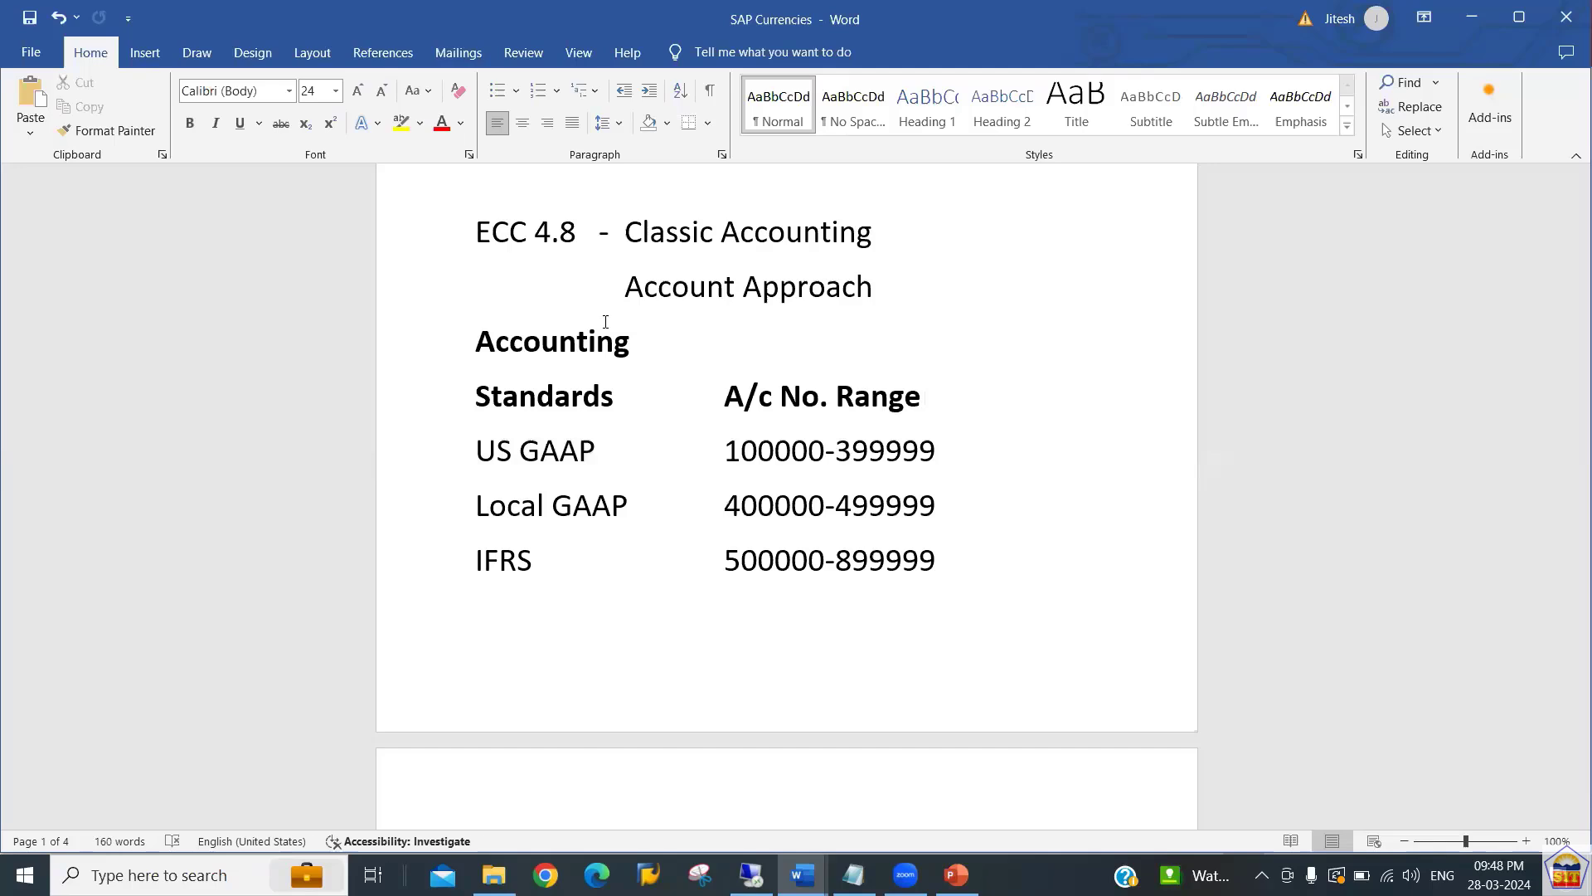
pyautogui.press('Down')
pyautogui.hotkey('shift', 'Right')
pyautogui.hotkey('shift', 'Right')
pyautogui.hotkey('shift', 'Right')
pyautogui.hotkey('shift', 'Right')
pyautogui.hotkey('shift', 'Right')
pyautogui.hotkey('shift', 'Right')
pyautogui.hotkey('shift', 'Right')
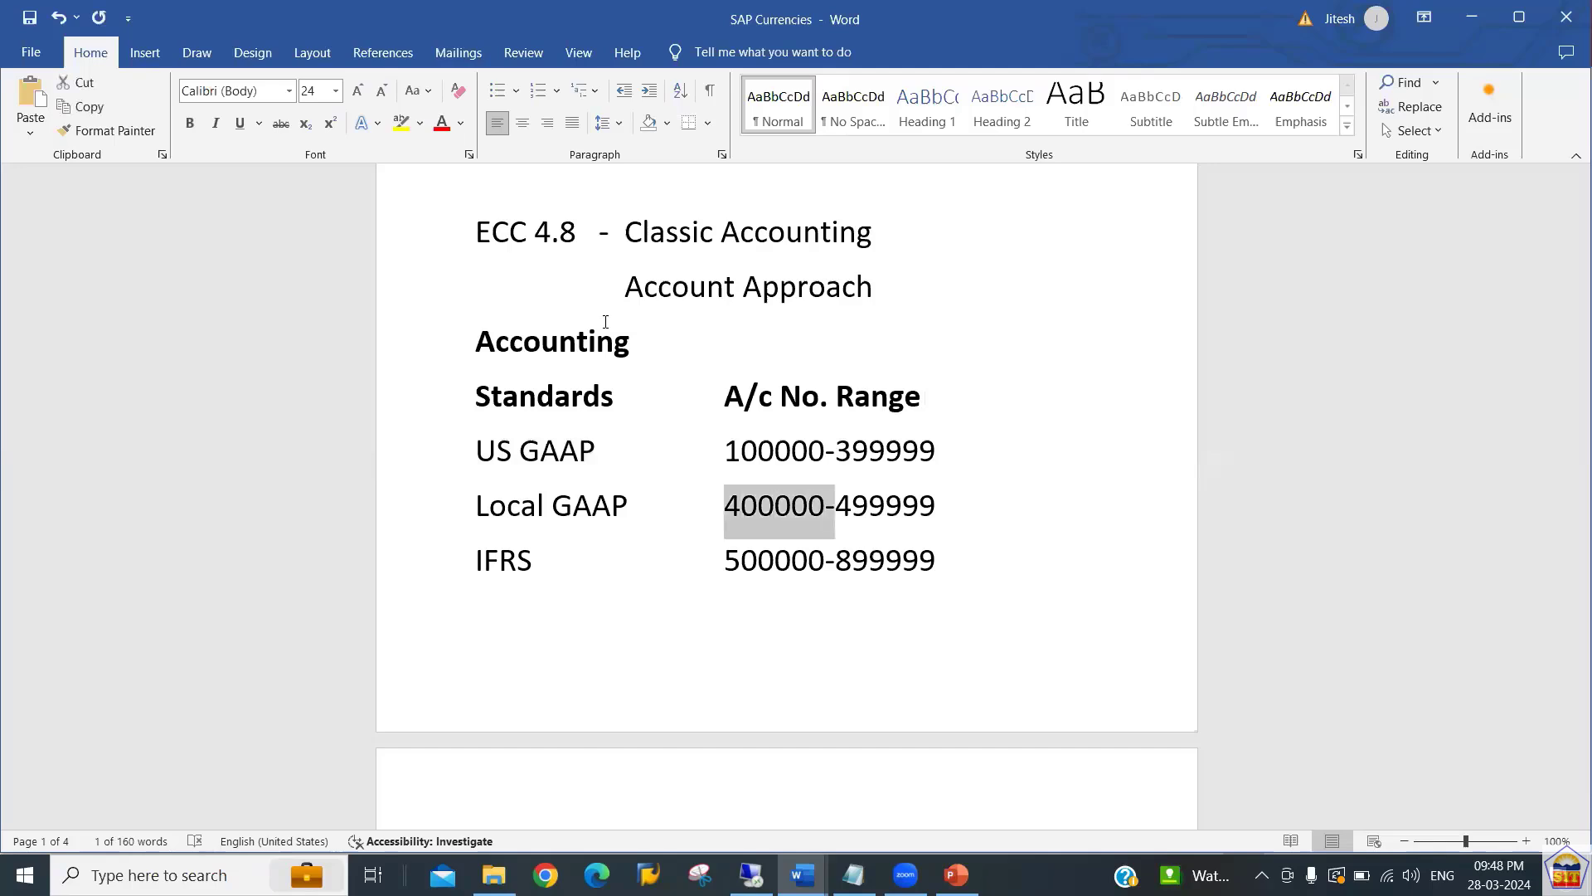
pyautogui.press('Right')
pyautogui.press('Left')
pyautogui.press('Left')
pyautogui.press('Left')
pyautogui.press('Left')
pyautogui.press('Left')
pyautogui.press('Left')
pyautogui.press('Left')
pyautogui.press('Left')
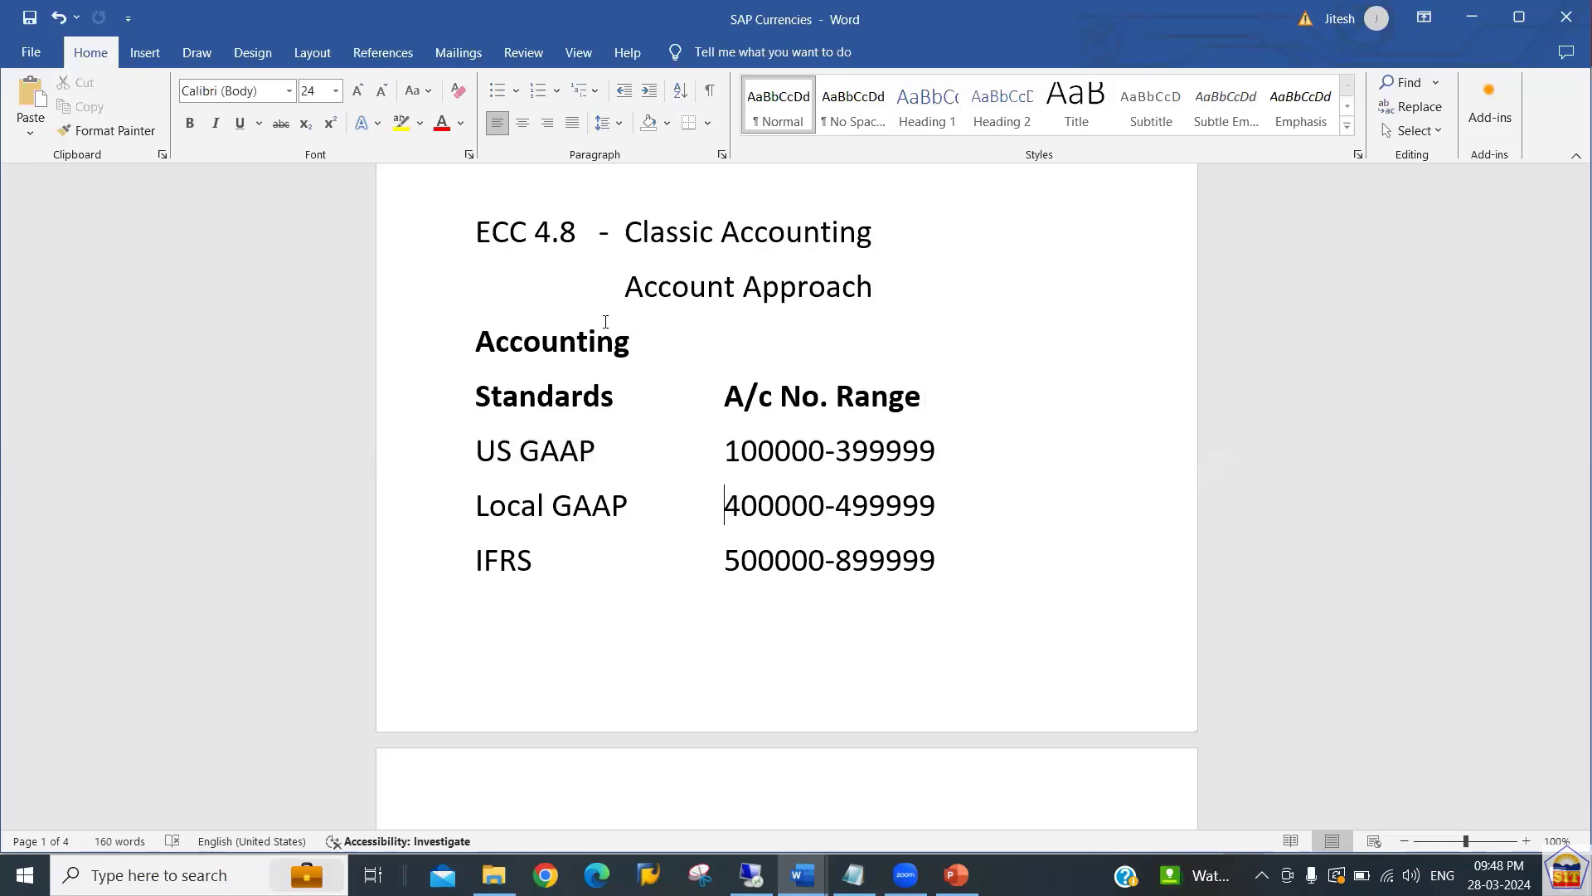
pyautogui.press('Right')
pyautogui.hotkey('shift', 'Right')
pyautogui.hotkey('shift', 'Right')
pyautogui.hotkey('shift', 'Right')
pyautogui.hotkey('shift', 'Right')
pyautogui.hotkey('shift', 'Right')
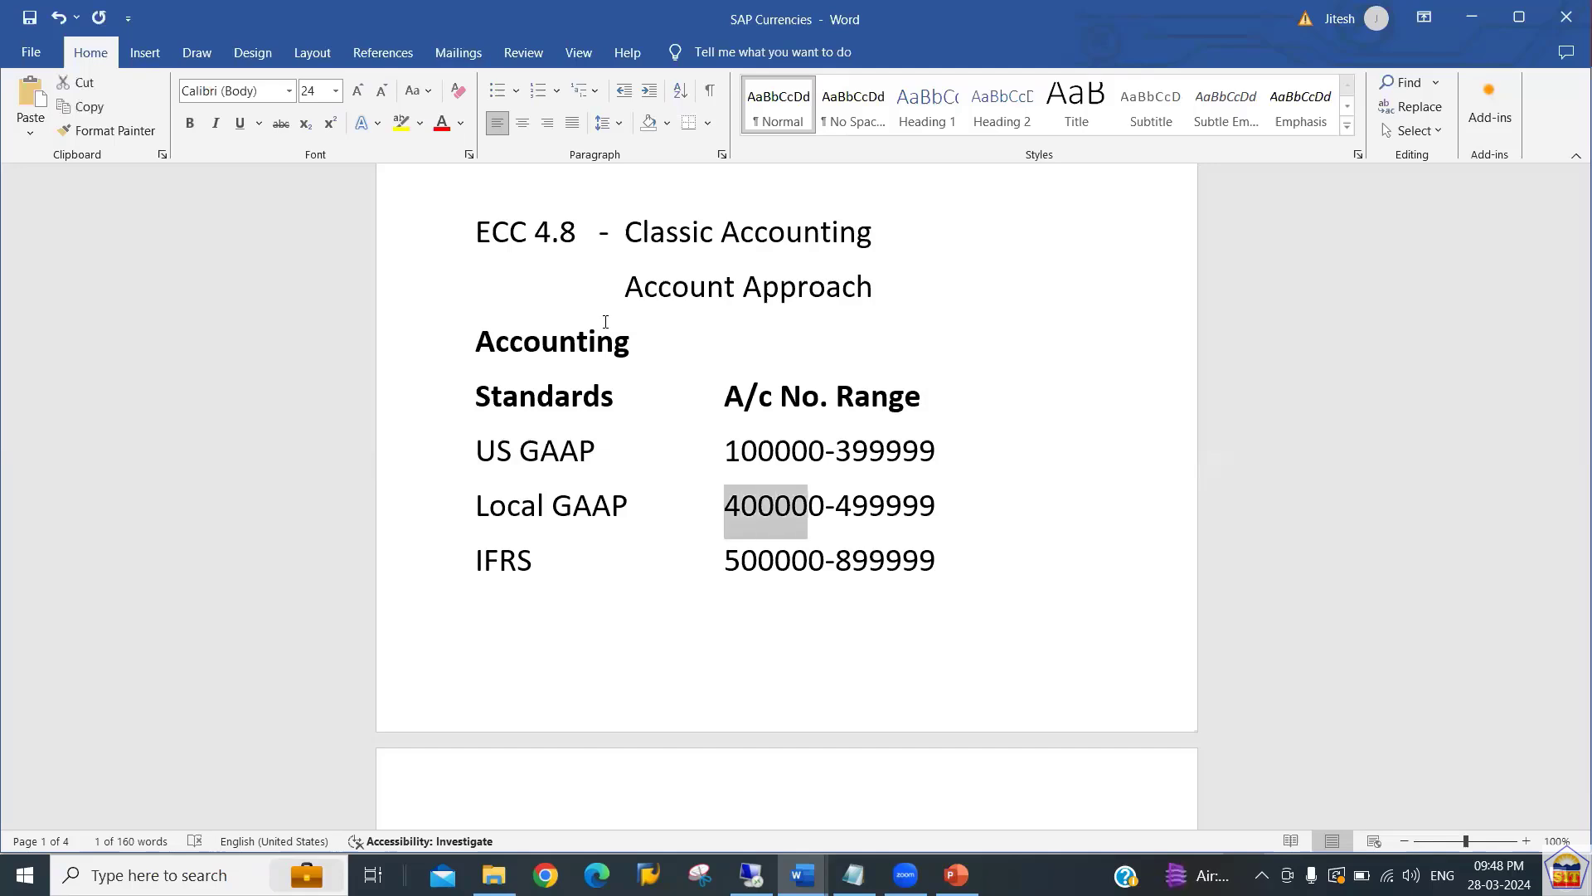
pyautogui.hotkey('shift', 'Right')
pyautogui.hotkey('shift', 'Right')
pyautogui.hotkey('shift', 'Right')
pyautogui.hotkey('shift', 'Right')
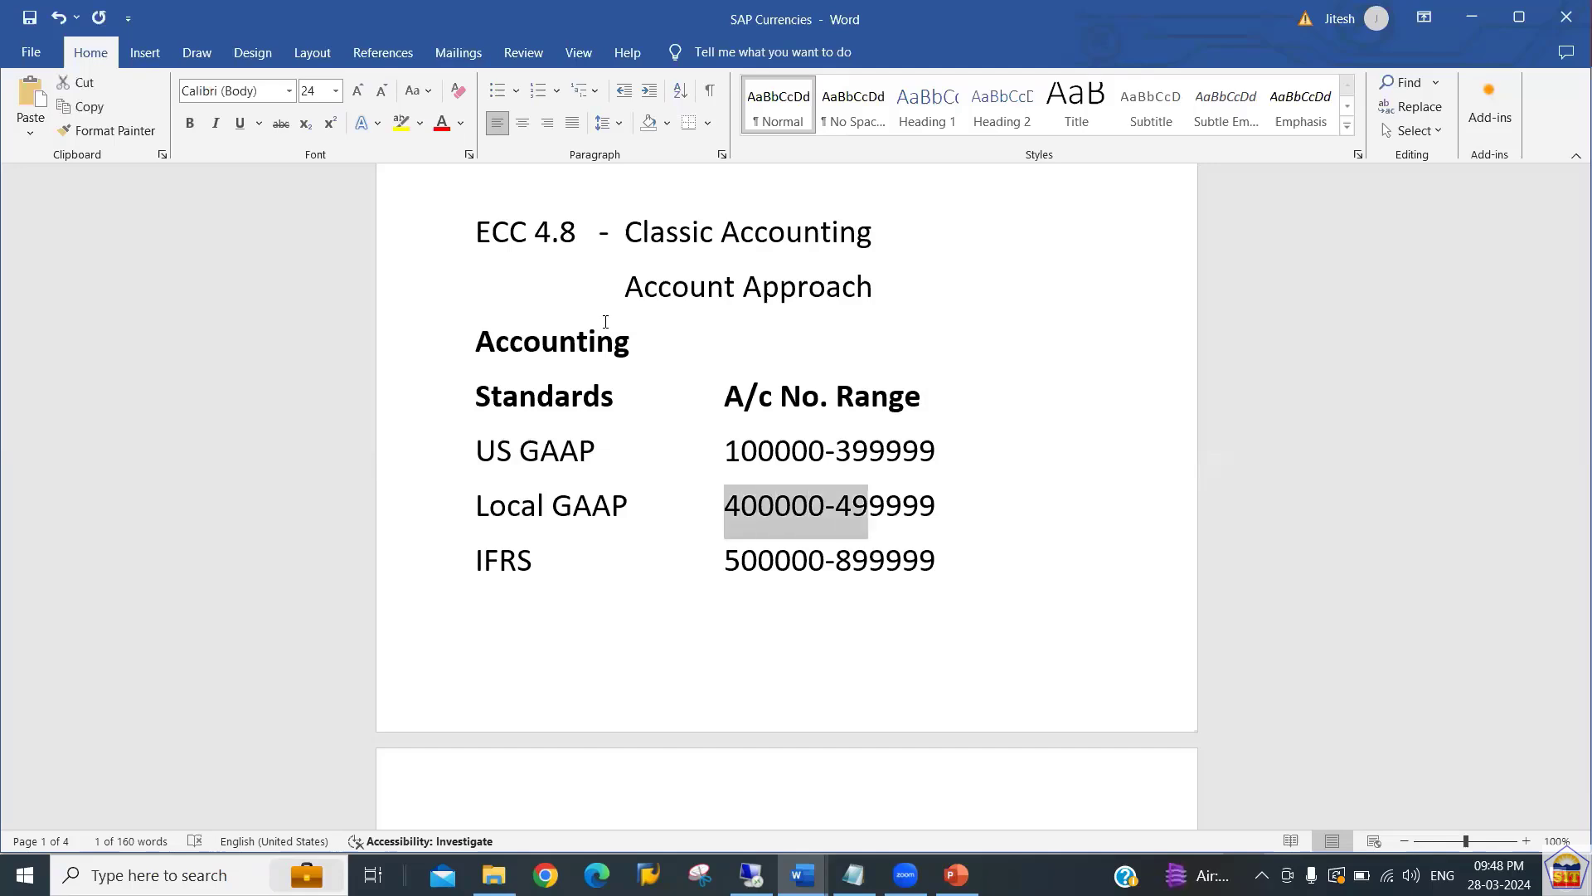
pyautogui.press('Down')
pyautogui.press('Left')
pyautogui.press('Left')
pyautogui.press('Left')
pyautogui.press('Left')
pyautogui.press('Left')
pyautogui.press('Left')
pyautogui.press('Left')
pyautogui.press('Left')
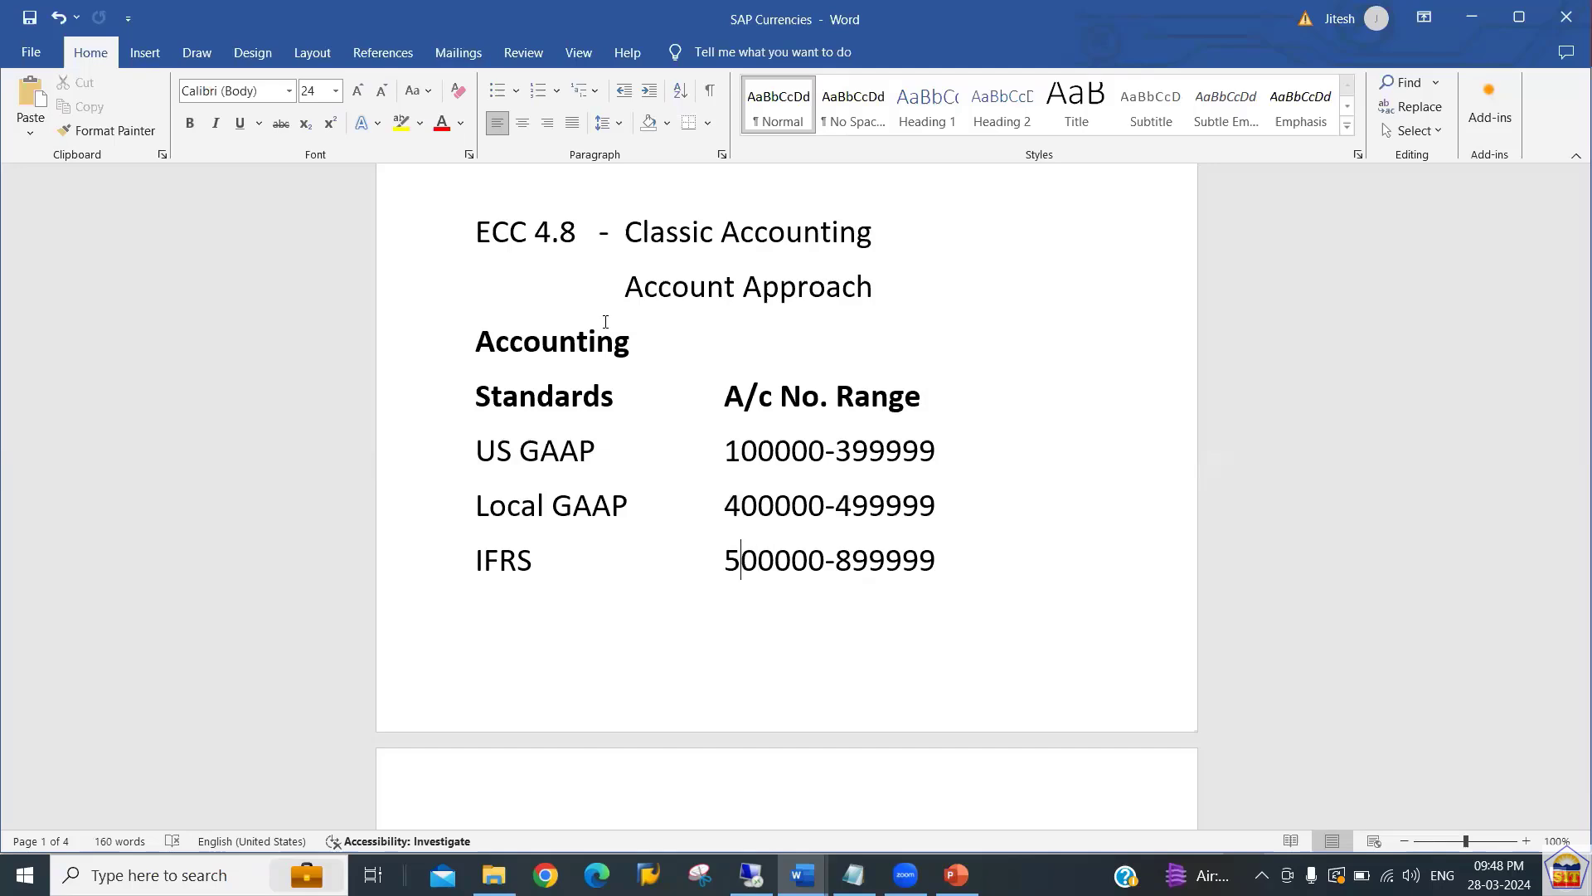
pyautogui.press('Left')
pyautogui.hotkey('shift', 'Right')
pyautogui.hotkey('shift', 'Right')
pyautogui.hotkey('shift', 'Right')
pyautogui.hotkey('shift', 'Right')
pyautogui.hotkey('shift', 'Right')
pyautogui.hotkey('shift', 'Right')
pyautogui.hotkey('shift', 'Right')
pyautogui.hotkey('shift', 'Right')
pyautogui.hotkey('shift', 'Right')
pyautogui.hotkey('shift', 'Right')
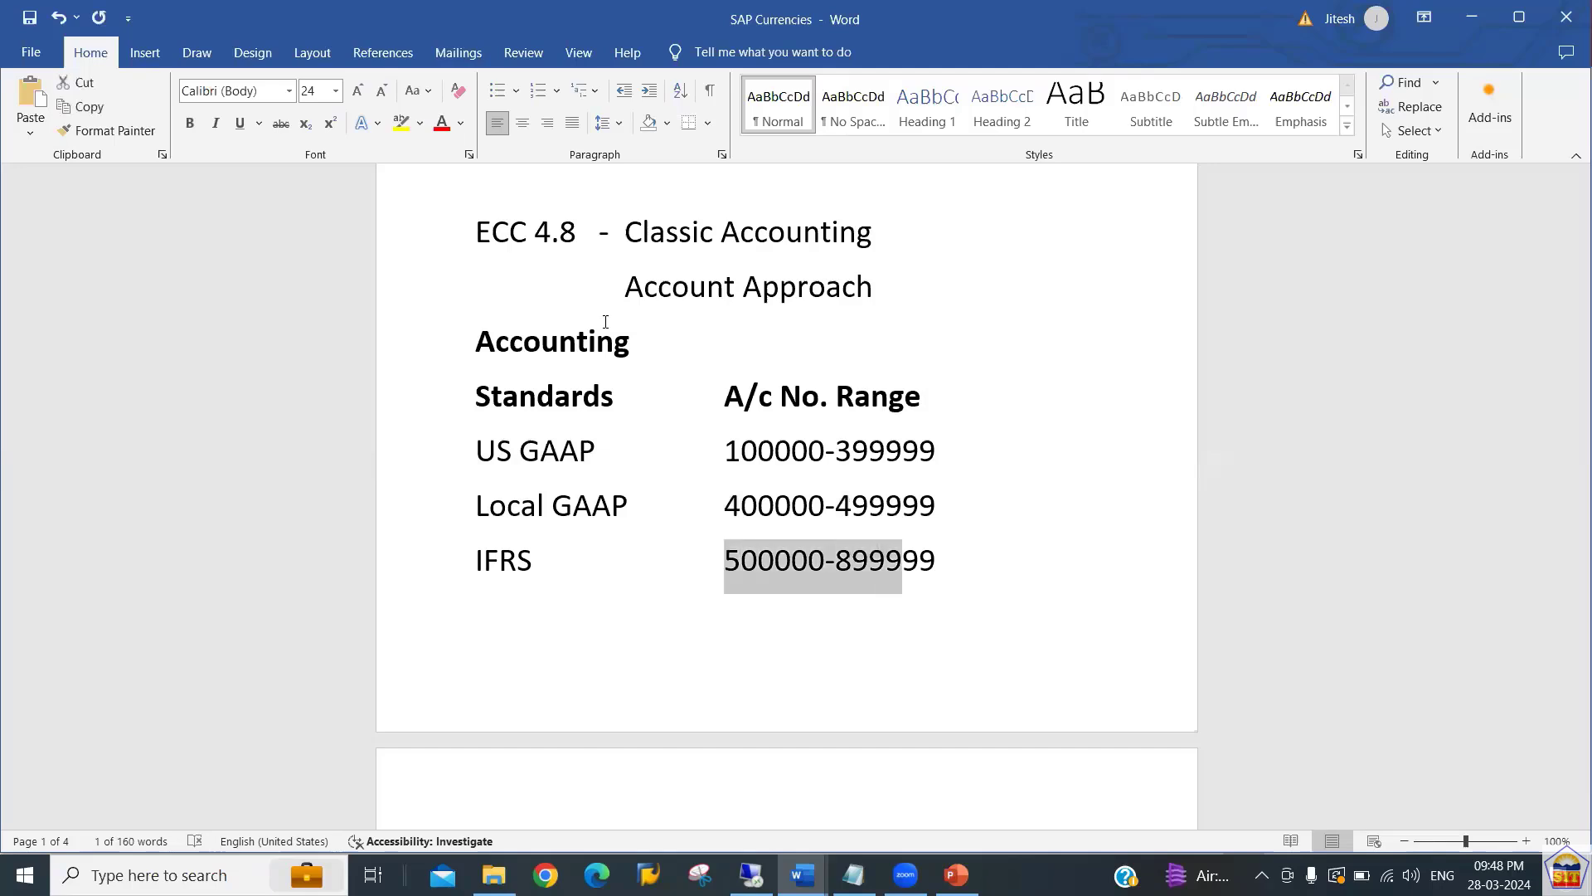
pyautogui.press('Down')
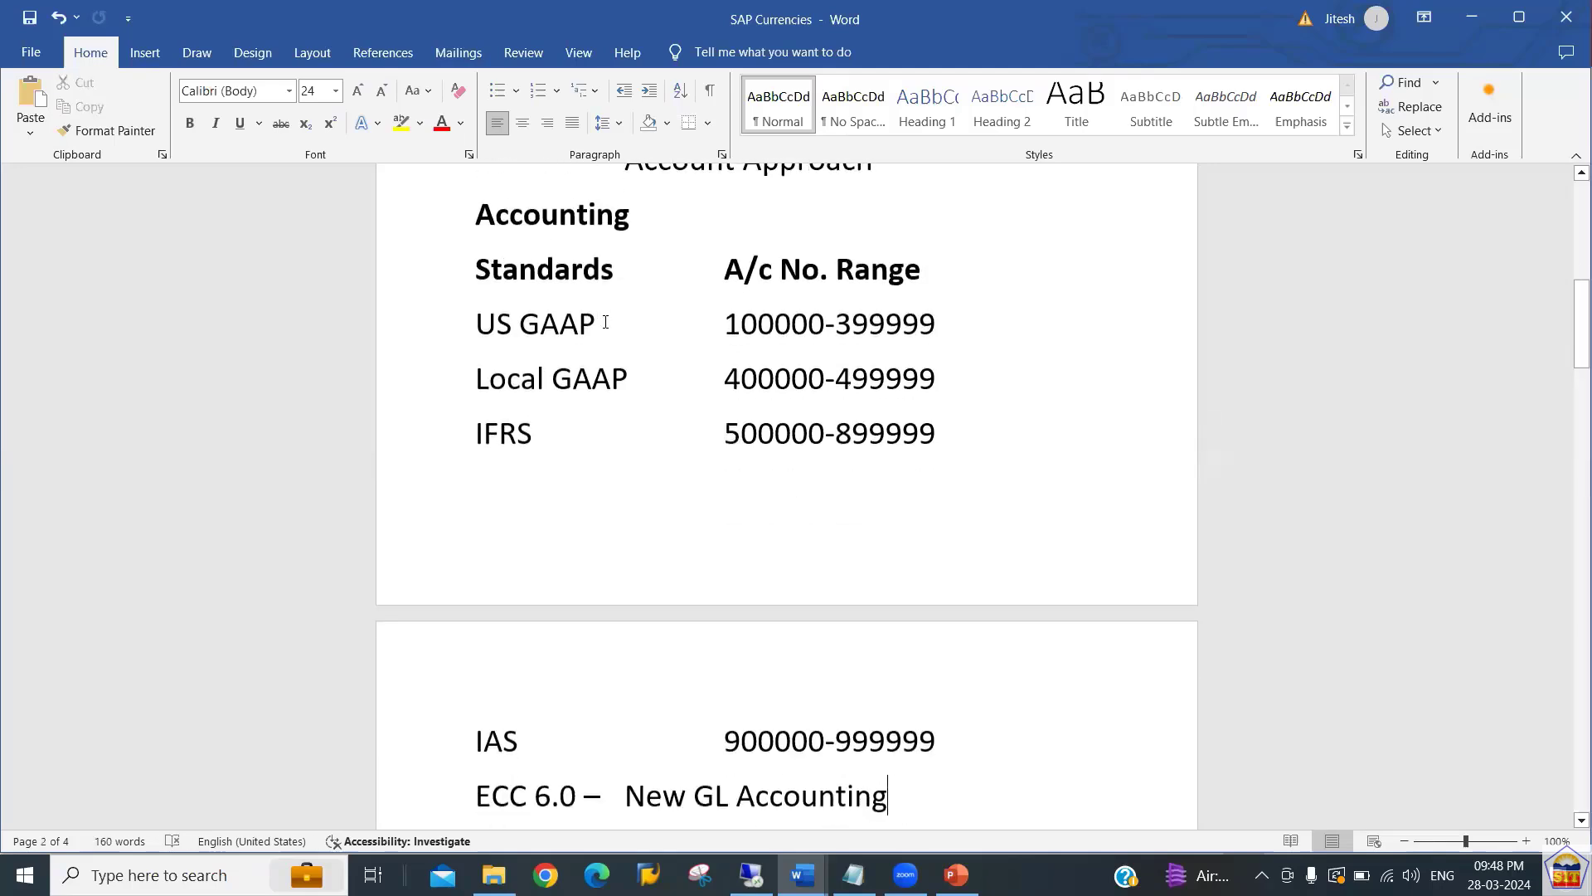
pyautogui.press('Up')
pyautogui.press('Up')
pyautogui.press('Up')
pyautogui.press('Up')
pyautogui.press('Up')
pyautogui.press('Up')
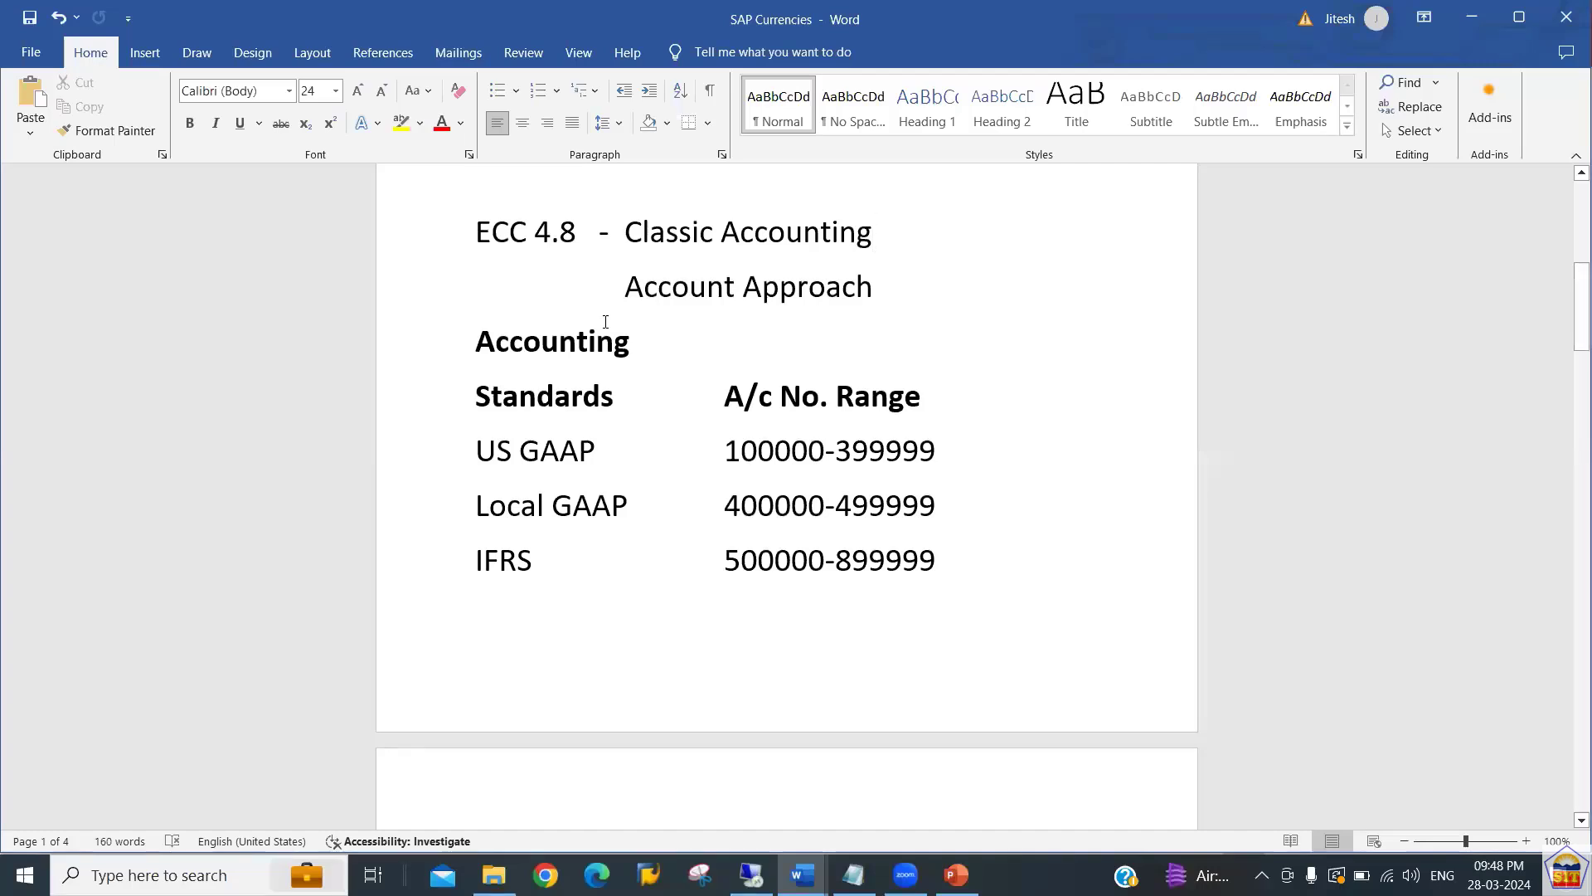
pyautogui.press('Down')
pyautogui.press('Down')
pyautogui.press('Down')
pyautogui.press('Down')
pyautogui.press('Down')
pyautogui.press('Down')
pyautogui.press('Down')
pyautogui.press('Down')
pyautogui.press('Down')
pyautogui.press('Down')
pyautogui.press('Down')
pyautogui.press('Down')
pyautogui.press('Down')
pyautogui.press('Down')
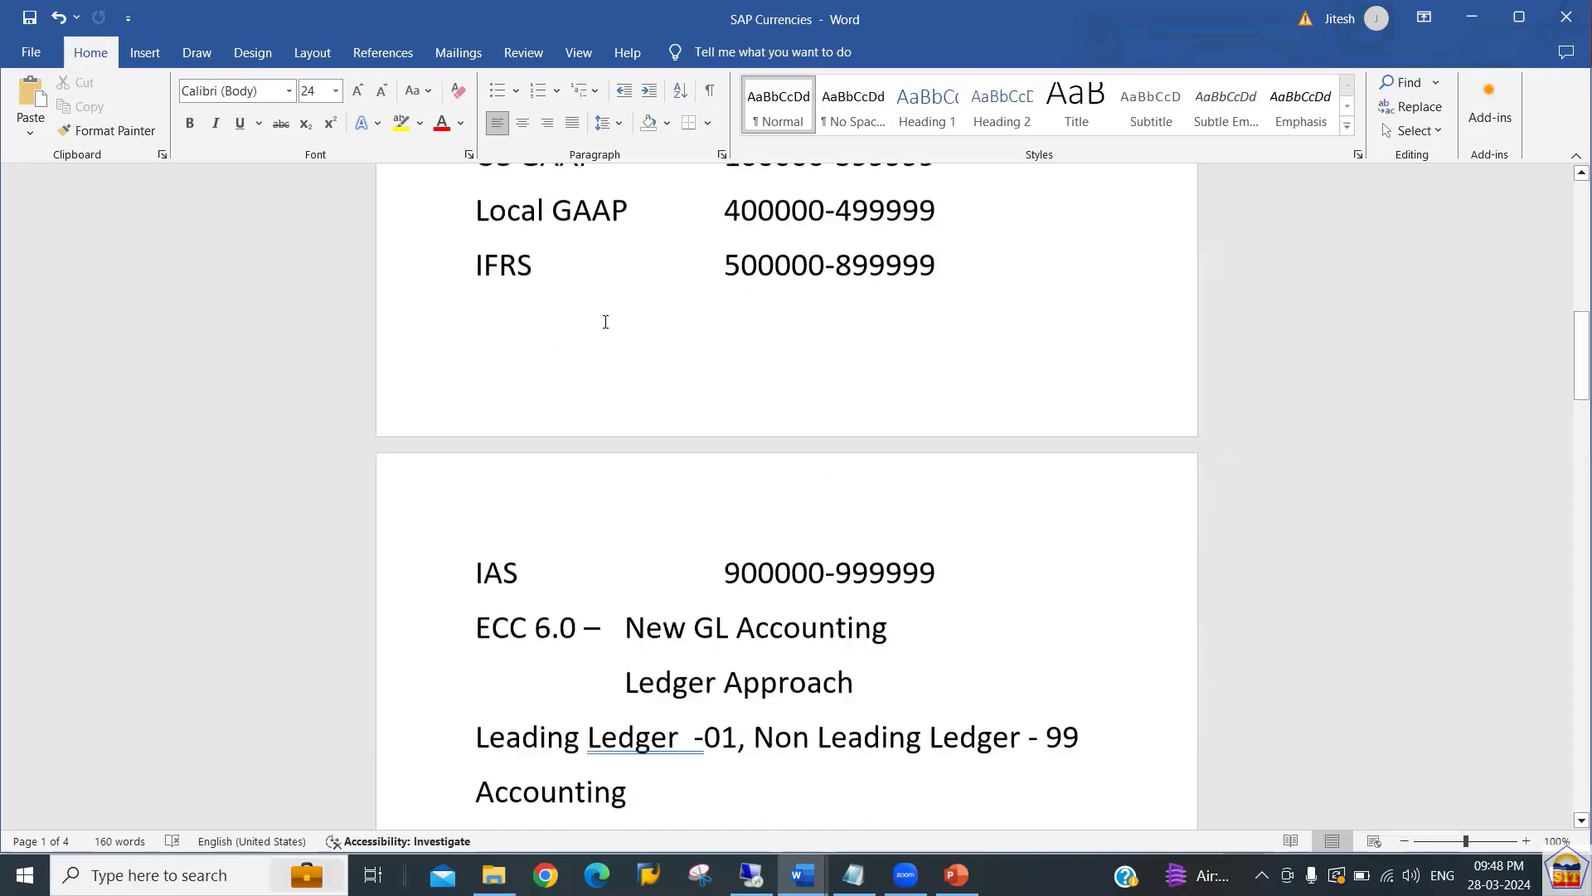
pyautogui.press('Up')
pyautogui.press('Up')
pyautogui.press('Up')
pyautogui.press('Up')
pyautogui.press('Up')
pyautogui.press('Up')
pyautogui.press('Up')
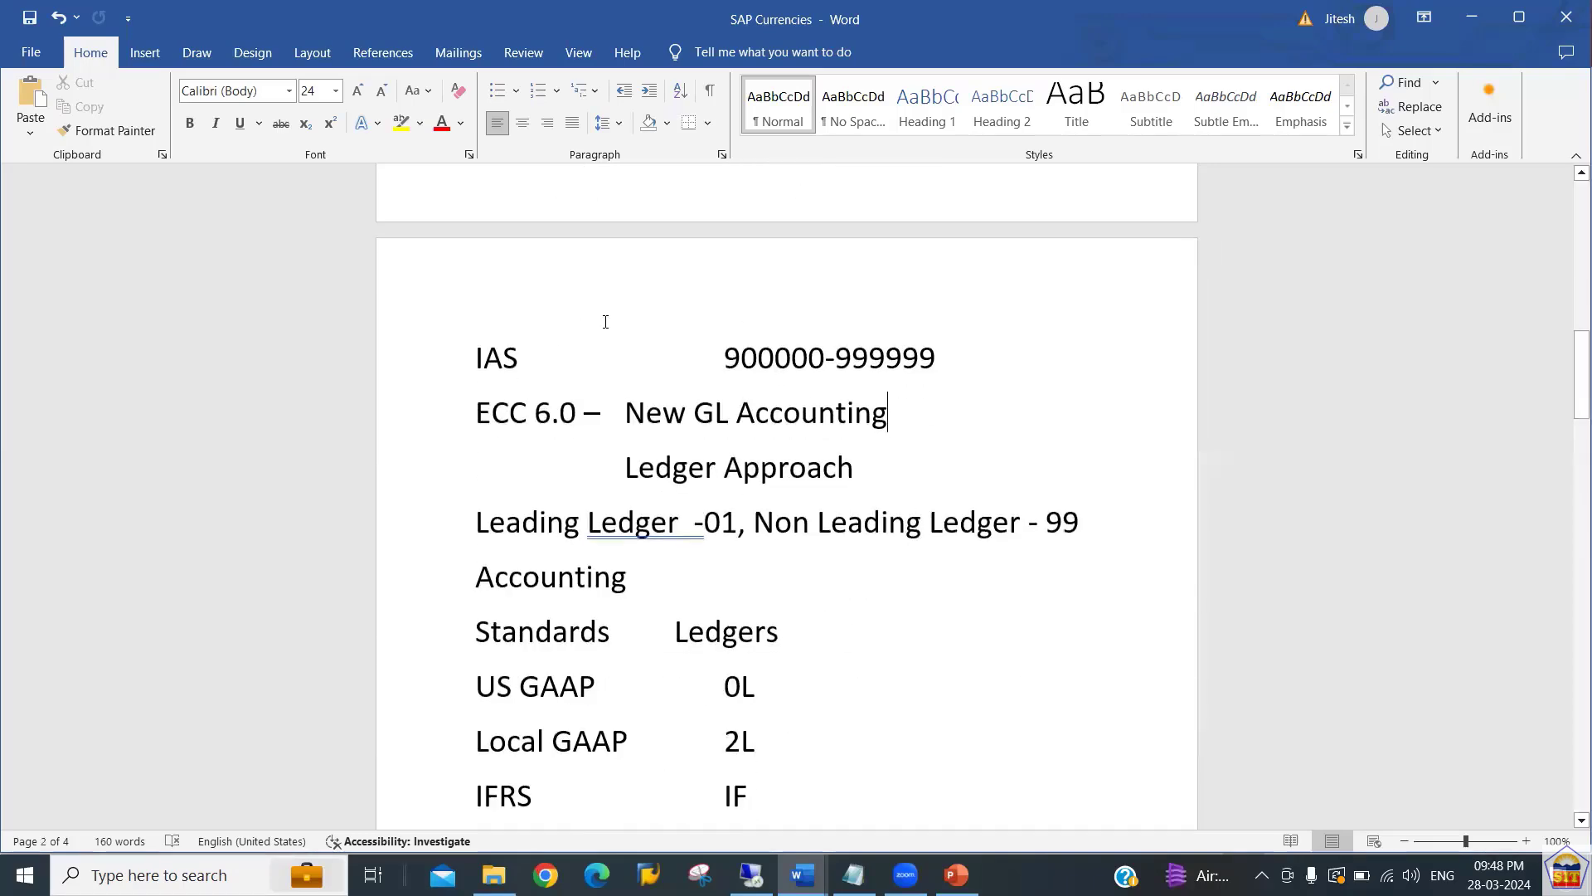
pyautogui.press('Up')
pyautogui.press('Home')
pyautogui.hotkey('ctrl', 'shift', 'Right')
pyautogui.hotkey('ctrl', 'shift', 'Right')
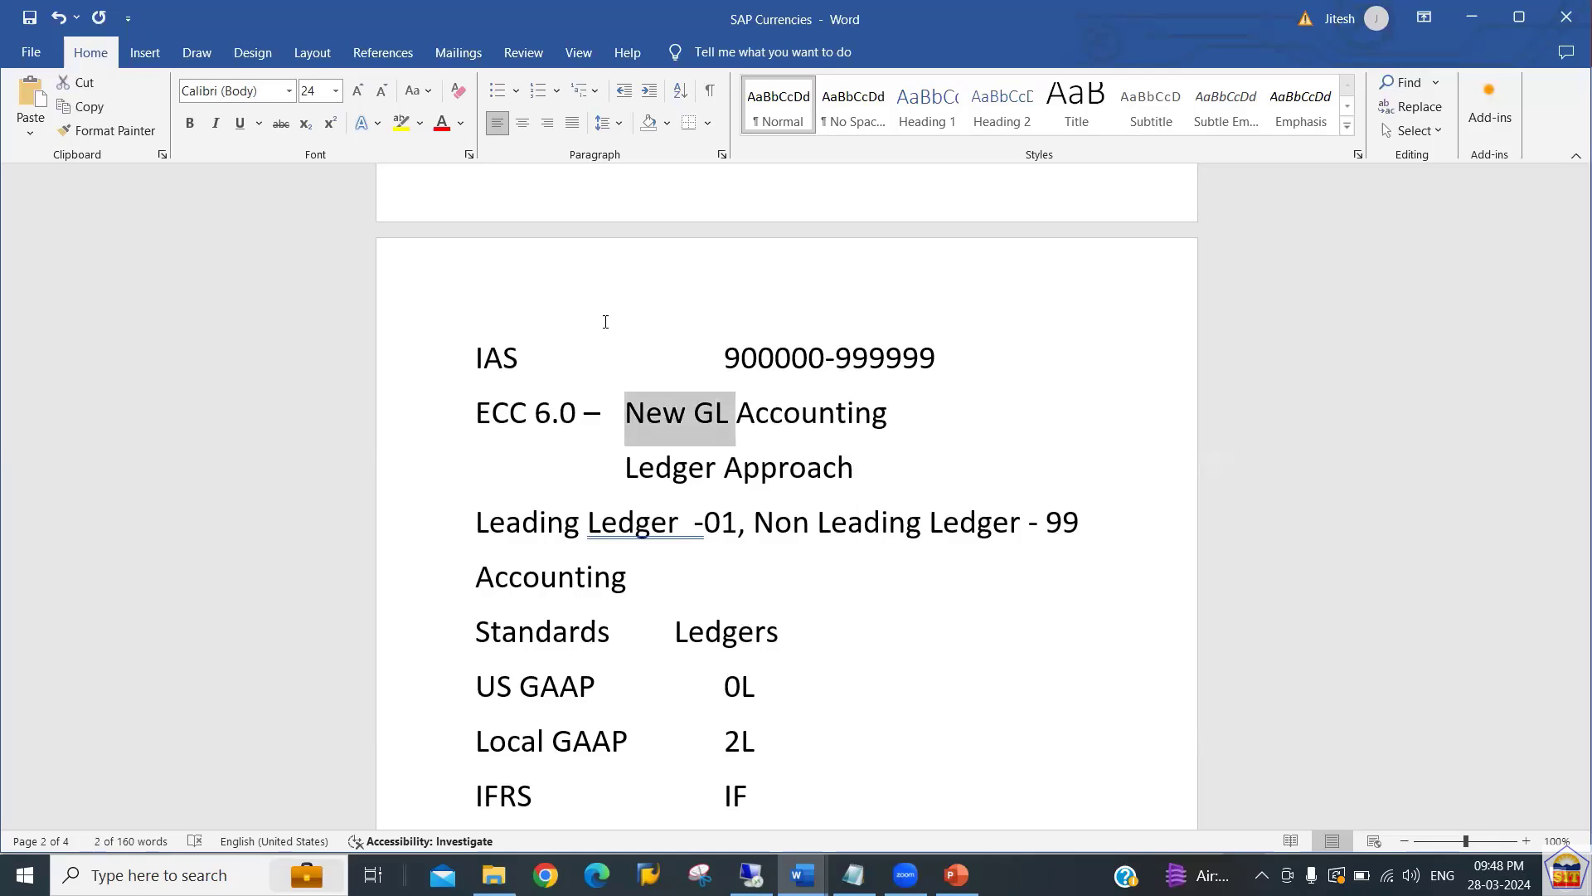
pyautogui.press('Up')
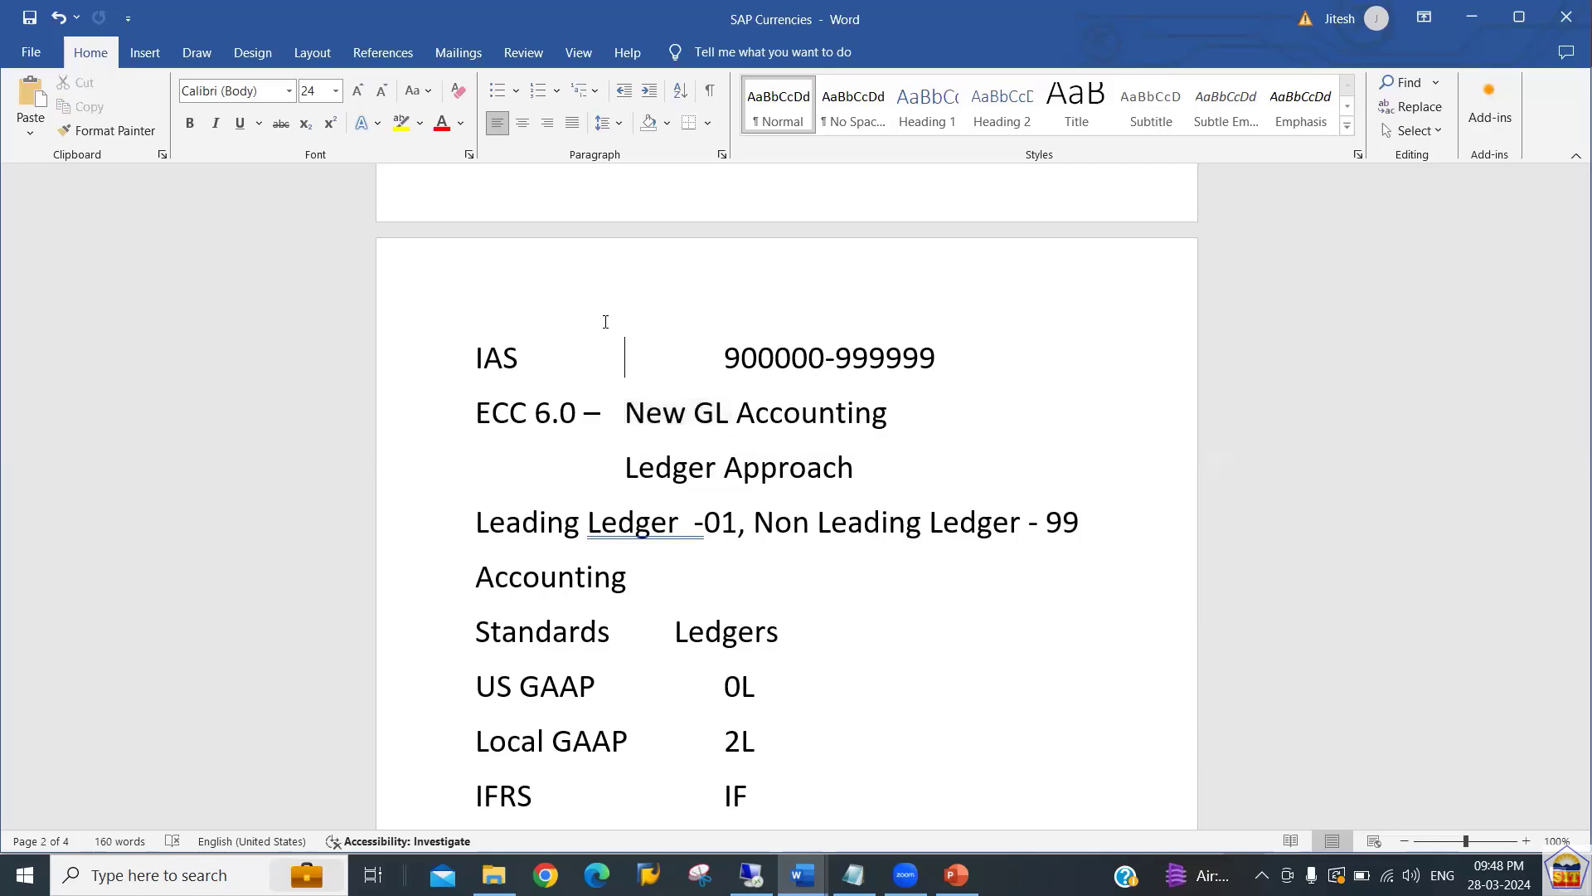
pyautogui.press('Down')
pyautogui.hotkey('shift', 'Right')
pyautogui.hotkey('shift', 'Right')
pyautogui.hotkey('shift', 'Right')
pyautogui.hotkey('shift', 'Right')
pyautogui.hotkey('shift', 'Right')
pyautogui.hotkey('shift', 'Right')
pyautogui.hotkey('shift', 'Right')
pyautogui.hotkey('shift', 'Right')
pyautogui.hotkey('shift', 'Right')
pyautogui.hotkey('shift', 'Right')
pyautogui.hotkey('shift', 'Right')
pyautogui.hotkey('shift', 'Right')
pyautogui.hotkey('shift', 'Right')
pyautogui.hotkey('shift', 'Right')
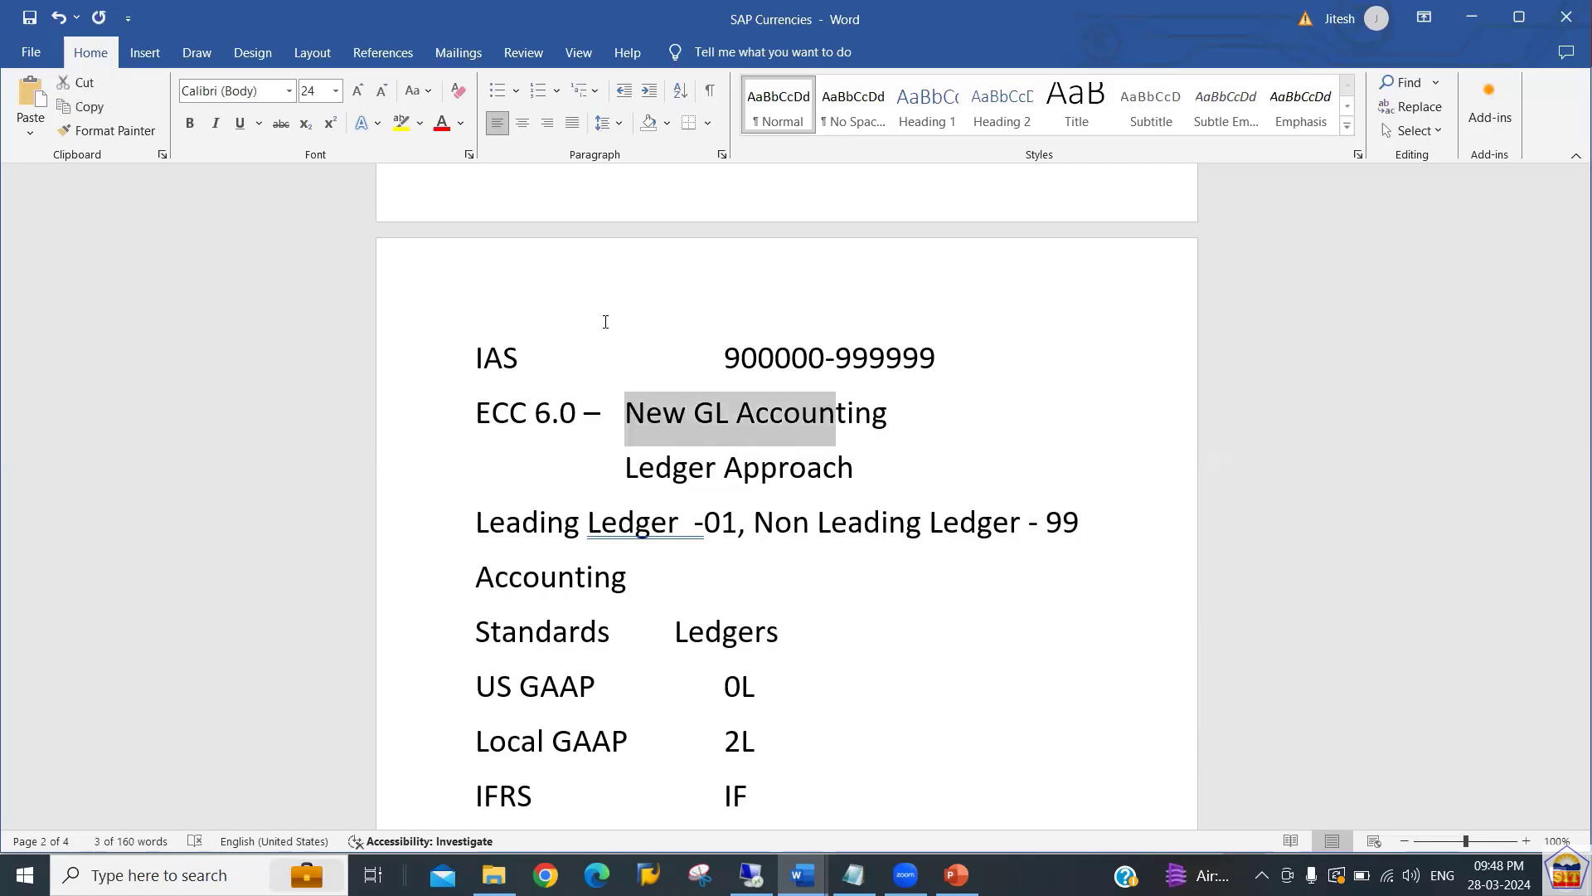
pyautogui.press('Down')
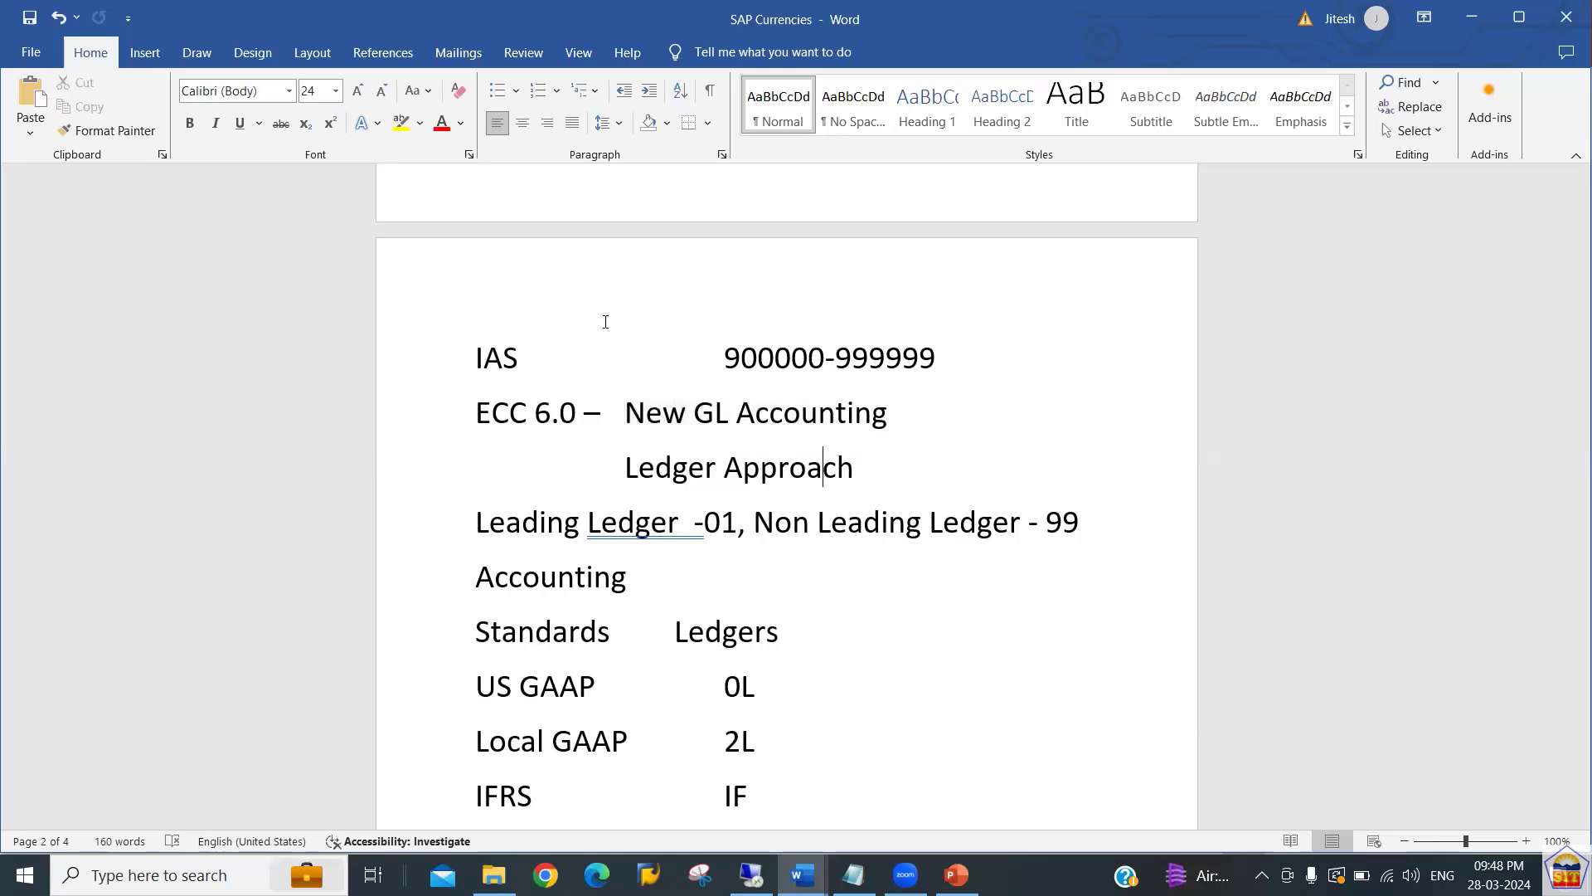
pyautogui.hotkey('shift', 'Left')
pyautogui.hotkey('shift', 'Left')
pyautogui.hotkey('shift', 'Left')
pyautogui.hotkey('shift', 'Left')
pyautogui.hotkey('shift', 'Left')
pyautogui.hotkey('shift', 'Left')
pyautogui.hotkey('shift', 'Left')
pyautogui.hotkey('shift', 'Left')
pyautogui.hotkey('shift', 'Left')
pyautogui.hotkey('shift', 'Left')
pyautogui.hotkey('shift', 'Left')
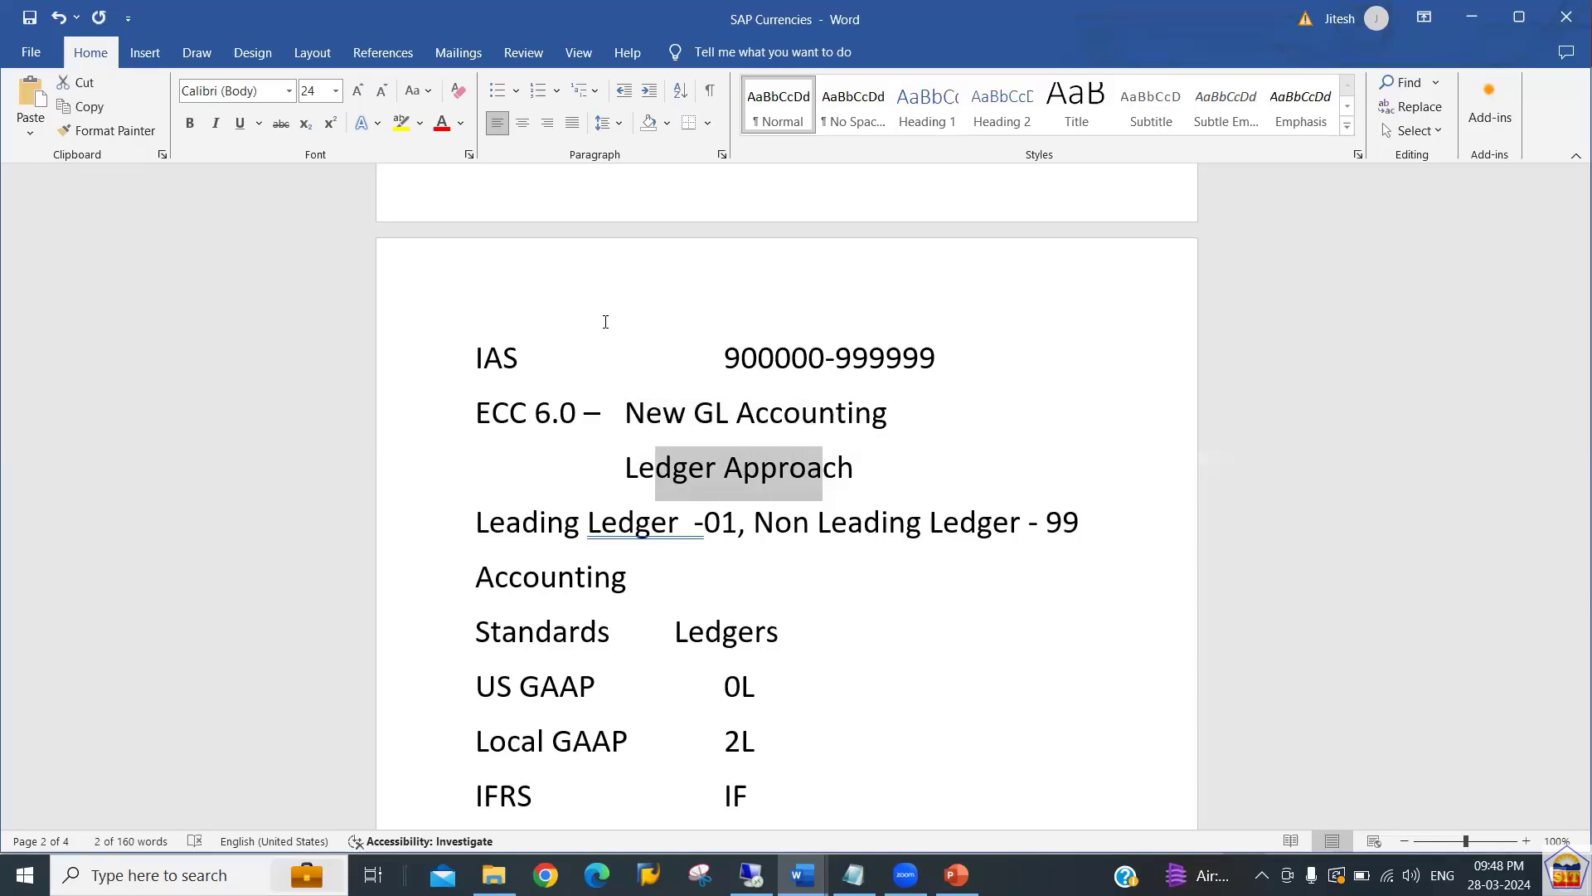
pyautogui.press('Left')
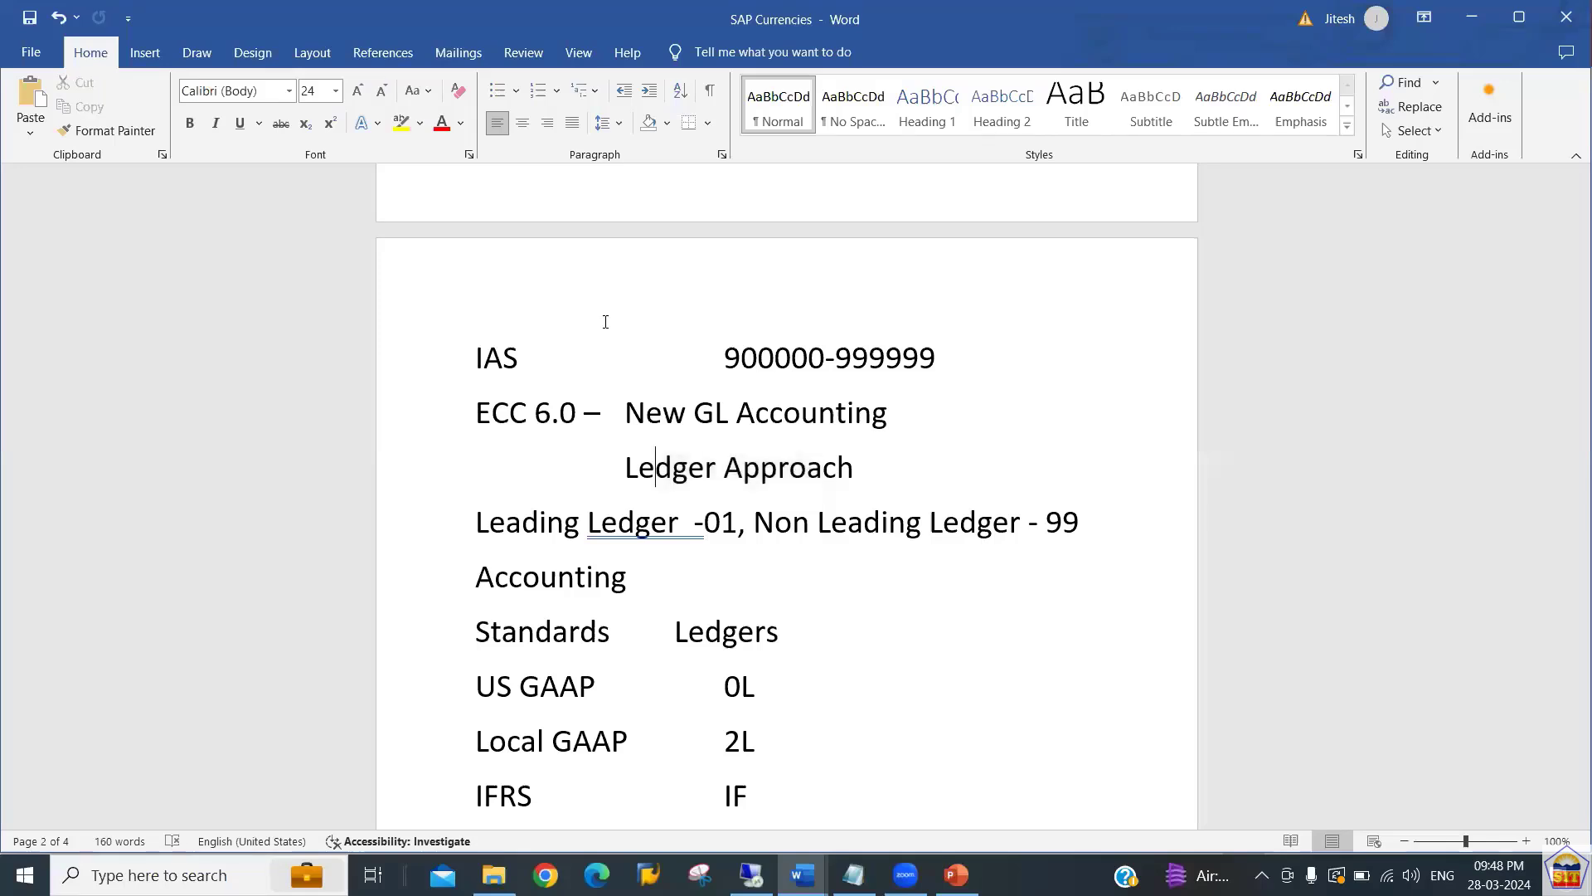
pyautogui.press('Down')
pyautogui.press('Left')
pyautogui.press('Left')
pyautogui.press('Left')
pyautogui.press('Left')
pyautogui.press('Left')
pyautogui.press('Left')
pyautogui.press('Left')
pyautogui.press('Left')
pyautogui.press('Left')
pyautogui.press('Left')
pyautogui.press('Left')
pyautogui.press('Left')
pyautogui.hotkey('shift', 'Right')
pyautogui.hotkey('shift', 'Right')
pyautogui.hotkey('shift', 'Right')
pyautogui.hotkey('shift', 'Right')
pyautogui.hotkey('shift', 'Right')
pyautogui.hotkey('shift', 'Right')
pyautogui.hotkey('shift', 'Right')
pyautogui.hotkey('shift', 'Right')
pyautogui.hotkey('shift', 'Right')
pyautogui.hotkey('shift', 'Right')
pyautogui.hotkey('shift', 'Right')
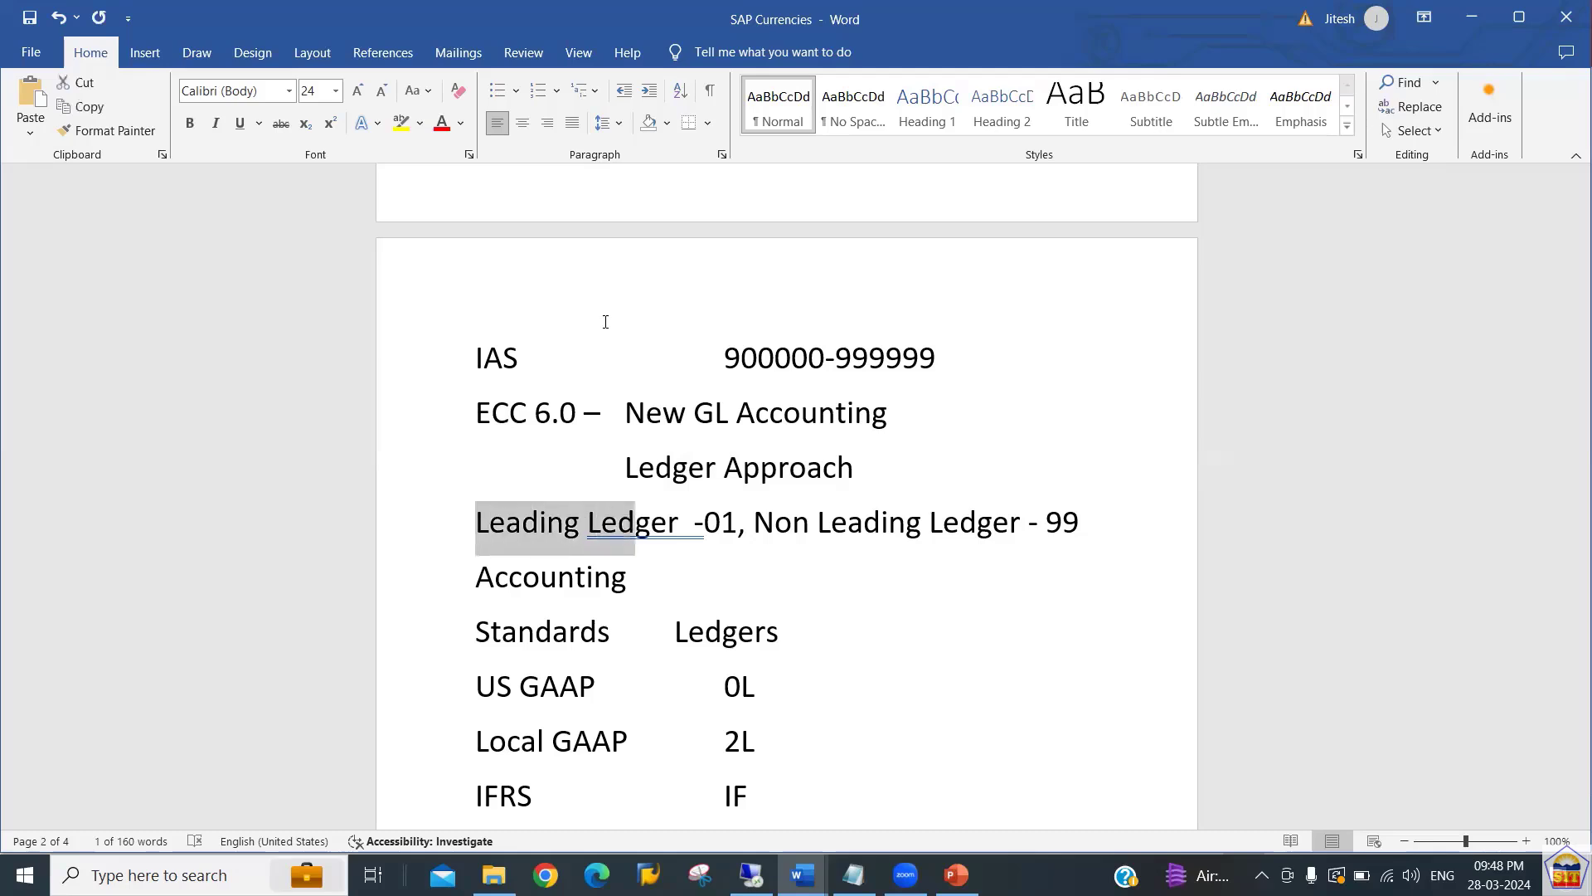
pyautogui.hotkey('shift', 'Right')
pyautogui.hotkey('shift', 'Right')
pyautogui.hotkey('shift', 'Right')
pyautogui.hotkey('shift', 'Right')
pyautogui.hotkey('shift', 'Right')
pyautogui.hotkey('shift', 'Right')
pyautogui.hotkey('shift', 'Right')
pyautogui.hotkey('shift', 'Right')
pyautogui.hotkey('shift', 'Right')
pyautogui.press('Right')
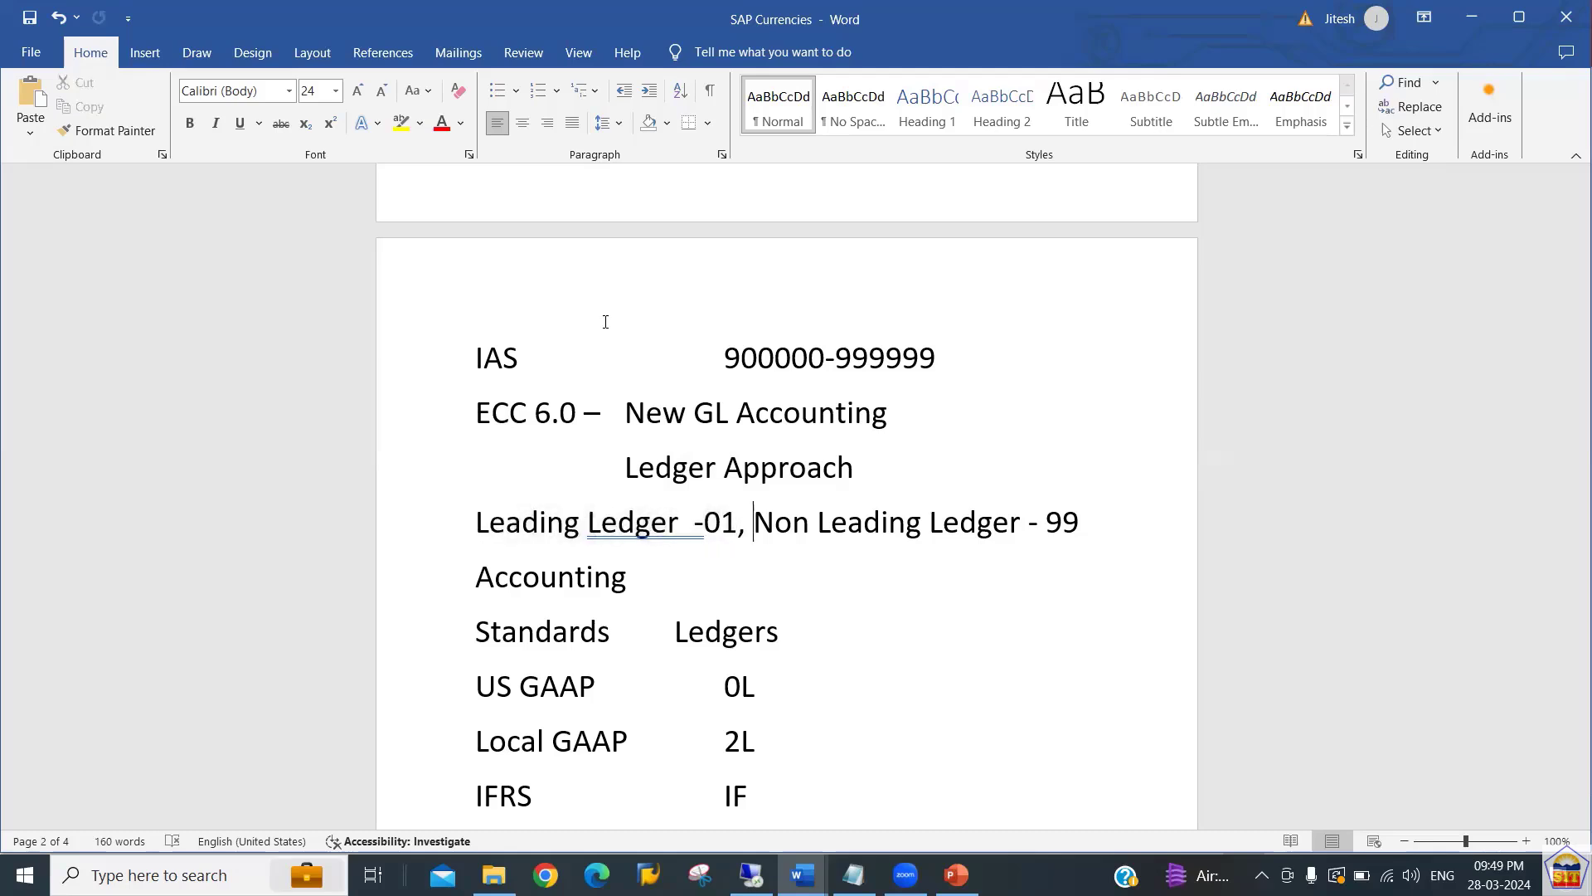
pyautogui.hotkey('shift', 'Right')
pyautogui.hotkey('shift', 'Right')
pyautogui.hotkey('shift', 'Right')
pyautogui.hotkey('shift', 'Right')
pyautogui.hotkey('shift', 'Right')
pyautogui.hotkey('shift', 'Right')
pyautogui.hotkey('shift', 'Right')
pyautogui.hotkey('shift', 'Right')
pyautogui.hotkey('shift', 'Right')
pyautogui.hotkey('shift', 'Right')
pyautogui.hotkey('shift', 'Right')
pyautogui.hotkey('shift', 'Right')
pyautogui.hotkey('shift', 'Right')
pyautogui.hotkey('shift', 'Right')
pyautogui.hotkey('shift', 'Right')
pyautogui.hotkey('shift', 'Right')
pyautogui.hotkey('shift', 'Right')
pyautogui.hotkey('shift', 'Right')
pyautogui.hotkey('shift', 'Right')
pyautogui.hotkey('shift', 'Right')
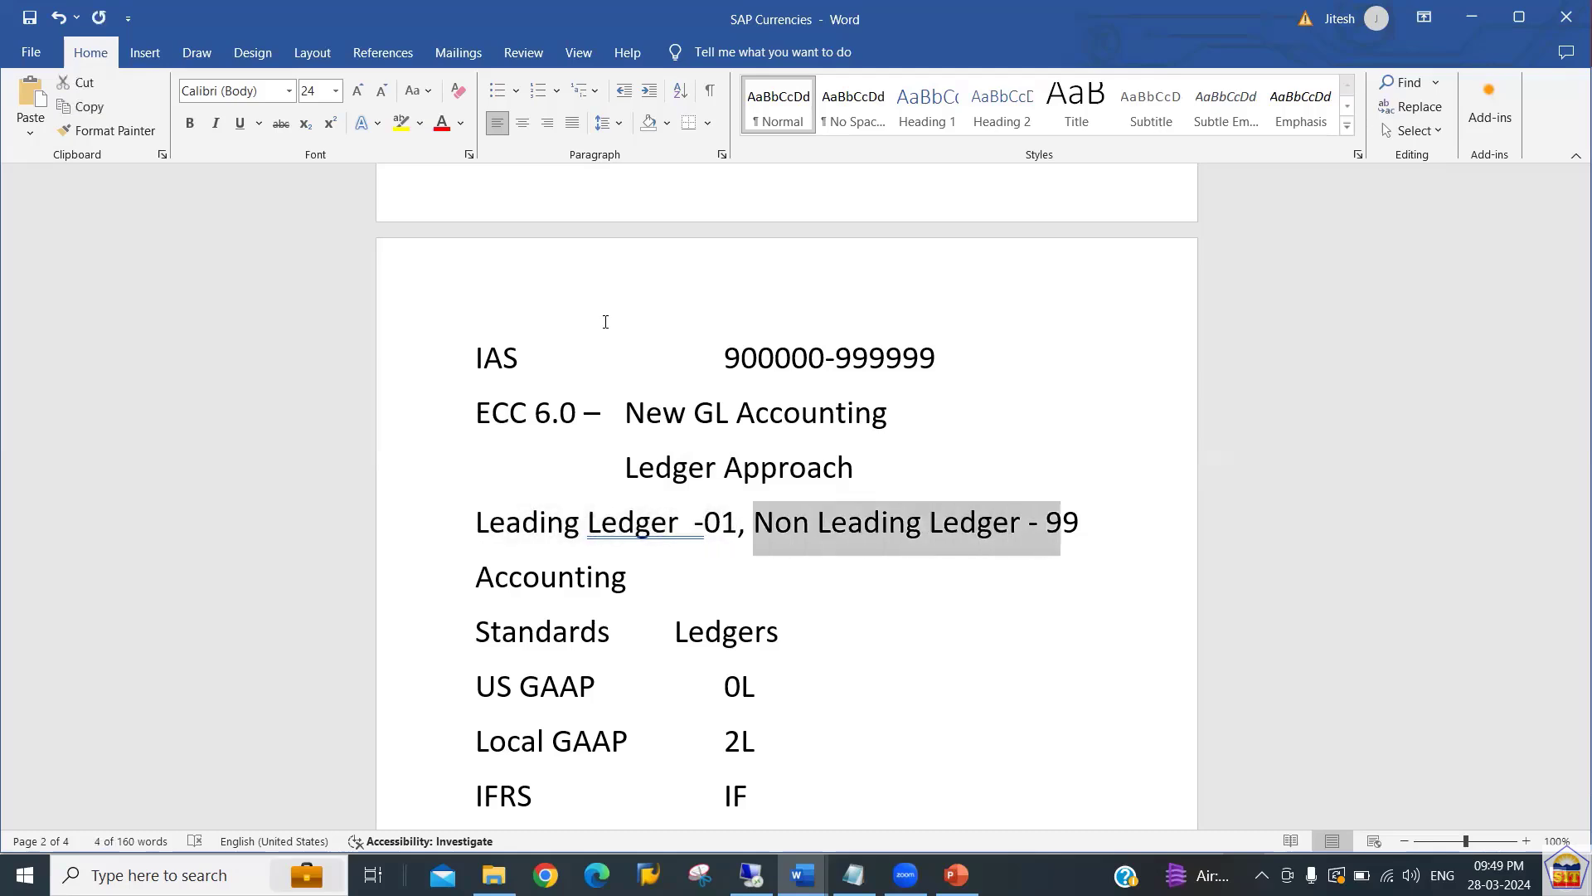
pyautogui.hotkey('shift', 'Right')
pyautogui.press('Left')
pyautogui.press('Left')
pyautogui.press('Left')
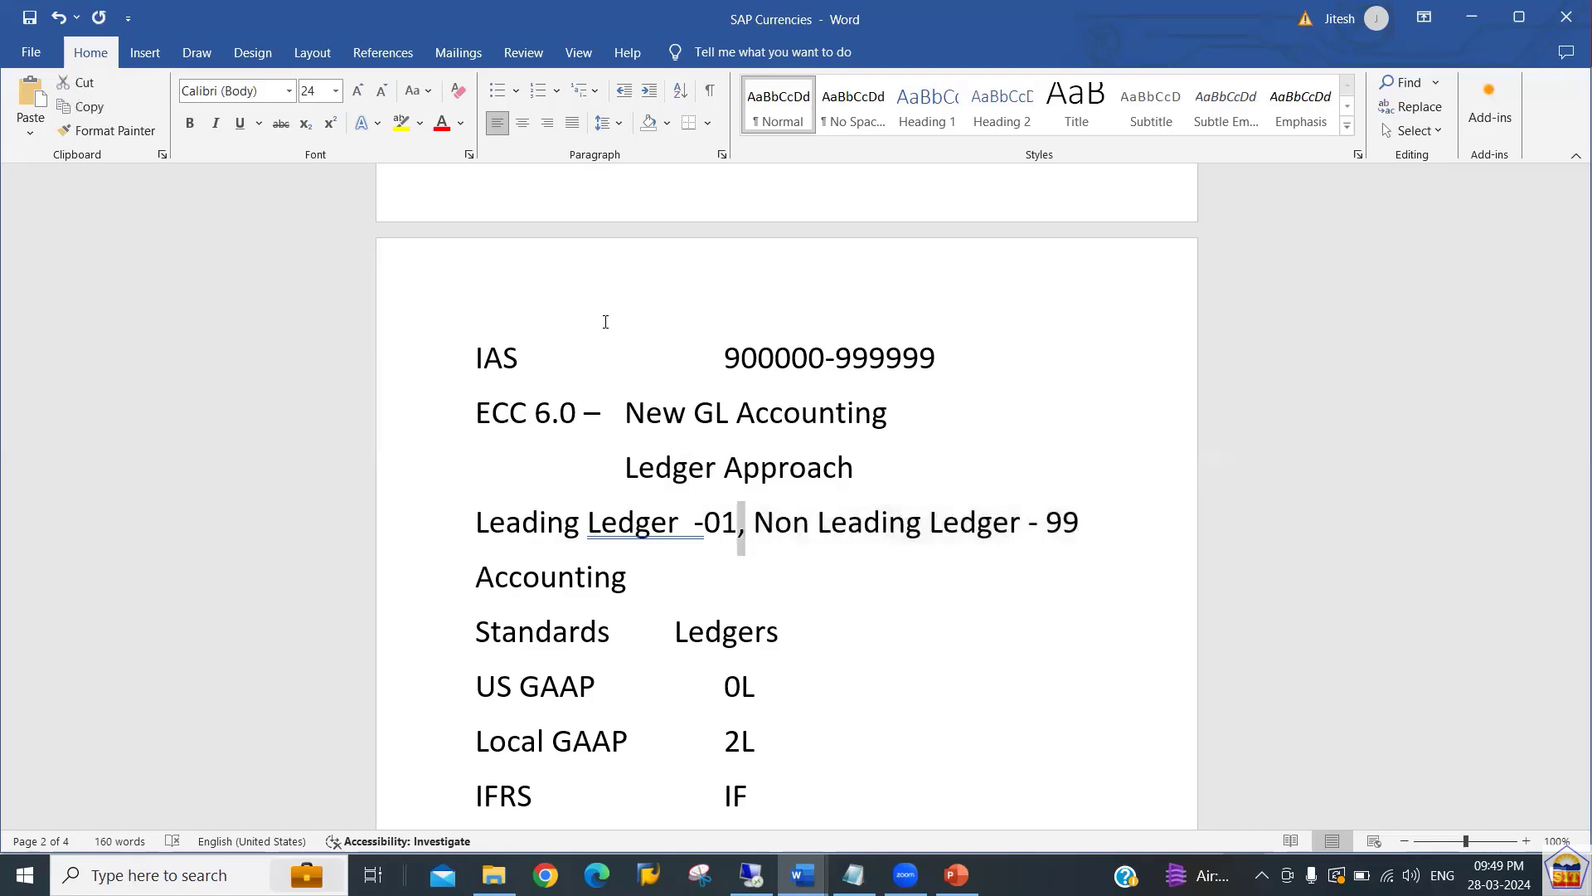
pyautogui.hotkey('shift', 'Left')
pyautogui.hotkey('shift', 'Left')
pyautogui.hotkey('shift', 'Left')
pyautogui.hotkey('shift', 'Left')
pyautogui.hotkey('shift', 'Left')
pyautogui.hotkey('shift', 'Left')
pyautogui.hotkey('shift', 'Left')
pyautogui.hotkey('shift', 'Left')
pyautogui.hotkey('shift', 'Left')
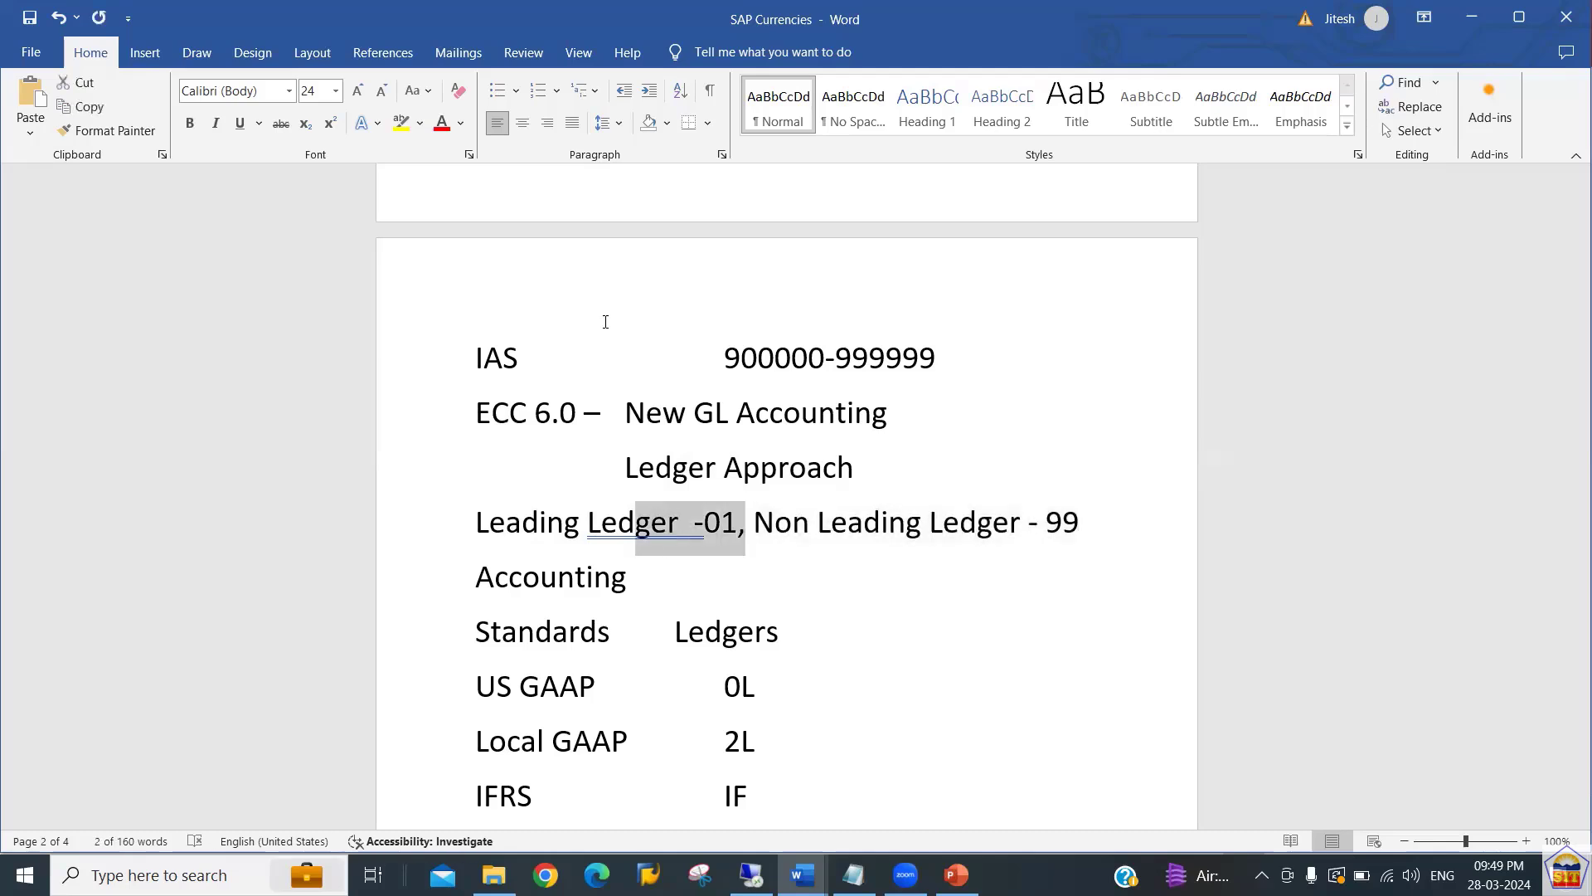
pyautogui.press('Right')
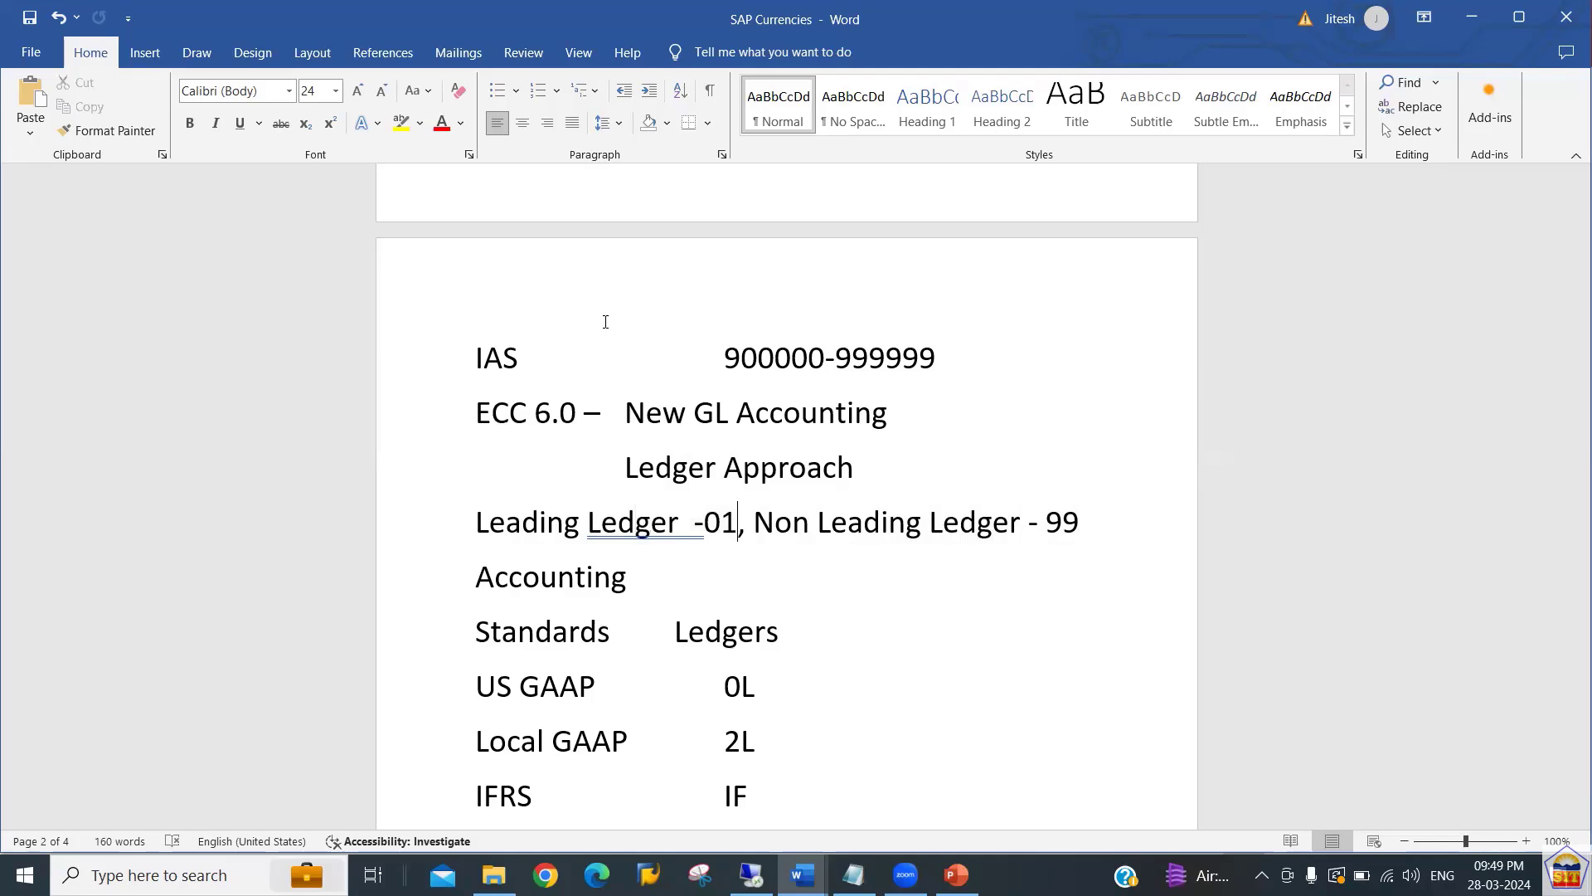
# Append ' (0L)' to the Leading Ledger line and move Non Leading Ledger – 99 onto its own line.
pyautogui.write('(')
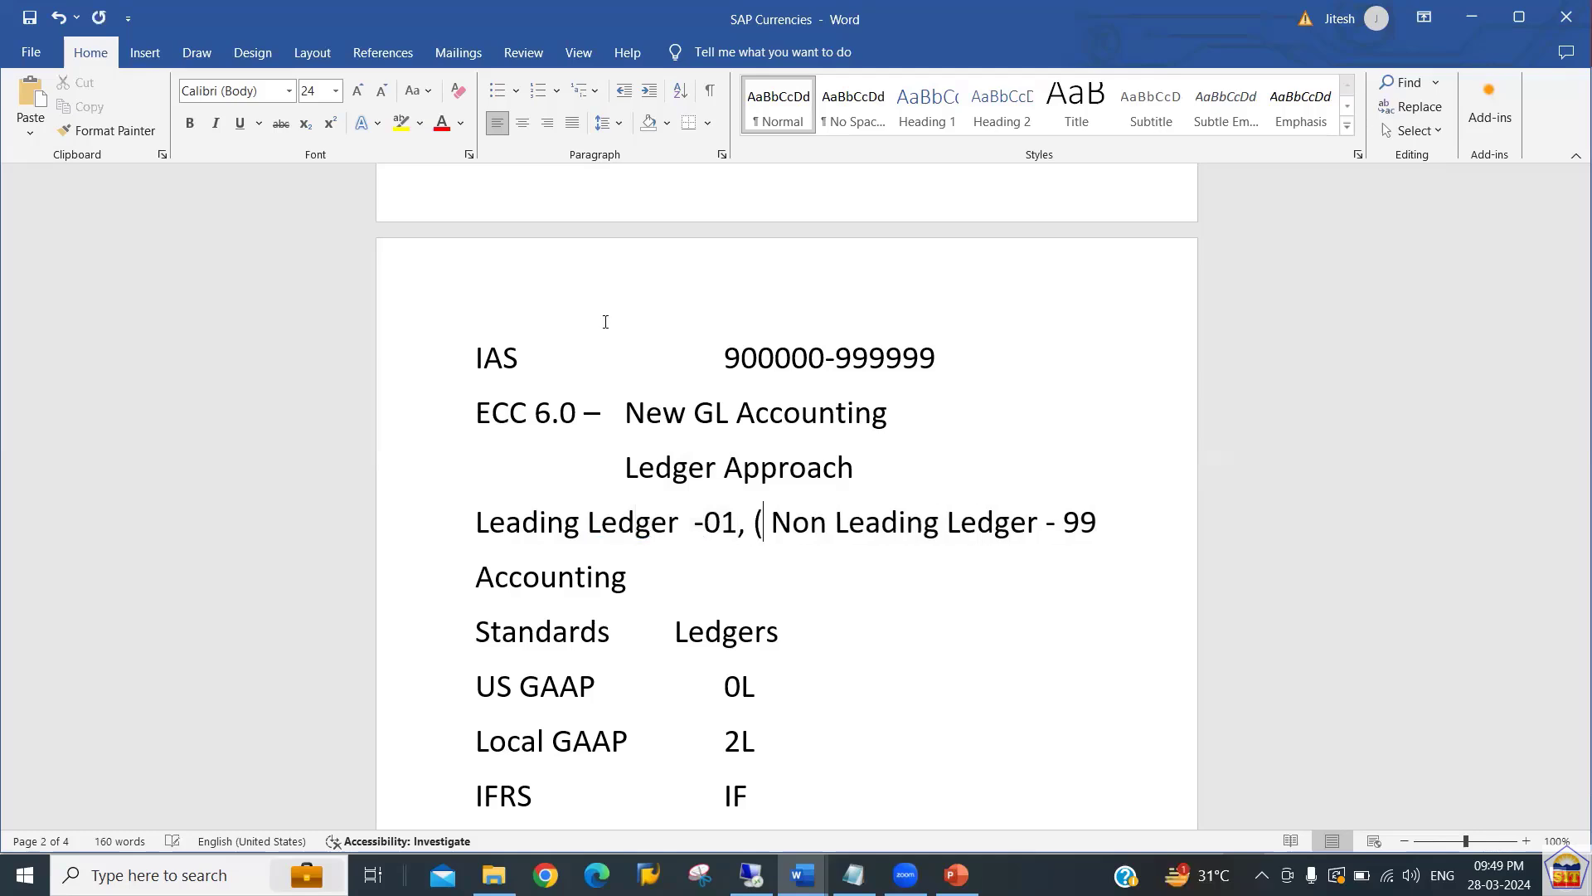
pyautogui.write('0L)')
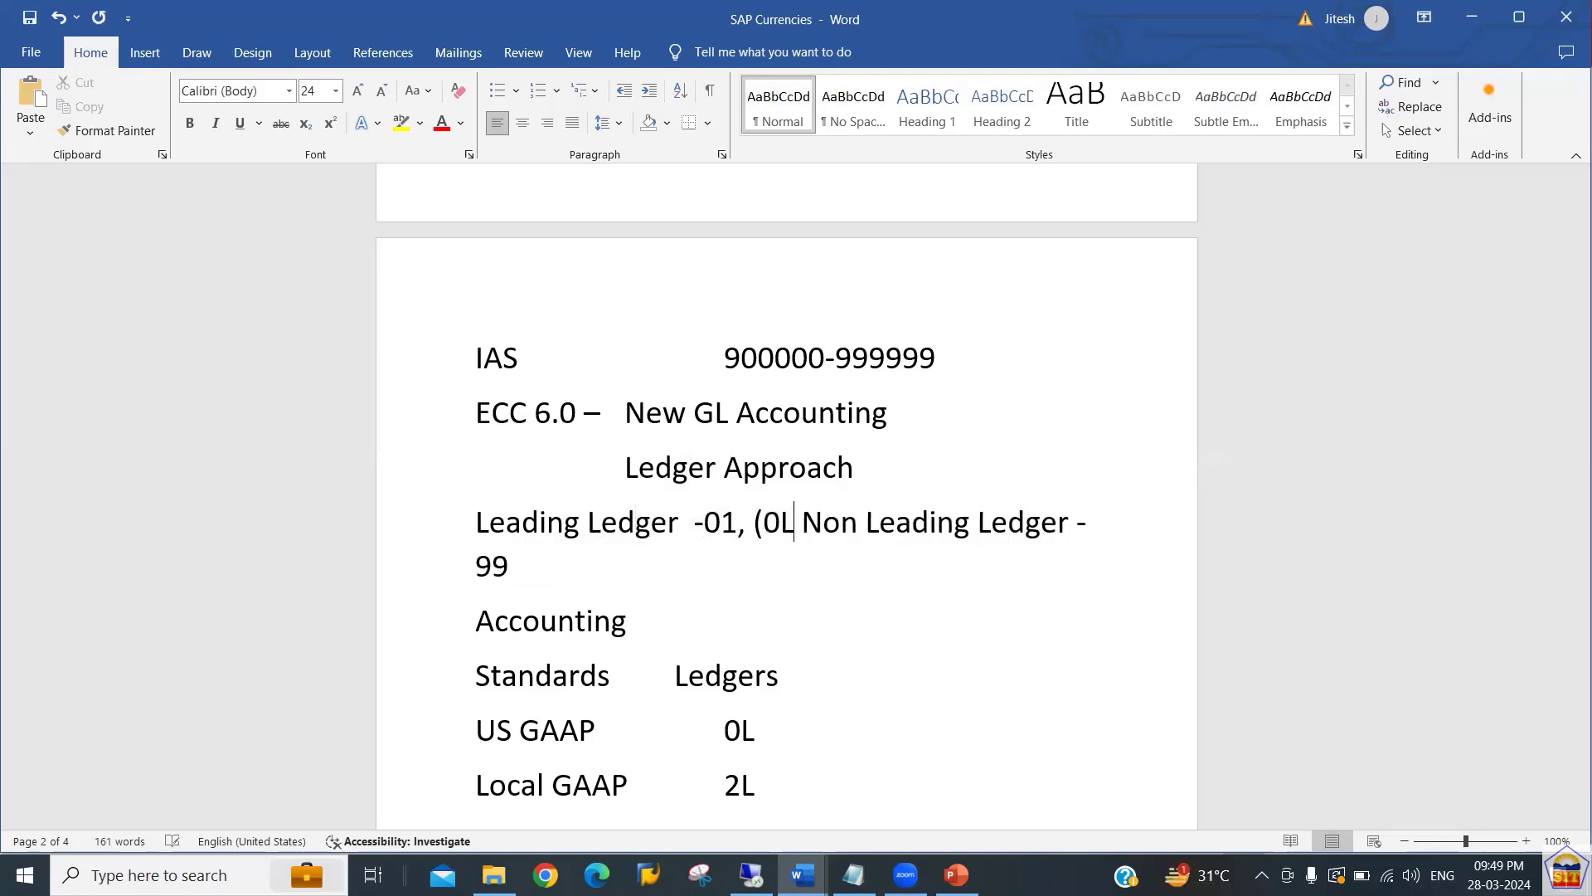
pyautogui.press('Return')
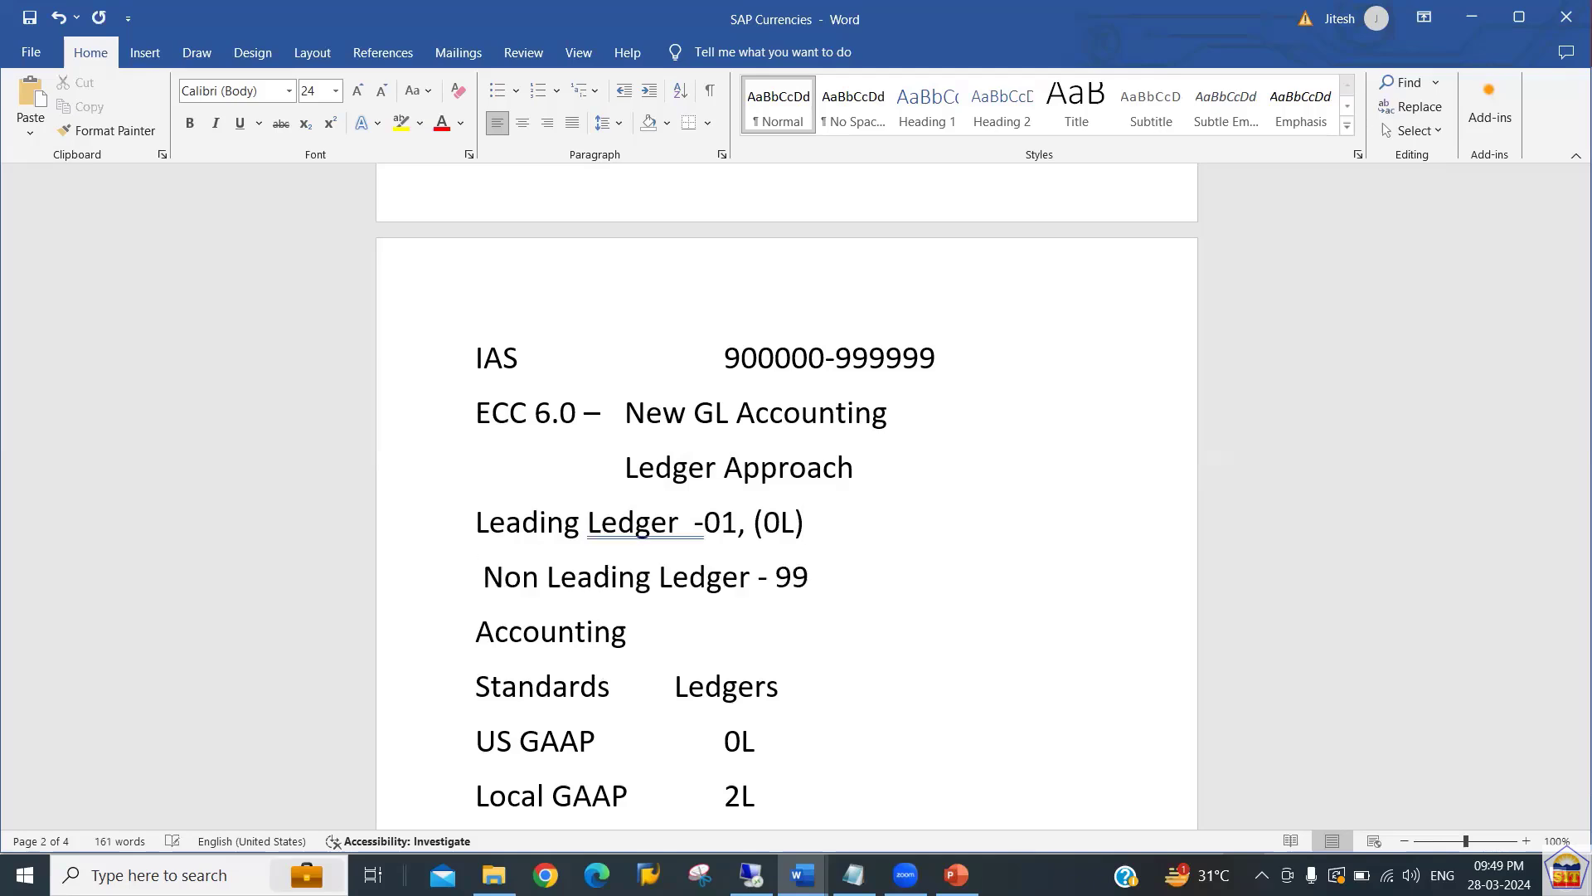
pyautogui.press('Delete')
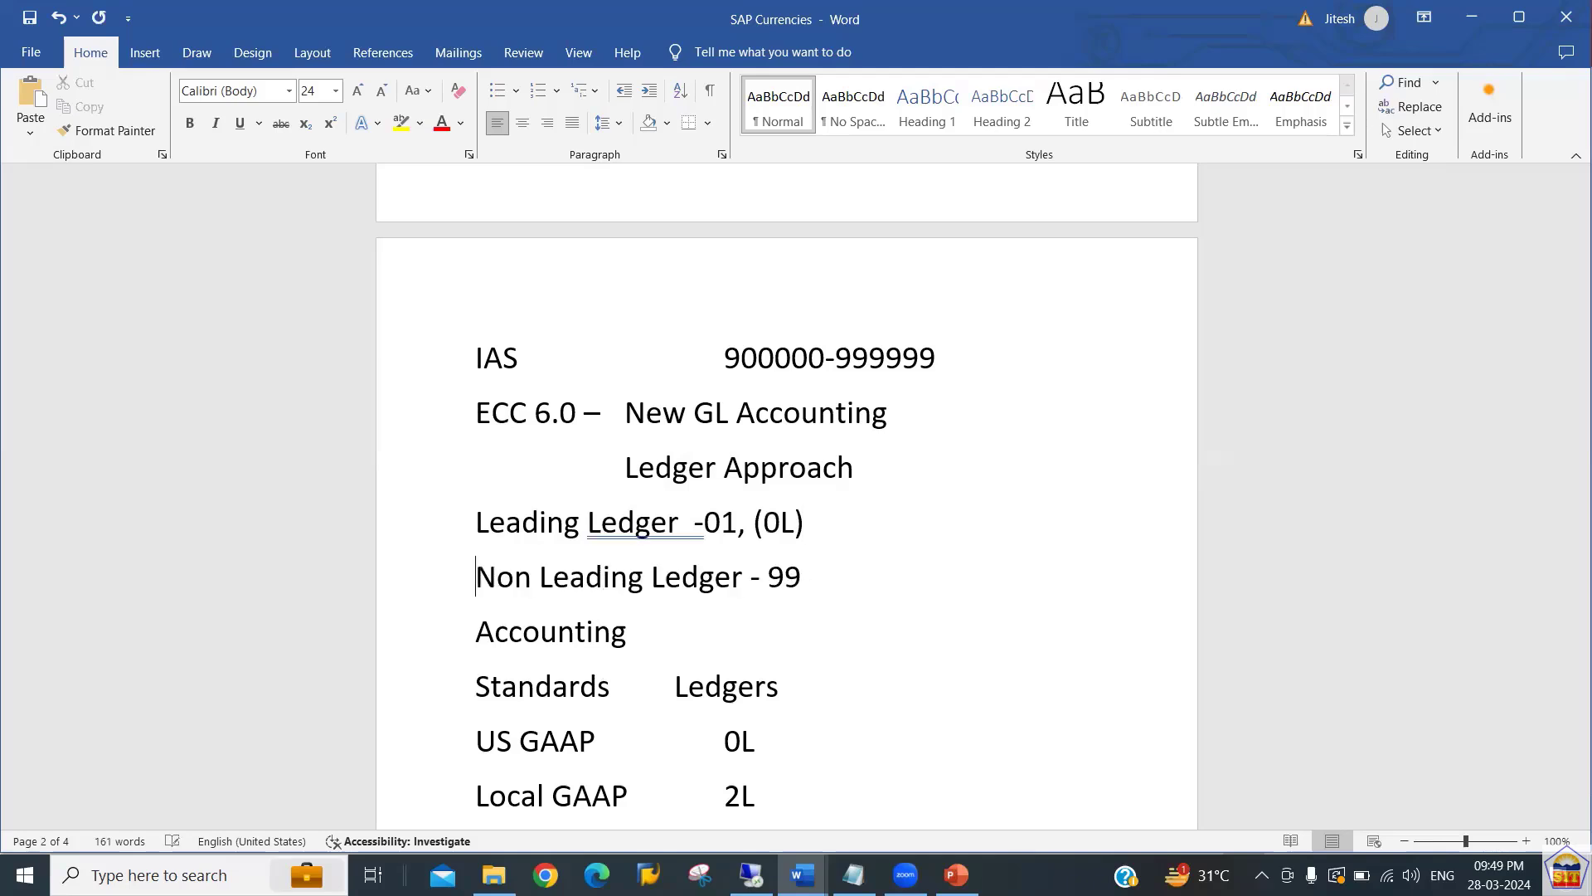
# Check the Non Leading Ledger – 99 line, leaving the cursor after 99.
pyautogui.click(476, 522)
pyautogui.press('Down')
pyautogui.press('Up')
pyautogui.hotkey('shift', 'Down')
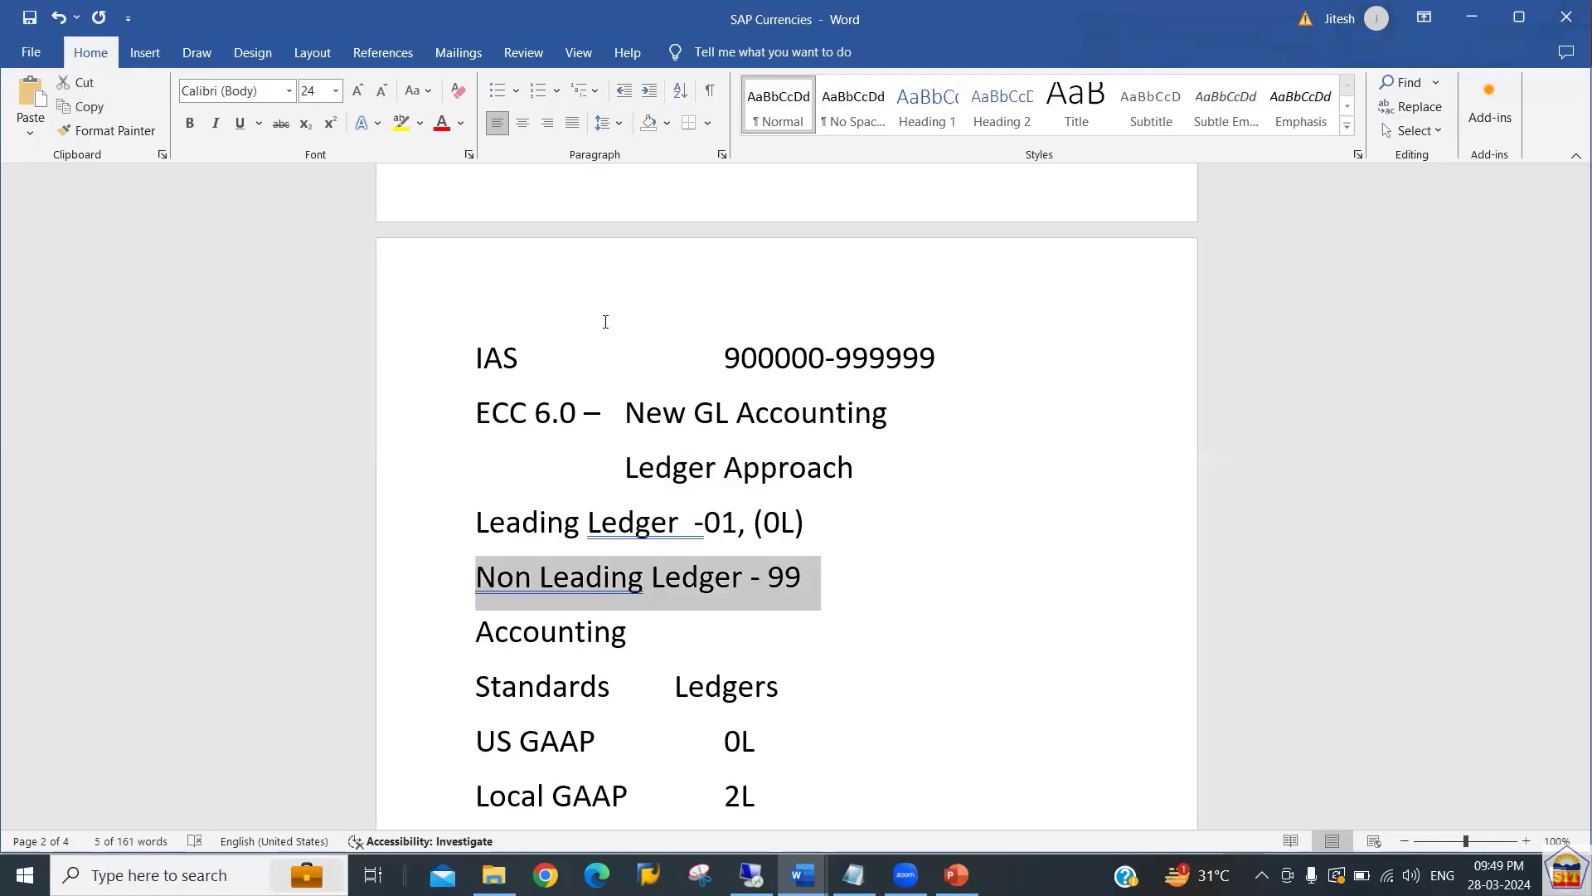
pyautogui.press('Right')
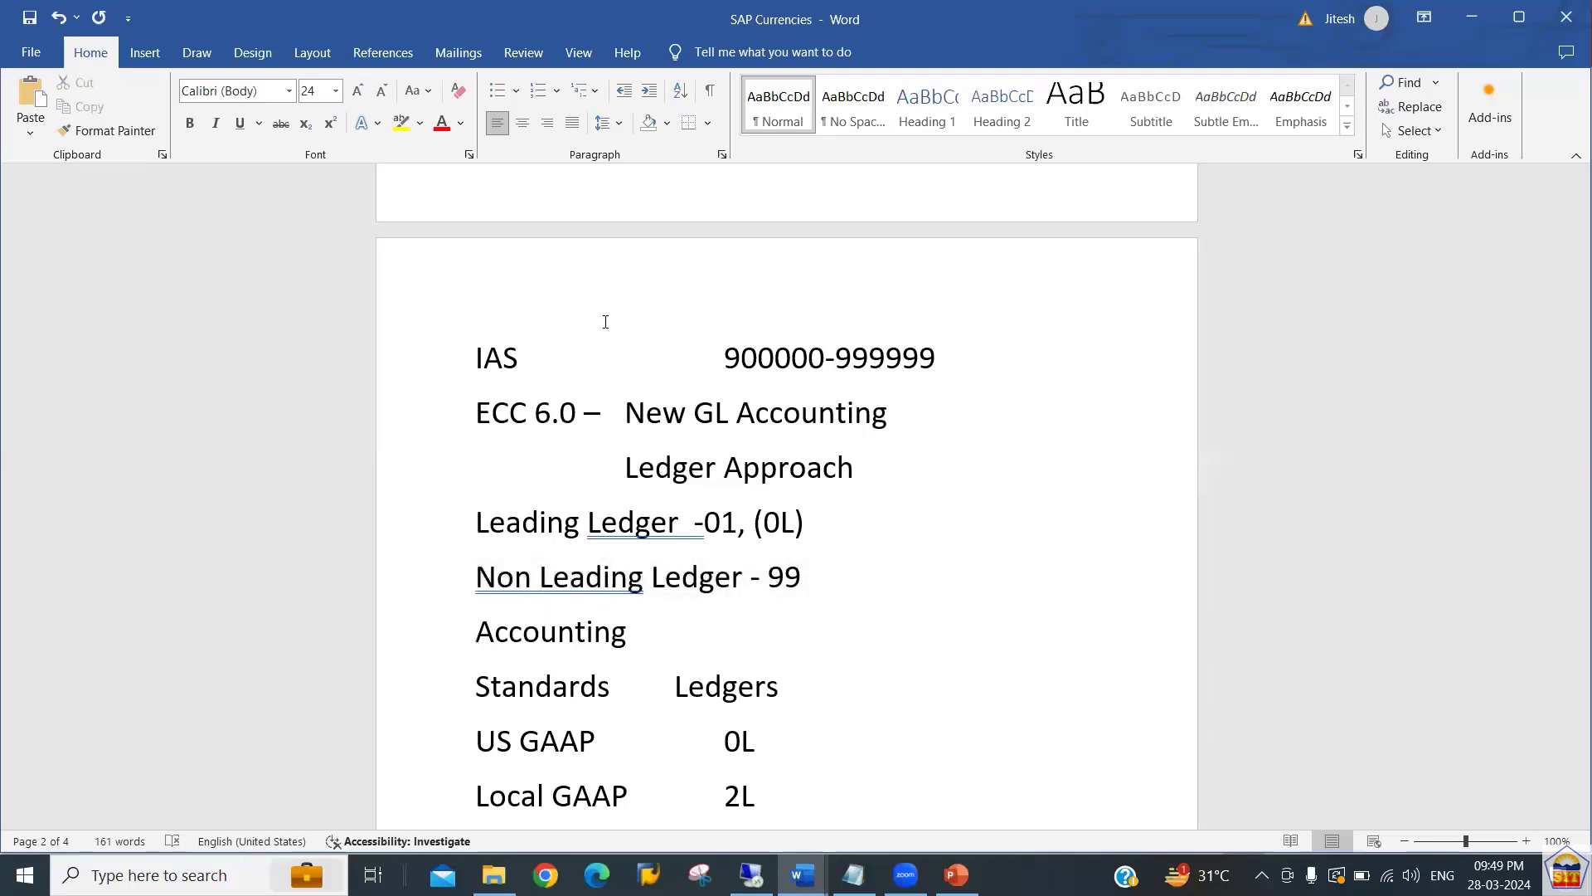
pyautogui.press('Right')
pyautogui.press('Right')
pyautogui.click(802, 576)
pyautogui.hotkey('shift', 'Left')
pyautogui.hotkey('shift', 'Left')
pyautogui.hotkey('shift', 'Left')
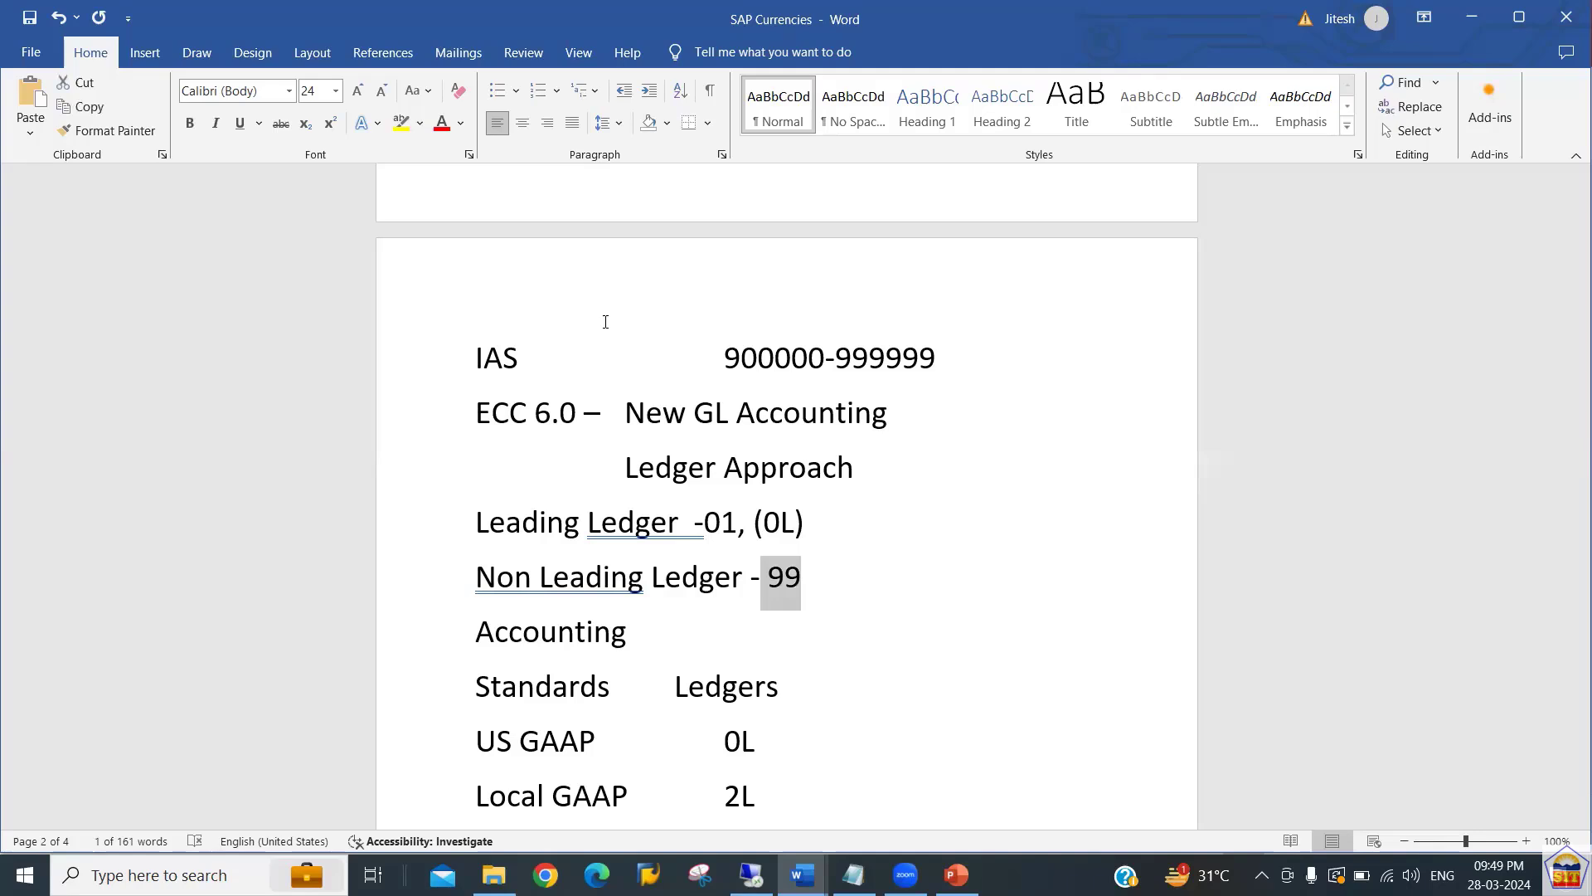
pyautogui.hotkey('shift', 'Left')
pyautogui.hotkey('shift', 'Left')
pyautogui.hotkey('shift', 'Left')
pyautogui.hotkey('shift', 'Left')
pyautogui.hotkey('shift', 'Left')
pyautogui.hotkey('shift', 'Left')
pyautogui.hotkey('shift', 'Left')
pyautogui.hotkey('shift', 'Left')
pyautogui.hotkey('shift', 'Left')
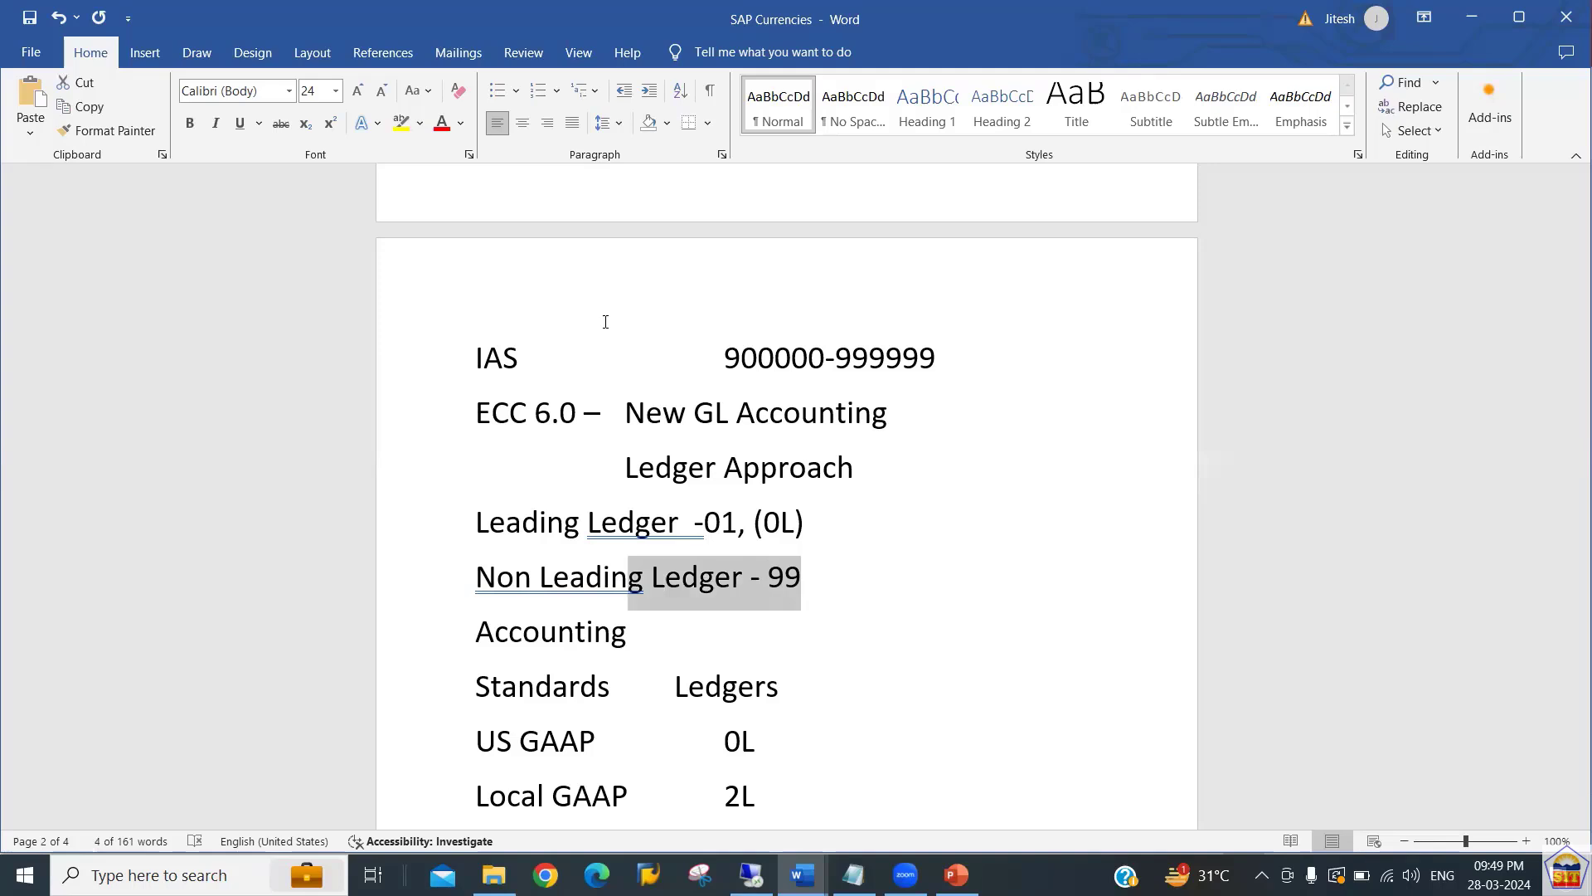
pyautogui.press('Right')
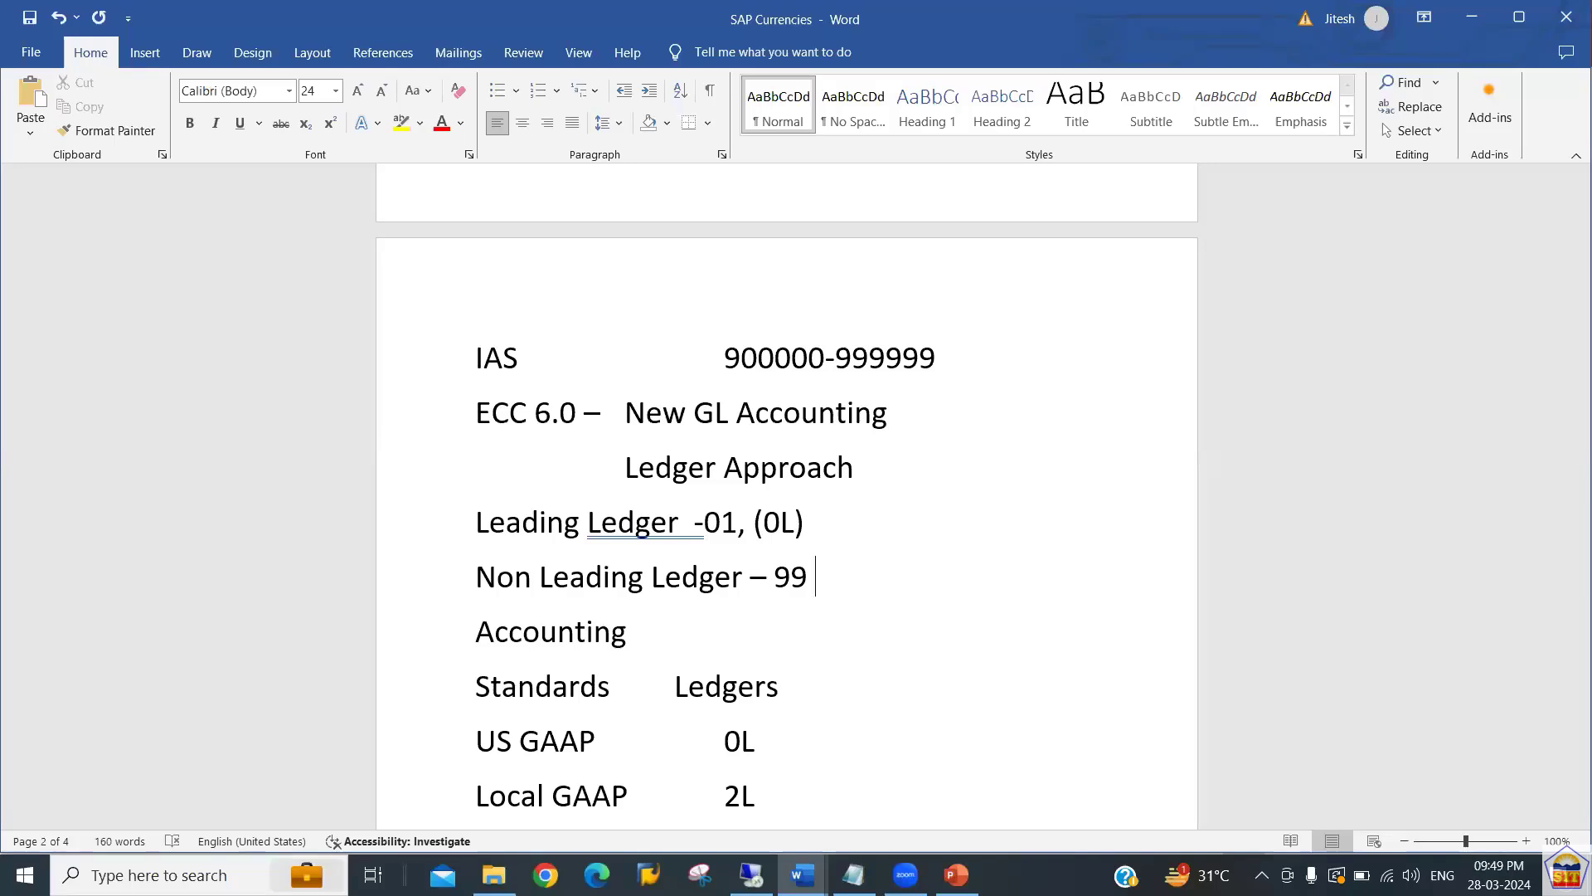
# Move through the notes to the 0L and US GAAP entries.
pyautogui.click(628, 632)
pyautogui.click(815, 576)
pyautogui.press('Down')
pyautogui.press('Up')
pyautogui.press('Left')
pyautogui.press('Left')
pyautogui.press('Left')
pyautogui.press('Left')
pyautogui.click(497, 740)
pyautogui.press('Down')
pyautogui.press('Down')
pyautogui.press('Down')
pyautogui.press('Down')
pyautogui.press('Up')
pyautogui.press('Up')
pyautogui.press('Up')
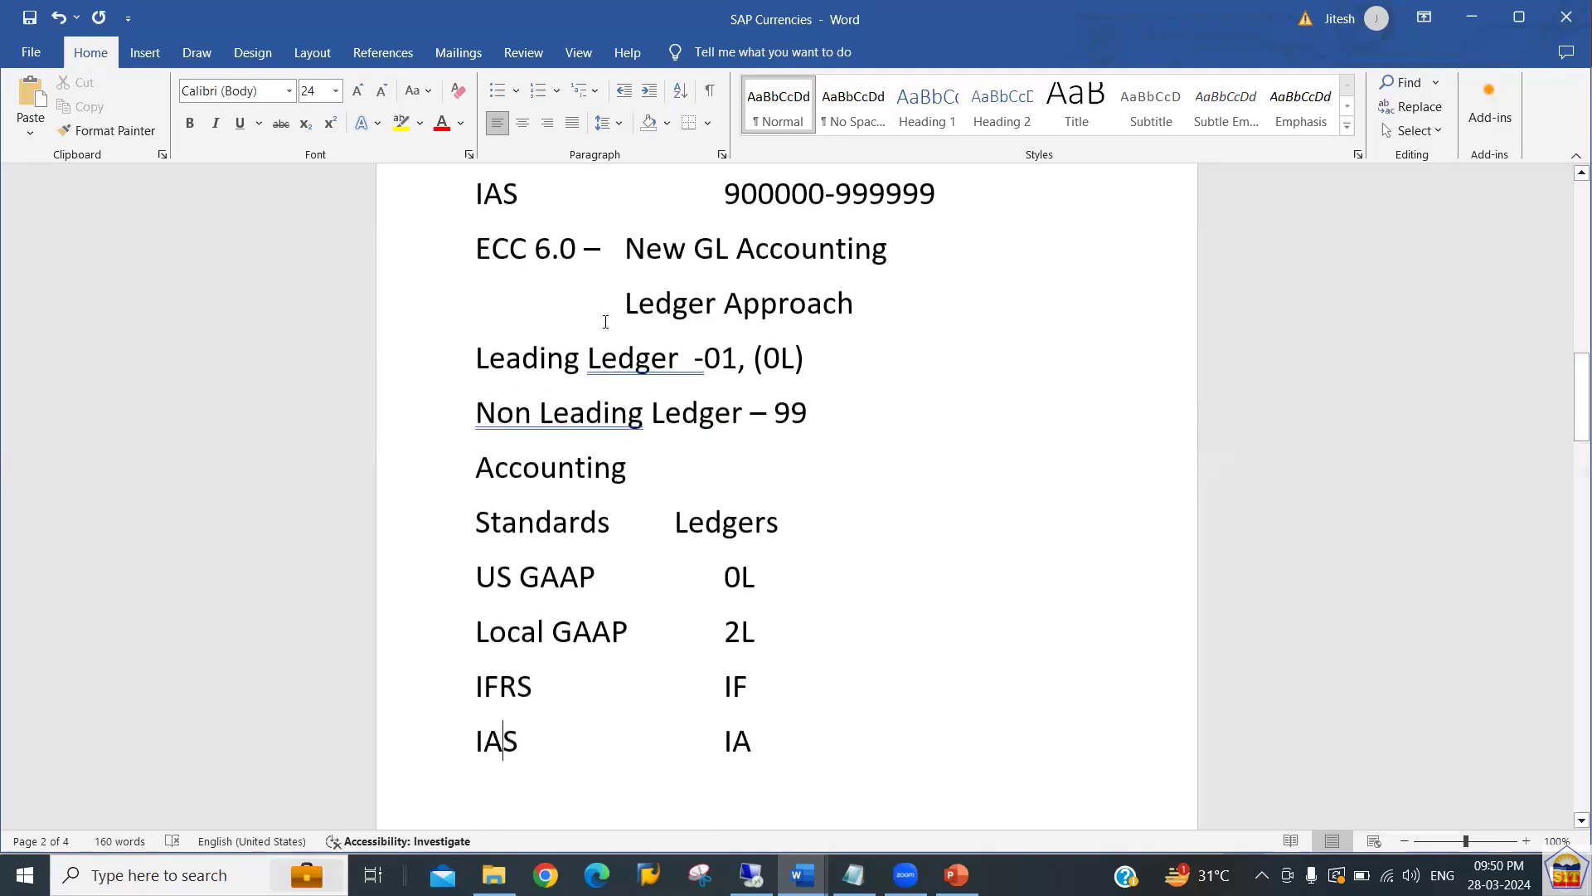
pyautogui.press('Up')
pyautogui.press('Home')
pyautogui.hotkey('shift', 'Down')
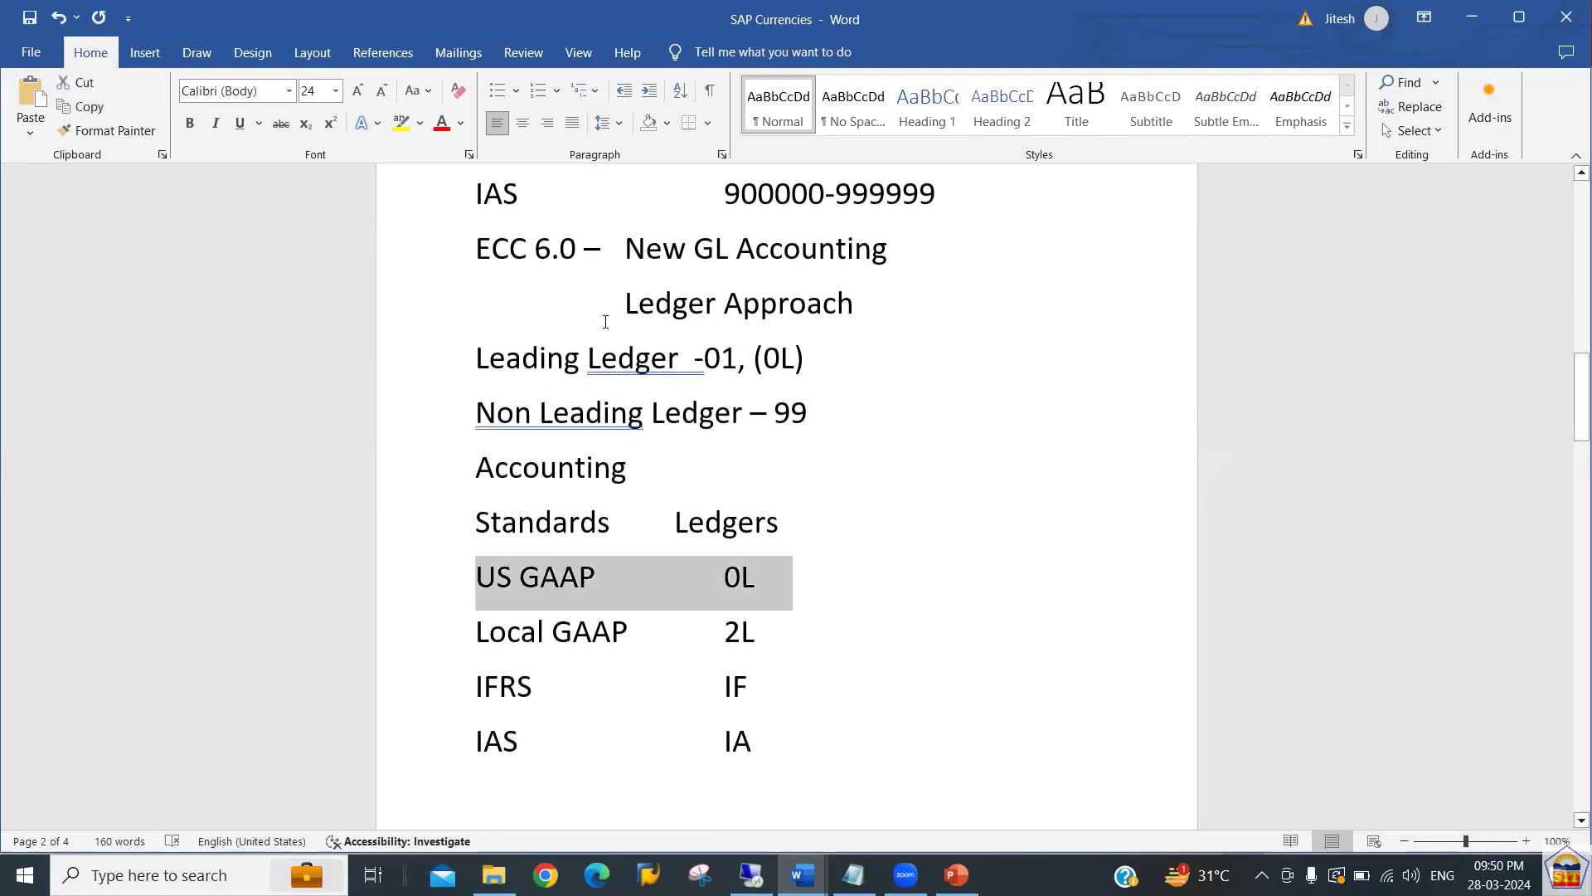
pyautogui.hotkey('shift', 'Down')
pyautogui.hotkey('shift', 'Down')
pyautogui.press('Up')
pyautogui.press('Down')
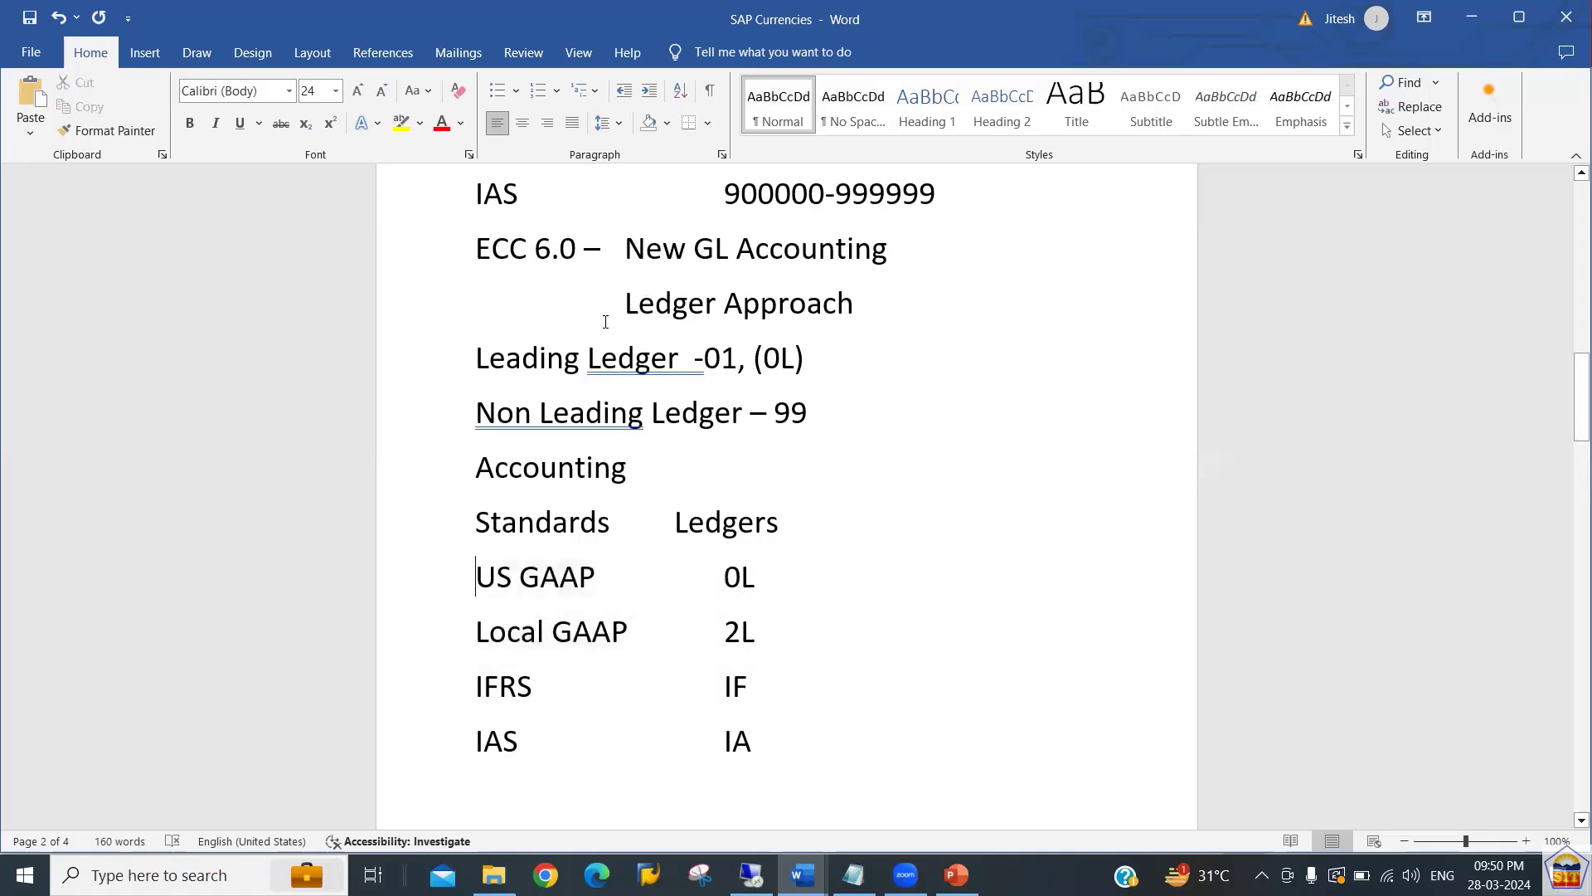
pyautogui.press('Down')
pyautogui.press('Up')
pyautogui.hotkey('shift', 'Right')
pyautogui.hotkey('shift', 'Right')
pyautogui.hotkey('shift', 'Right')
pyautogui.hotkey('shift', 'Right')
pyautogui.hotkey('shift', 'Right')
pyautogui.hotkey('shift', 'Right')
pyautogui.hotkey('shift', 'Right')
pyautogui.hotkey('shift', 'Right')
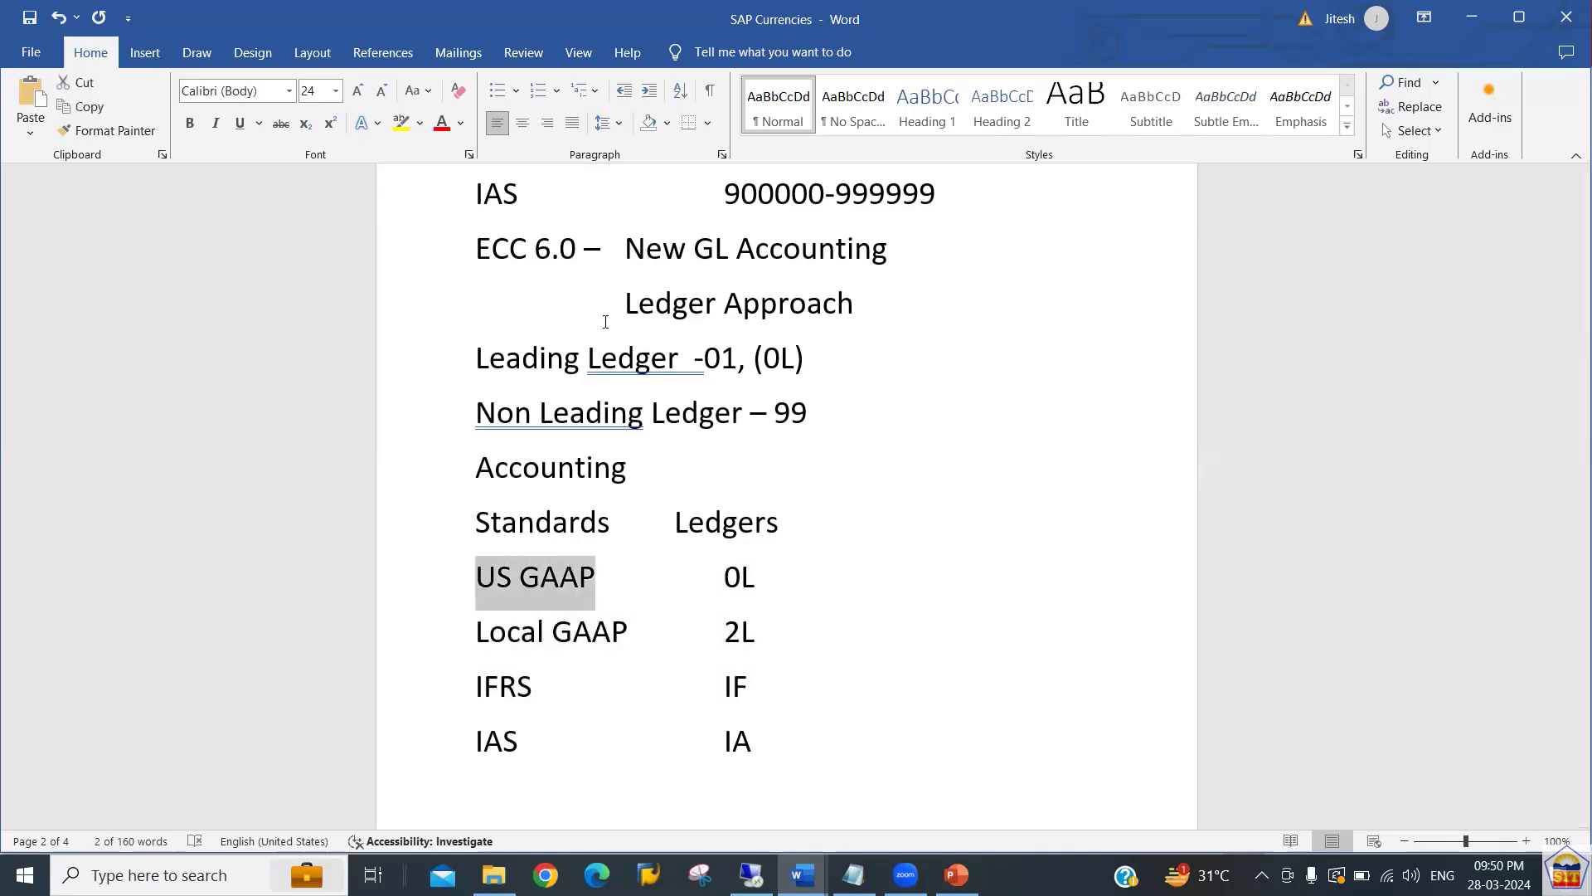
pyautogui.hotkey('shift', 'Left')
pyautogui.press('Right')
pyautogui.press('Right')
pyautogui.press('Right')
pyautogui.press('Right')
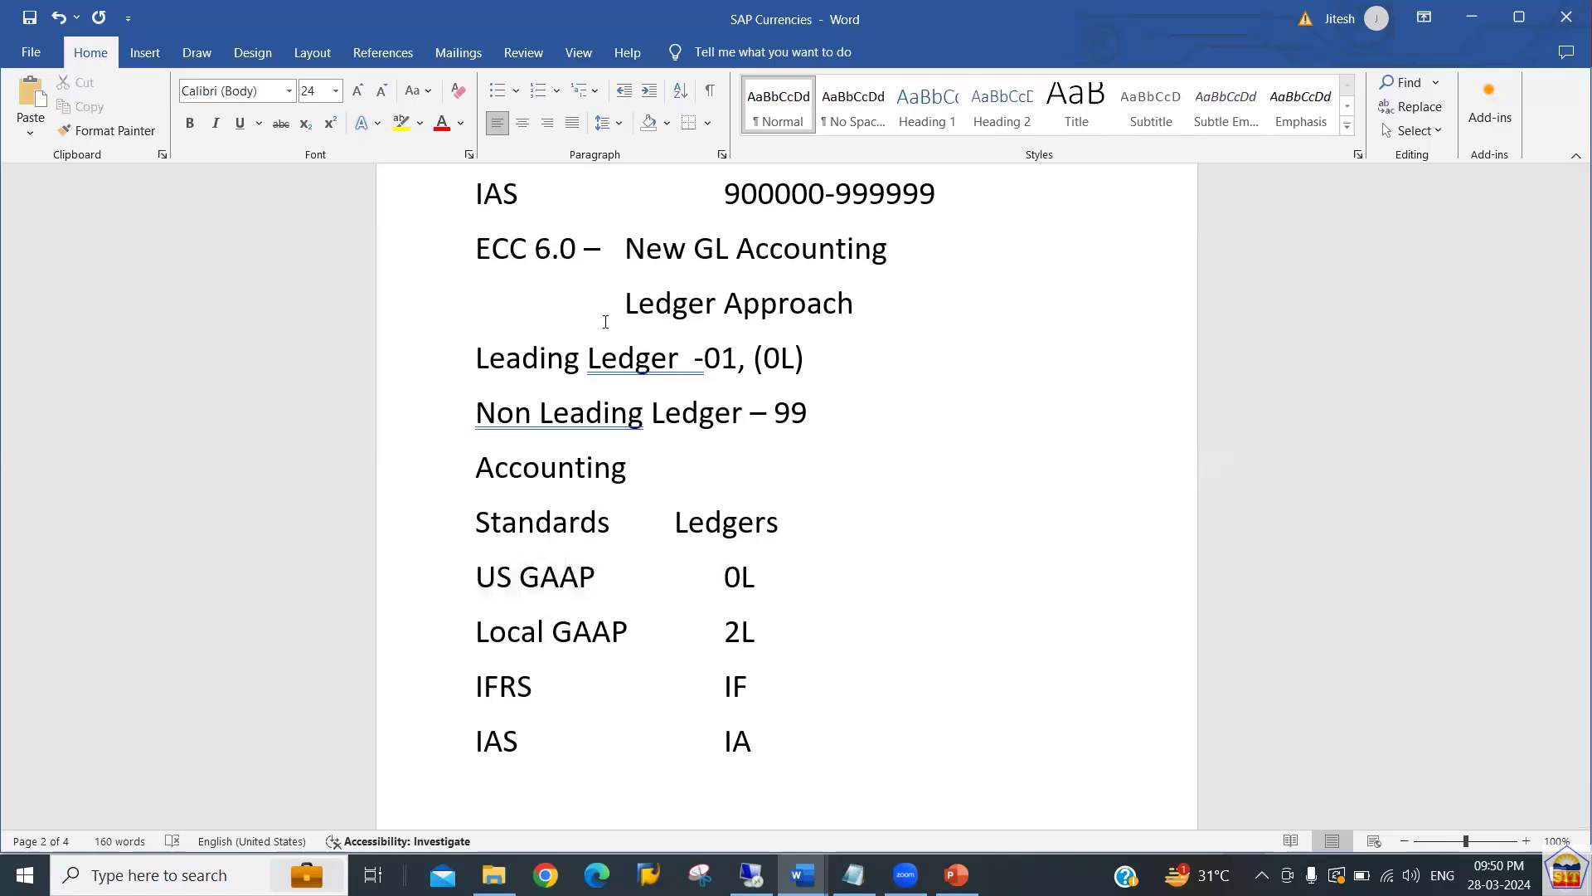
pyautogui.hotkey('shift', 'Right')
pyautogui.hotkey('shift', 'Right')
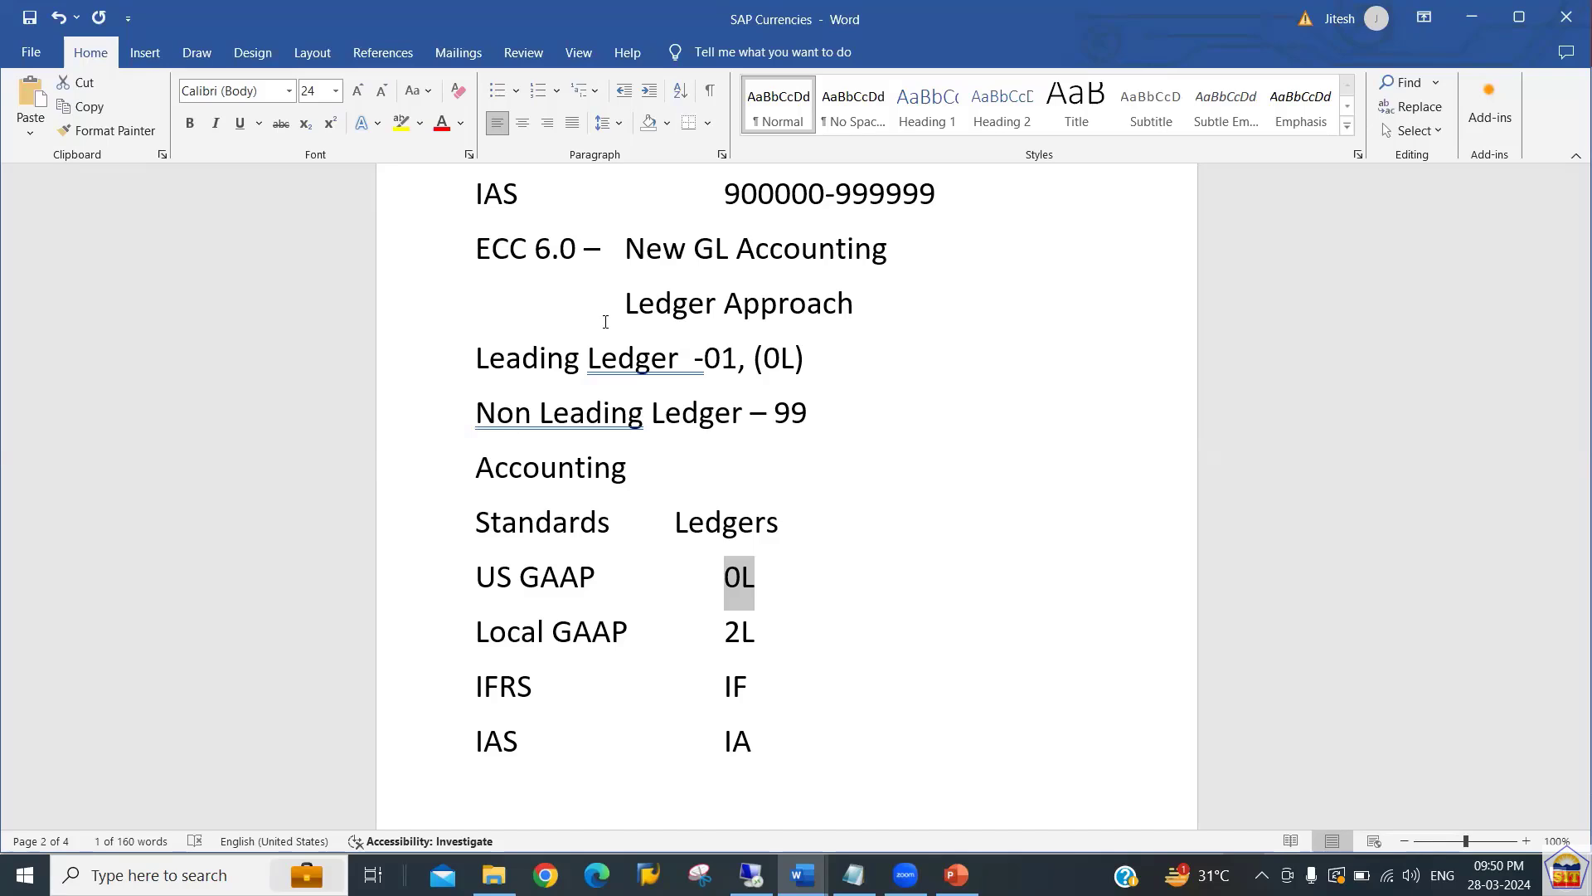
pyautogui.press('Down')
pyautogui.hotkey('shift', 'Left')
pyautogui.hotkey('shift', 'Left')
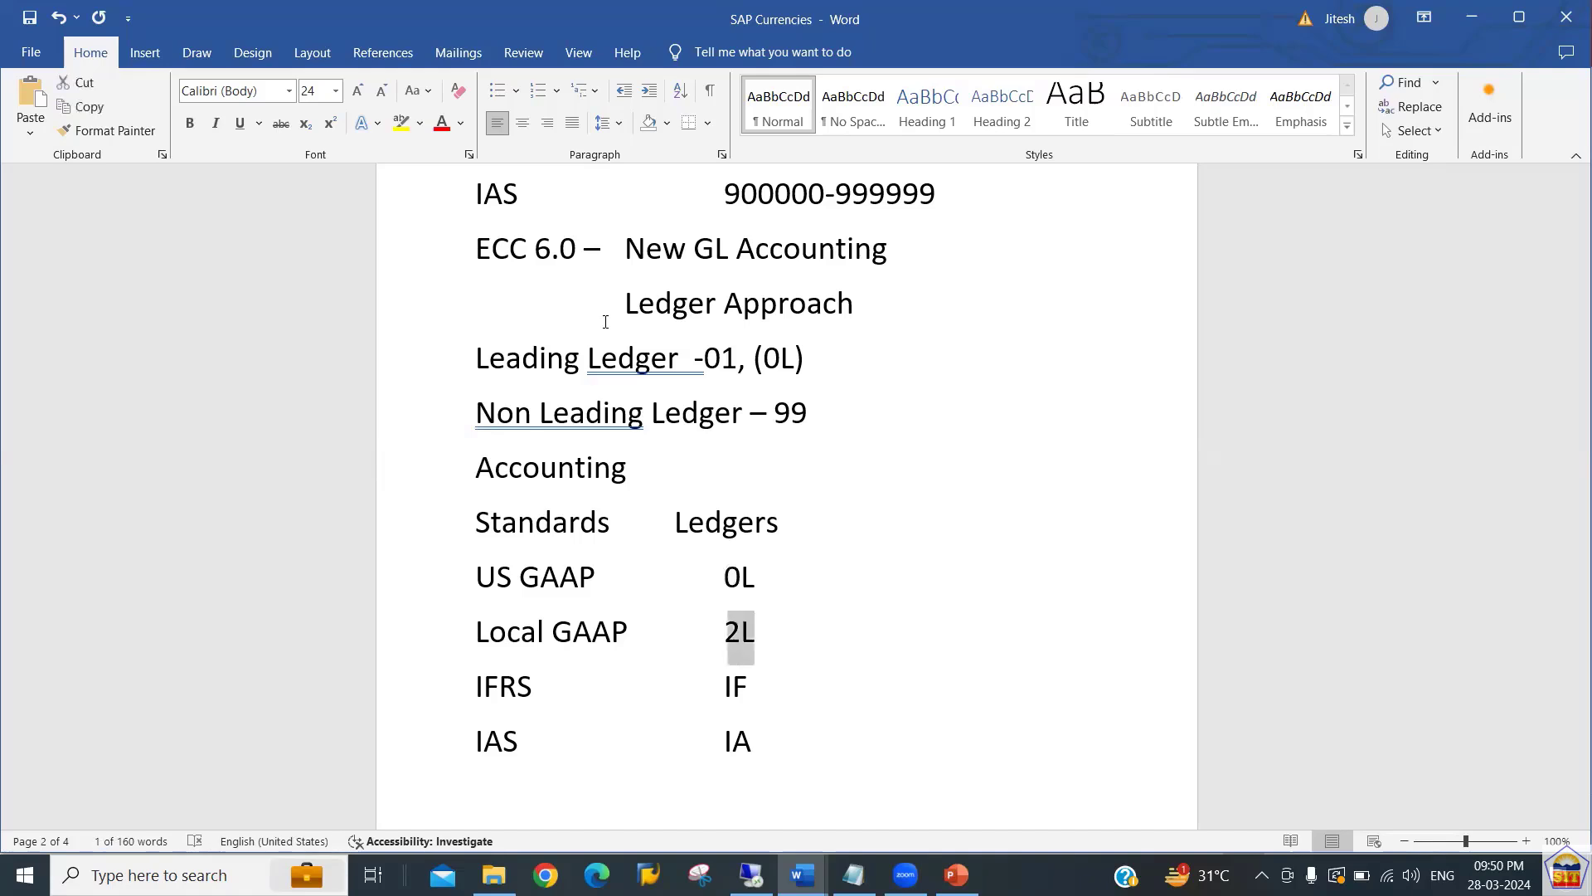
pyautogui.hotkey('shift', 'Left')
pyautogui.hotkey('shift', 'Right')
pyautogui.press('Down')
pyautogui.press('Left')
pyautogui.press('Left')
pyautogui.press('Left')
pyautogui.press('Left')
pyautogui.press('Left')
pyautogui.press('Left')
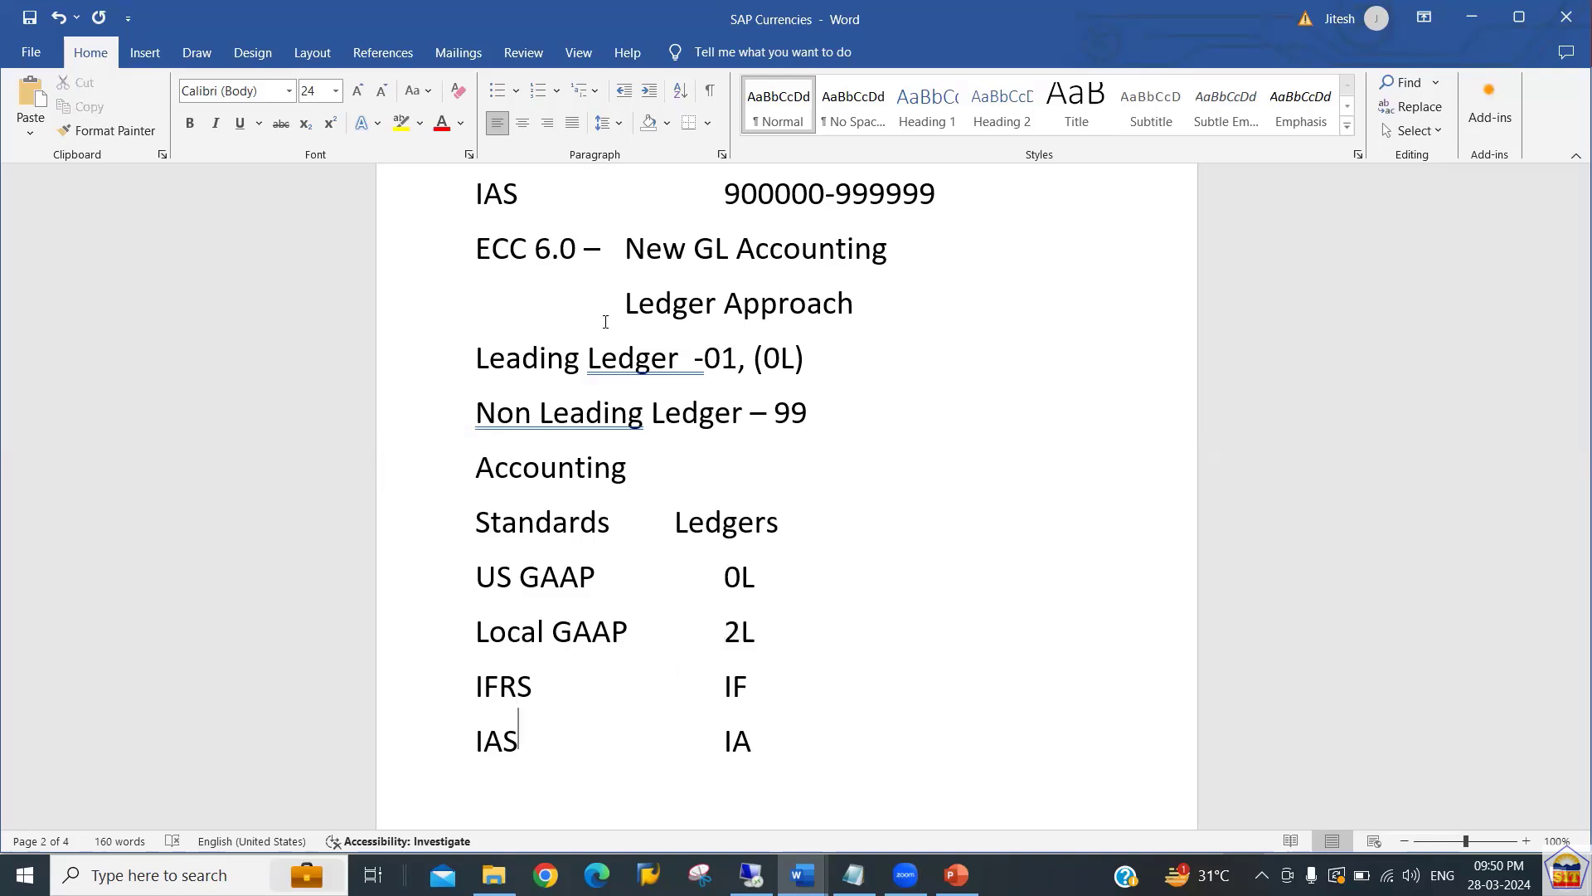
pyautogui.press('Down')
pyautogui.press('Up')
pyautogui.press('Up')
pyautogui.press('Up')
pyautogui.press('Up')
pyautogui.press('Down')
pyautogui.hotkey('shift', 'Down')
pyautogui.hotkey('shift', 'Down')
pyautogui.hotkey('shift', 'Down')
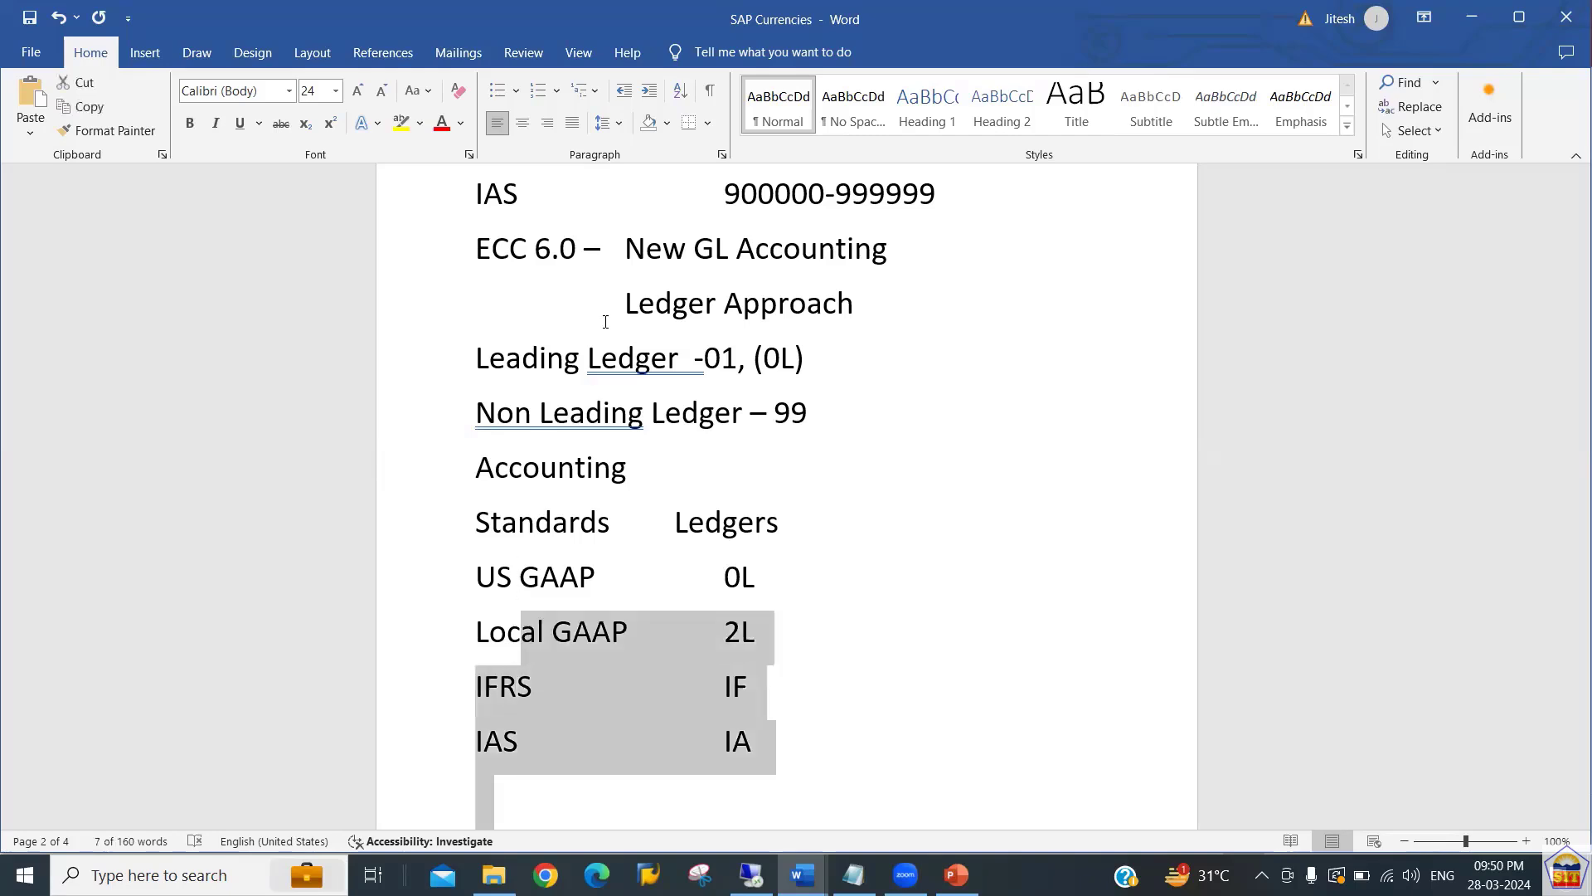
pyautogui.press('Right')
pyautogui.press('Up')
pyautogui.press('Up')
pyautogui.press('Up')
pyautogui.press('Right')
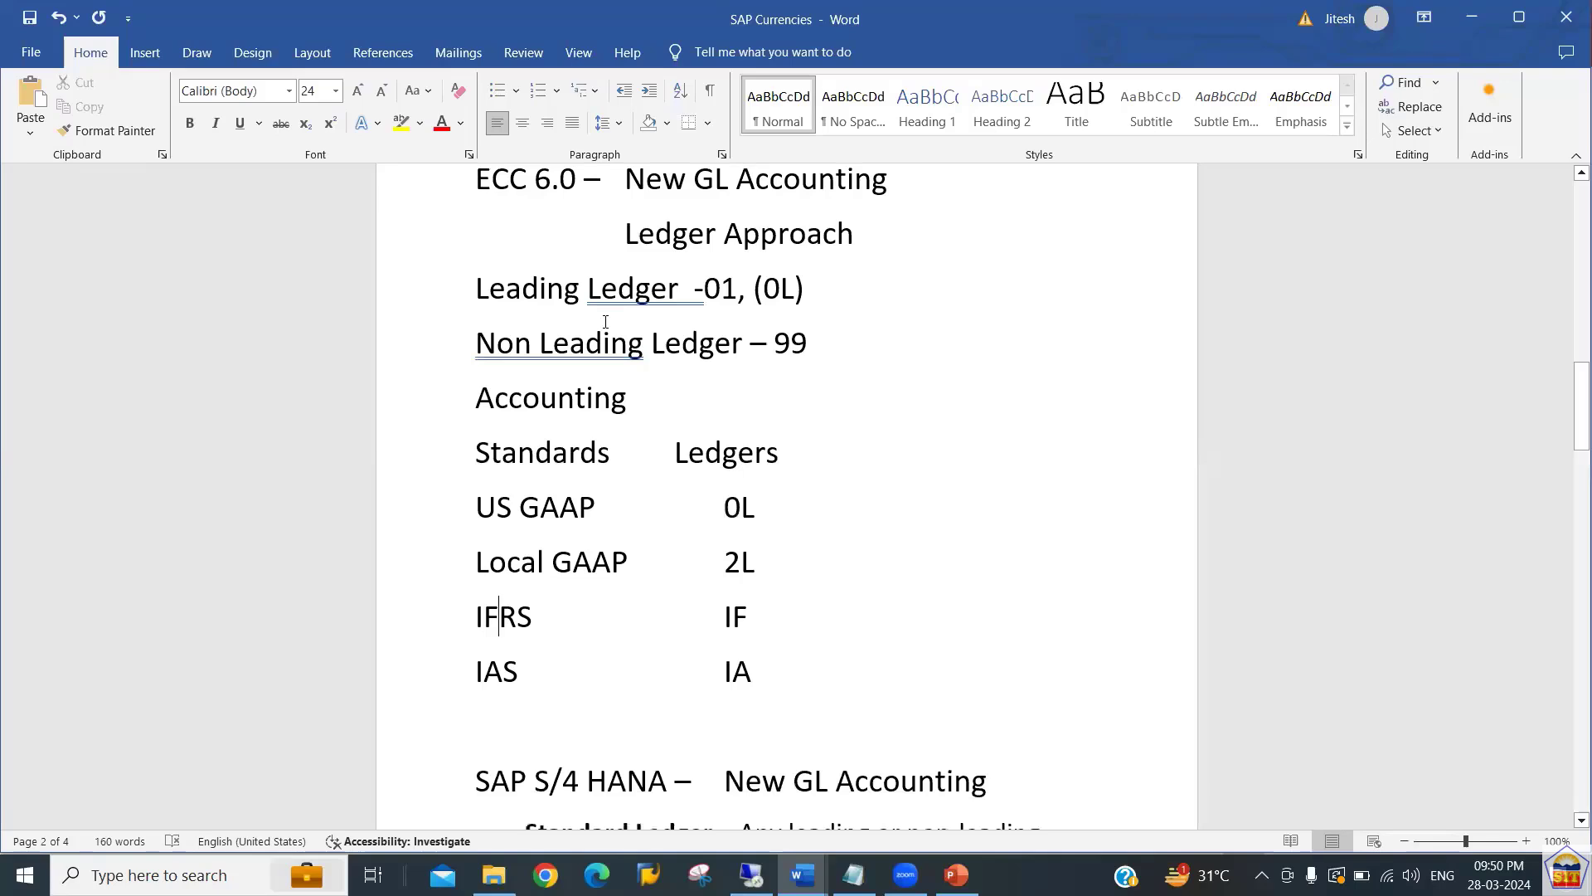
pyautogui.press('Right')
pyautogui.press('Right')
pyautogui.press('Right')
pyautogui.press('Right')
pyautogui.press('Right')
pyautogui.press('Up')
pyautogui.press('Left')
pyautogui.hotkey('shift', 'Down')
pyautogui.hotkey('shift', 'Down')
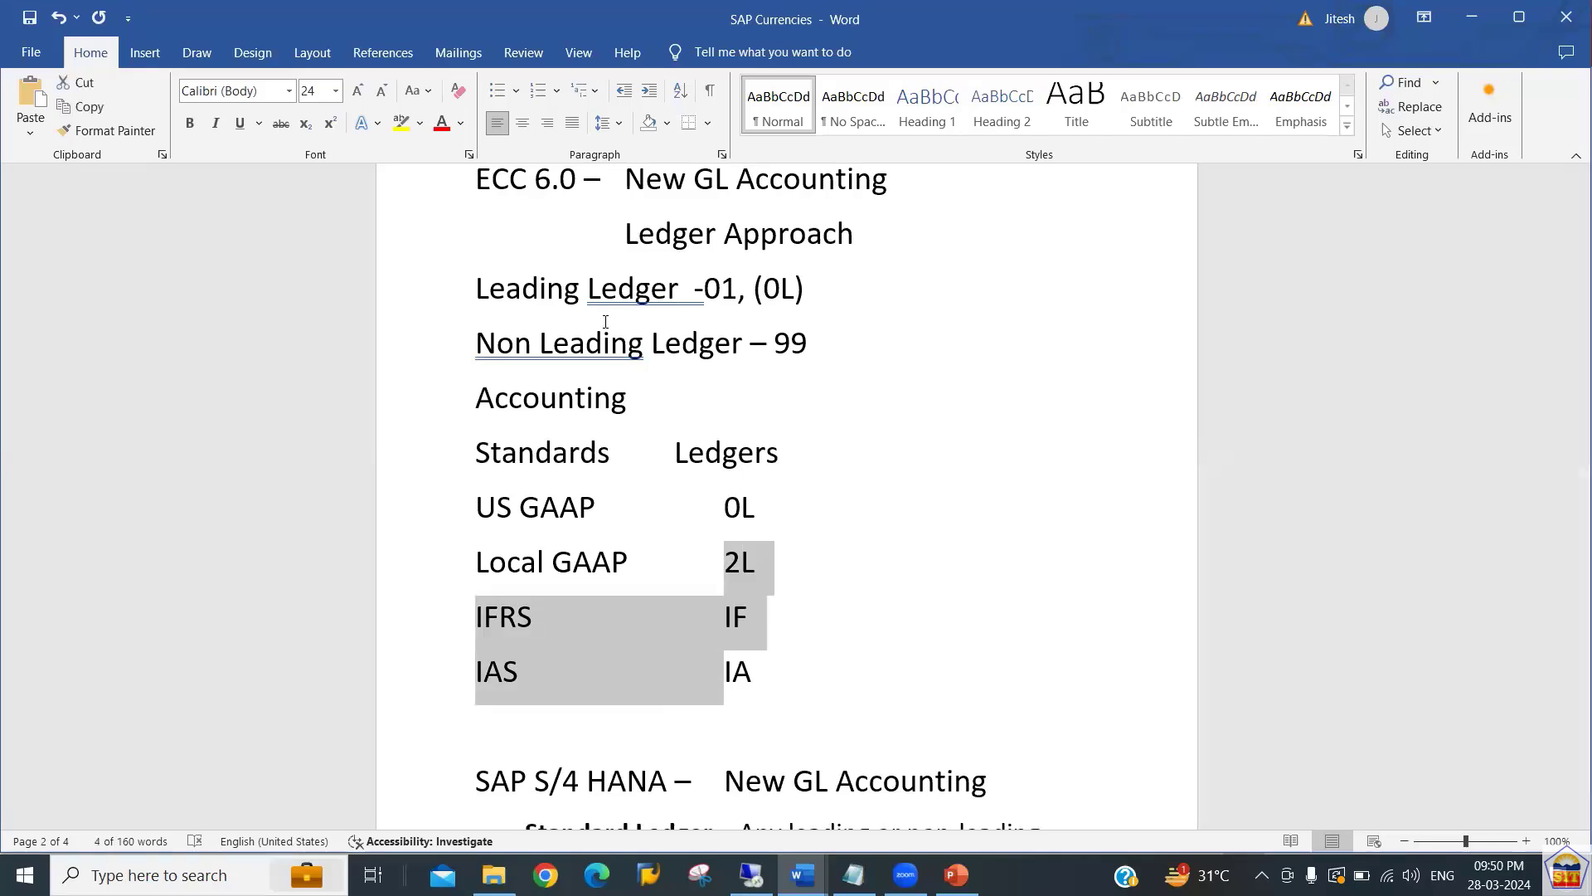
pyautogui.hotkey('shift', 'Right')
pyautogui.hotkey('shift', 'Right')
pyautogui.hotkey('shift', 'Right')
pyautogui.press('Up')
pyautogui.press('Up')
pyautogui.press('Up')
pyautogui.press('Up')
pyautogui.press('Up')
pyautogui.press('Up')
pyautogui.press('Up')
pyautogui.press('Up')
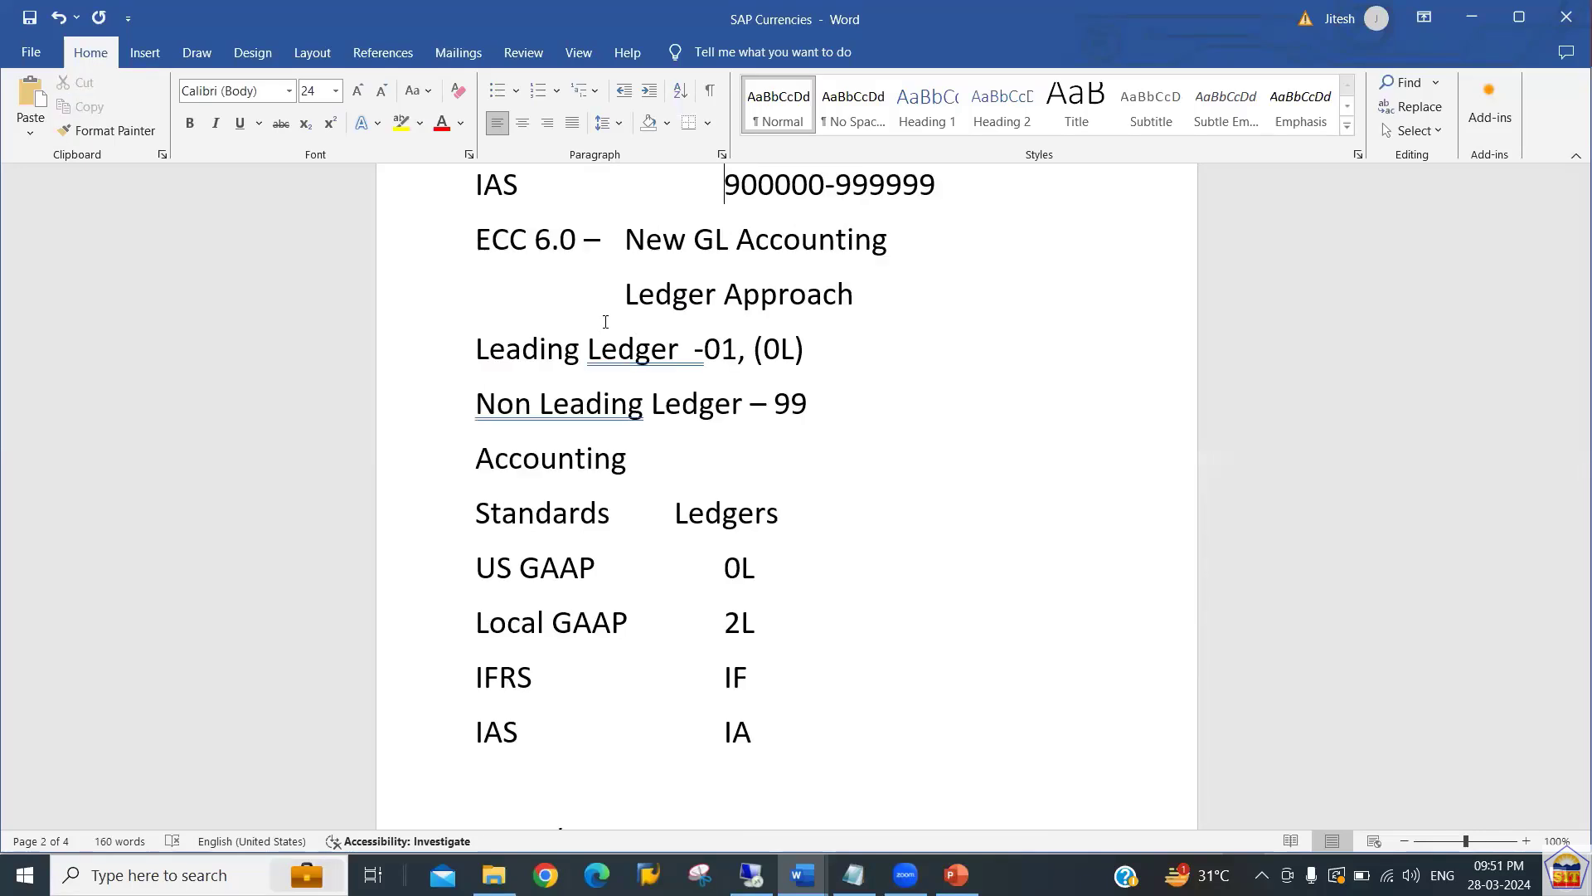
pyautogui.press('Down')
pyautogui.press('Down')
pyautogui.press('Down')
pyautogui.press('Down')
pyautogui.press('Down')
pyautogui.press('Down')
pyautogui.press('Down')
pyautogui.press('Down')
pyautogui.press('Down')
pyautogui.press('Down')
pyautogui.press('Down')
pyautogui.press('Down')
pyautogui.press('Down')
pyautogui.press('Down')
pyautogui.press('Down')
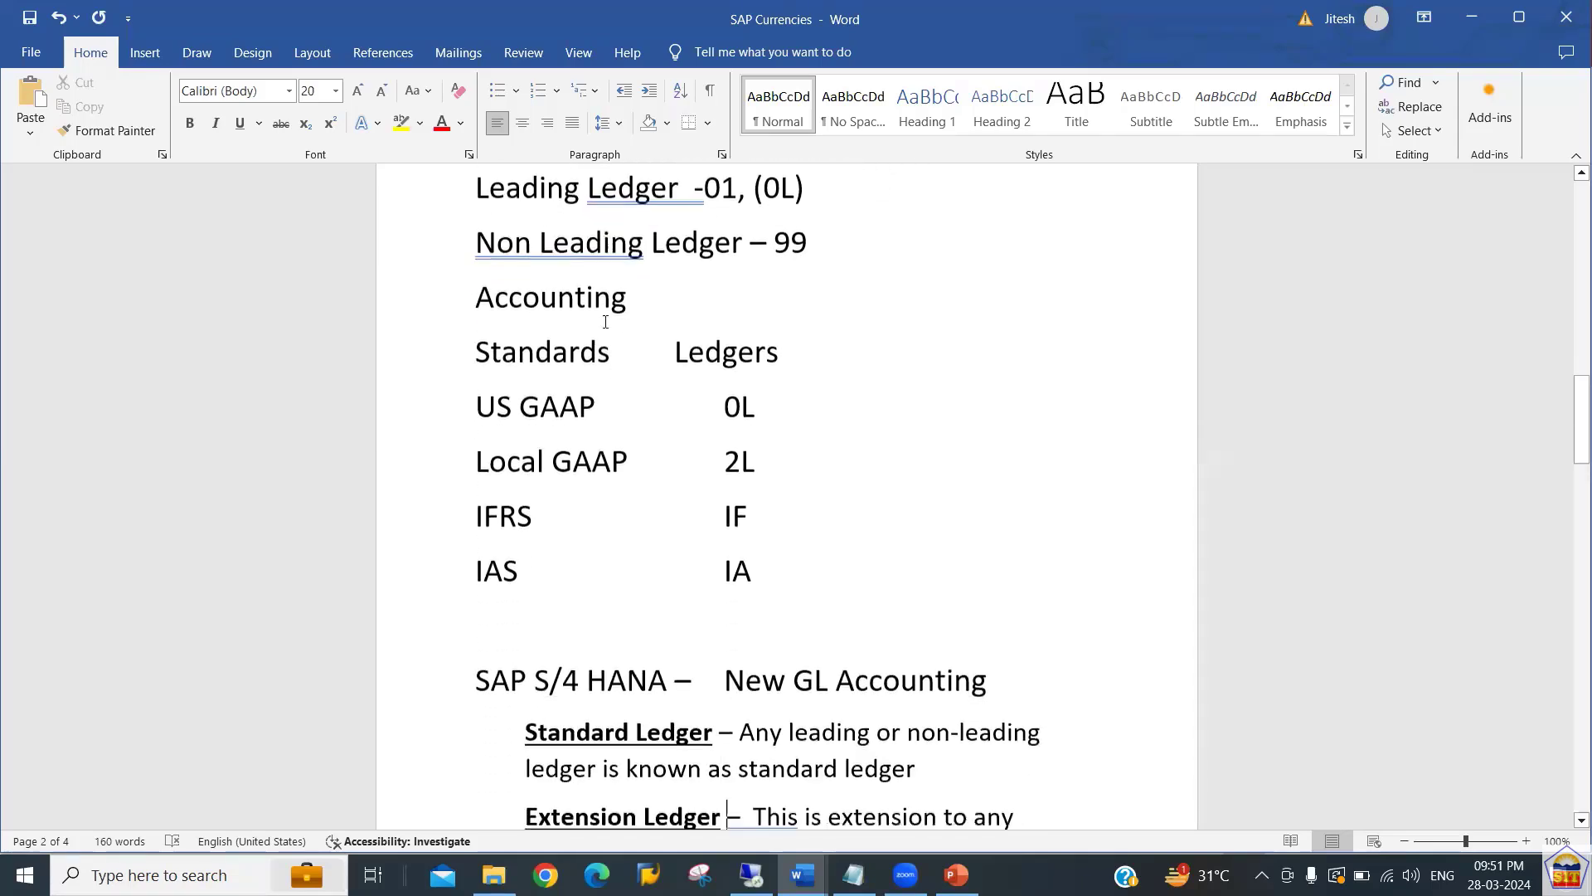
pyautogui.press('Down')
pyautogui.press('Down')
pyautogui.press('Down')
pyautogui.press('Down')
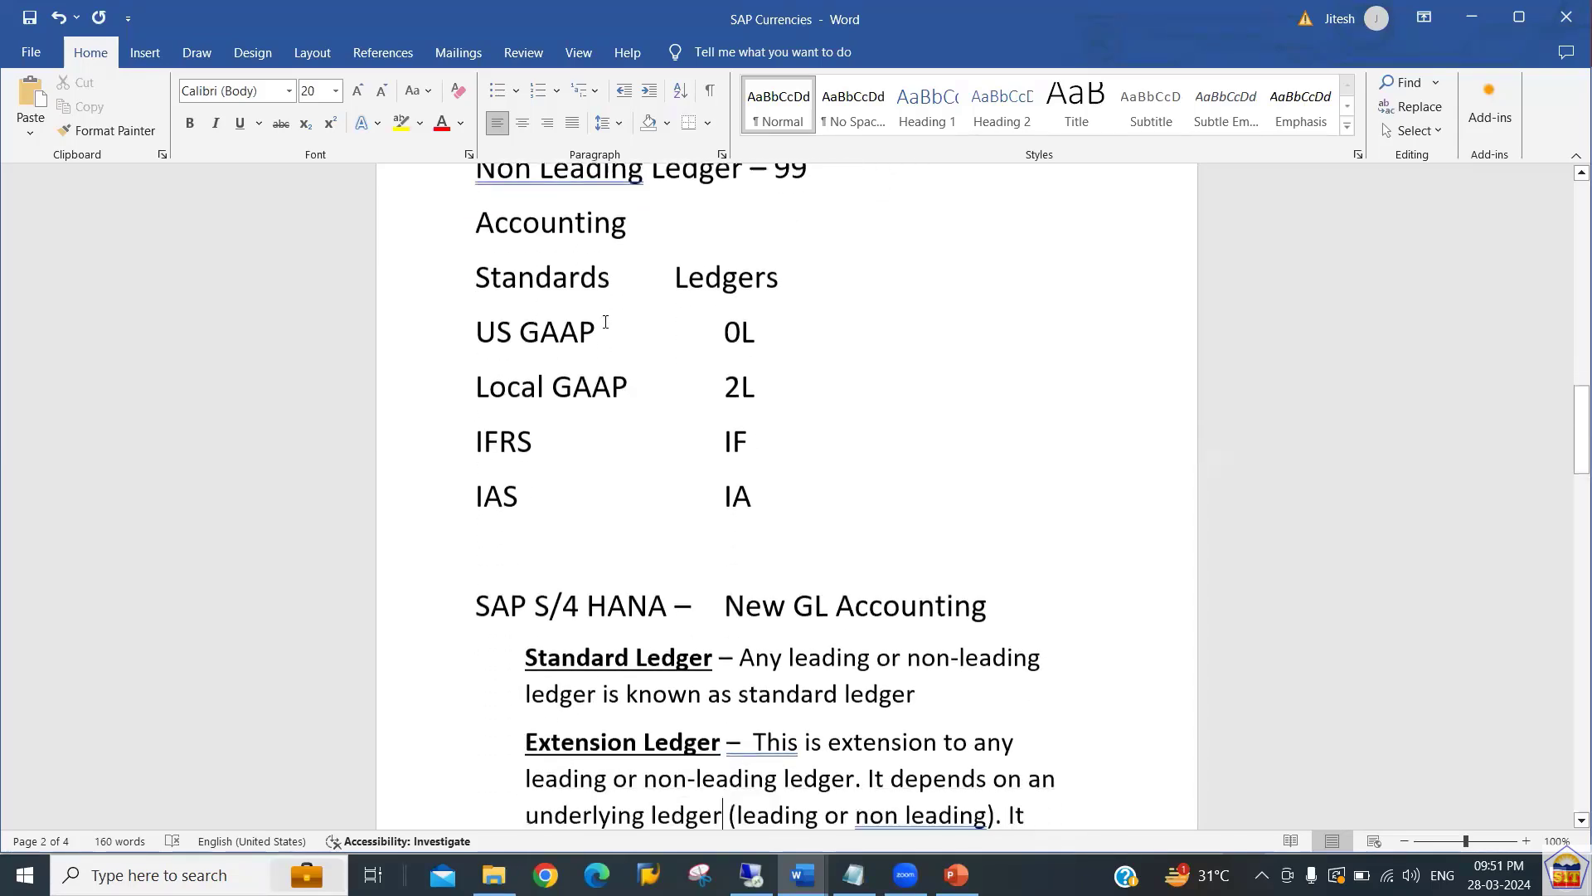
pyautogui.press('Up')
pyautogui.press('Up')
pyautogui.press('Up')
pyautogui.press('Up')
pyautogui.press('Up')
pyautogui.press('Up')
pyautogui.press('Up')
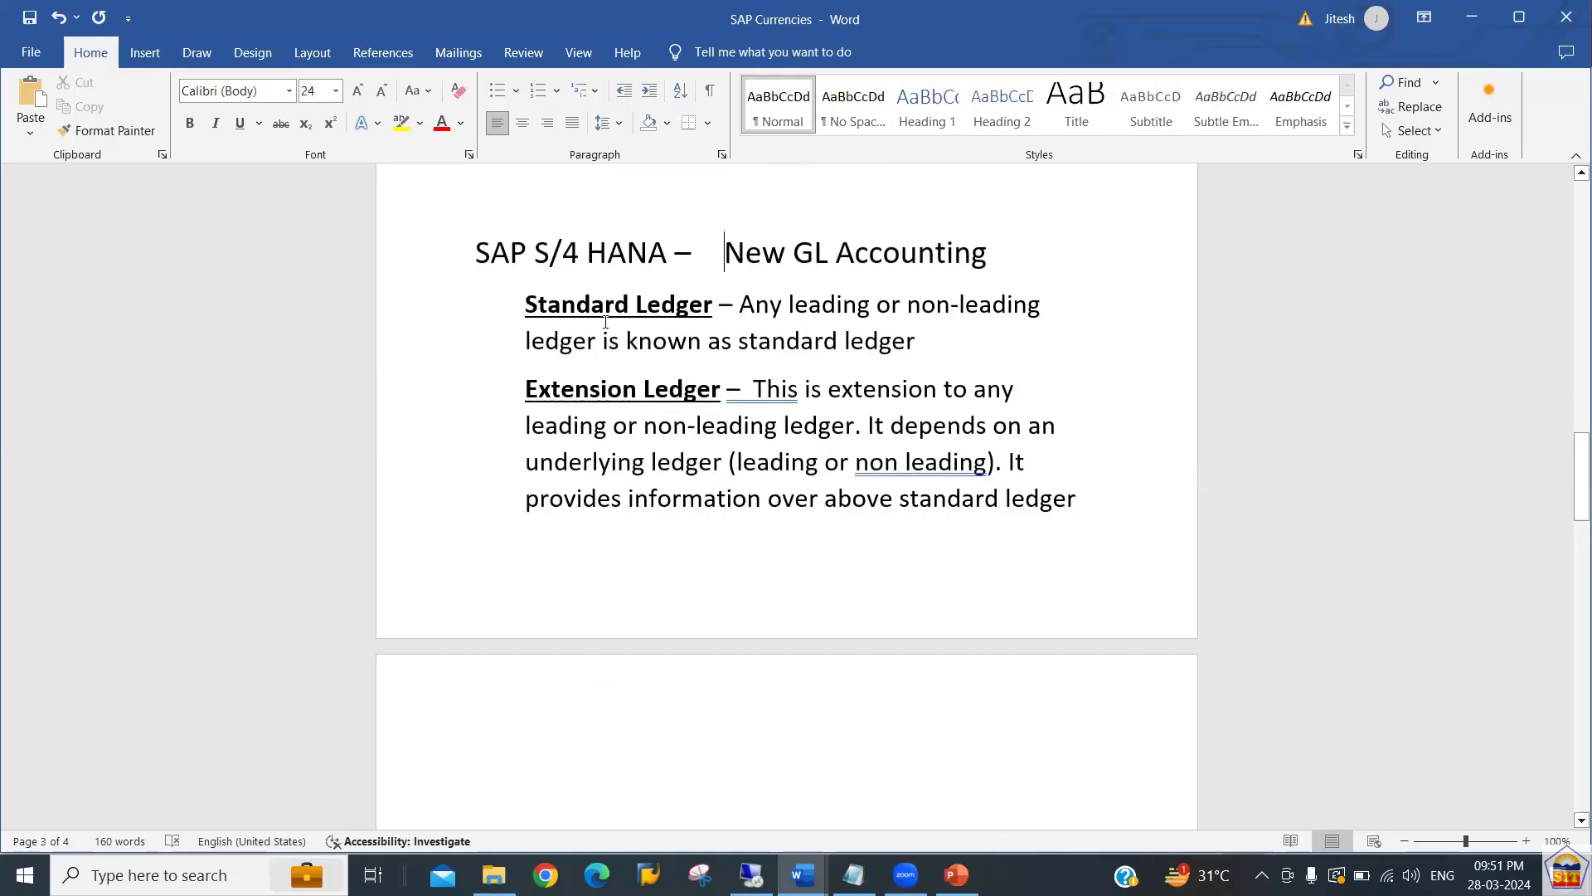
pyautogui.press('Down')
pyautogui.press('Down')
pyautogui.press('Up')
pyautogui.press('Left')
pyautogui.press('Left')
pyautogui.press('Left')
pyautogui.press('Left')
pyautogui.hotkey('shift', 'Down')
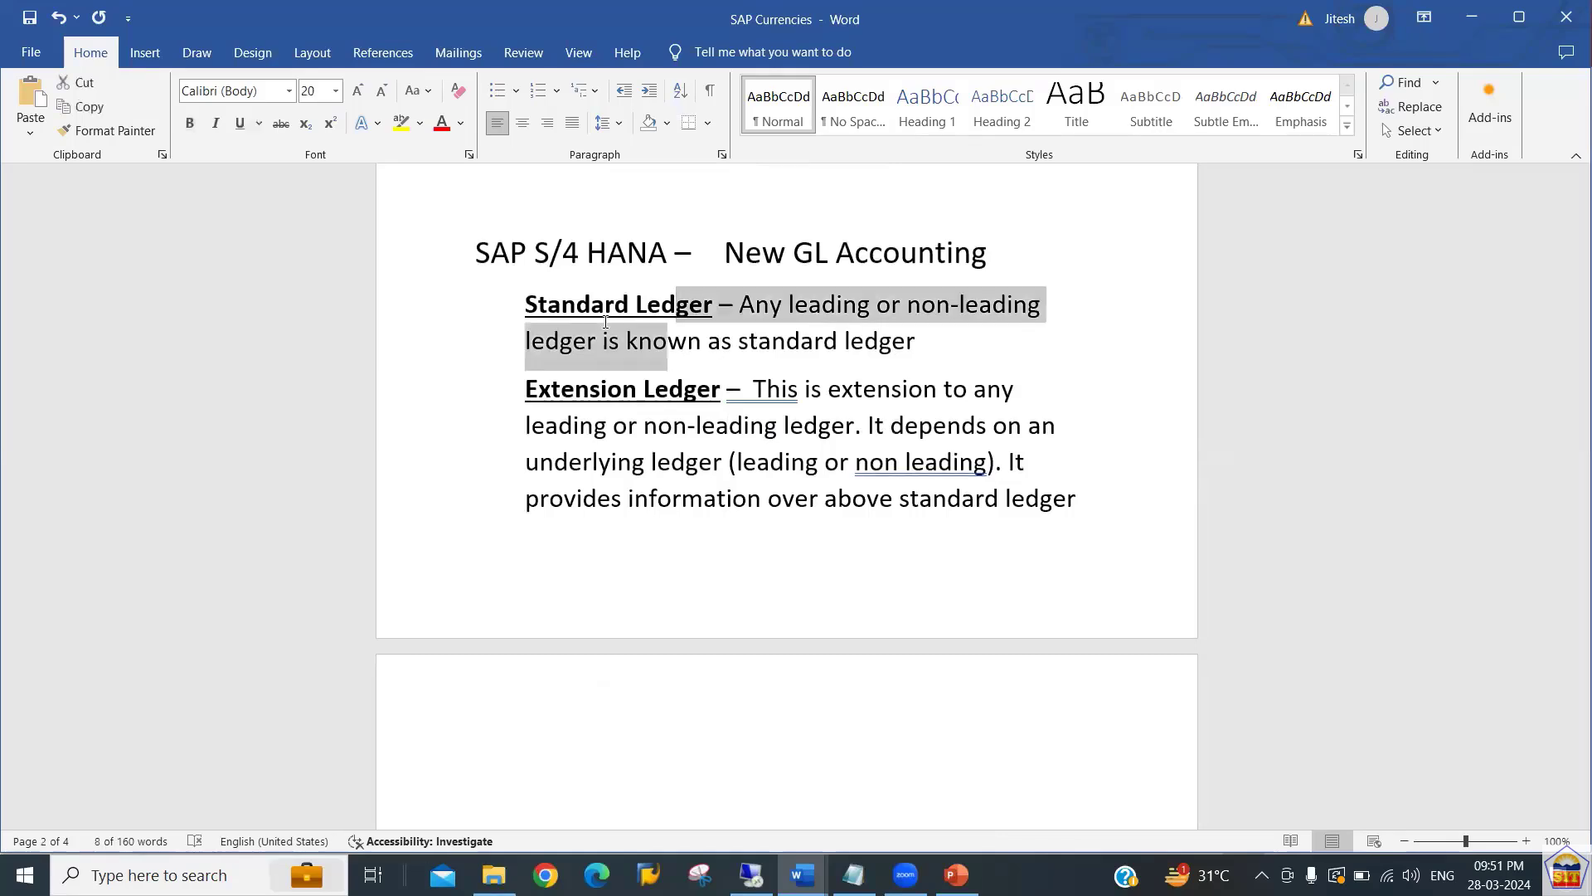
pyautogui.press('Down')
pyautogui.hotkey('shift', 'Down')
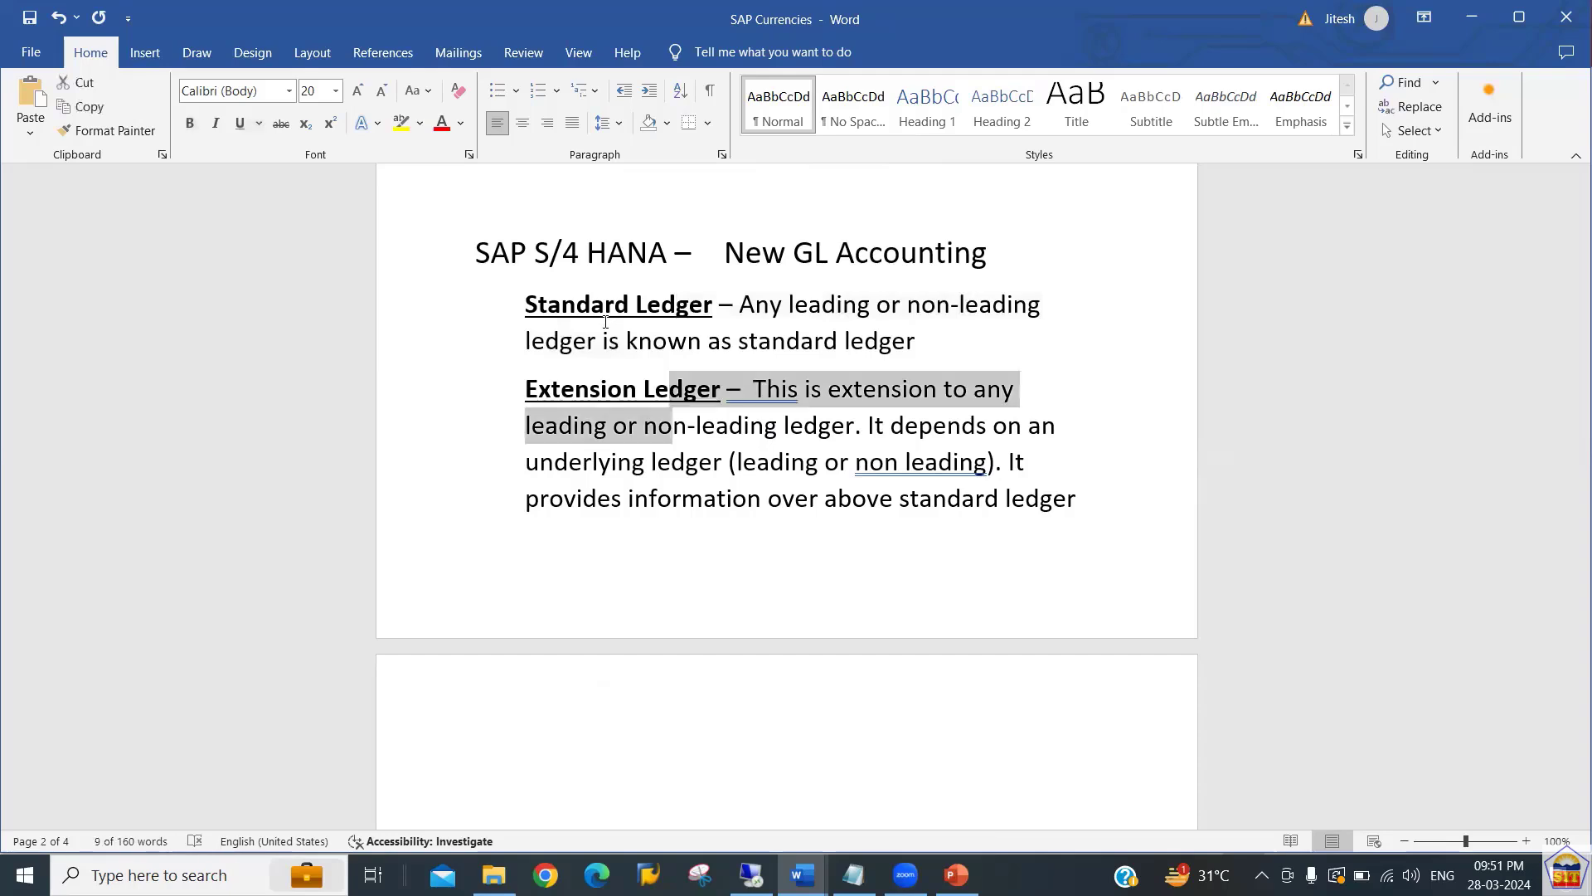
pyautogui.press('Left')
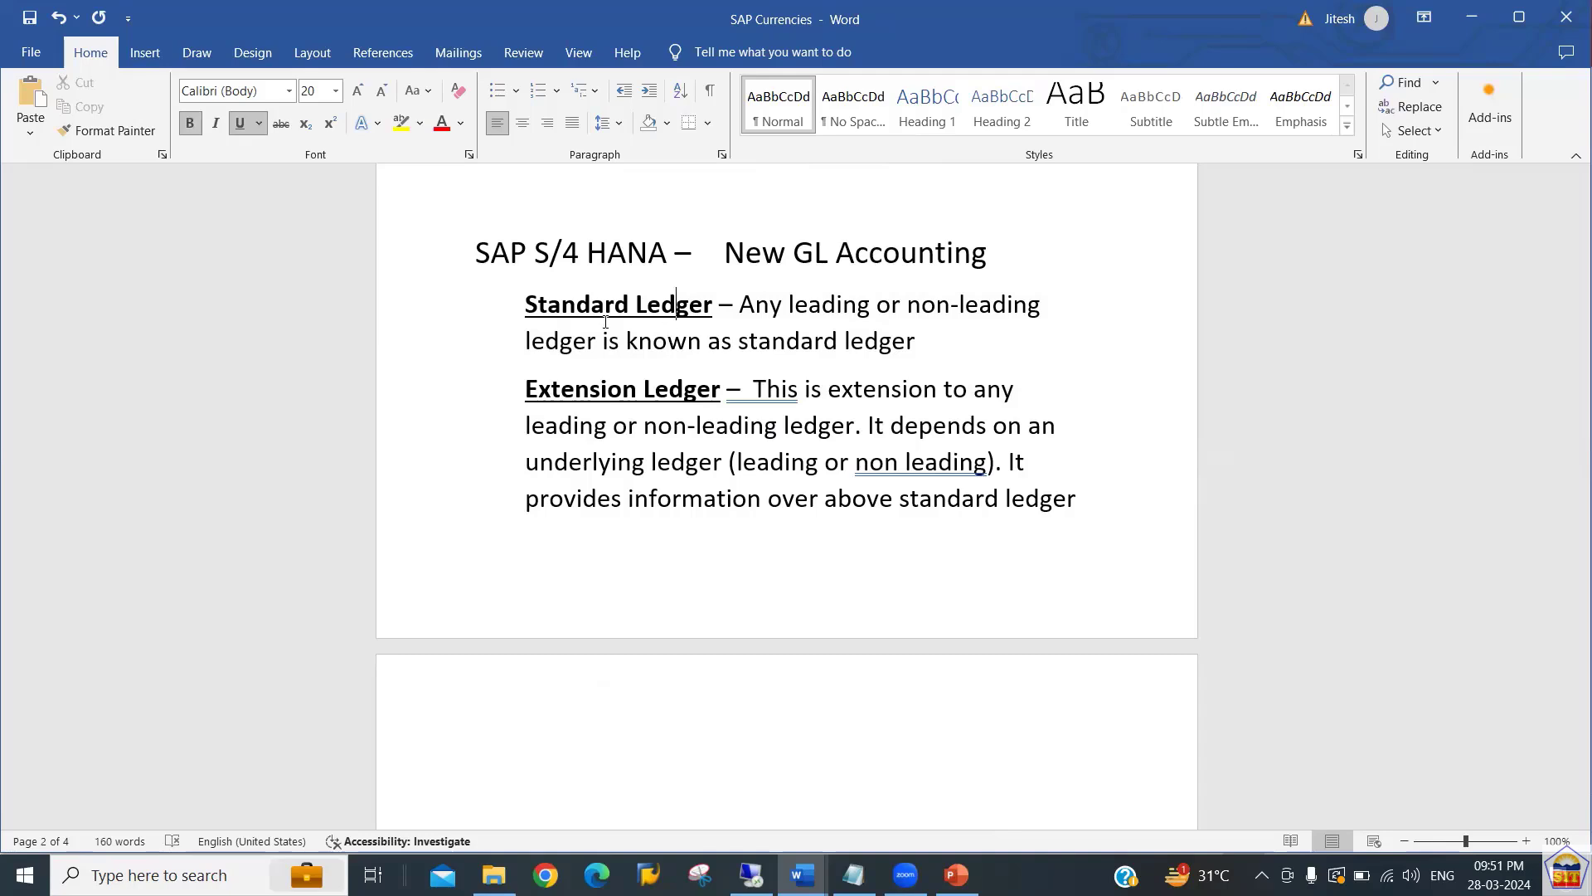
pyautogui.press('Left')
pyautogui.press('Left')
pyautogui.press('Left')
pyautogui.press('Left')
pyautogui.press('Left')
pyautogui.press('Left')
pyautogui.press('Left')
pyautogui.press('Left')
pyautogui.press('Left')
pyautogui.press('Left')
pyautogui.press('Left')
pyautogui.press('Left')
pyautogui.hotkey('shift', 'Down')
pyautogui.hotkey('shift', 'Down')
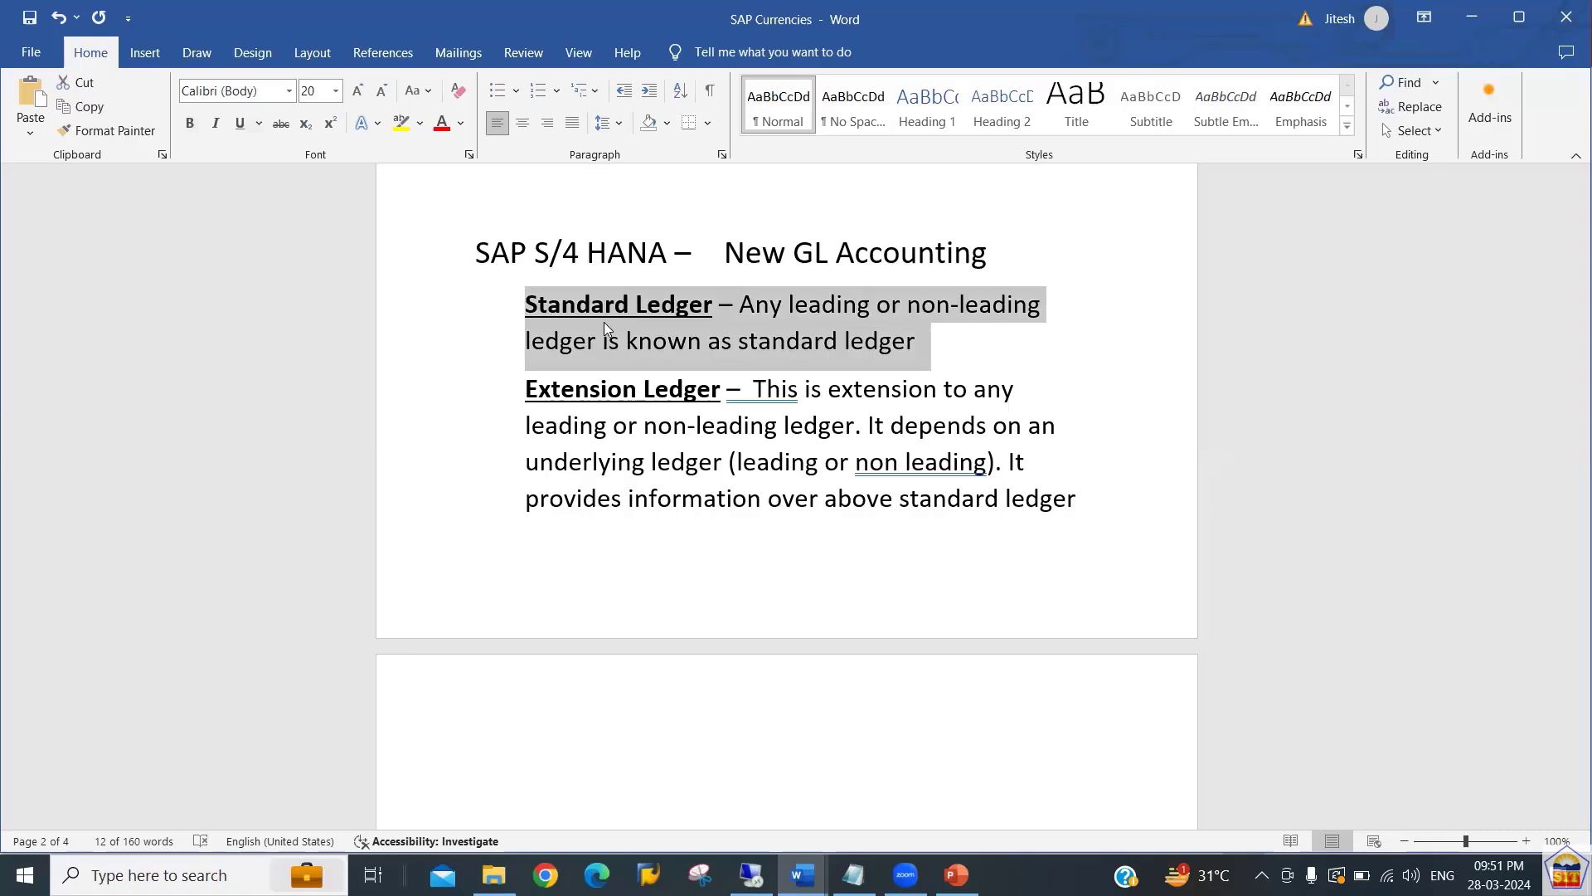
pyautogui.press('Down')
pyautogui.press('Up')
pyautogui.hotkey('shift', 'Down')
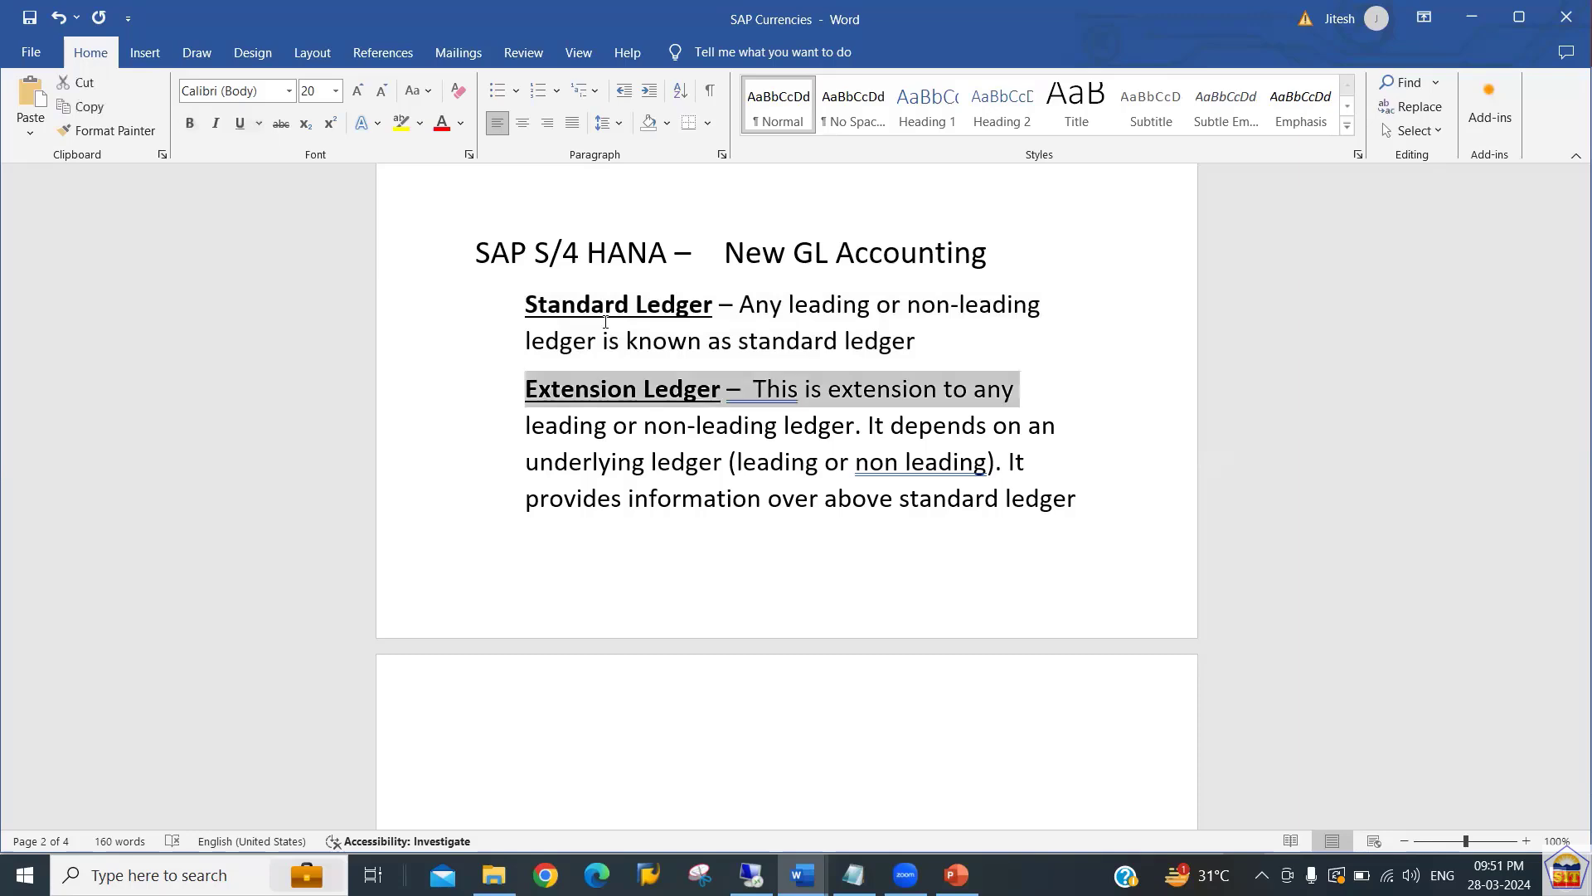
pyautogui.hotkey('shift', 'Down')
pyautogui.hotkey('shift', 'Down')
pyautogui.press('Up')
pyautogui.press('Up')
pyautogui.hotkey('shift', 'Down')
pyautogui.hotkey('shift', 'Down')
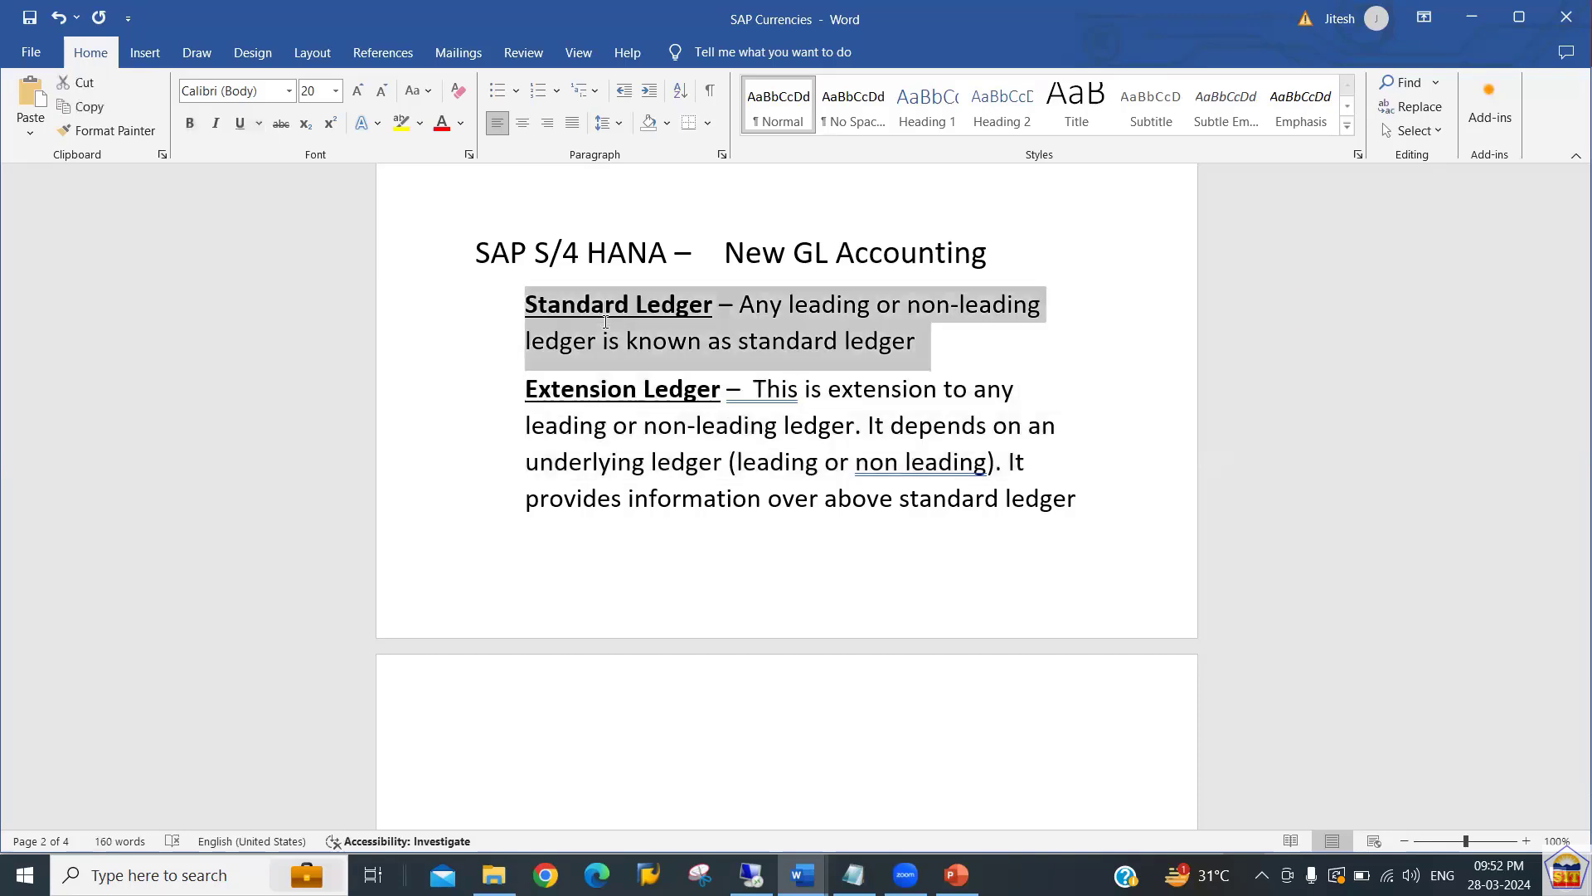
pyautogui.press('Down')
pyautogui.press('Up')
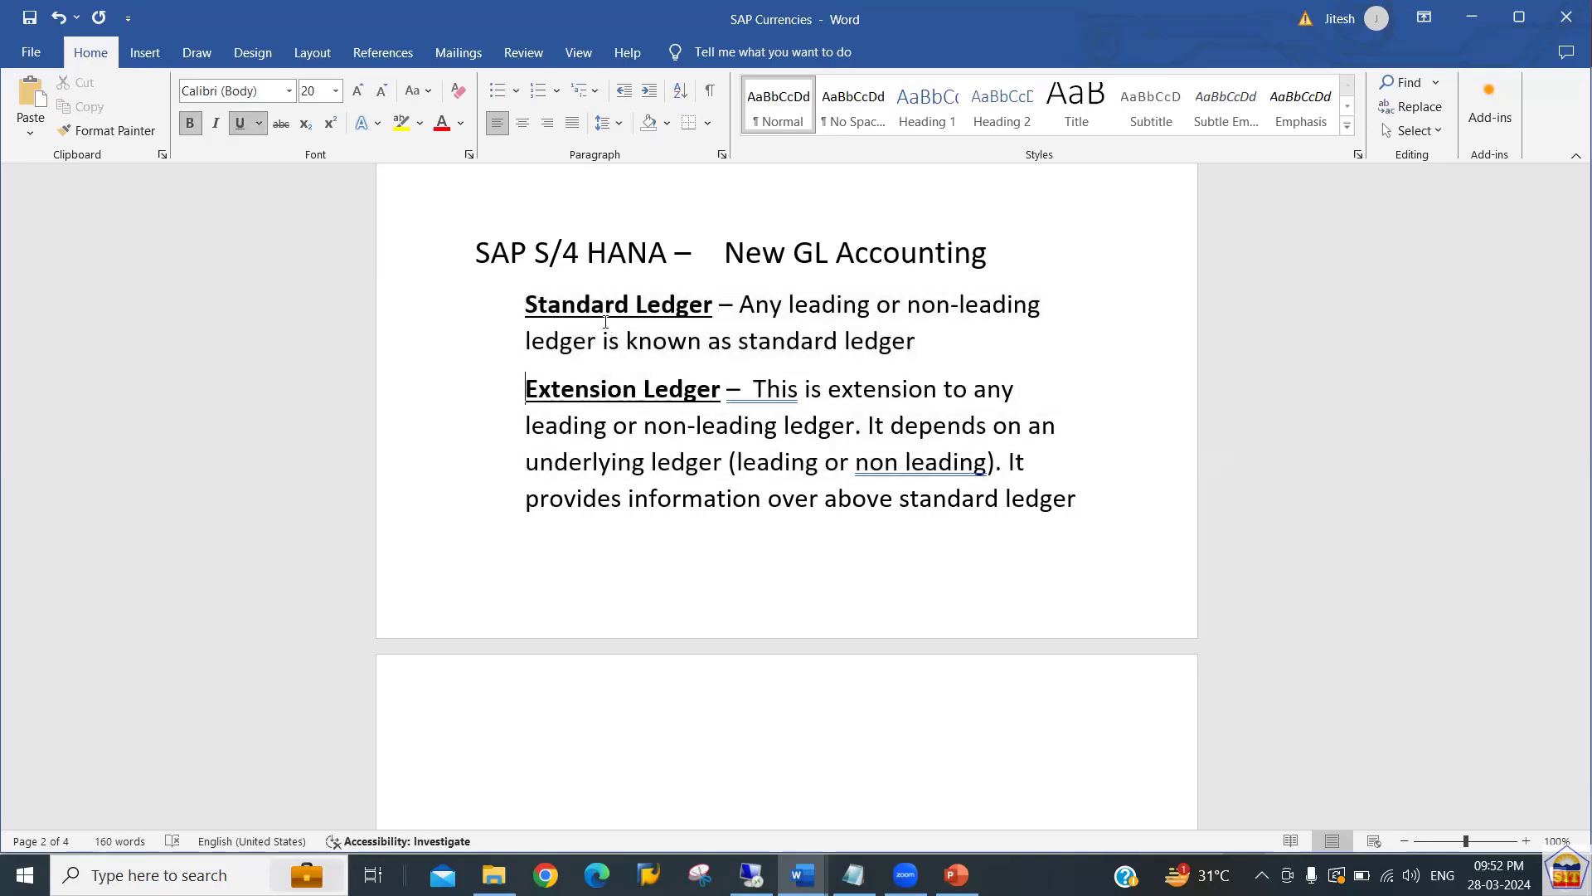
pyautogui.hotkey('shift', 'Down')
pyautogui.hotkey('shift', 'Down')
pyautogui.hotkey('shift', 'Down')
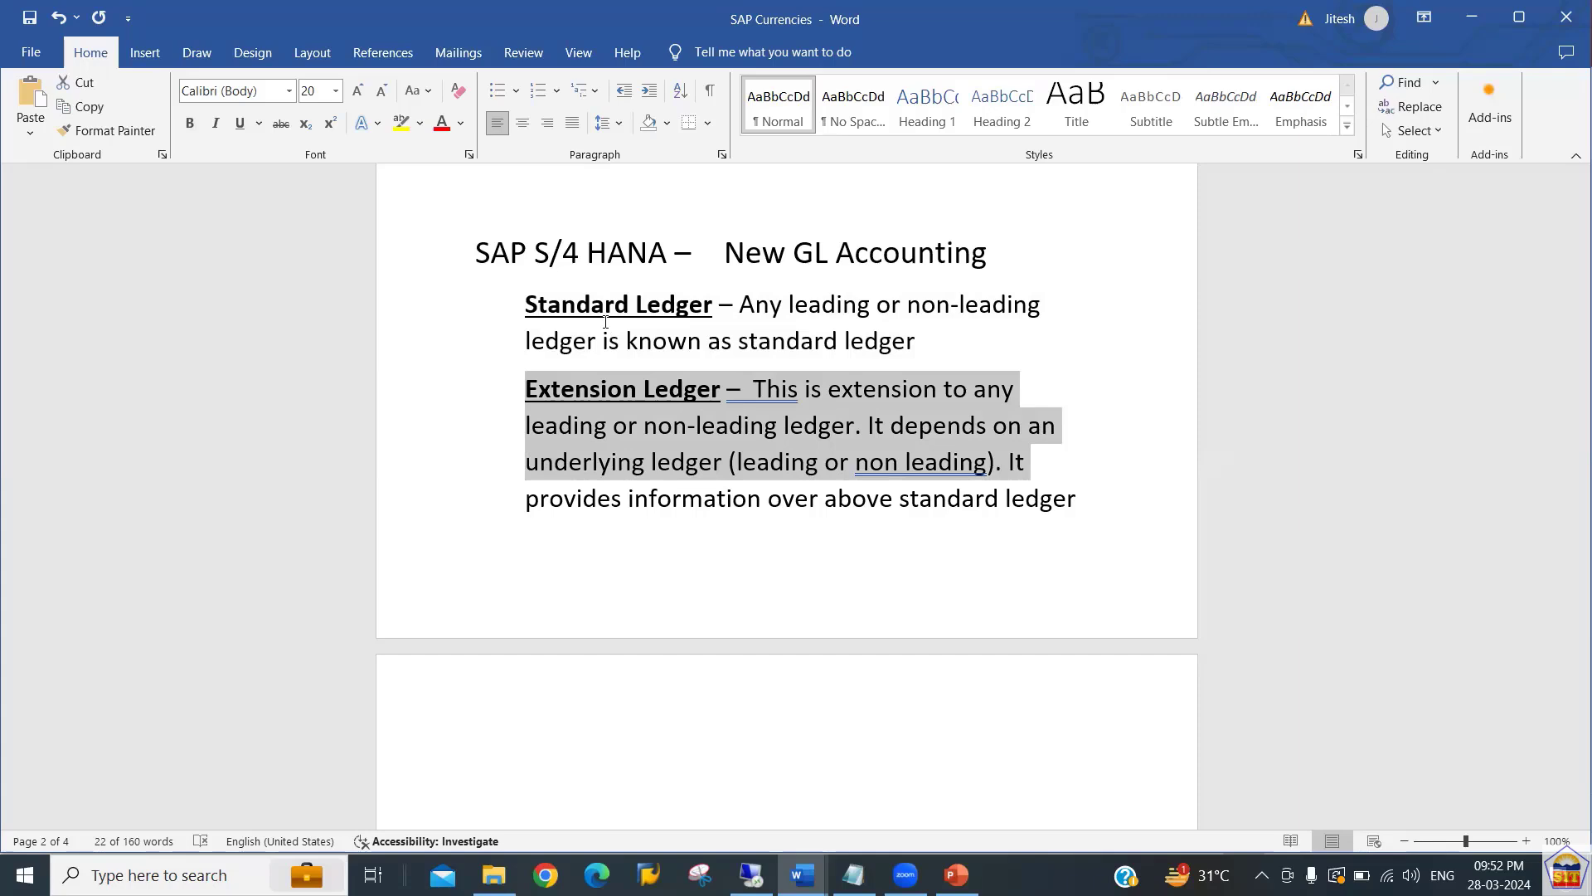
pyautogui.press('Down')
pyautogui.press('Up')
pyautogui.press('Up')
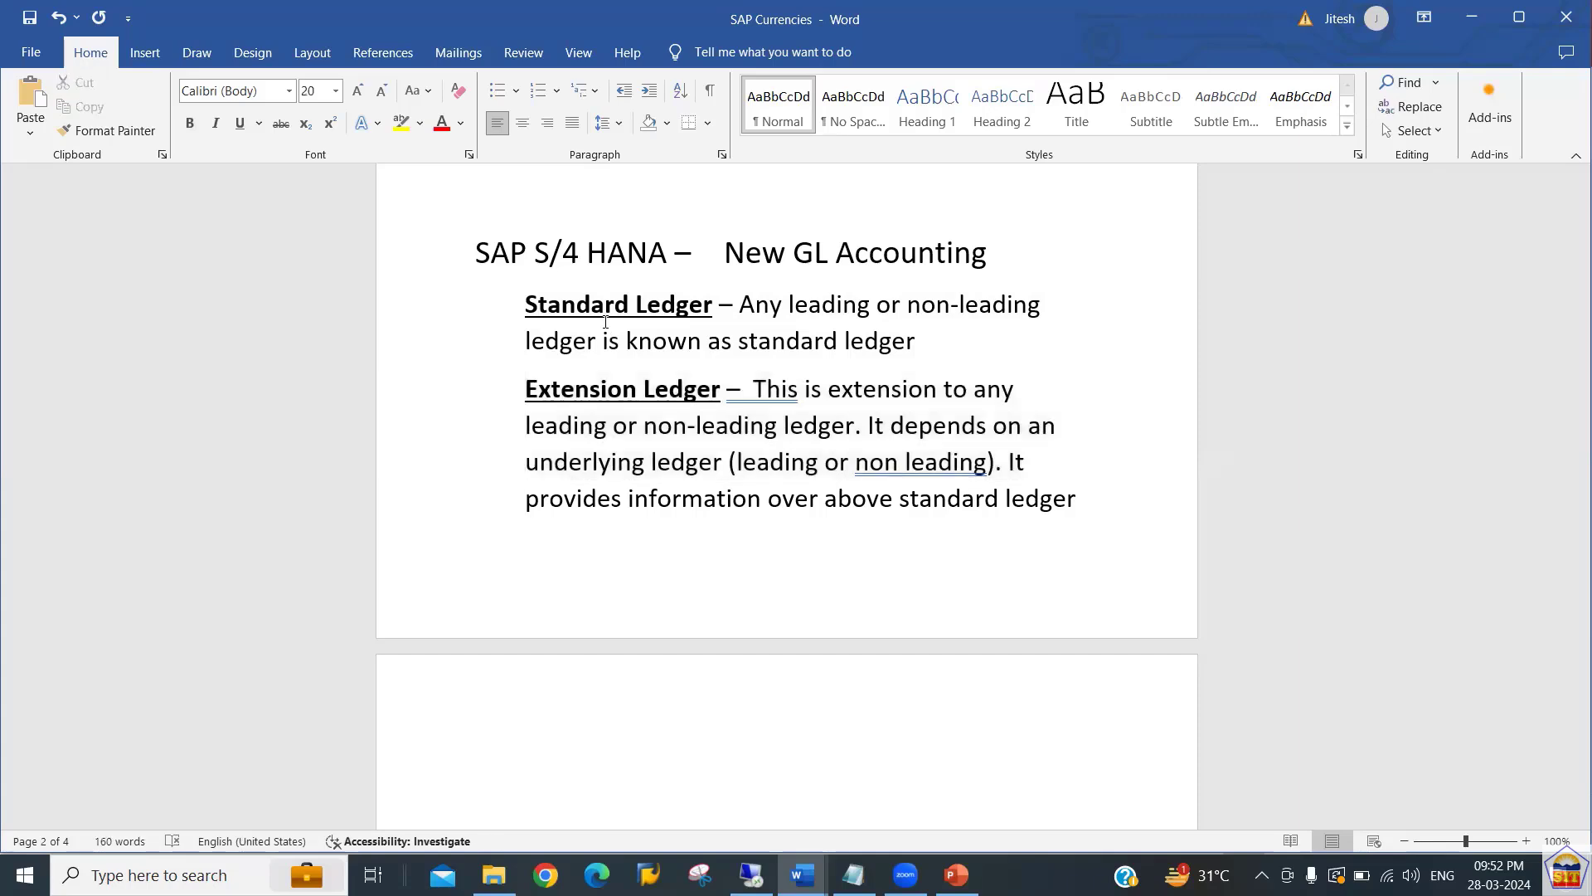
pyautogui.press('Up')
pyautogui.hotkey('shift', 'Right')
pyautogui.hotkey('shift', 'Right')
pyautogui.hotkey('shift', 'Right')
pyautogui.hotkey('shift', 'Right')
pyautogui.hotkey('shift', 'Right')
pyautogui.hotkey('shift', 'Right')
pyautogui.hotkey('shift', 'Right')
pyautogui.hotkey('shift', 'Right')
pyautogui.hotkey('shift', 'Right')
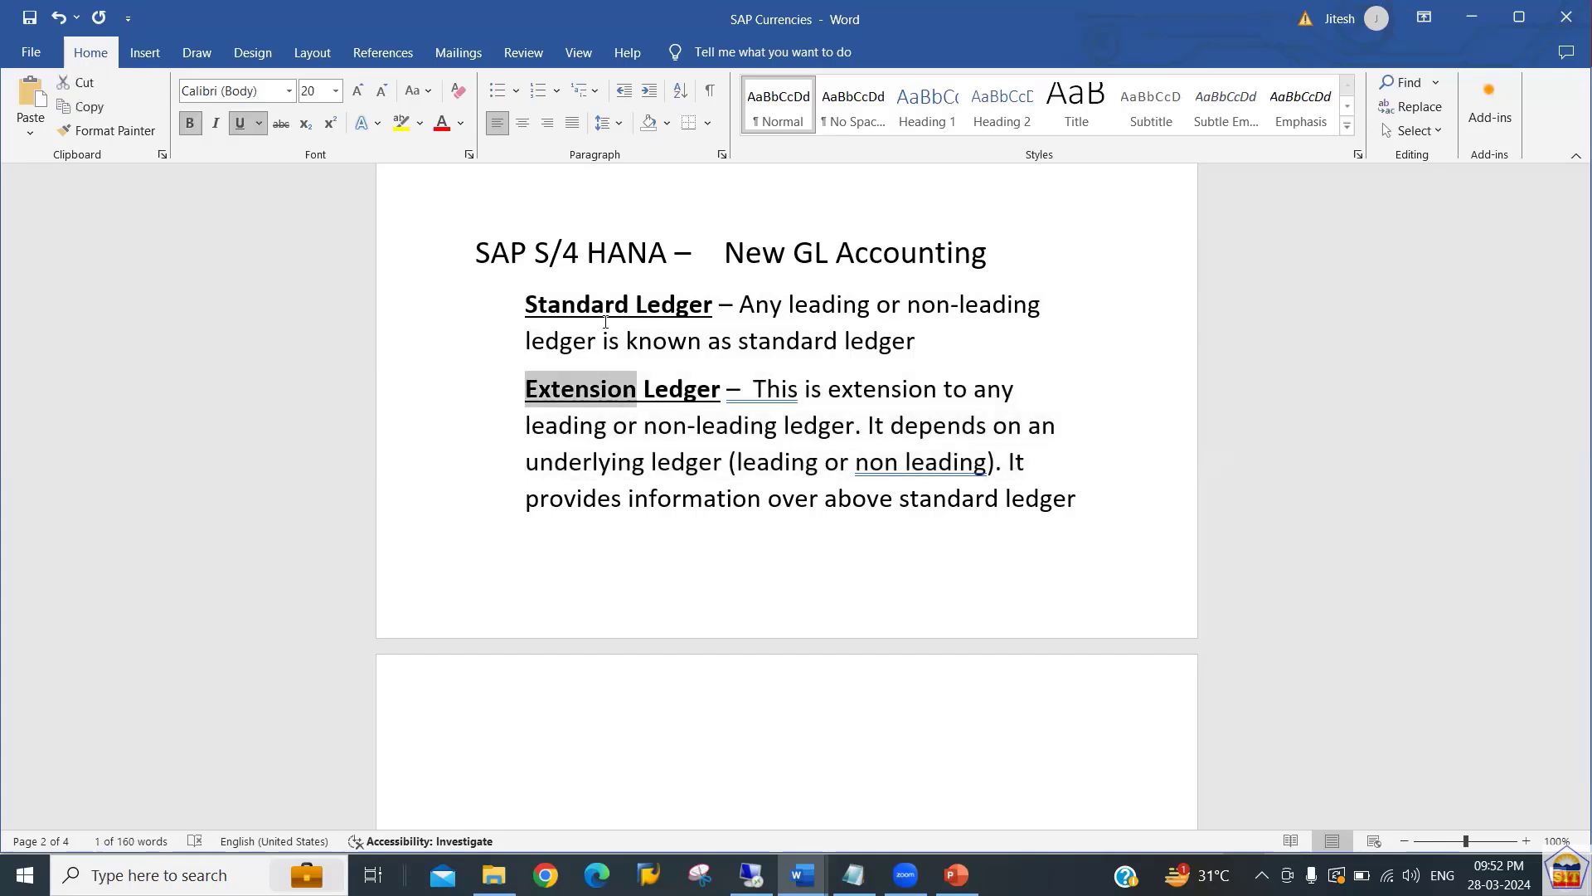
pyautogui.press('Down')
pyautogui.press('Down')
pyautogui.hotkey('shift', 'Right')
pyautogui.hotkey('shift', 'Right')
pyautogui.hotkey('shift', 'Right')
pyautogui.hotkey('shift', 'Right')
pyautogui.hotkey('shift', 'Right')
pyautogui.hotkey('shift', 'Right')
pyautogui.hotkey('shift', 'Right')
pyautogui.hotkey('shift', 'Right')
pyautogui.hotkey('shift', 'Right')
pyautogui.hotkey('shift', 'Right')
pyautogui.hotkey('shift', 'Right')
pyautogui.hotkey('shift', 'Right')
pyautogui.hotkey('shift', 'Right')
pyautogui.hotkey('shift', 'Right')
pyautogui.hotkey('shift', 'Right')
pyautogui.hotkey('shift', 'Right')
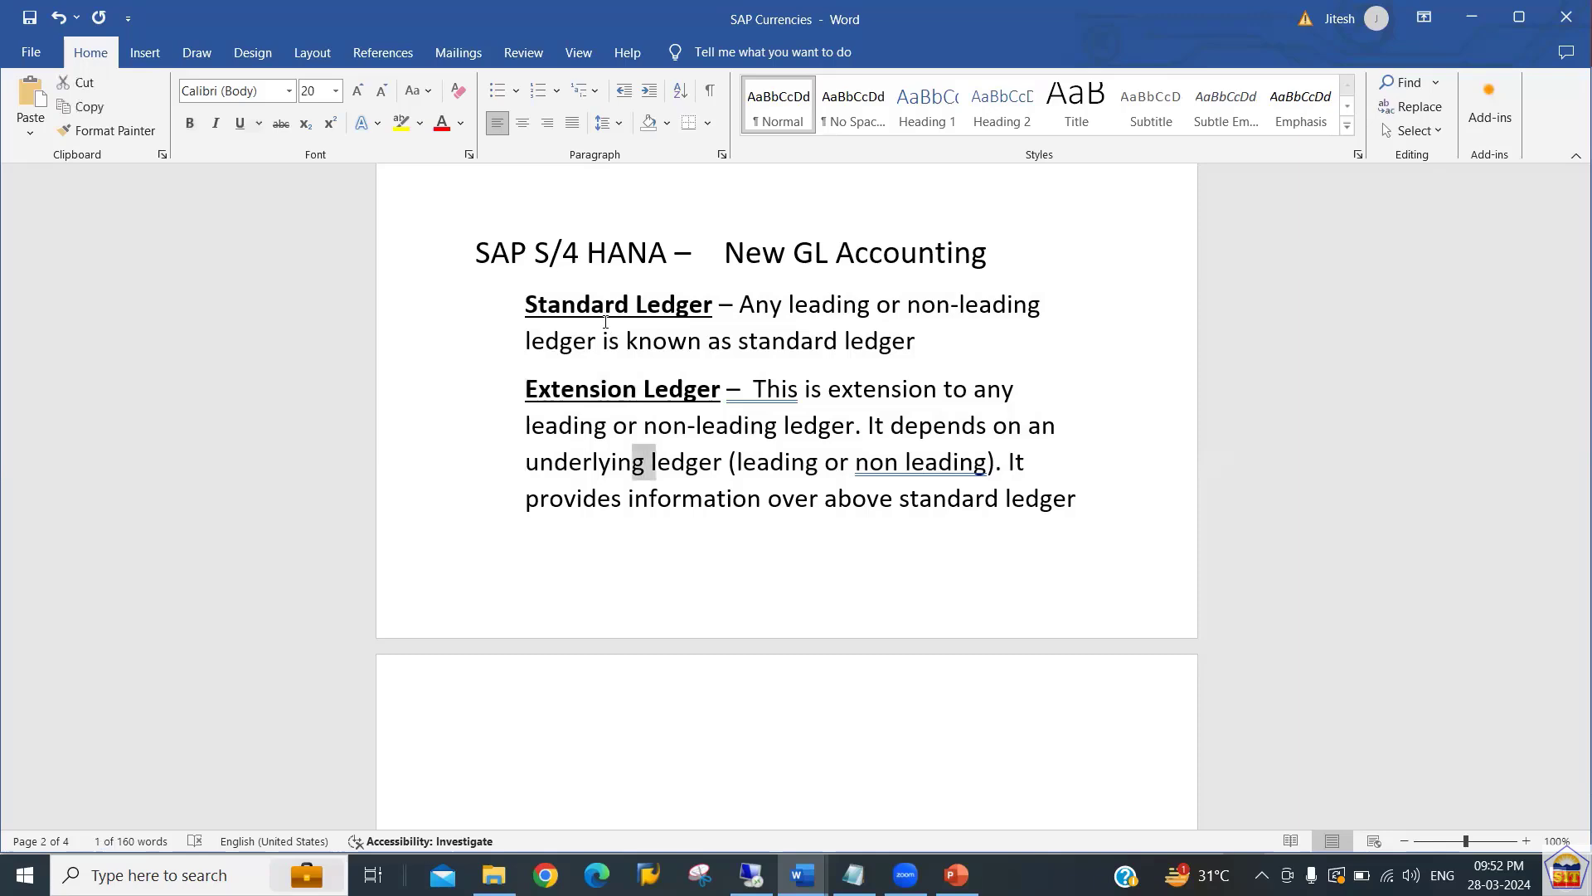
pyautogui.hotkey('shift', 'Right')
pyautogui.press('Right')
pyautogui.press('Right')
pyautogui.press('Right')
pyautogui.press('Right')
pyautogui.press('Right')
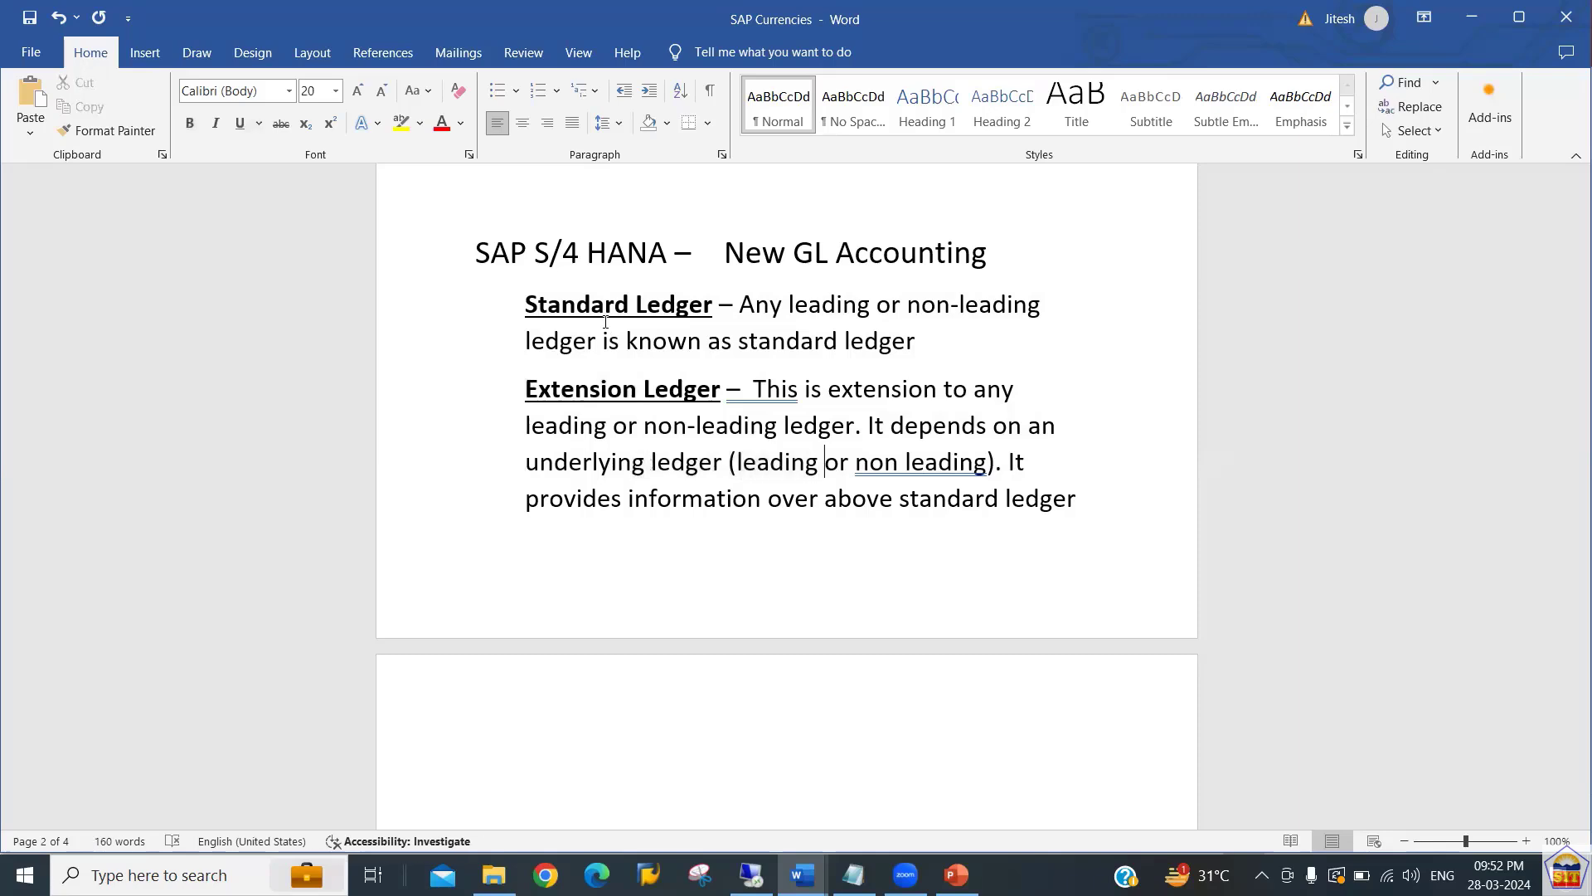
pyautogui.press('Up')
pyautogui.press('Up')
pyautogui.hotkey('shift', 'Left')
pyautogui.hotkey('shift', 'Left')
pyautogui.hotkey('shift', 'Left')
pyautogui.hotkey('shift', 'Left')
pyautogui.hotkey('shift', 'Left')
pyautogui.hotkey('shift', 'Left')
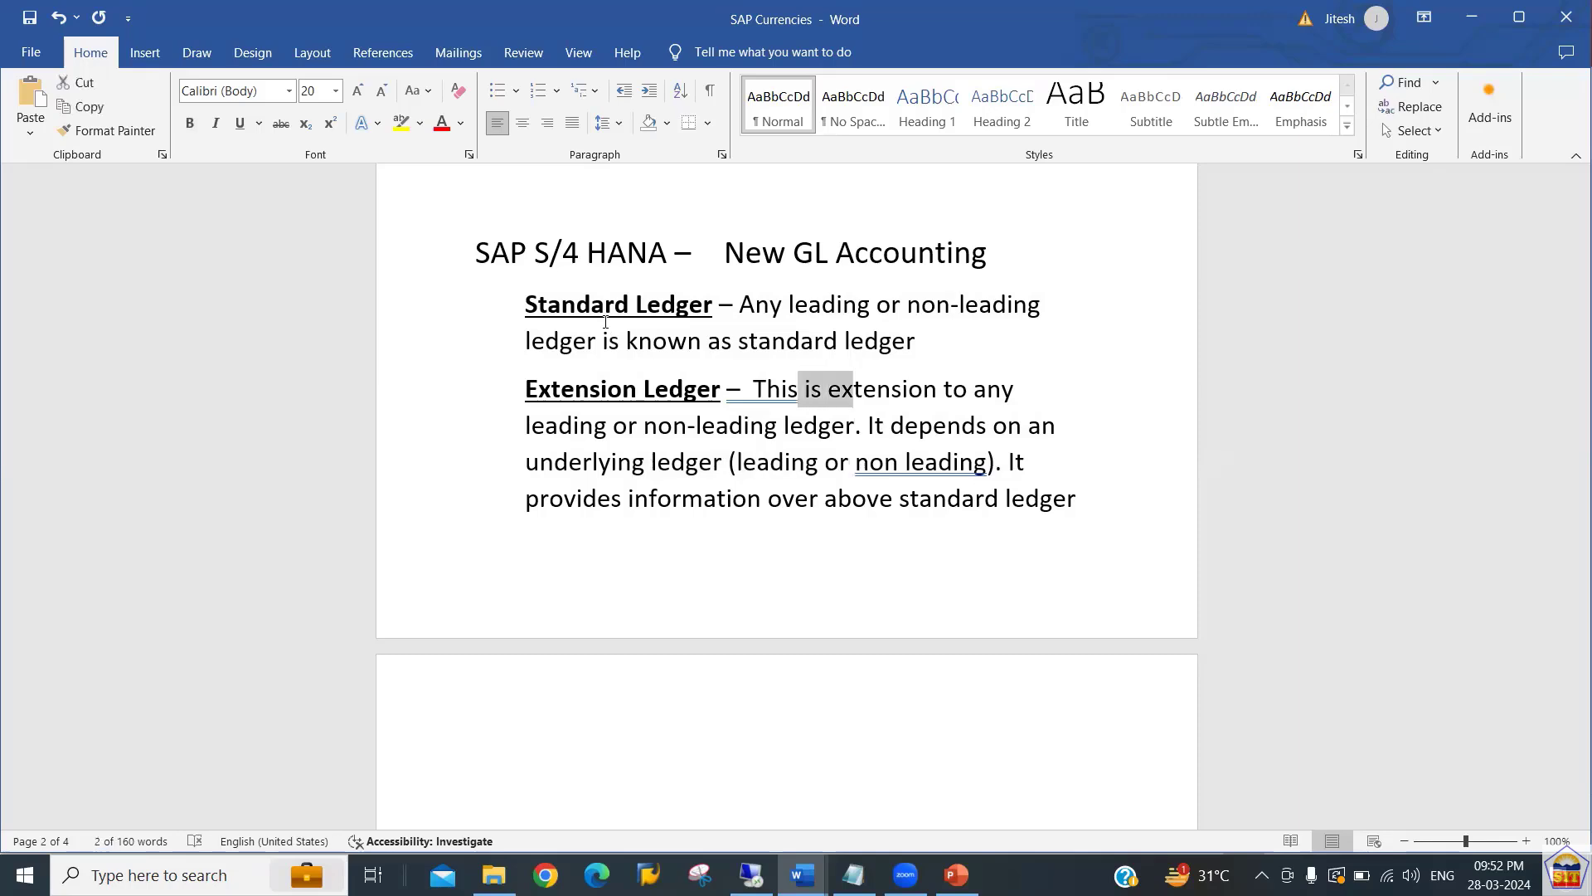
pyautogui.hotkey('shift', 'Left')
pyautogui.press('Down')
pyautogui.press('Down')
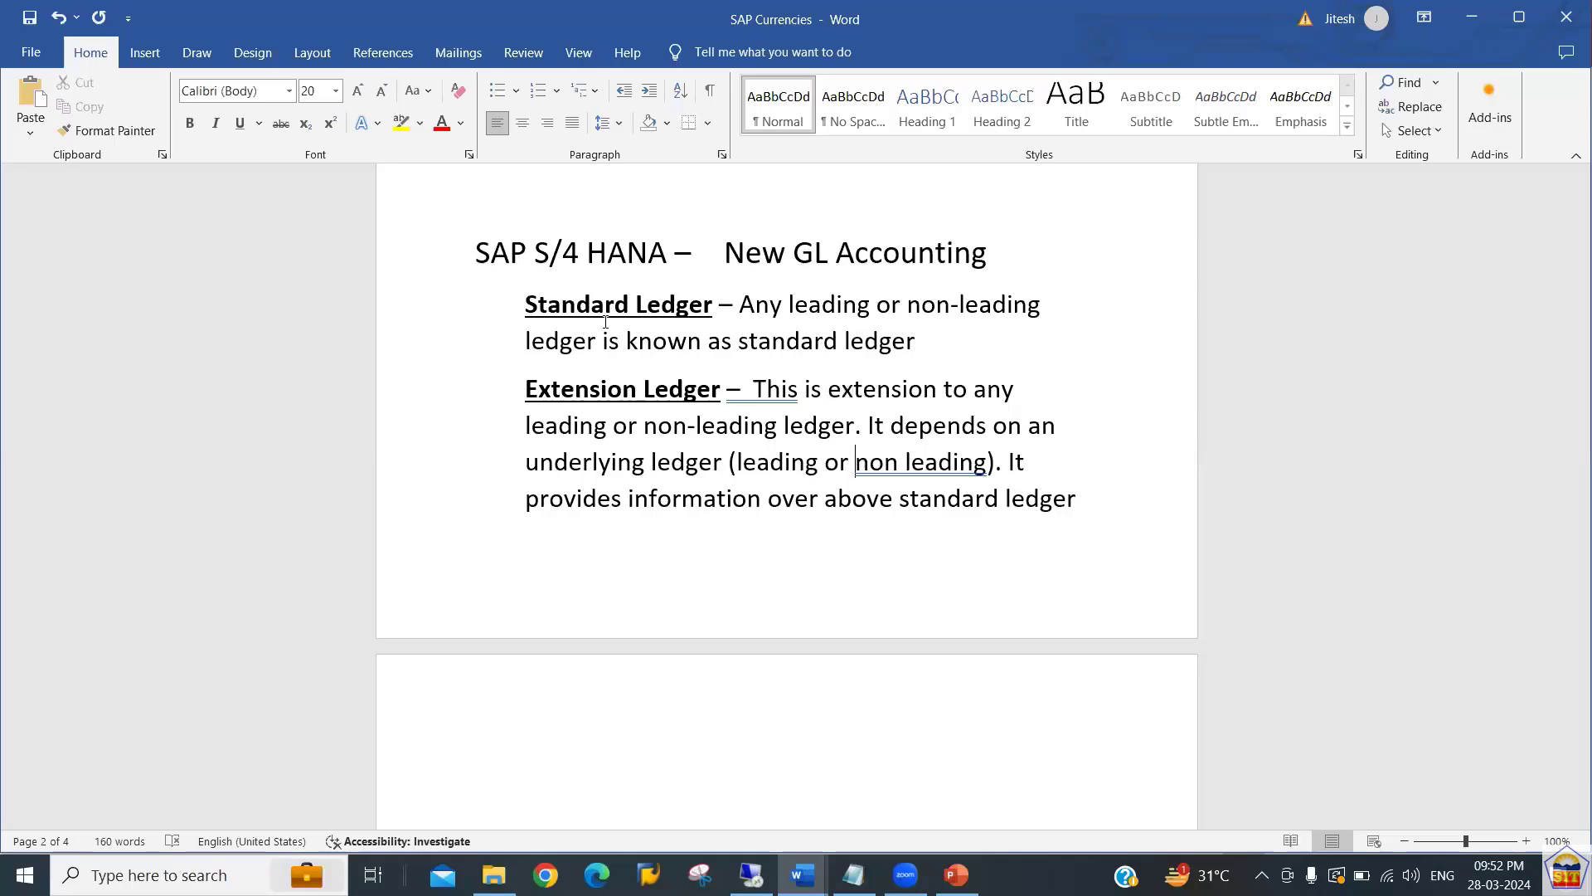
pyautogui.scroll(-3, 605, 322)
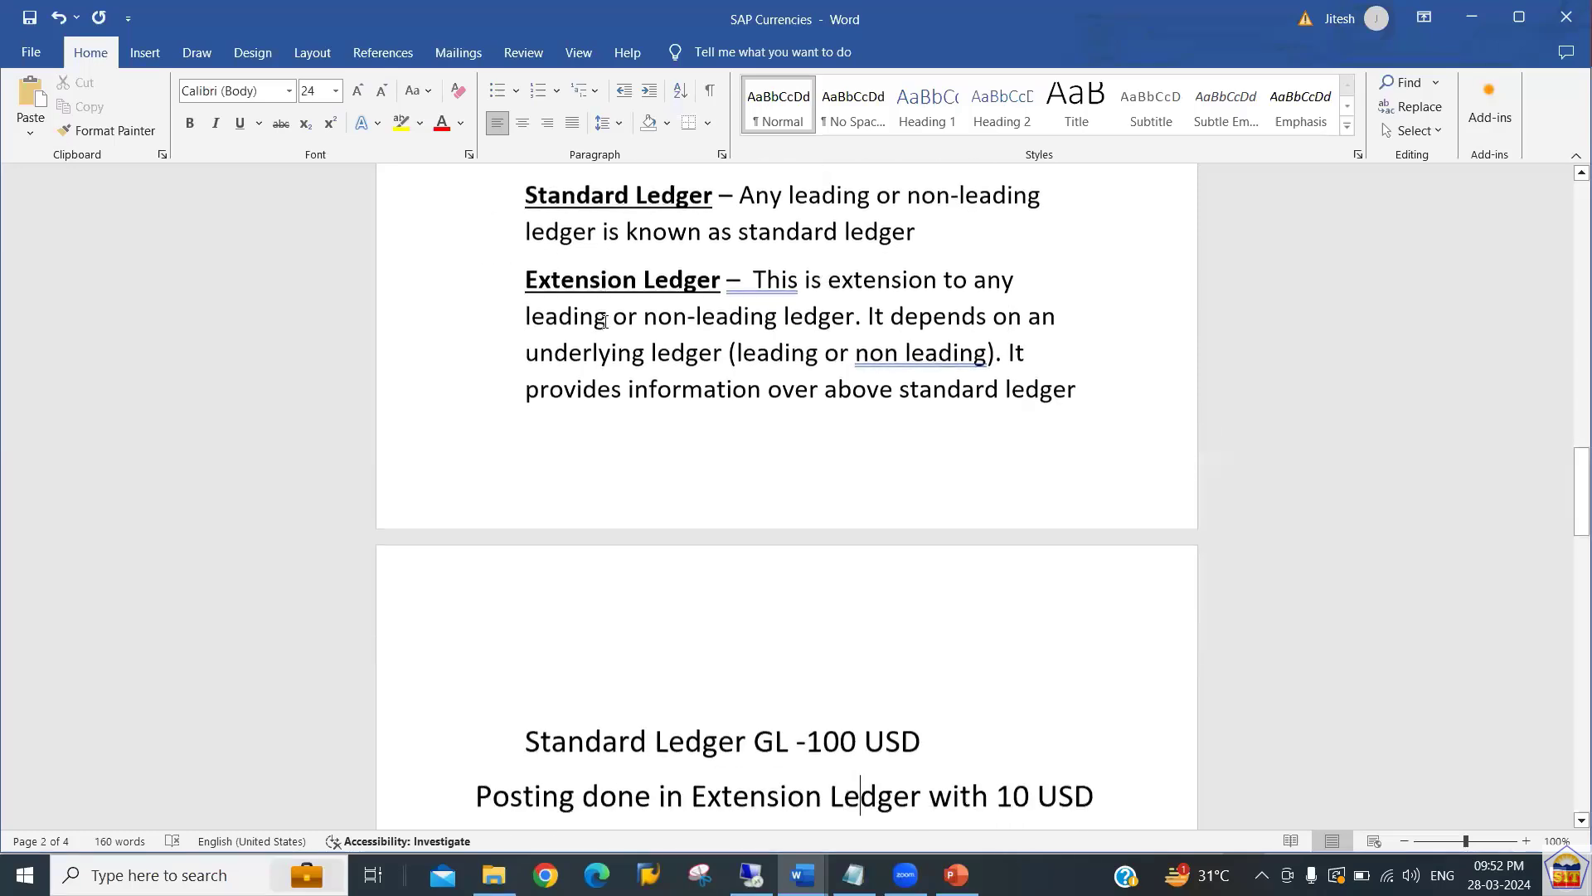
# Add a new line 'Extension Ledger GL - 110 USD' beneath the posting line on page 3.
pyautogui.press('Up')
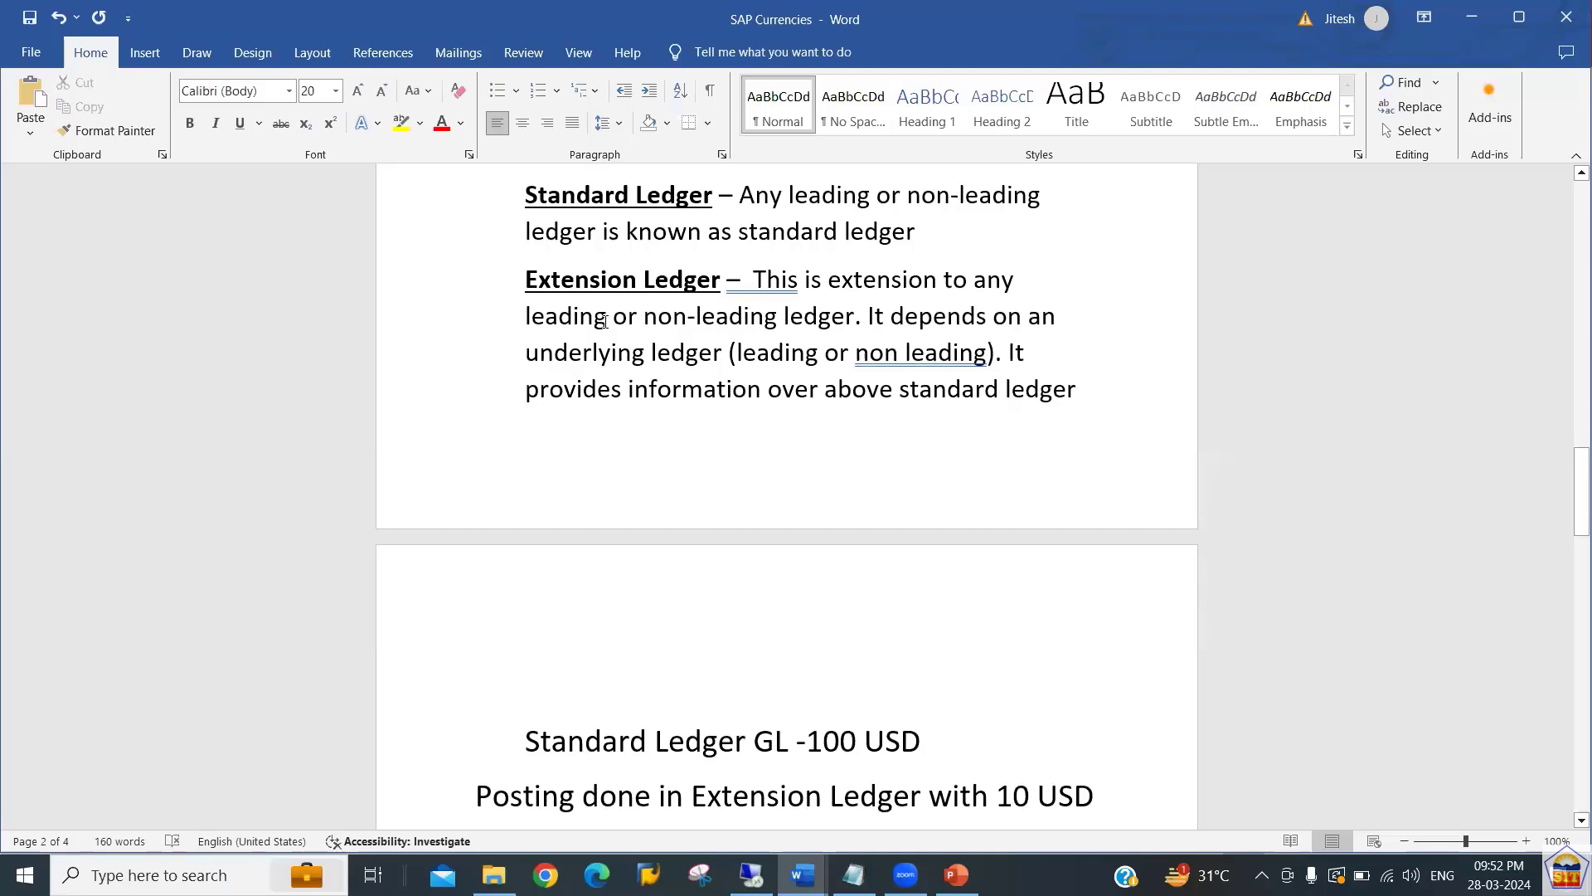
pyautogui.press('Right')
pyautogui.press('Down')
pyautogui.press('Home')
pyautogui.press('Right')
pyautogui.press('Right')
pyautogui.press('Right')
pyautogui.press('Right')
pyautogui.press('Right')
pyautogui.press('Right')
pyautogui.press('Right')
pyautogui.press('Right')
pyautogui.press('Right')
pyautogui.press('Right')
pyautogui.press('Right')
pyautogui.press('Right')
pyautogui.press('Right')
pyautogui.press('Right')
pyautogui.press('Right')
pyautogui.press('Right')
pyautogui.press('Right')
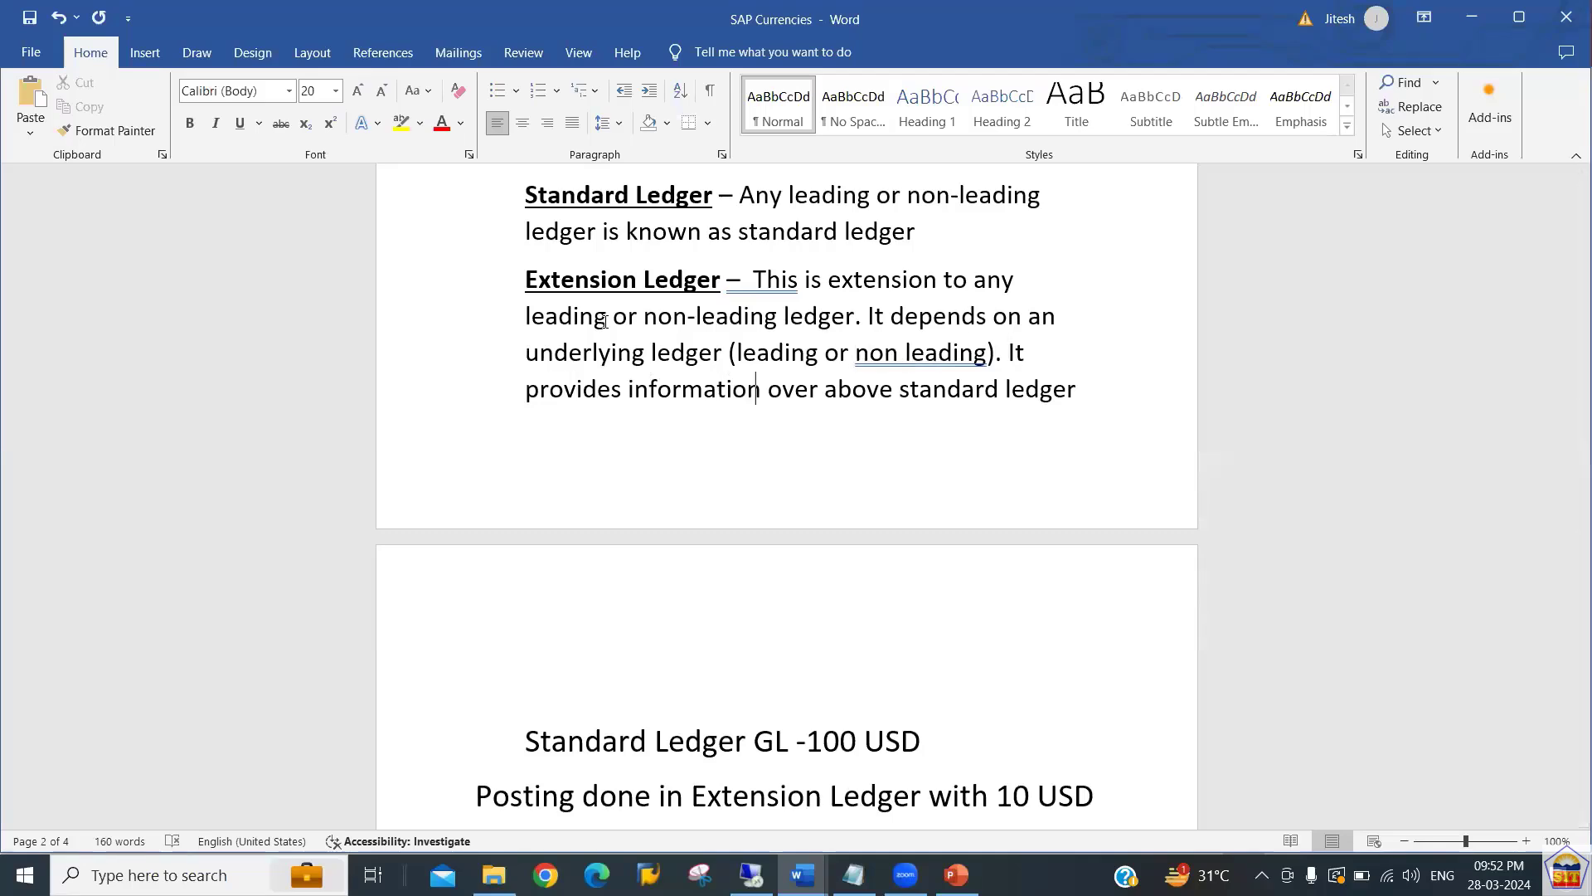
pyautogui.press('Right')
pyautogui.press('Right')
pyautogui.press('Right')
pyautogui.press('Right')
pyautogui.press('Right')
pyautogui.press('Right')
pyautogui.press('Right')
pyautogui.press('Right')
pyautogui.press('Right')
pyautogui.press('Right')
pyautogui.press('Right')
pyautogui.press('Right')
pyautogui.press('Right')
pyautogui.press('Right')
pyautogui.press('Right')
pyautogui.press('Right')
pyautogui.press('Right')
pyautogui.press('Right')
pyautogui.press('Right')
pyautogui.press('Down')
pyautogui.press('Down')
pyautogui.press('Down')
pyautogui.press('Down')
pyautogui.press('Down')
pyautogui.press('End')
pyautogui.press('Down')
pyautogui.press('End')
pyautogui.press('Return')
pyautogui.write('Extension Ledger GL - 110 USD')
# Highlight the Standard Ledger GL -100 USD amount and the Extension Ledger wording on the posting line.
pyautogui.press('Up')
pyautogui.press('Up')
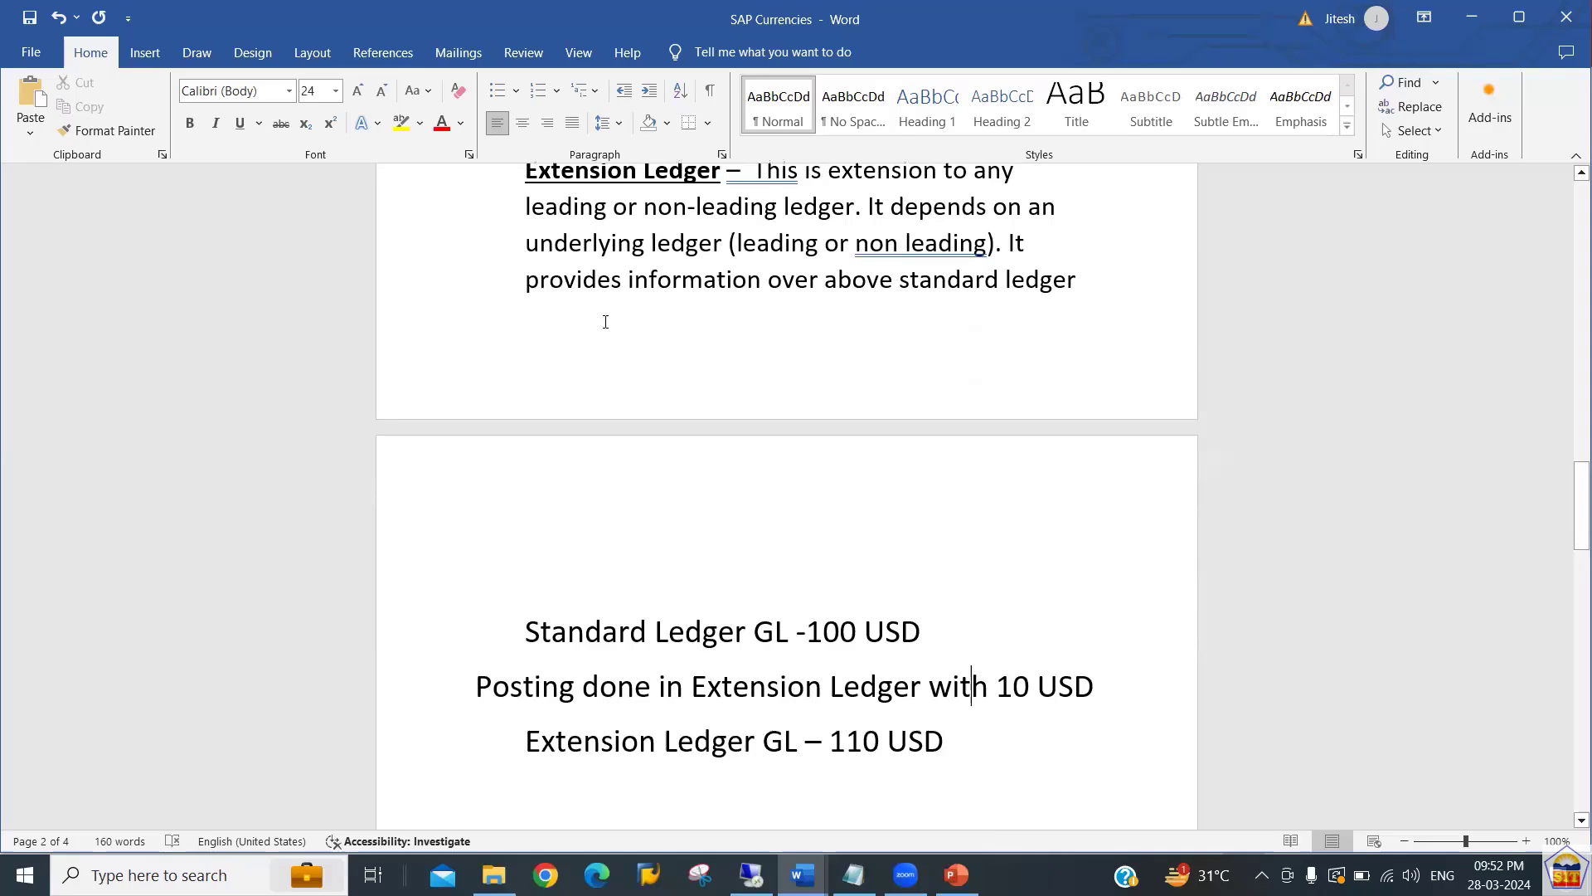
pyautogui.hotkey('shift', 'Left')
pyautogui.hotkey('shift', 'Left')
pyautogui.hotkey('shift', 'Left')
pyautogui.hotkey('shift', 'Left')
pyautogui.hotkey('shift', 'Left')
pyautogui.hotkey('shift', 'Left')
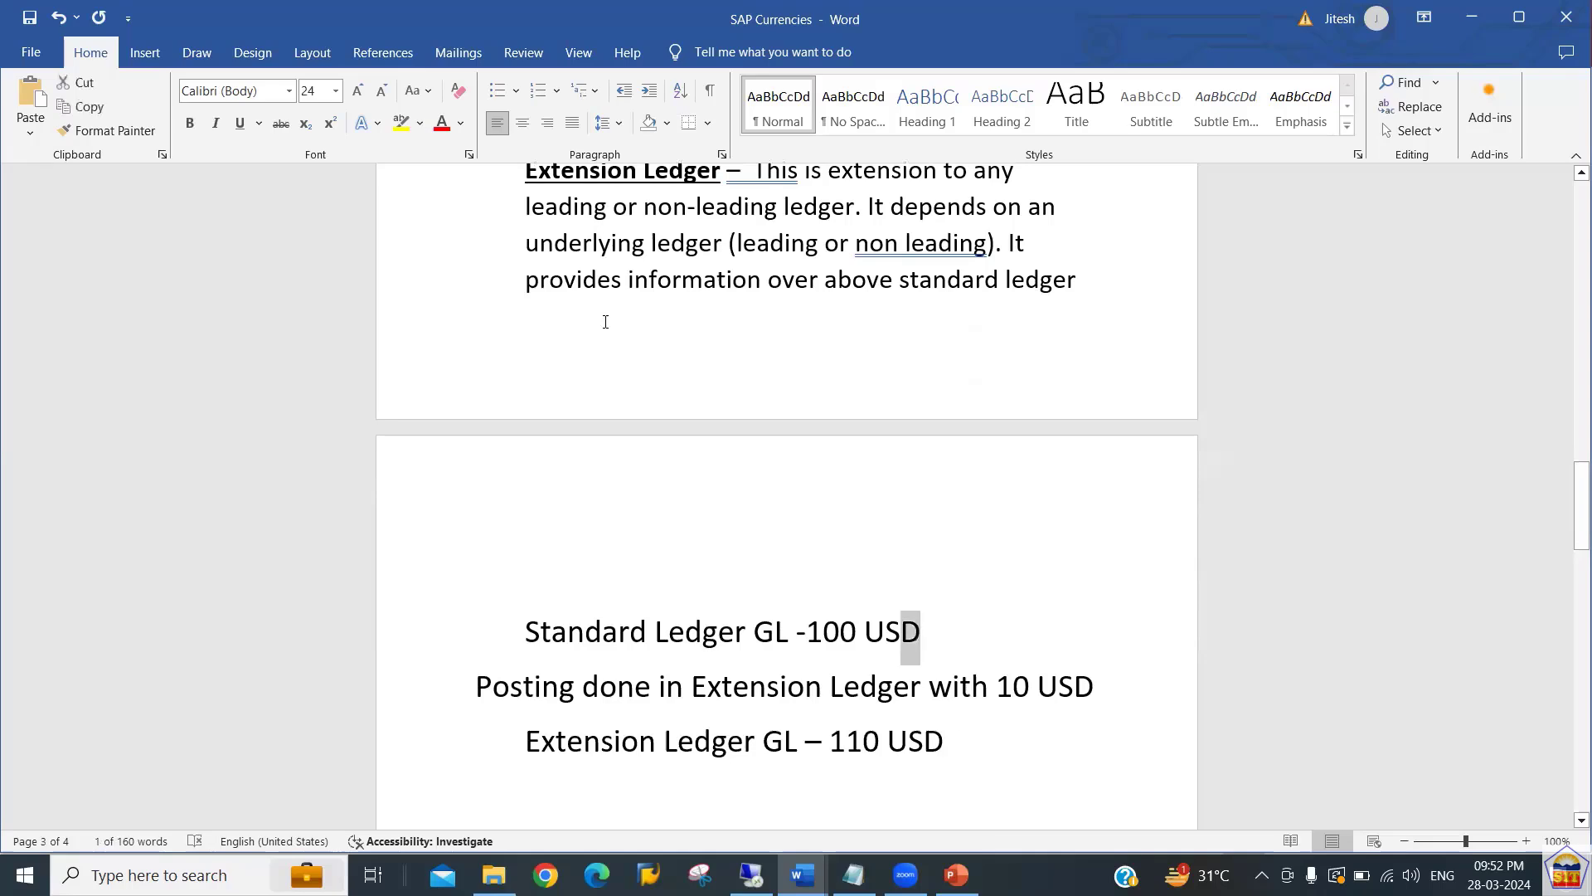
pyautogui.hotkey('shift', 'Left')
pyautogui.hotkey('shift', 'Left')
pyautogui.hotkey('shift', 'Left')
pyautogui.hotkey('shift', 'Left')
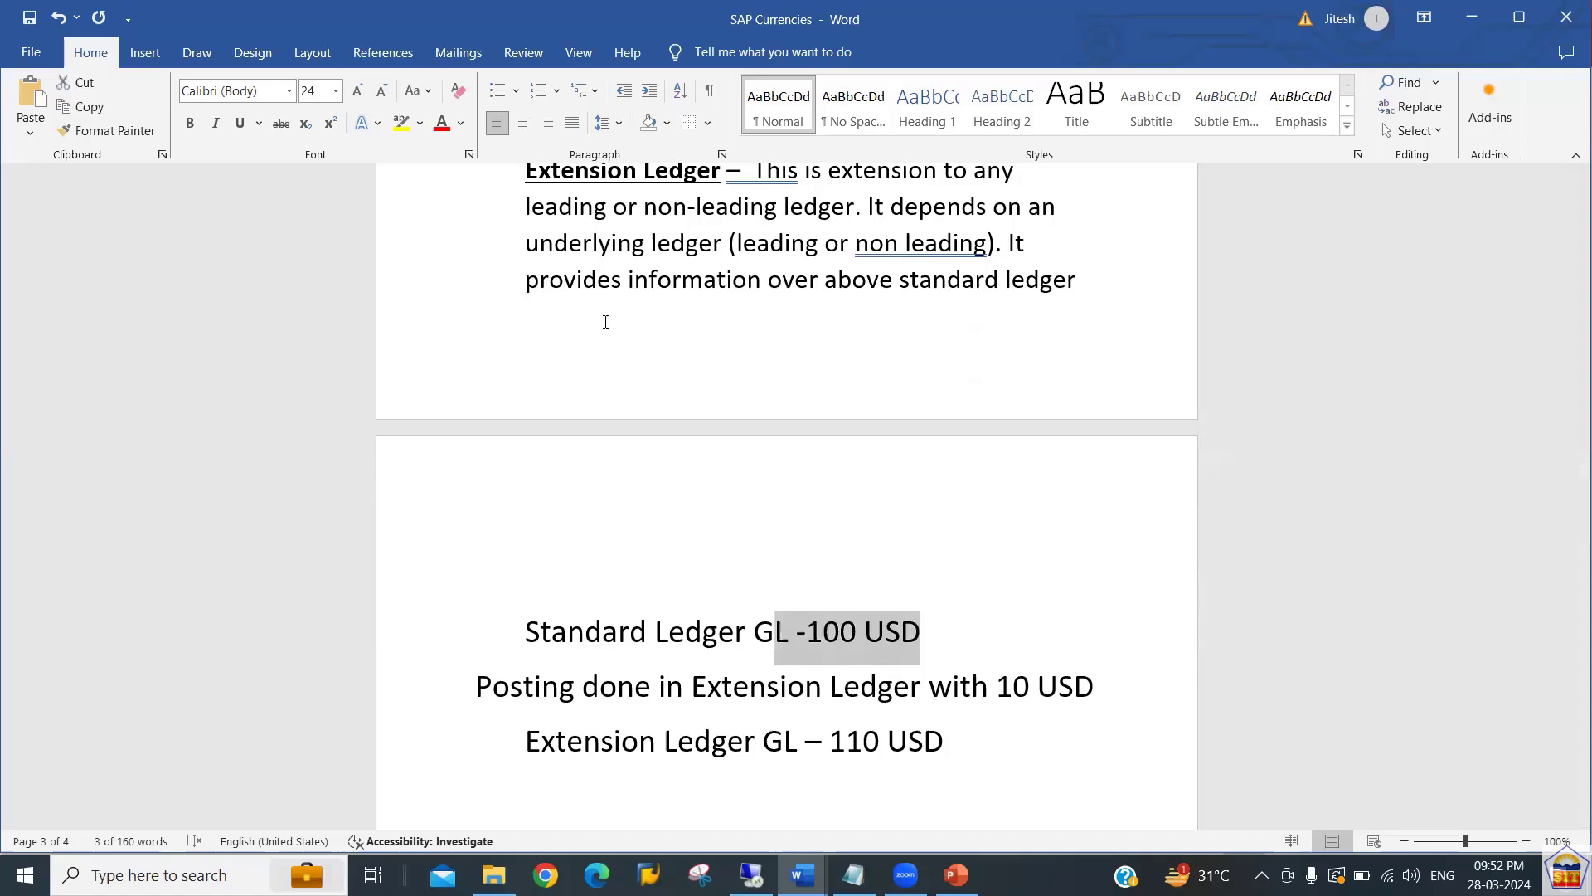
pyautogui.hotkey('shift', 'Left')
pyautogui.hotkey('shift', 'Left')
pyautogui.hotkey('shift', 'Left')
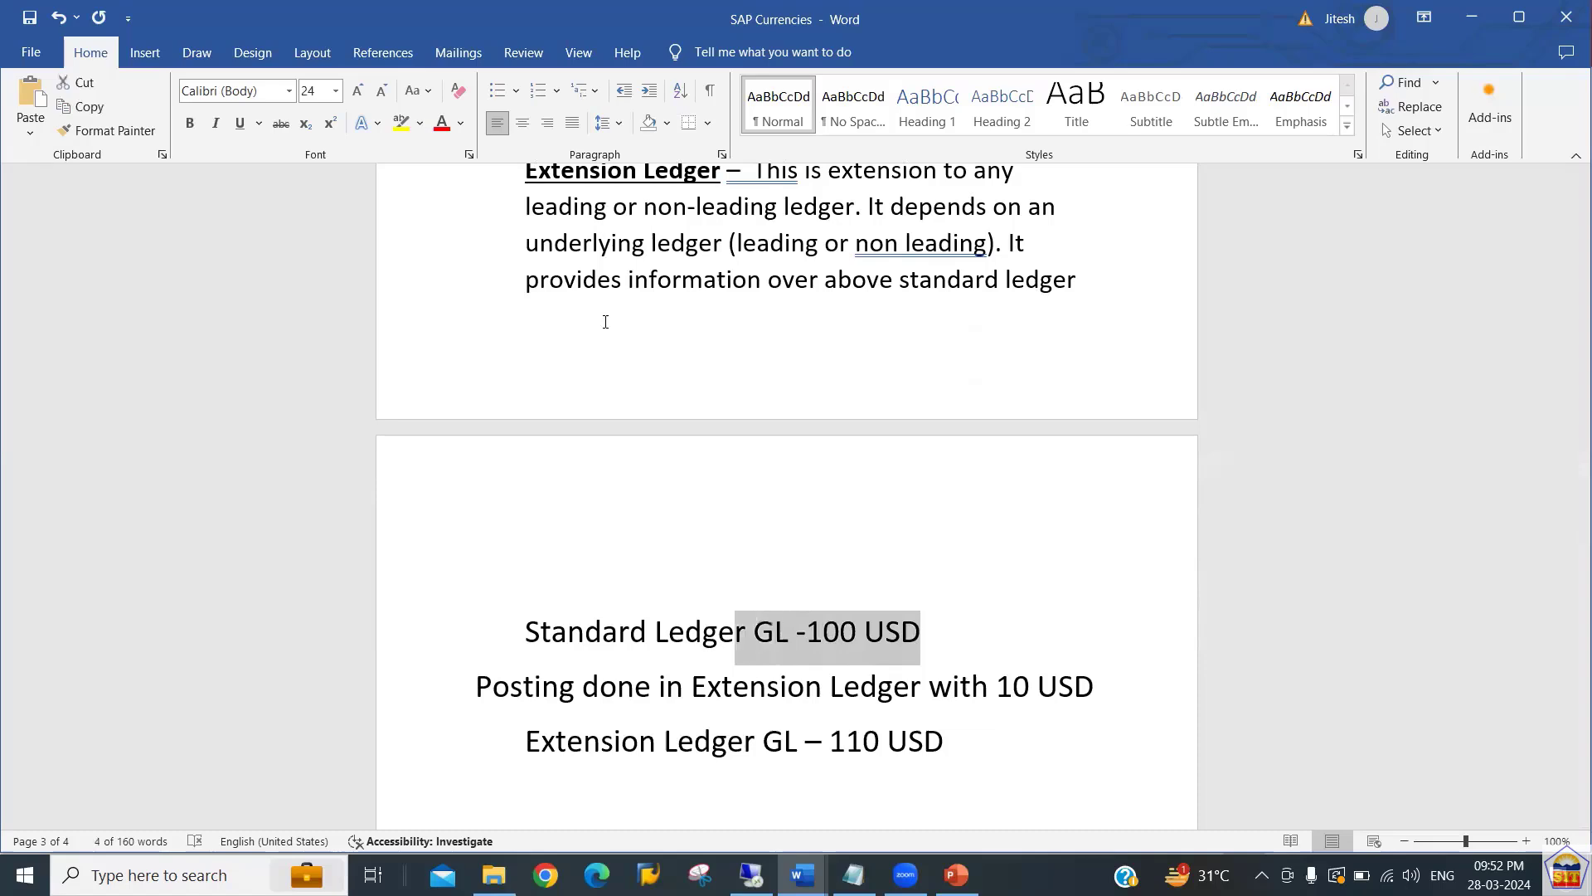
pyautogui.press('Left')
pyautogui.hotkey('ctrl', 'Left')
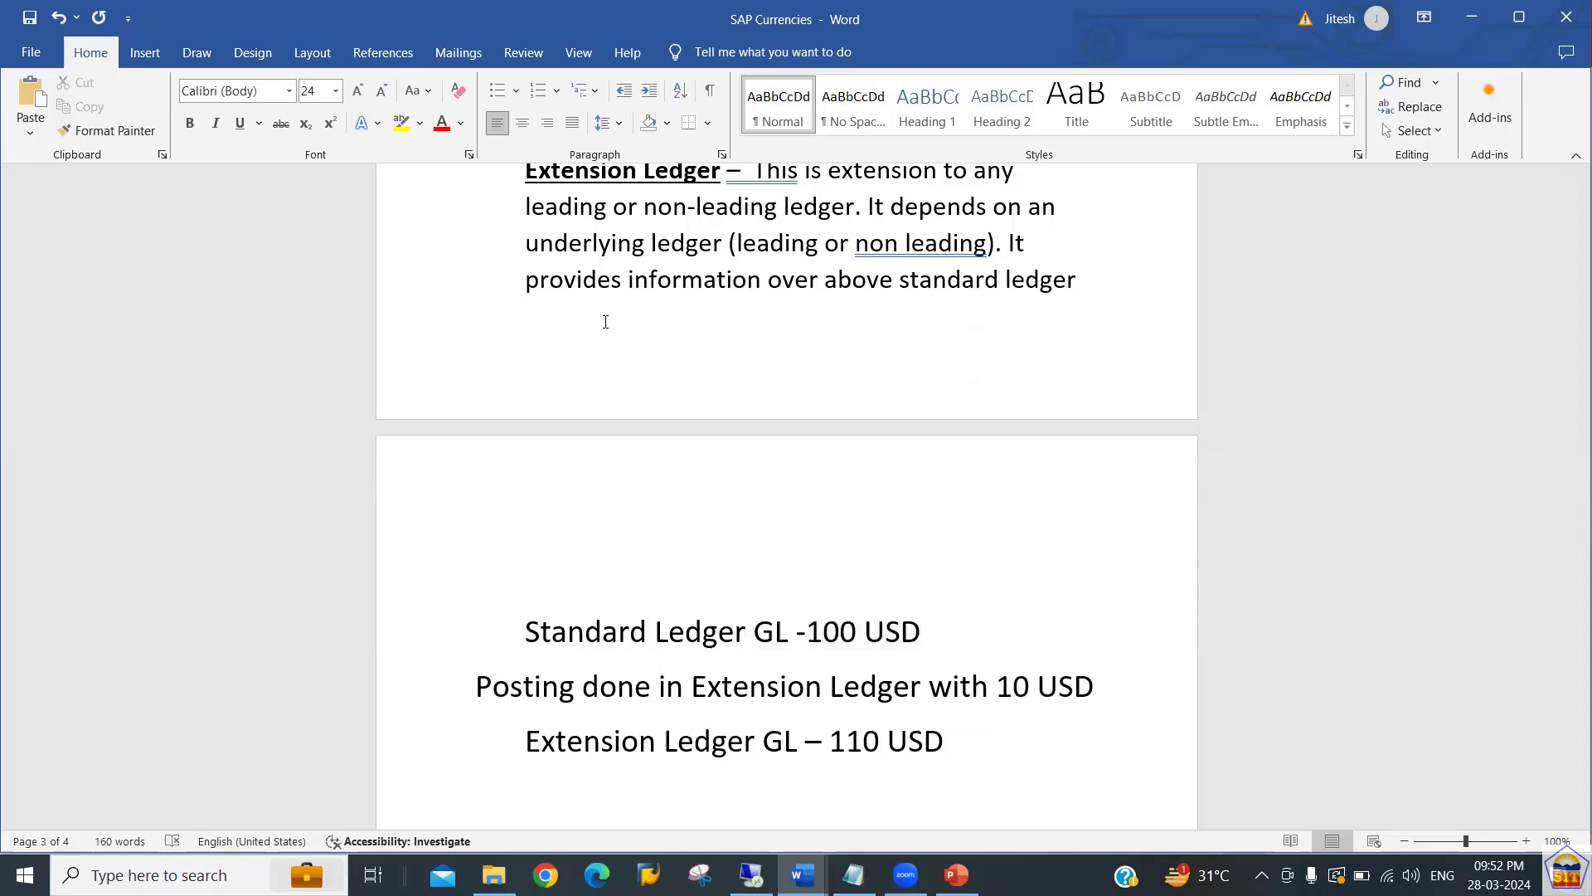
pyautogui.press('Down')
pyautogui.hotkey('shift', 'Right')
pyautogui.hotkey('shift', 'Right')
pyautogui.hotkey('shift', 'Right')
pyautogui.hotkey('shift', 'Right')
pyautogui.hotkey('shift', 'Right')
pyautogui.hotkey('shift', 'Right')
pyautogui.hotkey('shift', 'Right')
pyautogui.hotkey('shift', 'Right')
pyautogui.hotkey('shift', 'Right')
pyautogui.hotkey('shift', 'Right')
pyautogui.hotkey('shift', 'Right')
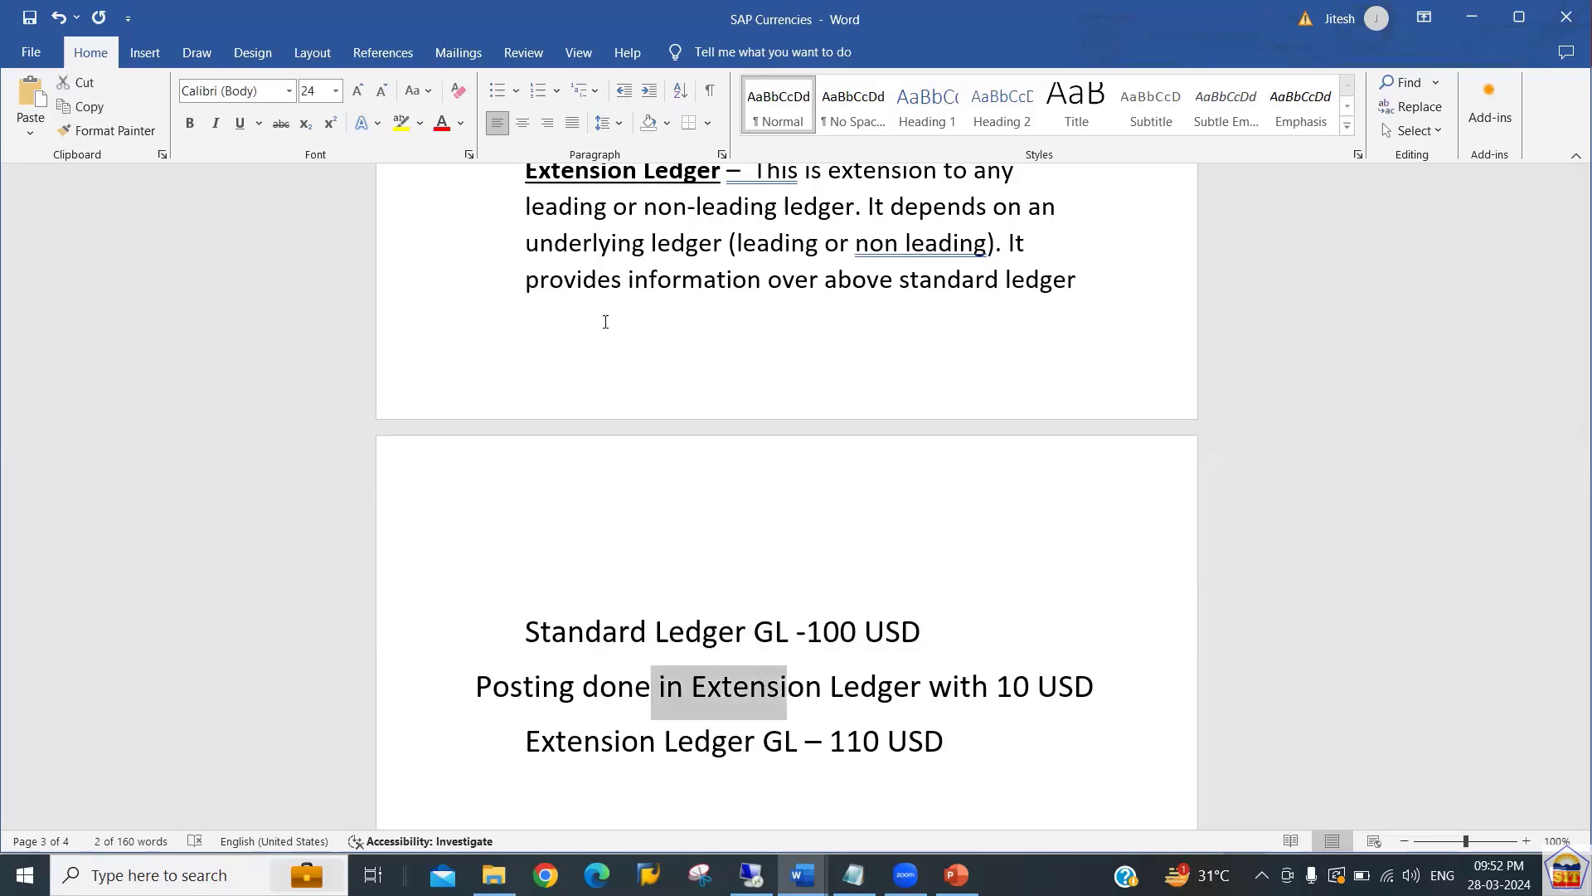
pyautogui.press('Up')
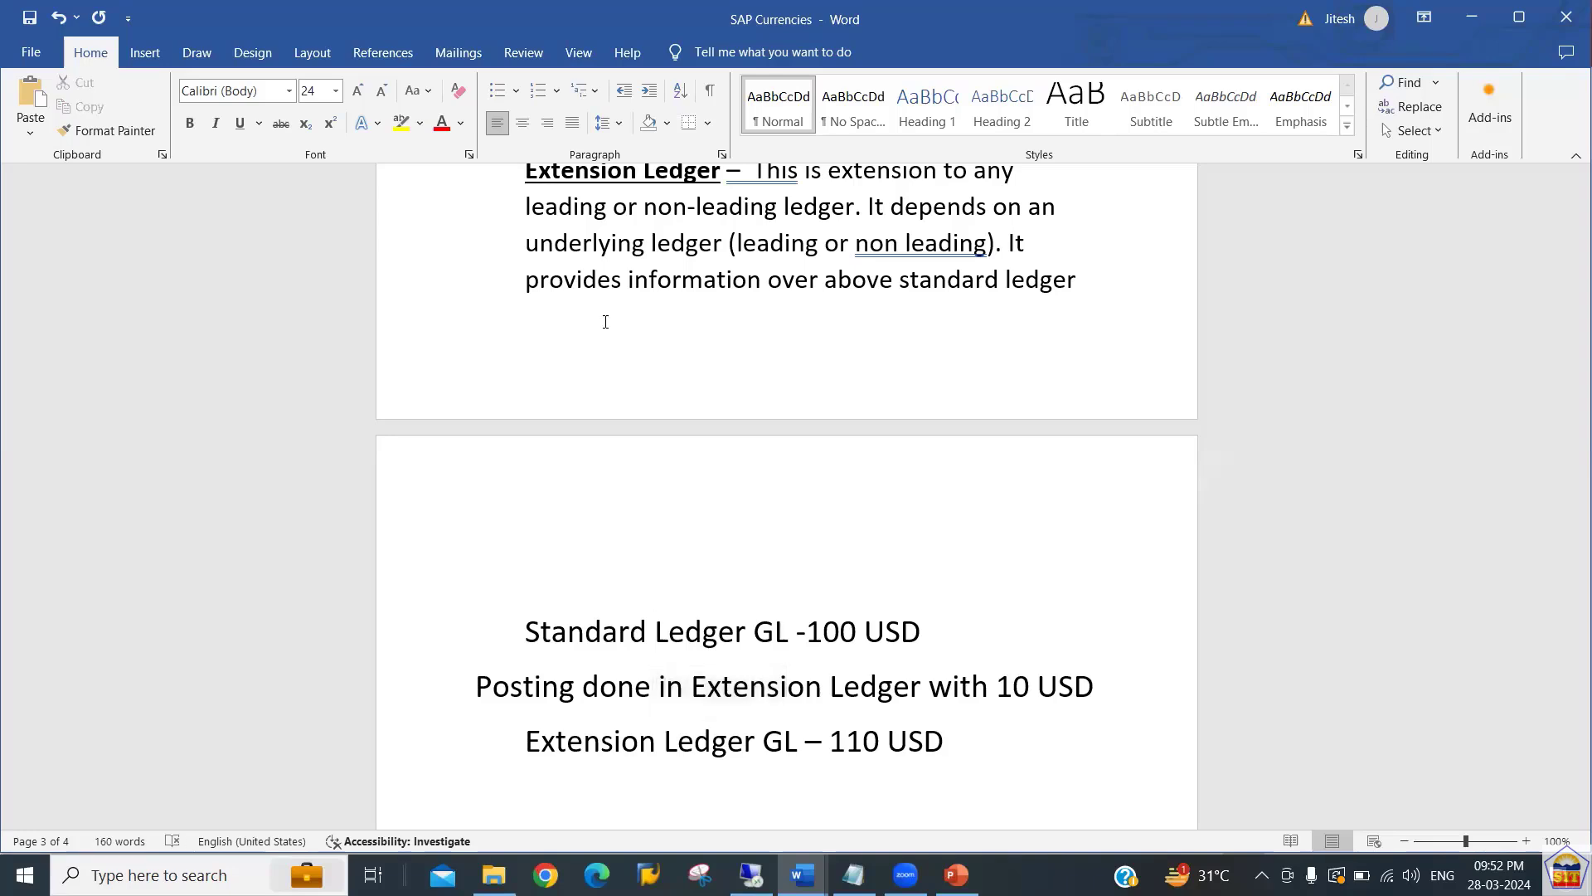
pyautogui.hotkey('shift', 'Down')
pyautogui.press('Right')
pyautogui.hotkey('shift', 'Right')
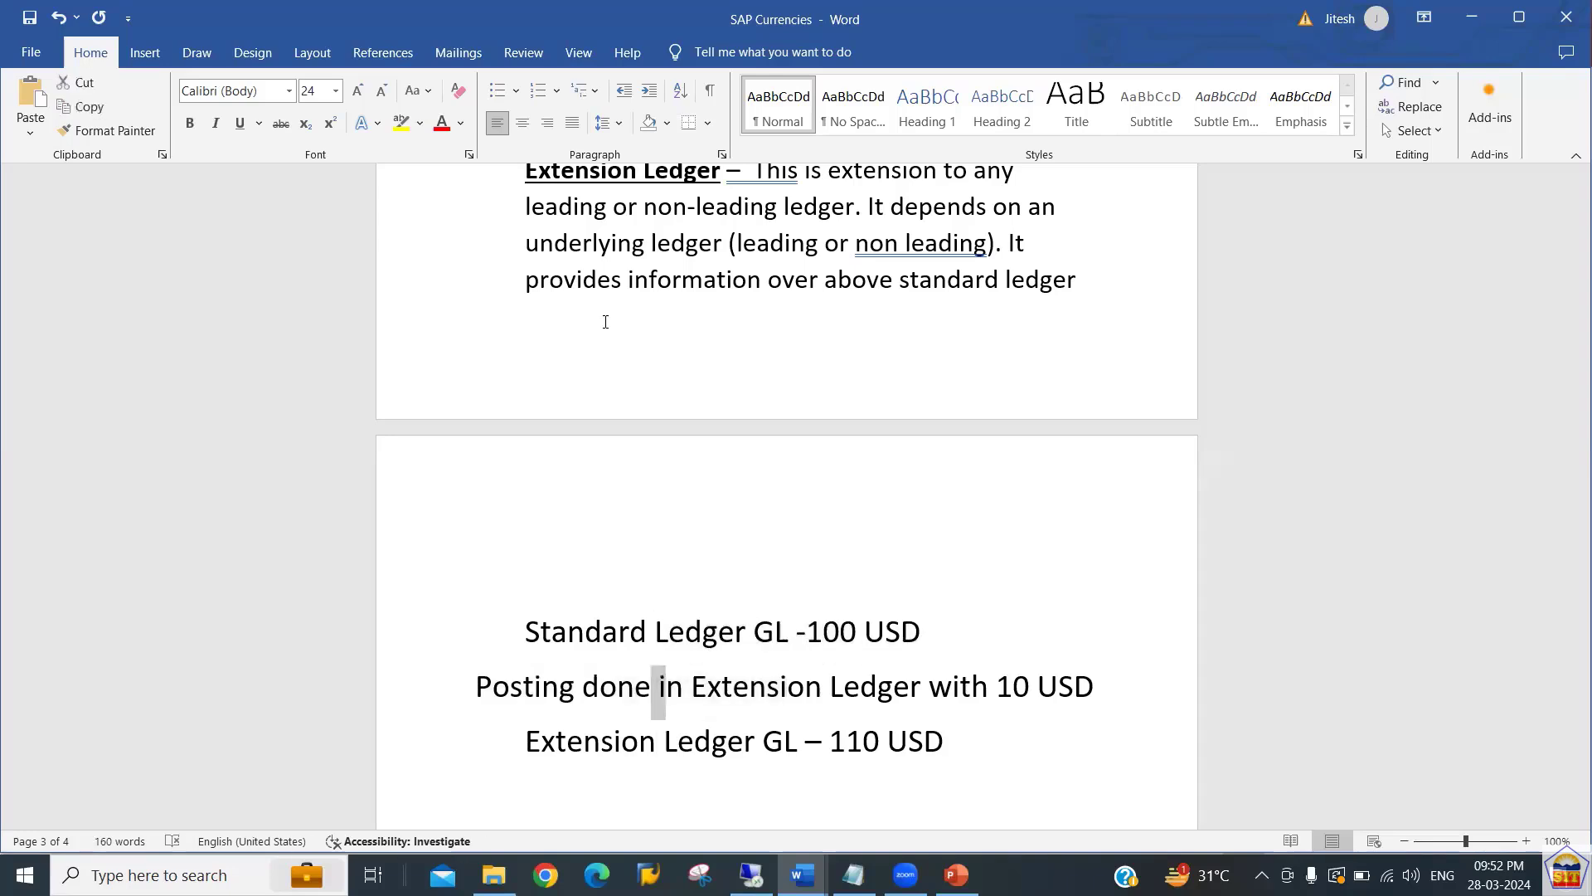
pyautogui.hotkey('shift', 'Right')
pyautogui.hotkey('shift', 'Right')
pyautogui.hotkey('shift', 'Right')
pyautogui.hotkey('shift', 'Right')
pyautogui.hotkey('shift', 'Right')
pyautogui.hotkey('shift', 'Right')
pyautogui.hotkey('shift', 'Right')
pyautogui.hotkey('shift', 'Right')
pyautogui.hotkey('shift', 'Right')
pyautogui.hotkey('shift', 'Right')
pyautogui.hotkey('shift', 'Right')
pyautogui.hotkey('shift', 'Right')
pyautogui.press('Up')
pyautogui.hotkey('shift', 'Left')
pyautogui.hotkey('shift', 'Left')
pyautogui.hotkey('shift', 'Left')
pyautogui.hotkey('shift', 'Left')
pyautogui.hotkey('shift', 'Left')
pyautogui.hotkey('shift', 'Left')
pyautogui.hotkey('shift', 'Left')
pyautogui.hotkey('shift', 'Left')
pyautogui.hotkey('shift', 'Left')
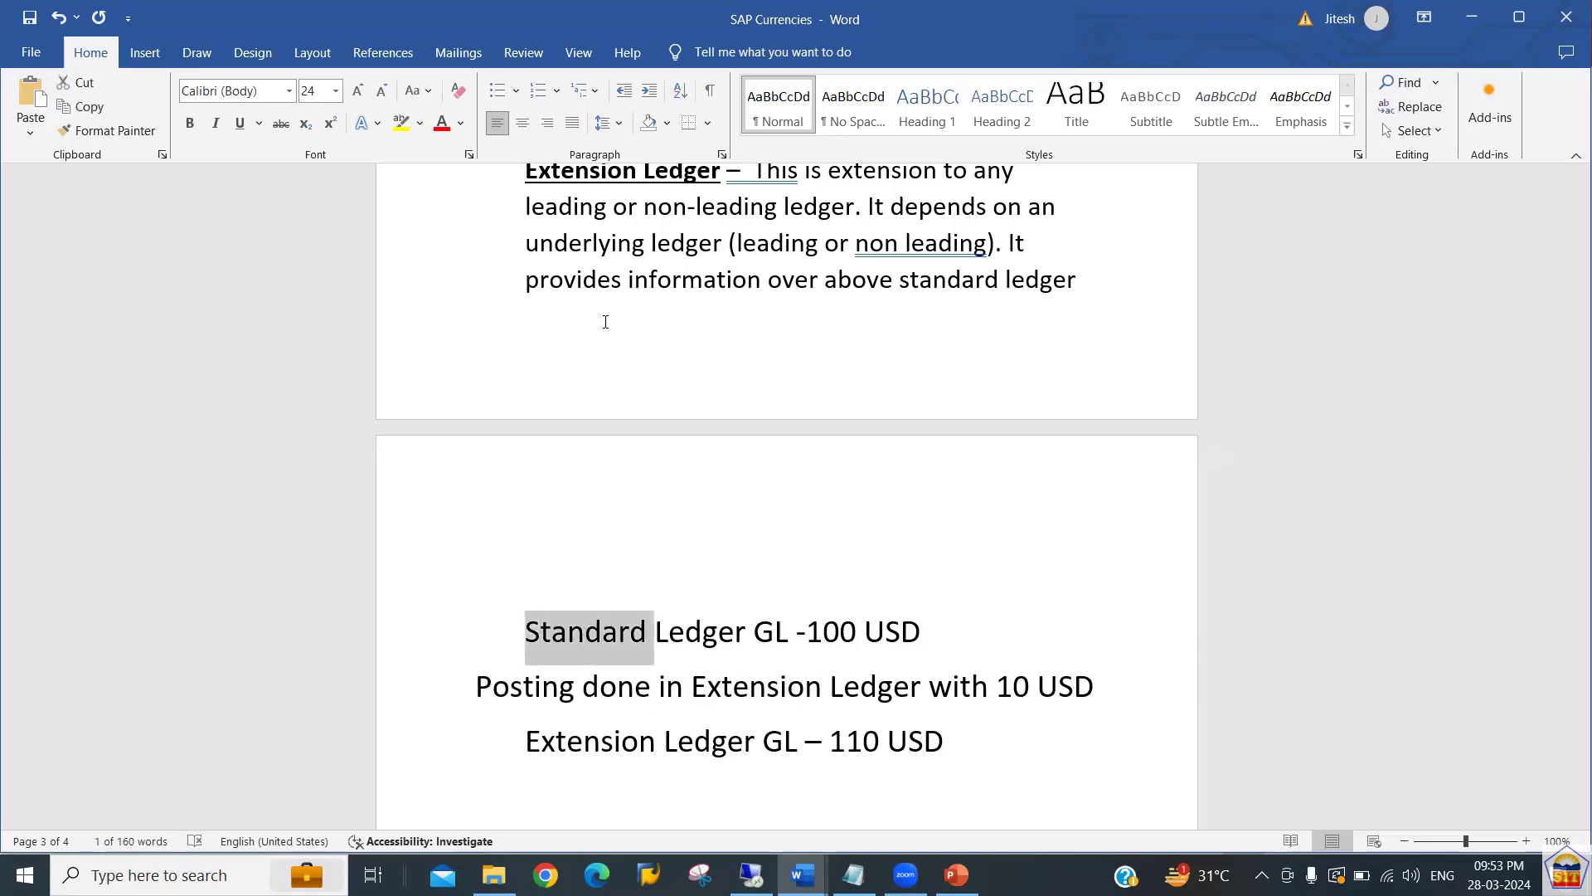
pyautogui.press('Down')
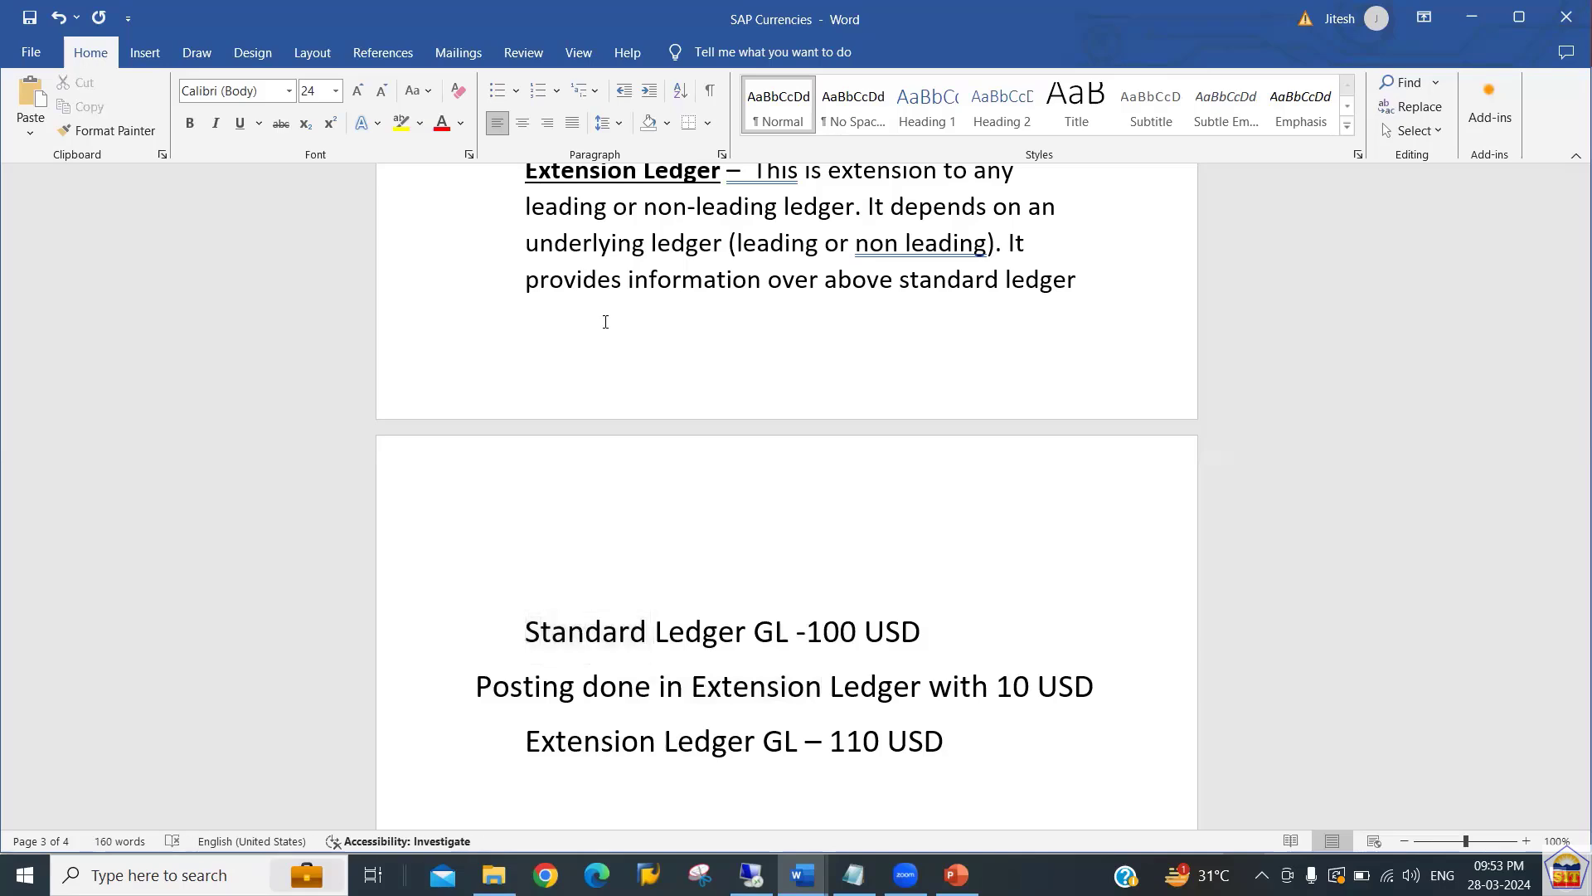
pyautogui.hotkey('shift', 'Right')
pyautogui.hotkey('shift', 'Right')
pyautogui.hotkey('shift', 'Right')
pyautogui.hotkey('shift', 'Right')
pyautogui.hotkey('shift', 'Right')
pyautogui.hotkey('shift', 'Right')
pyautogui.hotkey('shift', 'Right')
pyautogui.hotkey('shift', 'Right')
pyautogui.hotkey('shift', 'Right')
pyautogui.hotkey('shift', 'Right')
pyautogui.hotkey('shift', 'Right')
pyautogui.hotkey('shift', 'Right')
pyautogui.hotkey('shift', 'Right')
pyautogui.hotkey('shift', 'Right')
pyautogui.hotkey('shift', 'Right')
pyautogui.hotkey('shift', 'Right')
pyautogui.hotkey('shift', 'Right')
pyautogui.hotkey('shift', 'Right')
pyautogui.press('Right')
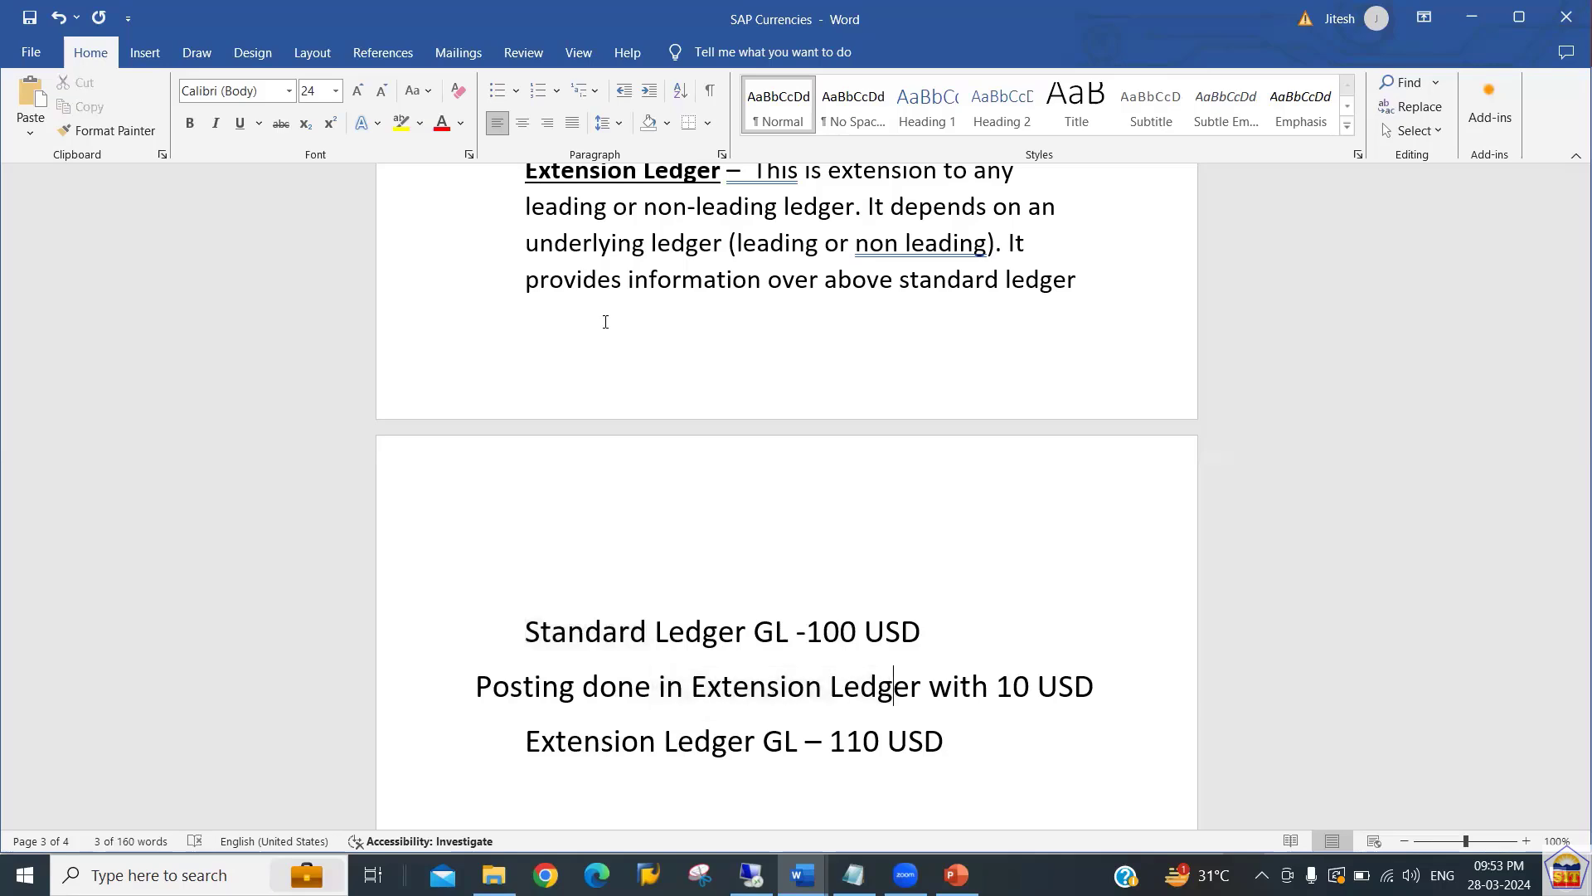
pyautogui.press('Right')
pyautogui.hotkey('shift', 'Right')
pyautogui.hotkey('shift', 'Right')
pyautogui.hotkey('shift', 'Right')
pyautogui.hotkey('shift', 'Right')
pyautogui.hotkey('shift', 'Right')
pyautogui.hotkey('shift', 'Right')
pyautogui.hotkey('shift', 'Right')
pyautogui.hotkey('shift', 'Right')
pyautogui.hotkey('shift', 'Right')
pyautogui.hotkey('shift', 'Right')
pyautogui.hotkey('shift', 'Right')
pyautogui.hotkey('shift', 'Right')
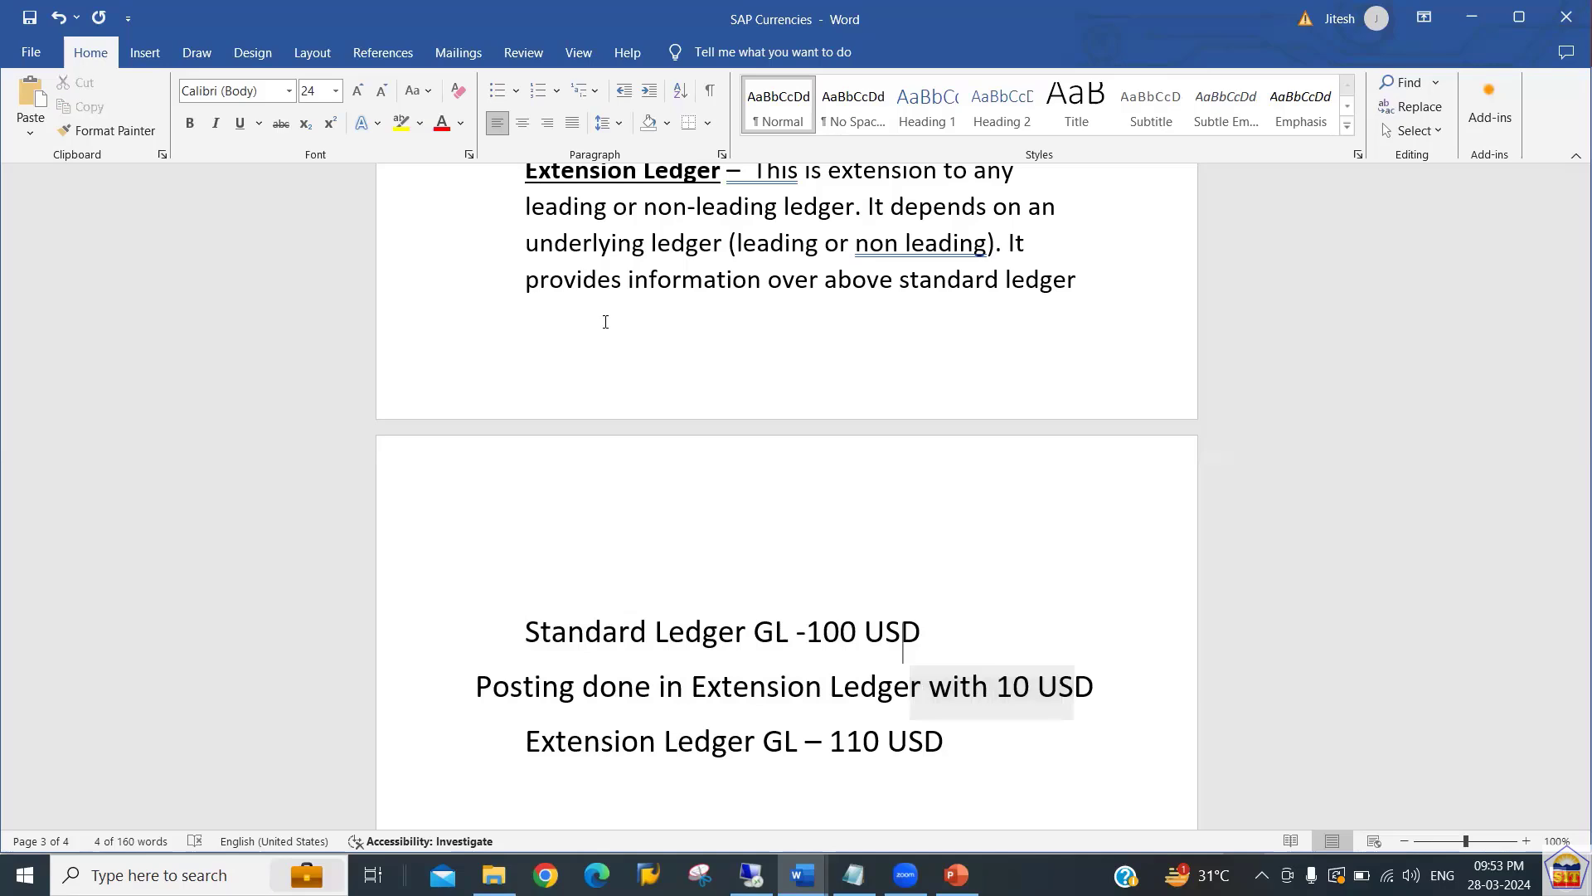
# Point out the -100 and 110 USD amounts, then select all three ledger example lines.
pyautogui.moveTo(901, 632); pyautogui.dragTo(567, 632)
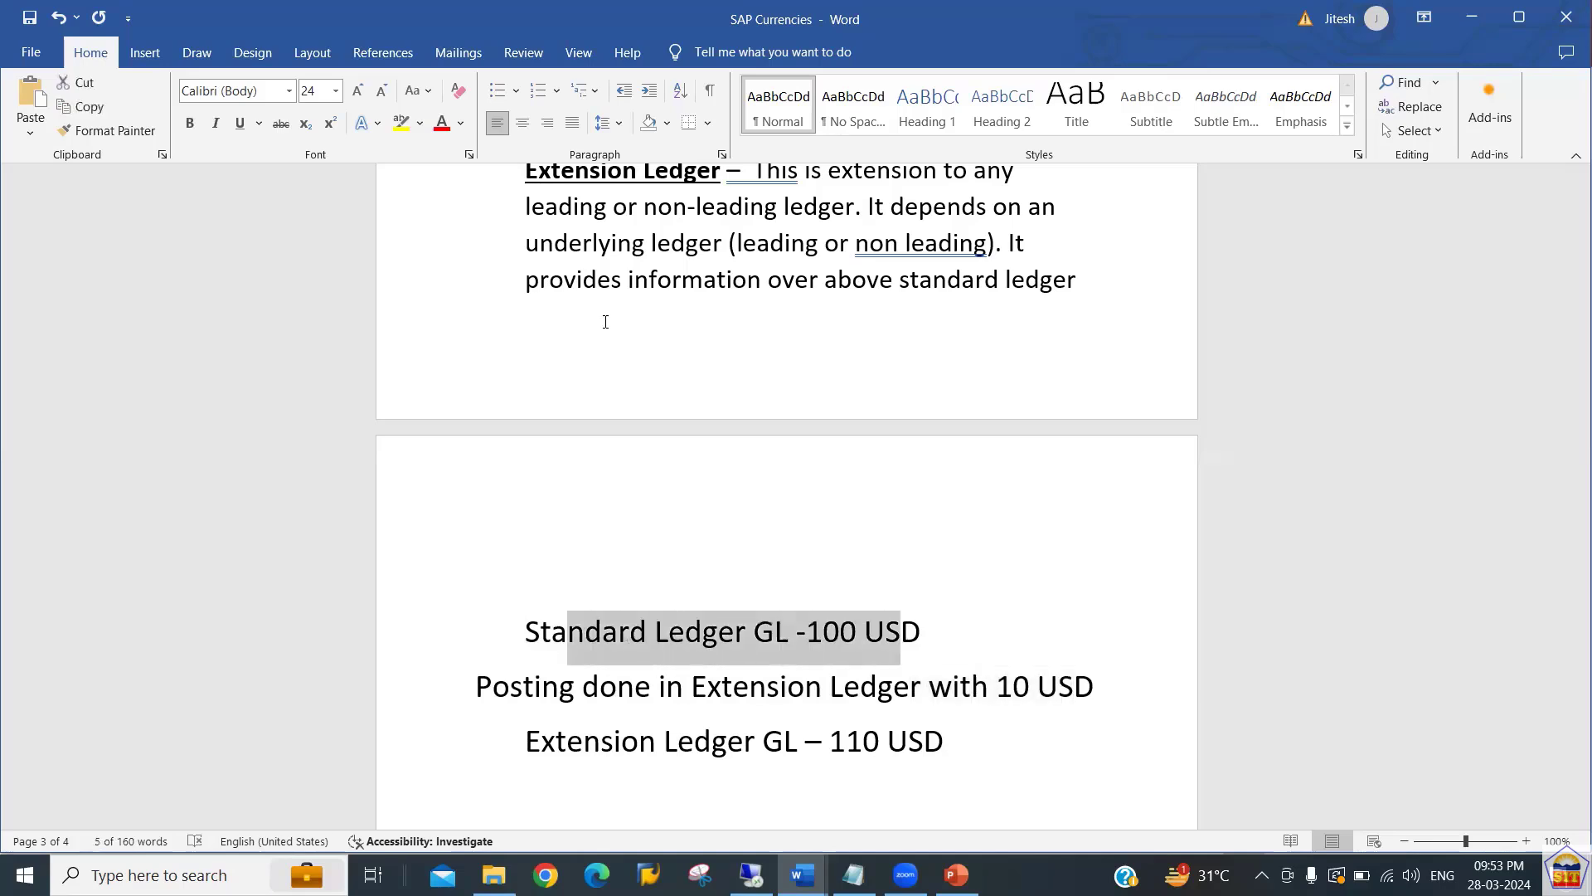
pyautogui.press('Down')
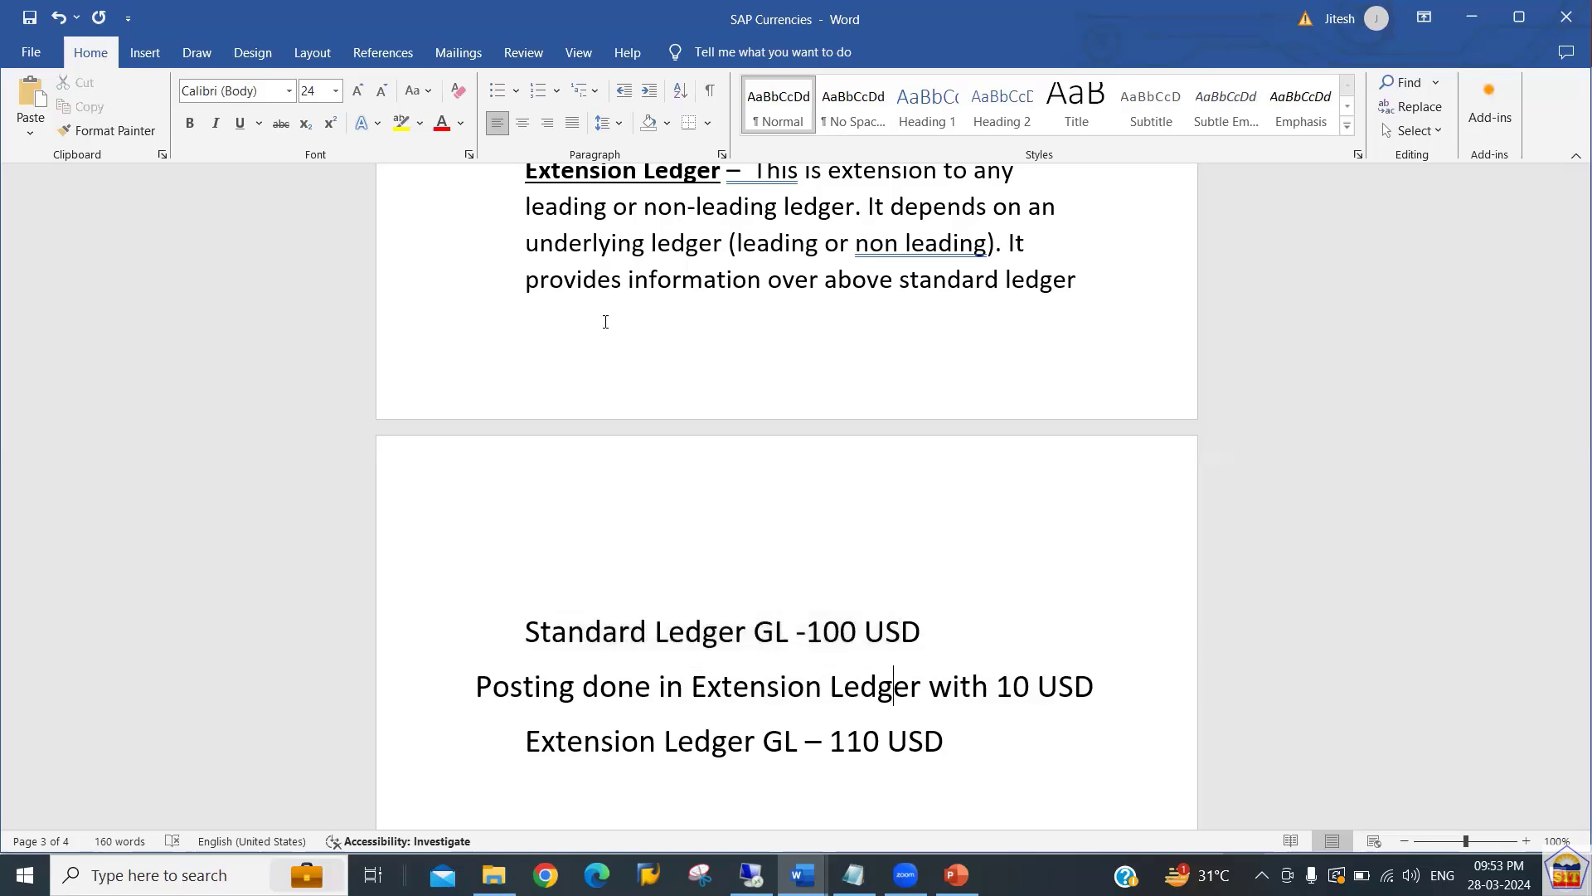
pyautogui.hotkey('shift', 'Left')
pyautogui.hotkey('shift', 'Left')
pyautogui.hotkey('shift', 'Left')
pyautogui.hotkey('shift', 'Left')
pyautogui.hotkey('shift', 'Left')
pyautogui.hotkey('shift', 'Left')
pyautogui.hotkey('shift', 'Left')
pyautogui.hotkey('shift', 'Left')
pyautogui.hotkey('shift', 'Left')
pyautogui.hotkey('shift', 'Left')
pyautogui.hotkey('shift', 'Left')
pyautogui.hotkey('shift', 'Left')
pyautogui.hotkey('shift', 'Left')
pyautogui.hotkey('shift', 'Left')
pyautogui.hotkey('shift', 'Left')
pyautogui.hotkey('shift', 'Left')
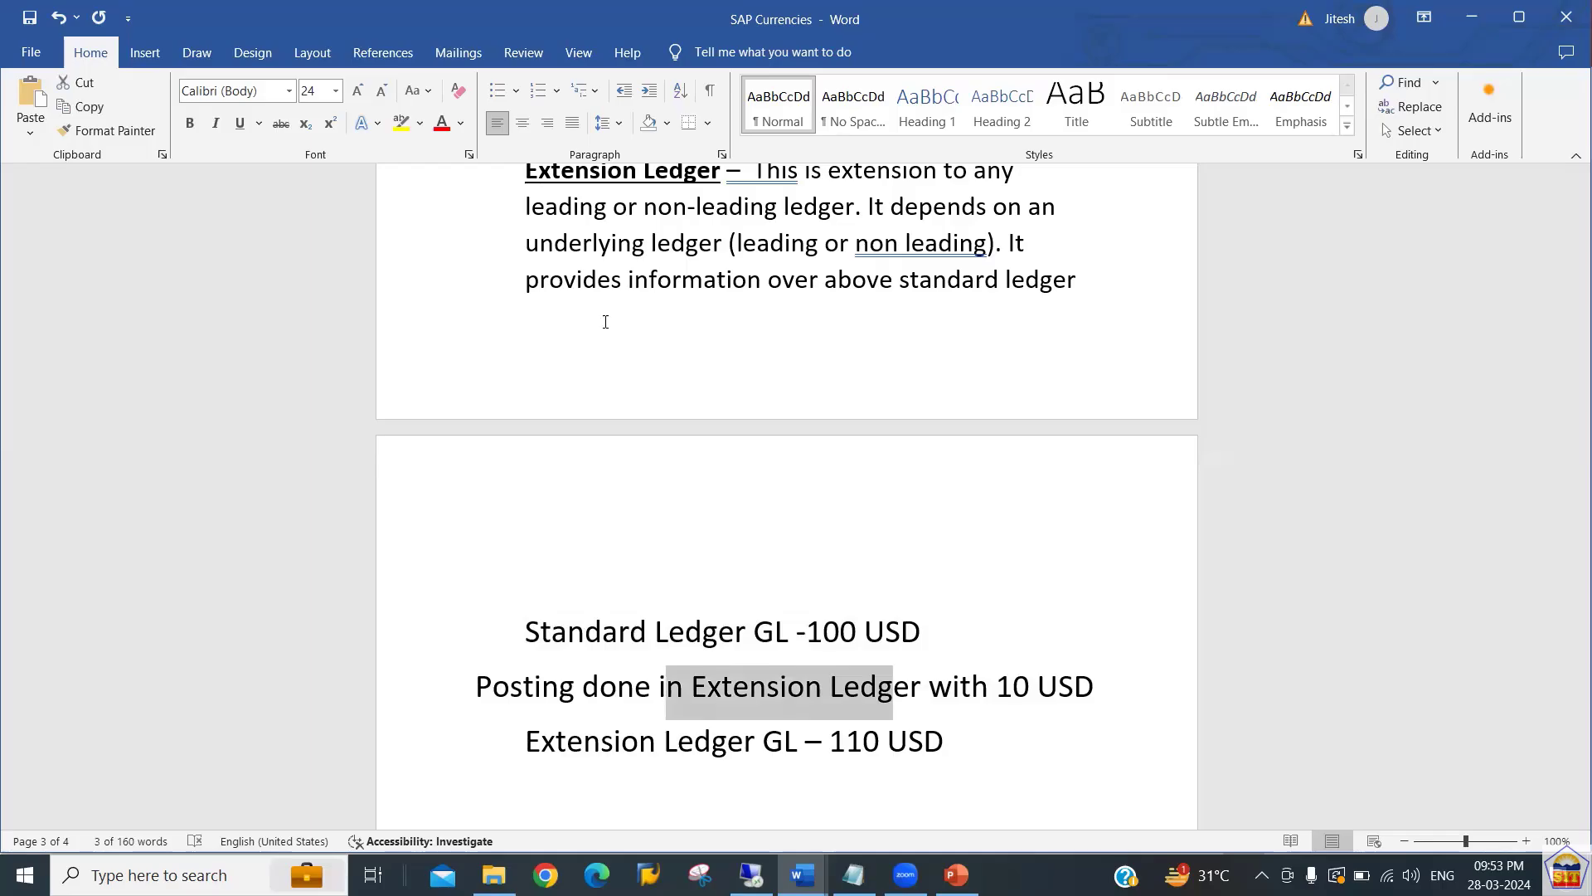
pyautogui.press('Down')
pyautogui.press('End')
pyautogui.hotkey('shift', 'Left')
pyautogui.hotkey('shift', 'Left')
pyautogui.hotkey('shift', 'Left')
pyautogui.hotkey('shift', 'Left')
pyautogui.hotkey('shift', 'Left')
pyautogui.hotkey('shift', 'Left')
pyautogui.hotkey('shift', 'Left')
pyautogui.hotkey('shift', 'Left')
pyautogui.hotkey('shift', 'Left')
pyautogui.hotkey('shift', 'Left')
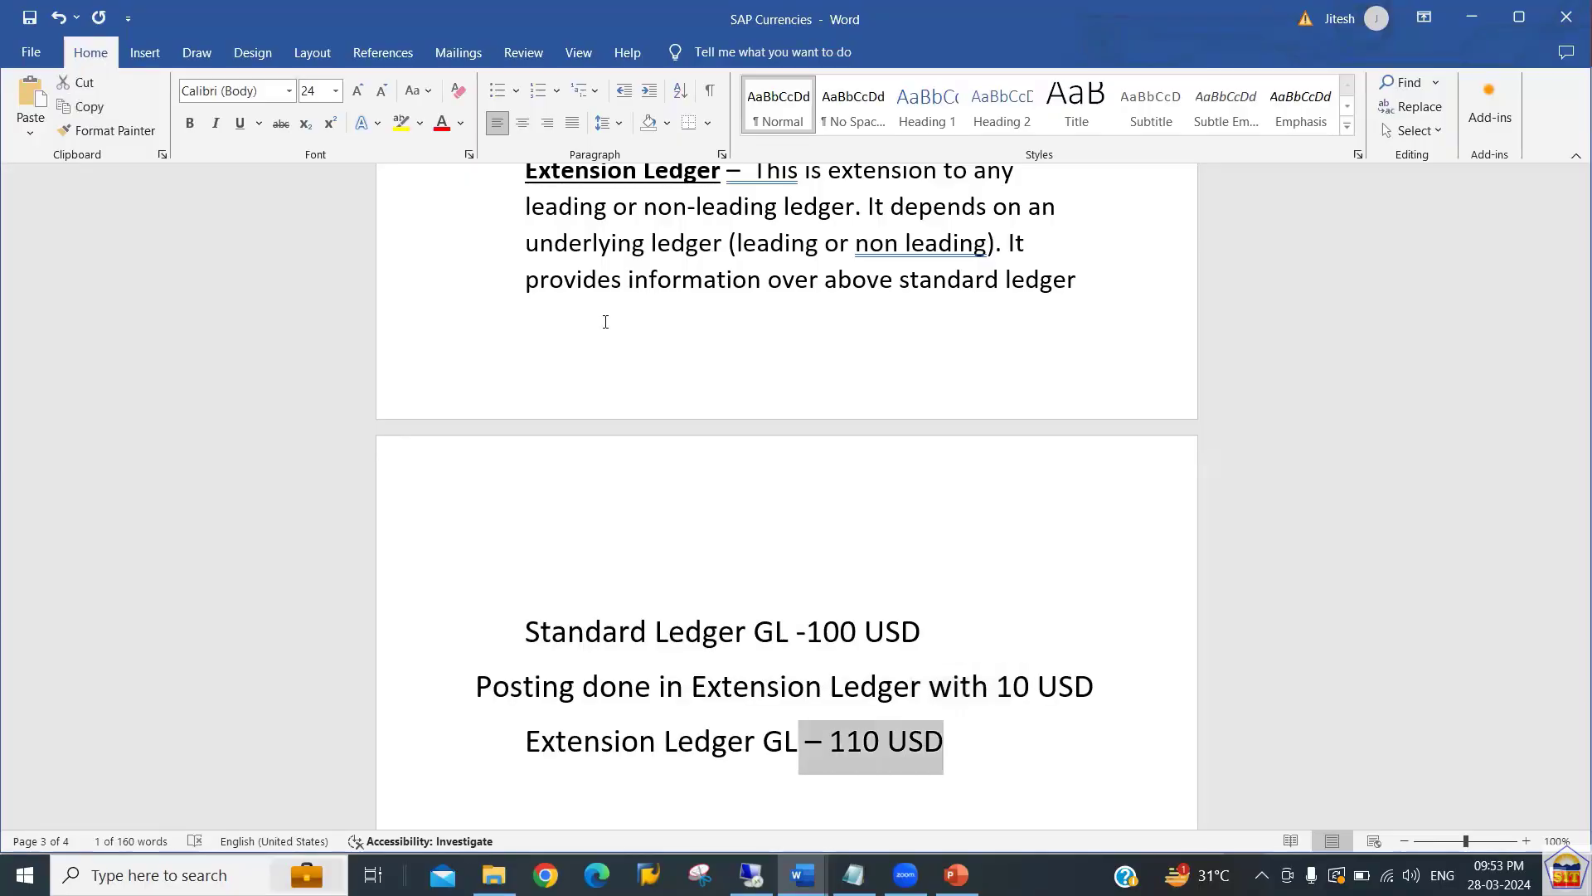
pyautogui.press('Left')
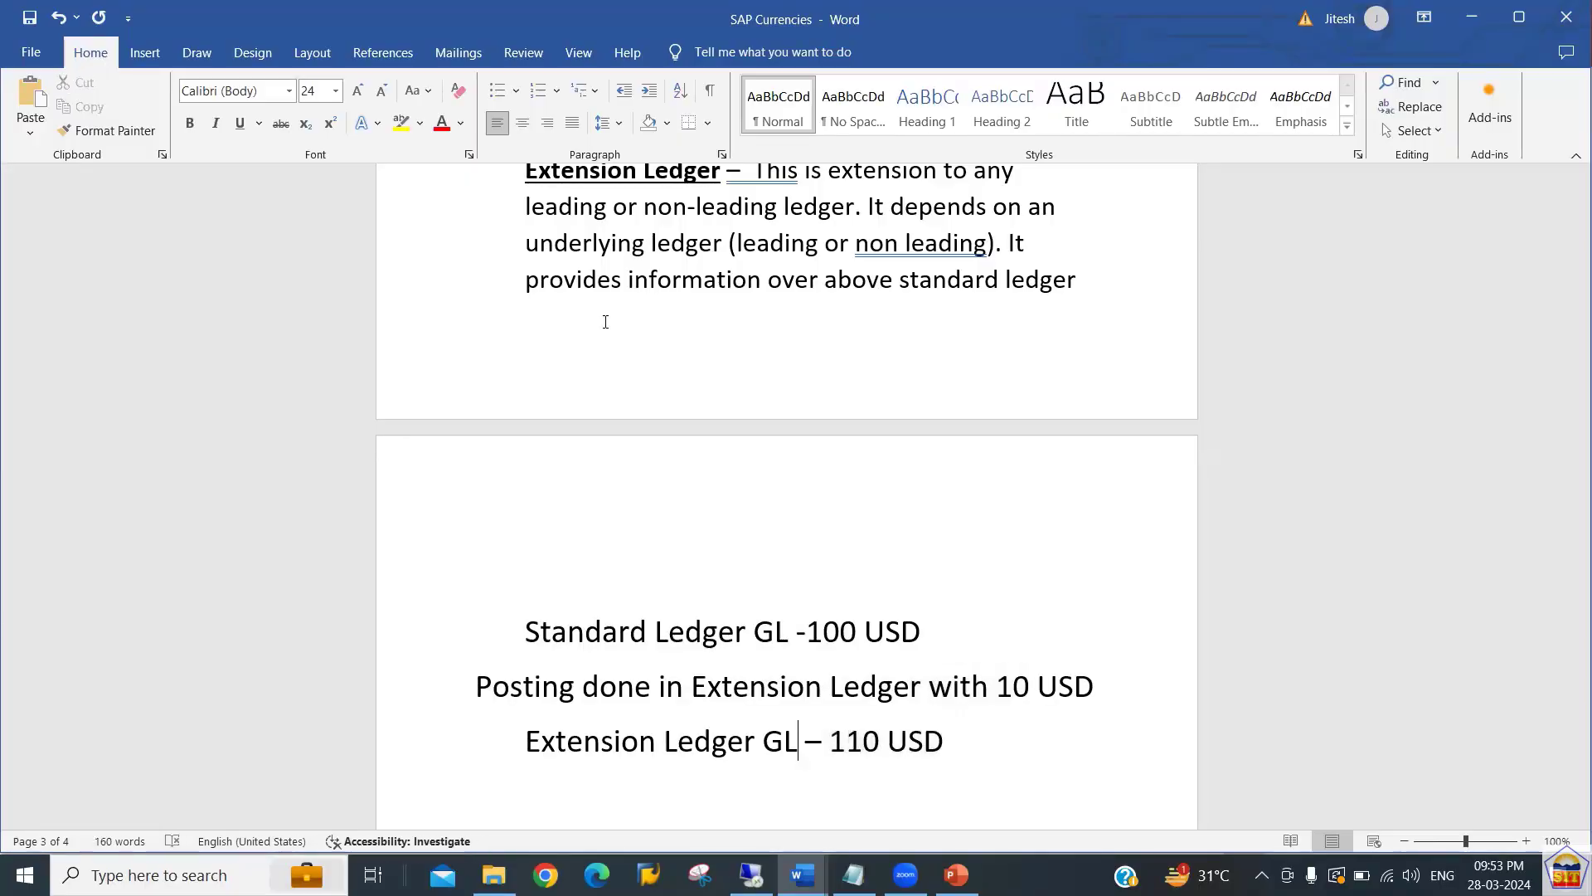
pyautogui.press('Up')
pyautogui.press('Up')
pyautogui.press('Up')
pyautogui.press('Down')
pyautogui.hotkey('shift', 'Right')
pyautogui.hotkey('shift', 'Right')
pyautogui.hotkey('shift', 'Right')
pyautogui.hotkey('shift', 'Right')
pyautogui.hotkey('shift', 'Right')
pyautogui.hotkey('shift', 'Right')
pyautogui.press('Down')
pyautogui.press('Down')
pyautogui.hotkey('shift', 'Left')
pyautogui.hotkey('shift', 'Left')
pyautogui.hotkey('shift', 'Left')
pyautogui.press('Up')
pyautogui.hotkey('shift', 'Right')
pyautogui.hotkey('shift', 'Right')
pyautogui.hotkey('shift', 'Right')
pyautogui.hotkey('shift', 'Right')
pyautogui.hotkey('shift', 'Right')
pyautogui.hotkey('shift', 'Right')
pyautogui.hotkey('shift', 'Right')
pyautogui.hotkey('shift', 'Right')
pyautogui.hotkey('shift', 'Right')
pyautogui.hotkey('shift', 'Right')
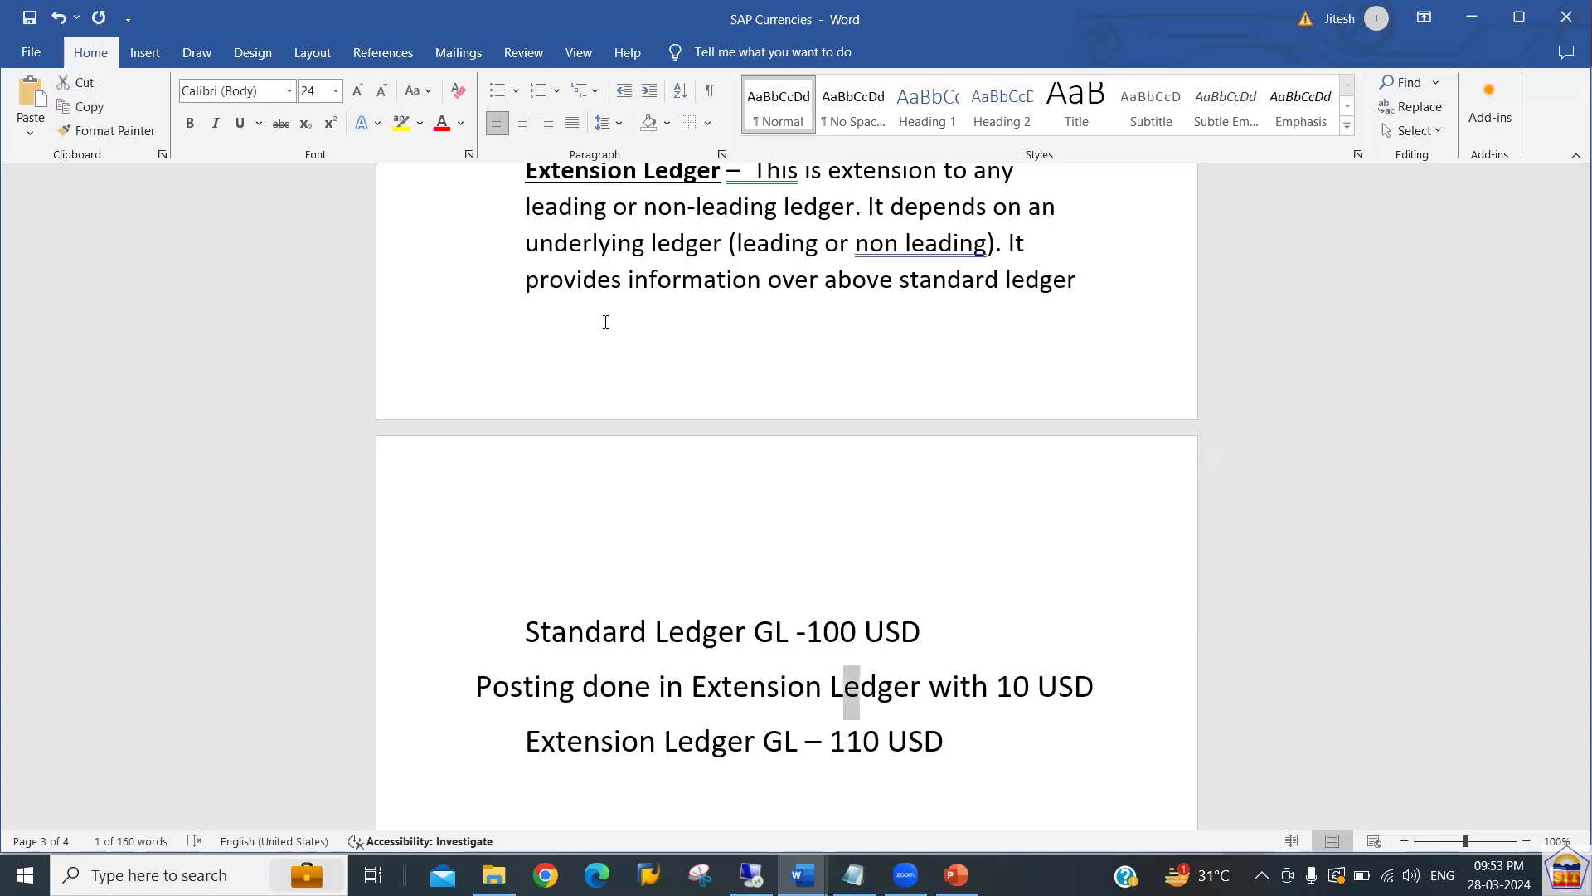
pyautogui.press('Down')
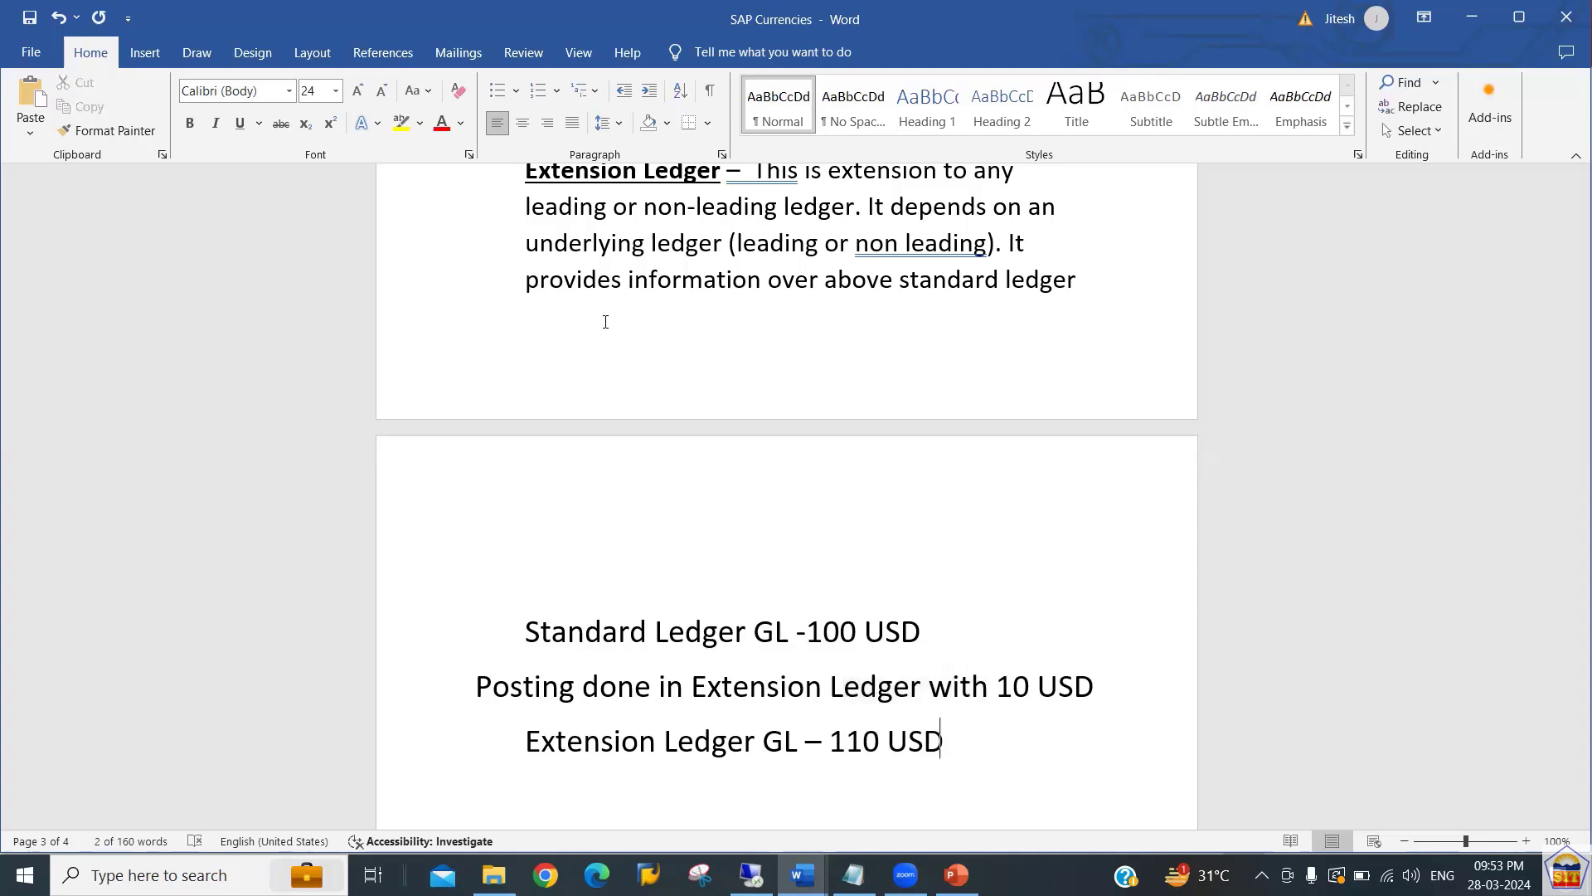
pyautogui.hotkey('shift', 'Left')
pyautogui.hotkey('shift', 'Up')
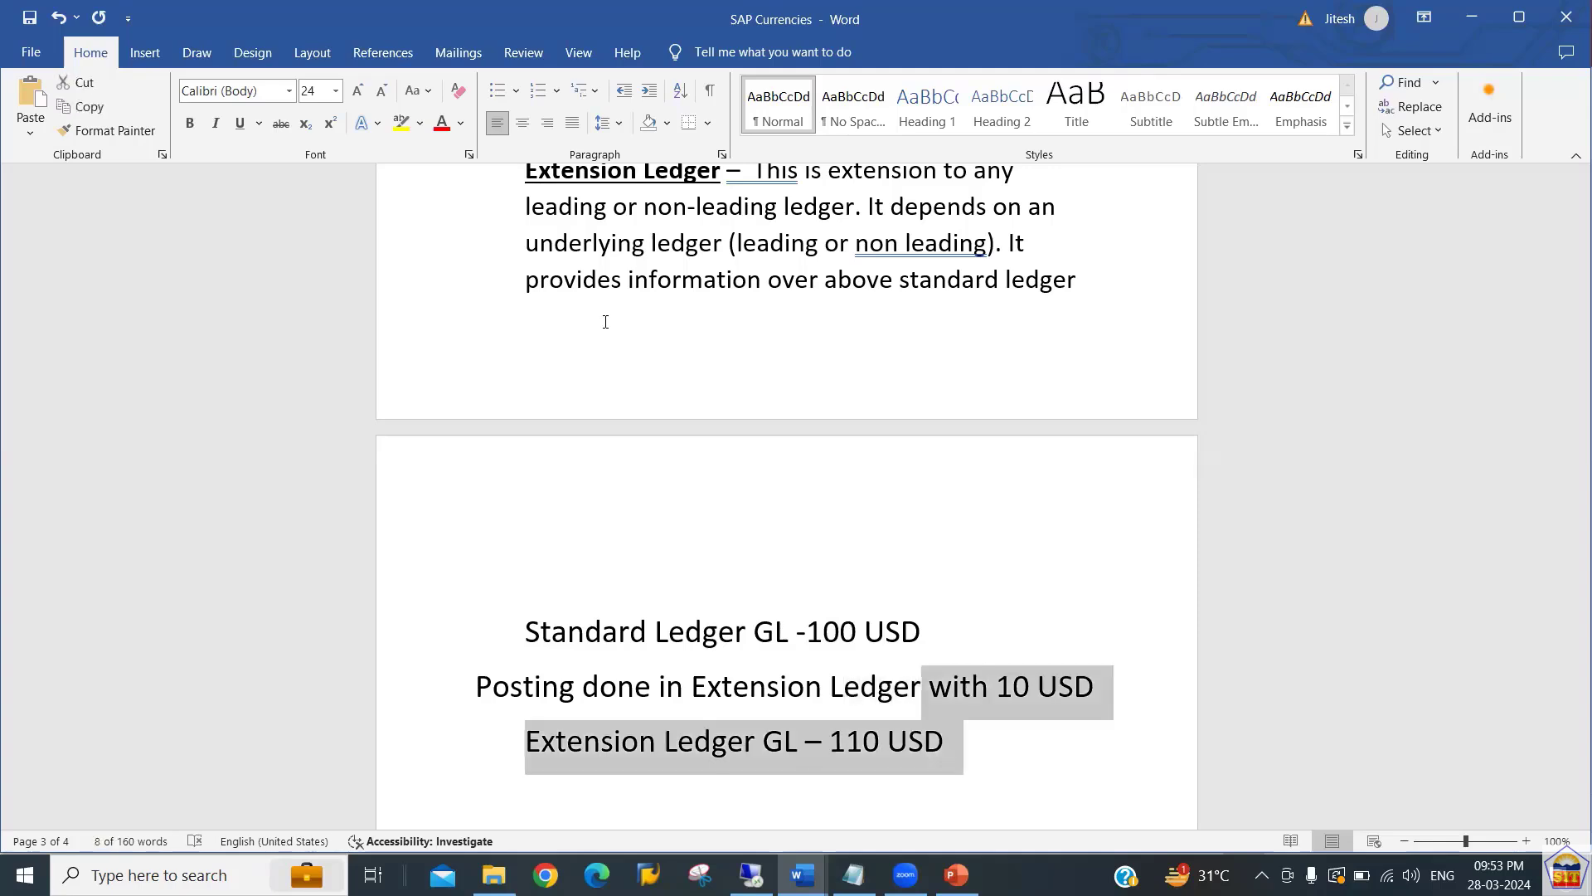
pyautogui.hotkey('shift', 'Up')
pyautogui.hotkey('shift', 'Up')
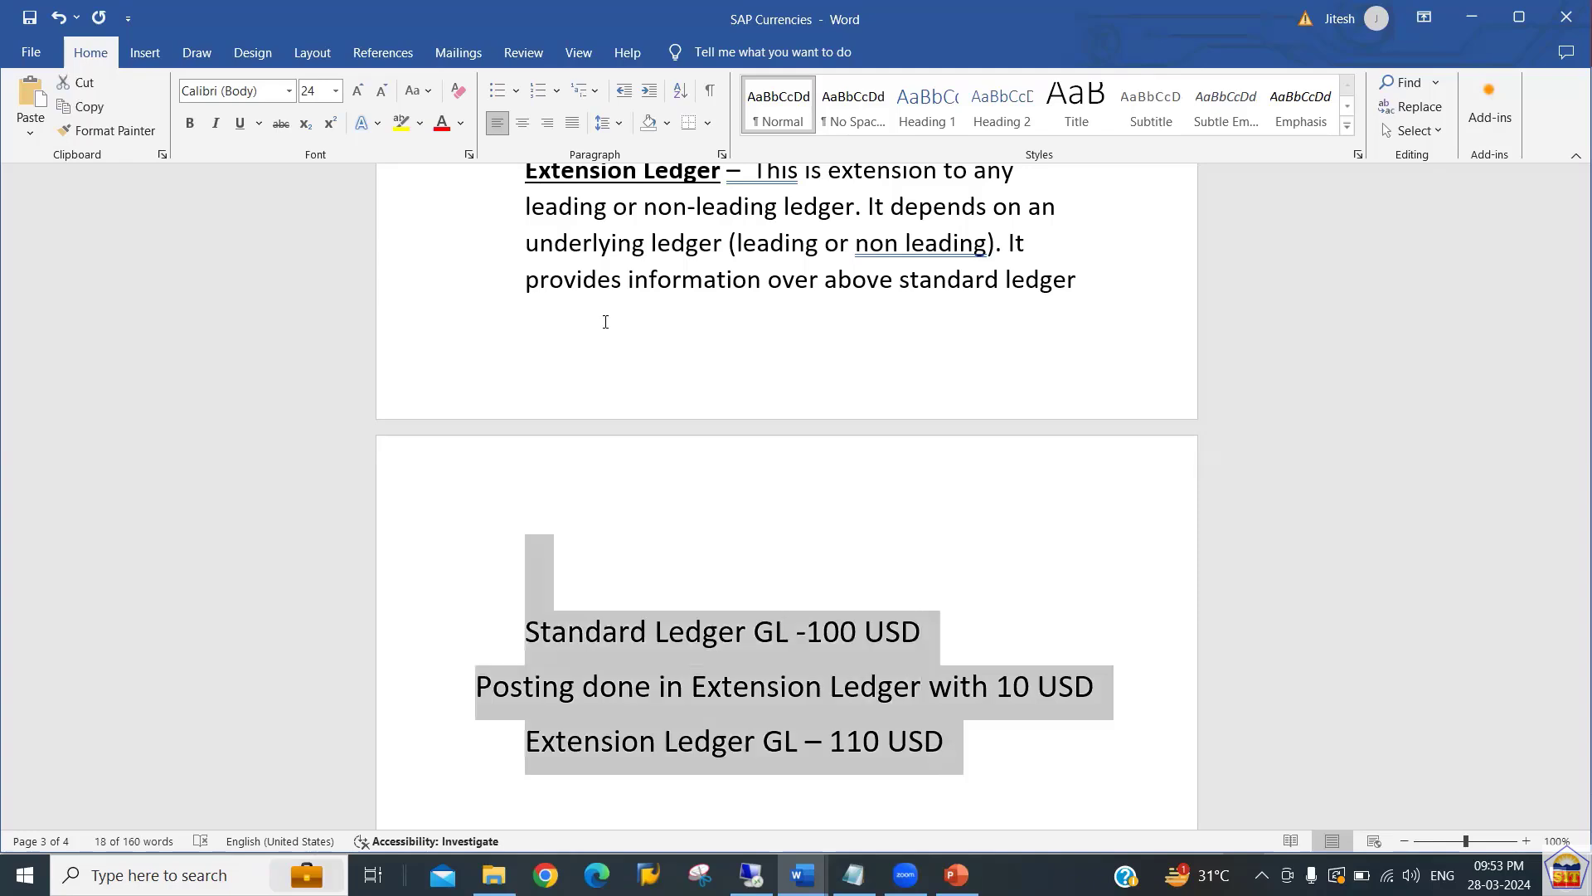
pyautogui.hotkey('shift', 'Down')
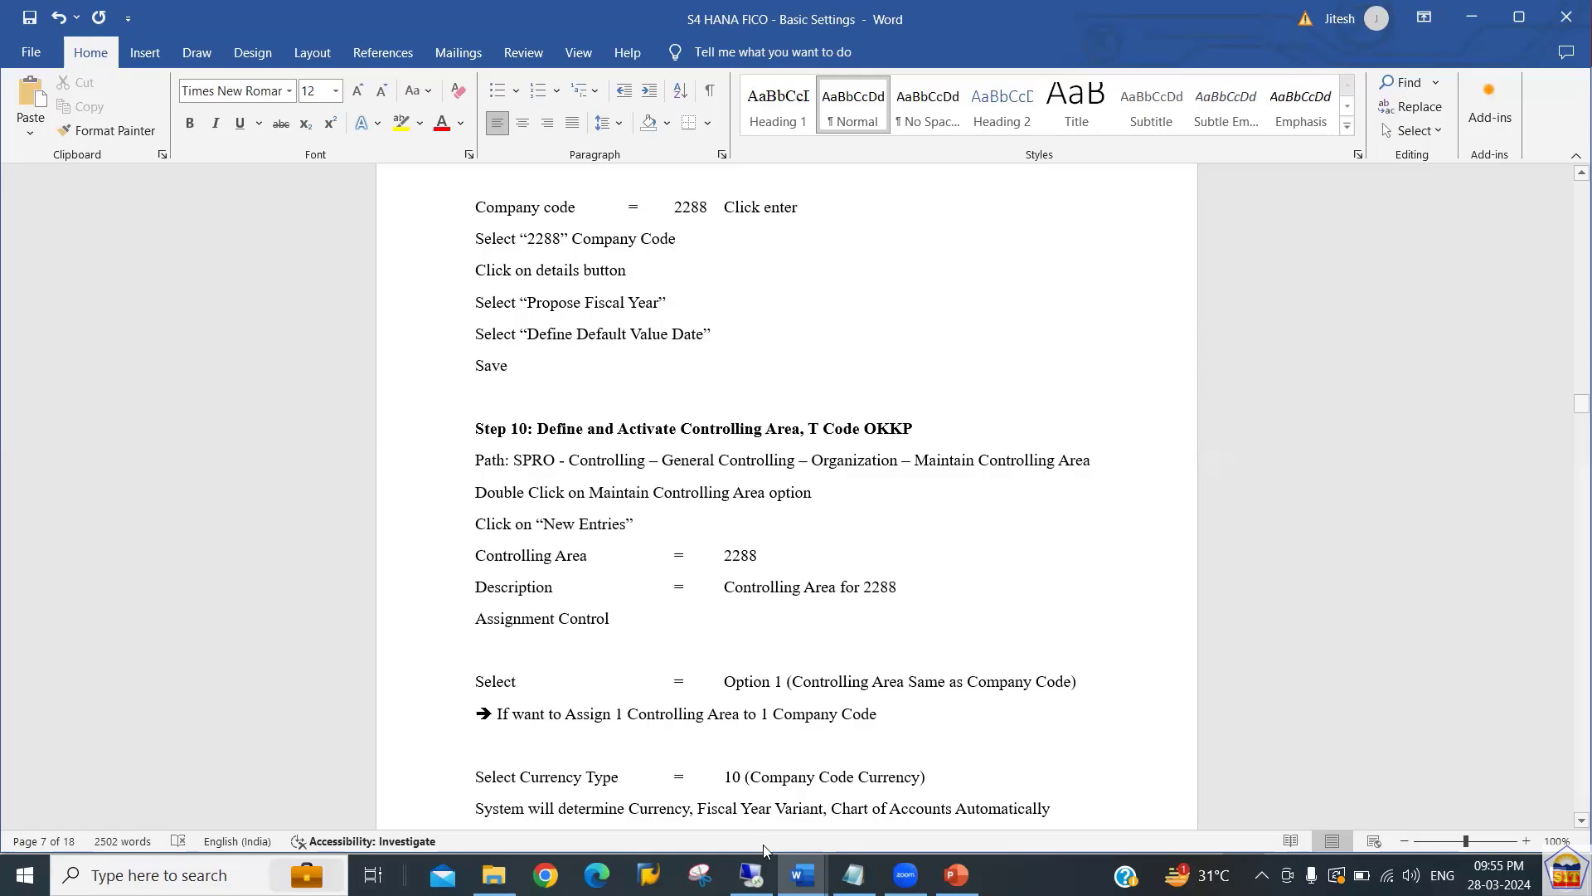
# Switch from the Word notes back to the SAP GUI session.
pyautogui.hotkey('alt', 'Tab')
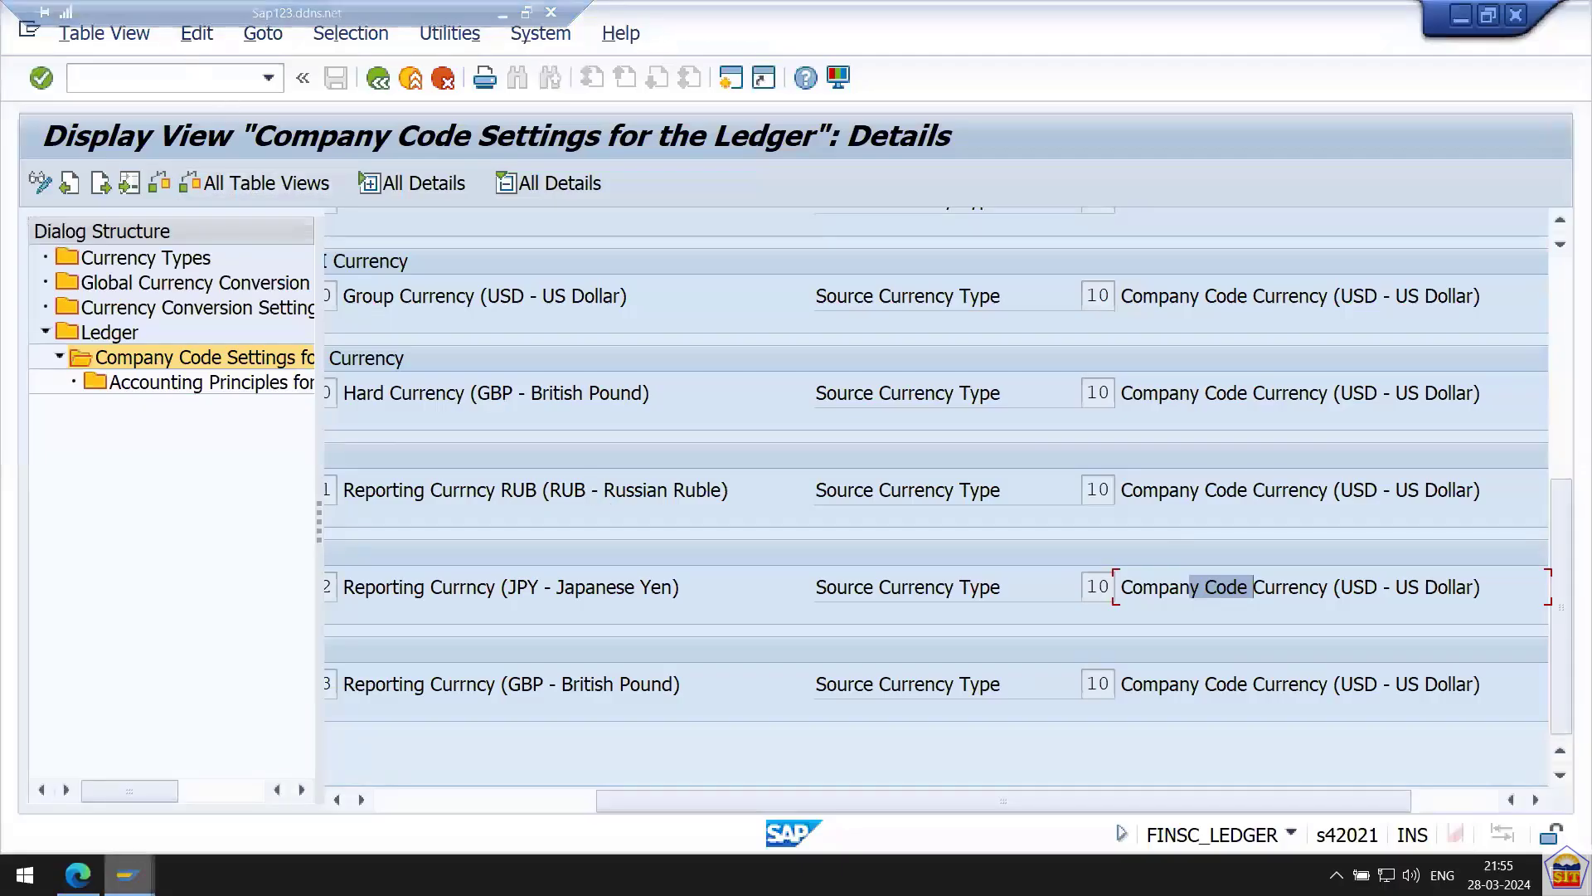
# Pick currency type 30 Group currency for controlling area 2266, which fills in USD.
pyautogui.moveTo(127, 875)
pyautogui.click(306, 793)
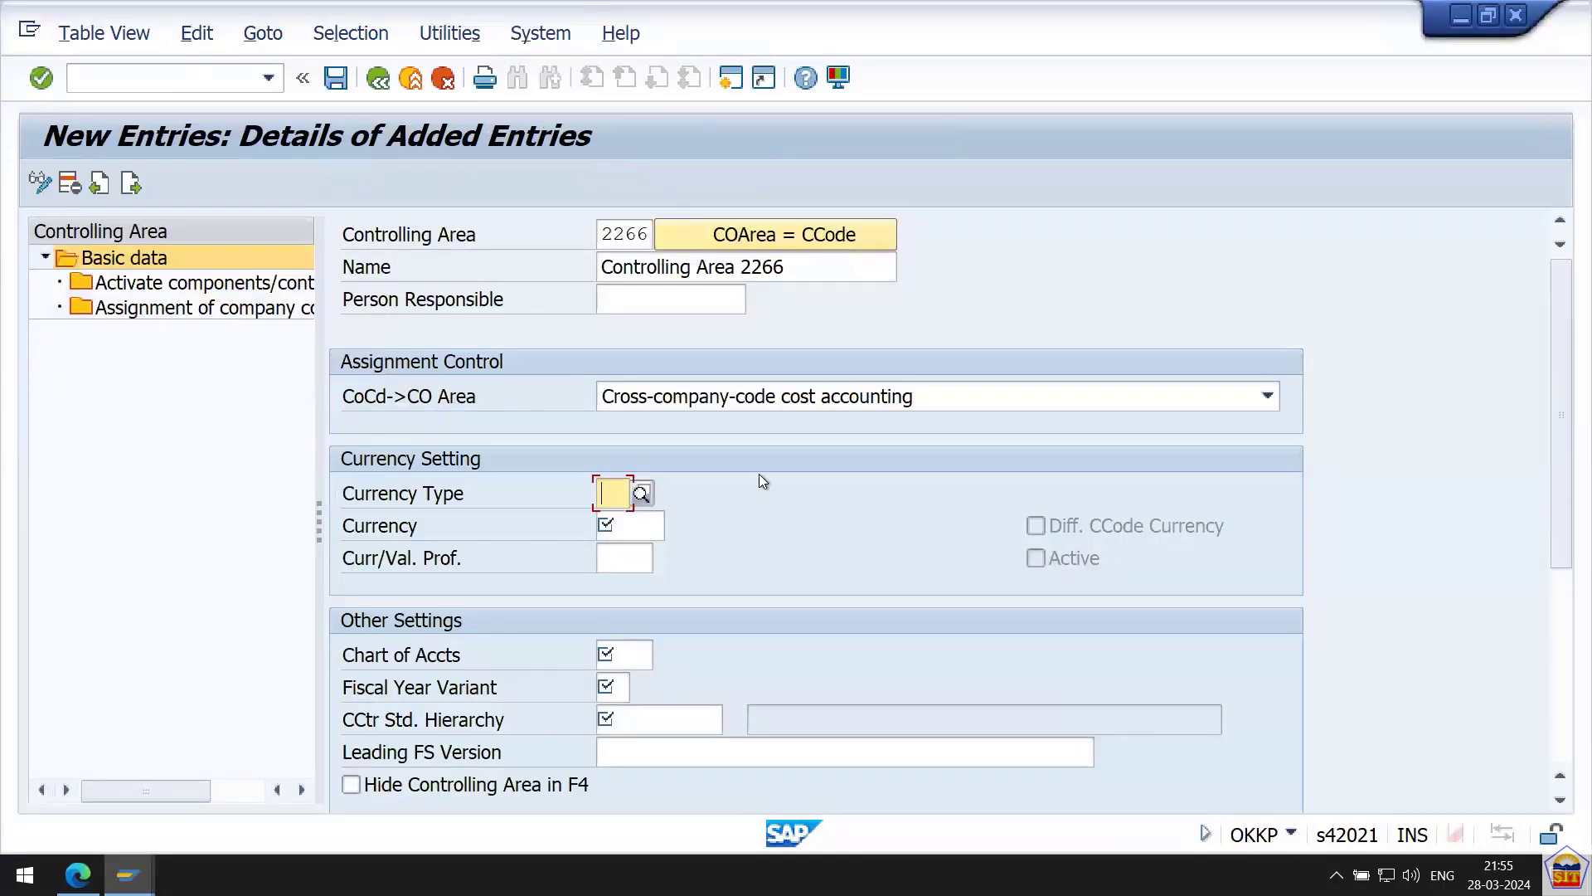
pyautogui.click(641, 494)
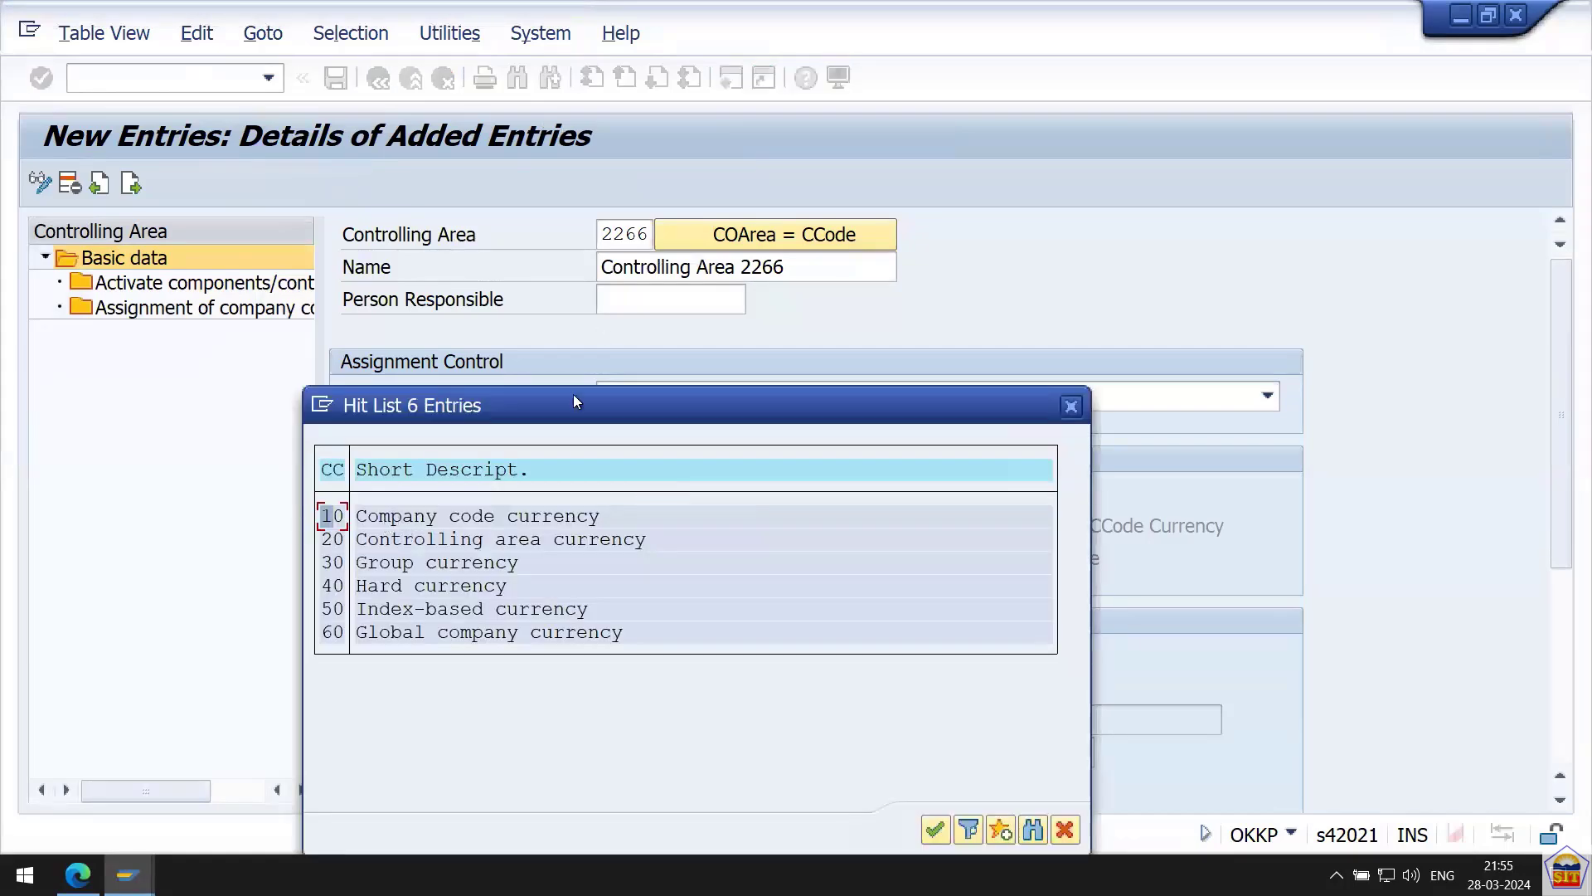
pyautogui.moveTo(593, 402); pyautogui.dragTo(783, 146)
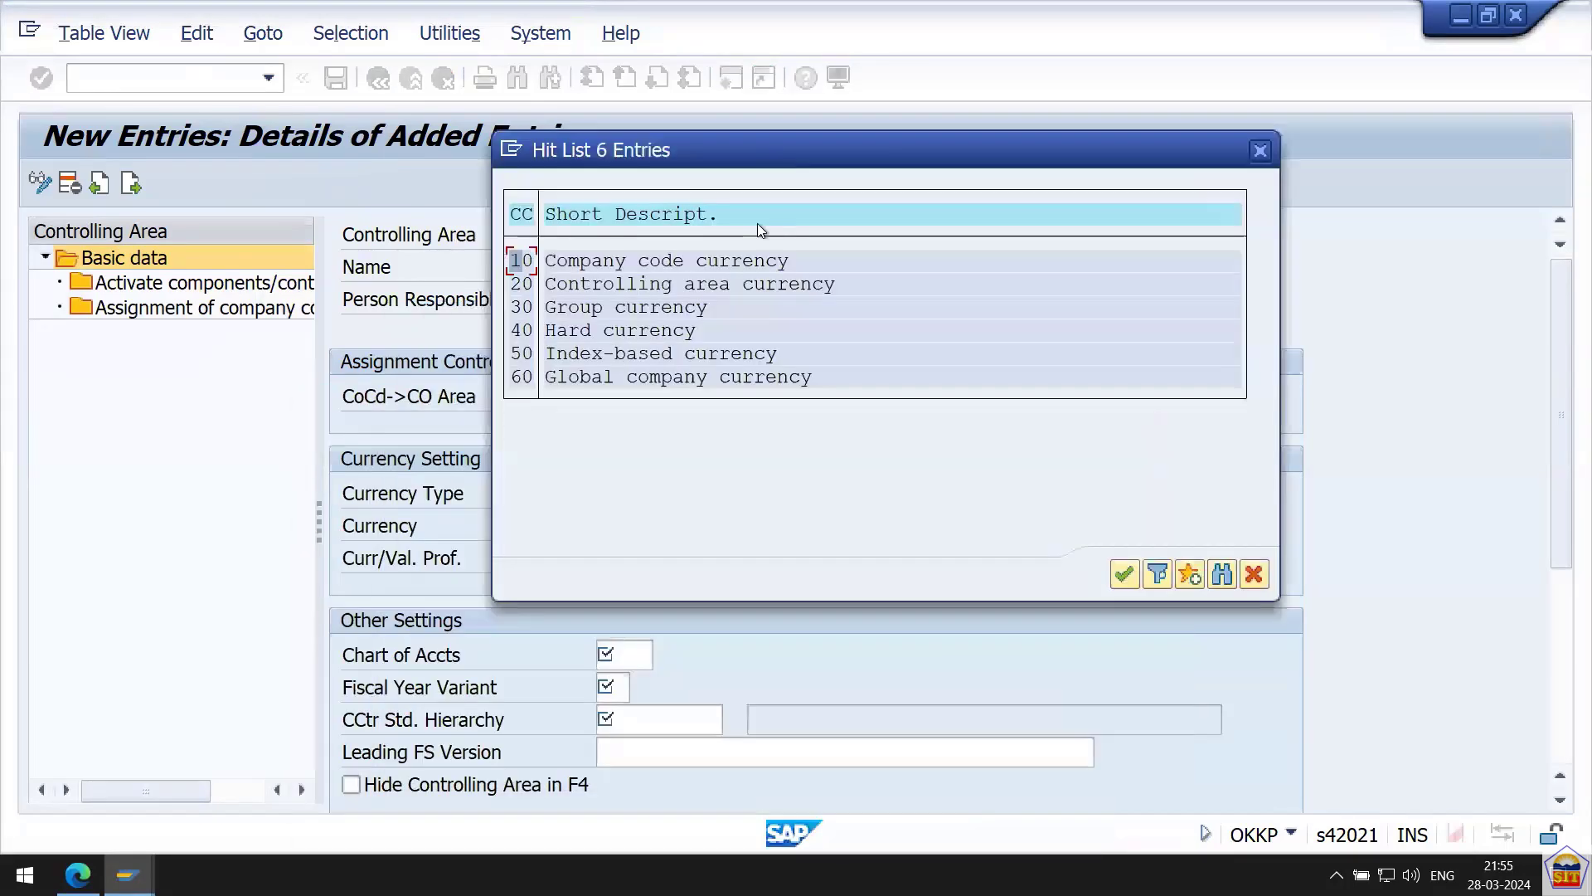
pyautogui.click(566, 312)
pyautogui.click(655, 311)
pyautogui.doubleClick(580, 307)
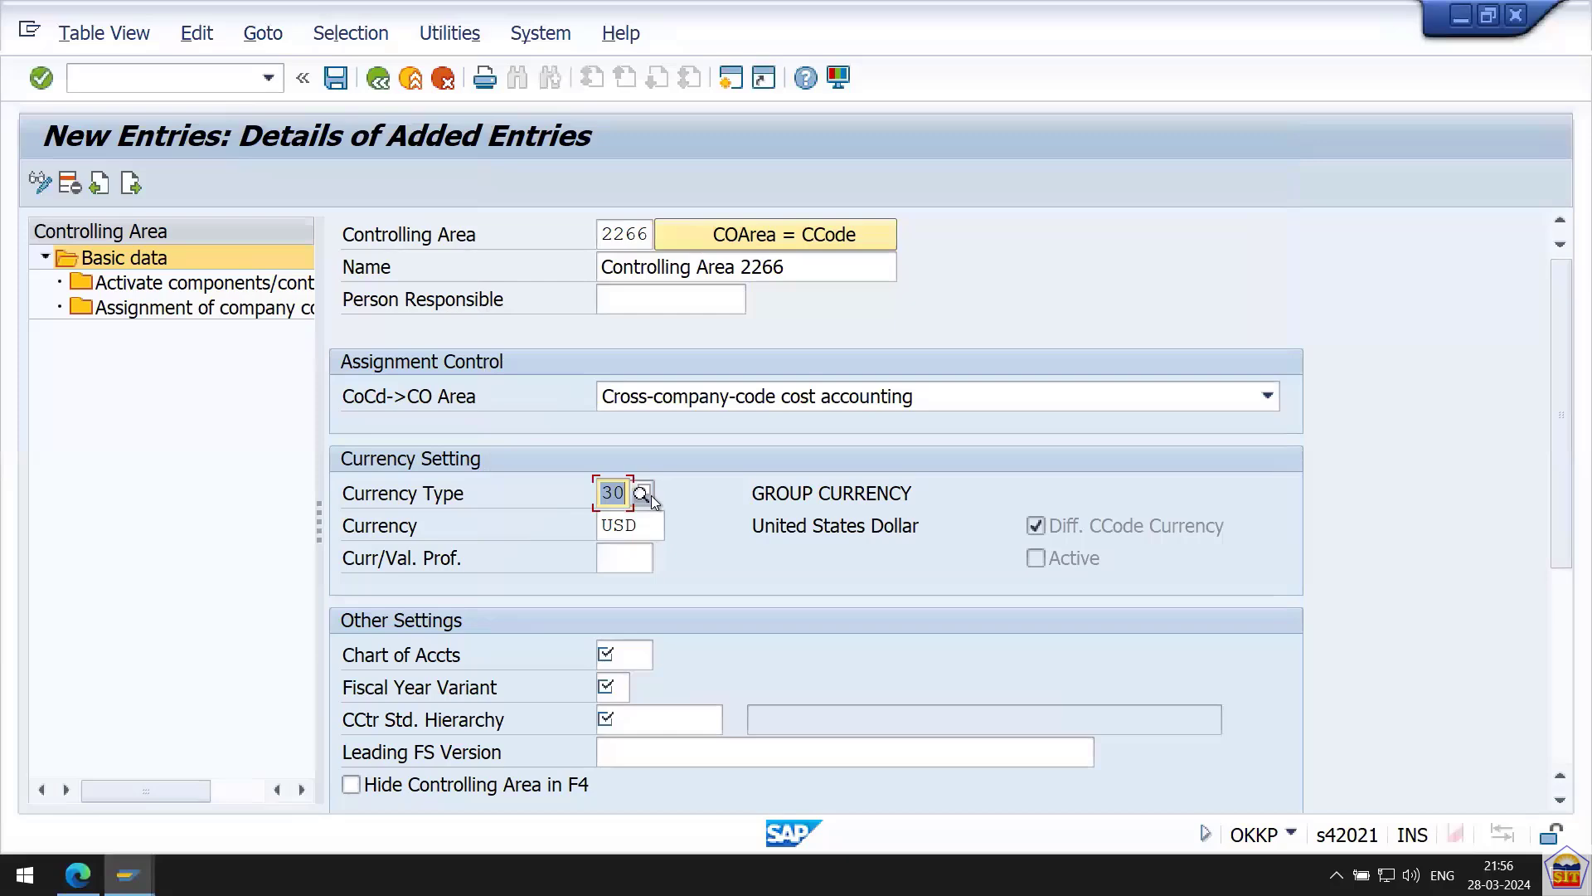
# Enter chart of accounts 2266, fiscal year variant 66 and standard hierarchy H_2266.
pyautogui.press('Tab')
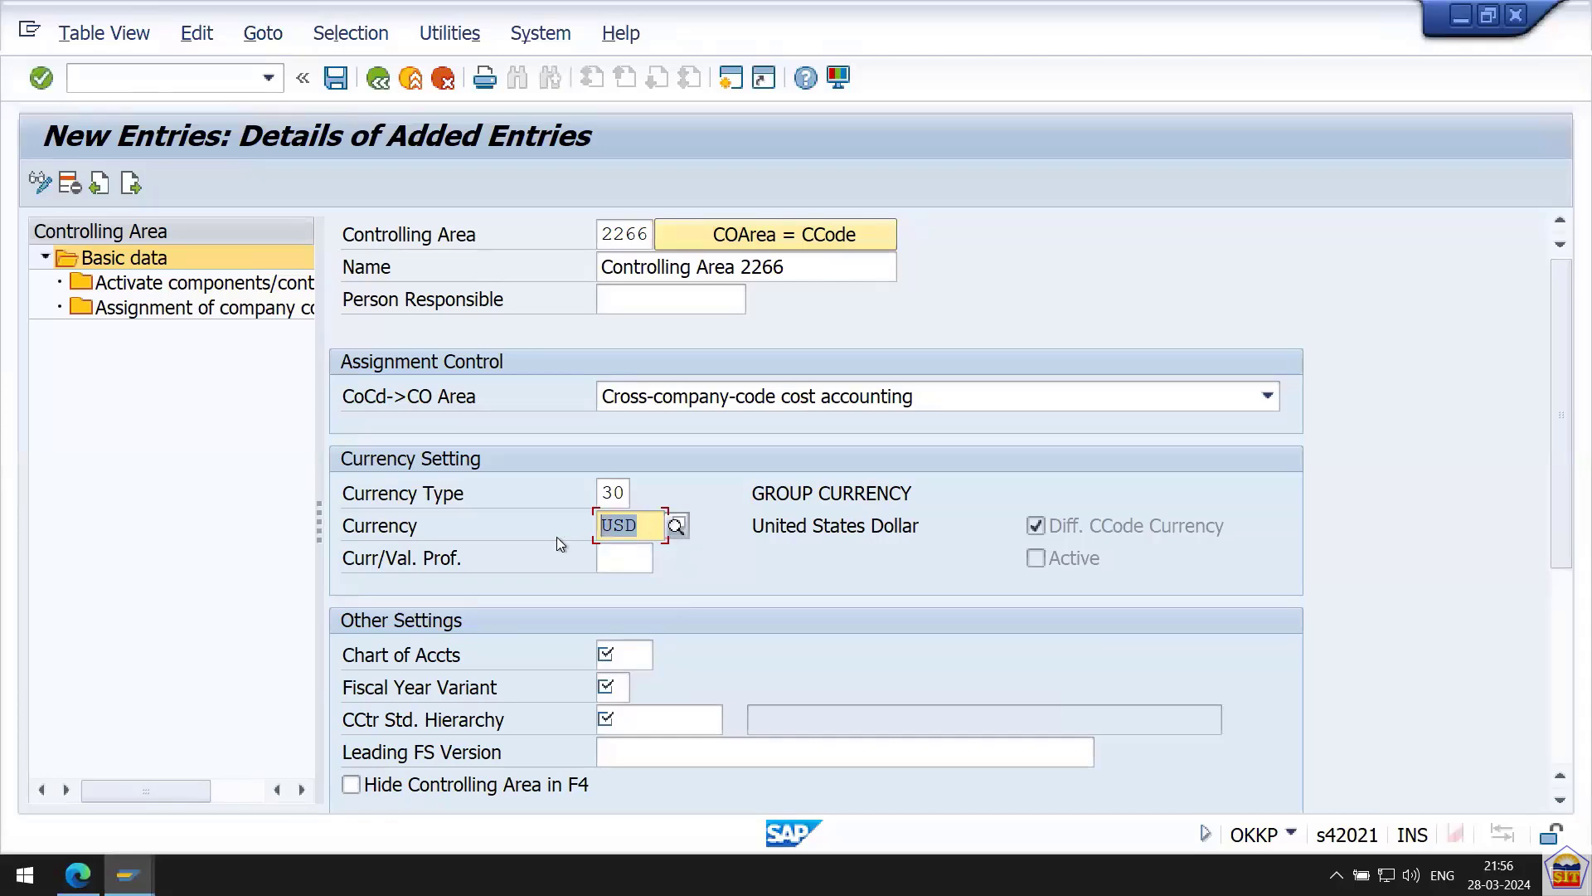
pyautogui.click(636, 651)
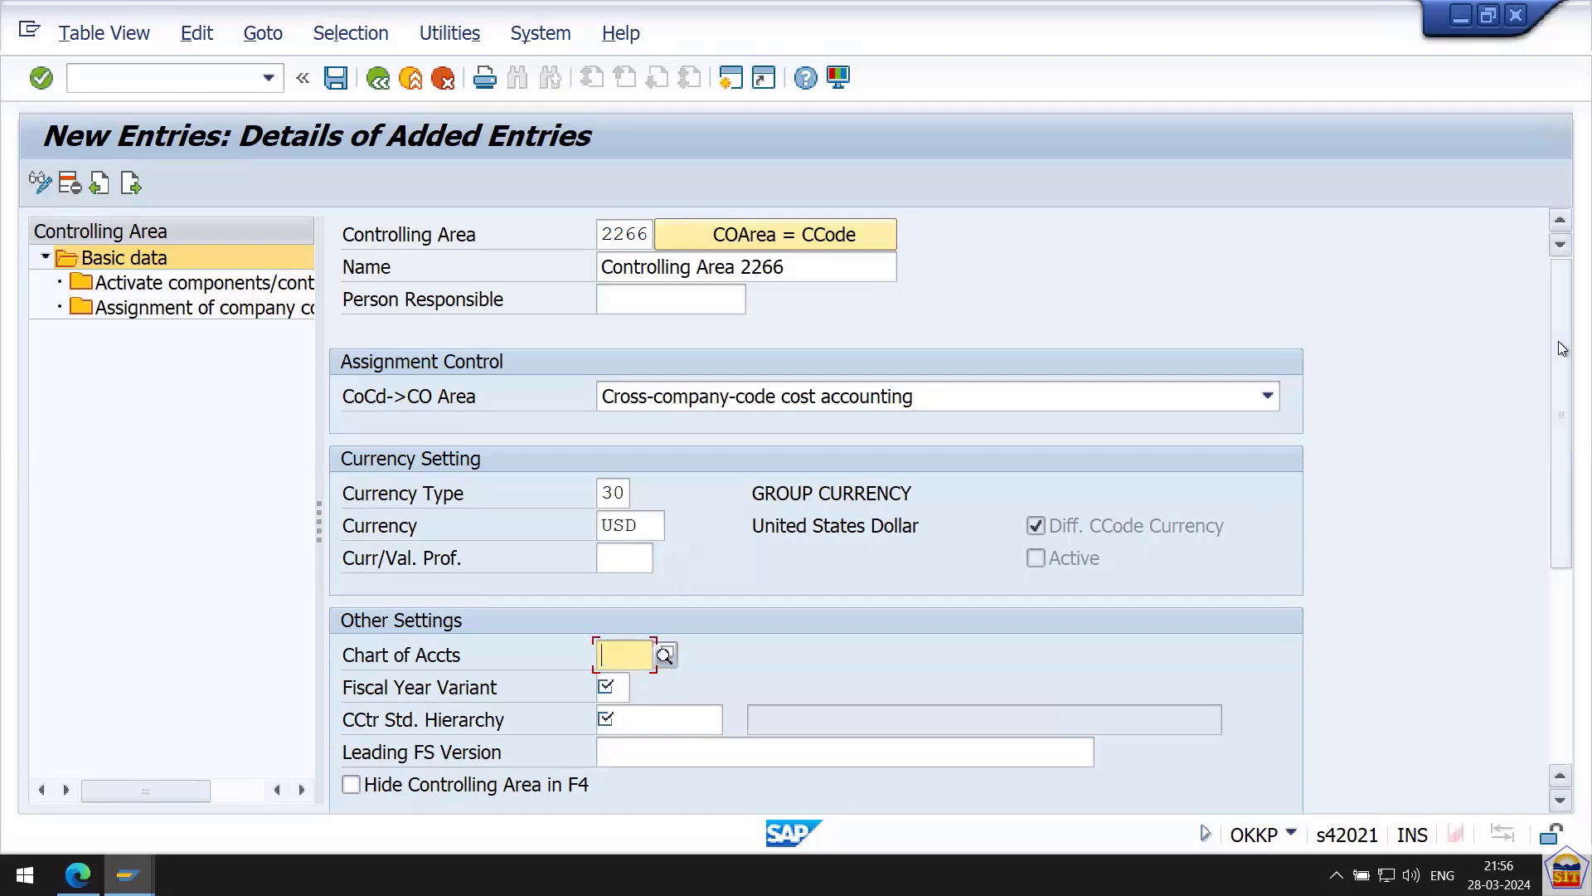
pyautogui.moveTo(1559, 341); pyautogui.dragTo(1464, 441)
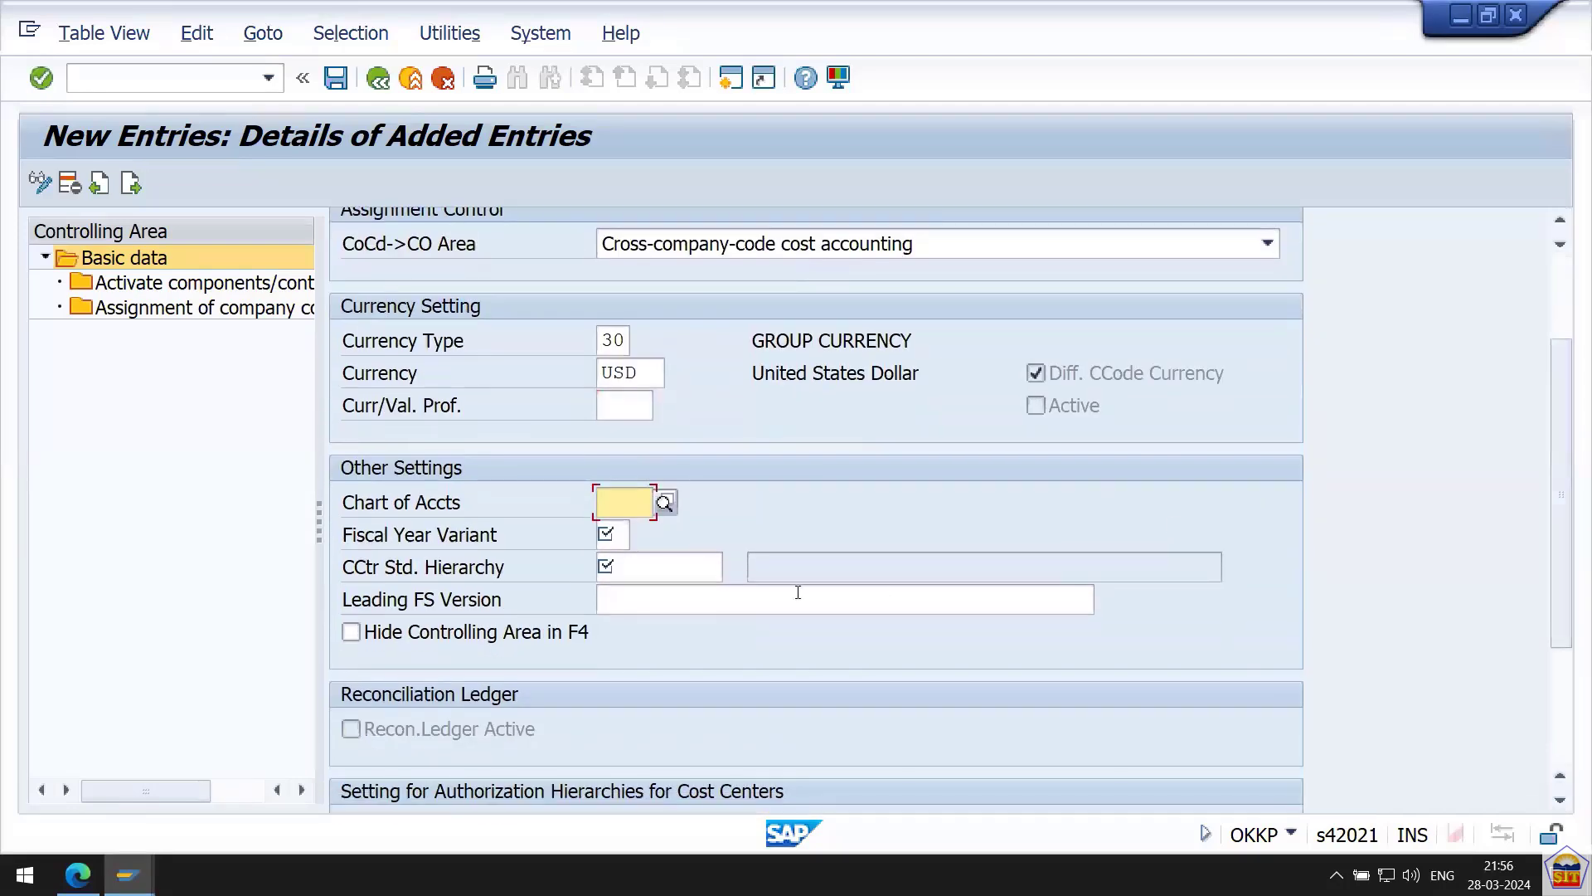
pyautogui.write('2266')
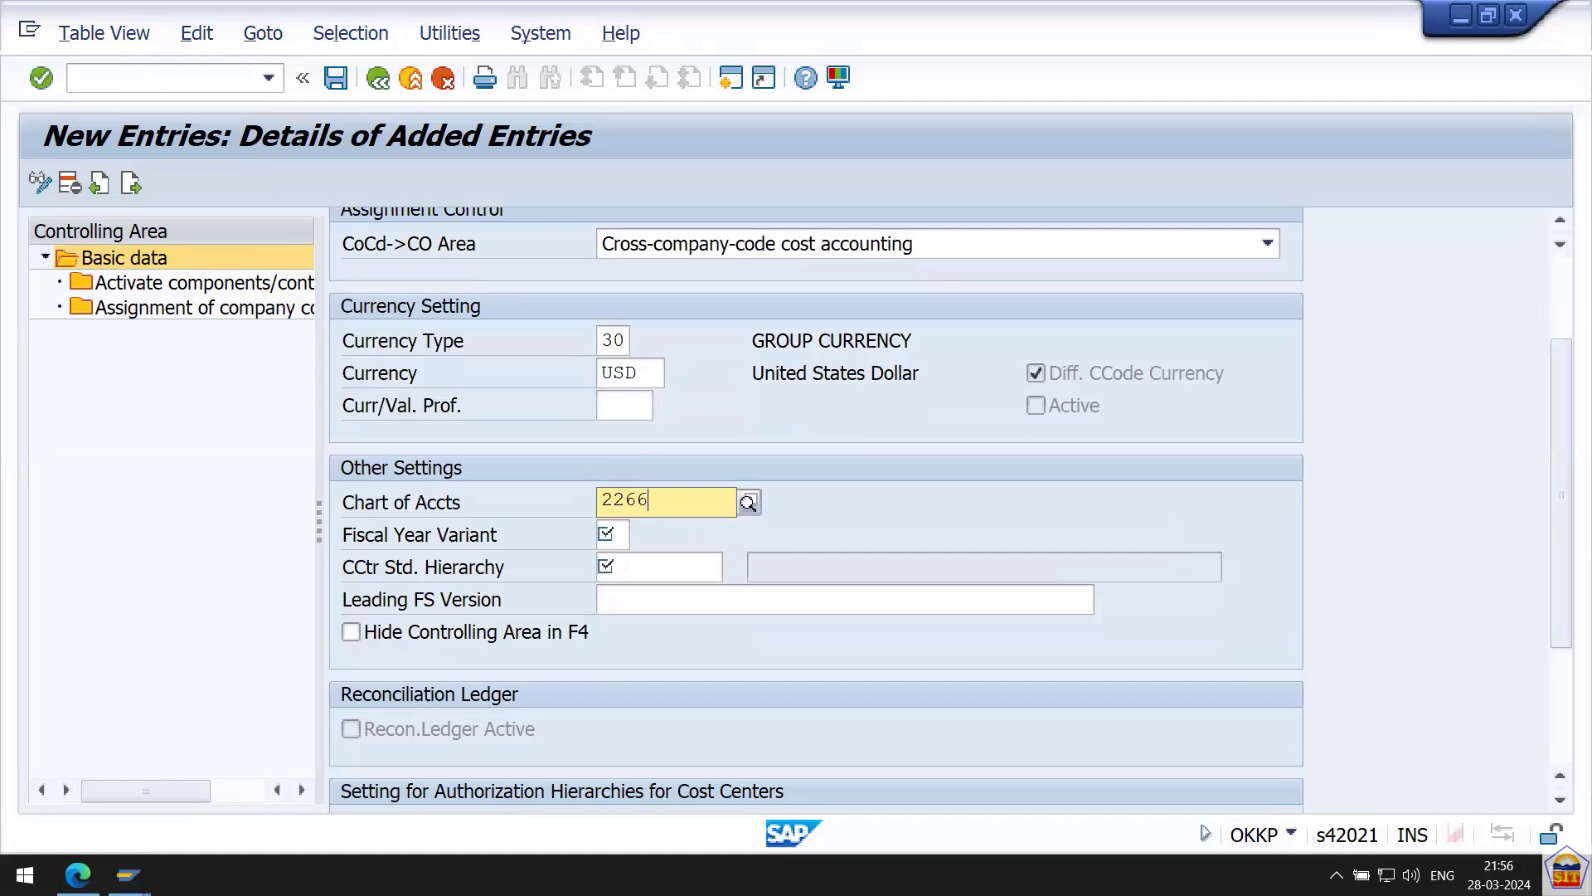
pyautogui.press('Down')
pyautogui.press('Tab')
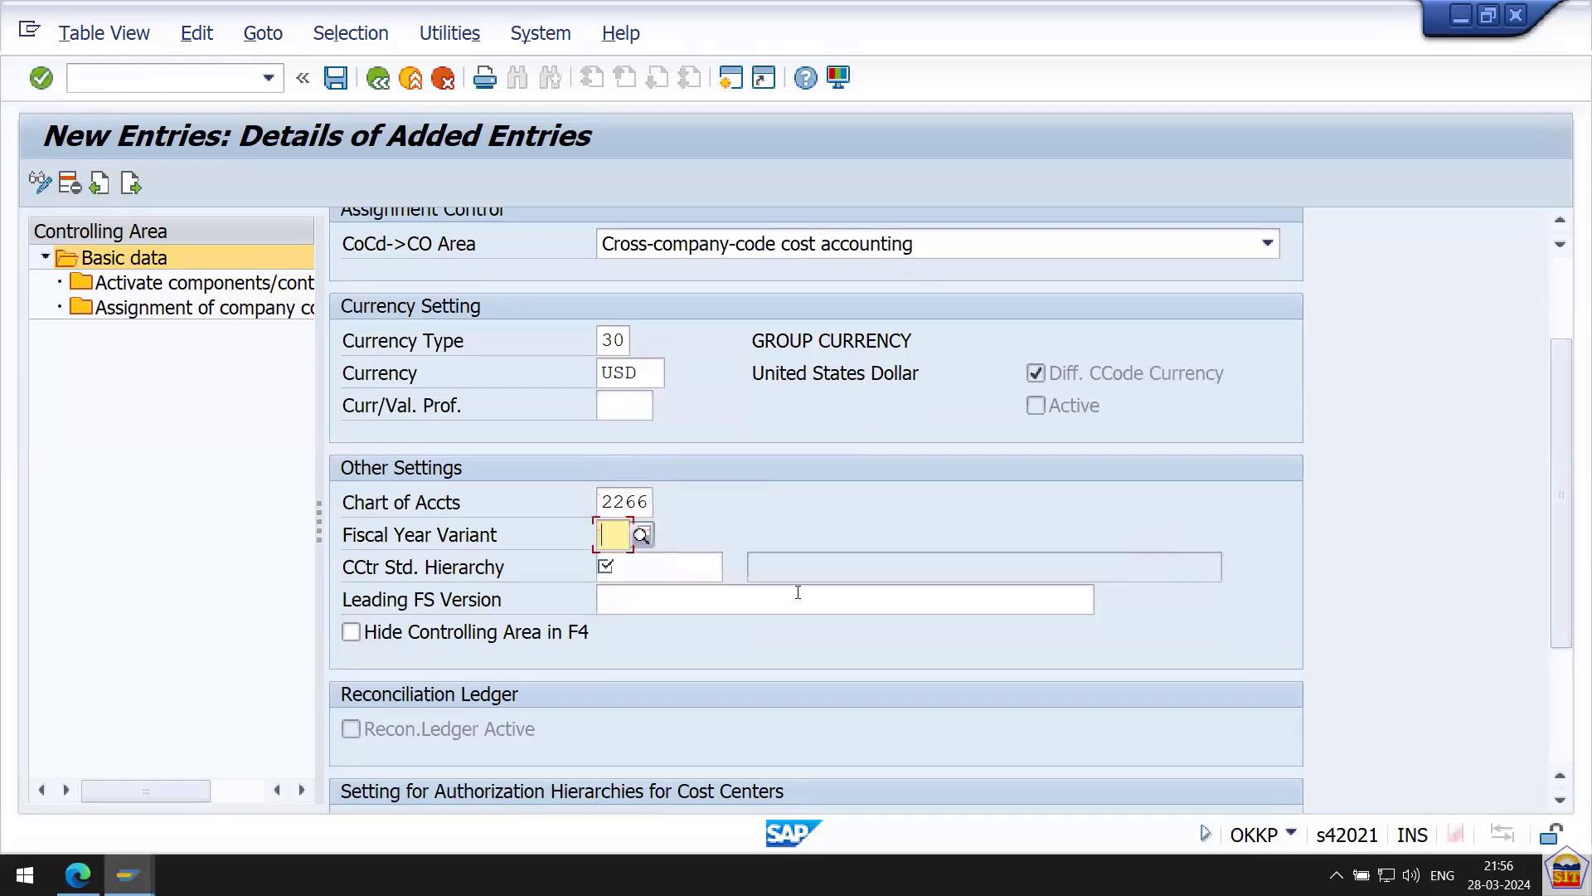
pyautogui.write('66')
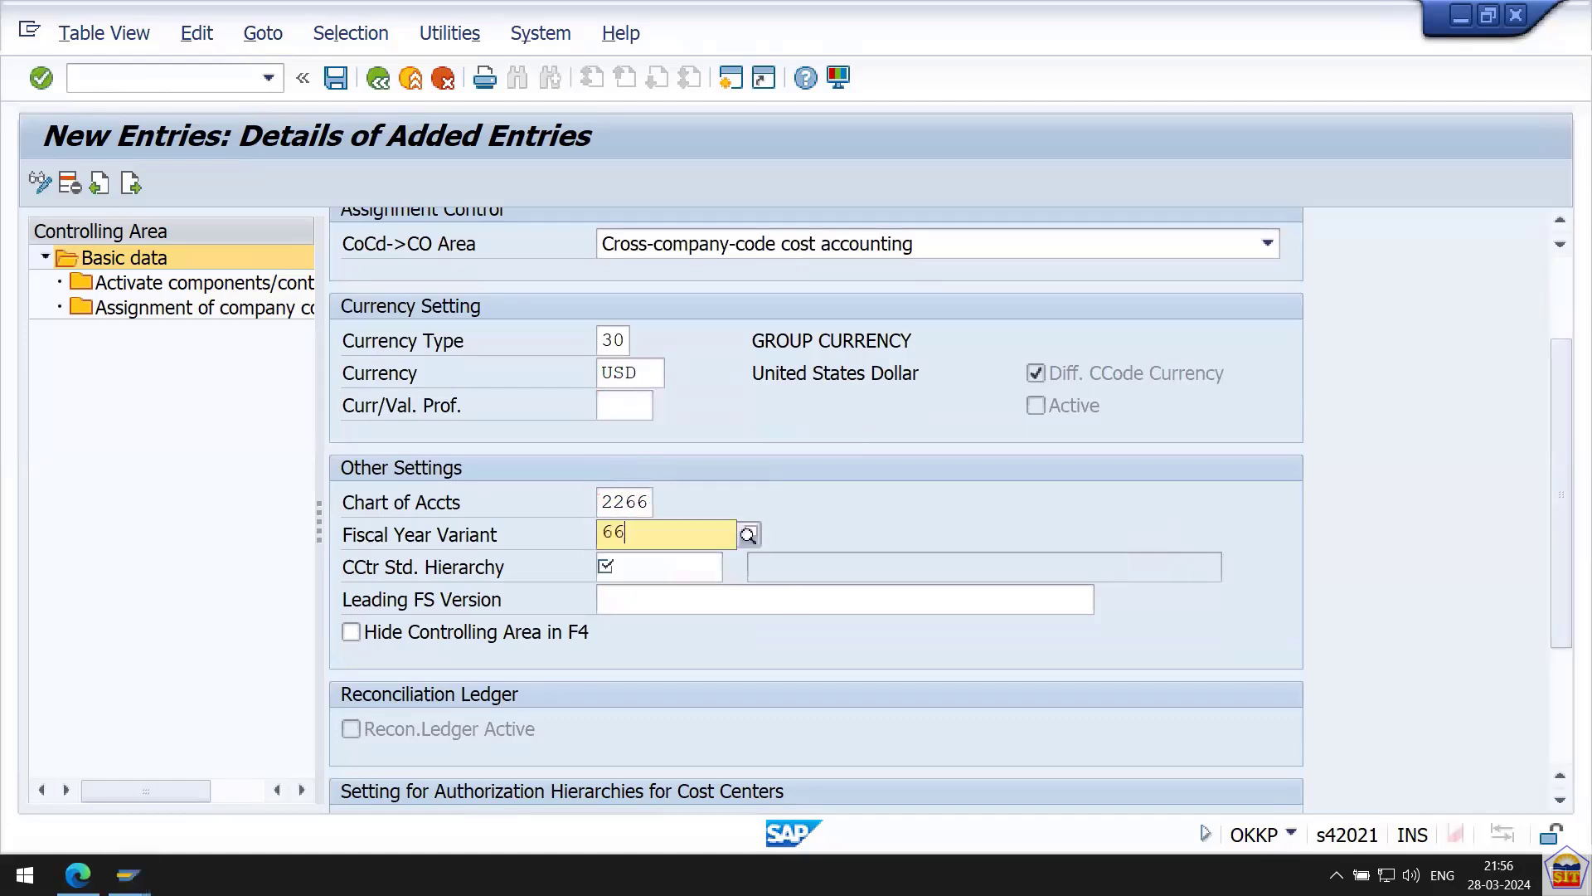
pyautogui.press('Tab')
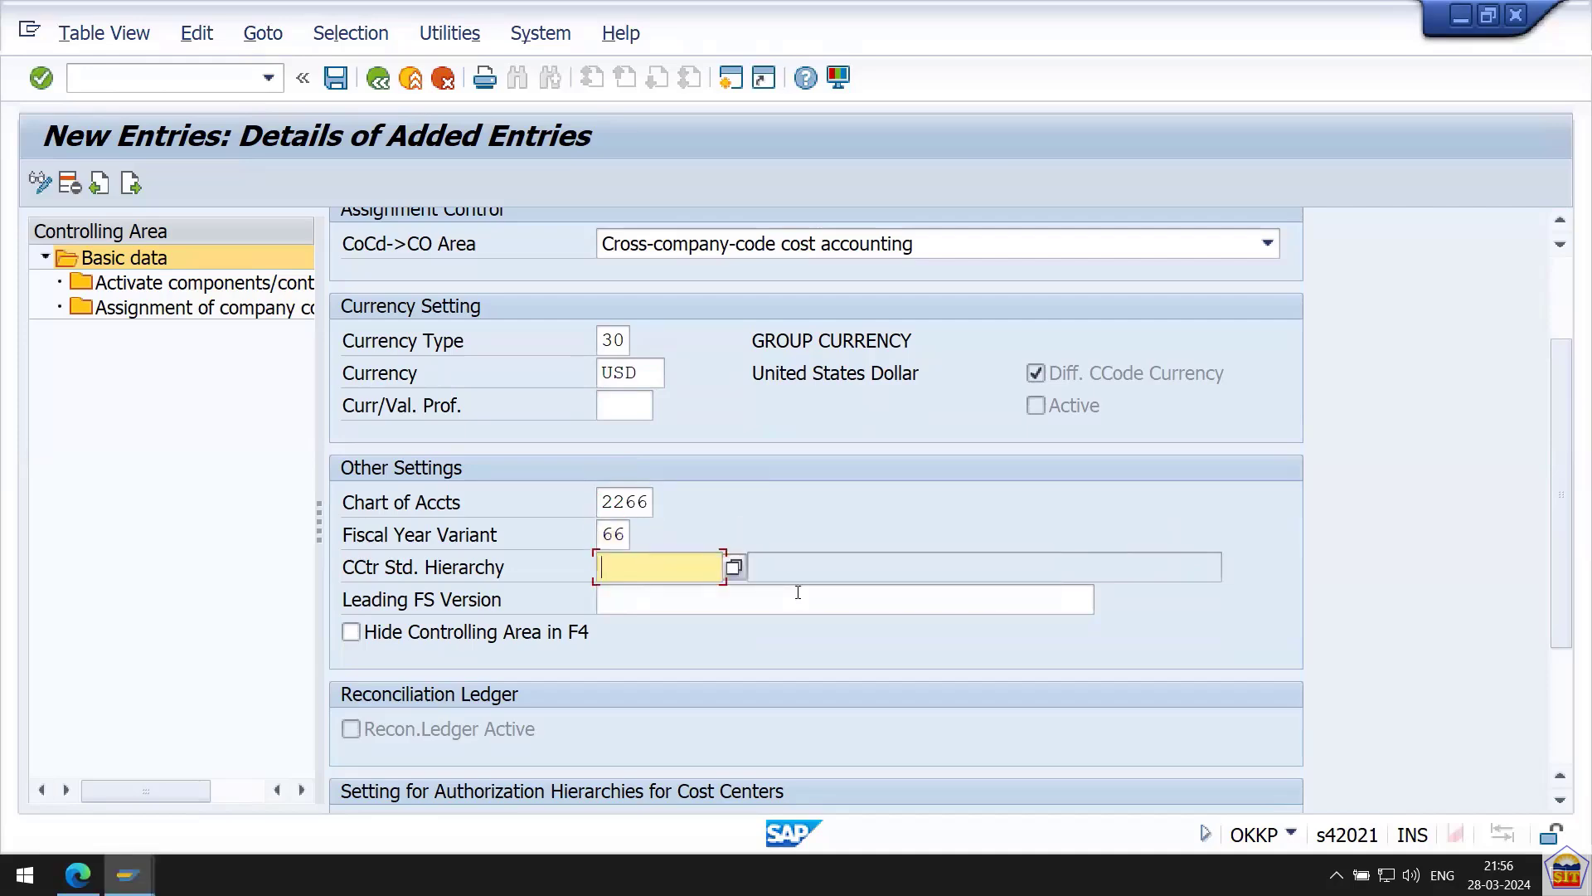
pyautogui.write('h')
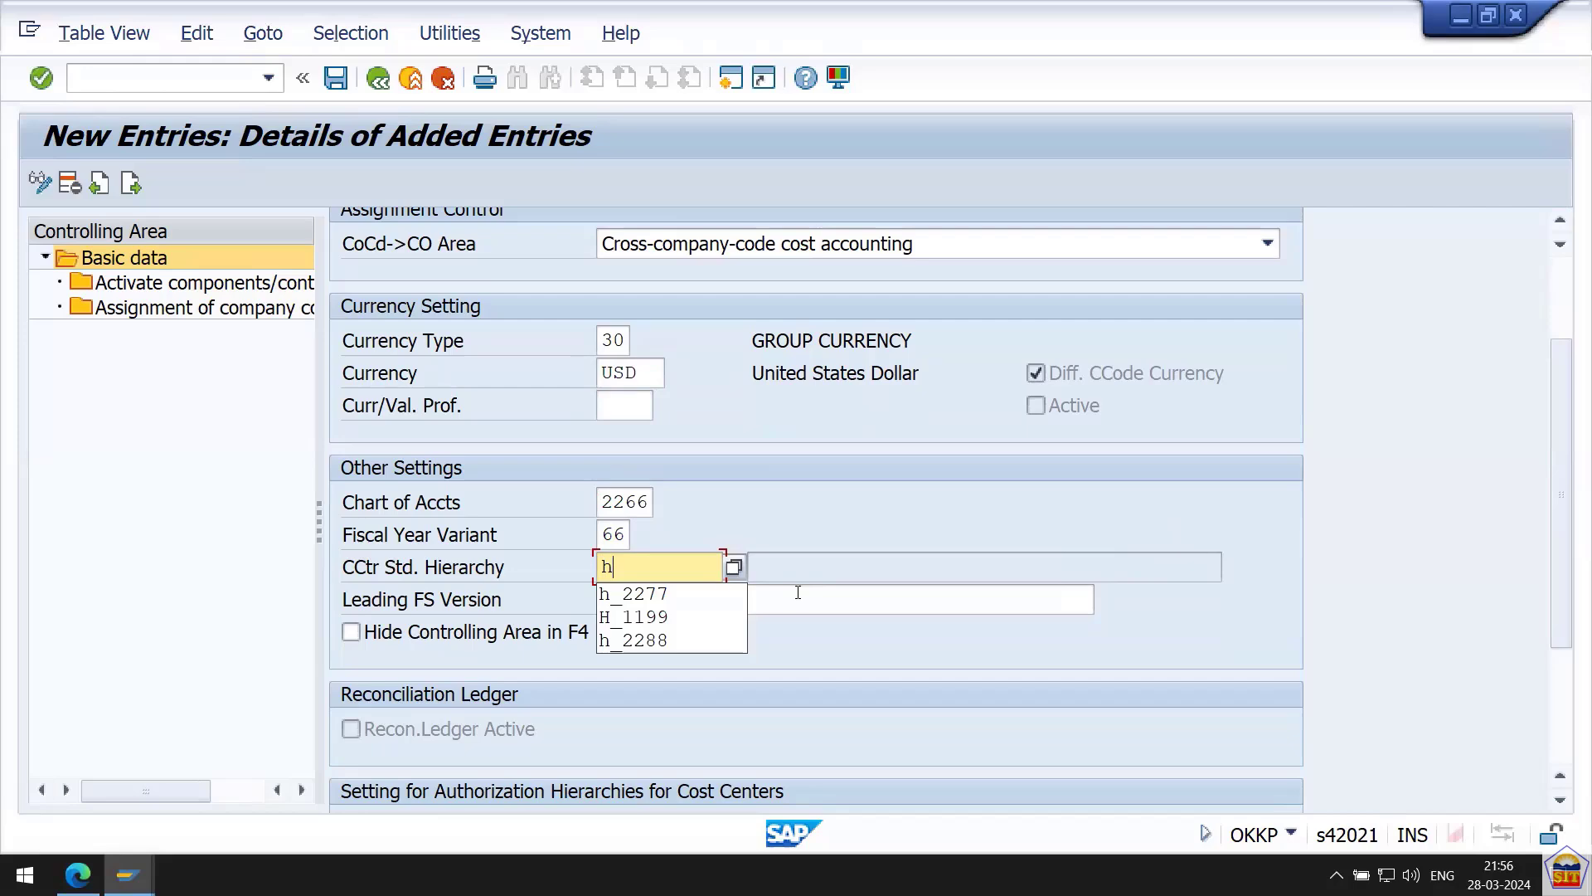
pyautogui.write('_')
pyautogui.write('2266')
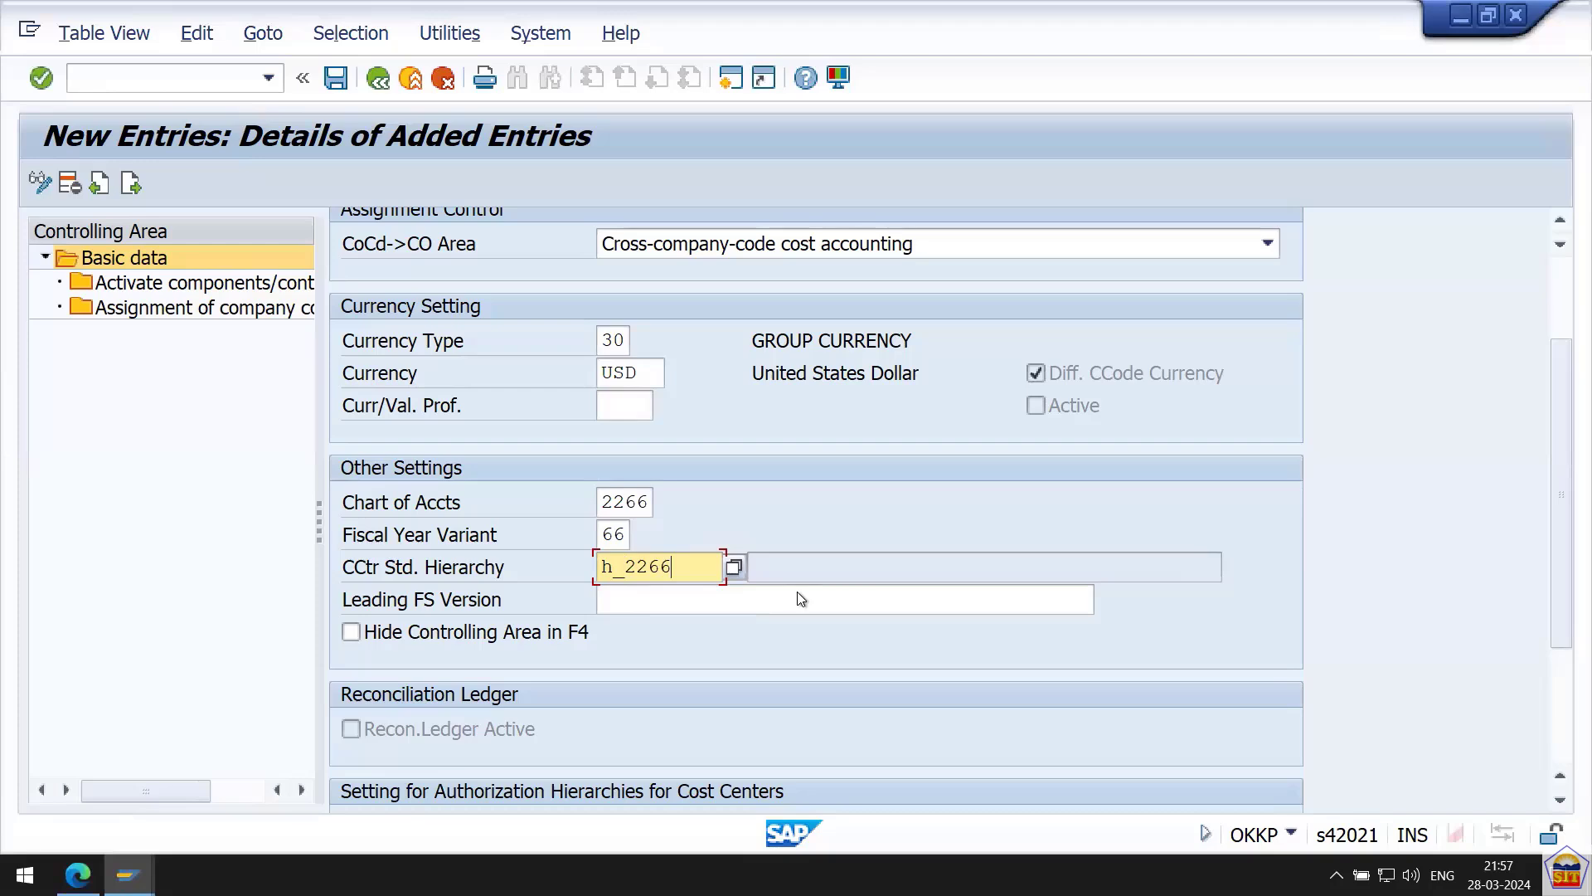
pyautogui.press('Return')
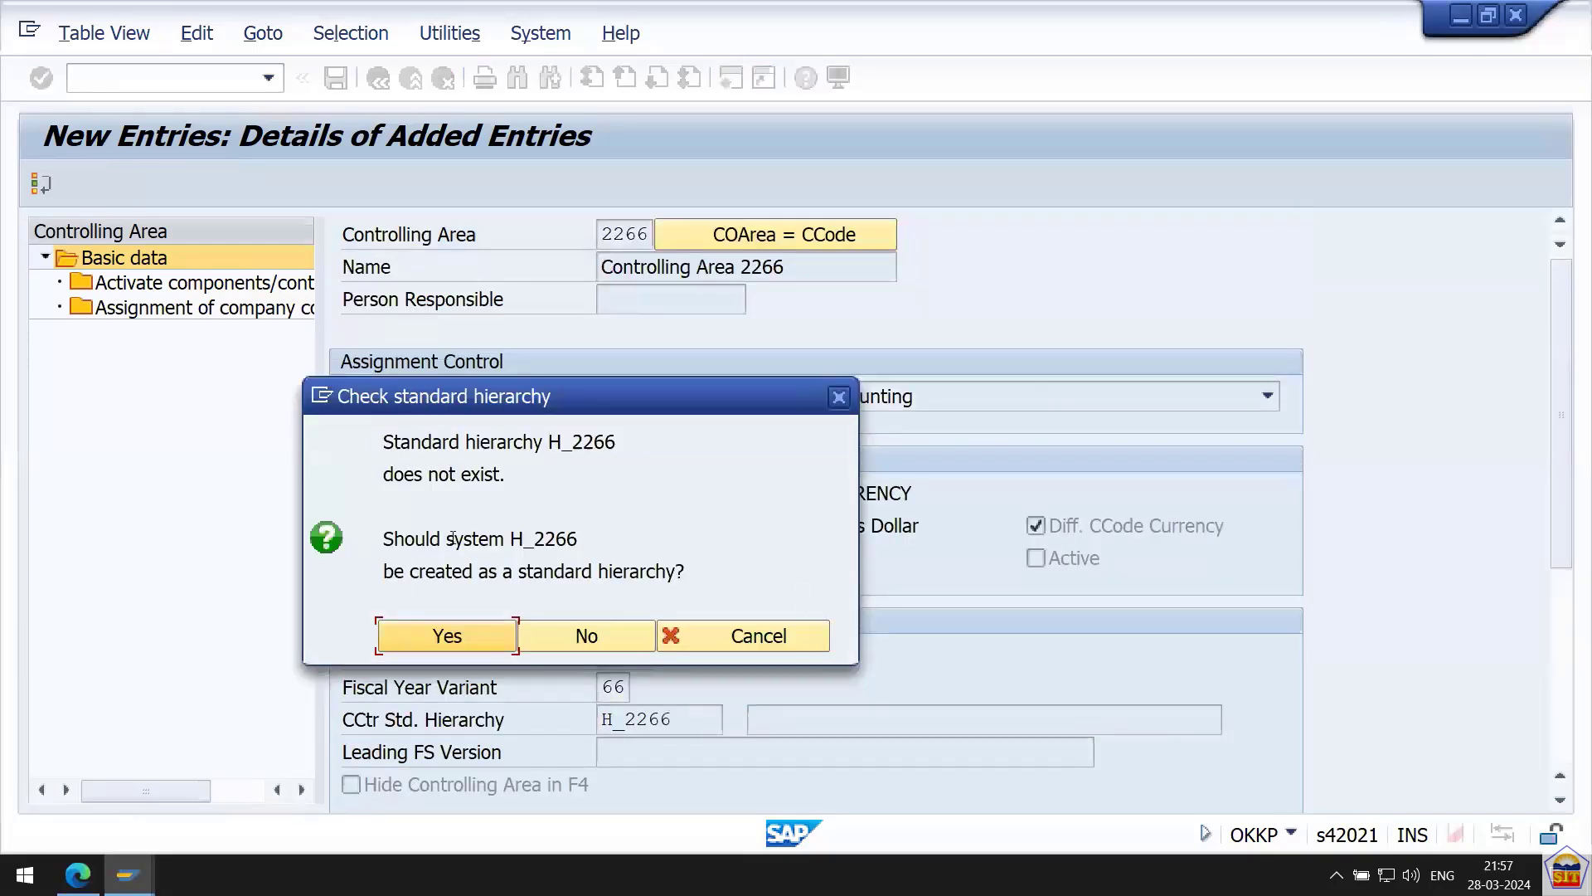
# Confirm creating hierarchy H_2266, save controlling area 2266, and close the message log.
pyautogui.click(454, 646)
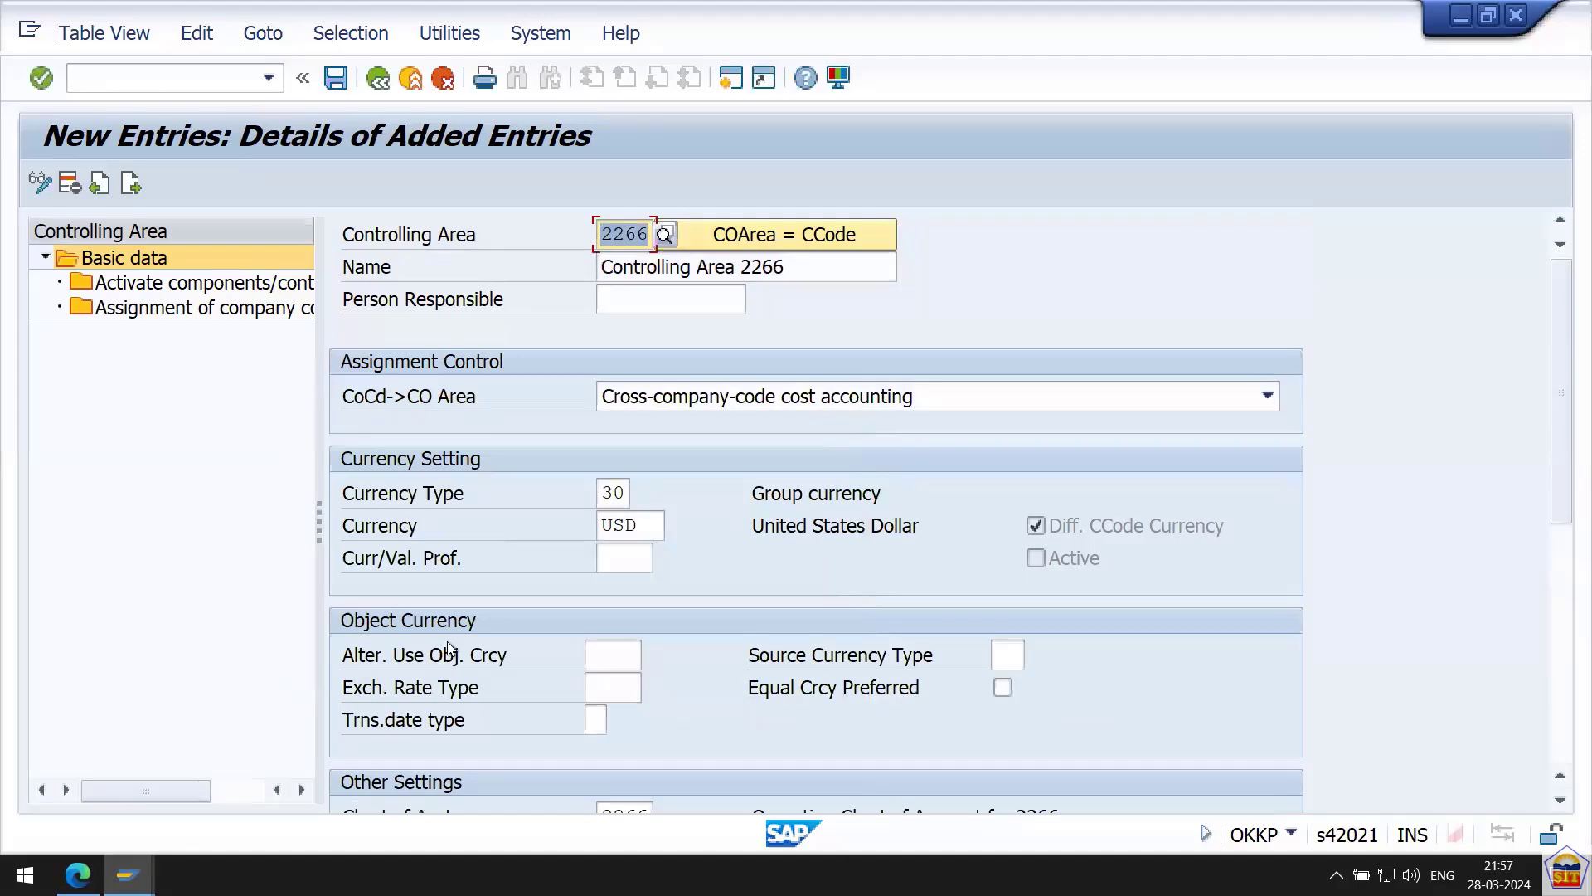
pyautogui.press('Return')
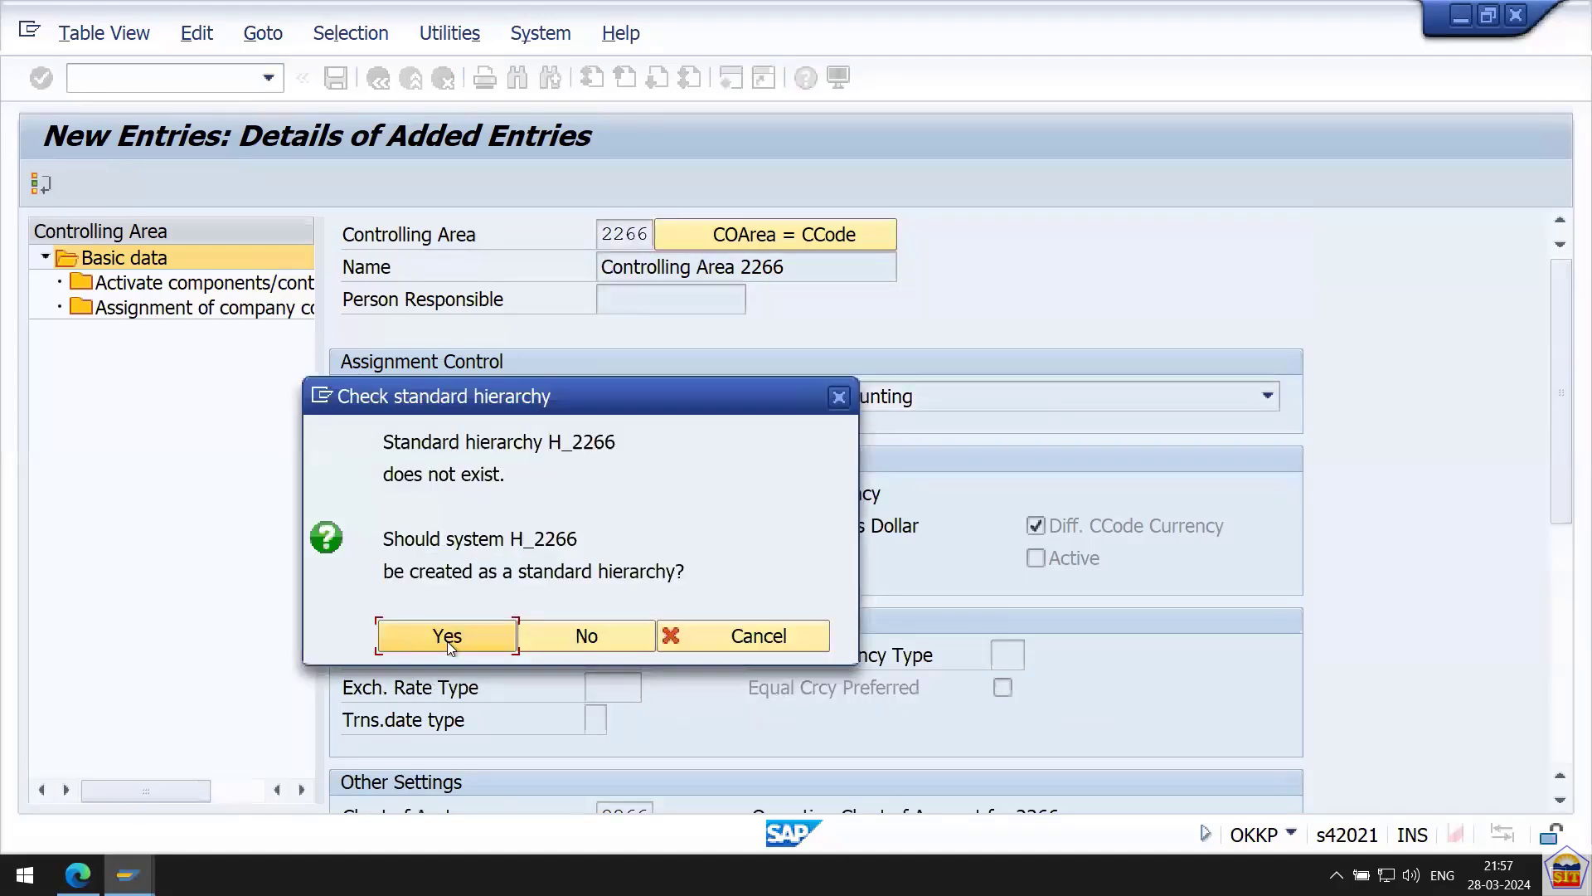
pyautogui.click(448, 640)
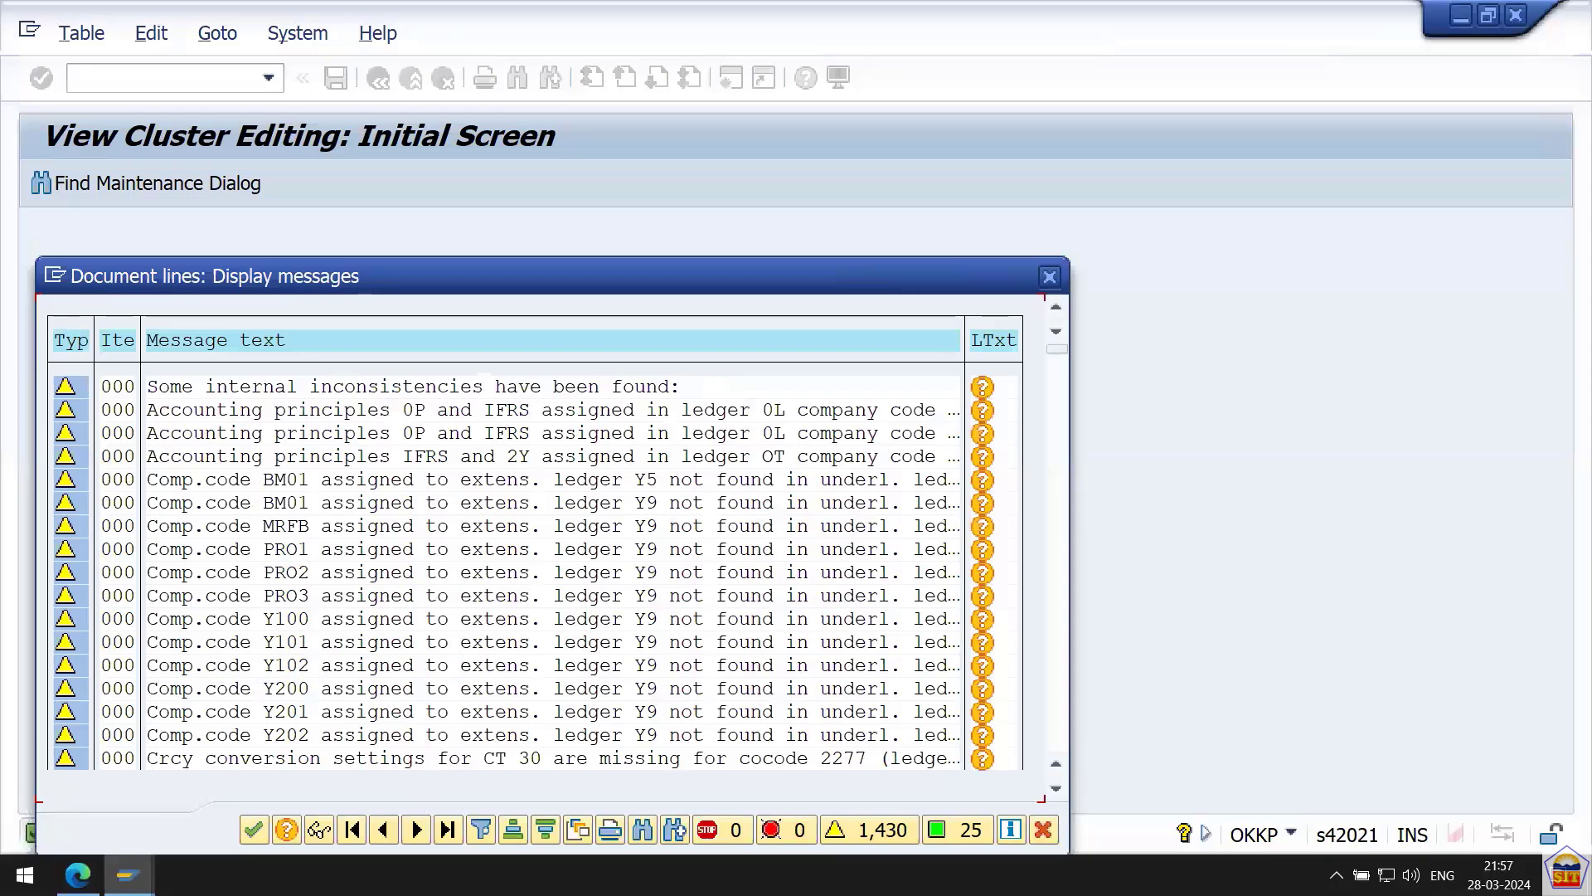
pyautogui.click(254, 830)
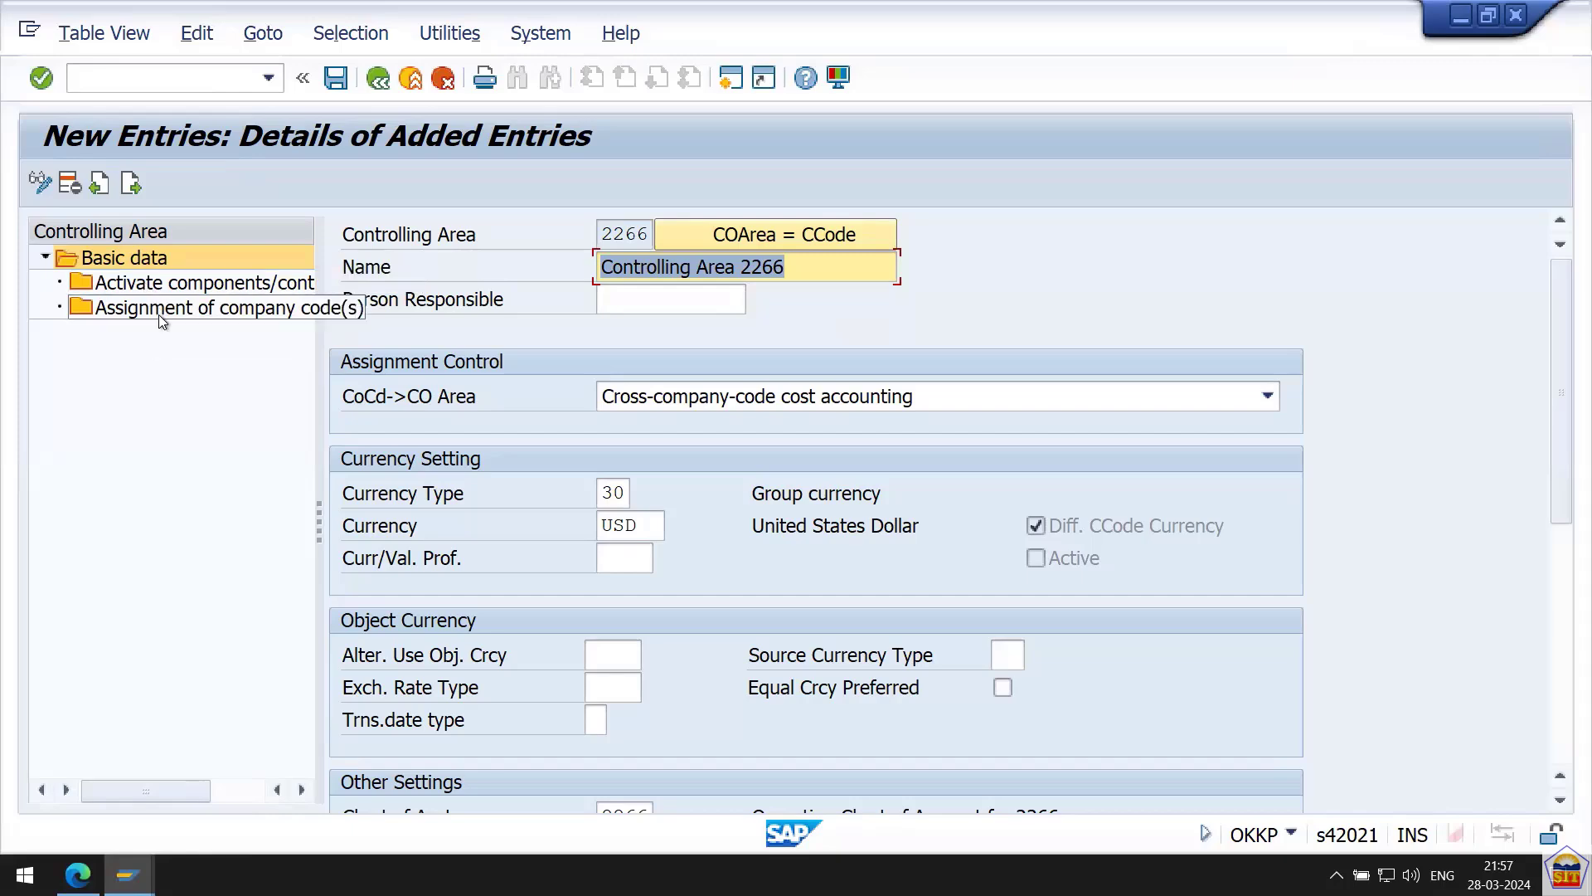
# Add company code 2266 (Amazon US LLC) under Assignment of company codes and save.
pyautogui.doubleClick(160, 317)
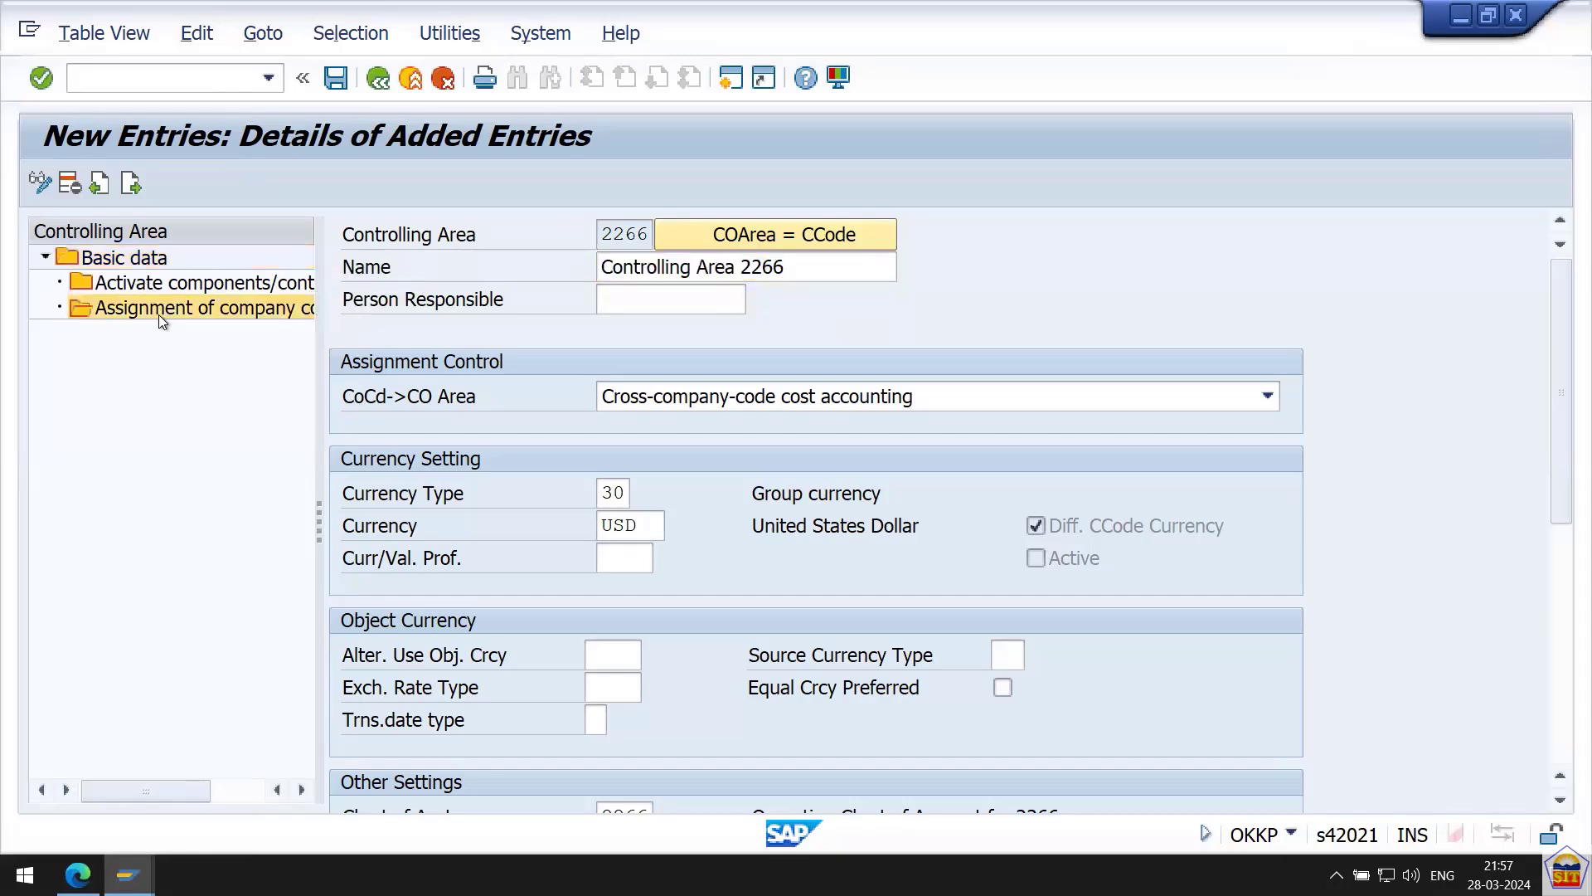
pyautogui.click(120, 182)
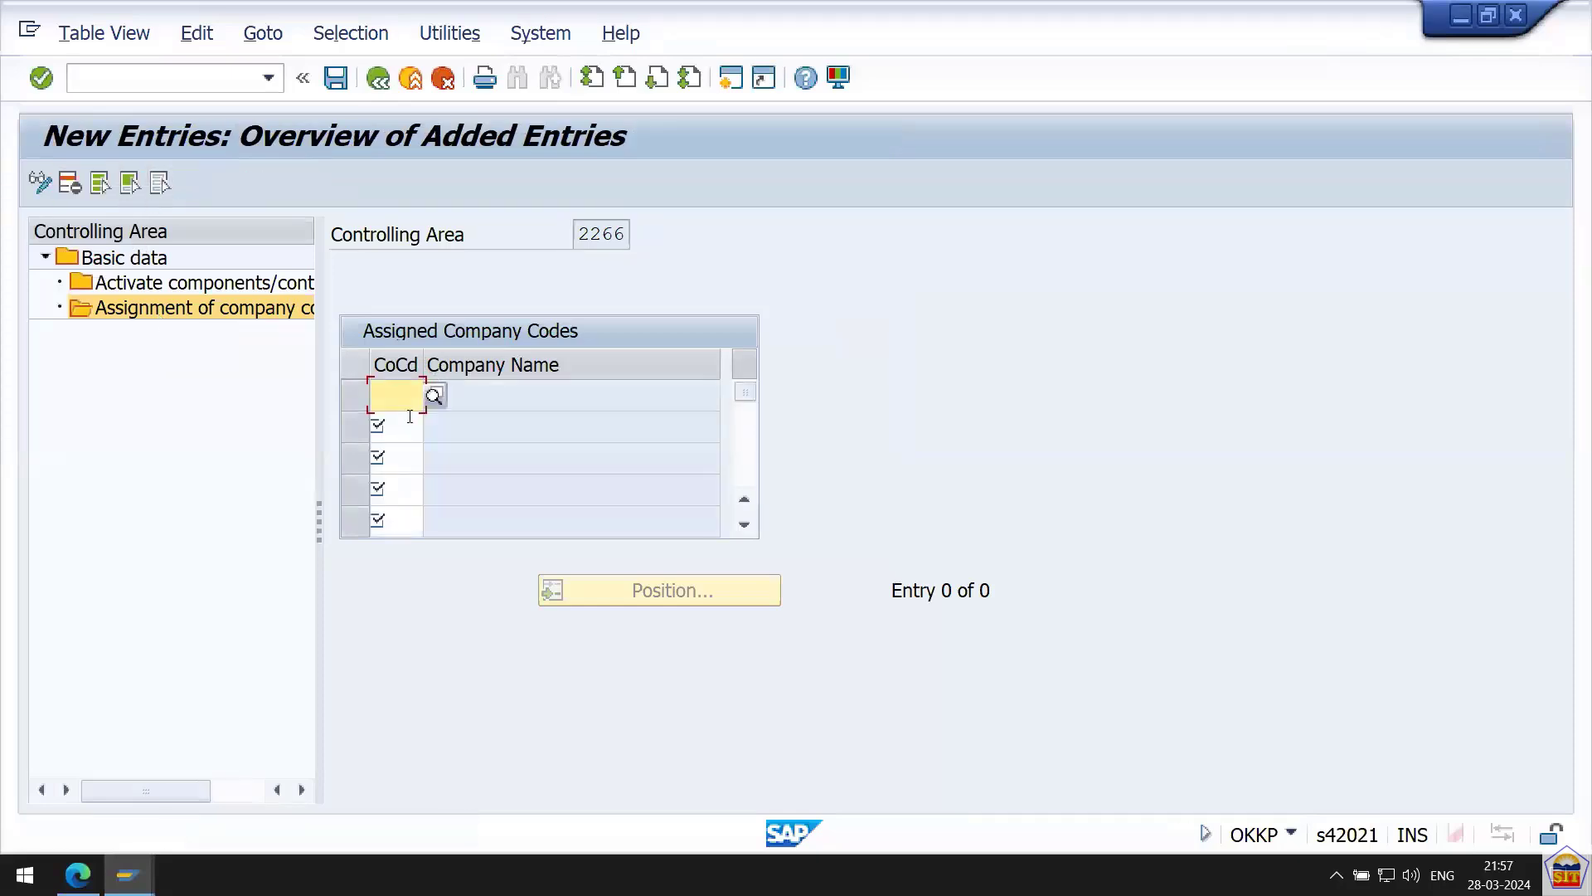
pyautogui.moveTo(579, 235); pyautogui.dragTo(639, 234)
pyautogui.hotkey('ctrl', 'c')
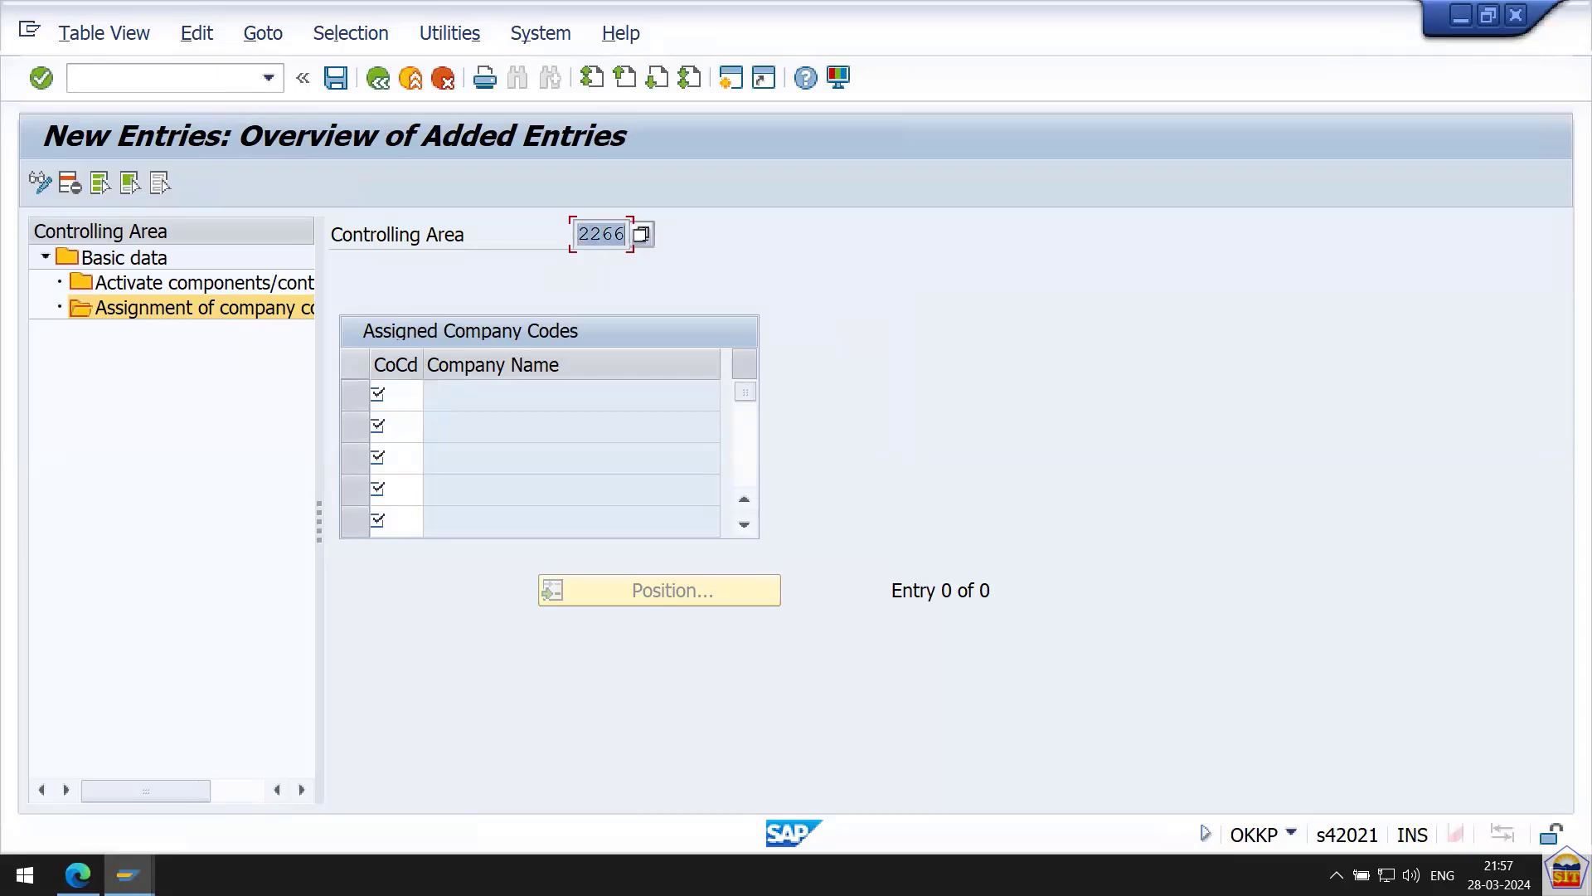
pyautogui.click(396, 393)
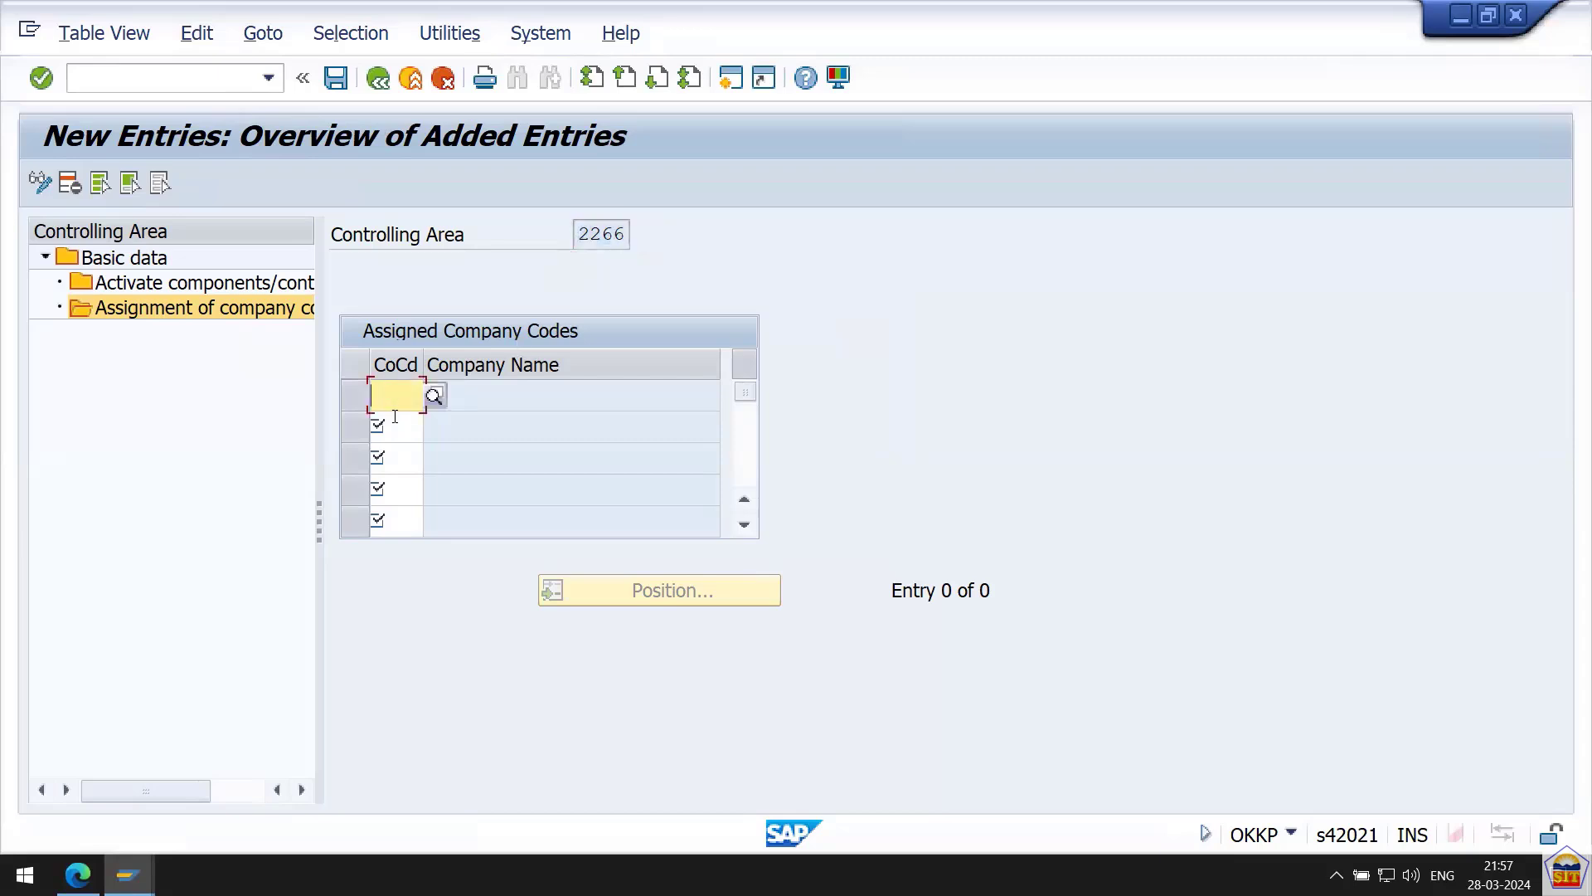
pyautogui.click(397, 425)
pyautogui.click(396, 458)
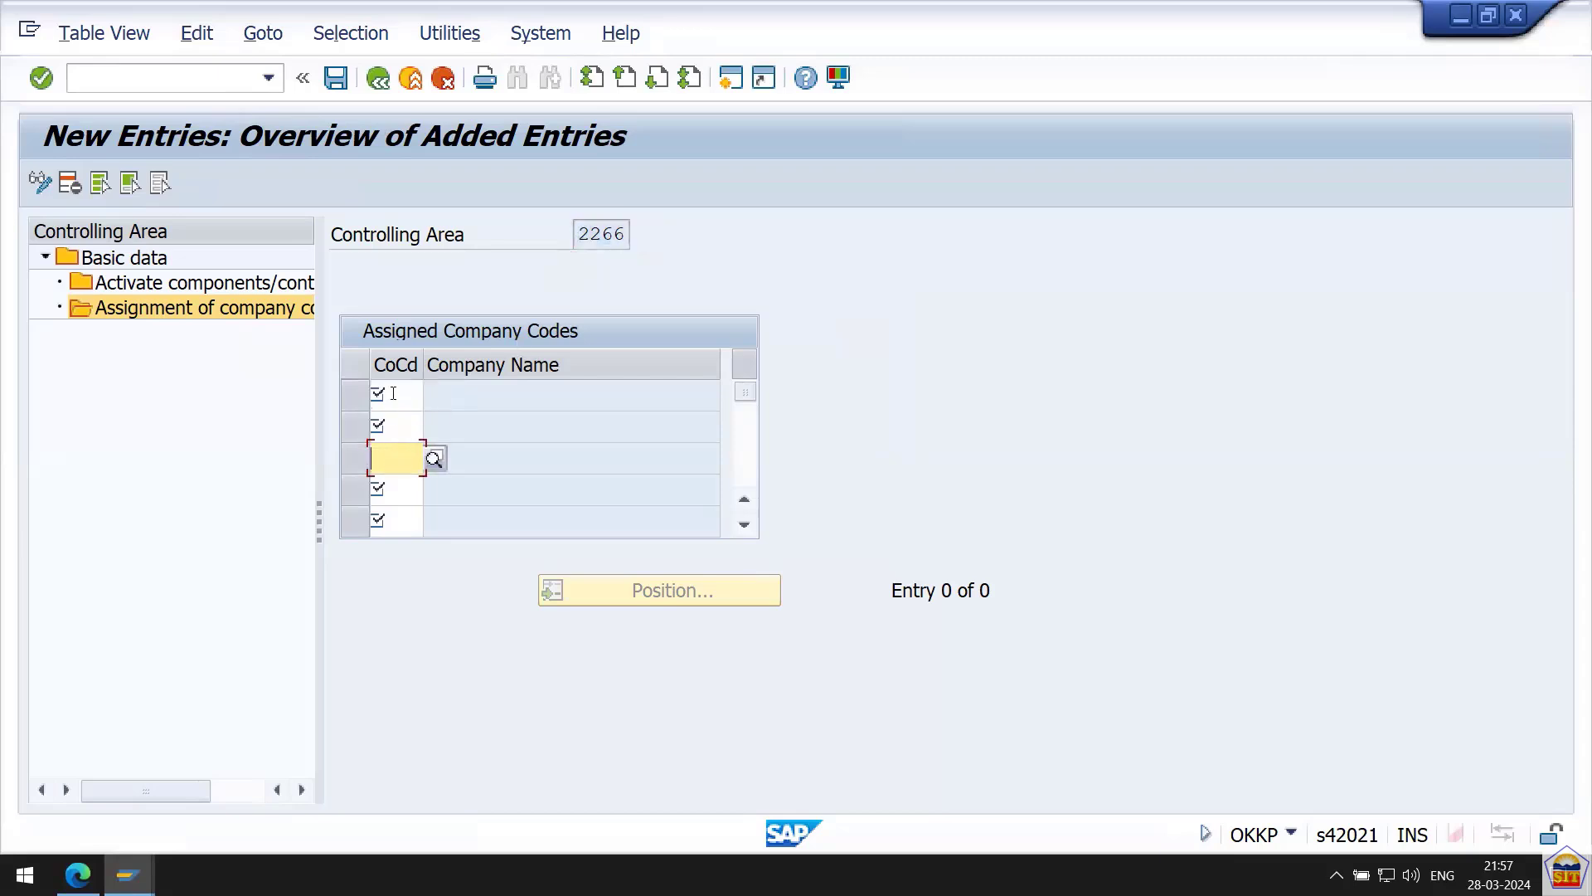
pyautogui.click(391, 393)
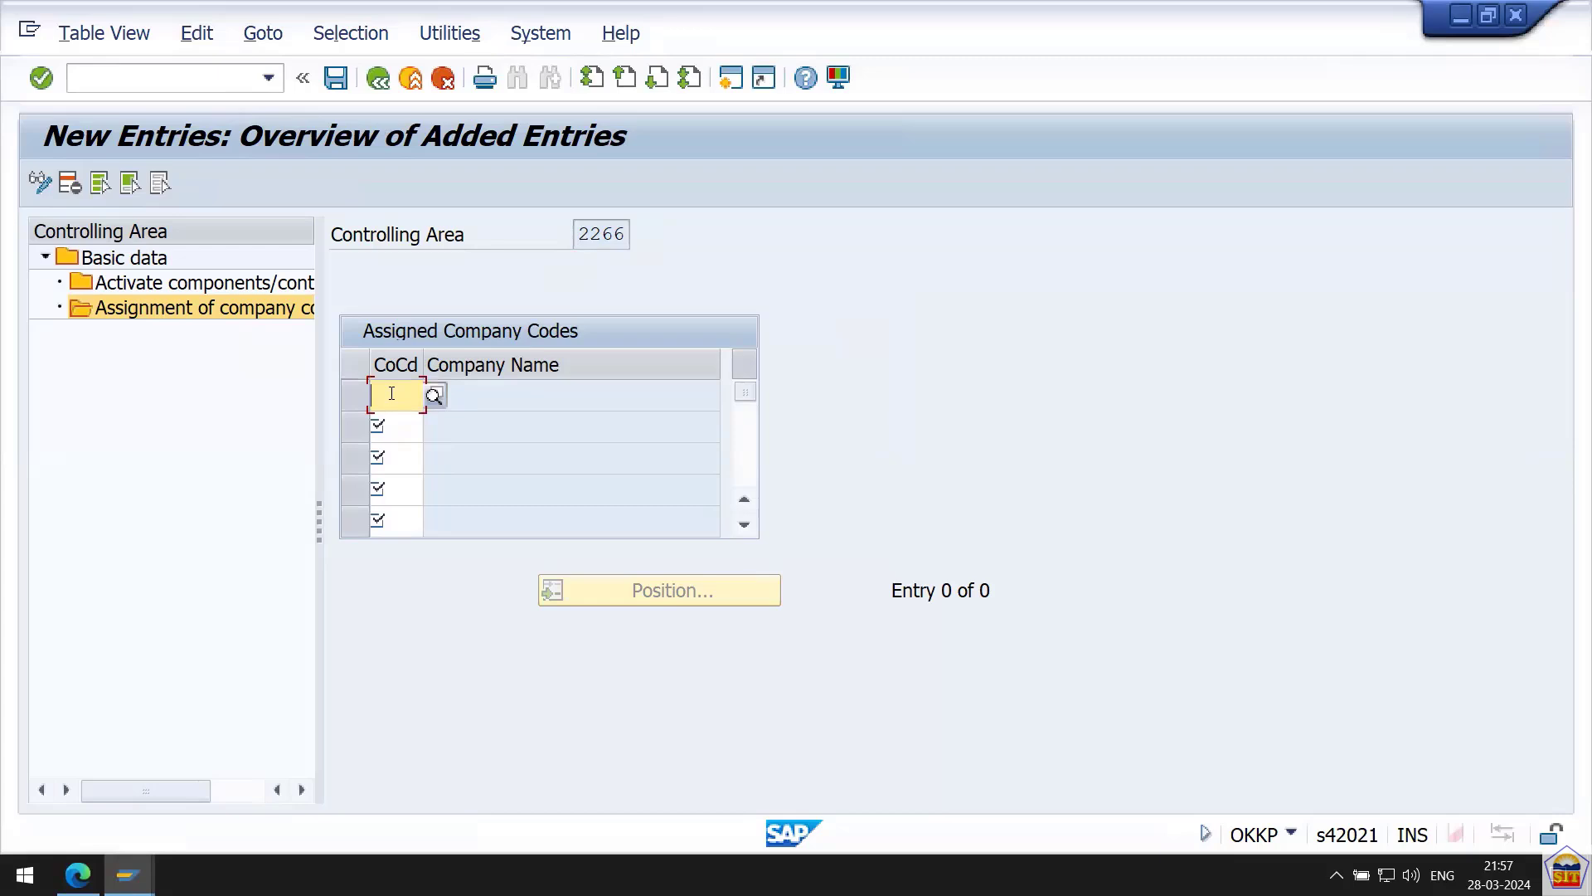
pyautogui.hotkey('ctrl', 'v')
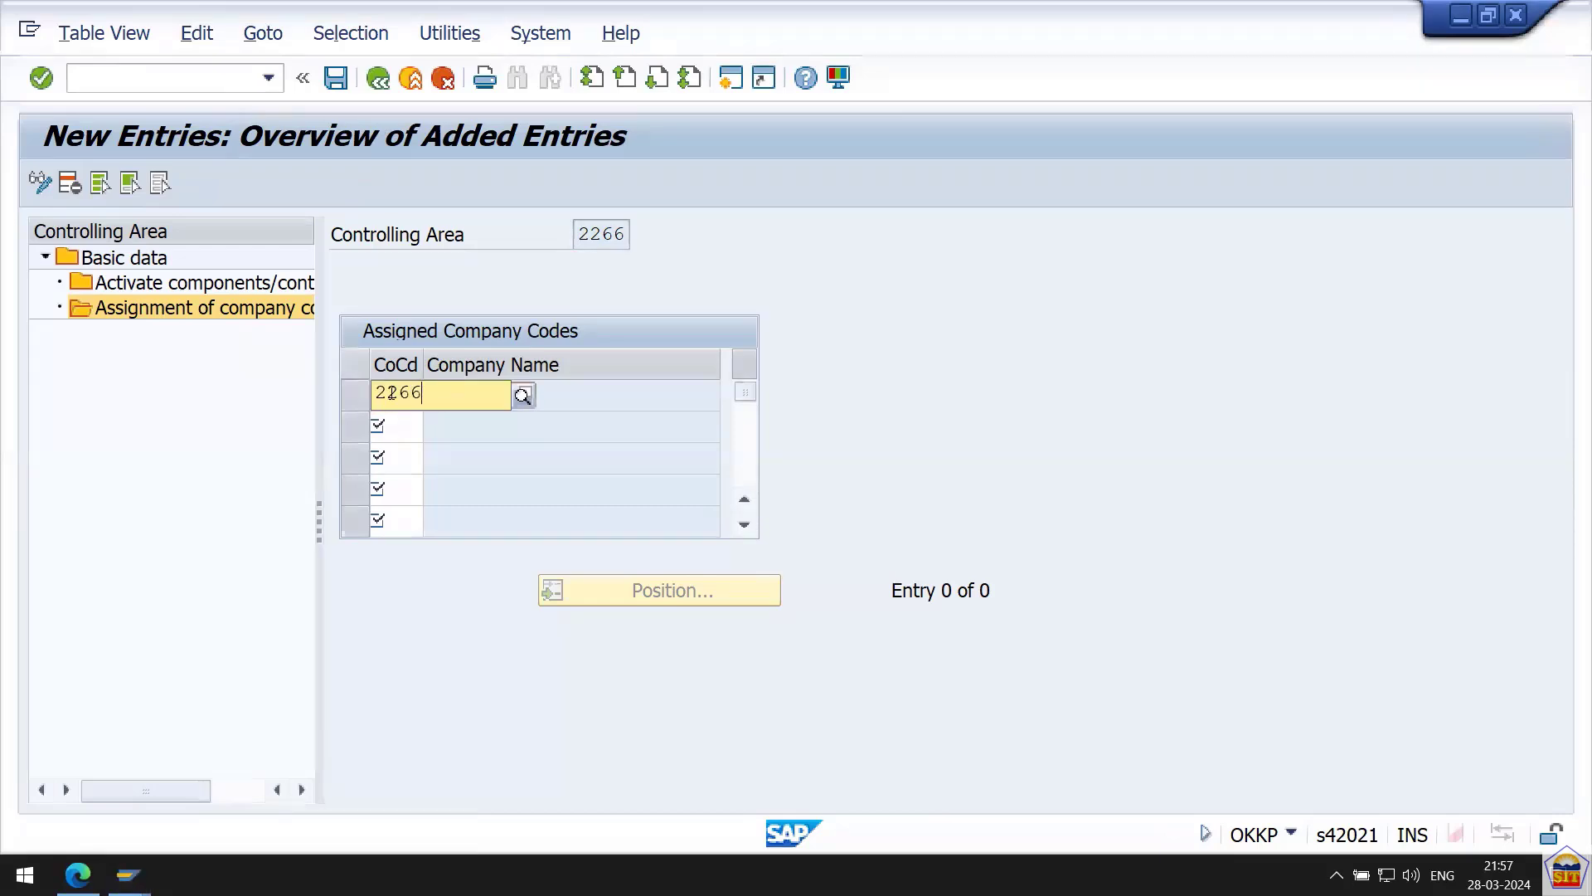
pyautogui.press('Down')
pyautogui.press('Return')
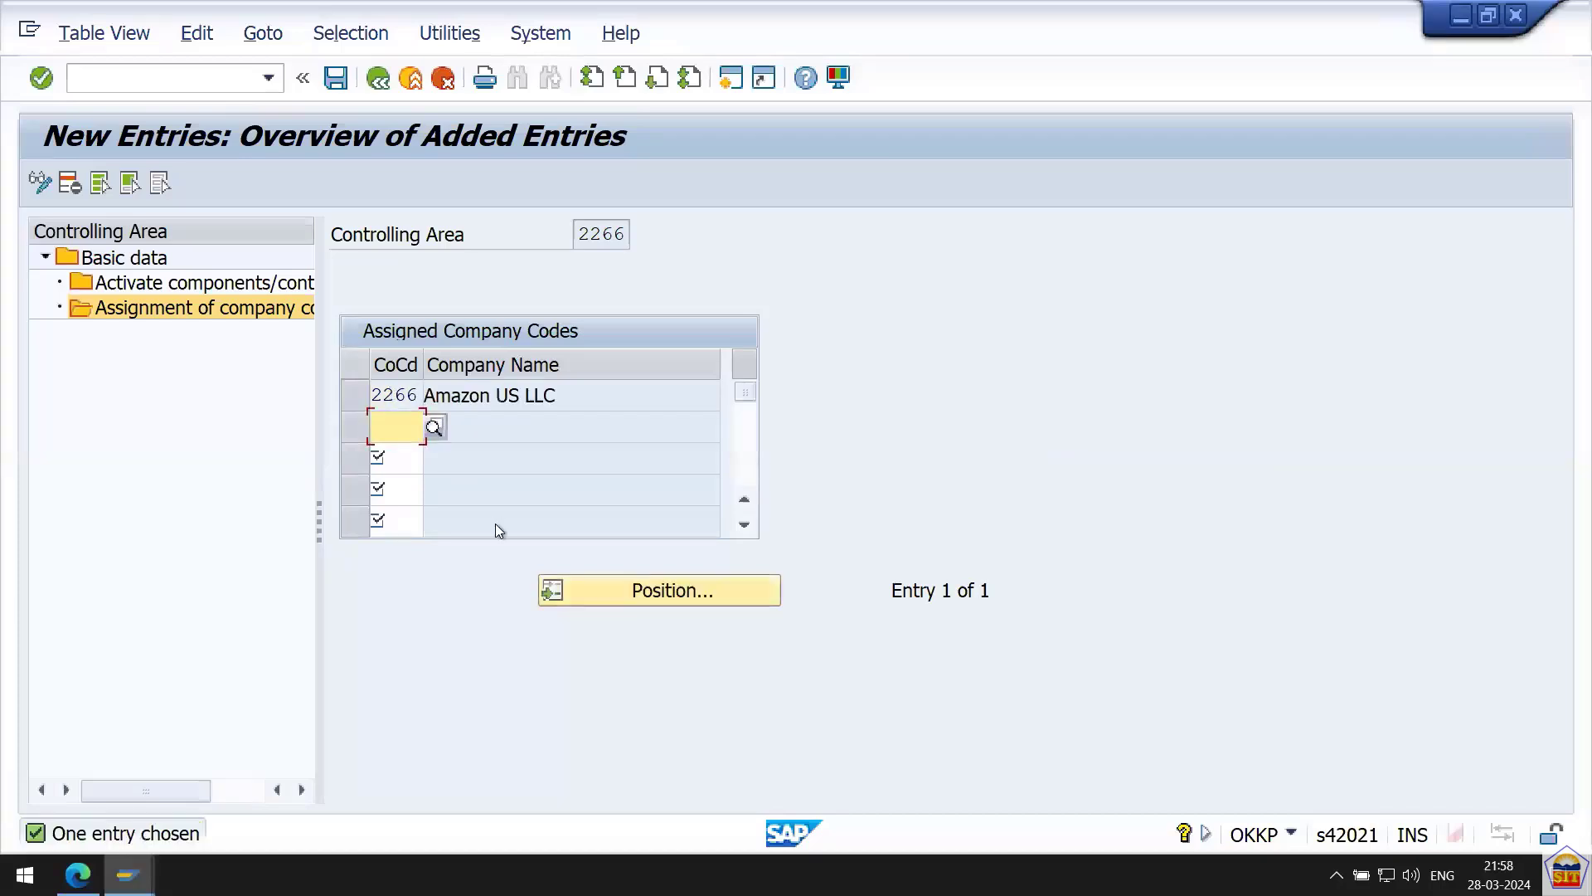
pyautogui.hotkey('ctrl', 's')
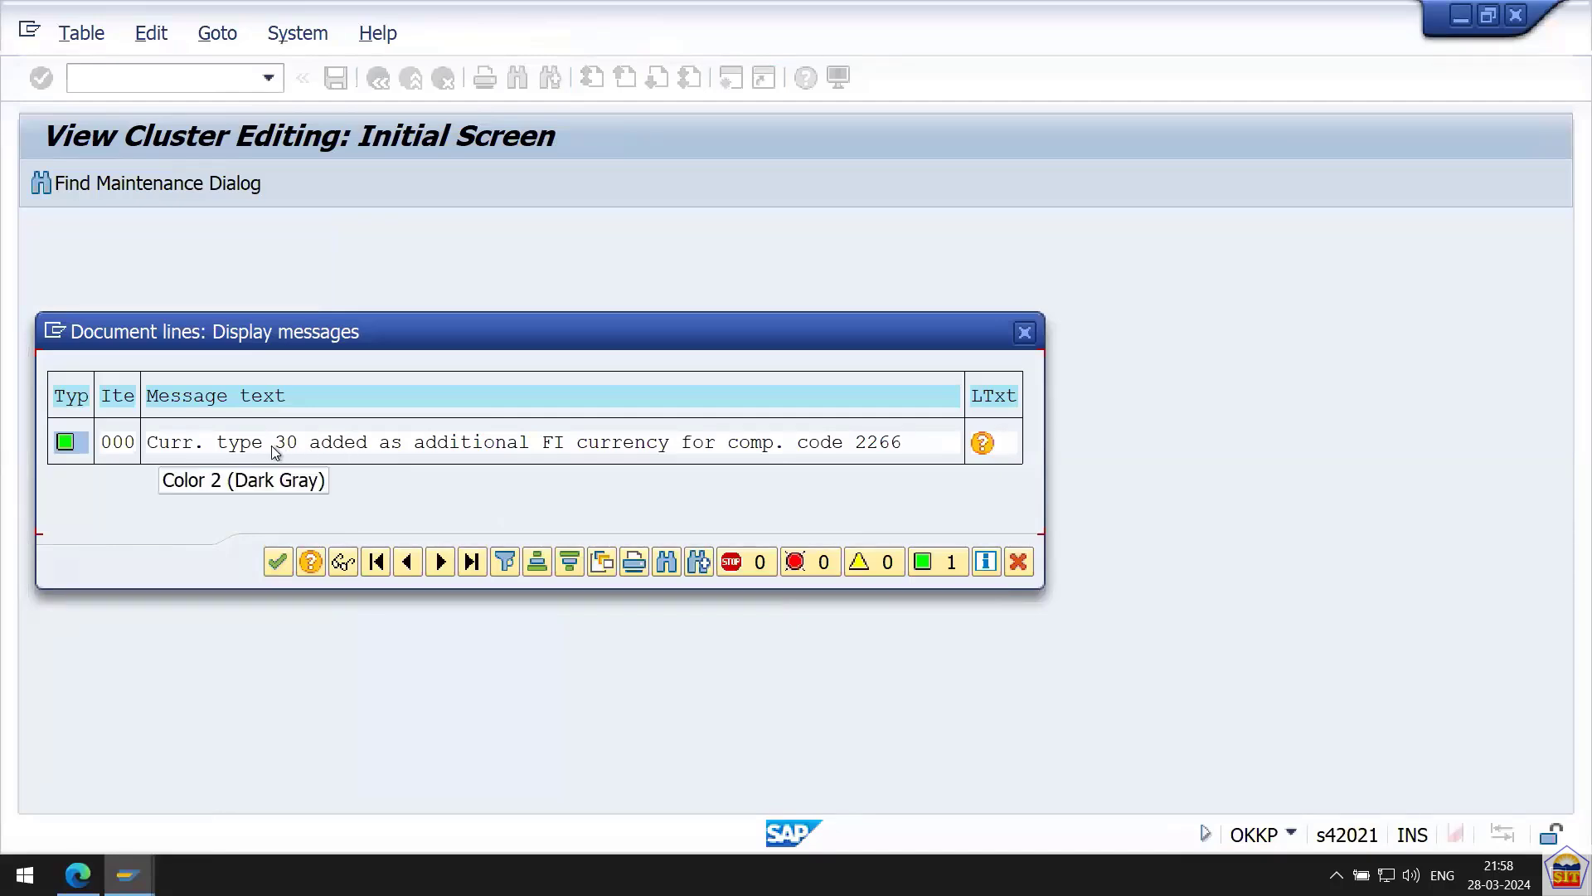
pyautogui.doubleClick(626, 446)
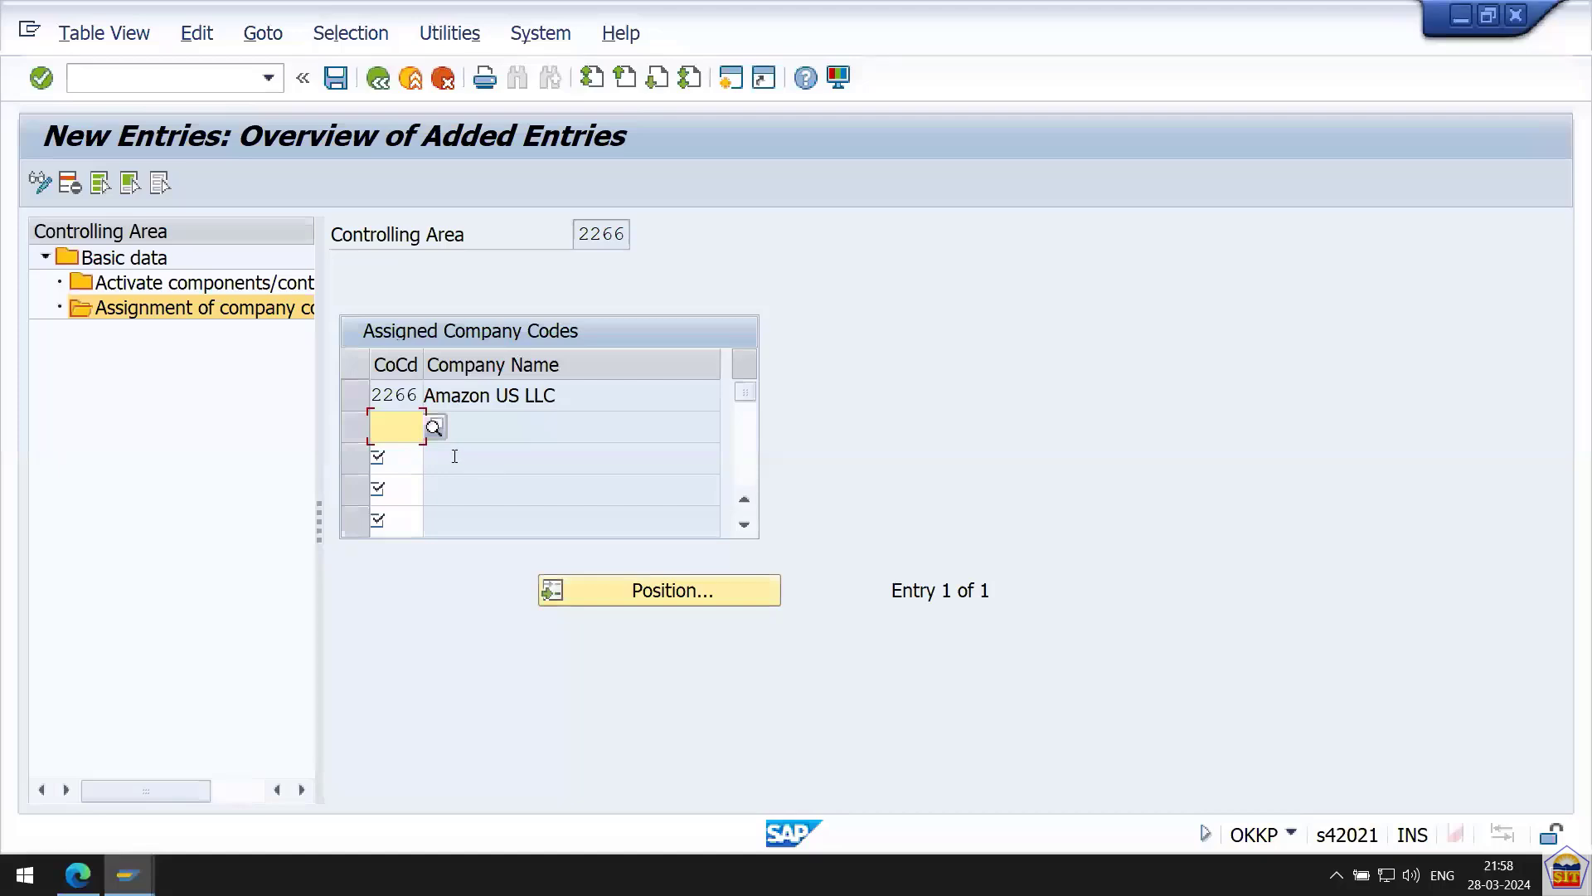
# Add fiscal year 2024 with Cost Centers and Order Management set to Component active.
pyautogui.doubleClick(154, 286)
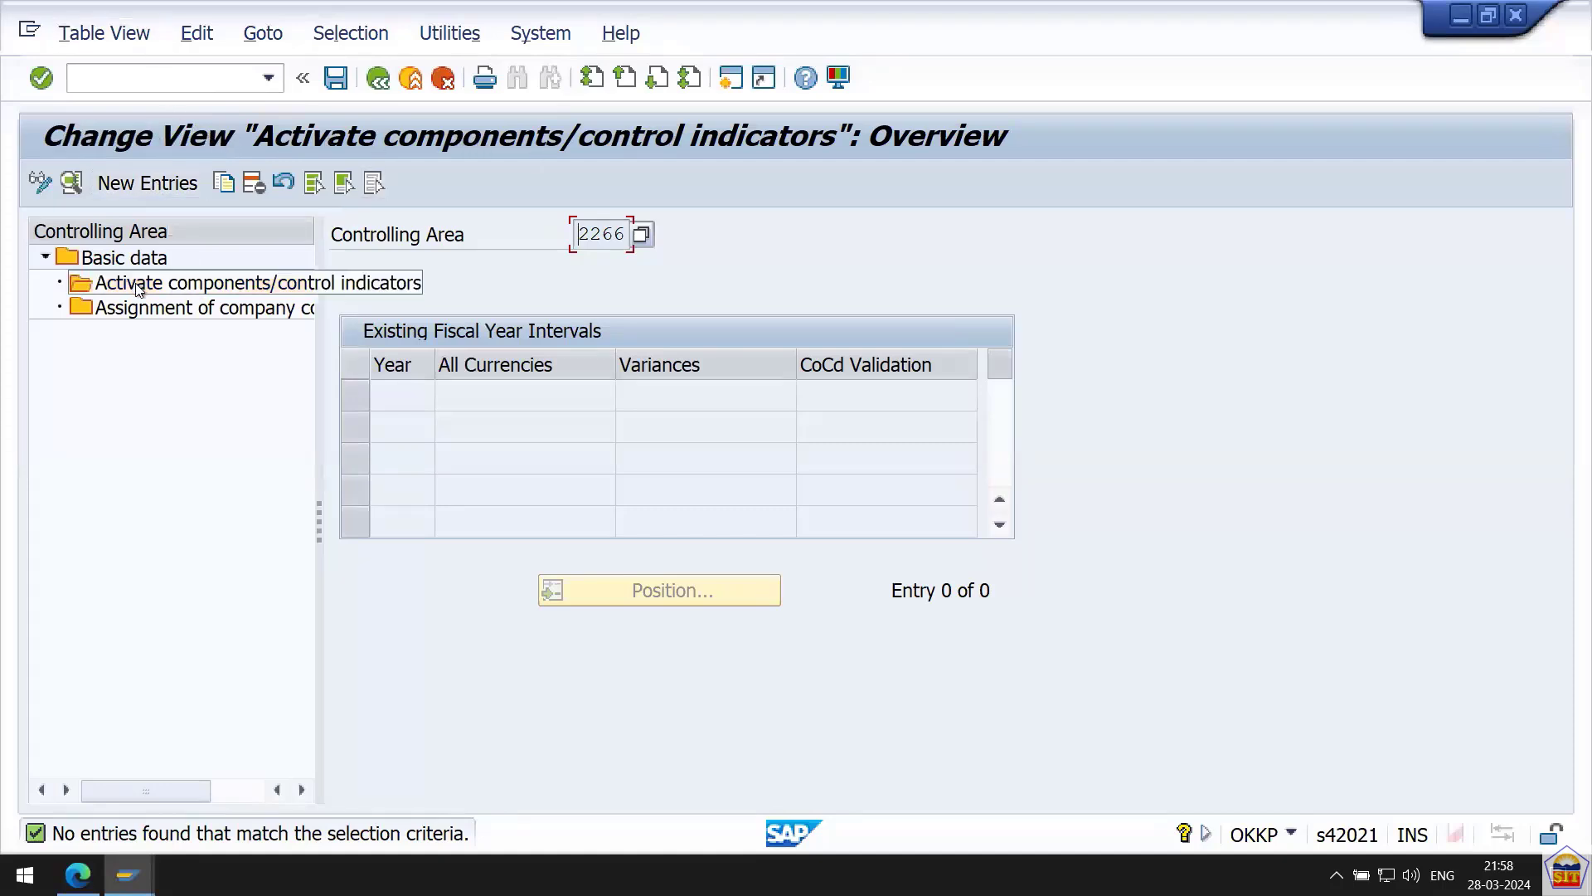
pyautogui.click(139, 184)
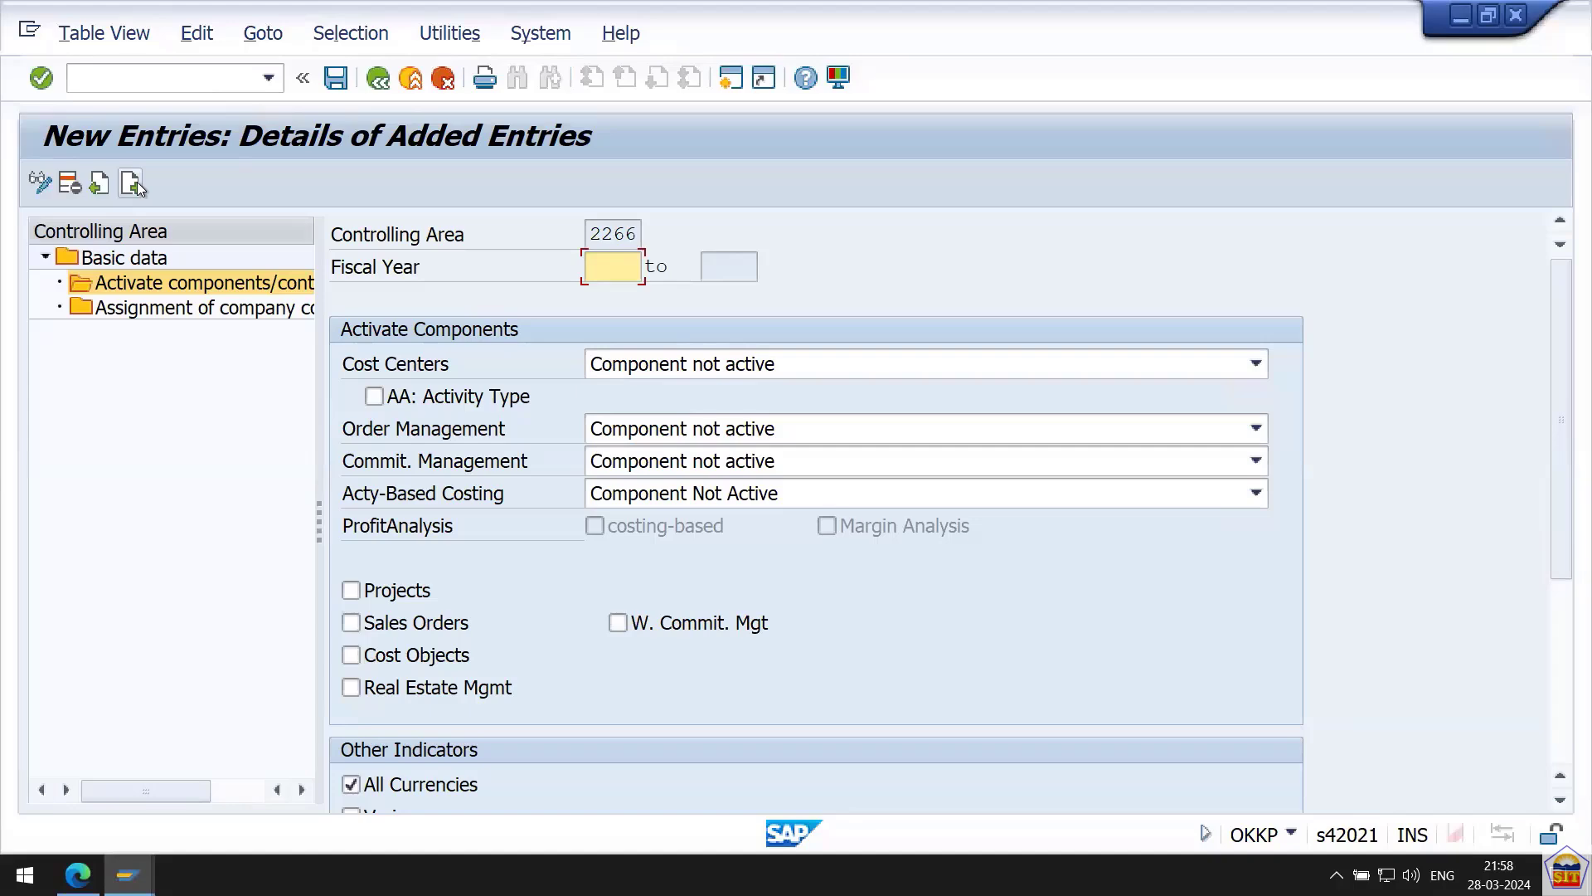
pyautogui.write('2024')
pyautogui.press('Tab')
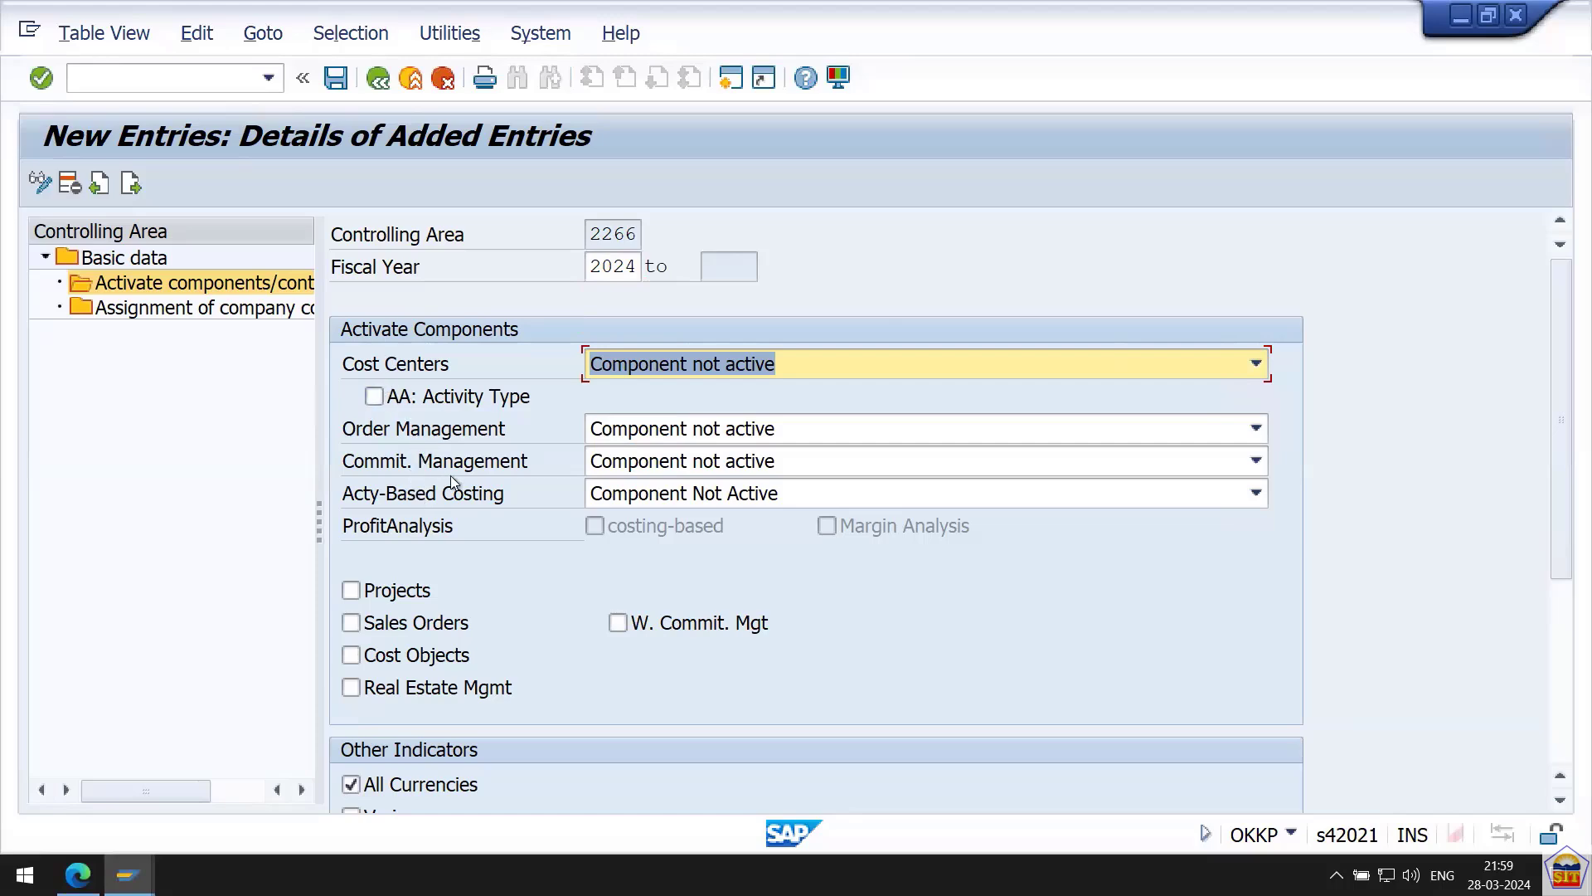
pyautogui.click(700, 365)
pyautogui.click(699, 416)
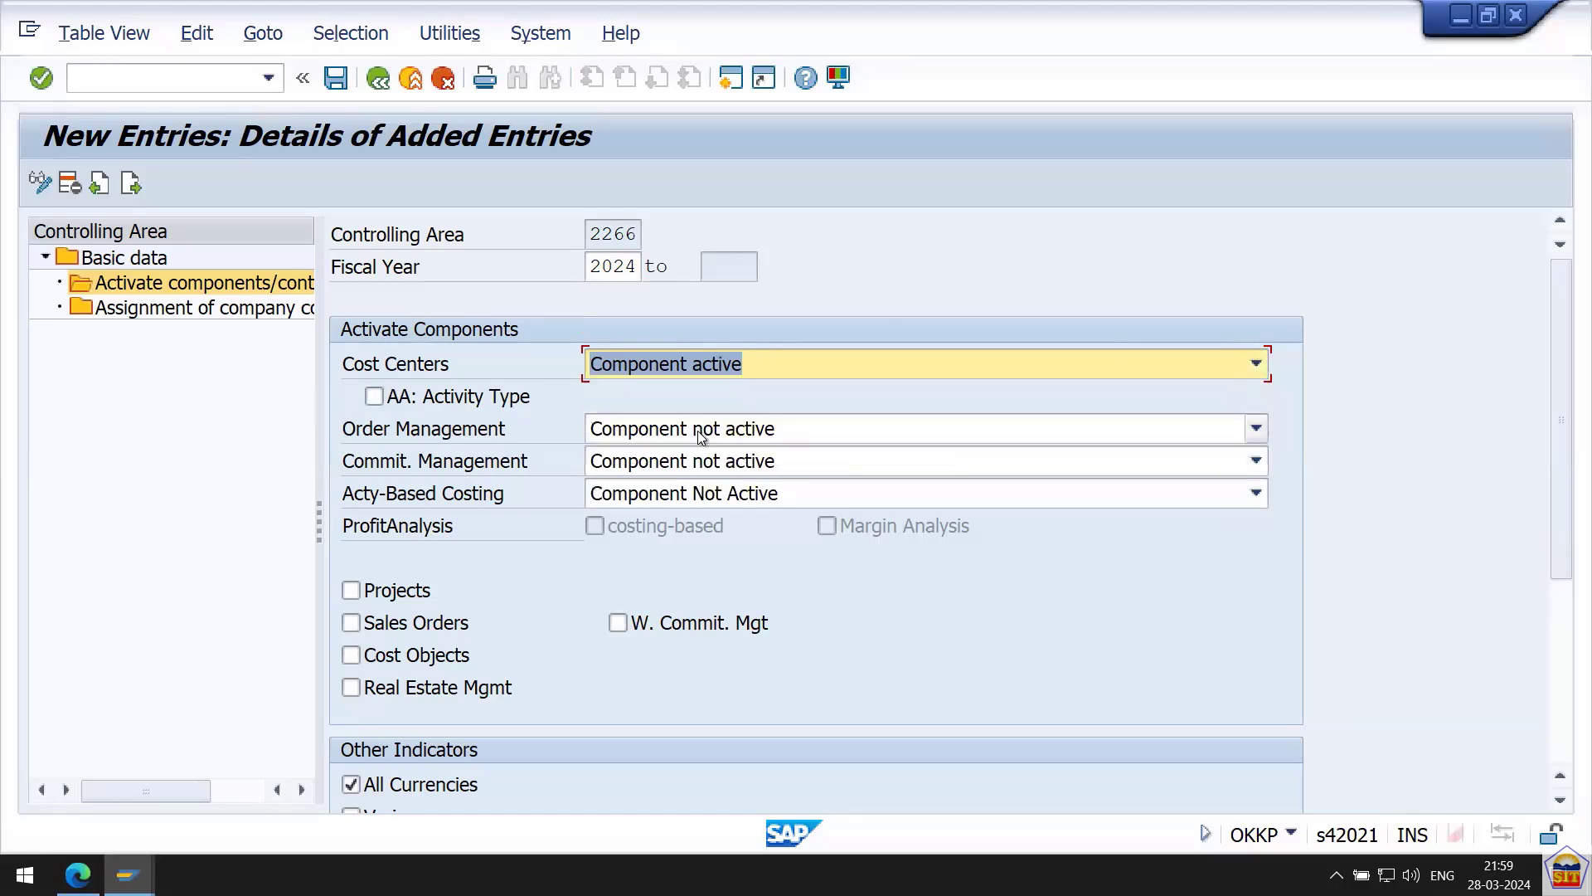
pyautogui.click(695, 430)
pyautogui.click(680, 480)
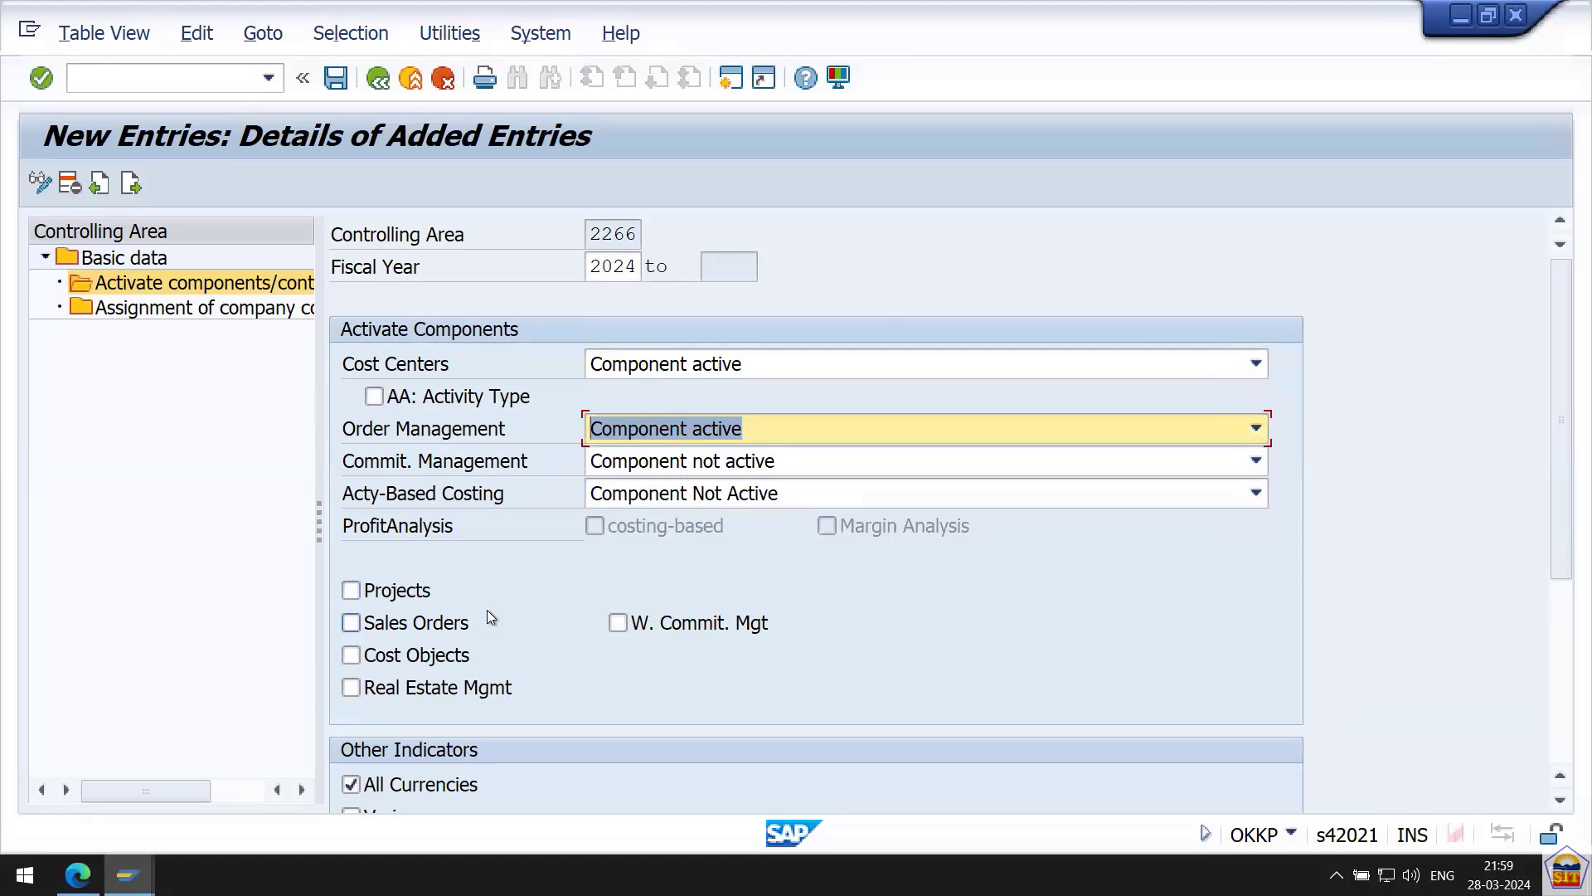
# Save the component settings, acknowledge the notices, and return to the basic data screen.
pyautogui.hotkey('ctrl', 's')
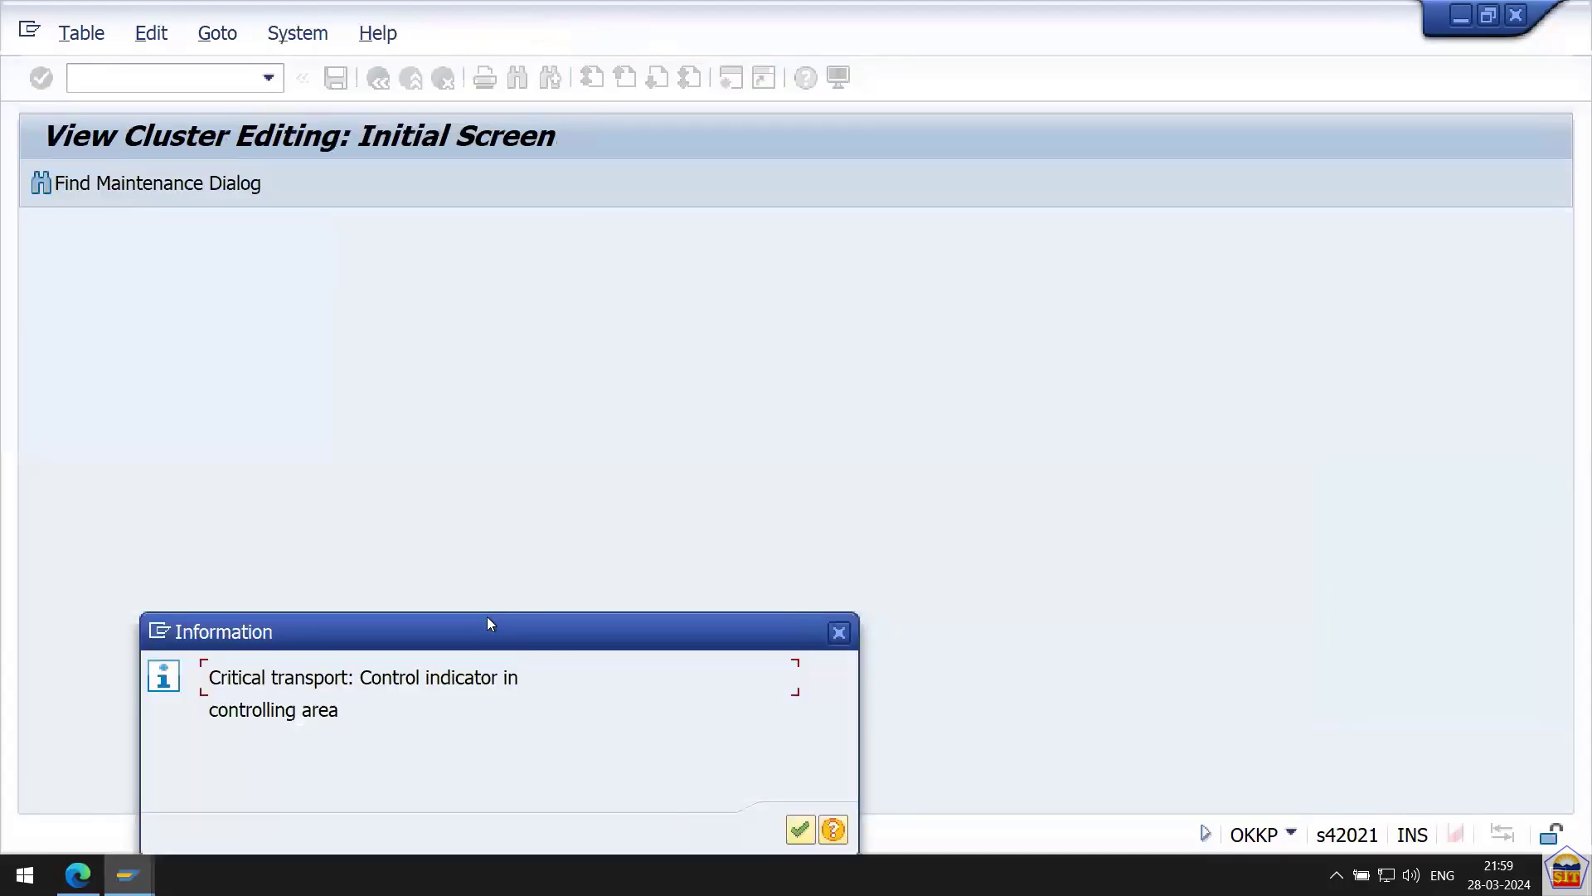
pyautogui.moveTo(487, 623); pyautogui.dragTo(491, 329)
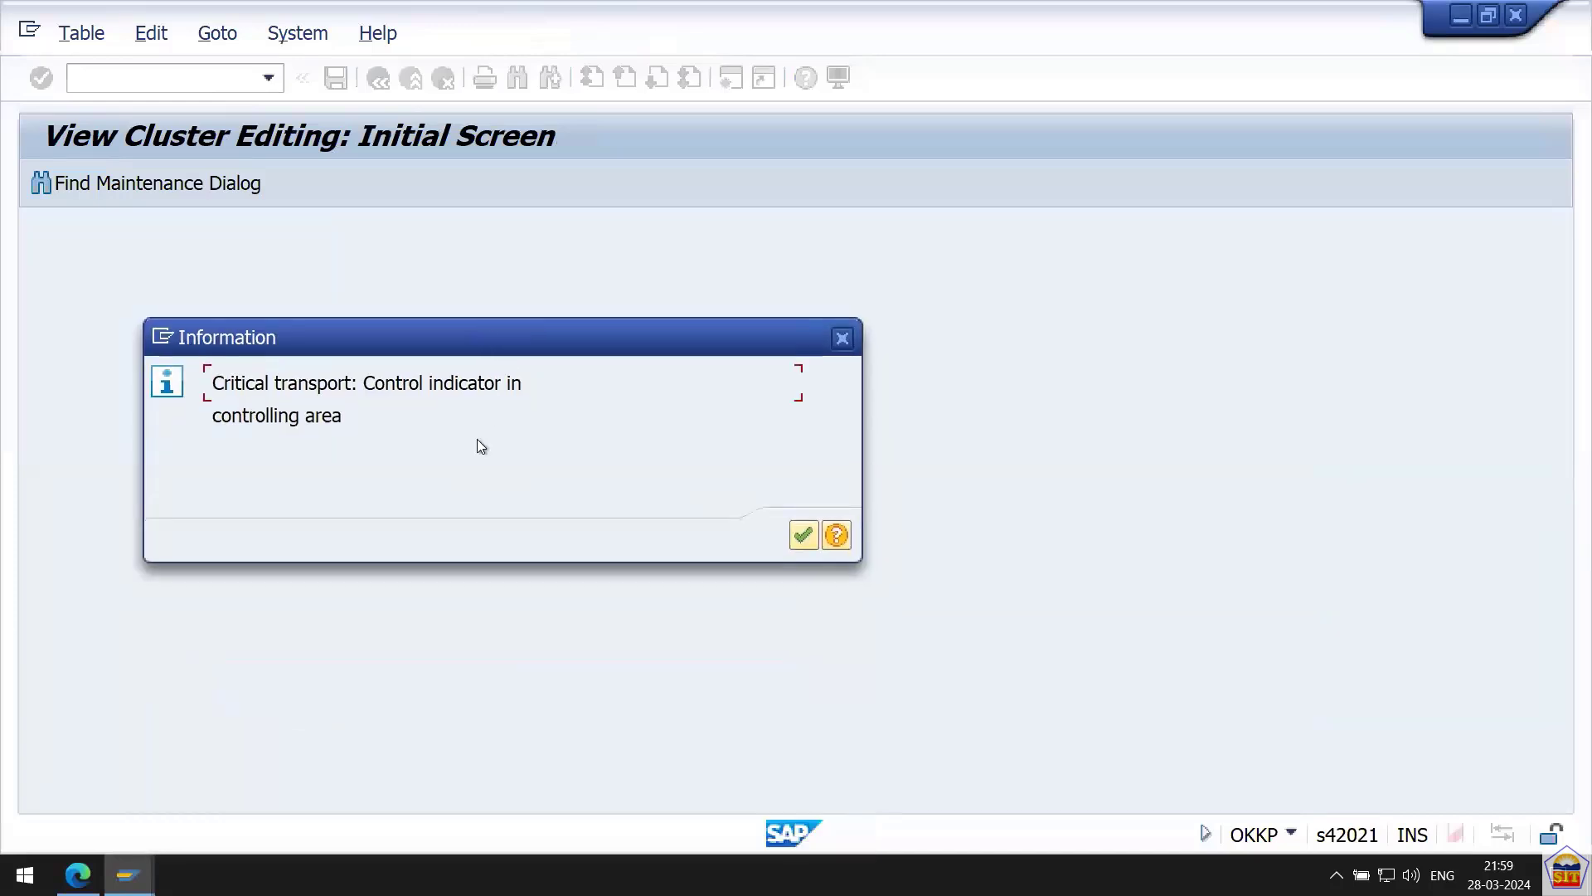
pyautogui.press('Return')
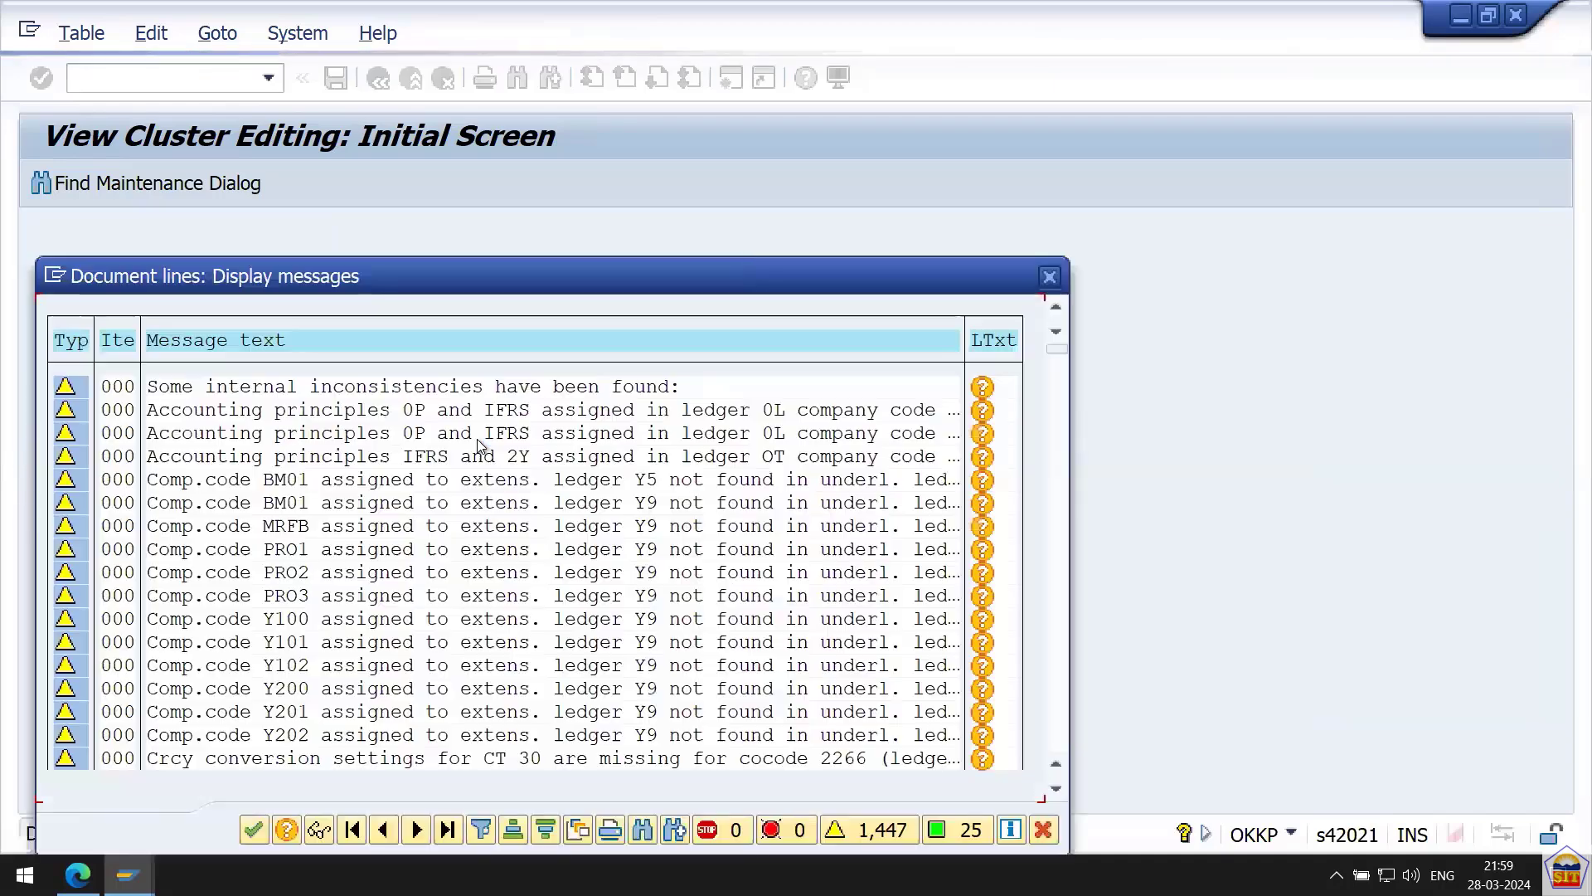
pyautogui.press('Return')
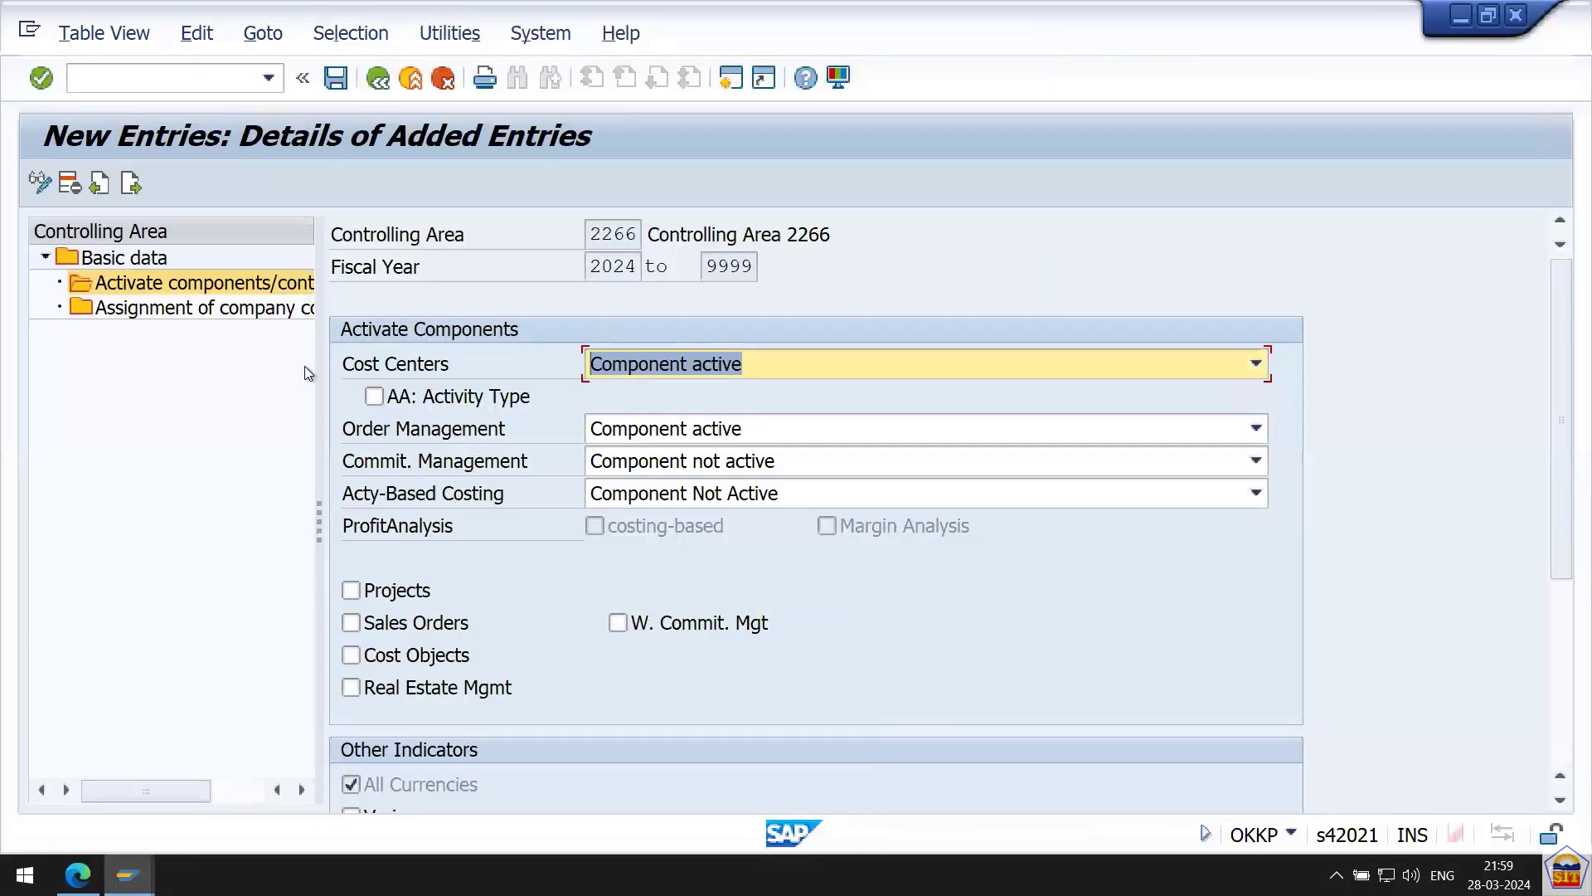
pyautogui.click(379, 83)
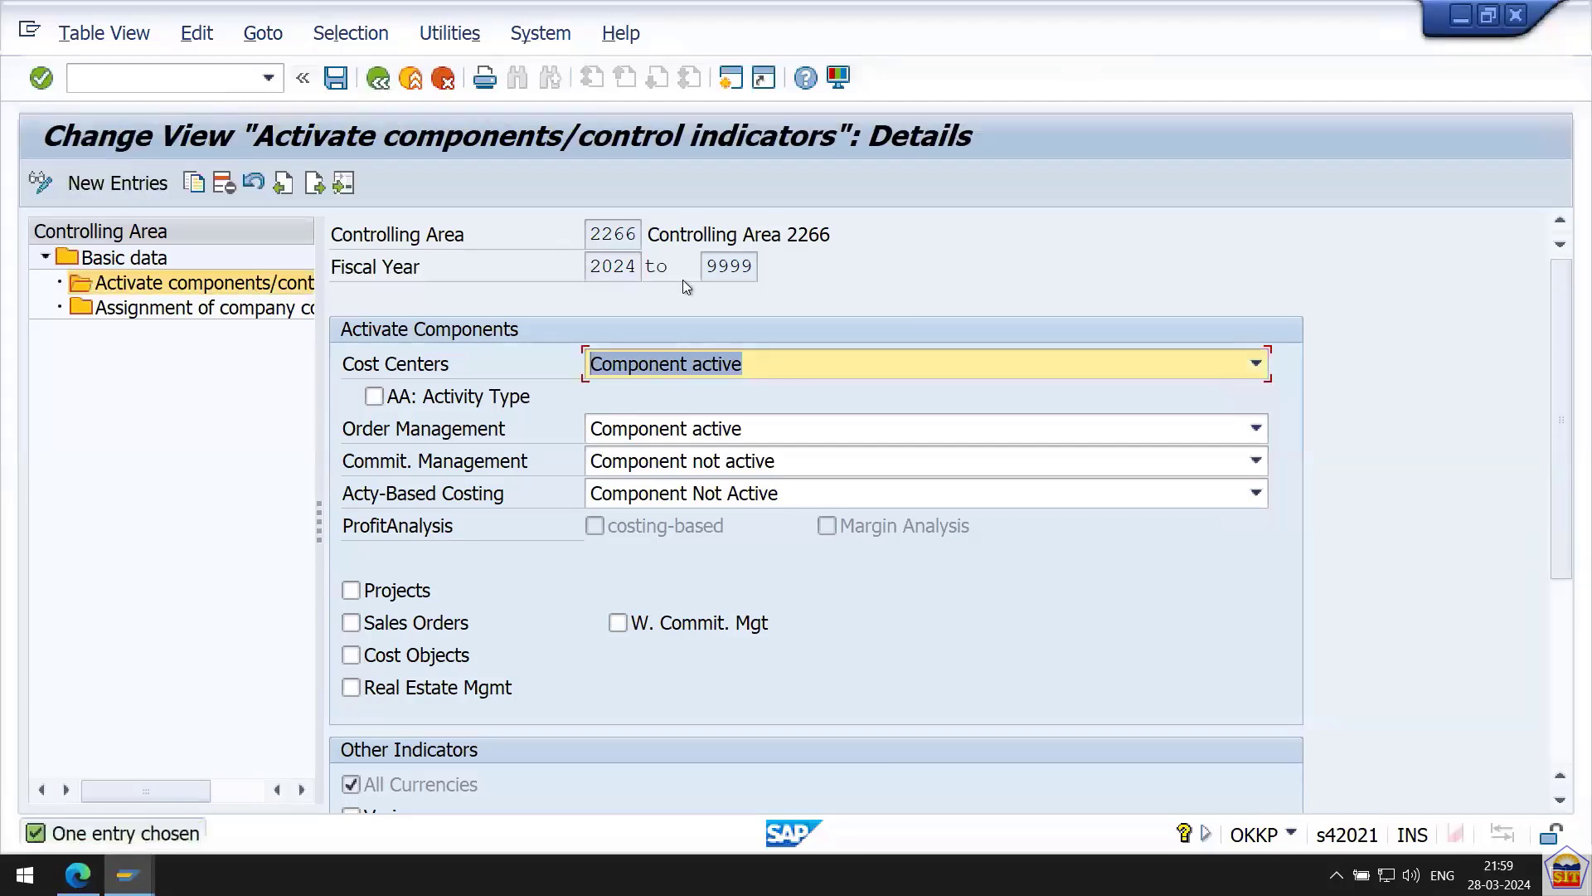
pyautogui.moveTo(709, 269); pyautogui.dragTo(824, 279)
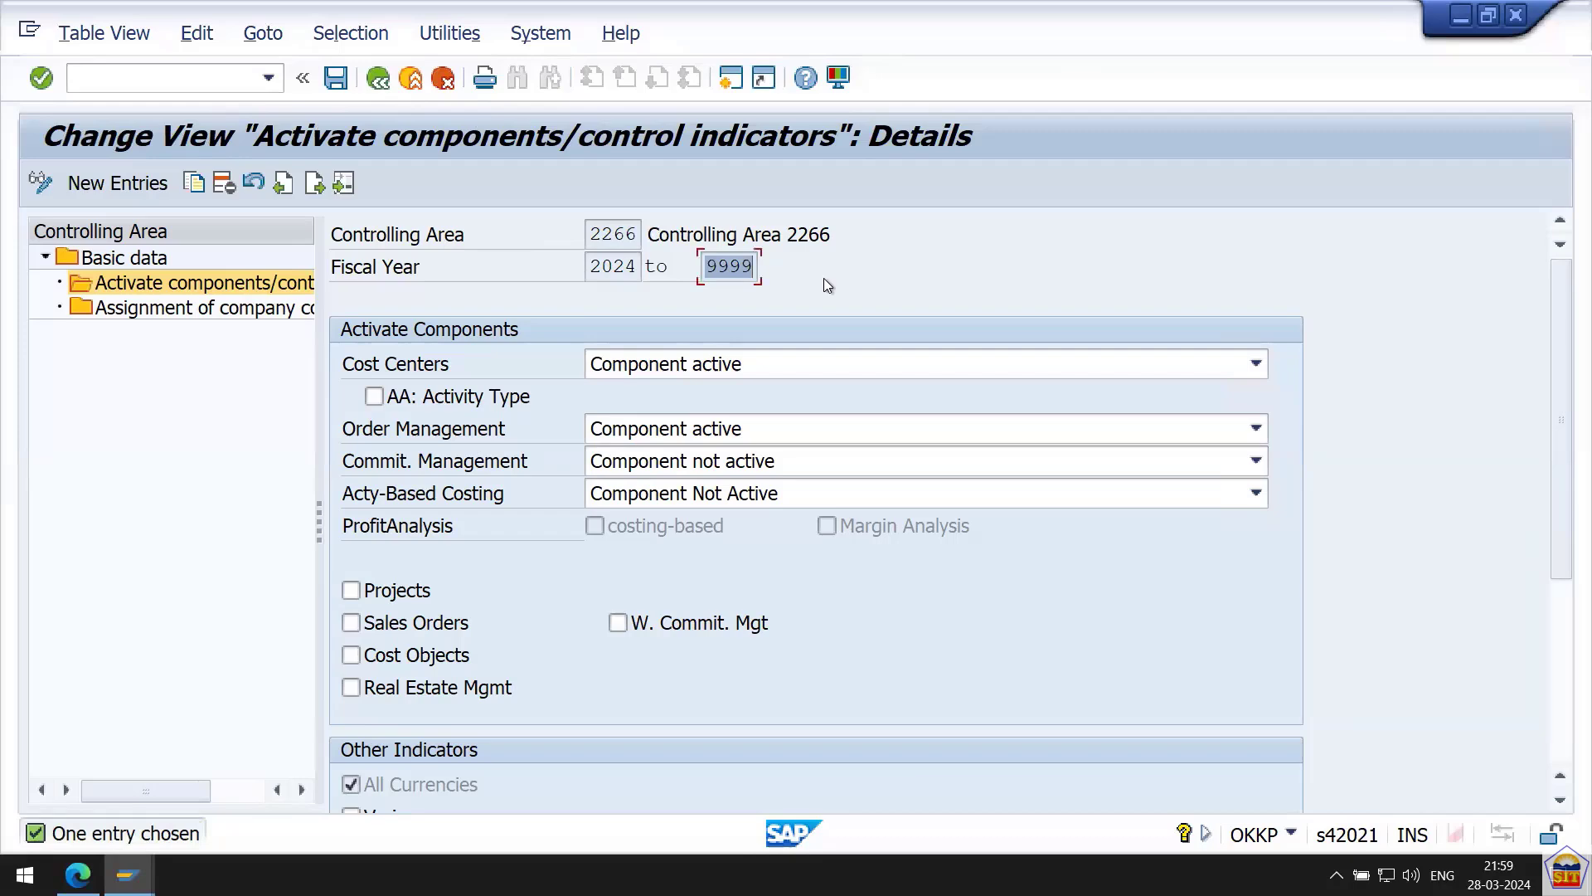
pyautogui.click(379, 80)
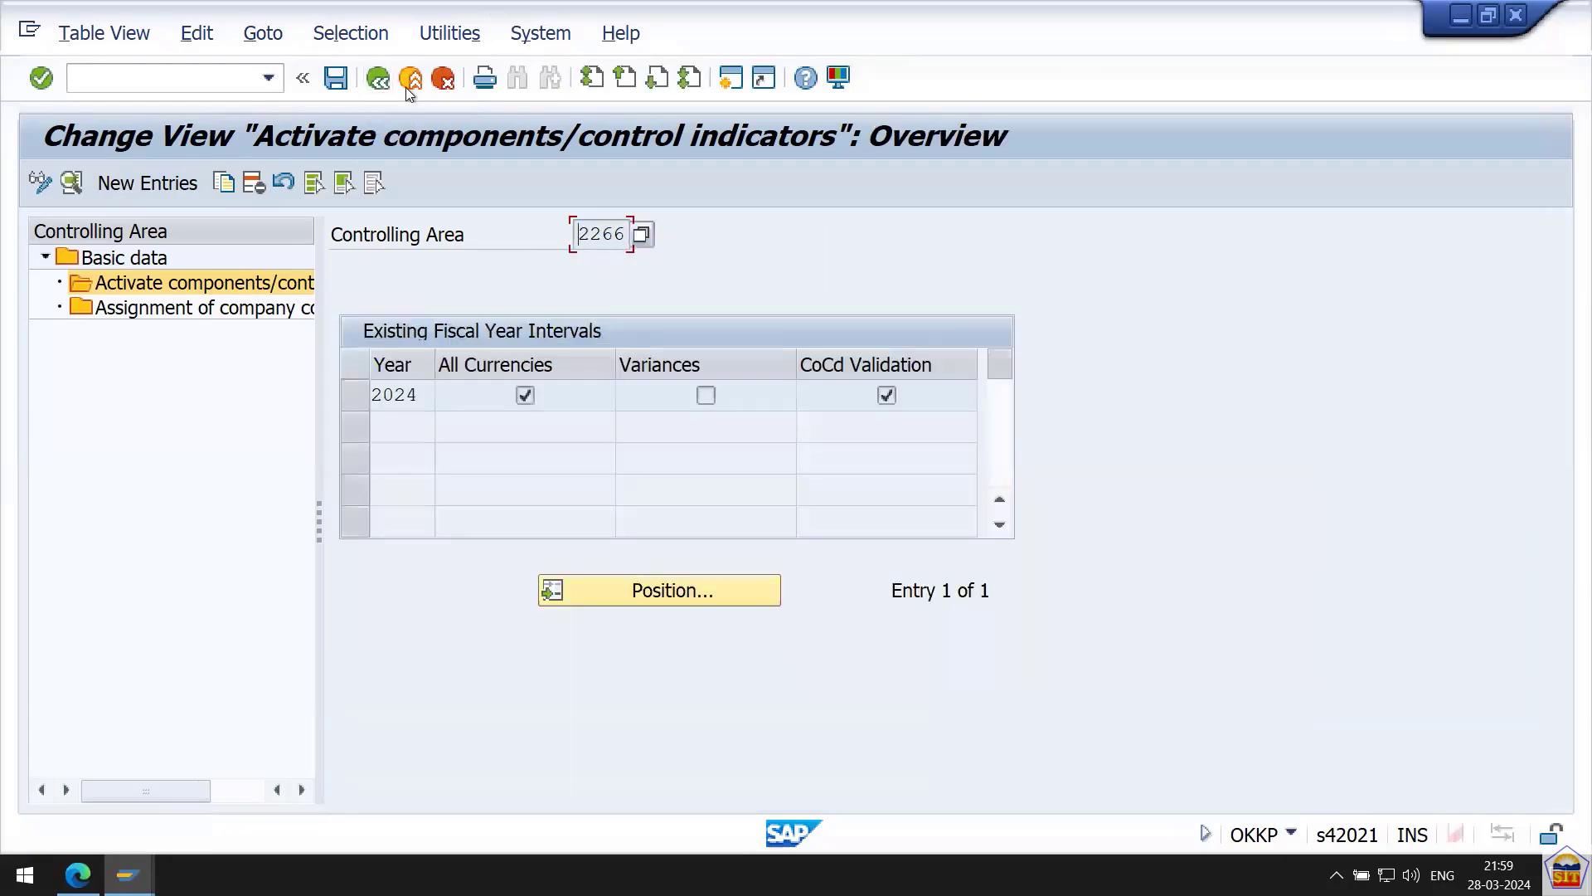
pyautogui.click(379, 80)
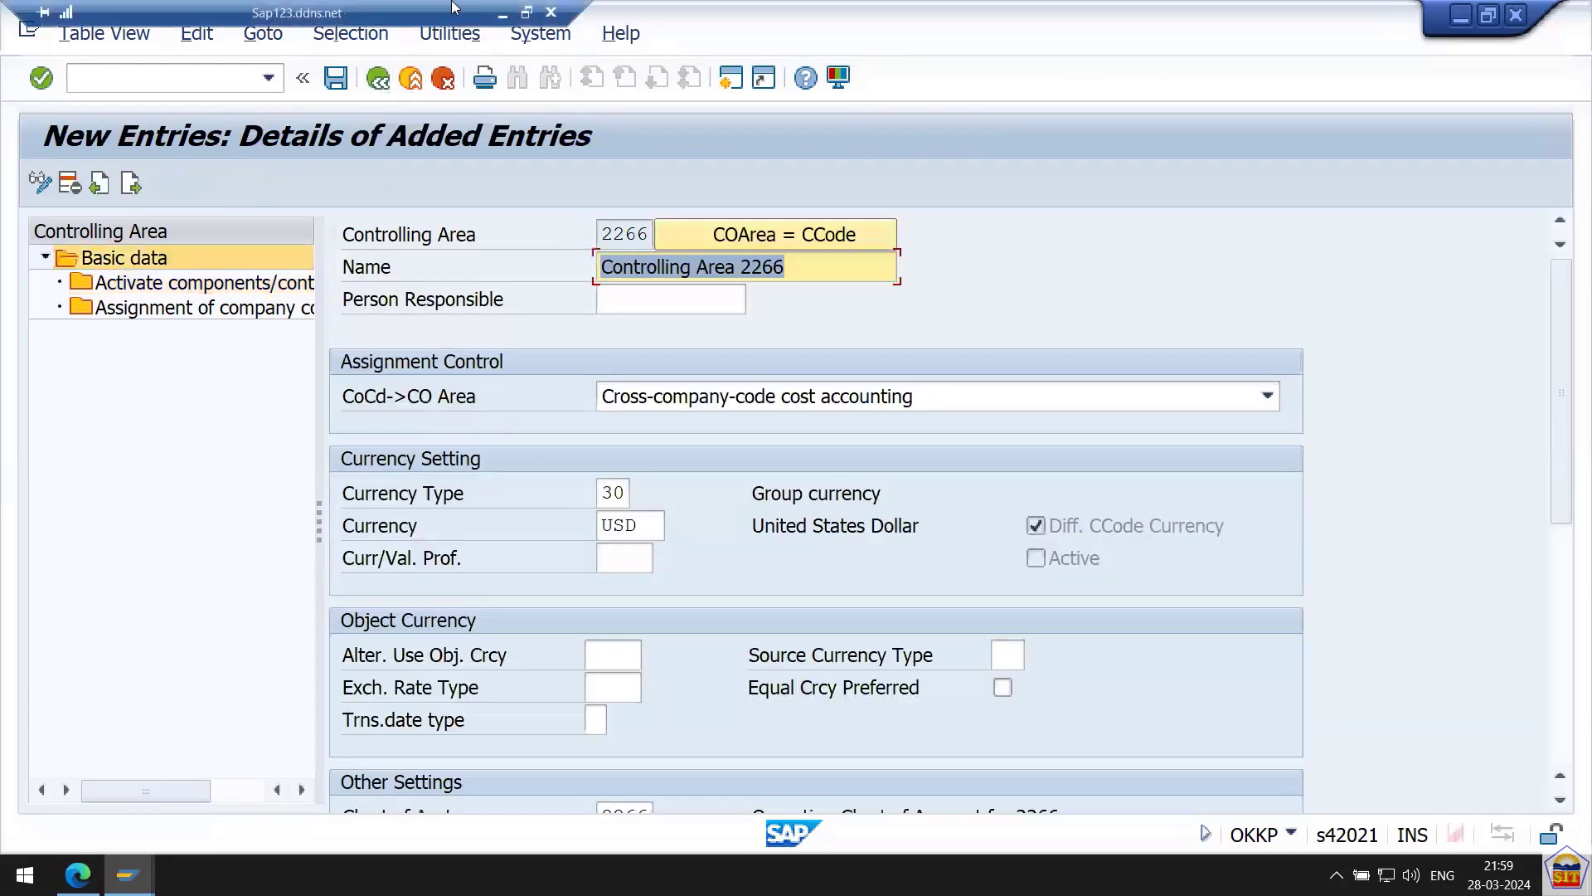
# Read Step 11 in the Word notes and select the KANK transaction code before returning to SAP.
pyautogui.click(502, 14)
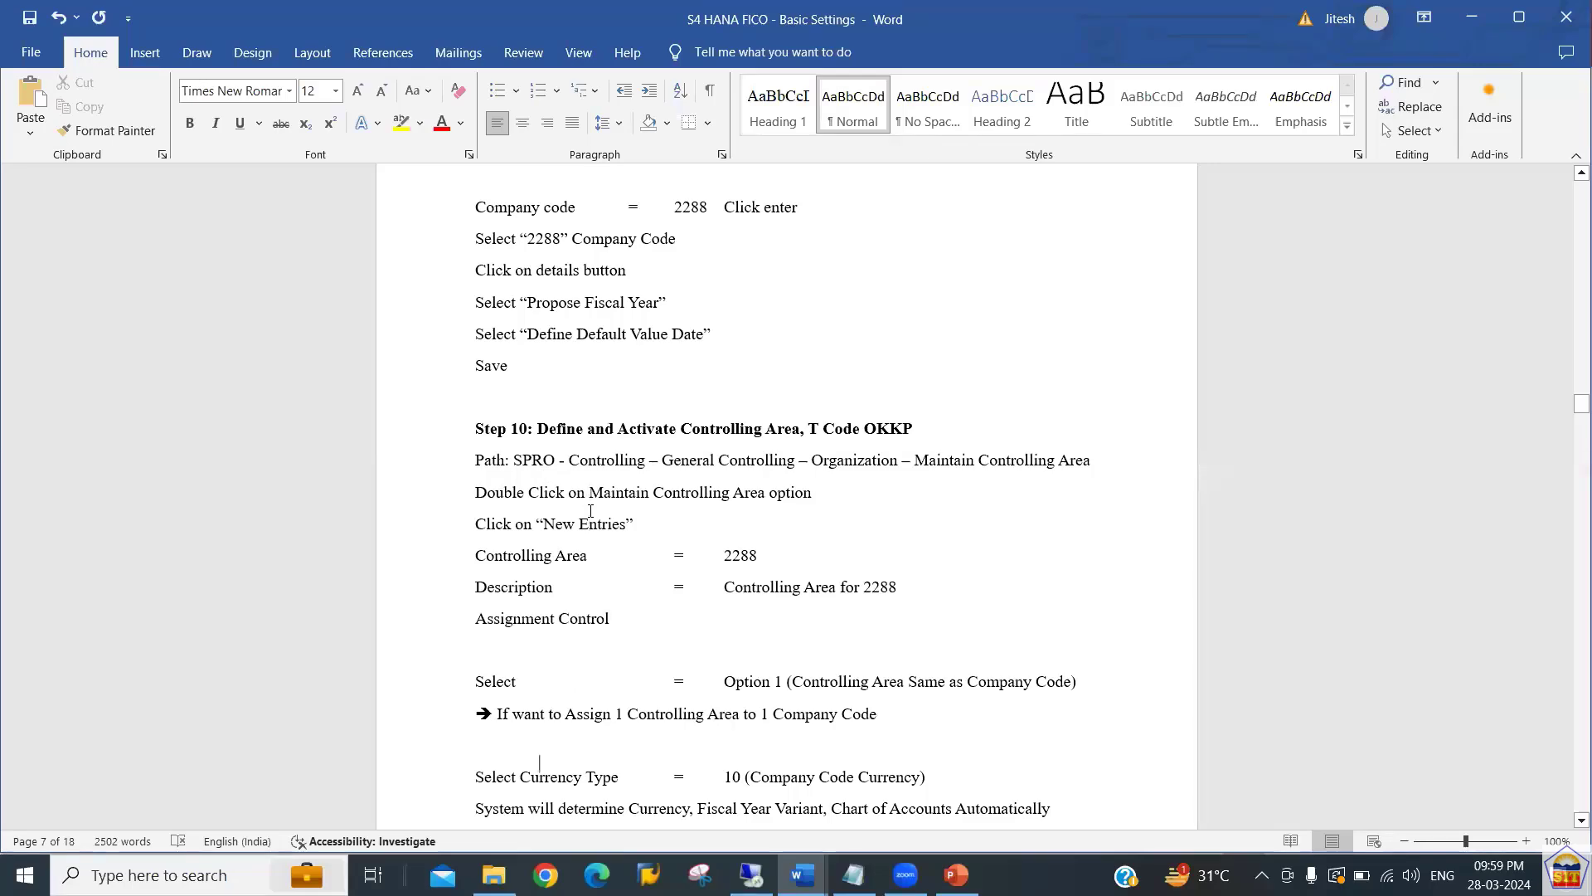
pyautogui.scroll(-10, 590, 512)
pyautogui.scroll(-6, 590, 515)
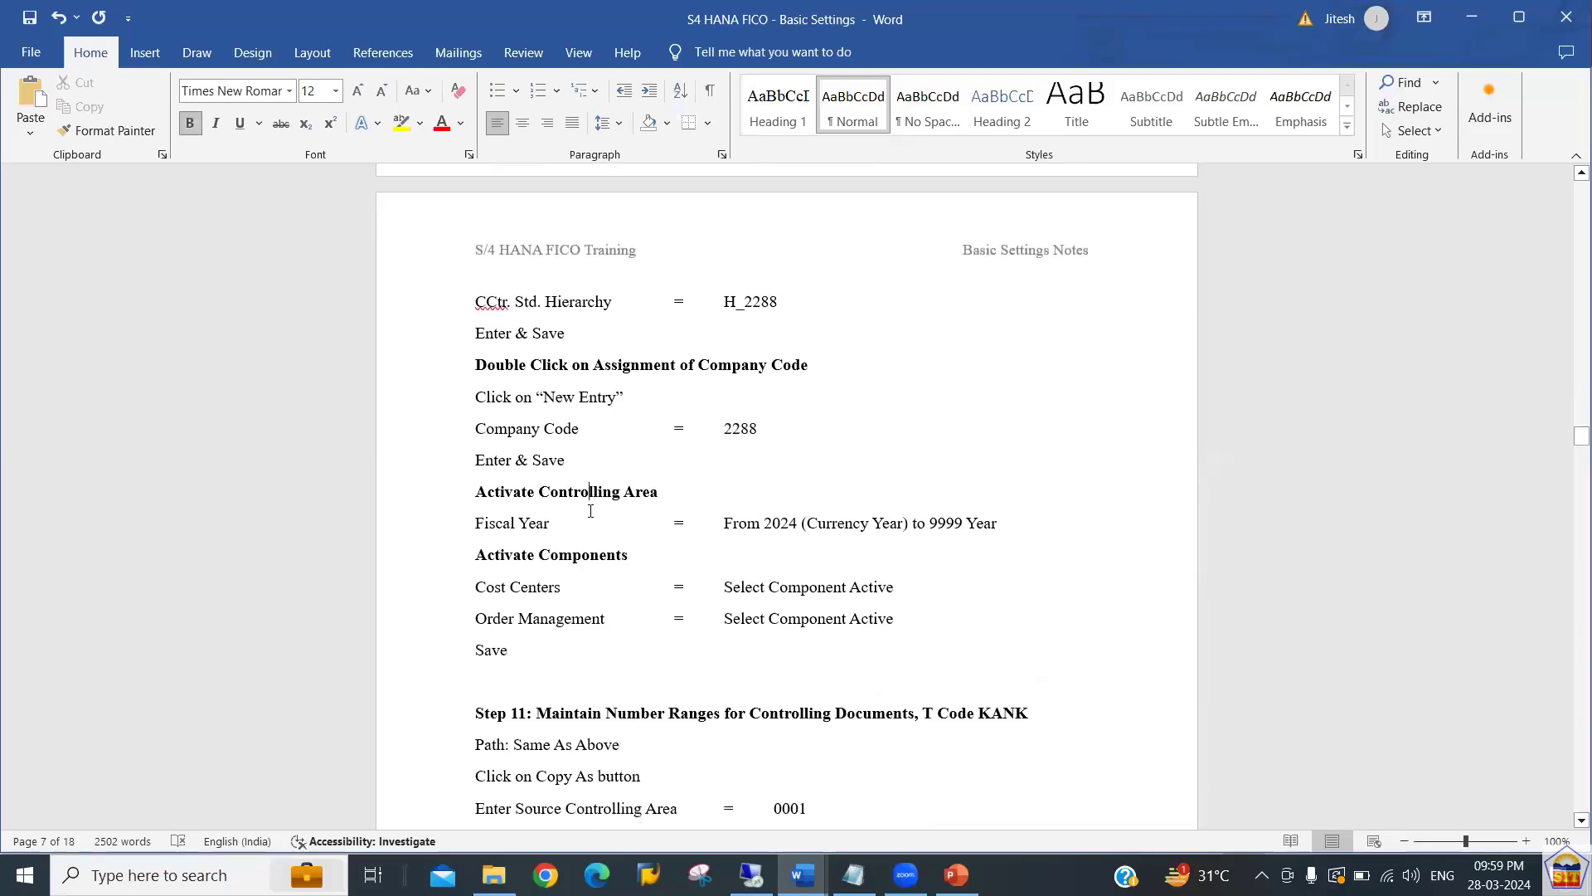
pyautogui.scroll(-4, 591, 512)
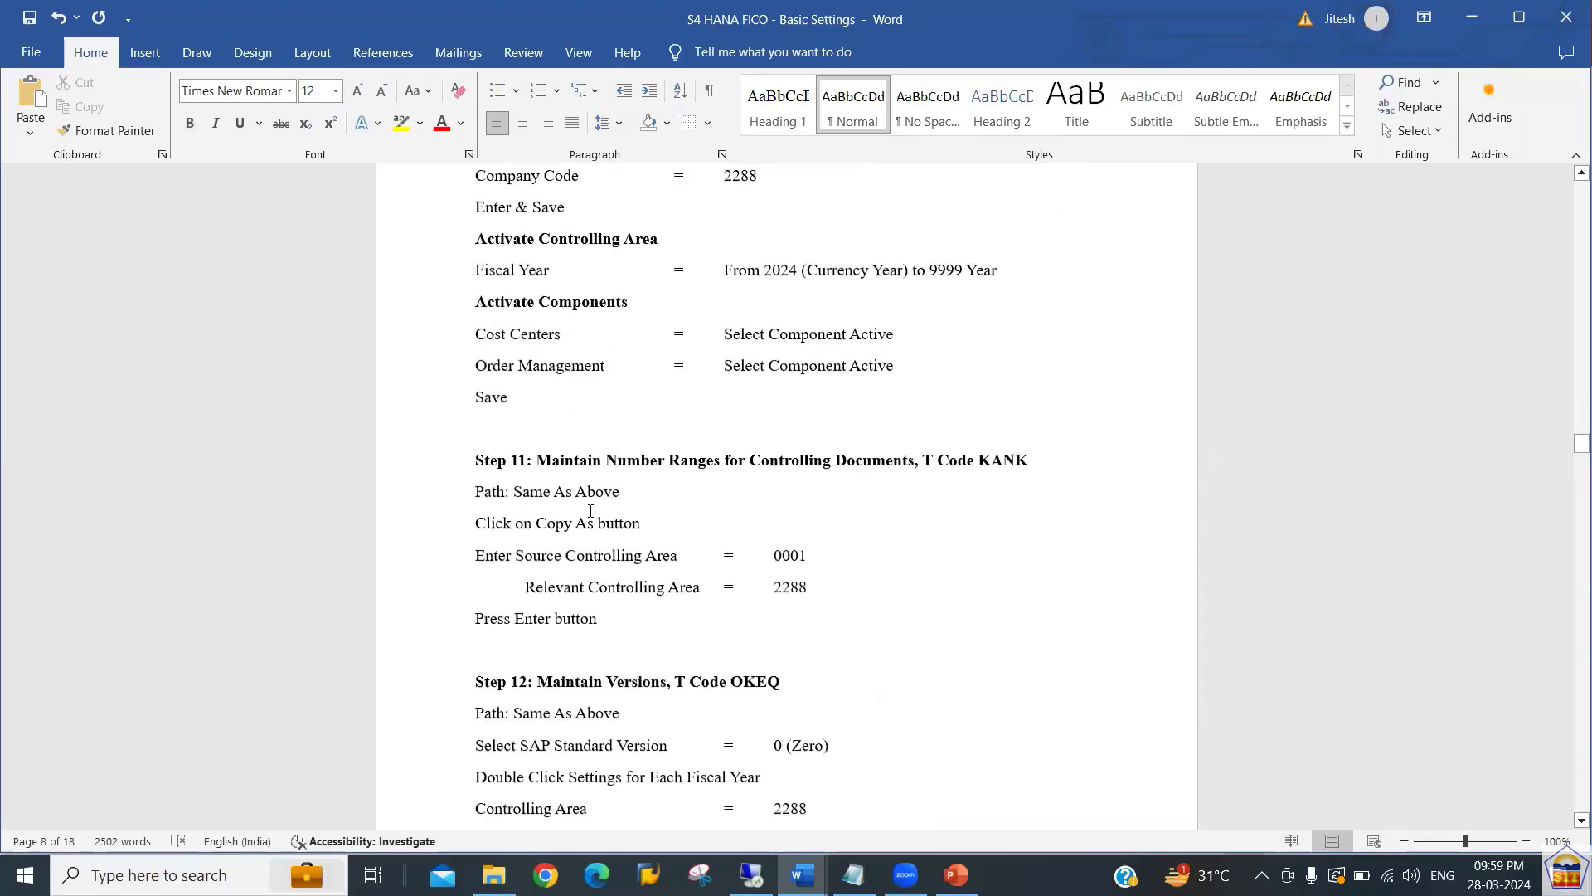
pyautogui.press('Up')
pyautogui.press('Up')
pyautogui.press('Up')
pyautogui.press('Up')
pyautogui.press('Up')
pyautogui.press('Up')
pyautogui.press('Up')
pyautogui.press('Up')
pyautogui.press('Up')
pyautogui.press('Up')
pyautogui.moveTo(538, 520); pyautogui.dragTo(723, 567)
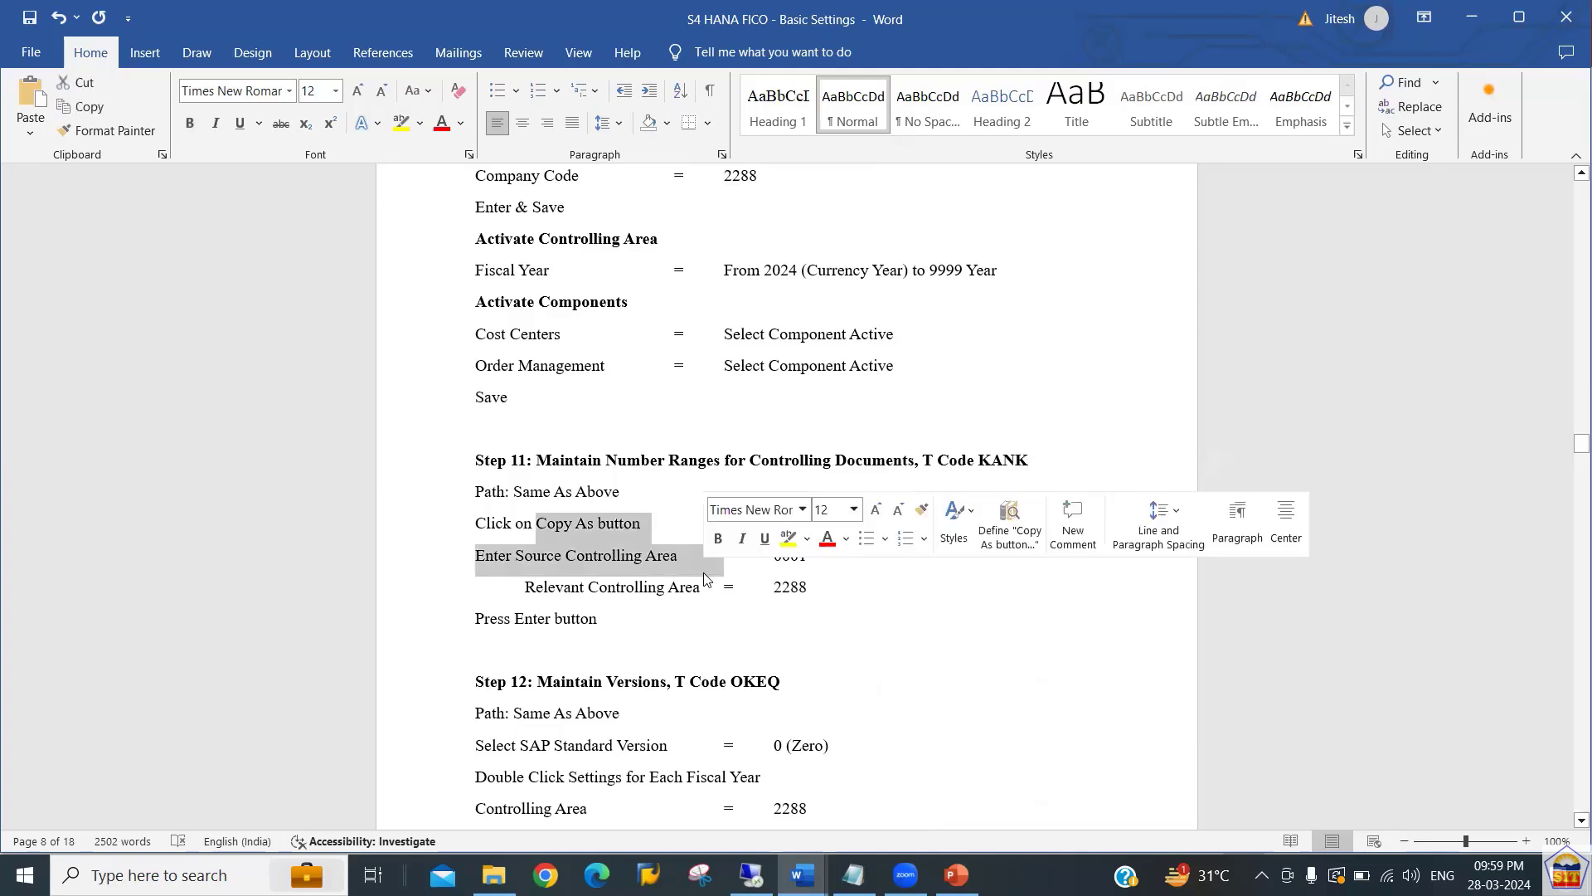
pyautogui.click(979, 461)
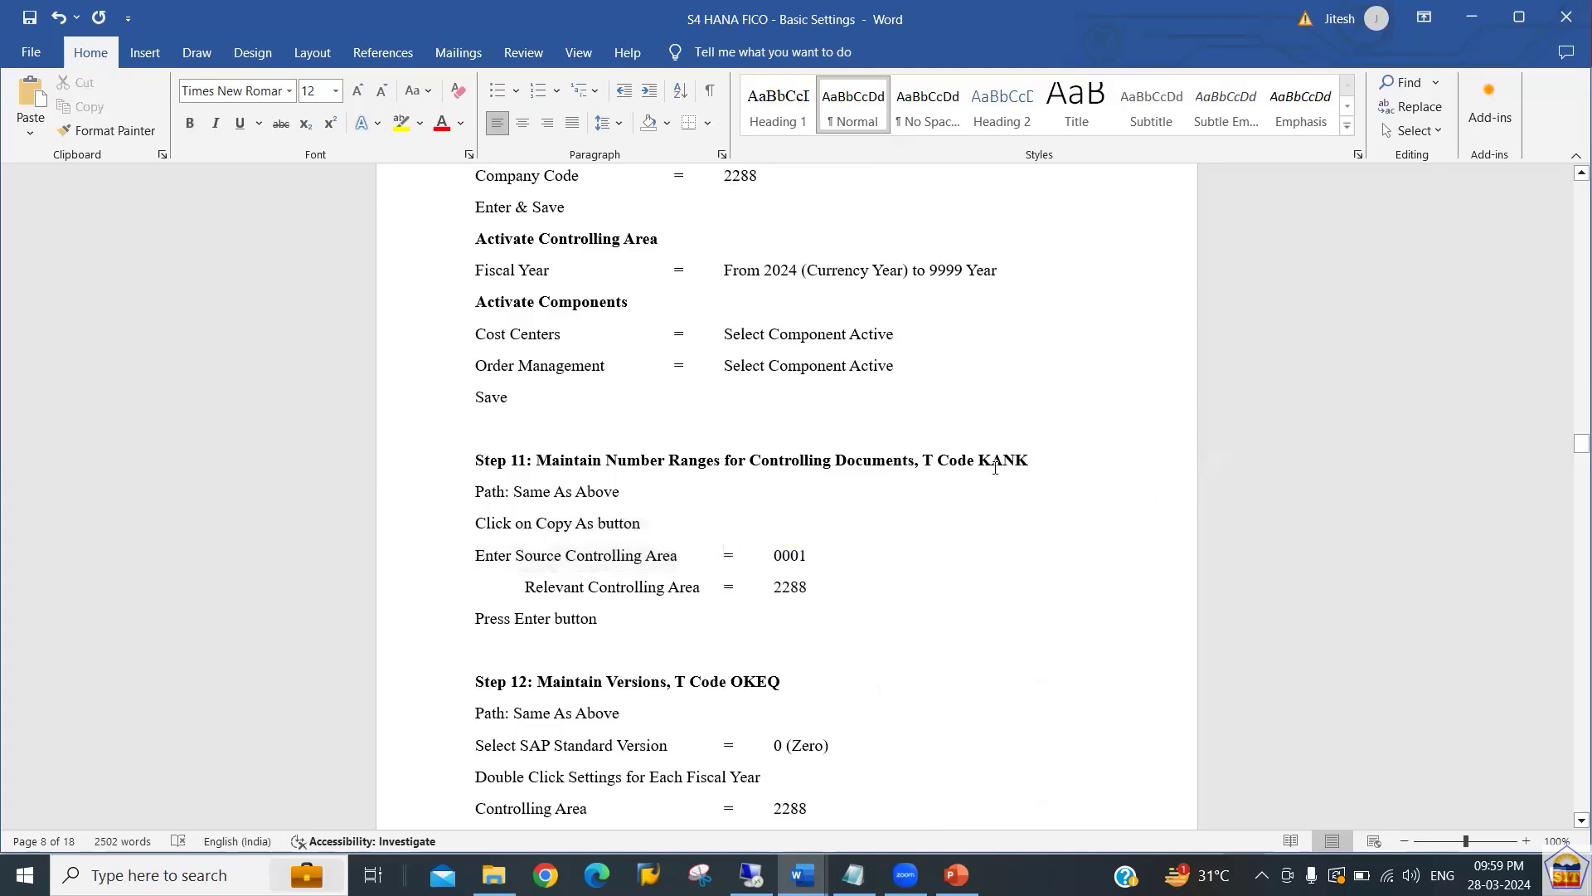
pyautogui.hotkey('shift', 'Right')
pyautogui.hotkey('shift', 'Right')
pyautogui.hotkey('shift', 'Right')
pyautogui.hotkey('shift', 'Right')
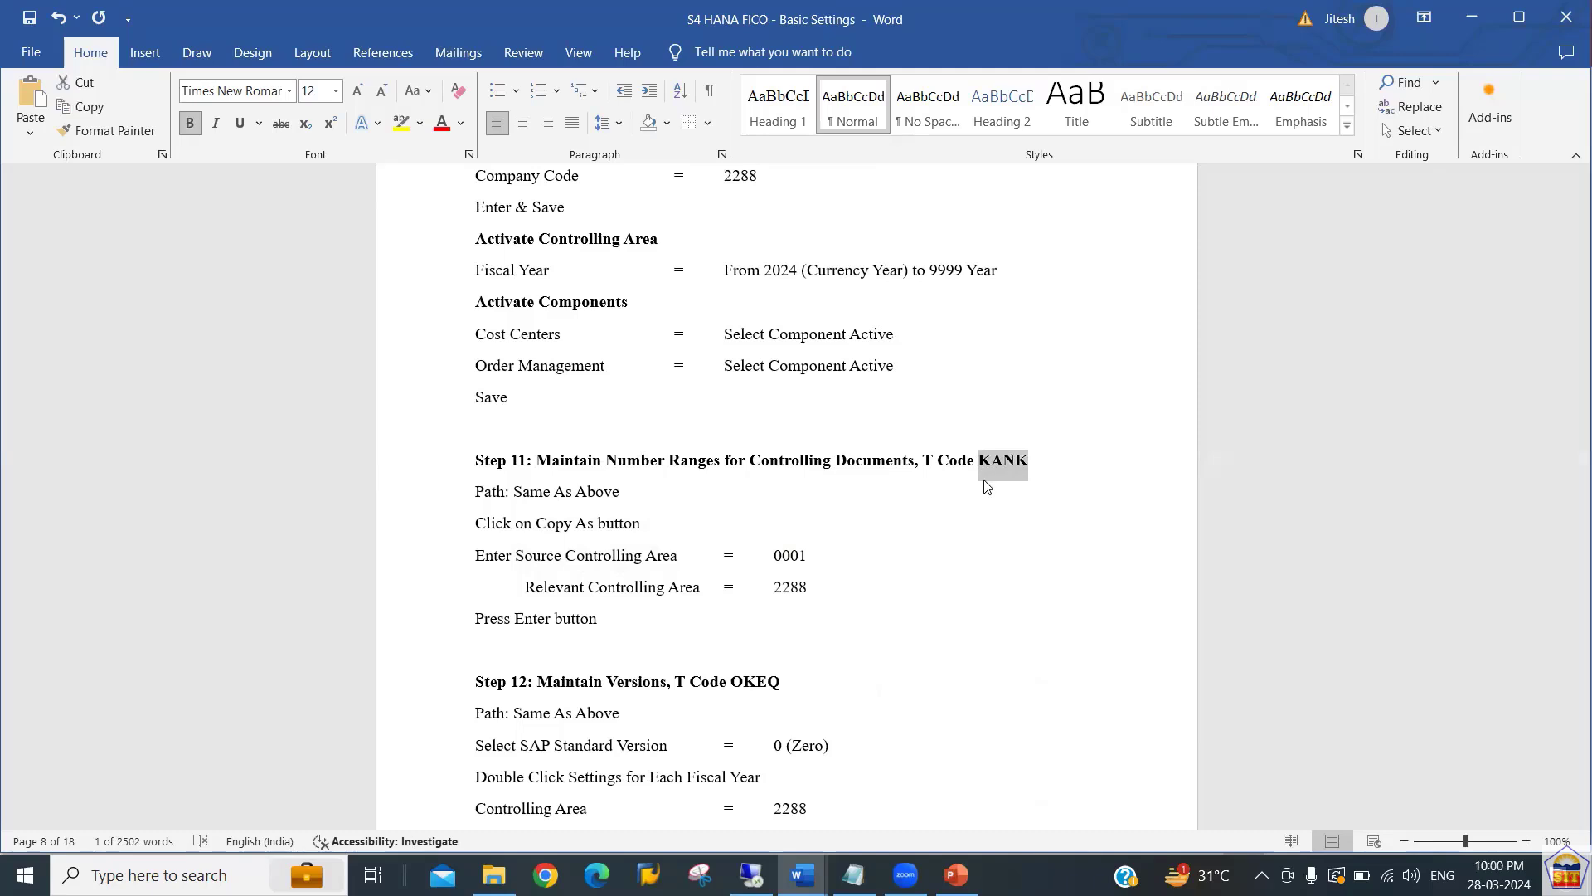
pyautogui.hotkey('alt', 'Tab')
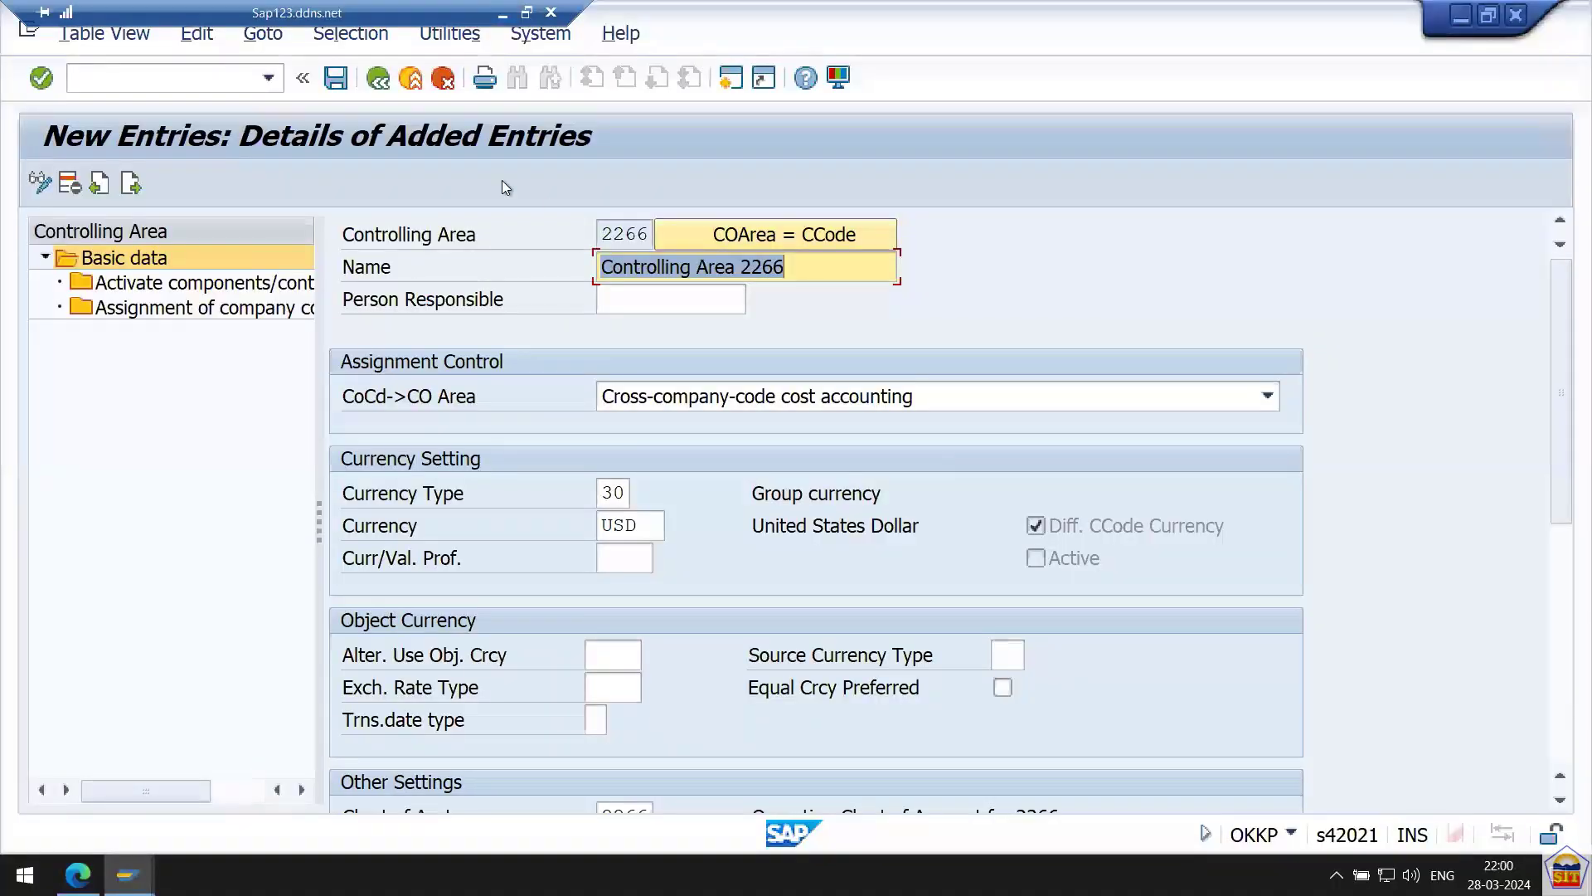
# Run /nkank and copy the CO document number ranges from controlling area 0001 to 2266.
pyautogui.click(185, 82)
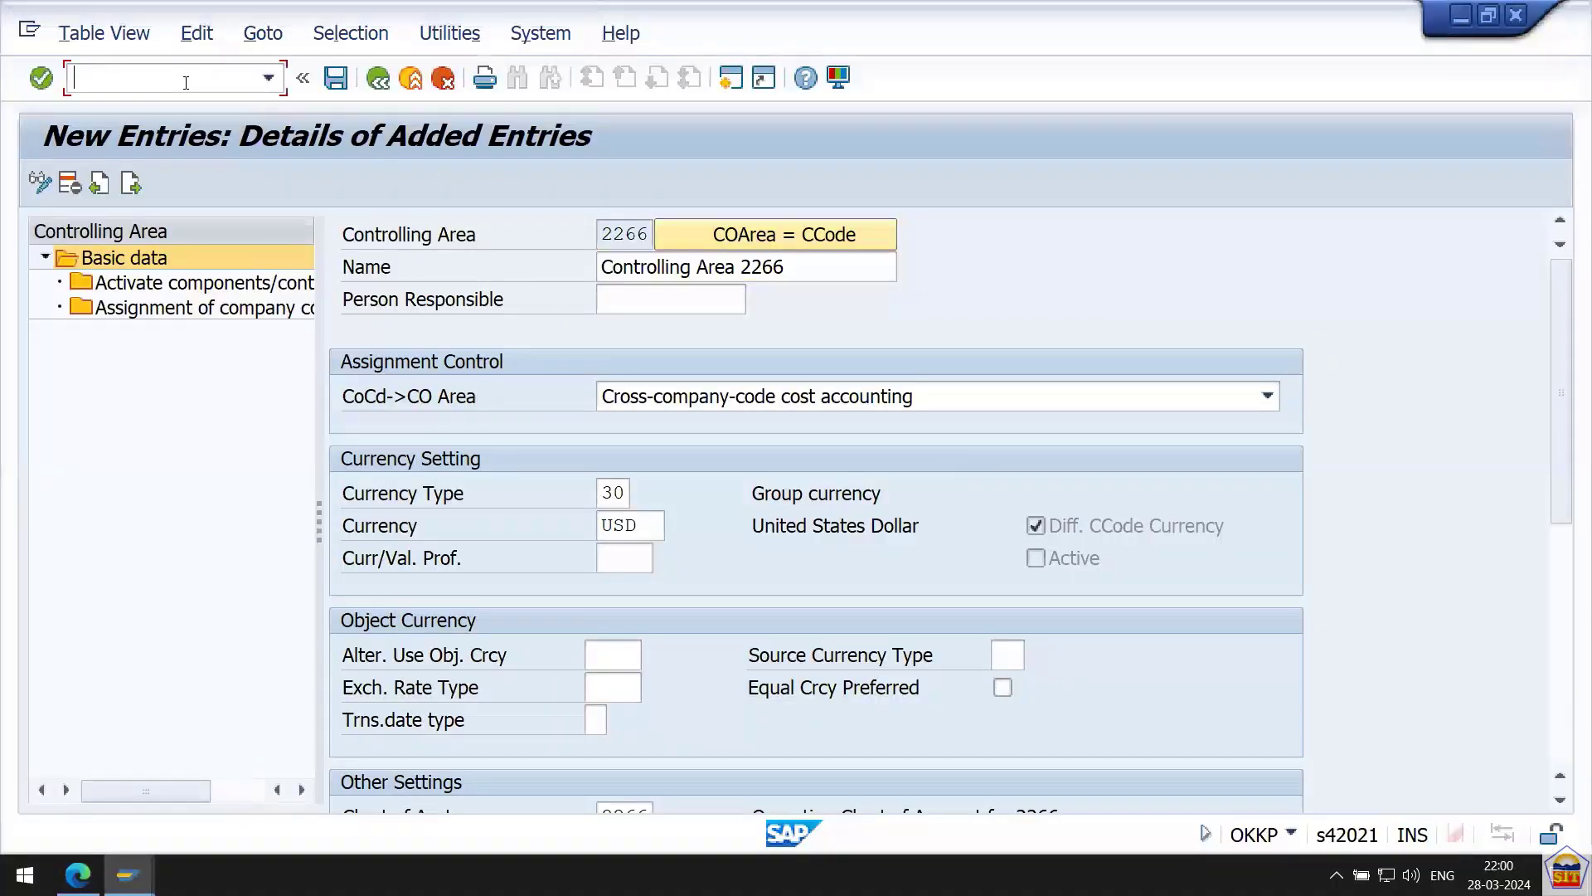
pyautogui.write('/nkank')
pyautogui.press('Return')
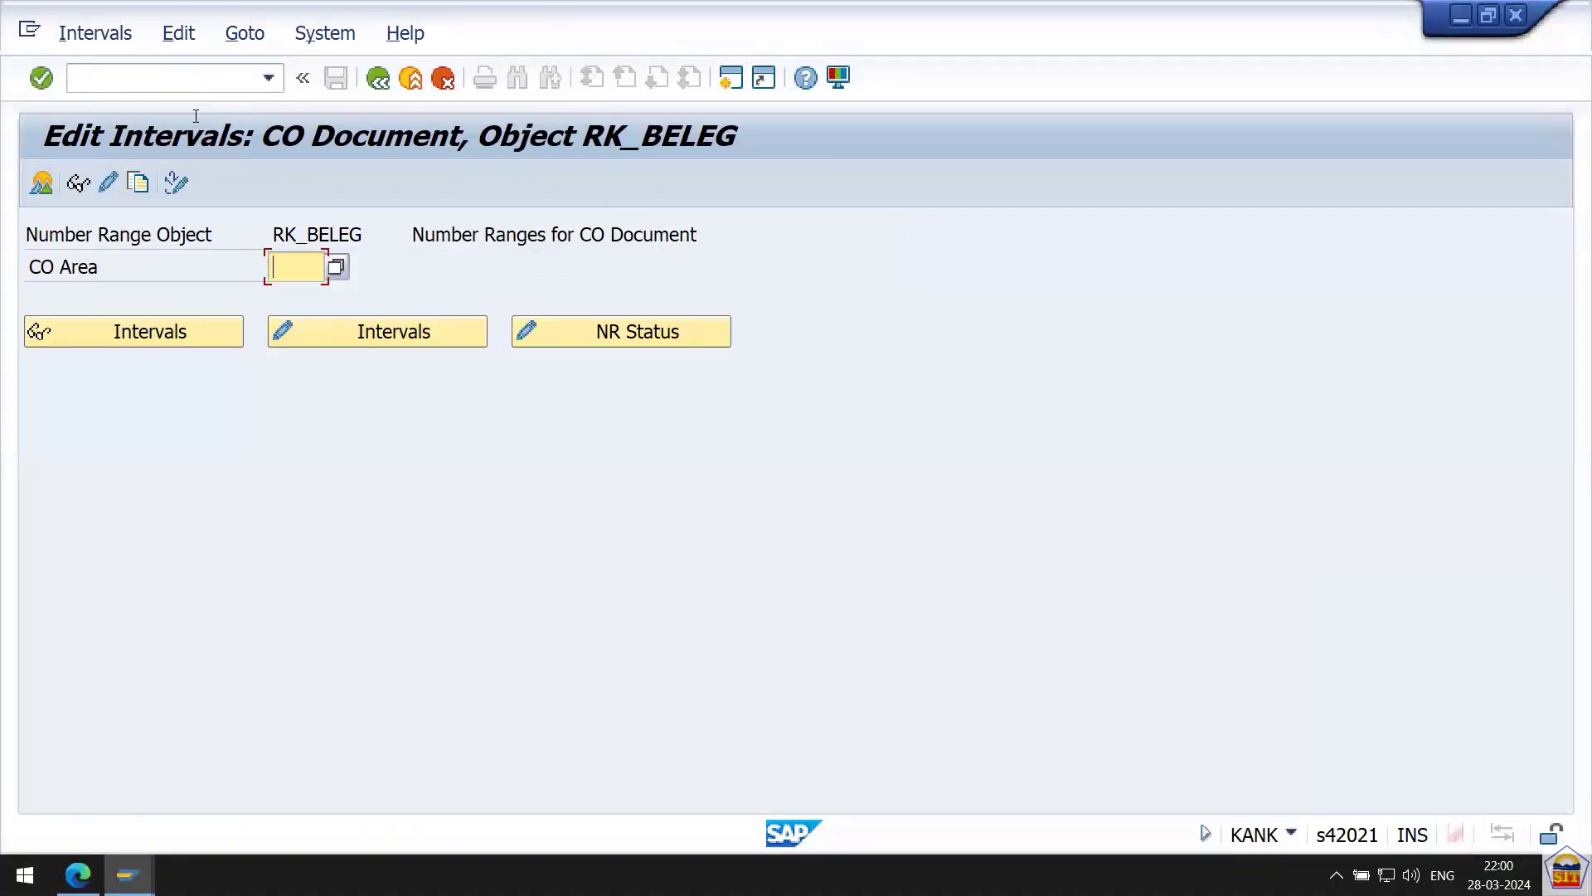
pyautogui.click(137, 184)
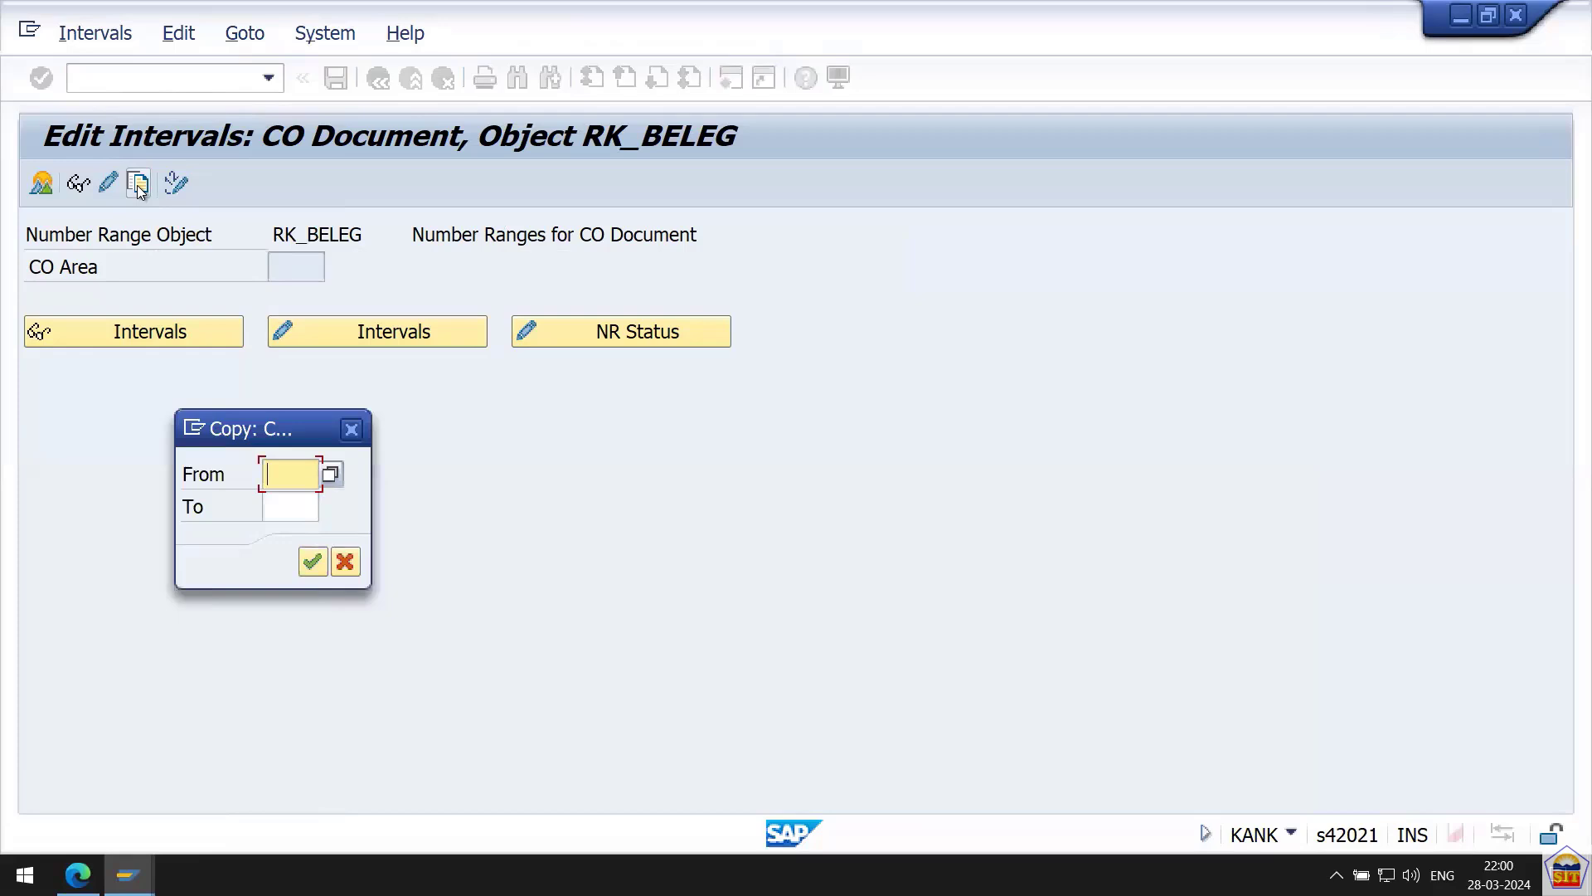
pyautogui.write('0001')
pyautogui.press('Tab')
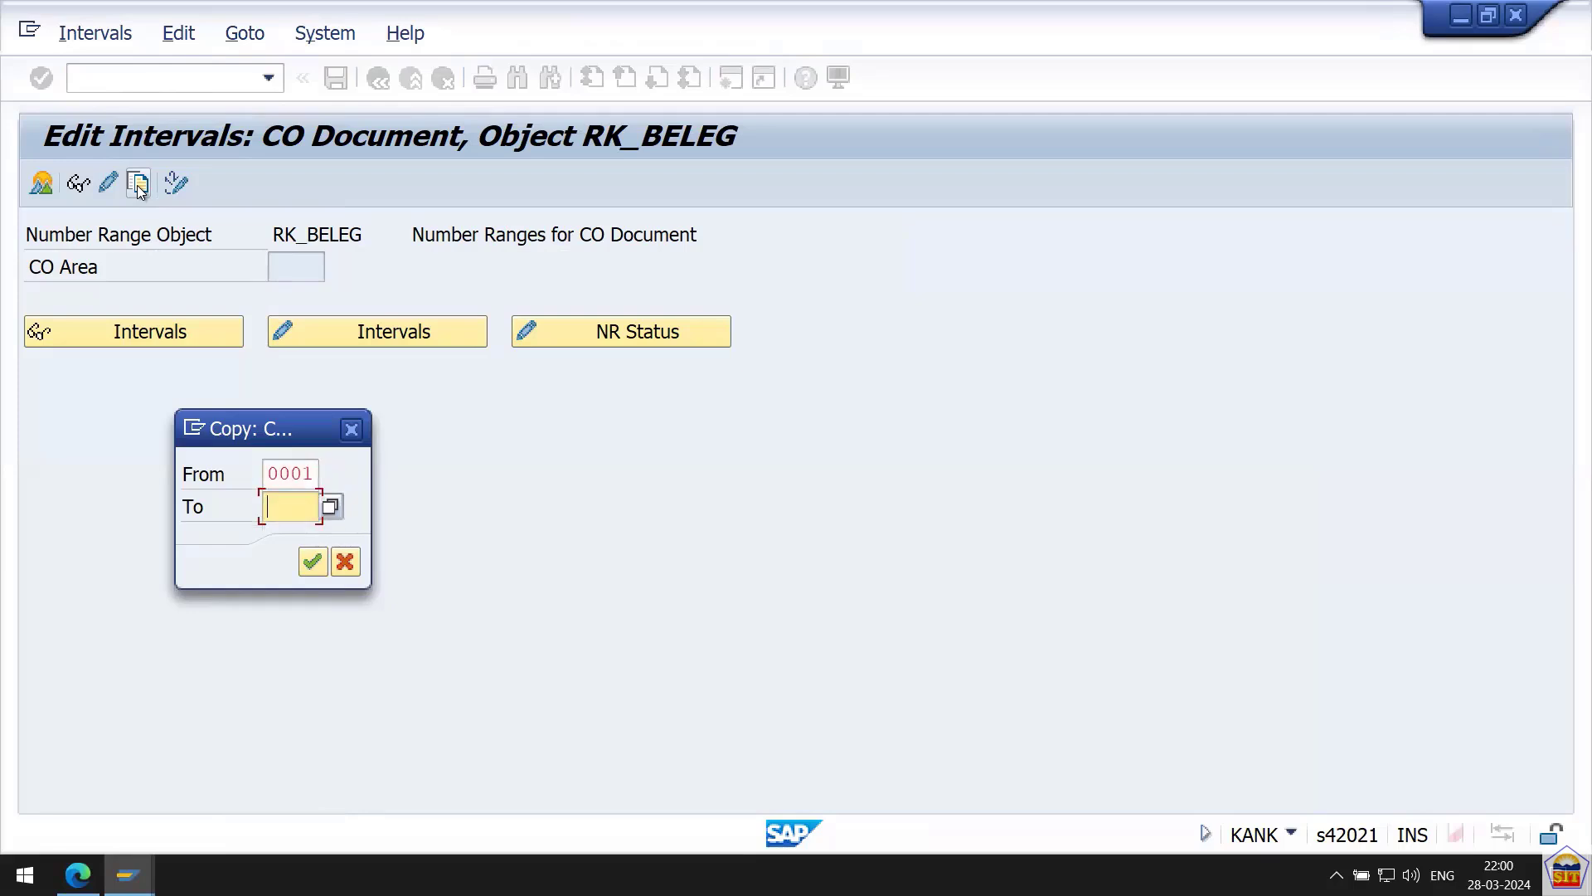
pyautogui.write('2266')
pyautogui.press('Tab')
pyautogui.press('Return')
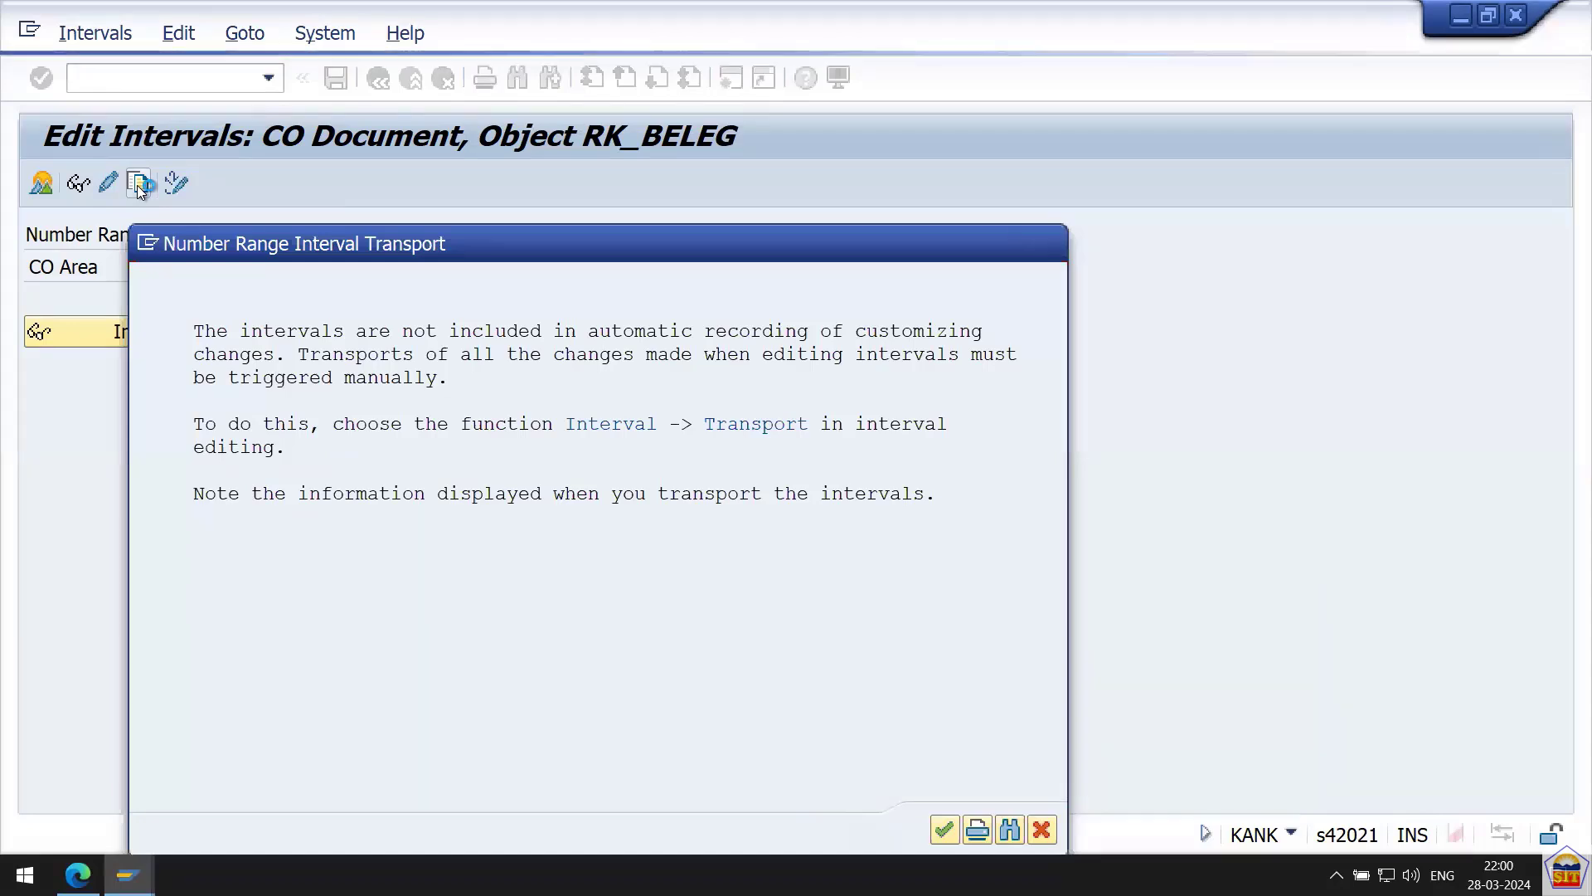
pyautogui.press('Return')
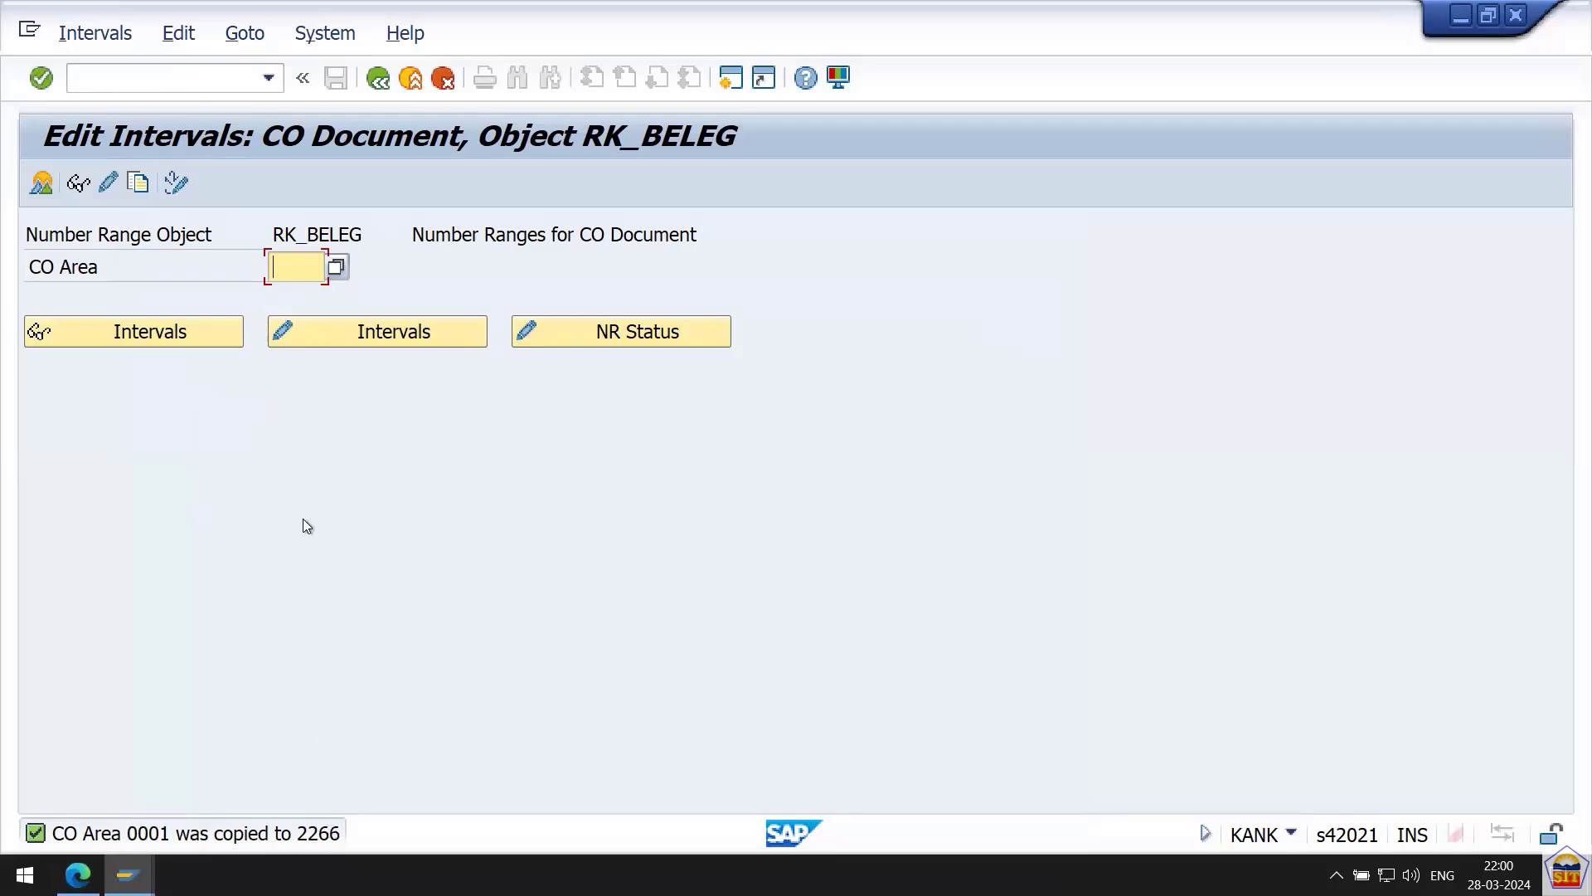
# Display the number range intervals for CO area 2266 and check copied rows 01–04.
pyautogui.write('2266')
pyautogui.click(186, 336)
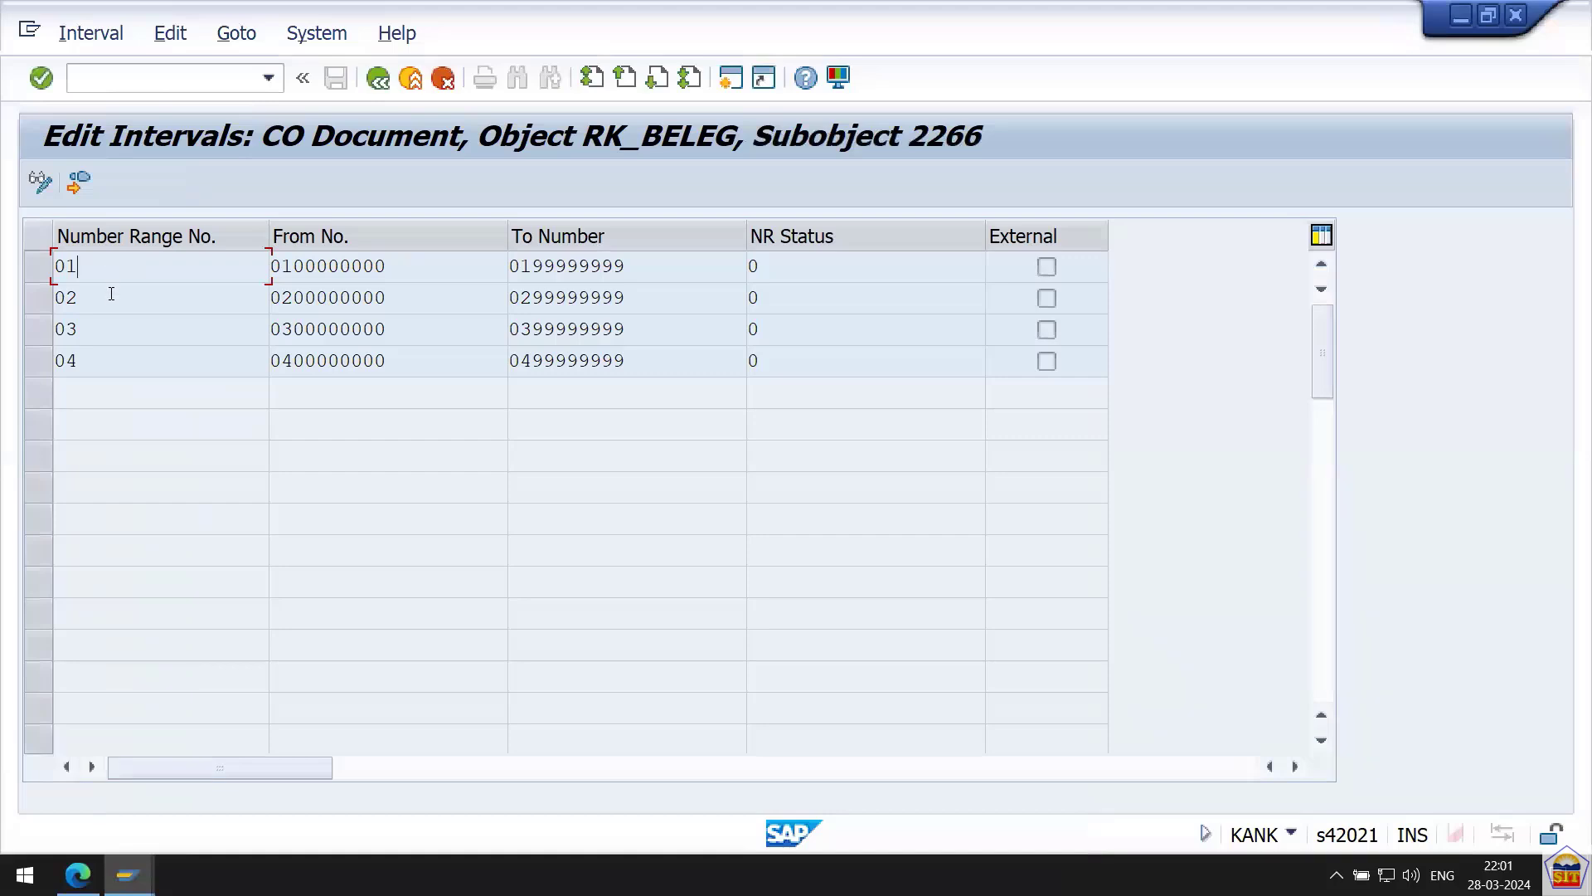
pyautogui.click(111, 295)
pyautogui.click(108, 331)
pyautogui.click(108, 351)
pyautogui.click(365, 305)
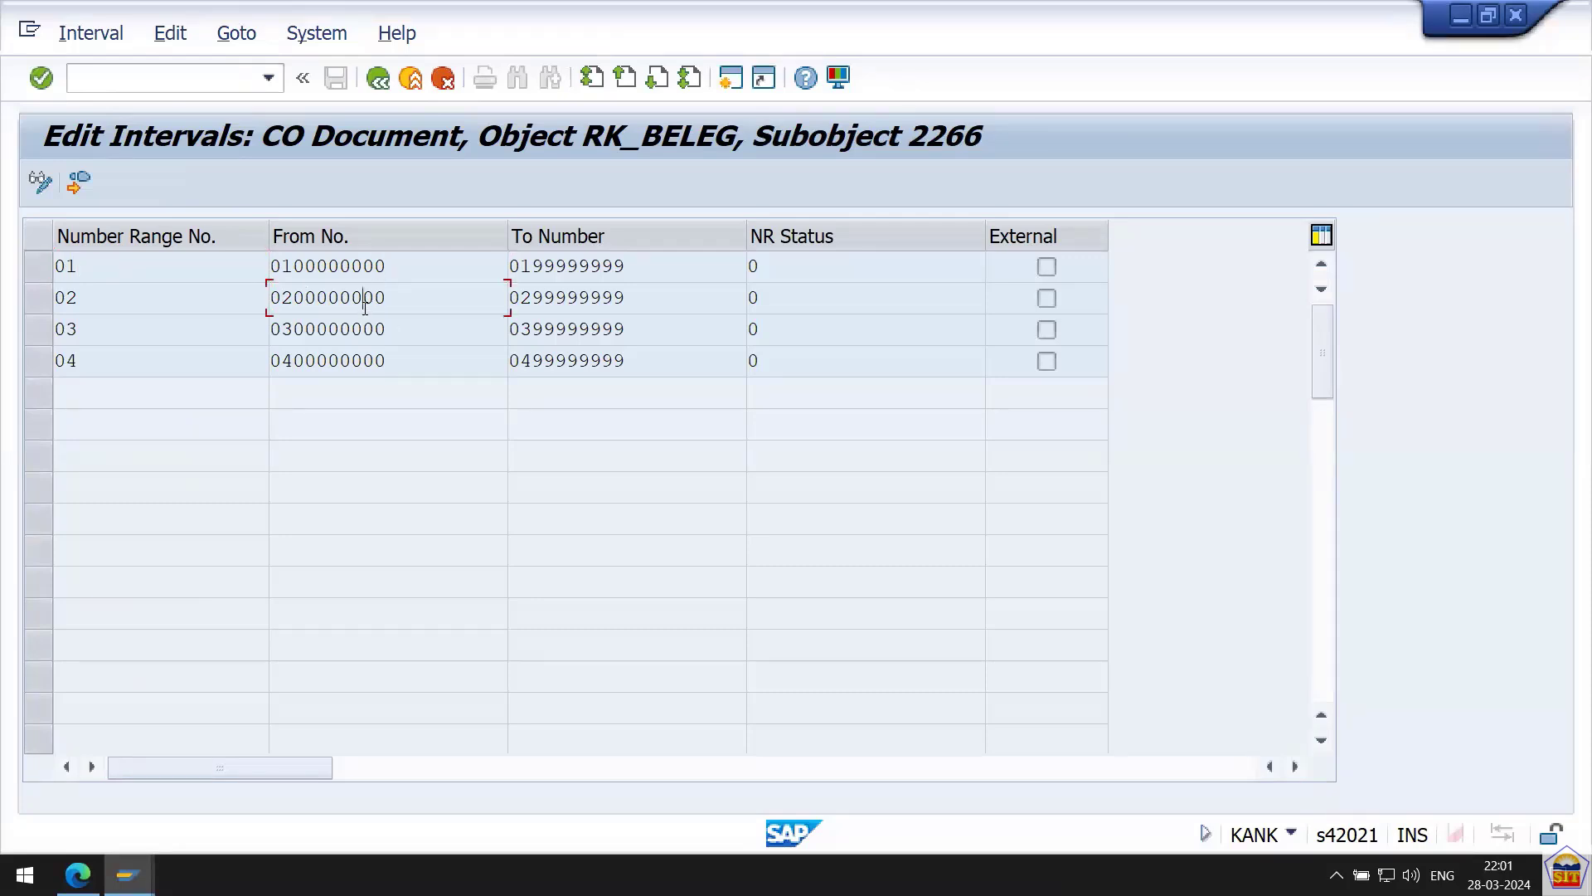
pyautogui.click(370, 363)
pyautogui.click(156, 277)
pyautogui.click(156, 349)
pyautogui.click(378, 78)
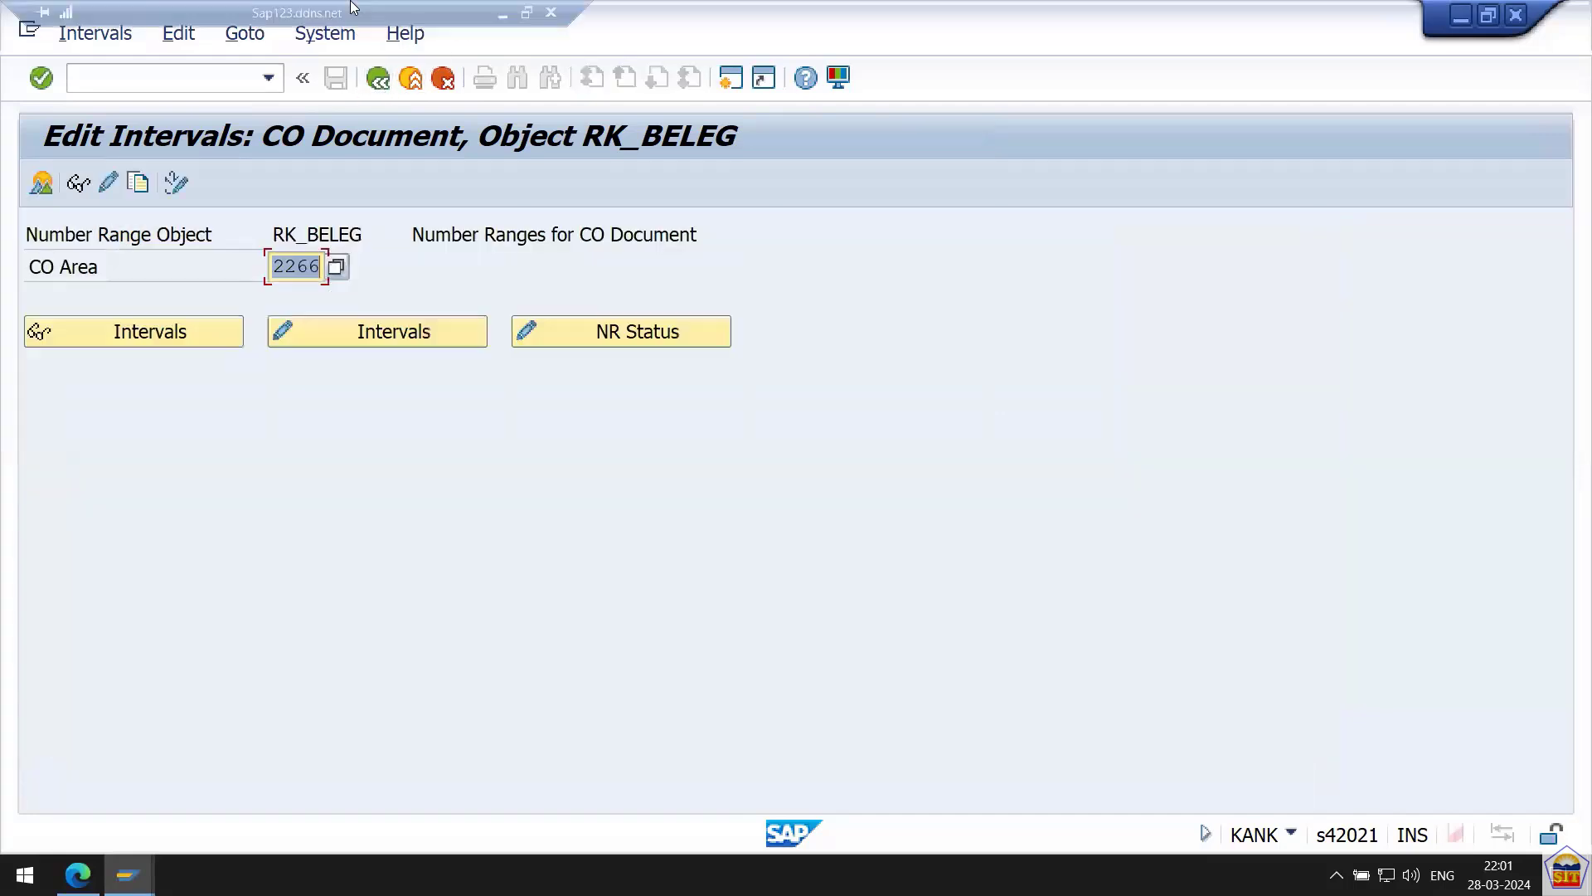
# Bring the Word notes back and scroll past the KANK step.
pyautogui.click(500, 14)
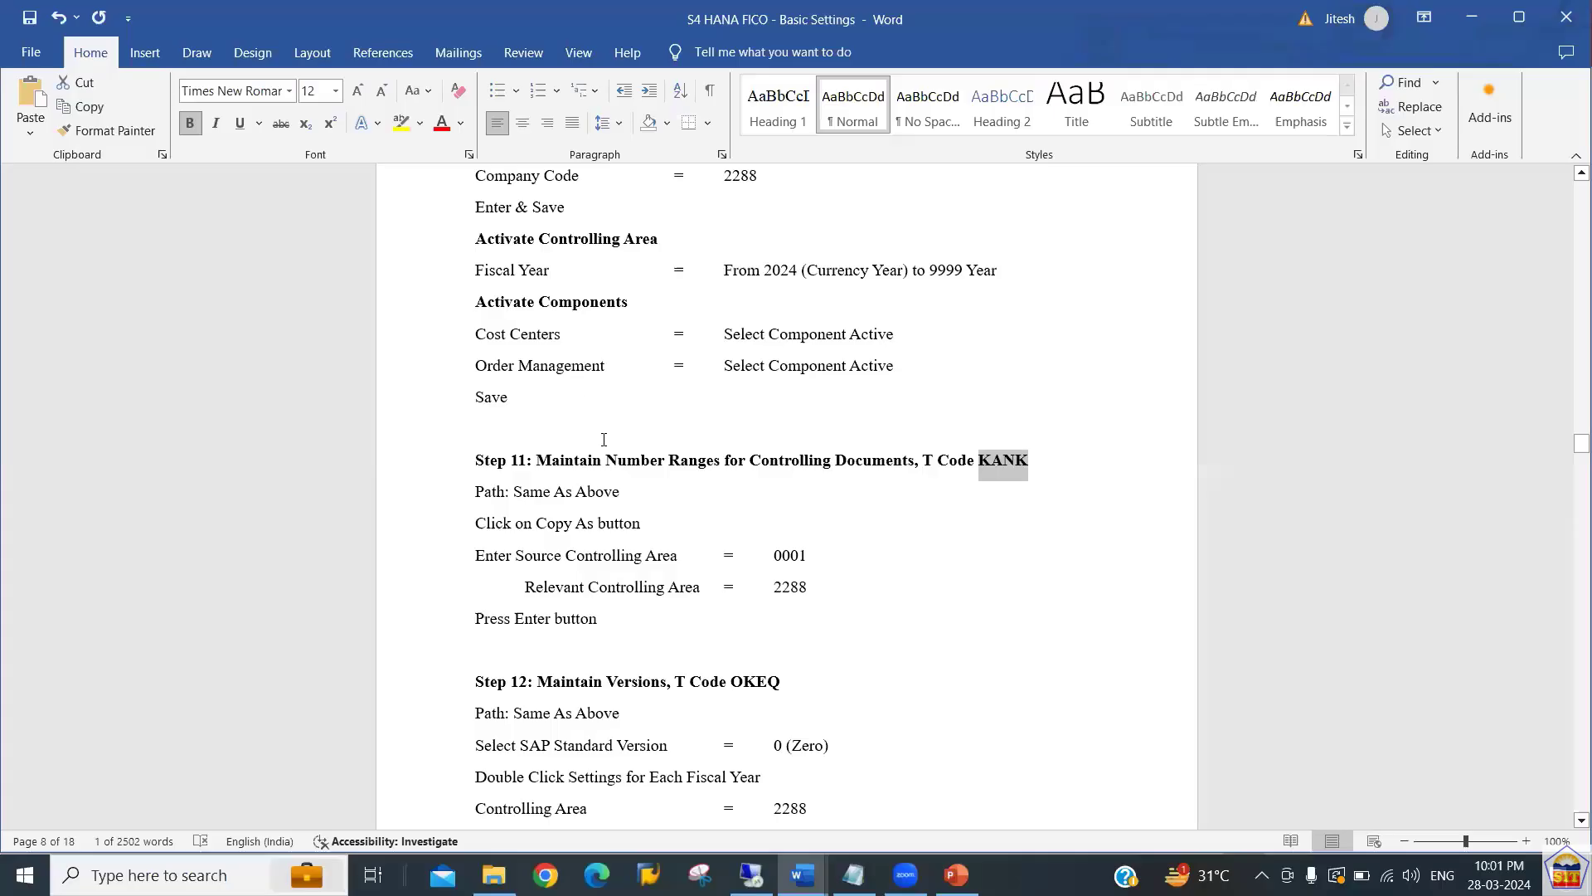
pyautogui.click(621, 479)
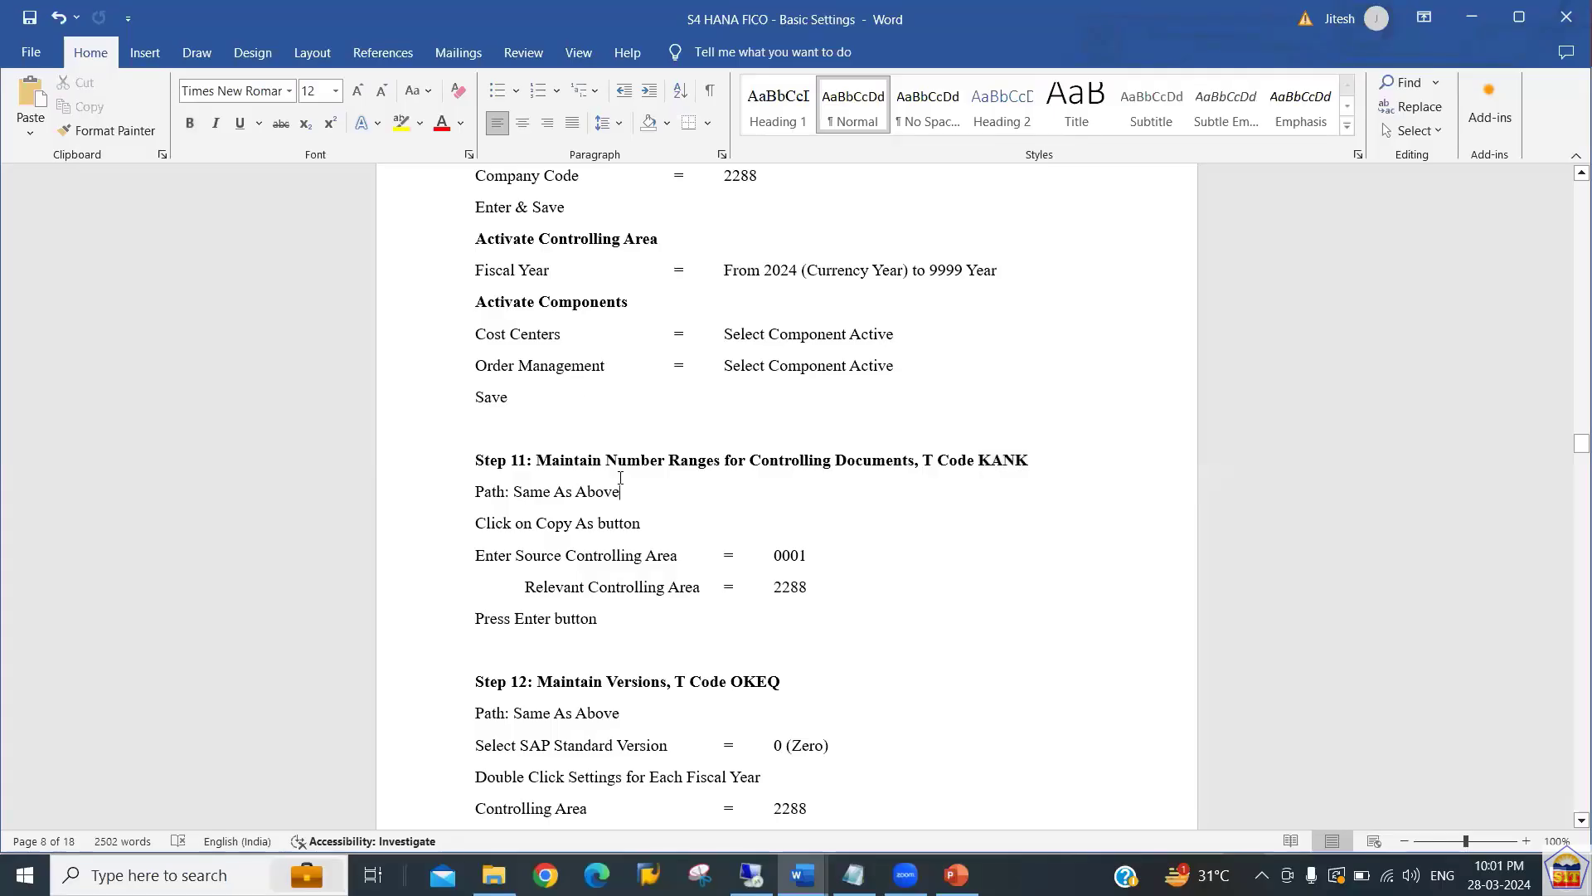
pyautogui.scroll(-2, 620, 479)
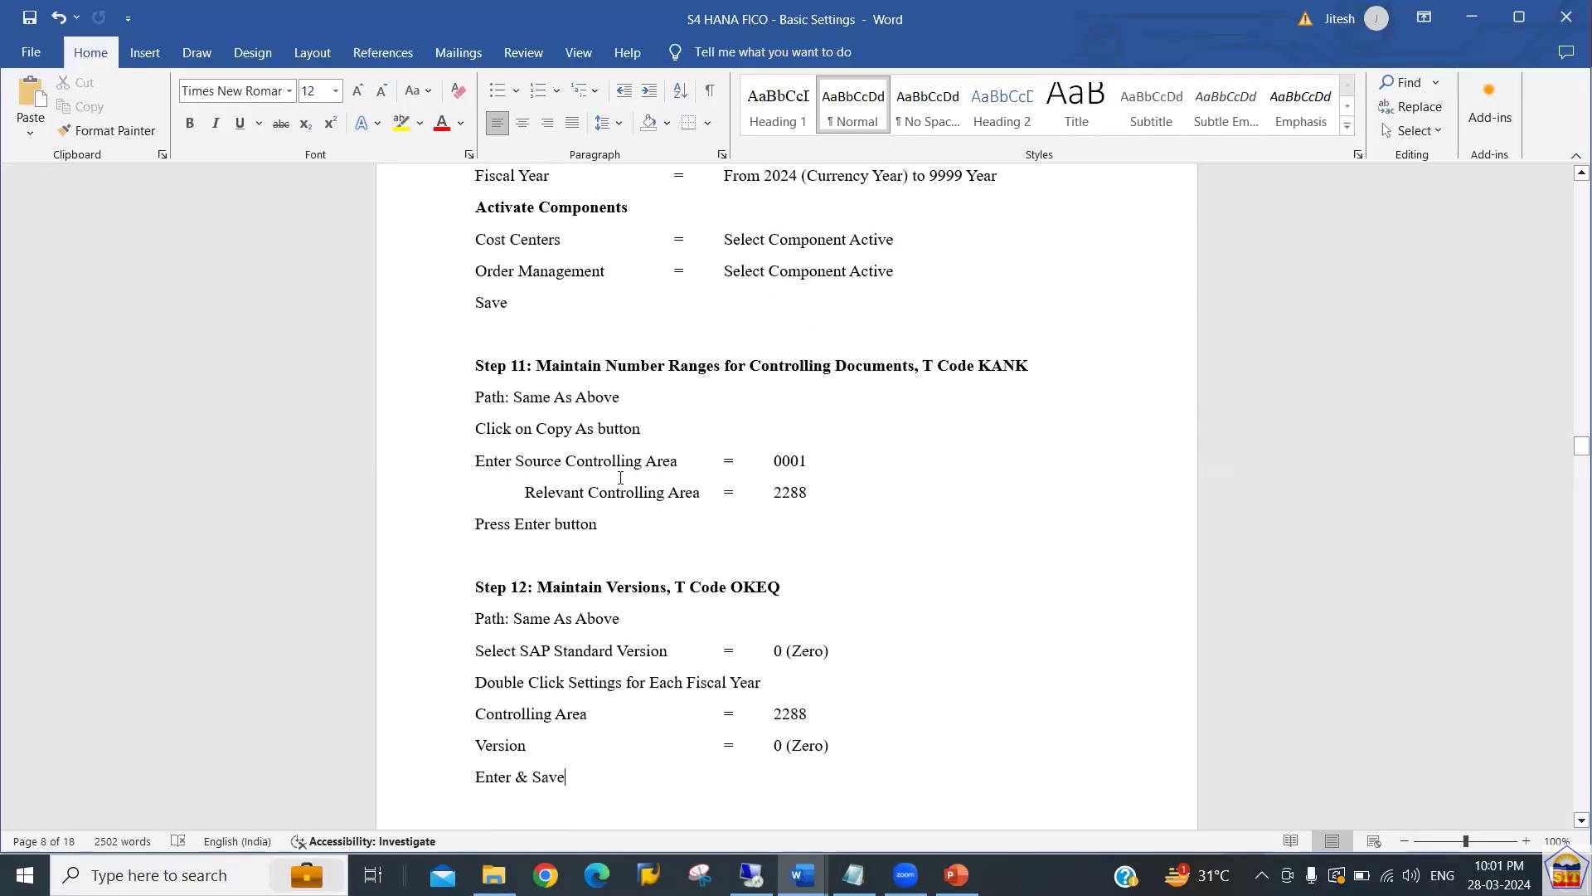